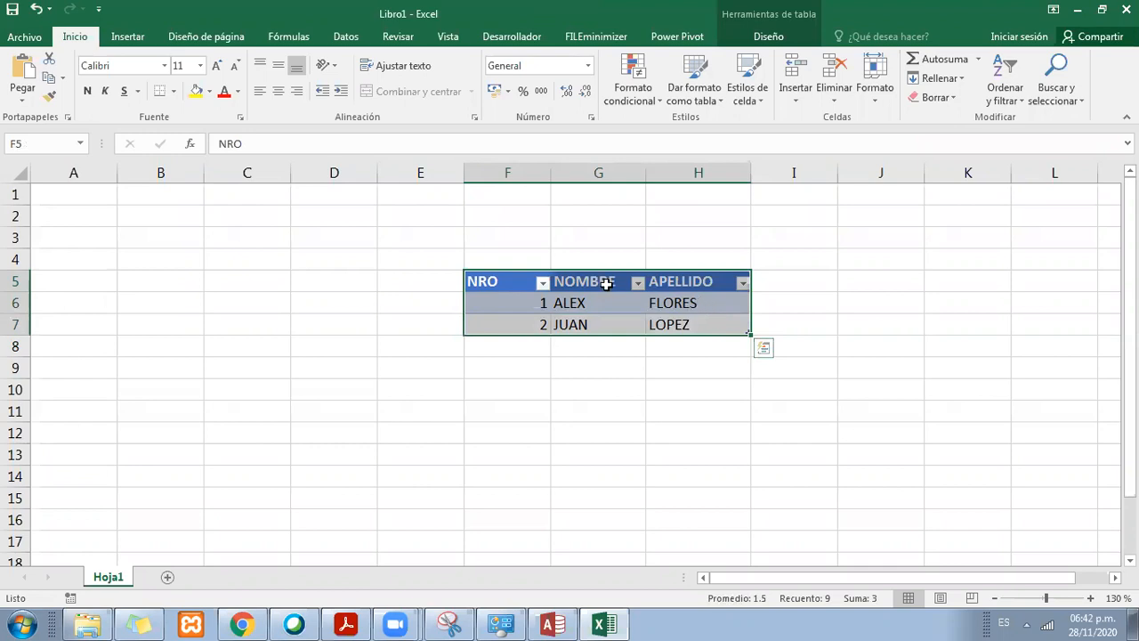
pyautogui.moveTo(511, 279); pyautogui.dragTo(707, 276)
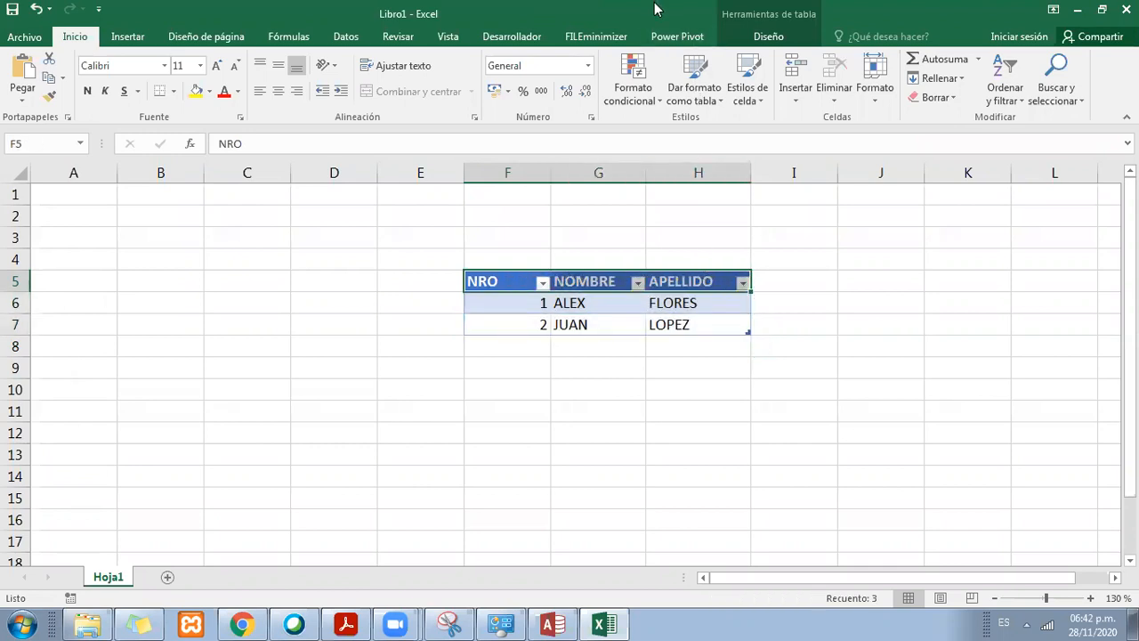
pyautogui.moveTo(508, 280); pyautogui.dragTo(715, 319)
pyautogui.moveTo(527, 297); pyautogui.dragTo(695, 298)
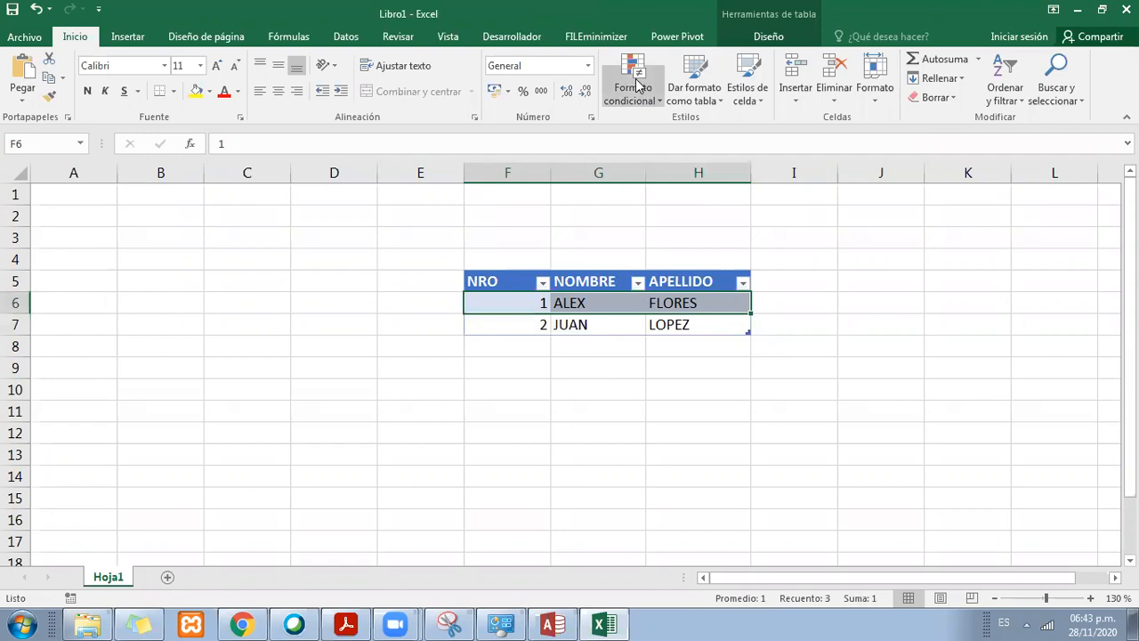
pyautogui.click(630, 301)
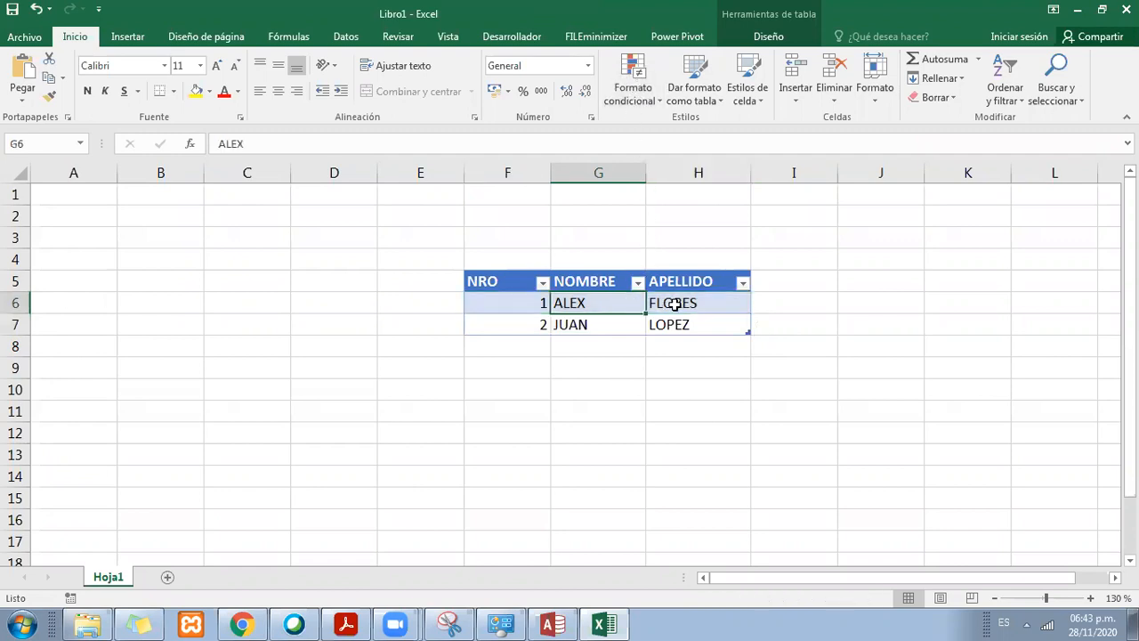
pyautogui.click(681, 303)
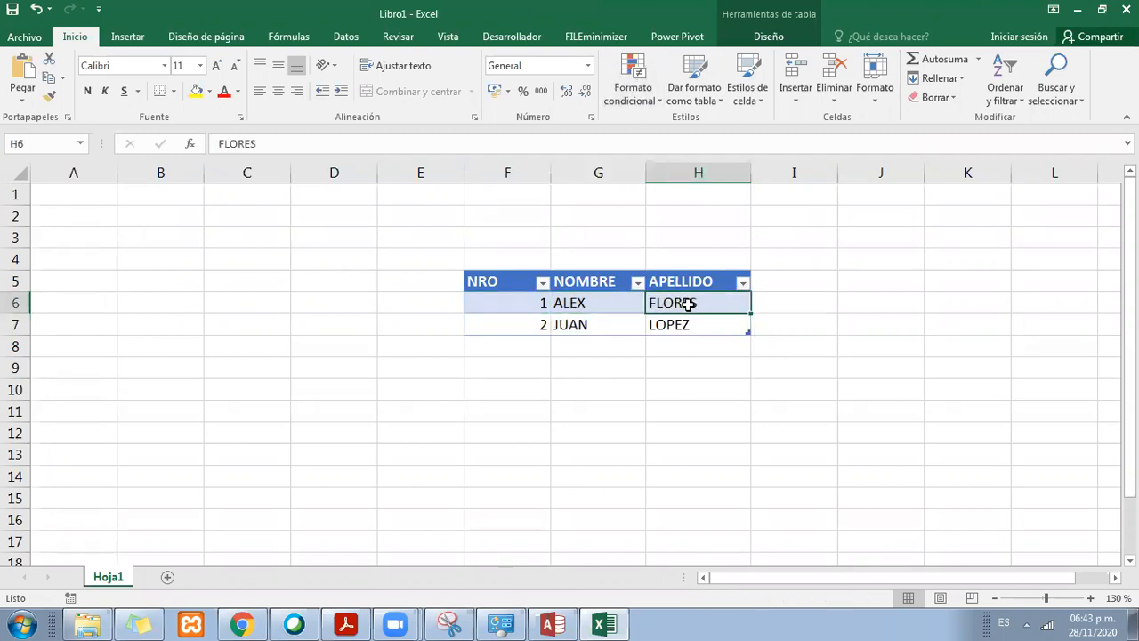
# Step: Move the whole NRO, NOMBRE, APELLIDO table up three rows so that it starts at cell F2
pyautogui.moveTo(518, 278); pyautogui.dragTo(682, 323)
pyautogui.moveTo(679, 267); pyautogui.dragTo(677, 207)
pyautogui.moveTo(511, 221); pyautogui.dragTo(708, 254)
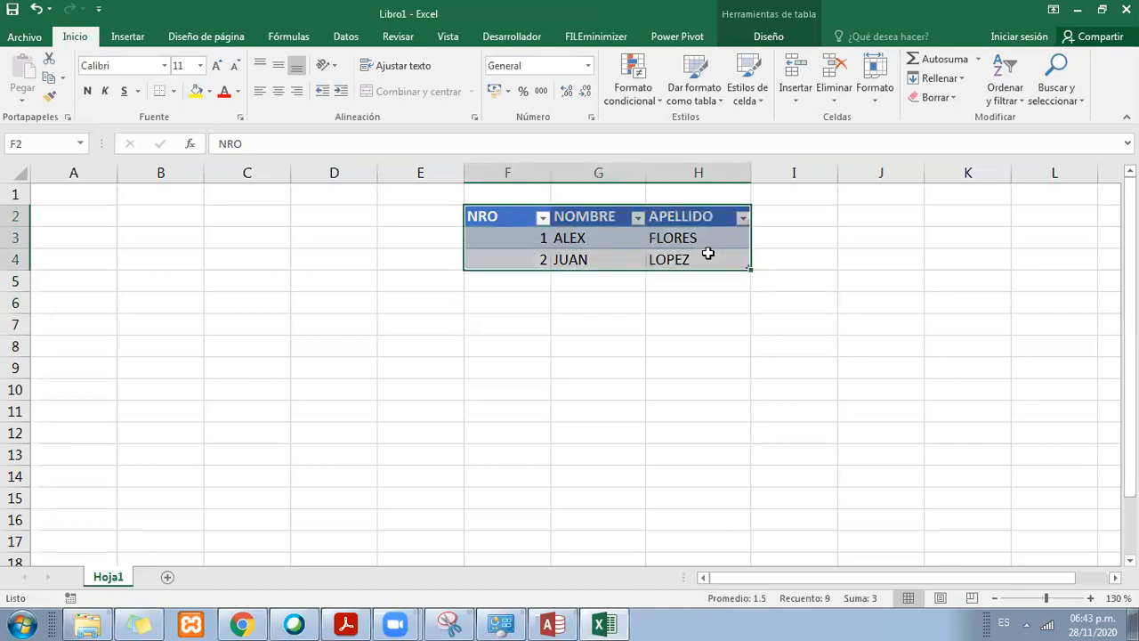
pyautogui.click(708, 254)
pyautogui.moveTo(516, 221); pyautogui.dragTo(703, 255)
pyautogui.click(661, 285)
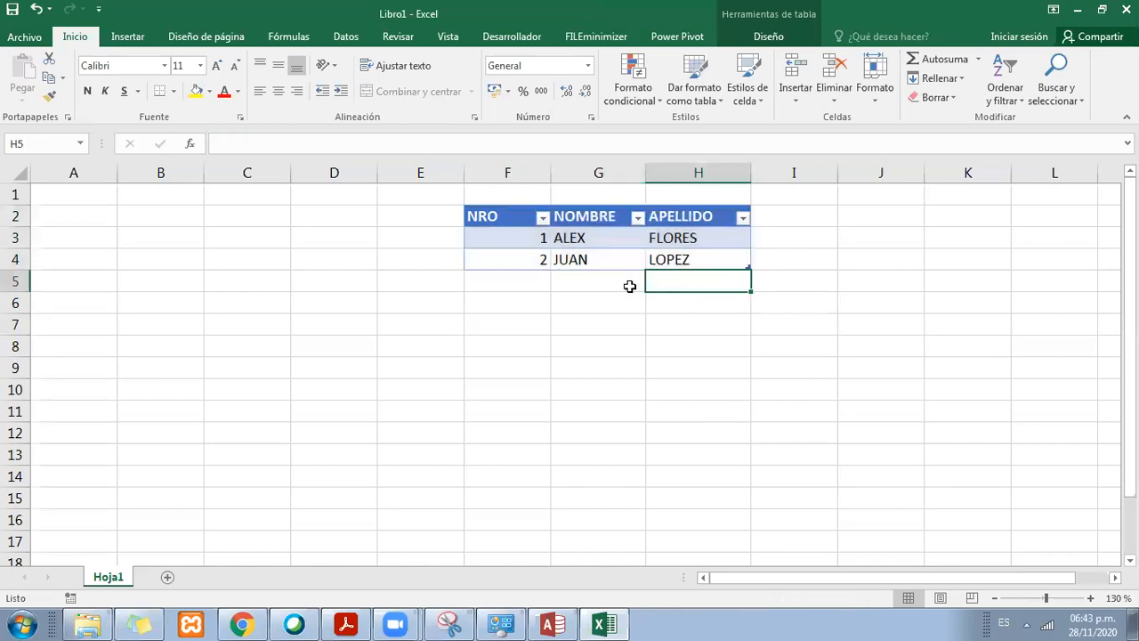
pyautogui.click(599, 277)
pyautogui.click(517, 257)
pyautogui.moveTo(518, 222); pyautogui.dragTo(709, 237)
pyautogui.click(715, 256)
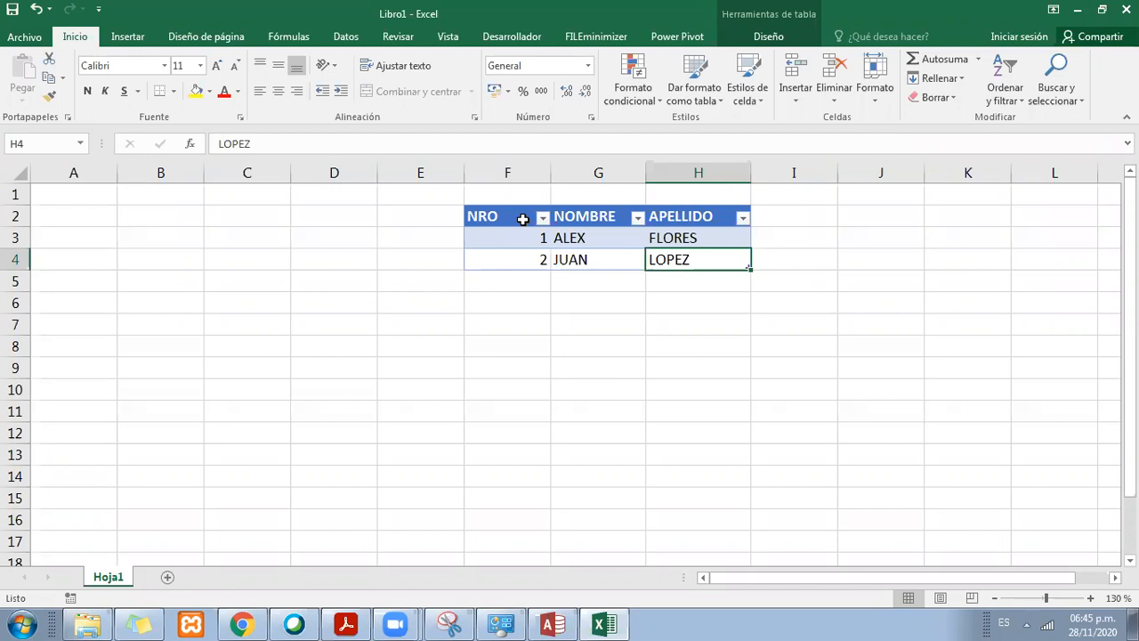
pyautogui.moveTo(496, 242); pyautogui.dragTo(682, 255)
pyautogui.click(650, 275)
pyautogui.click(562, 326)
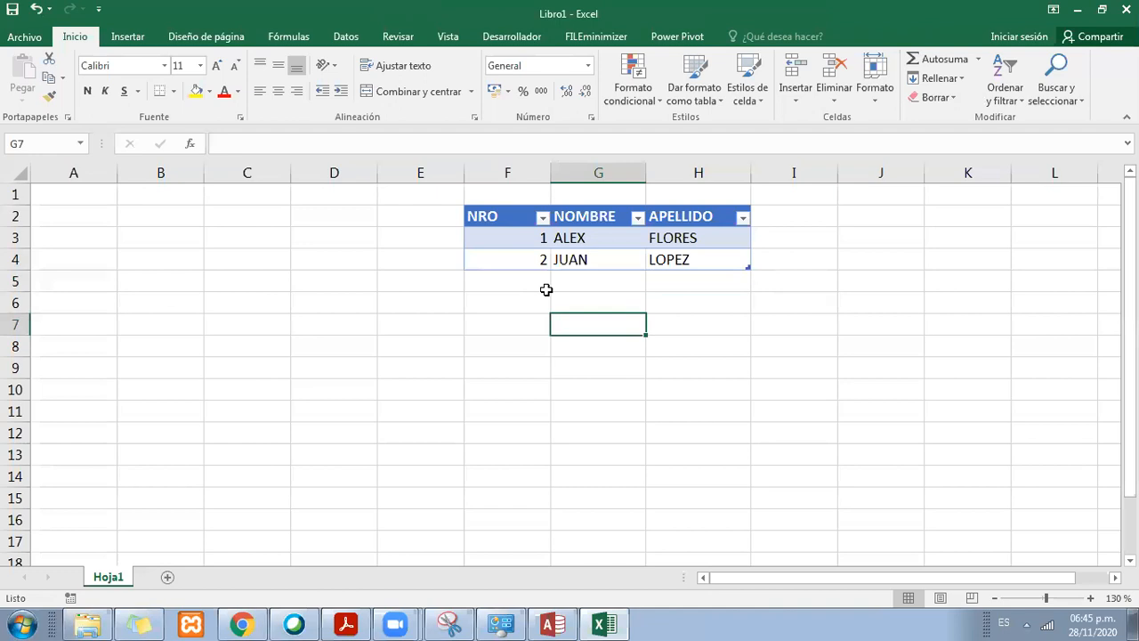
pyautogui.click(596, 377)
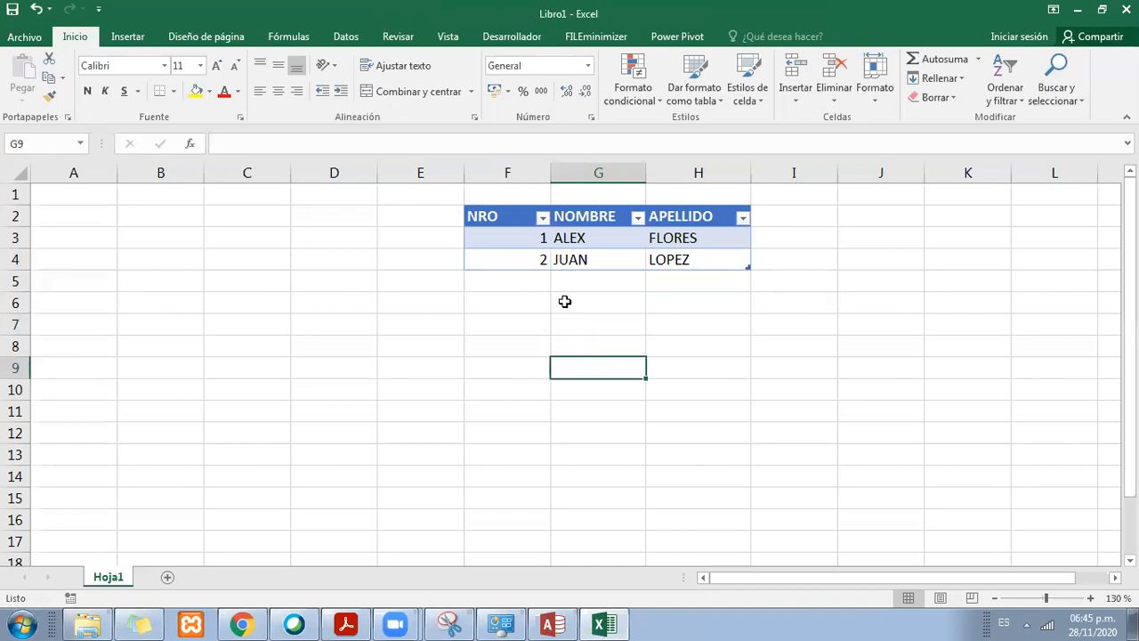
pyautogui.moveTo(521, 216); pyautogui.dragTo(717, 256)
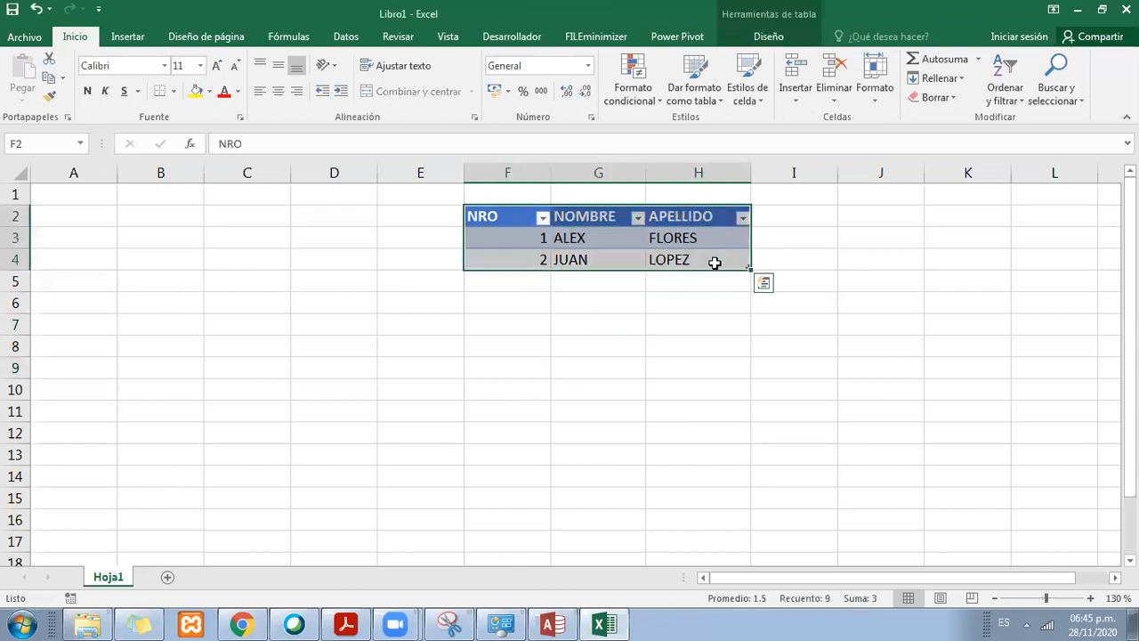
pyautogui.click(647, 85)
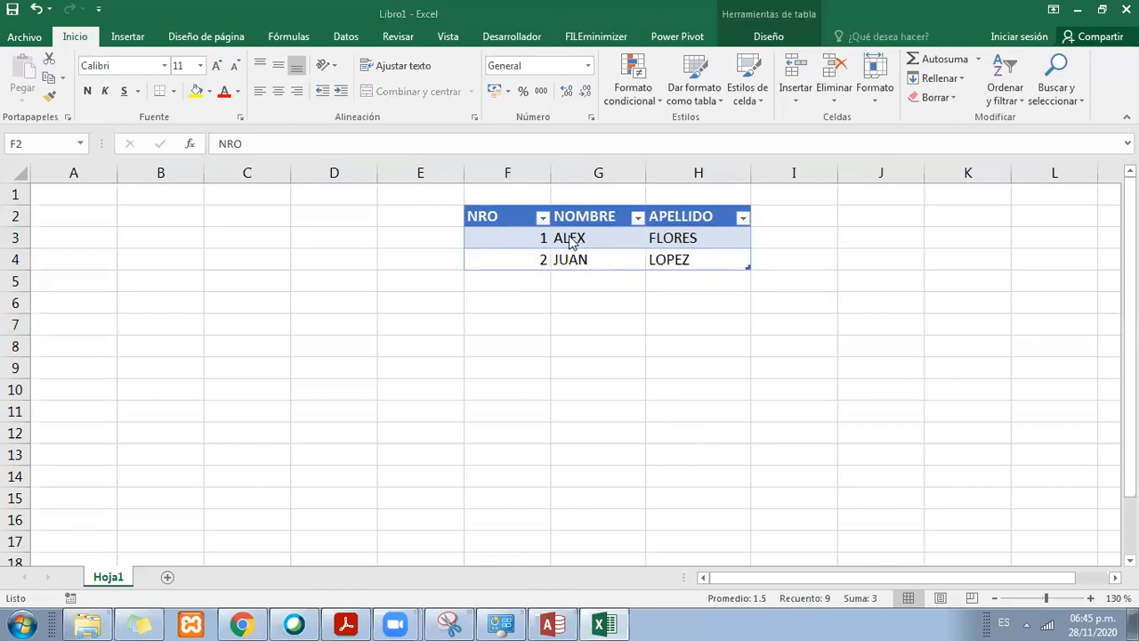
pyautogui.click(503, 219)
pyautogui.moveTo(503, 219); pyautogui.dragTo(668, 237)
pyautogui.moveTo(517, 223); pyautogui.dragTo(729, 240)
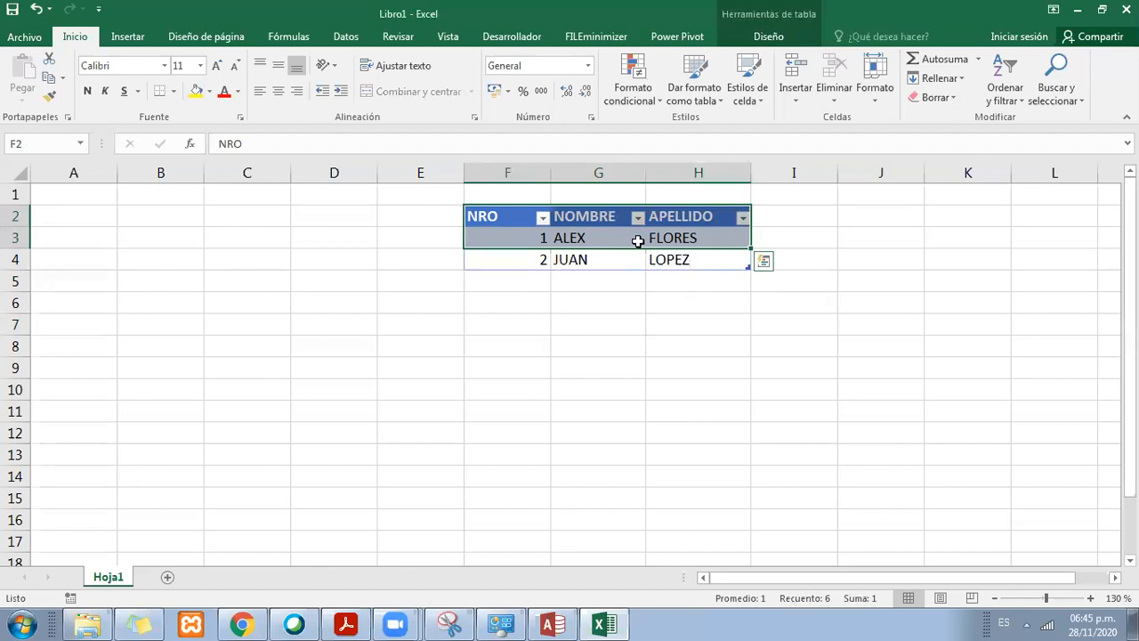
pyautogui.click(593, 240)
pyautogui.click(524, 241)
pyautogui.click(583, 238)
pyautogui.click(659, 237)
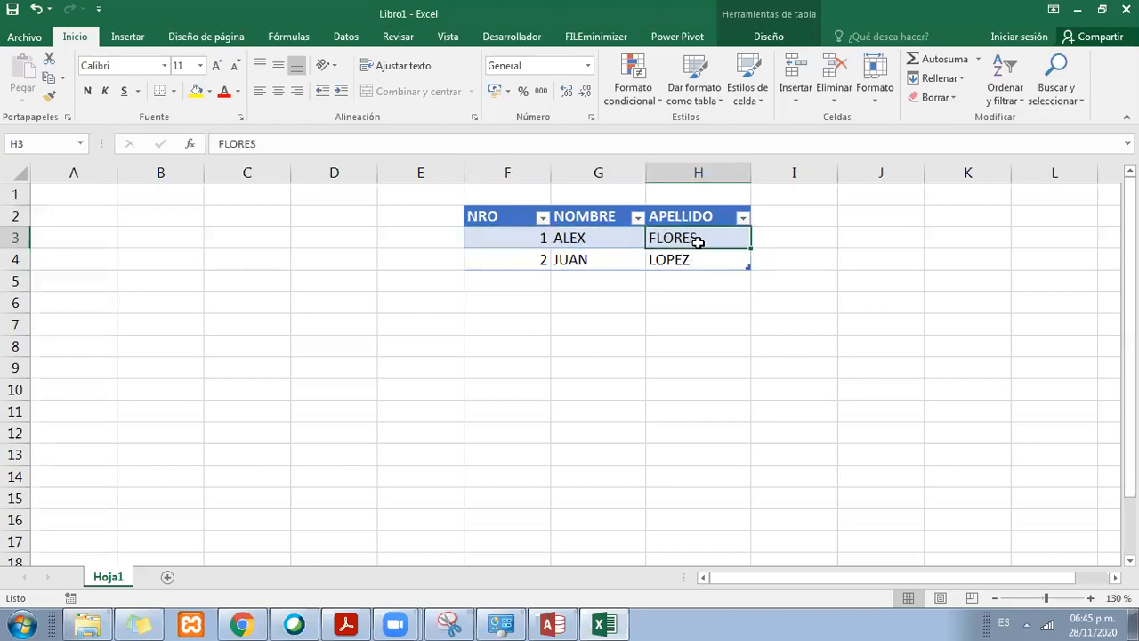
pyautogui.click(516, 216)
pyautogui.click(615, 214)
pyautogui.click(682, 208)
pyautogui.click(687, 215)
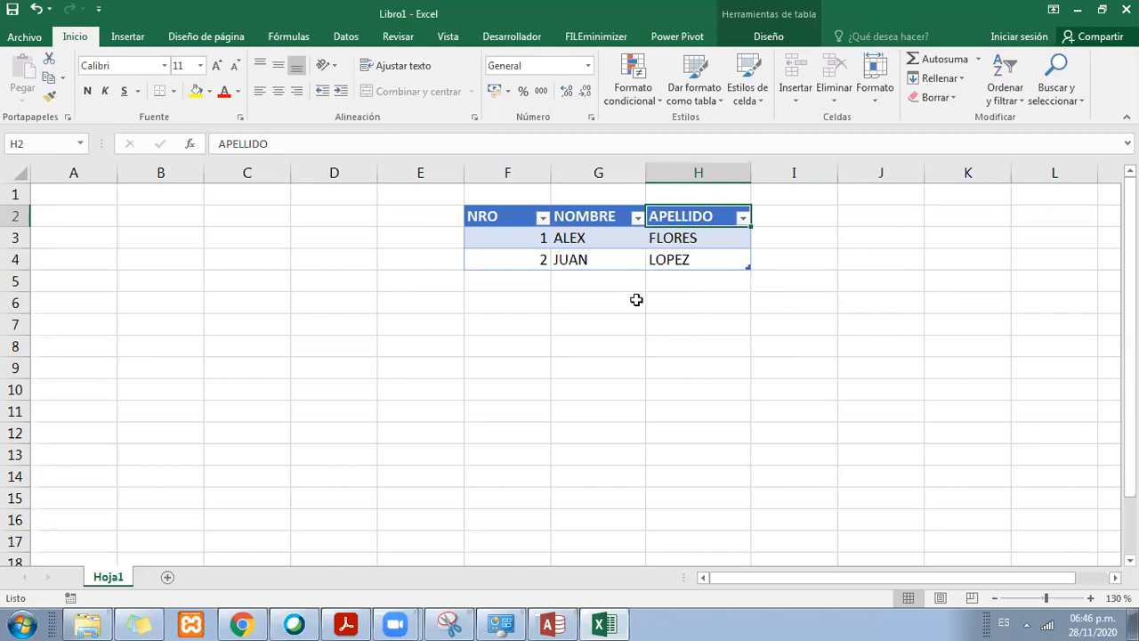
pyautogui.click(540, 259)
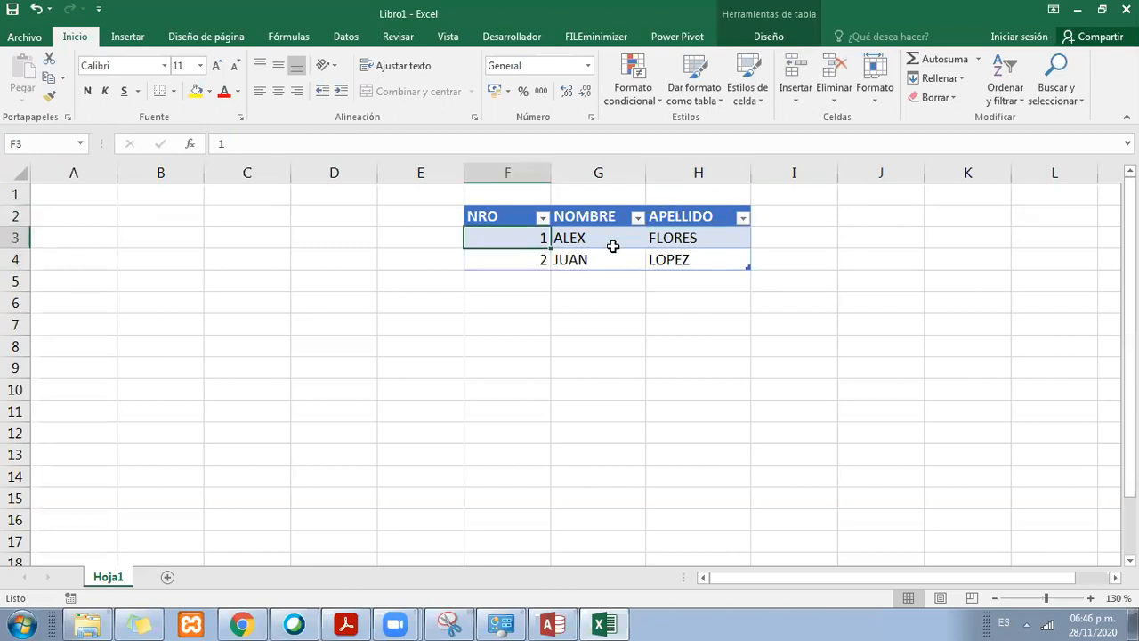
pyautogui.click(717, 259)
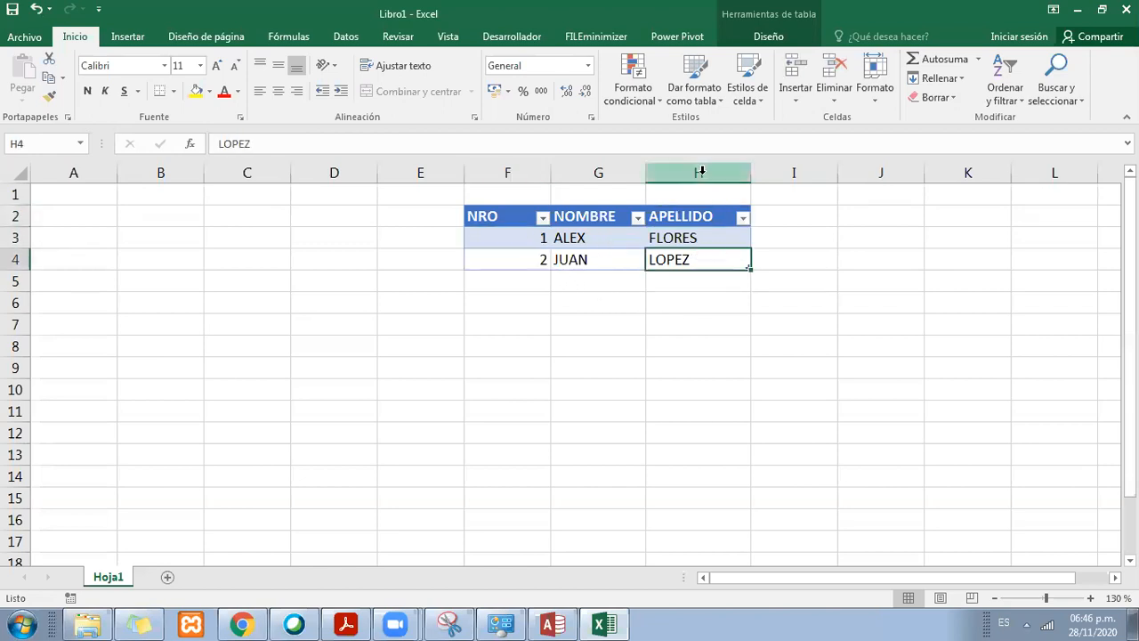
# Step: Center the contents of the whole table, range F2:H4, horizontally
pyautogui.moveTo(702, 168); pyautogui.dragTo(516, 169)
pyautogui.moveTo(525, 219); pyautogui.dragTo(672, 259)
pyautogui.click(278, 91)
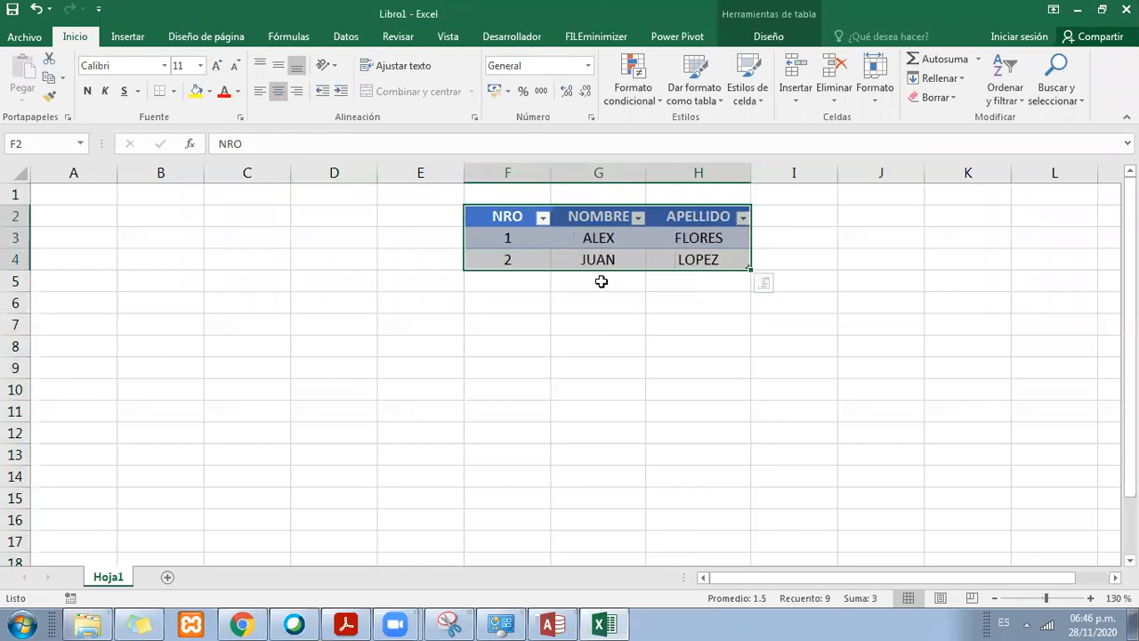
# Step: Widen the NOMBRE and APELLIDO columns slightly
pyautogui.click(598, 279)
pyautogui.moveTo(645, 172); pyautogui.dragTo(655, 172)
pyautogui.moveTo(751, 172); pyautogui.dragTo(766, 172)
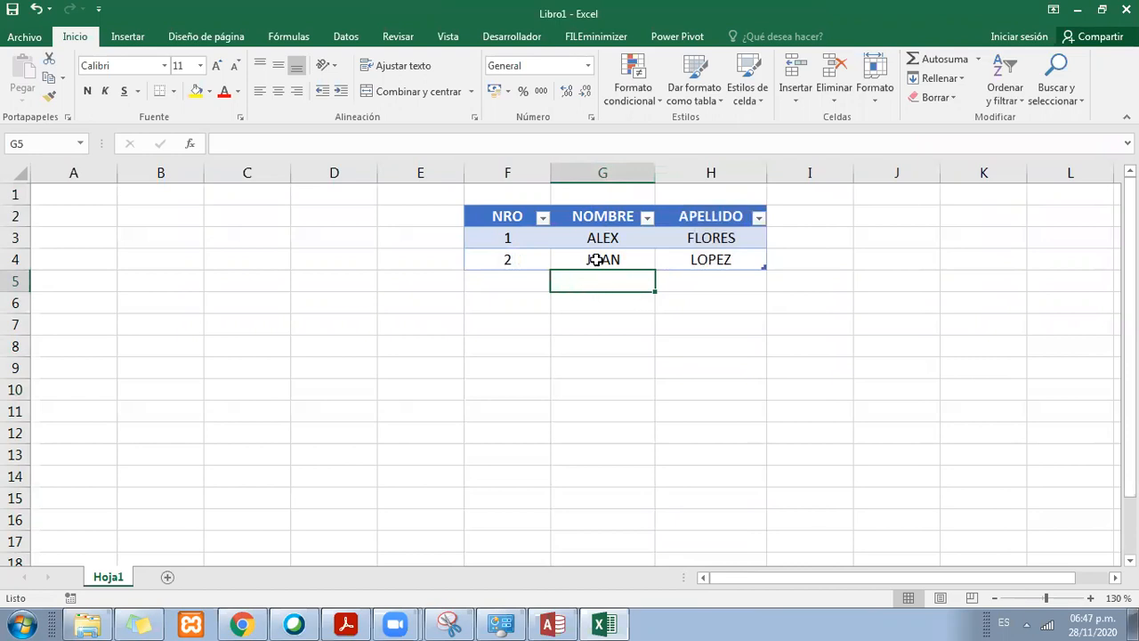
pyautogui.moveTo(517, 217); pyautogui.dragTo(755, 264)
pyautogui.click(638, 252)
pyautogui.moveTo(518, 218); pyautogui.dragTo(738, 257)
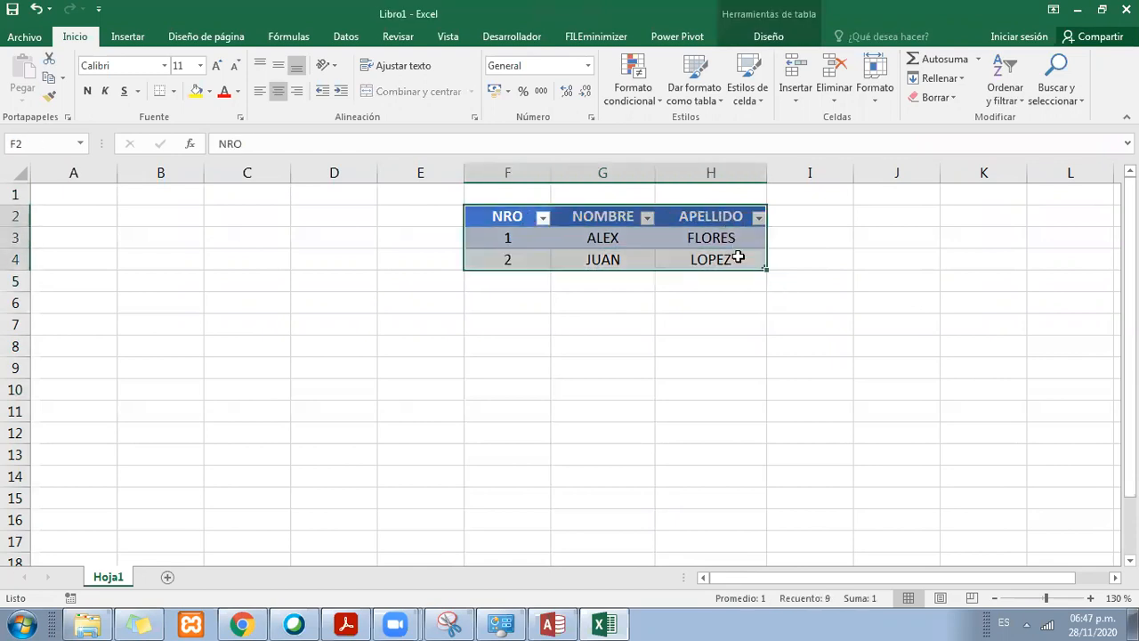
pyautogui.click(537, 308)
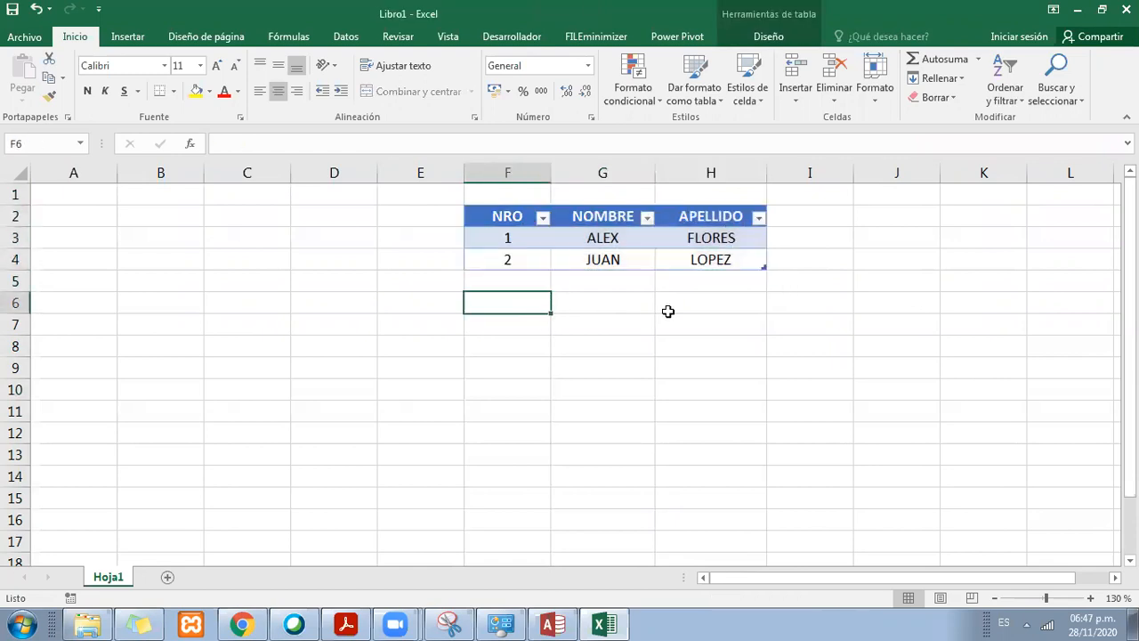
pyautogui.click(773, 315)
pyautogui.moveTo(513, 300); pyautogui.dragTo(829, 368)
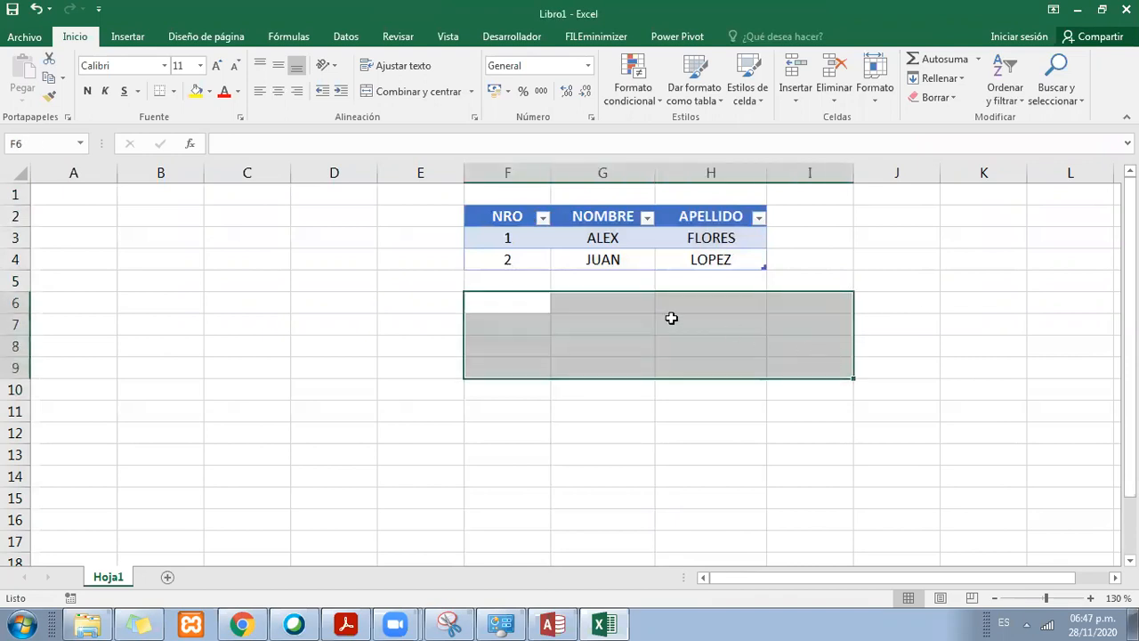
pyautogui.click(603, 302)
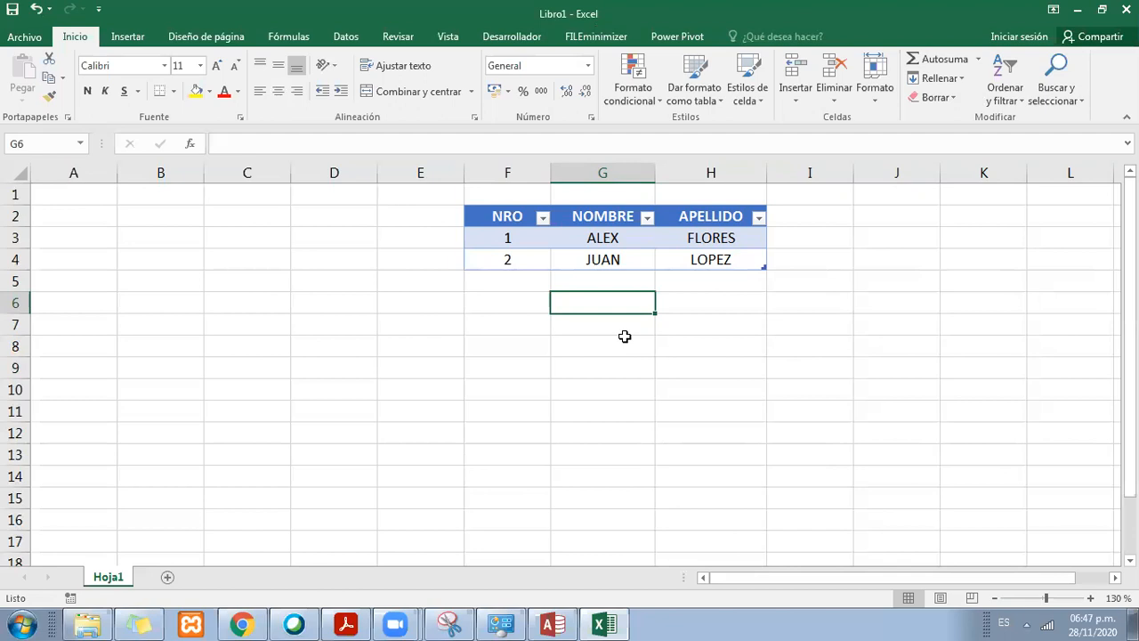
pyautogui.moveTo(699, 230); pyautogui.dragTo(508, 216)
pyautogui.moveTo(508, 216); pyautogui.dragTo(719, 258)
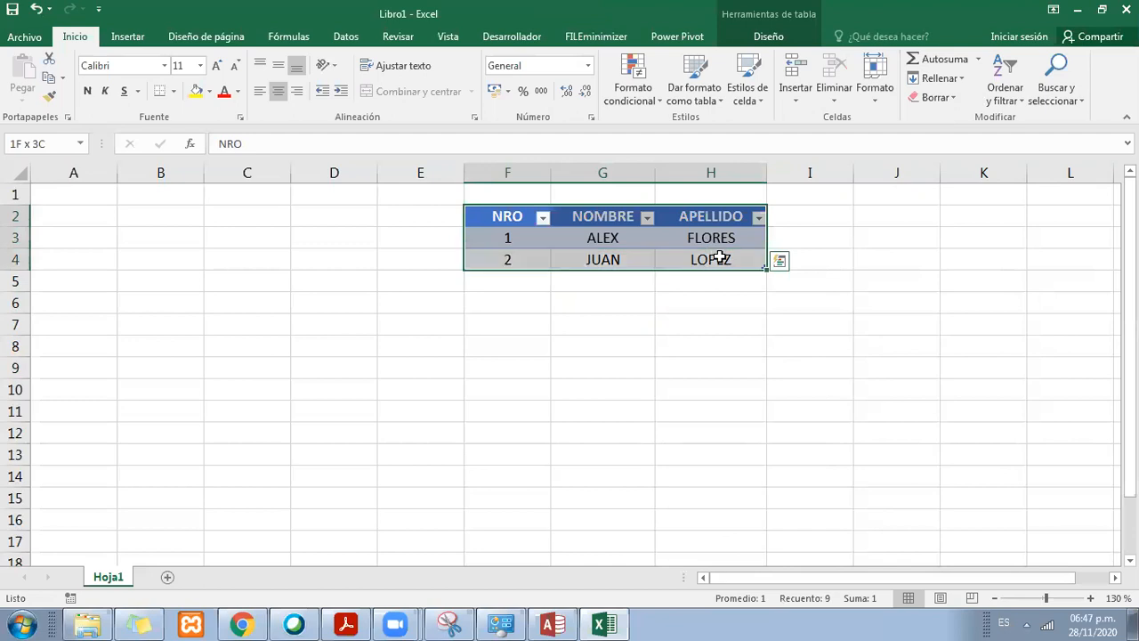
pyautogui.click(740, 304)
pyautogui.click(731, 259)
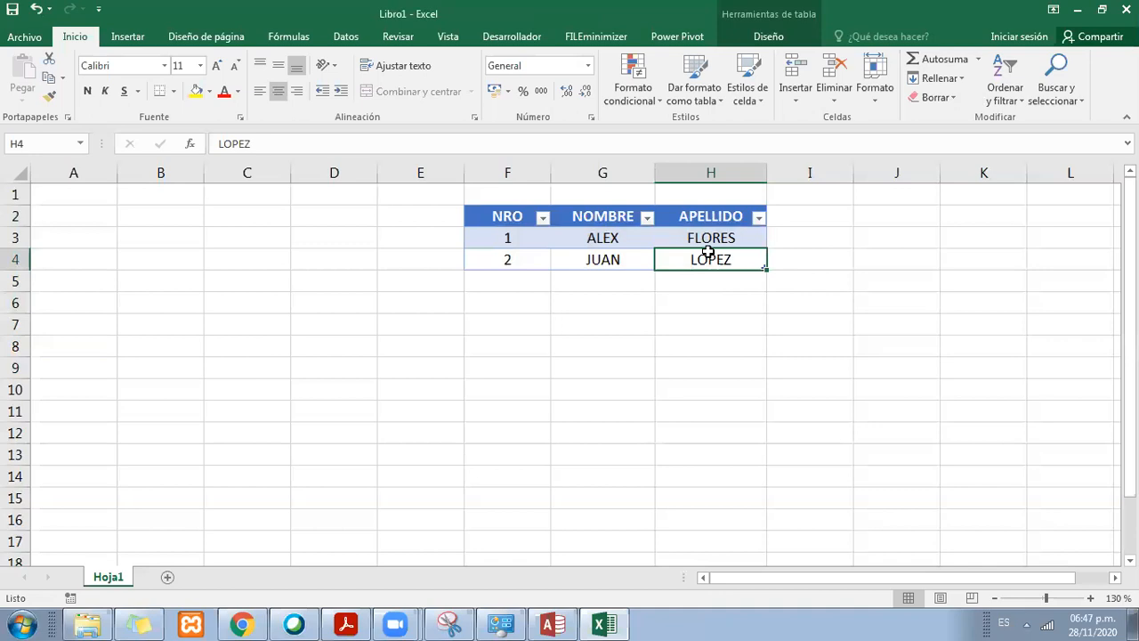
pyautogui.moveTo(509, 218); pyautogui.dragTo(735, 262)
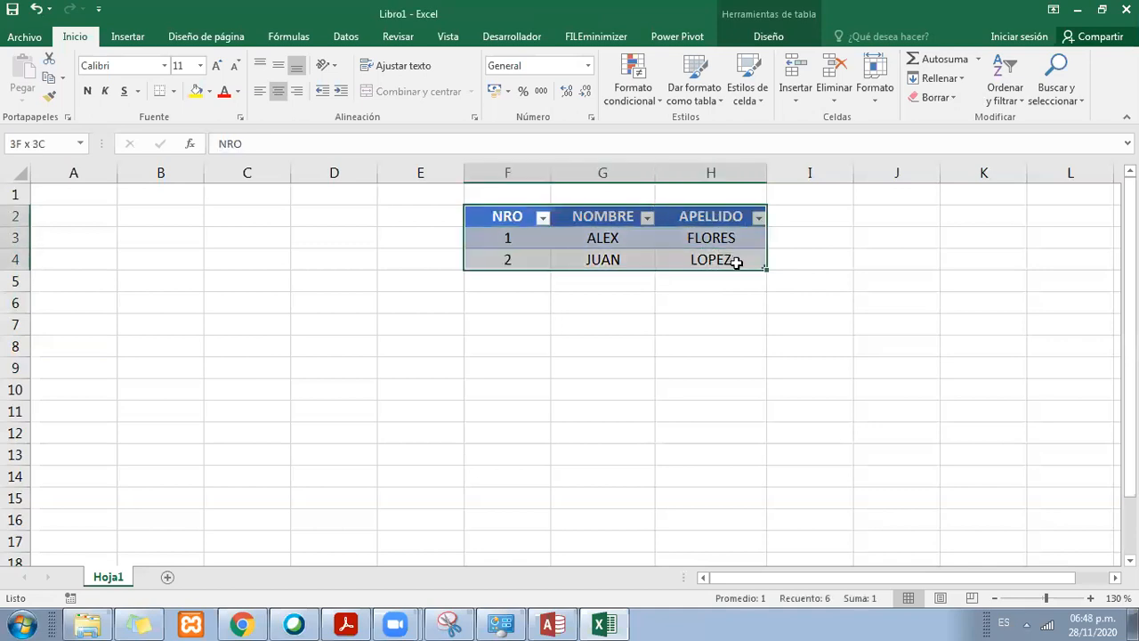
pyautogui.click(738, 297)
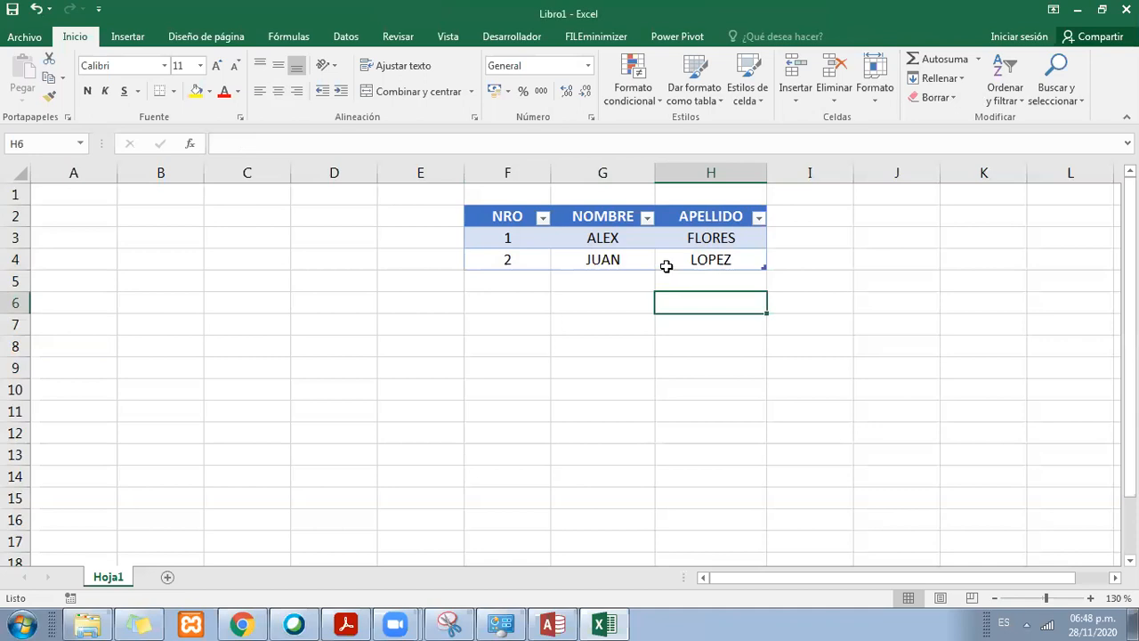
pyautogui.click(521, 236)
pyautogui.moveTo(521, 236); pyautogui.dragTo(715, 238)
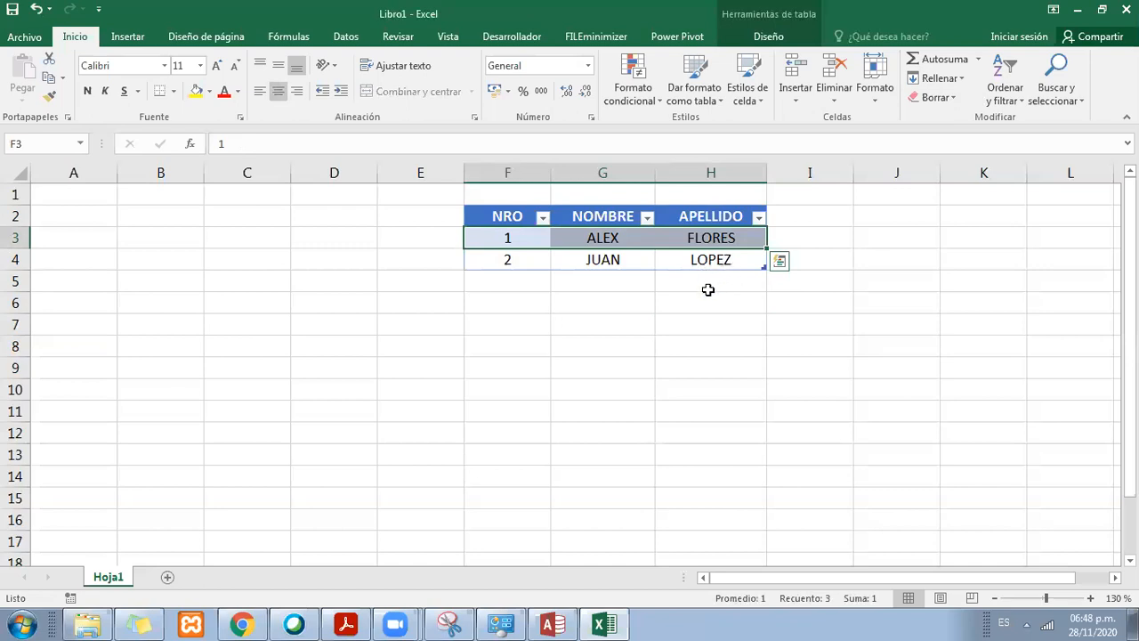
pyautogui.moveTo(506, 259); pyautogui.dragTo(743, 259)
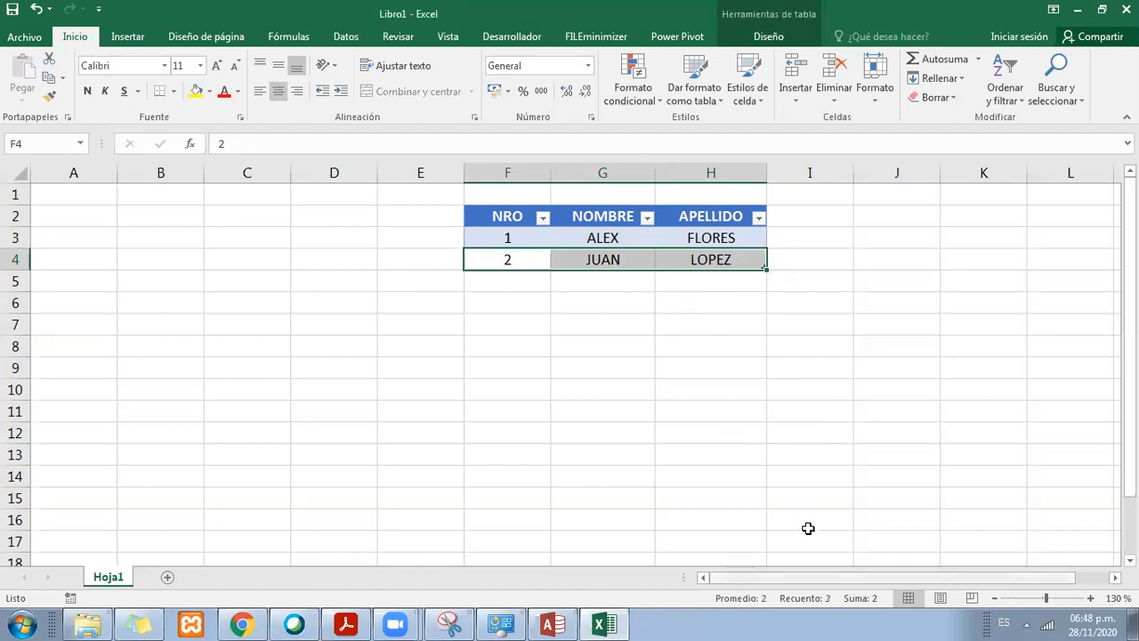
pyautogui.click(710, 286)
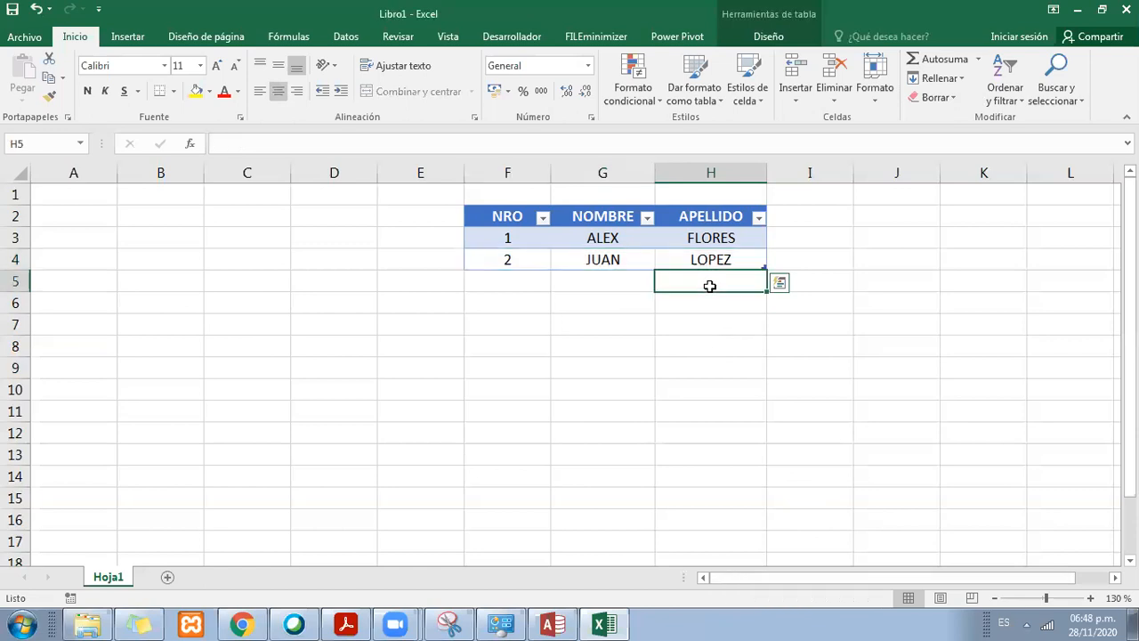
pyautogui.click(621, 239)
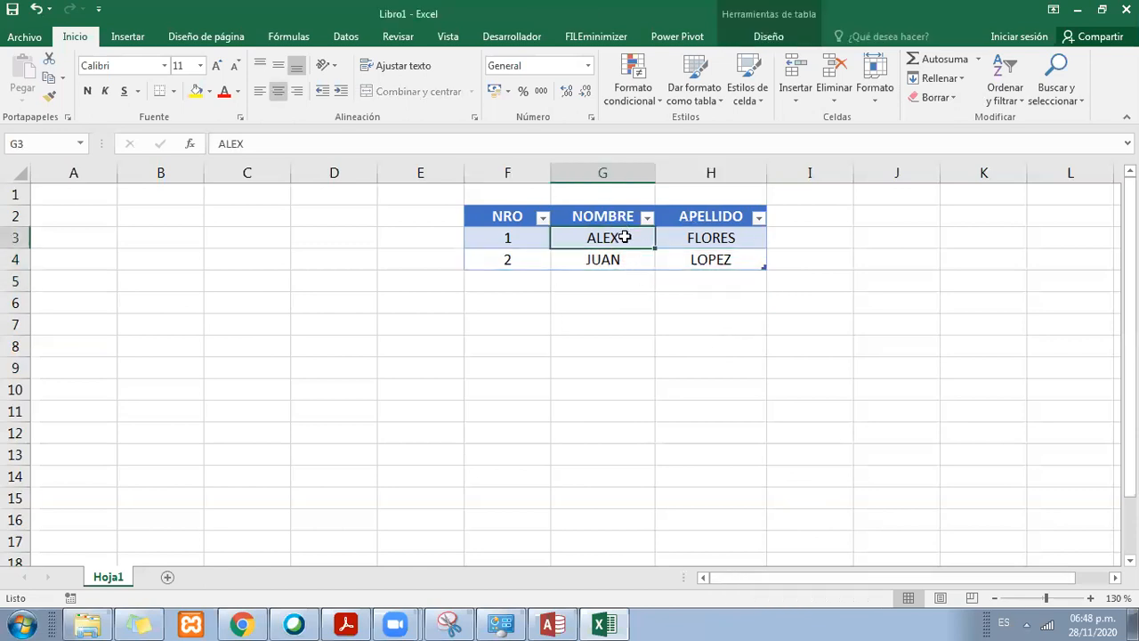
# Step: Widen the APELLIDO column a little more and keep its first data cell, H3, selected
pyautogui.click(745, 261)
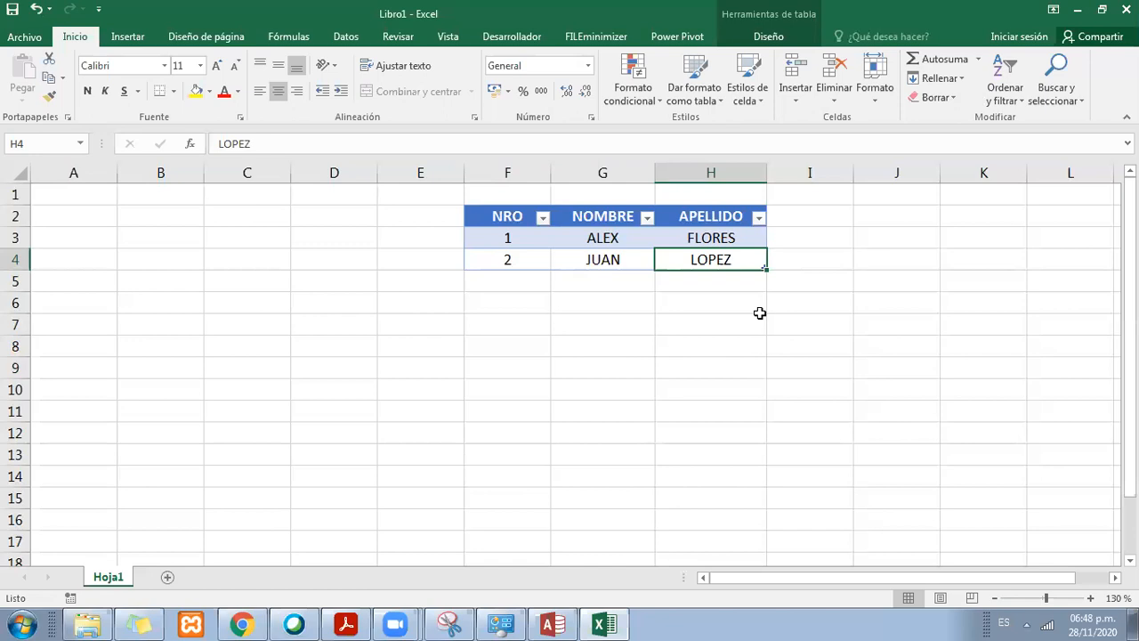
pyautogui.click(730, 234)
pyautogui.moveTo(766, 173); pyautogui.dragTo(778, 172)
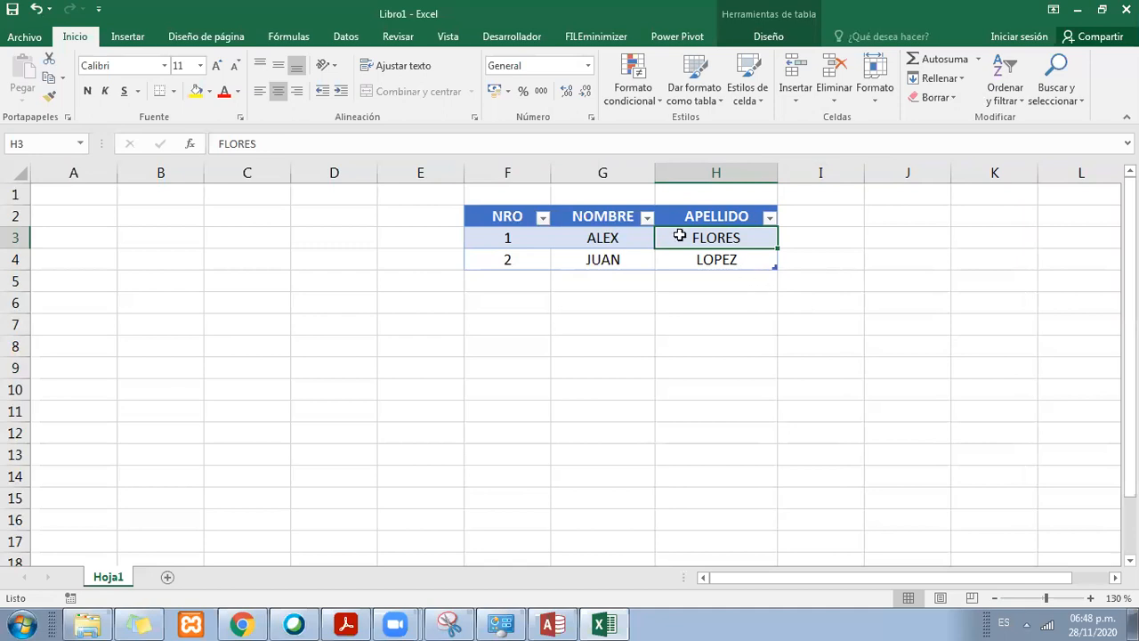
# Step: Review the available number formats for cell H3, from General through Texto, without applying any
pyautogui.click(588, 64)
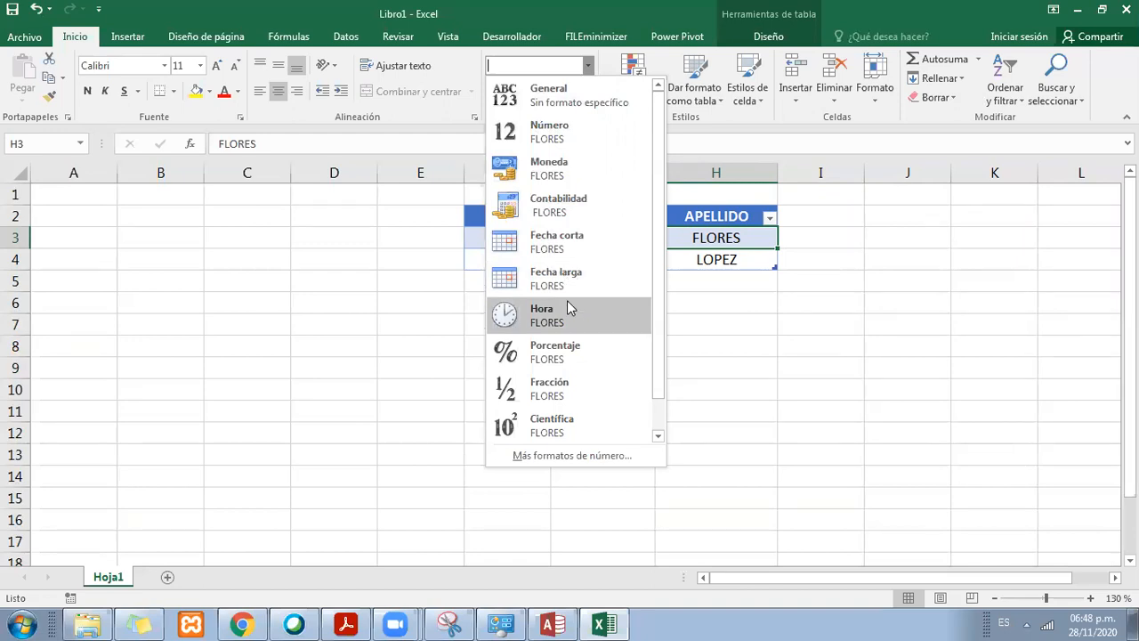
pyautogui.moveTo(661, 379); pyautogui.dragTo(662, 326)
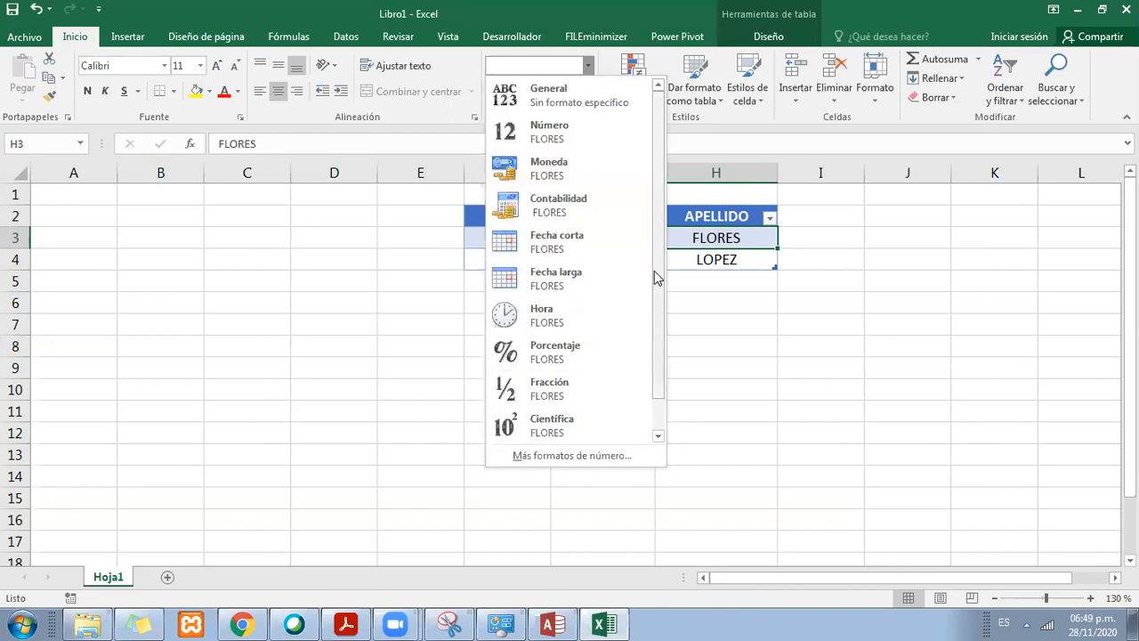
pyautogui.moveTo(656, 275); pyautogui.dragTo(659, 327)
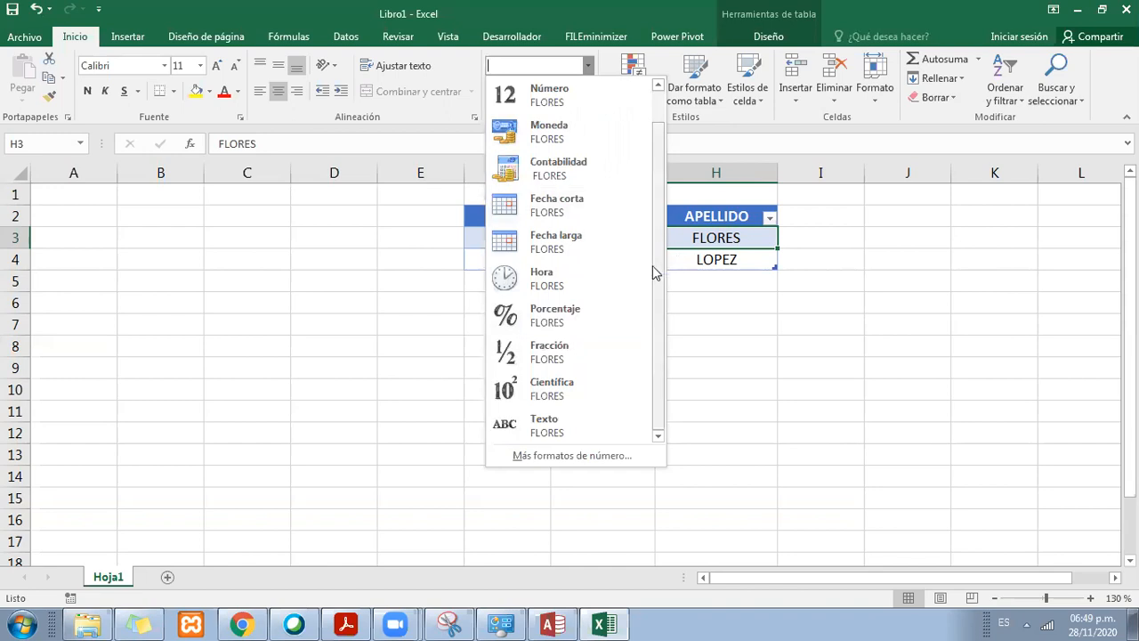
pyautogui.moveTo(655, 263); pyautogui.dragTo(661, 229)
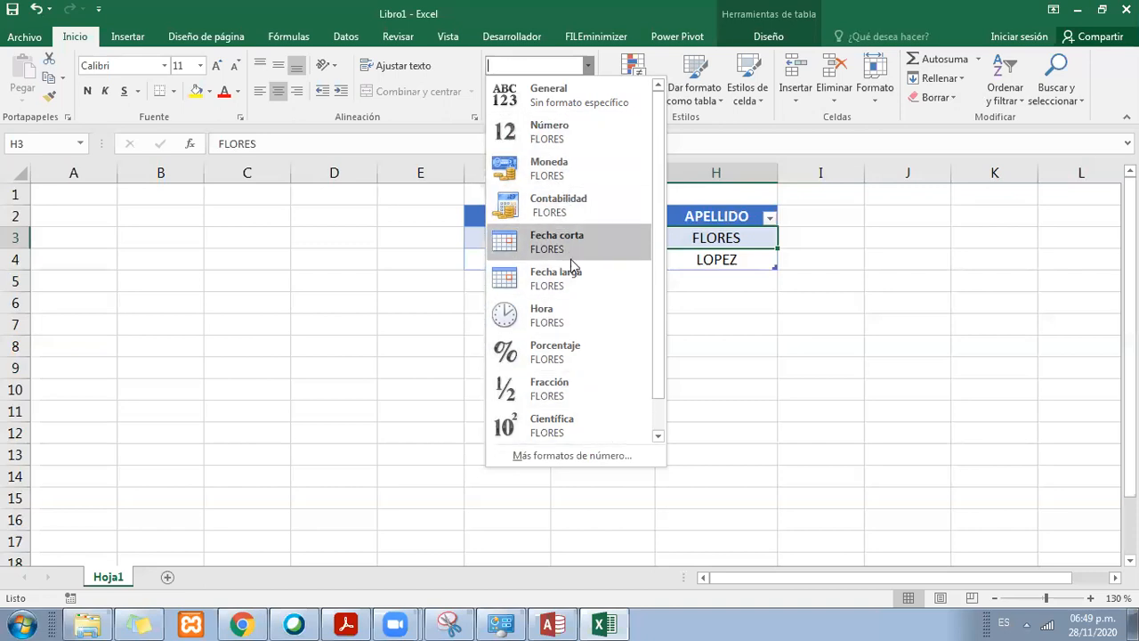
pyautogui.click(731, 355)
pyautogui.moveTo(717, 215); pyautogui.dragTo(720, 271)
pyautogui.click(720, 235)
pyautogui.moveTo(718, 216); pyautogui.dragTo(709, 280)
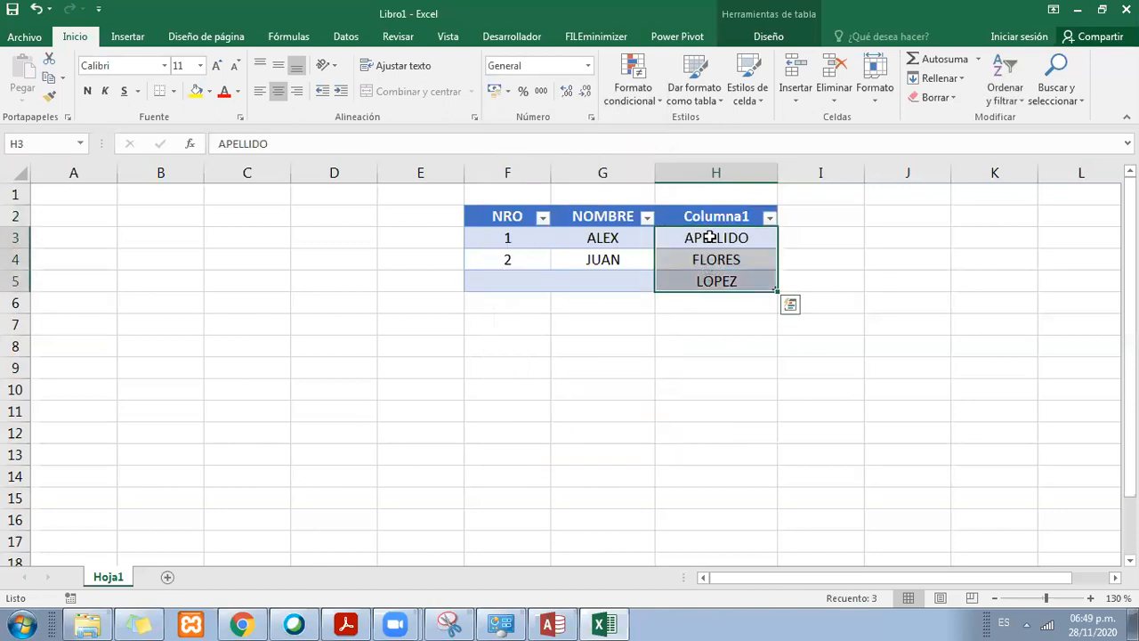
pyautogui.hotkey('ctrl', 'z')
pyautogui.click(694, 262)
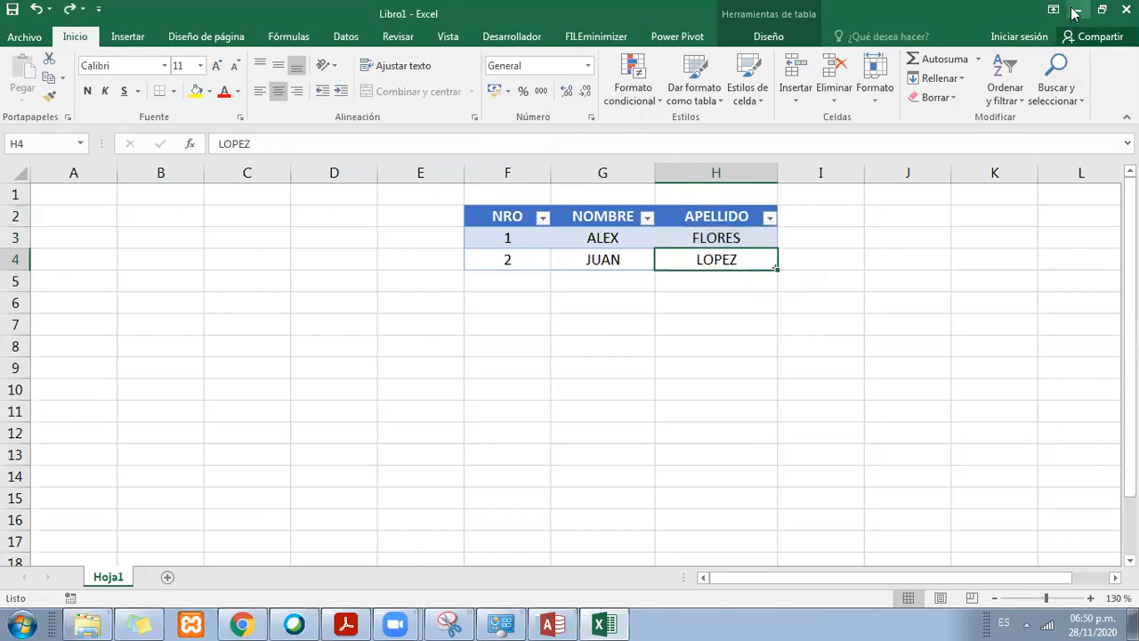
# Step: Switch to Access and look up the program in the Windows start menu by searching for ACCES
pyautogui.click(571, 623)
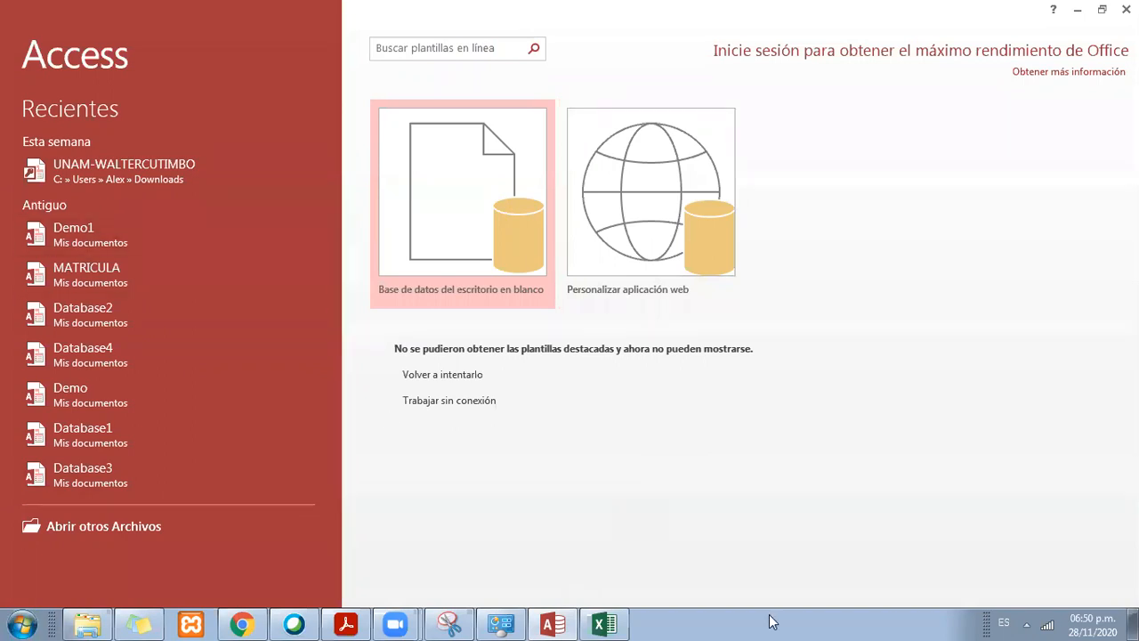
pyautogui.click(23, 623)
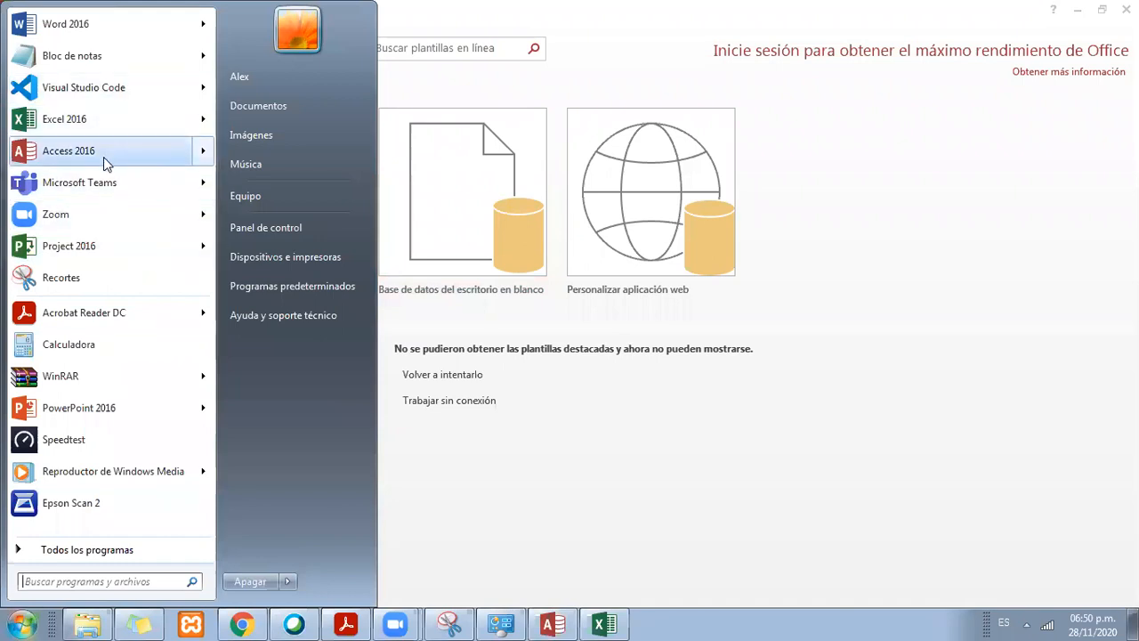
pyautogui.moveTo(103, 157)
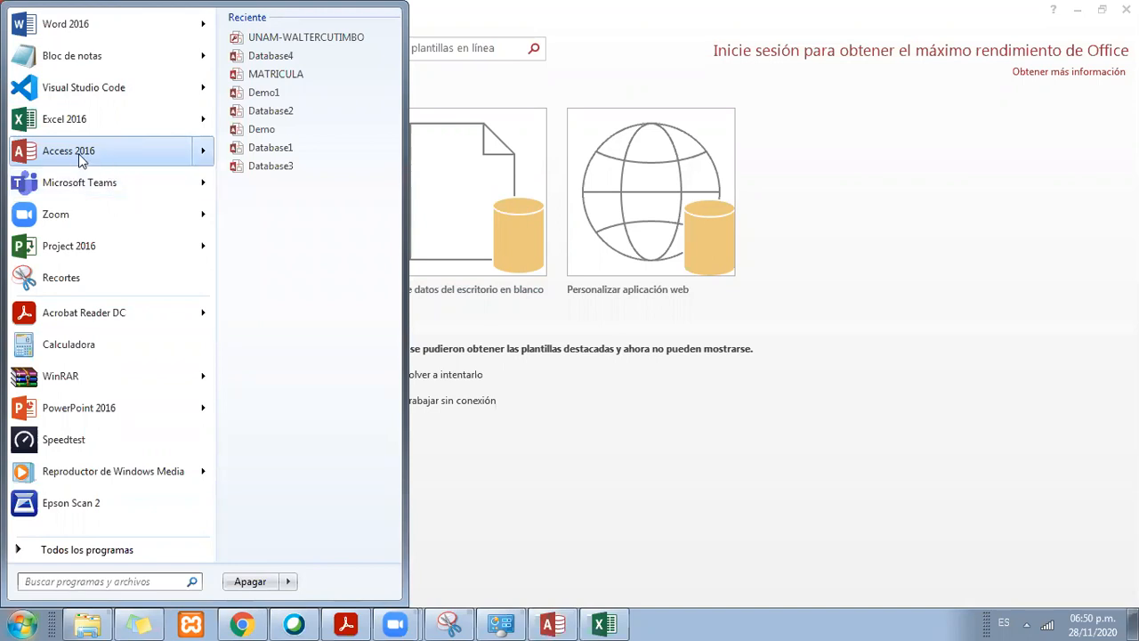
pyautogui.click(116, 583)
pyautogui.write('A')
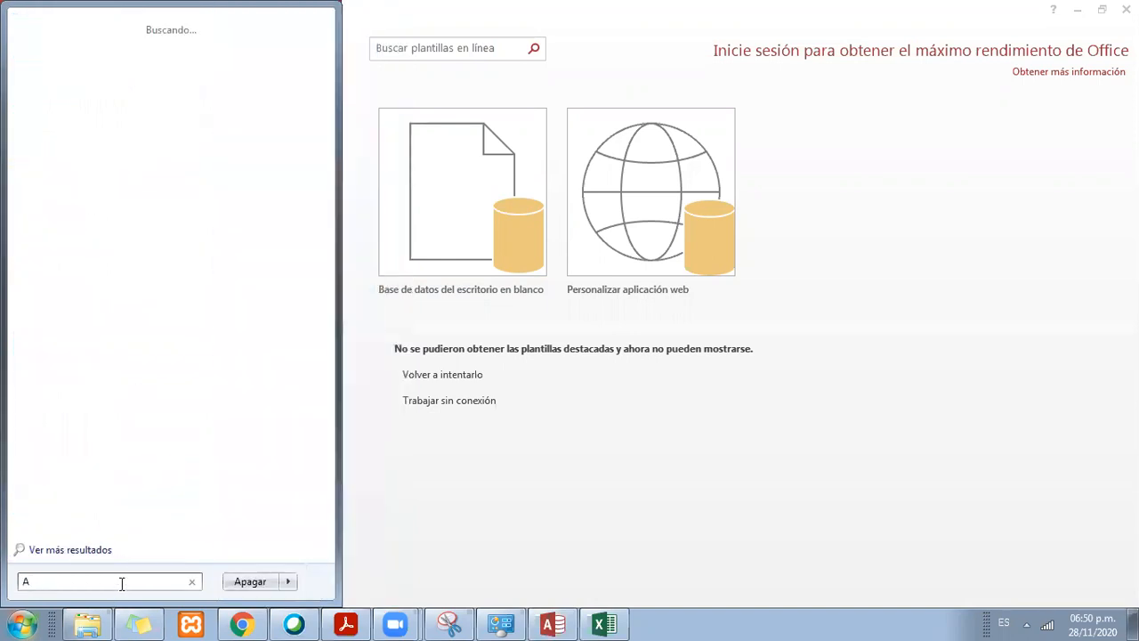
pyautogui.write('CCES')
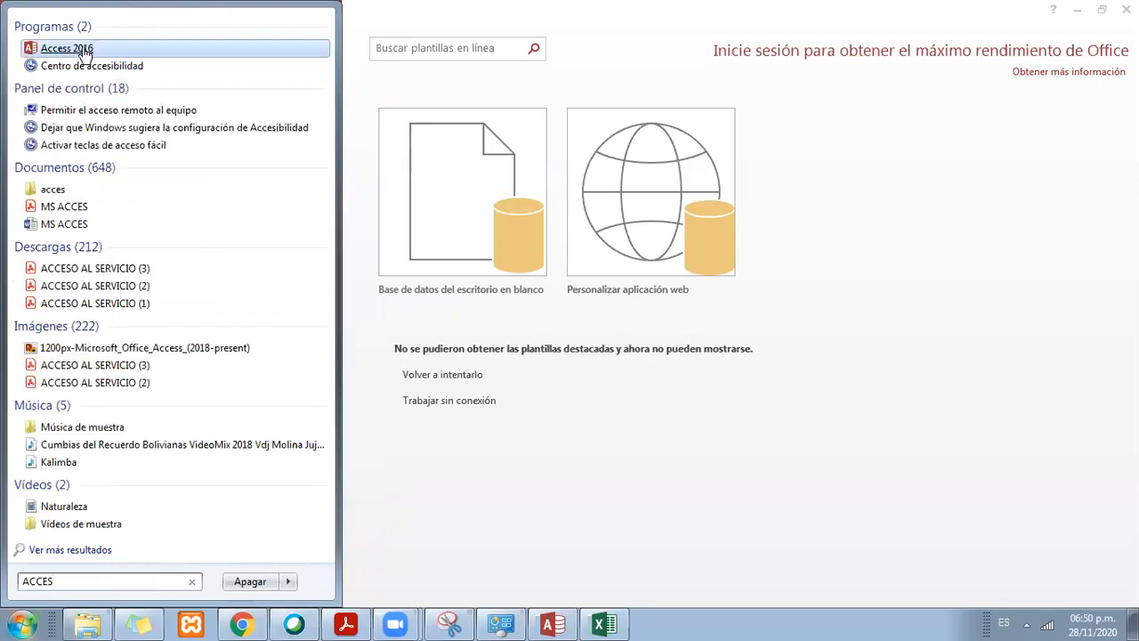
pyautogui.click(754, 609)
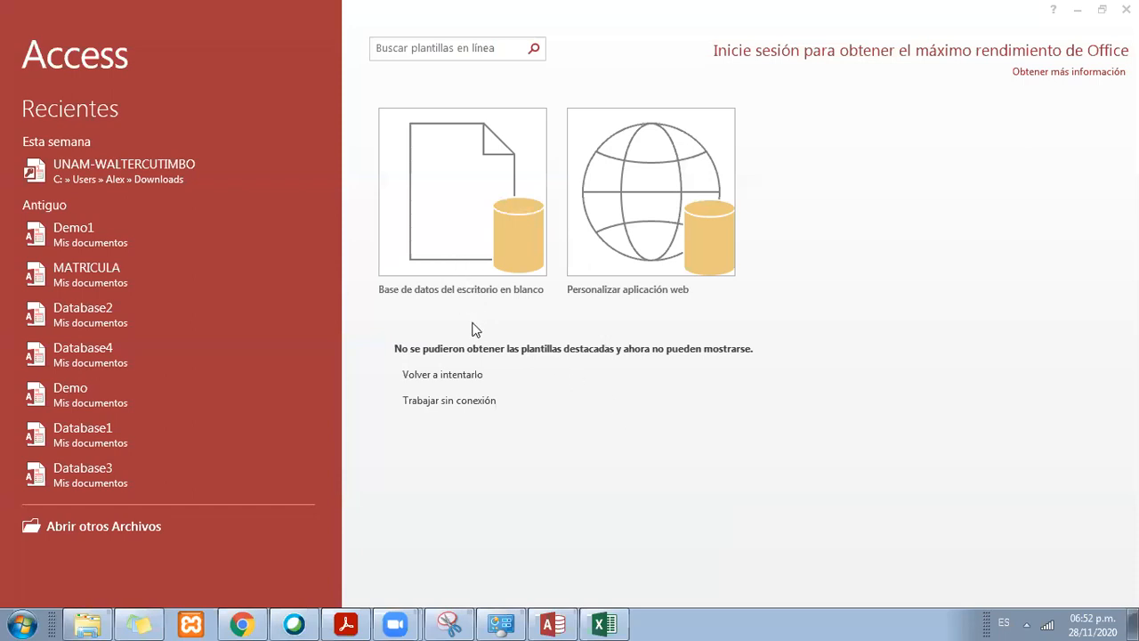
# Step: Relaunch Access 2016 and start a new blank desktop database
pyautogui.click(476, 189)
pyautogui.doubleClick(475, 188)
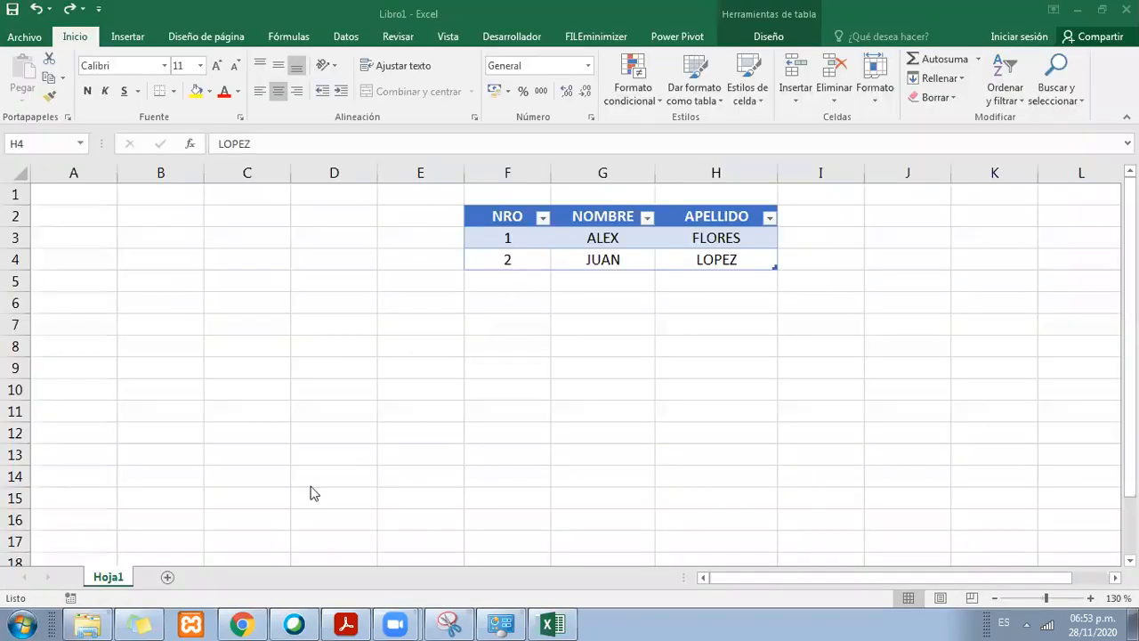
pyautogui.click(7, 623)
pyautogui.click(63, 151)
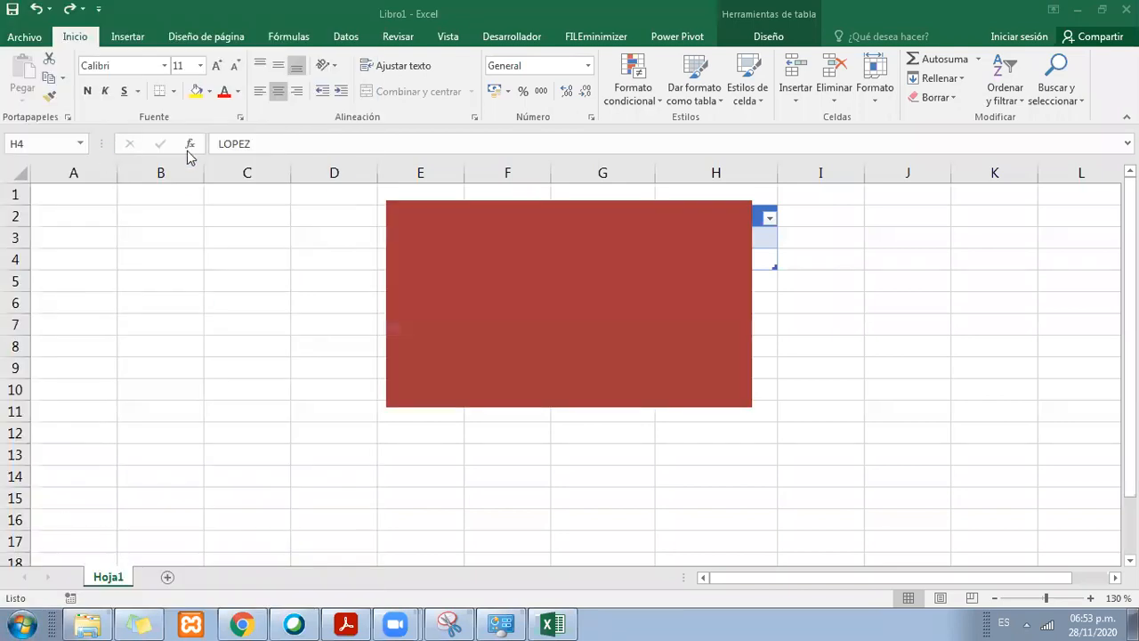
pyautogui.click(477, 207)
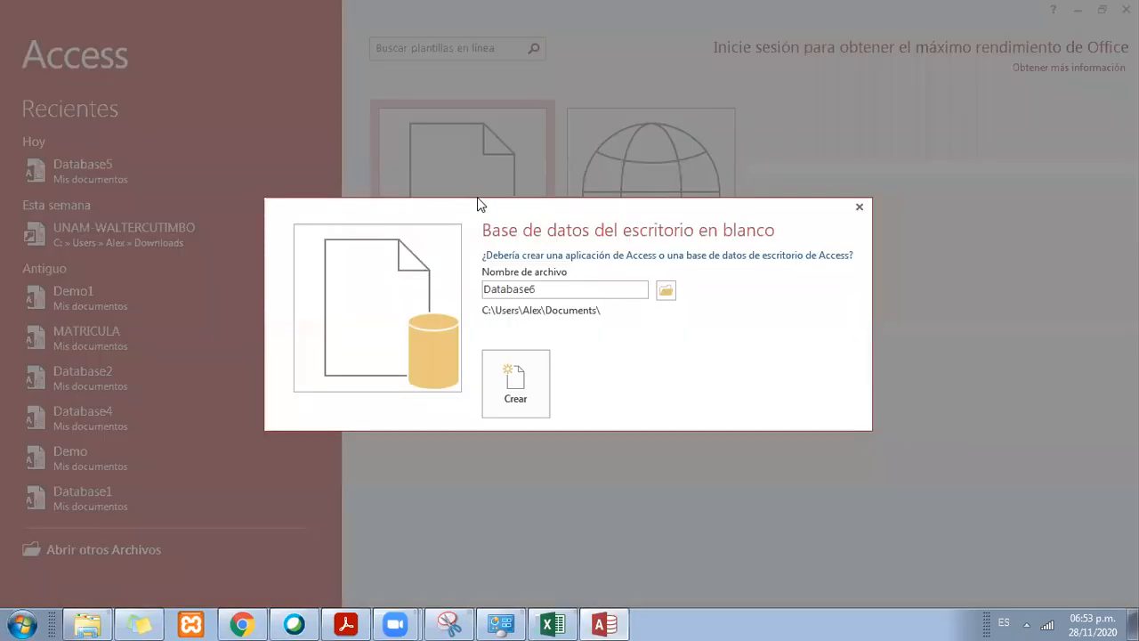
# Step: Name the blank desktop database PRUEBA and create it in the Documents folder
pyautogui.click(569, 285)
pyautogui.moveTo(551, 287); pyautogui.dragTo(482, 287)
pyautogui.click(552, 287)
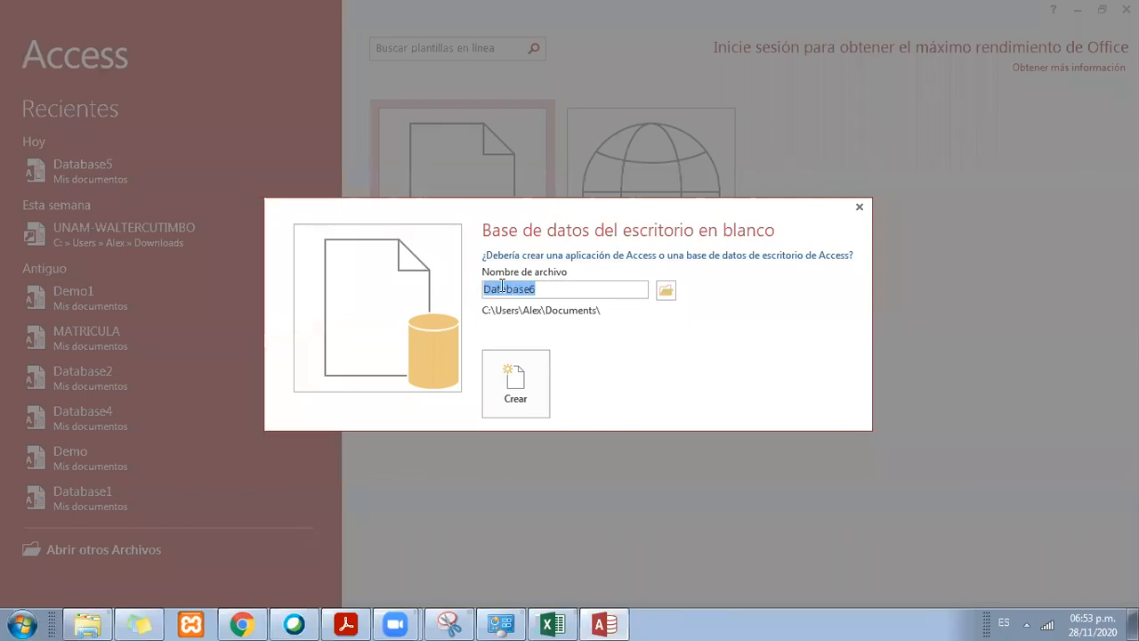
pyautogui.click(546, 289)
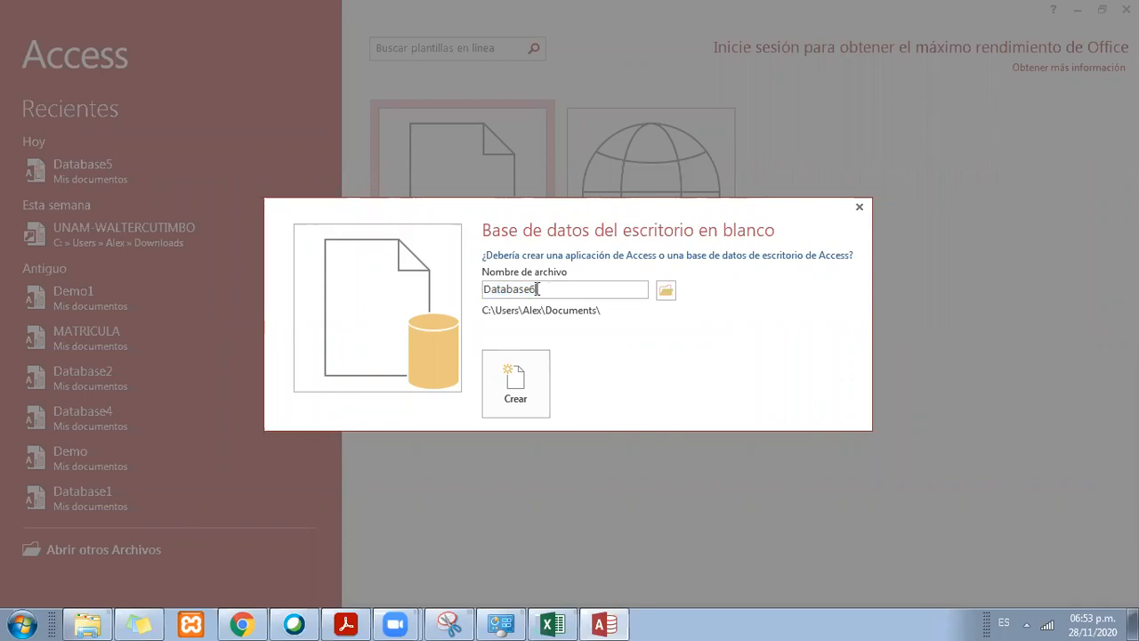
pyautogui.moveTo(539, 288); pyautogui.dragTo(485, 287)
pyautogui.click(573, 293)
pyautogui.moveTo(559, 288); pyautogui.dragTo(481, 293)
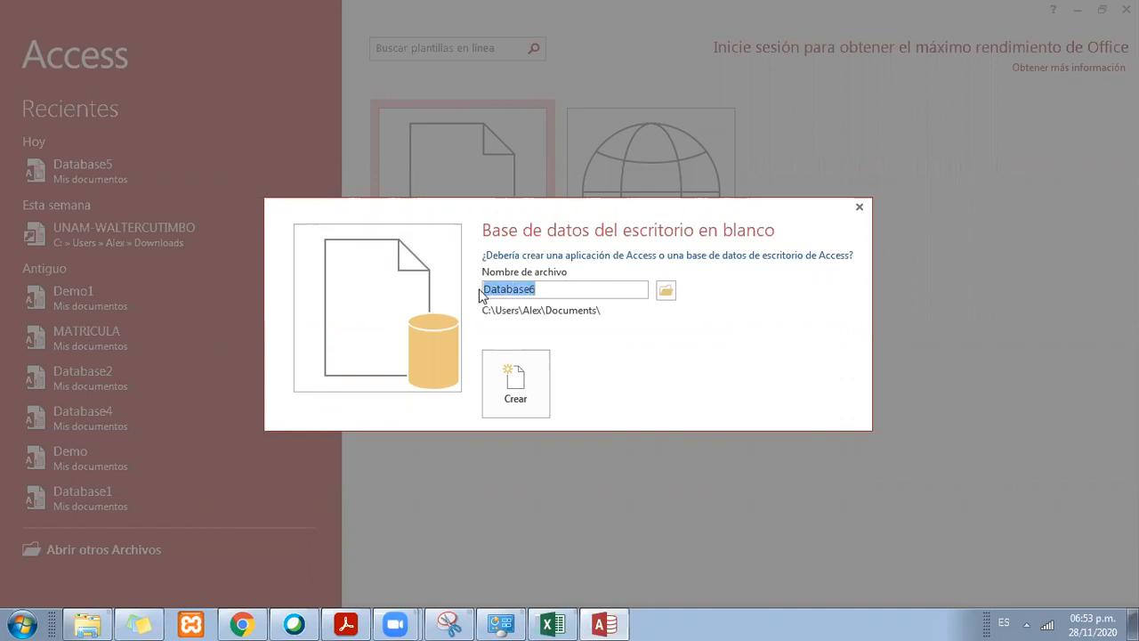
pyautogui.write('PRUEBA')
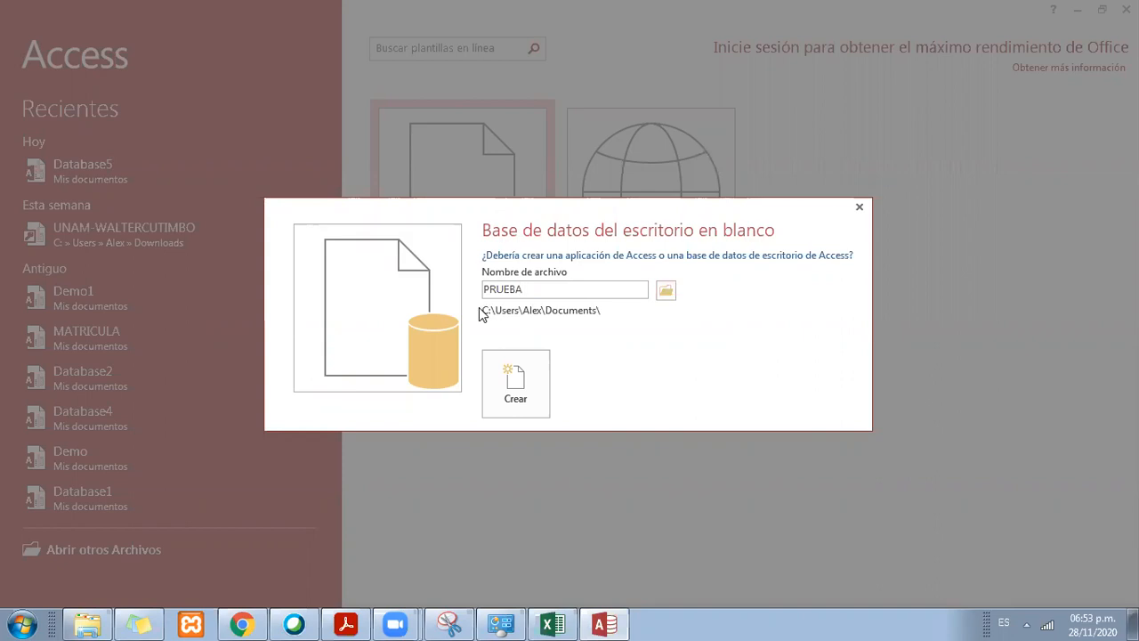
pyautogui.click(521, 398)
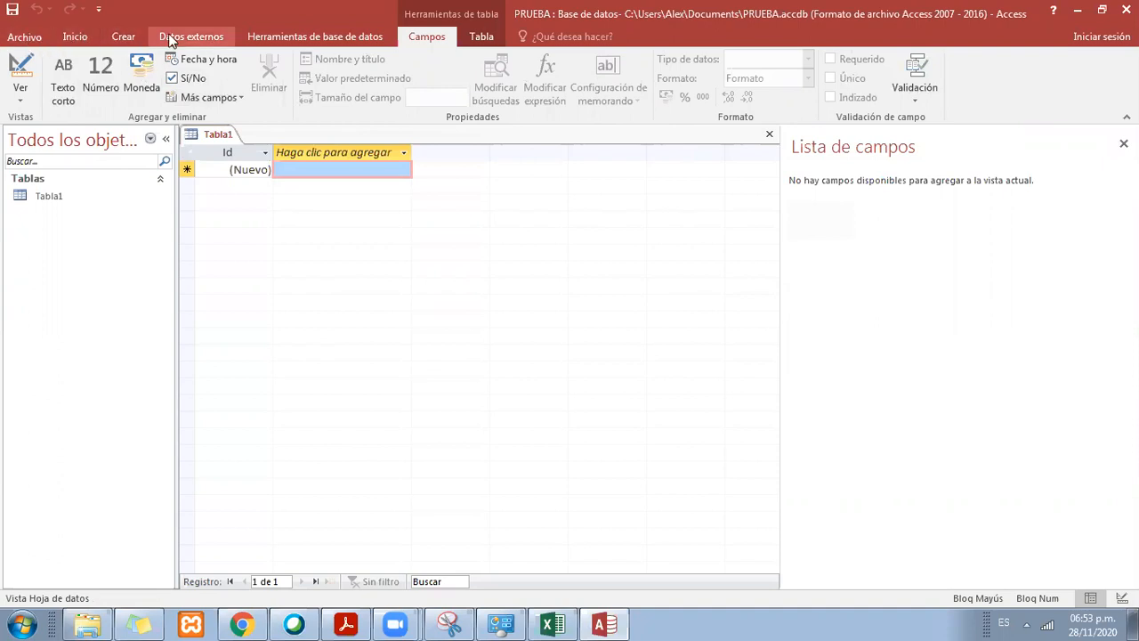
# Step: Review the Access command groups for home, creation, external data, database tools, fields and table
pyautogui.click(69, 38)
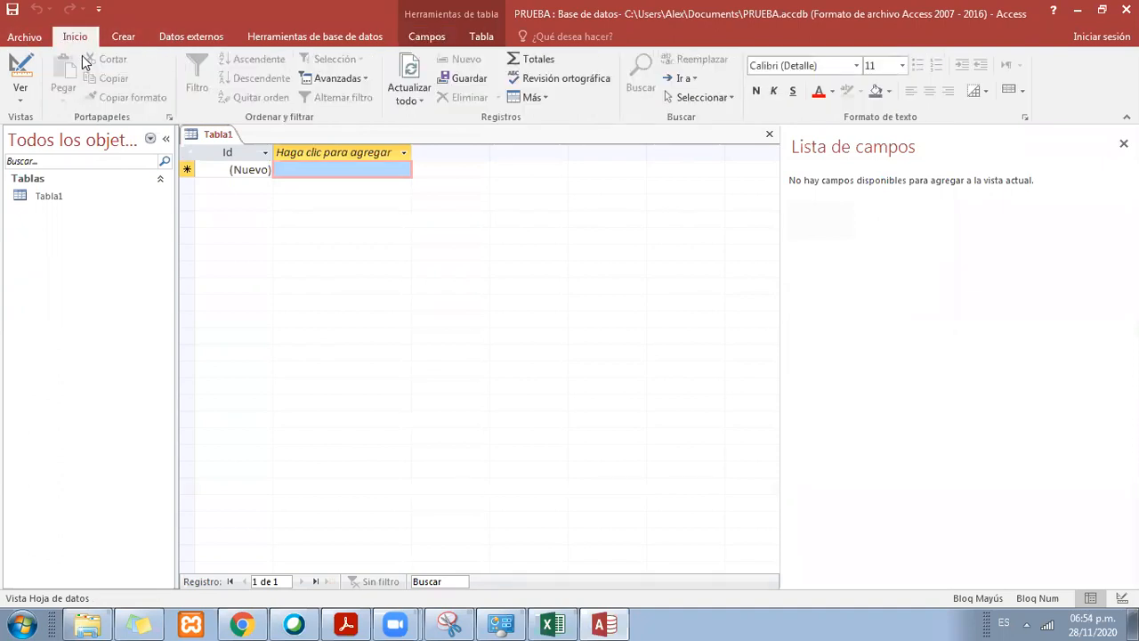
pyautogui.click(125, 39)
pyautogui.click(207, 39)
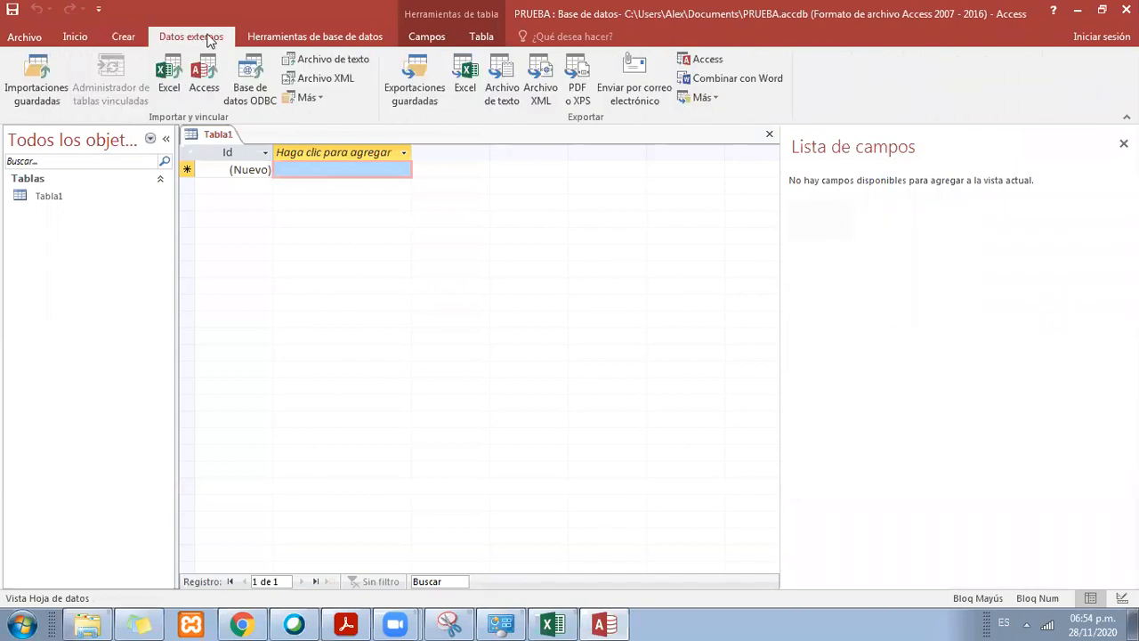
pyautogui.click(346, 33)
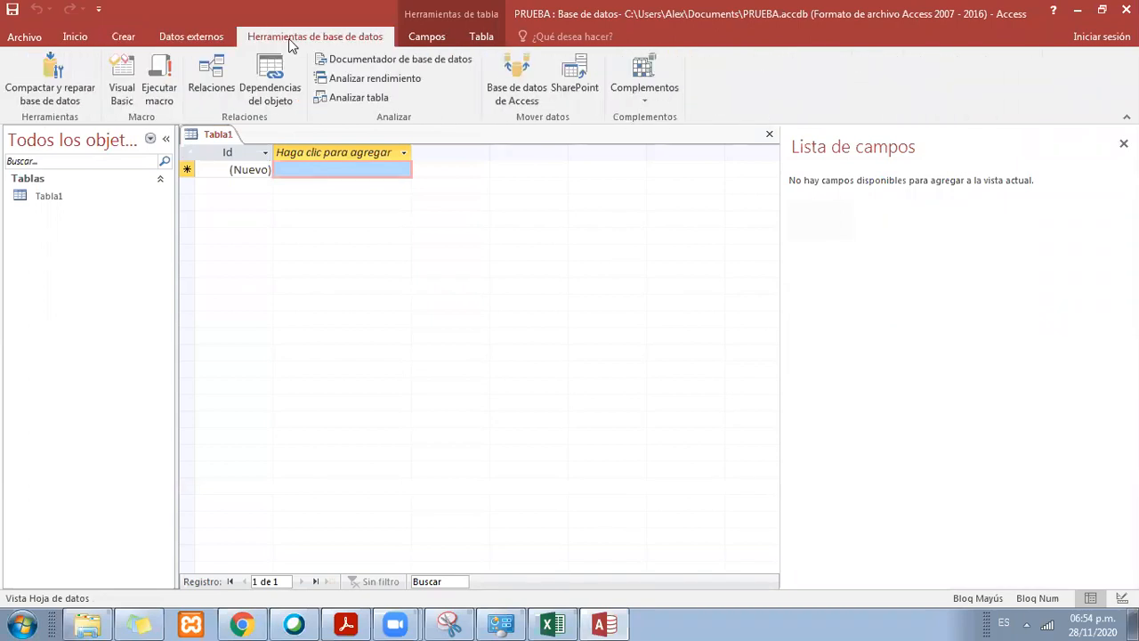
pyautogui.click(427, 40)
pyautogui.click(465, 40)
pyautogui.click(431, 36)
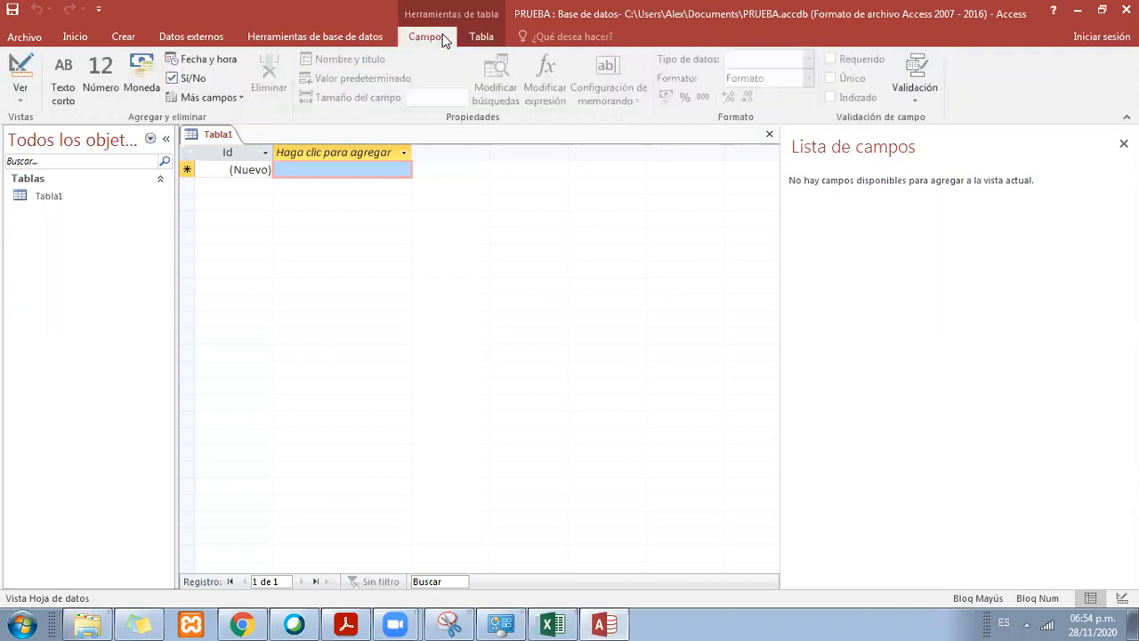
pyautogui.click(383, 36)
pyautogui.click(221, 37)
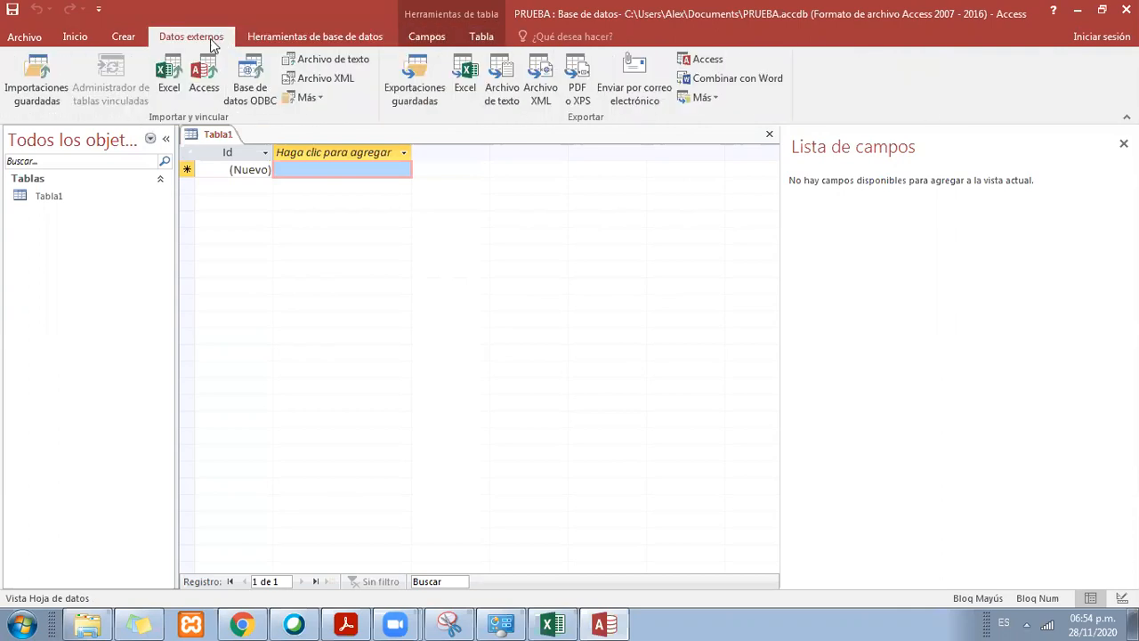
pyautogui.click(123, 37)
pyautogui.click(77, 40)
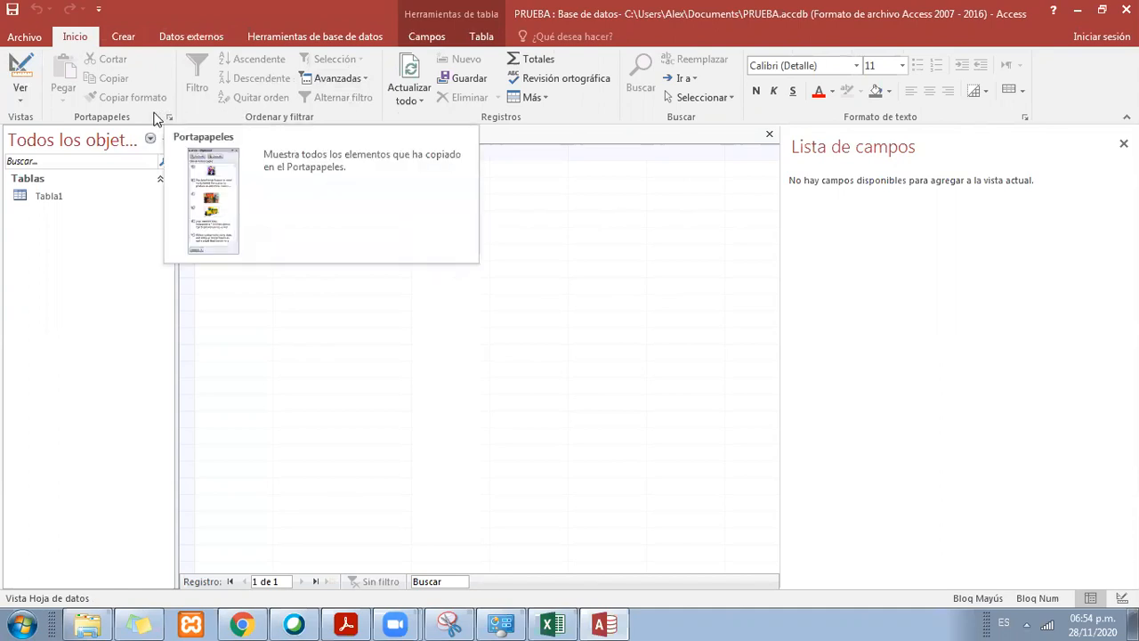
# Step: Show the object creation commands, close the field list and select the new record's Id cell in Tabla1
pyautogui.click(119, 34)
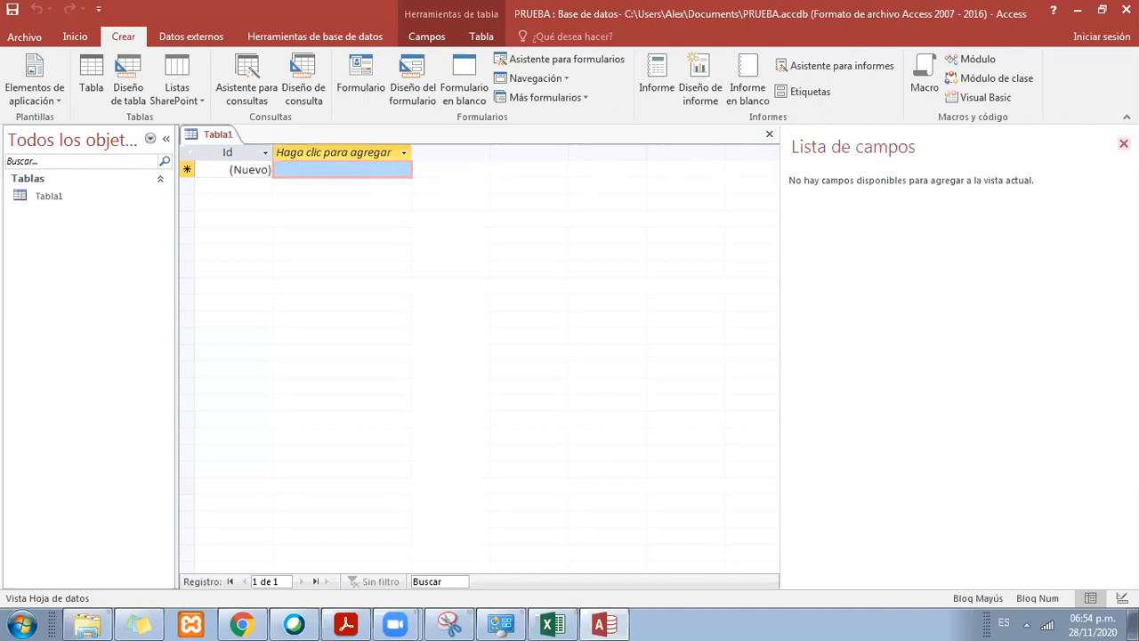
pyautogui.click(1124, 143)
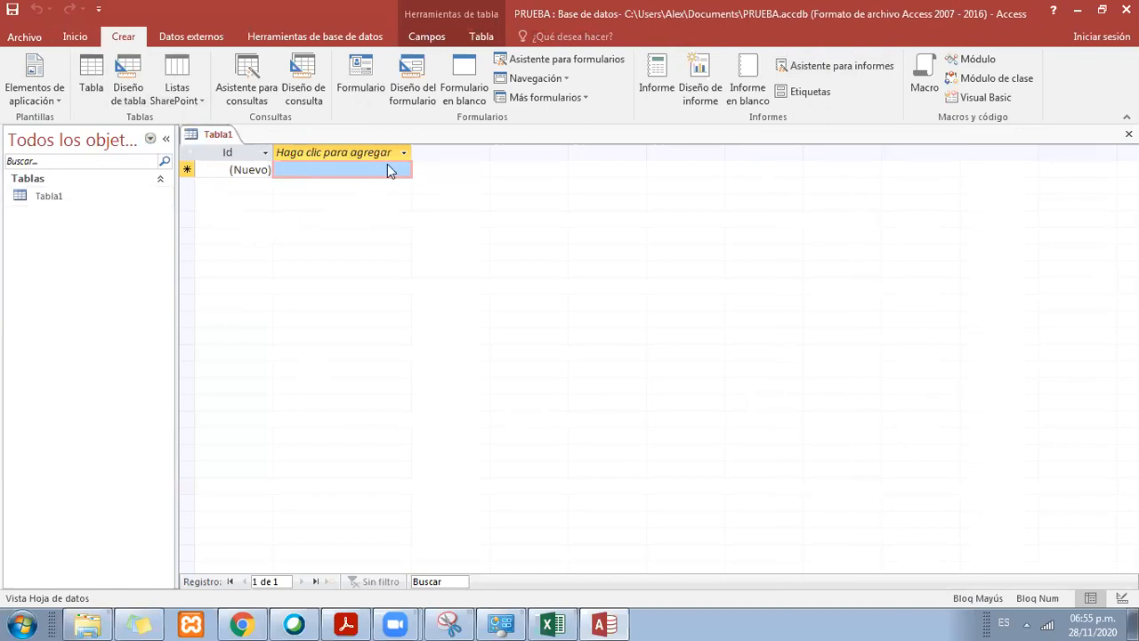
pyautogui.click(258, 171)
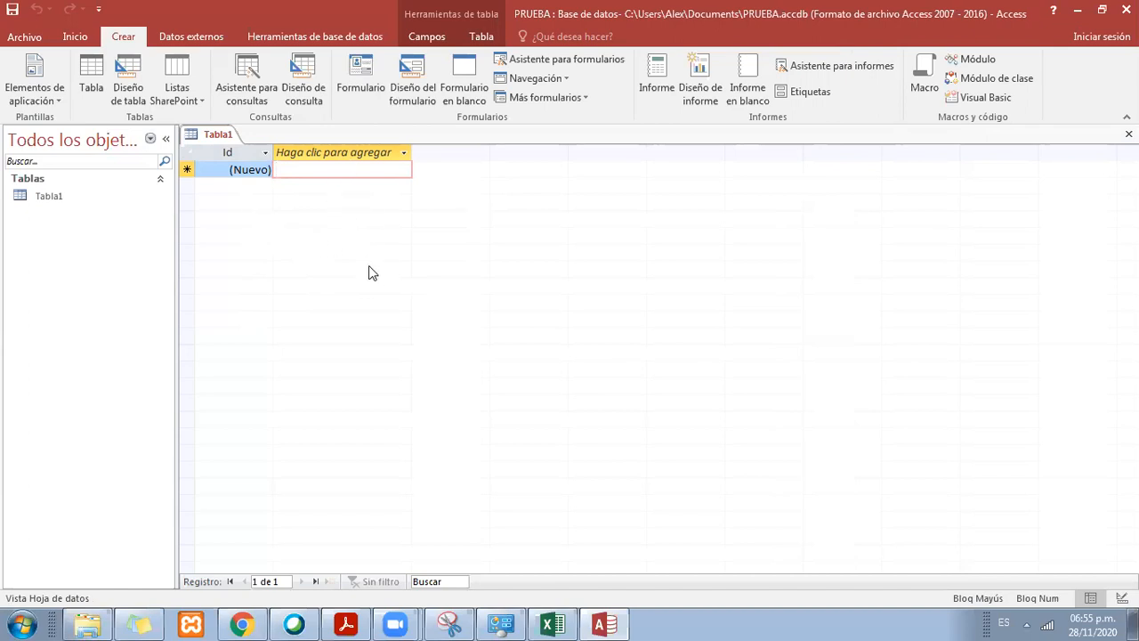
# Step: Switch to Excel, highlight the table headers NRO, NOMBRE and APELLIDO in F2:H2, and return to Access
pyautogui.click(552, 624)
pyautogui.click(582, 324)
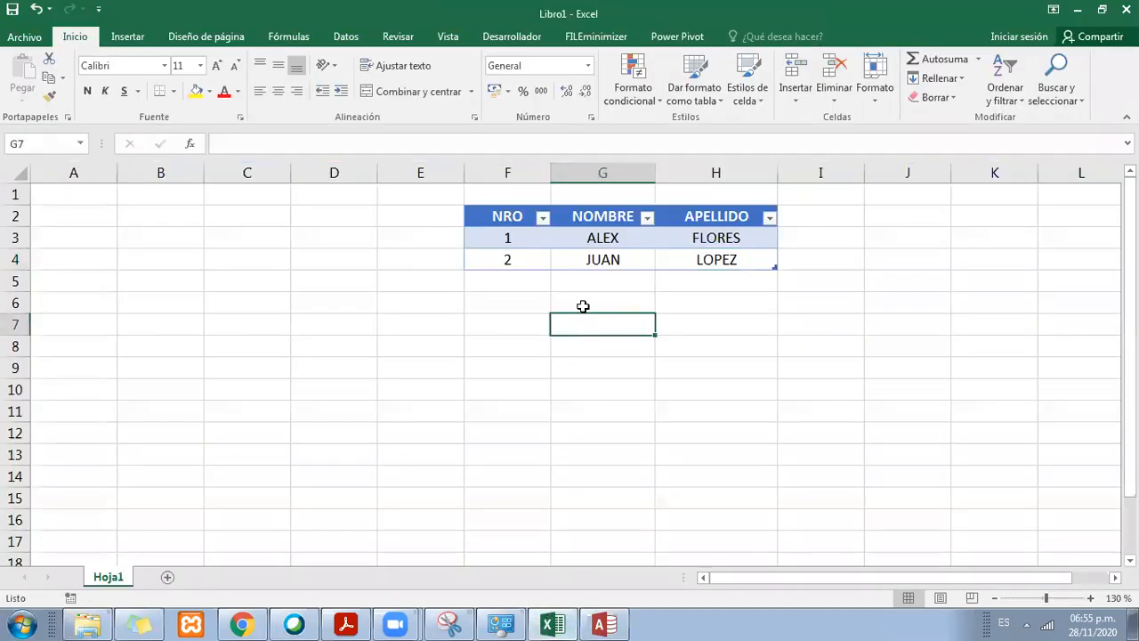
pyautogui.moveTo(508, 215); pyautogui.dragTo(707, 216)
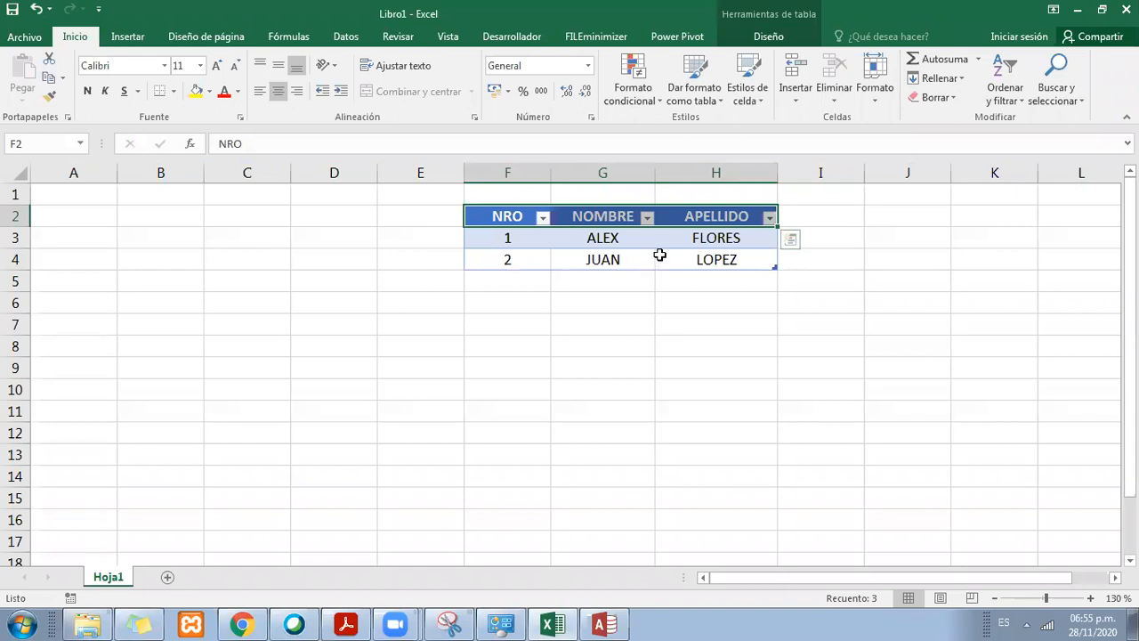
pyautogui.moveTo(694, 216)
pyautogui.mouseDown()
pyautogui.moveTo(525, 216)
pyautogui.moveTo(712, 213)
pyautogui.moveTo(675, 208)
pyautogui.mouseUp()
pyautogui.click(1078, 9)
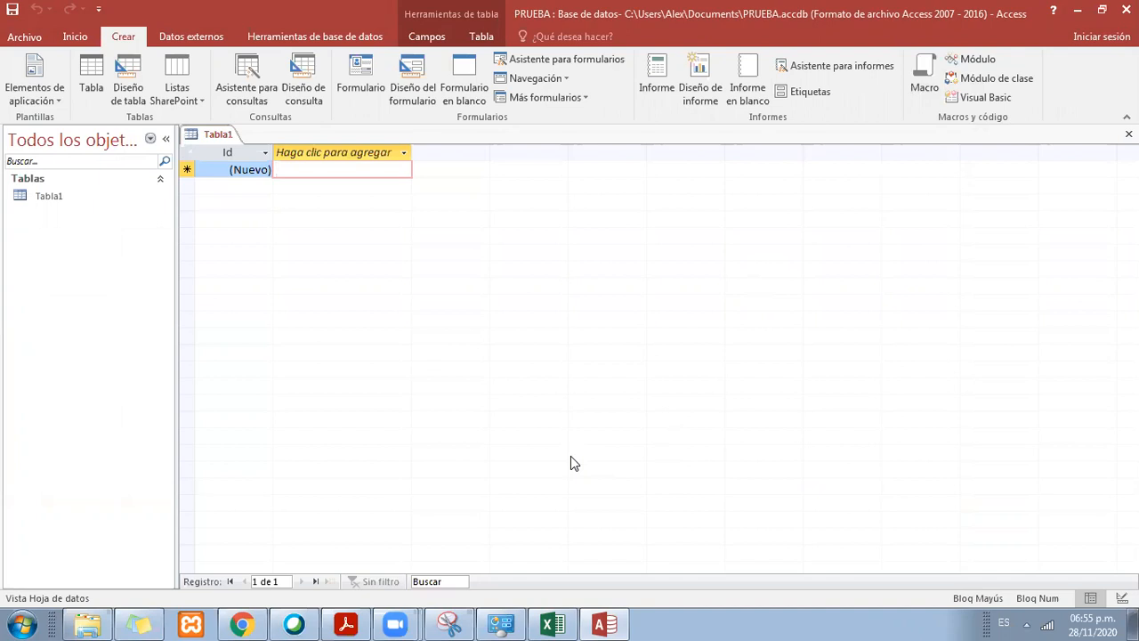
# Step: Go back to the Excel workbook and select the header range F2:H2 again
pyautogui.click(552, 624)
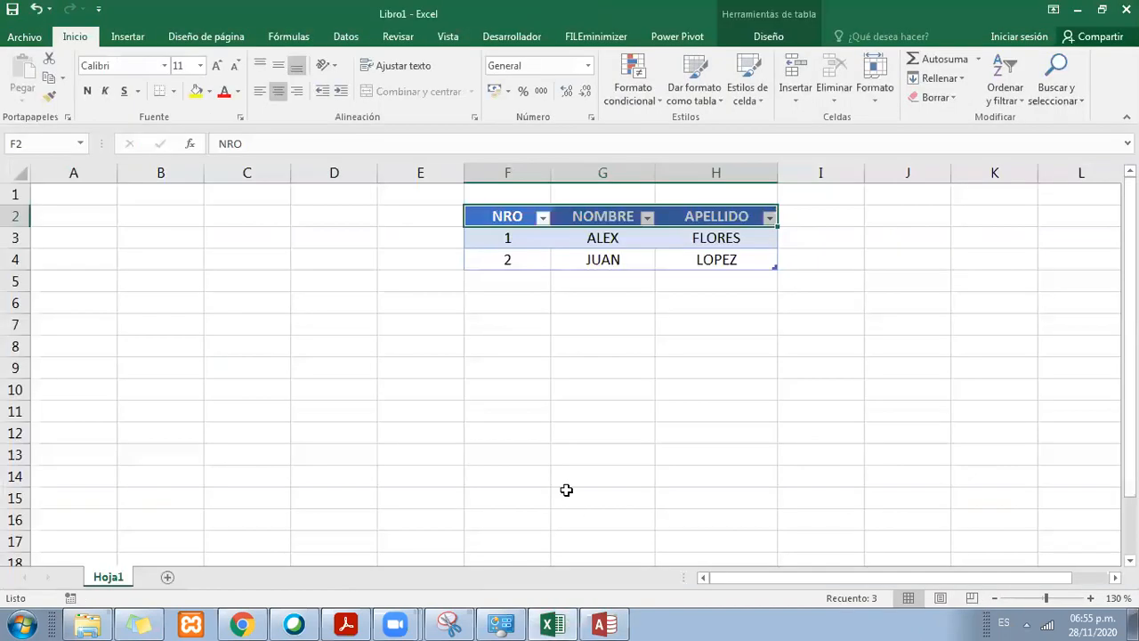
pyautogui.click(574, 432)
pyautogui.moveTo(511, 216); pyautogui.dragTo(715, 215)
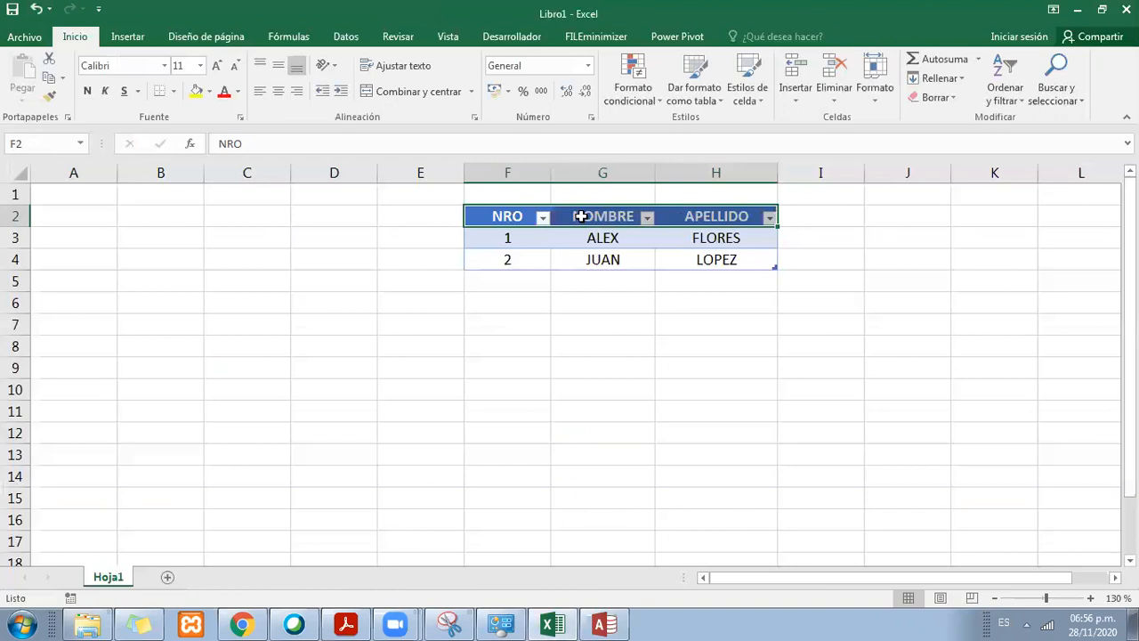
# Step: Rename the table header NRO in cell F2 as DNI
pyautogui.click(507, 212)
pyautogui.click(626, 209)
pyautogui.click(523, 218)
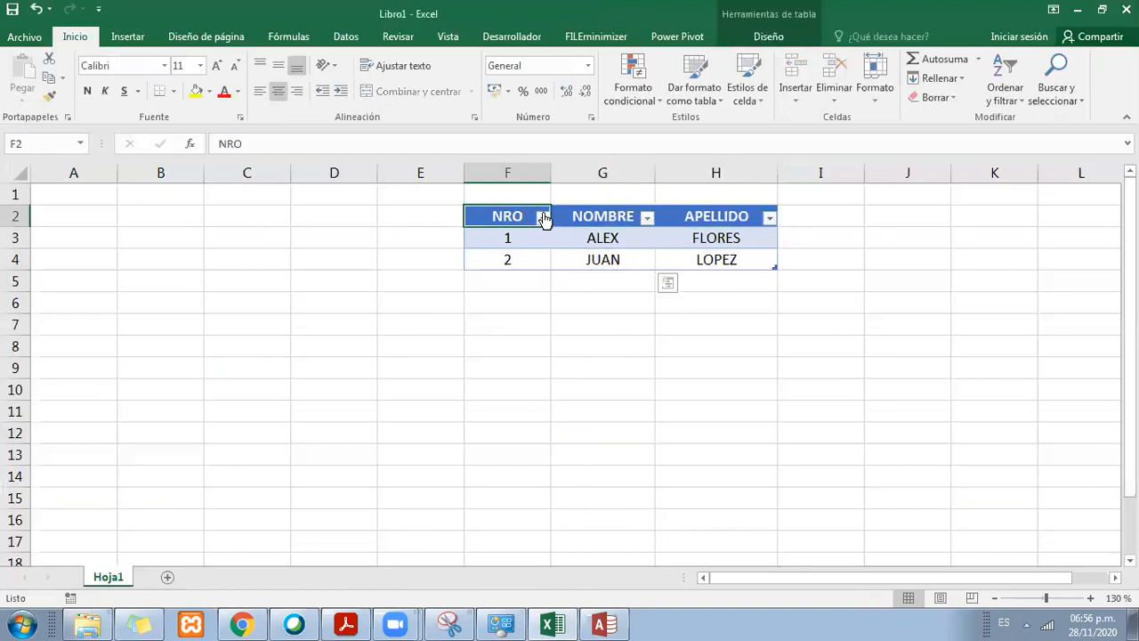
pyautogui.write('DNI')
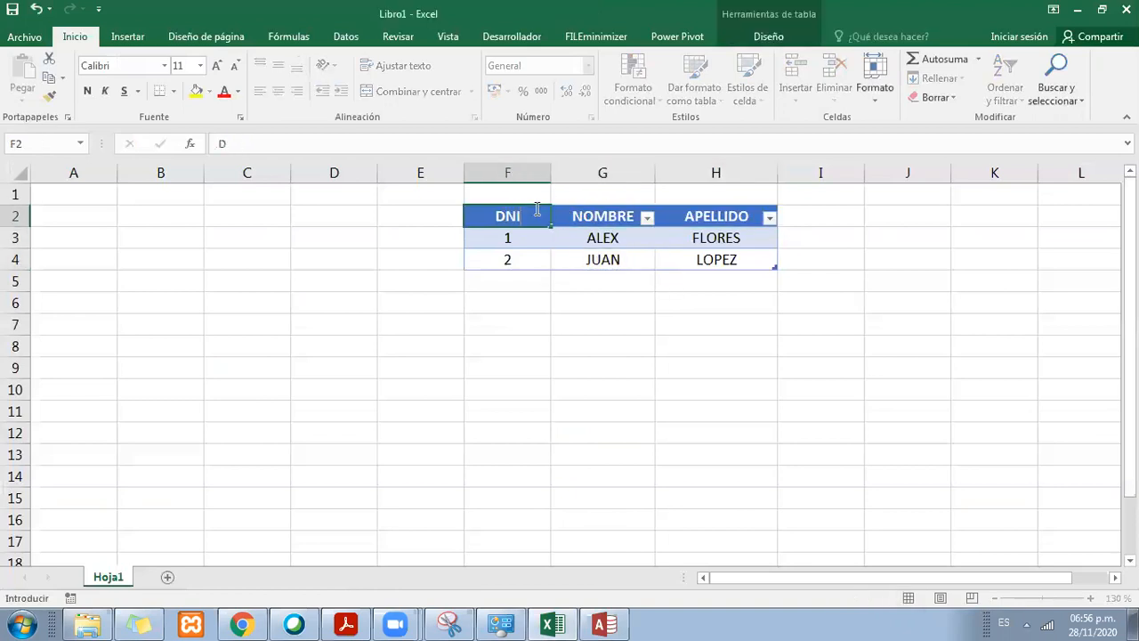
pyautogui.press('Tab')
pyautogui.press('Tab')
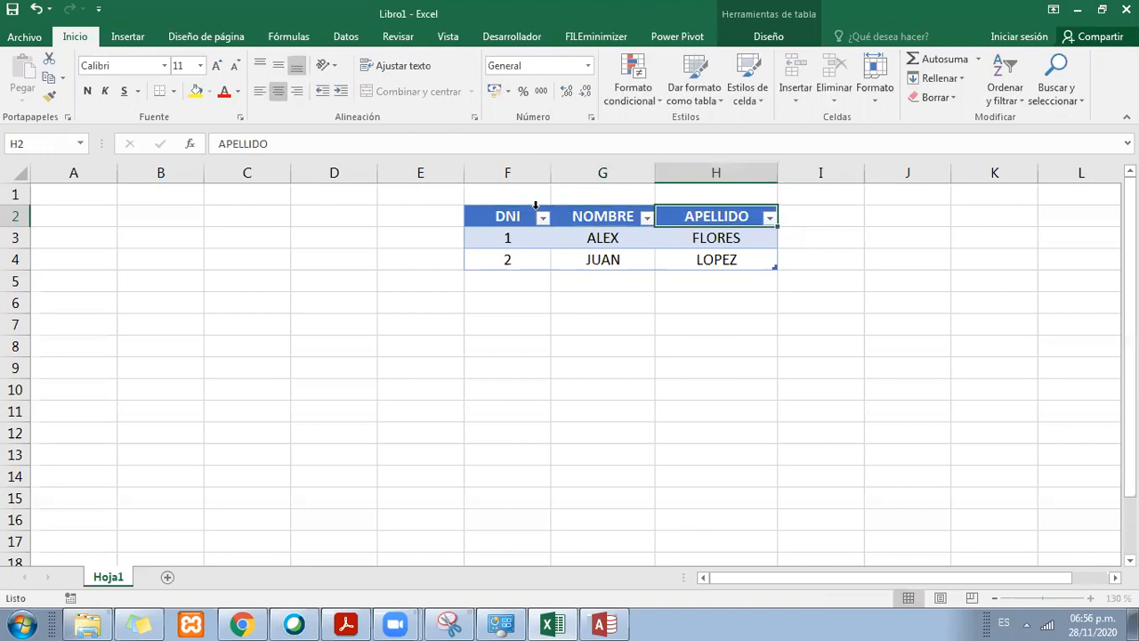
# Step: Add a CIUDAD column to the table by entering its header in cell I2
pyautogui.click(630, 246)
pyautogui.click(682, 217)
pyautogui.click(818, 210)
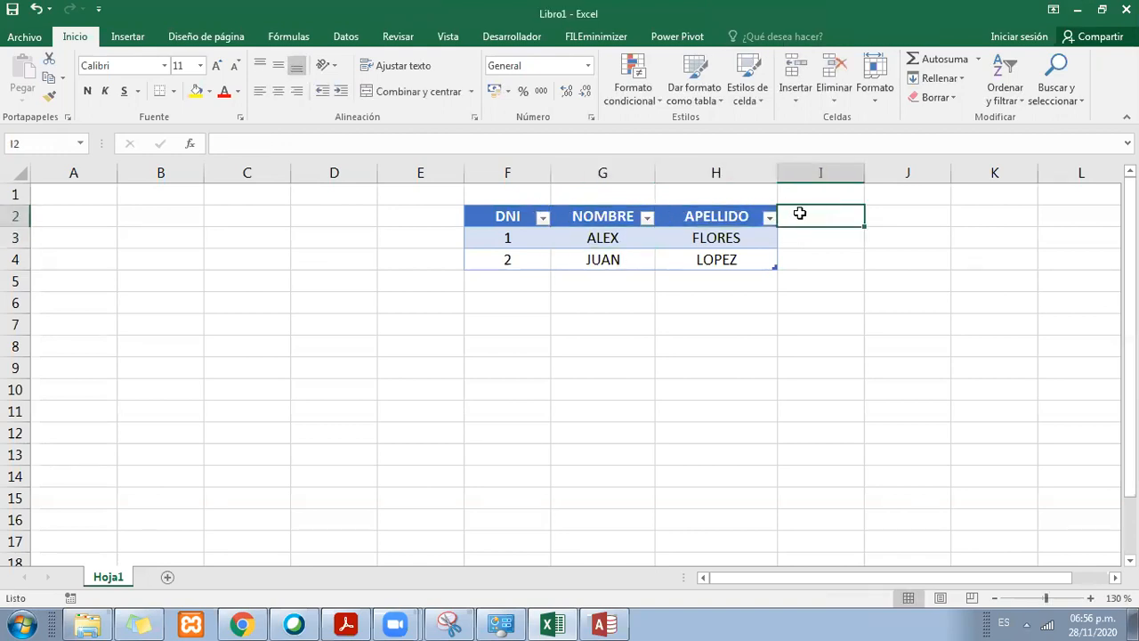
pyautogui.write('DAD')
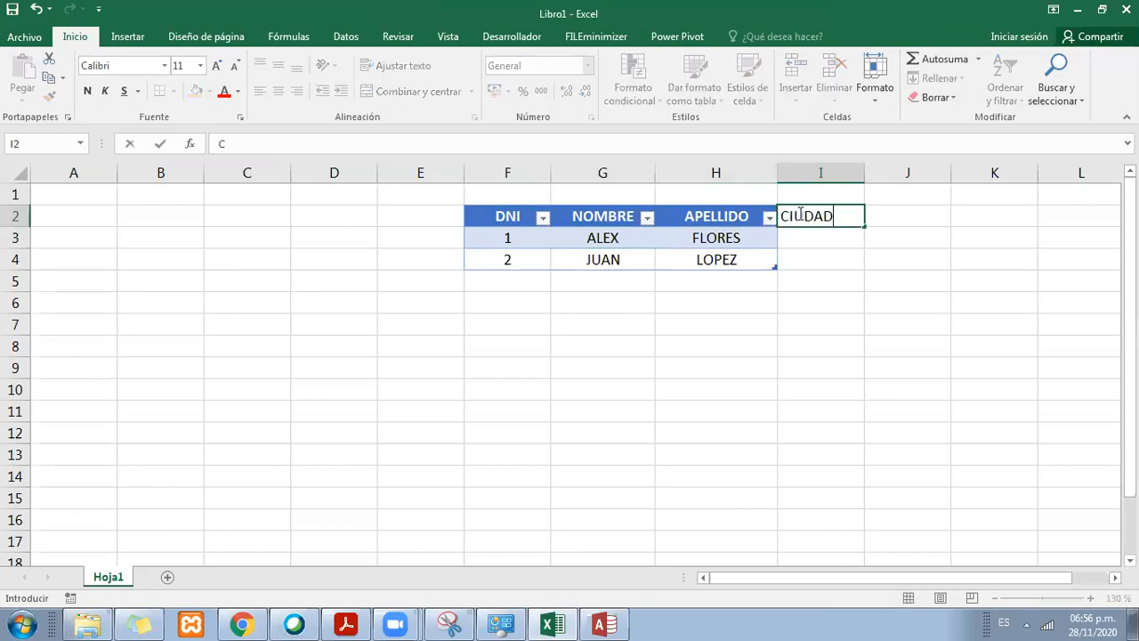
pyautogui.press('Return')
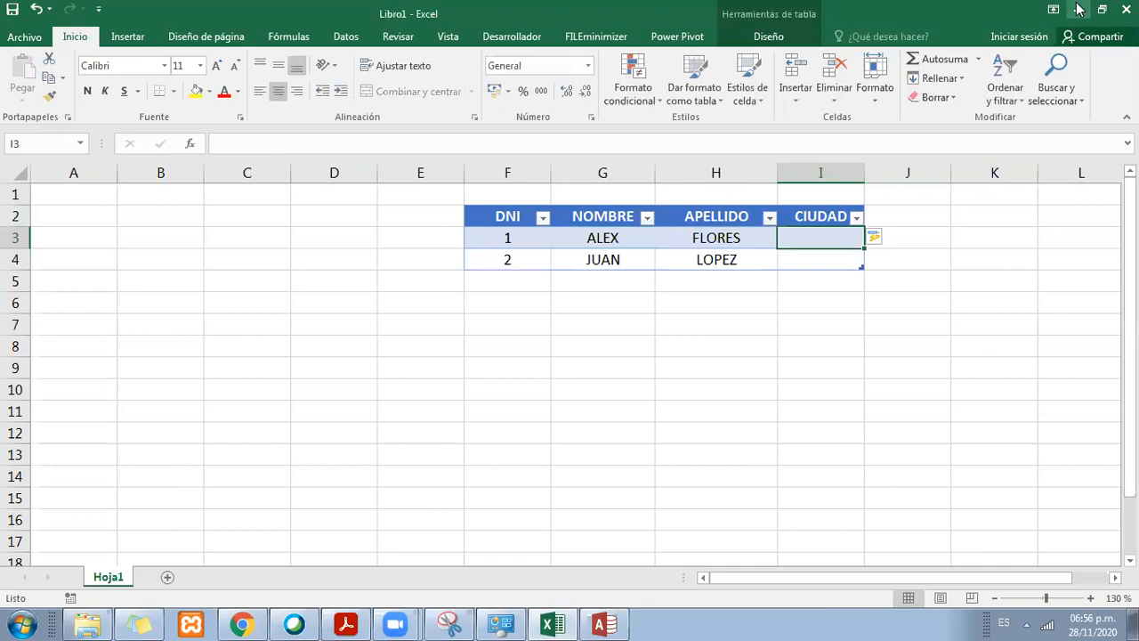
# Step: Return to Access, switch Tabla1 to Design view and select the suggested table name in the save prompt
pyautogui.click(1078, 9)
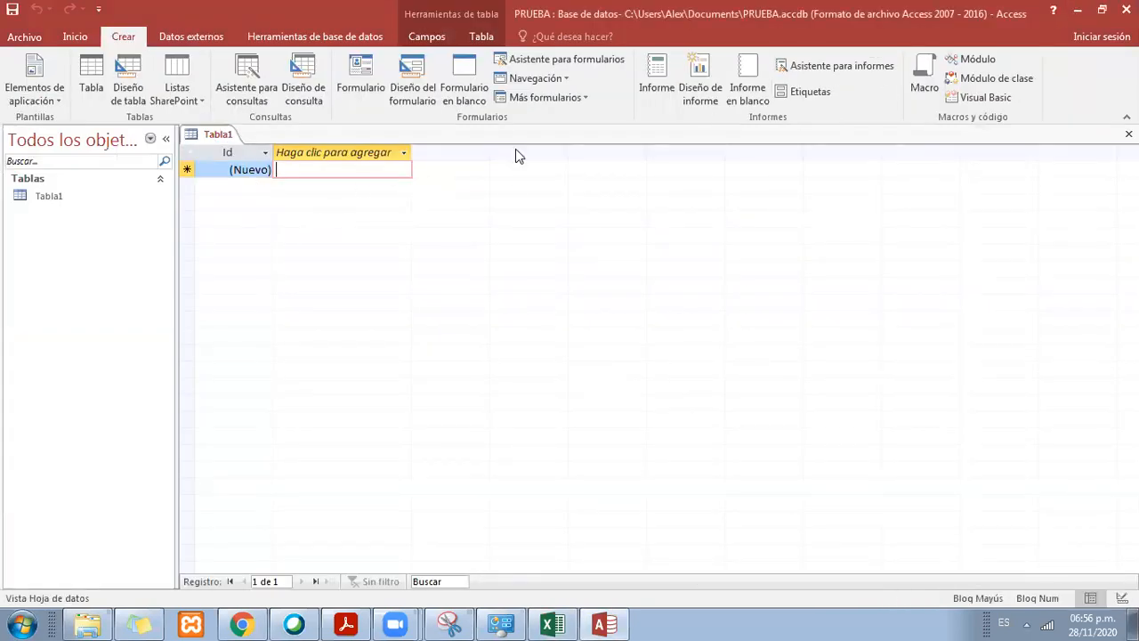
pyautogui.click(267, 169)
pyautogui.click(212, 134)
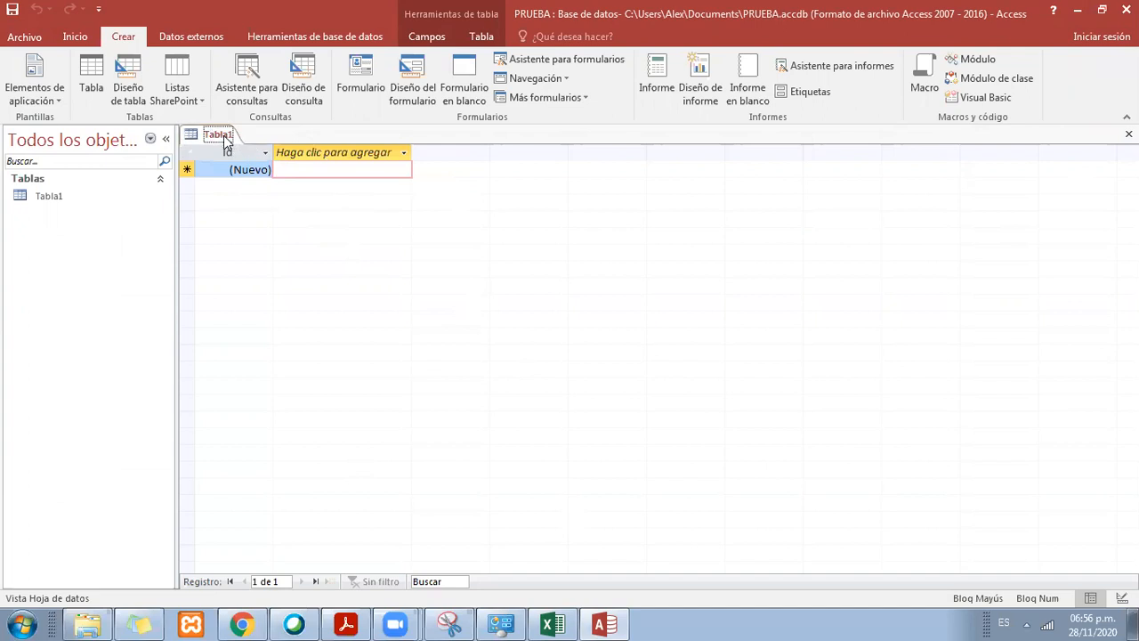
pyautogui.rightClick(225, 139)
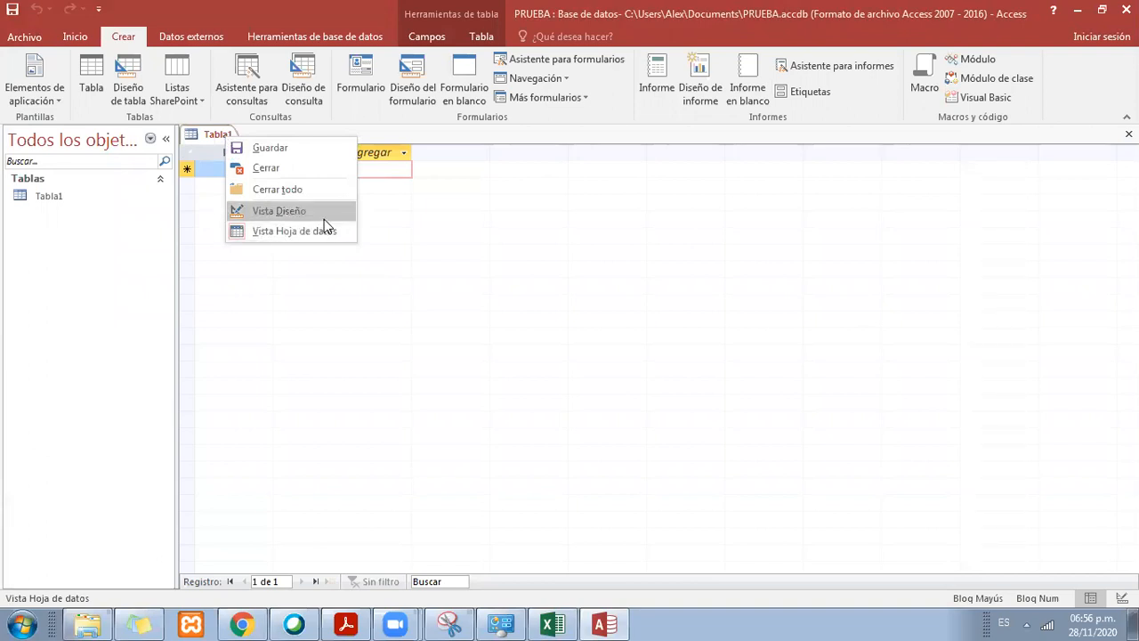
pyautogui.click(275, 217)
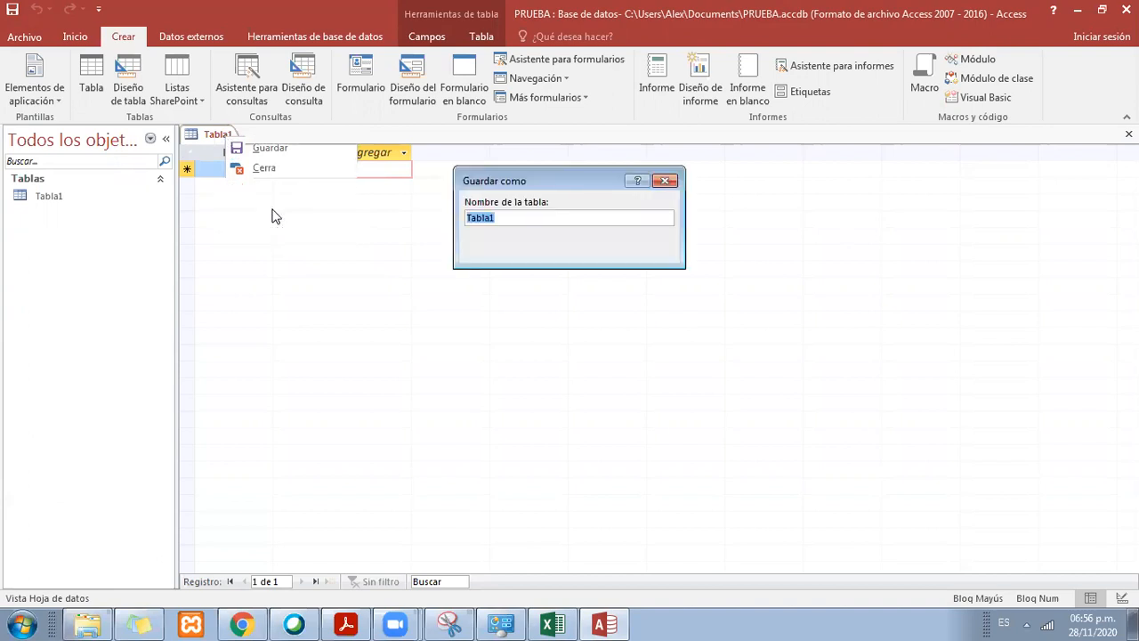
pyautogui.moveTo(536, 217); pyautogui.dragTo(465, 219)
# Step: Switch to Excel and examine the table name property in the table design settings alongside the table's data
pyautogui.click(554, 623)
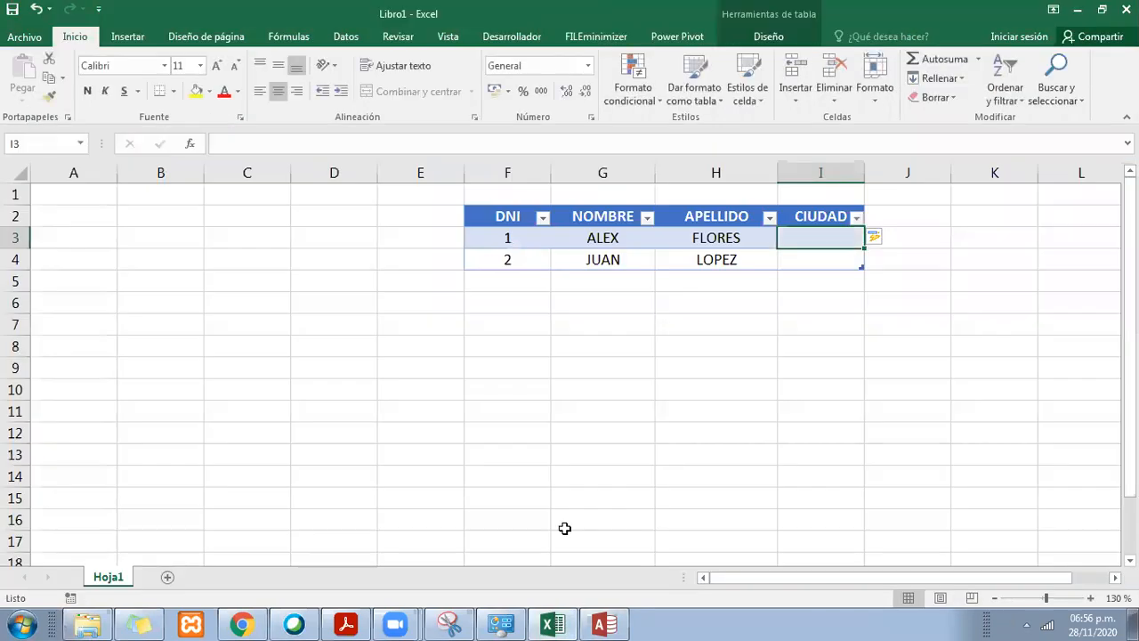
pyautogui.click(614, 240)
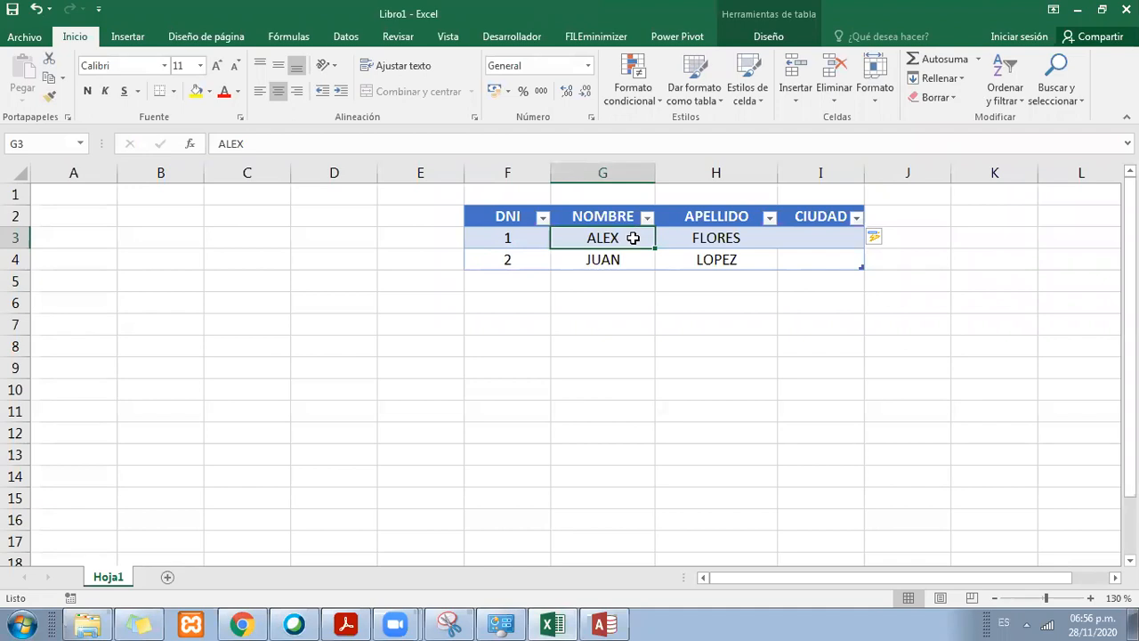
pyautogui.click(636, 260)
pyautogui.click(769, 36)
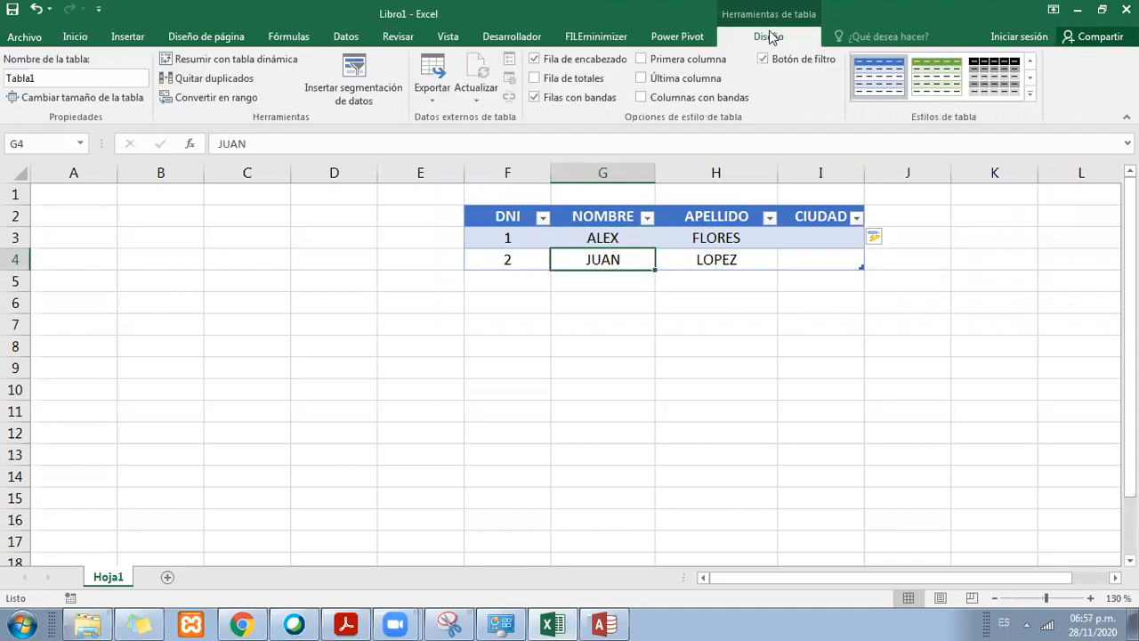
pyautogui.click(60, 78)
pyautogui.click(70, 78)
pyautogui.doubleClick(68, 78)
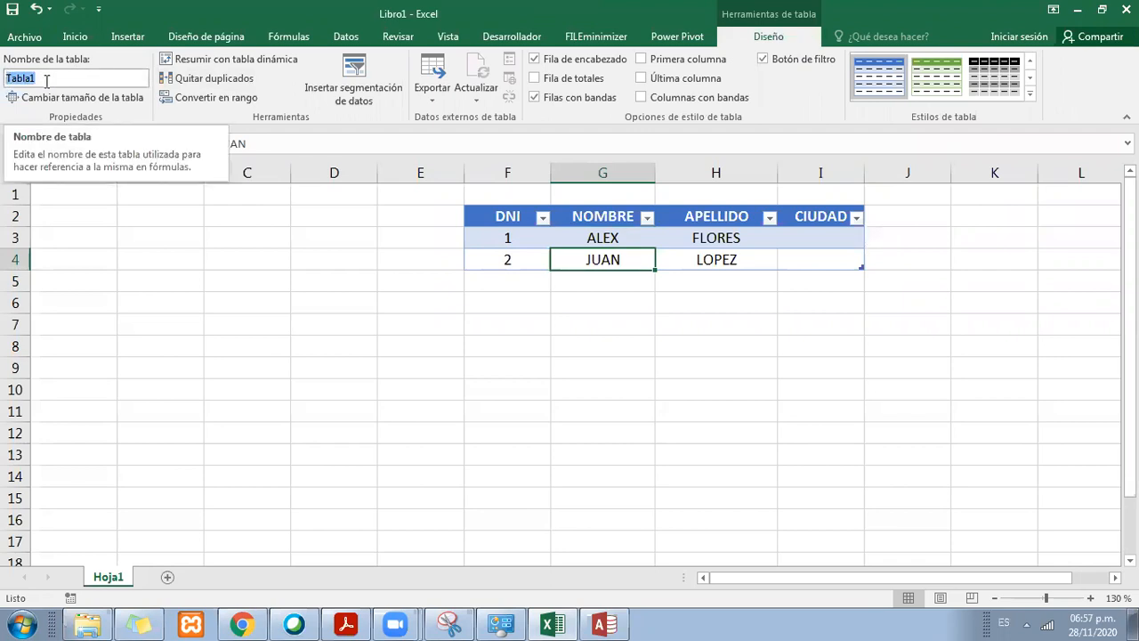
pyautogui.click(508, 259)
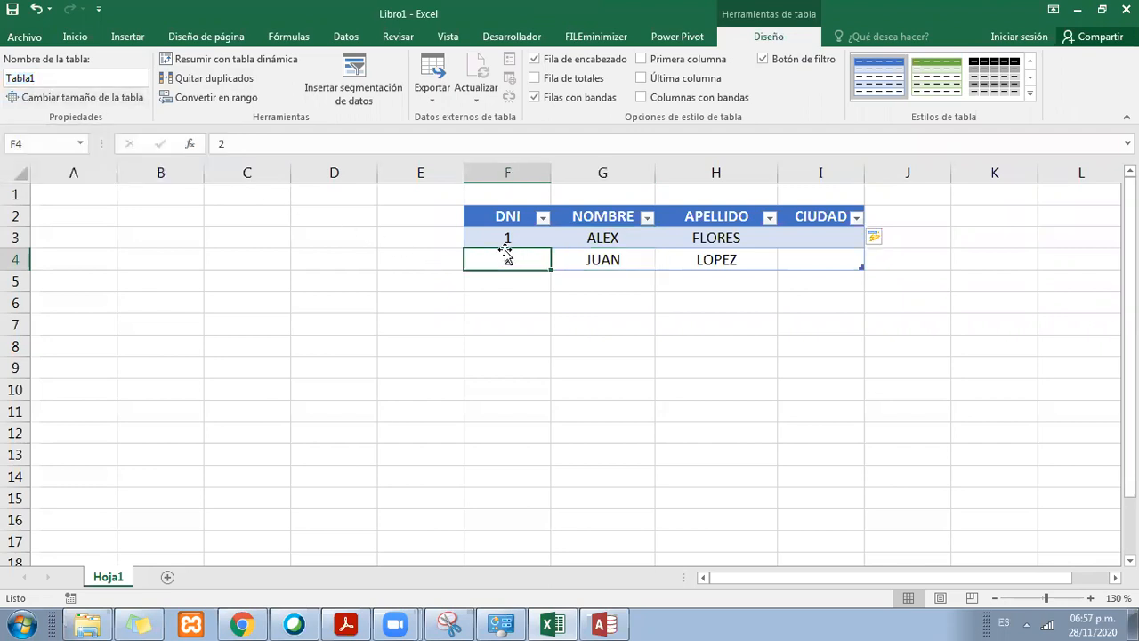
pyautogui.click(666, 237)
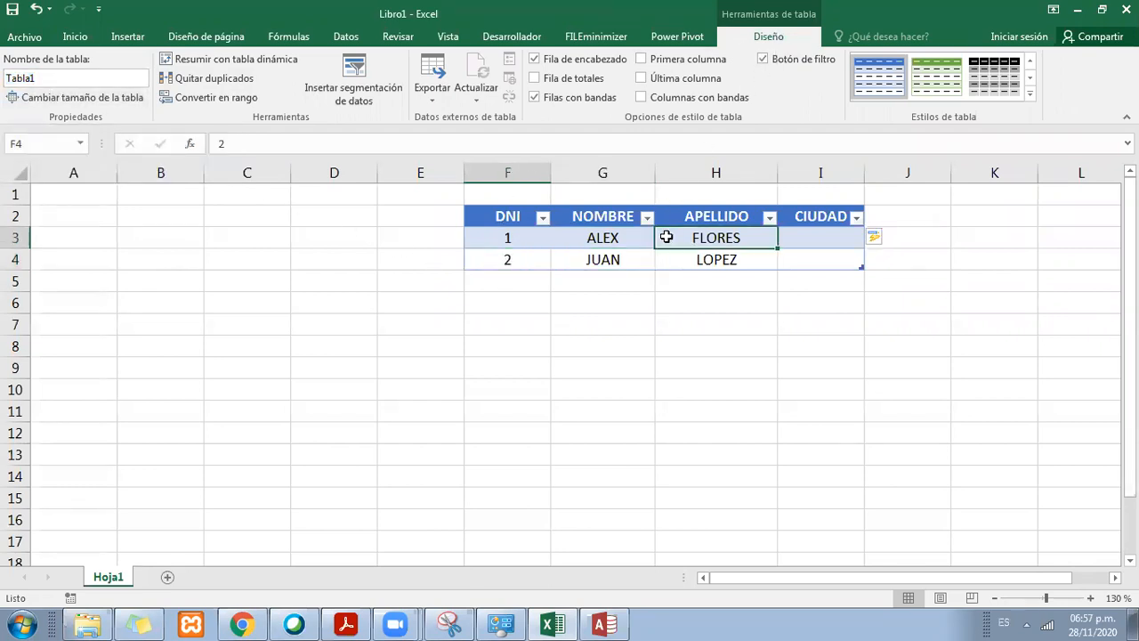
pyautogui.click(60, 78)
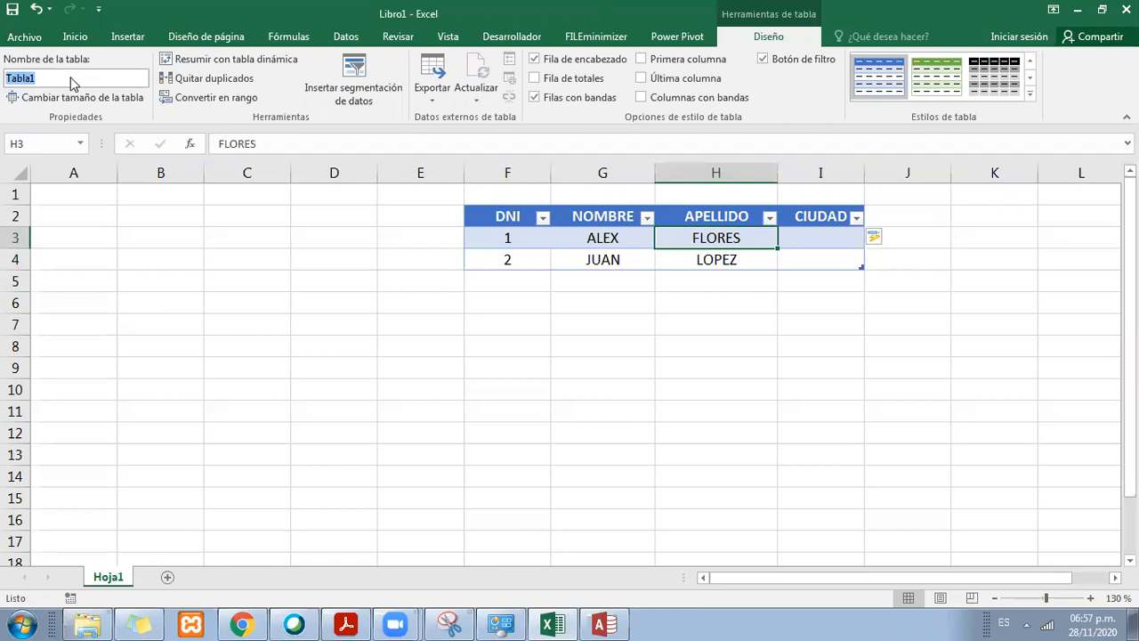
pyautogui.click(51, 78)
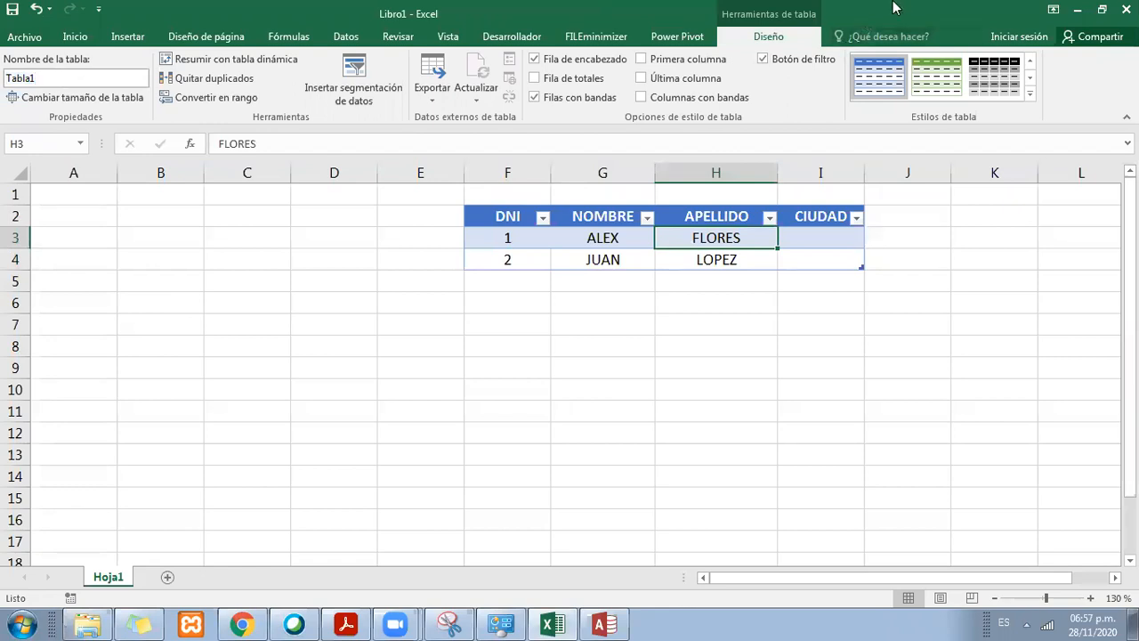
# Step: Return to Access and save the table as Contactos to open it in Design view
pyautogui.click(1077, 11)
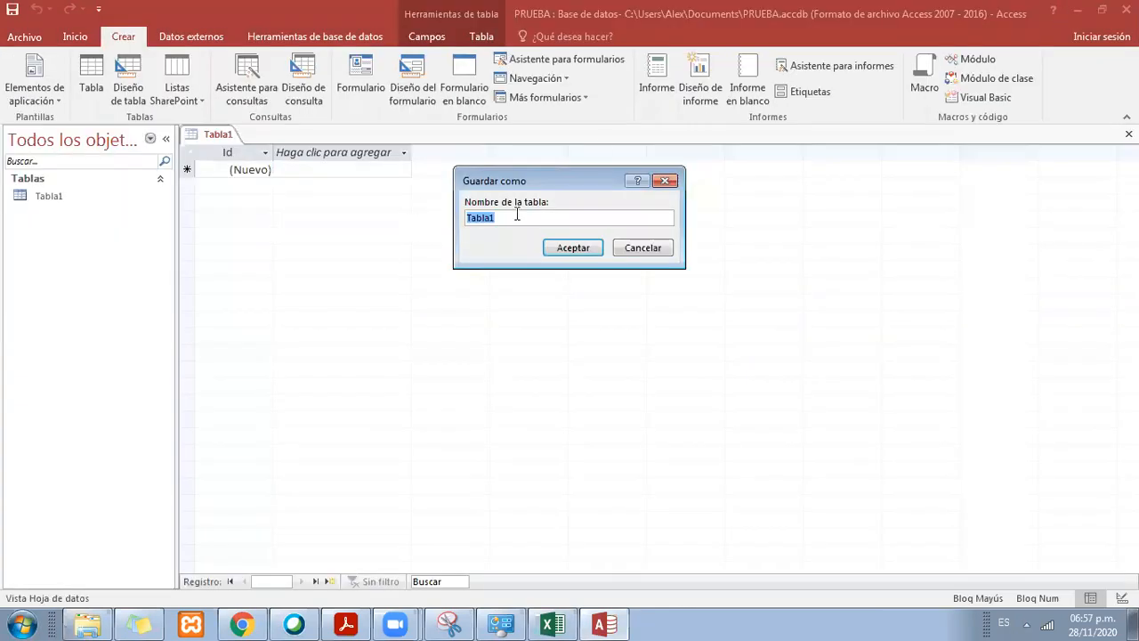
pyautogui.moveTo(539, 218); pyautogui.dragTo(464, 217)
pyautogui.press('BackSpace')
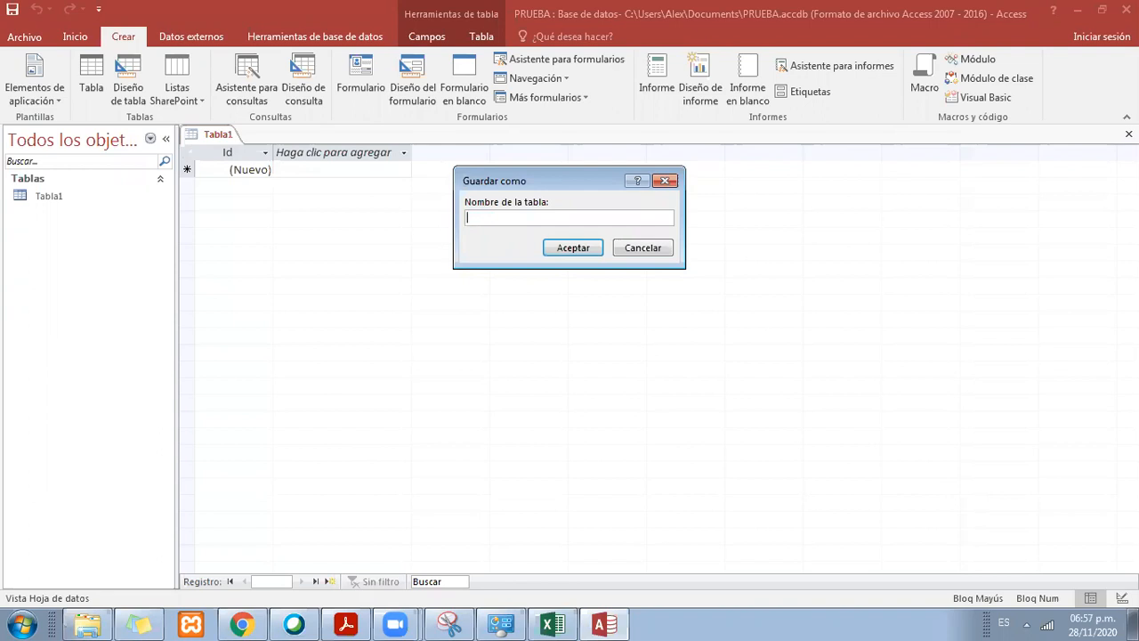
pyautogui.write('cliente')
pyautogui.press('BackSpace')
pyautogui.press('BackSpace')
pyautogui.press('BackSpace')
pyautogui.press('BackSpace')
pyautogui.press('BackSpace')
pyautogui.press('BackSpace')
pyautogui.write('o')
pyautogui.press('capslock')
pyautogui.write('ntacto')
pyautogui.click(571, 249)
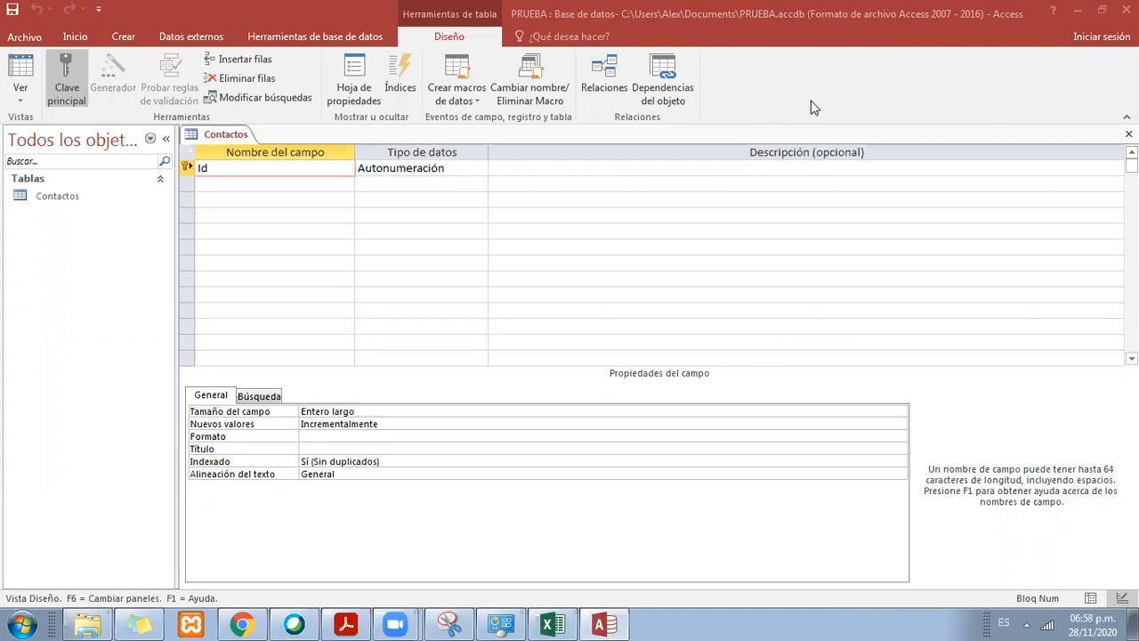
# Step: Set the Id field's data type to Texto corto in the Contactos table
pyautogui.click(588, 223)
pyautogui.click(389, 168)
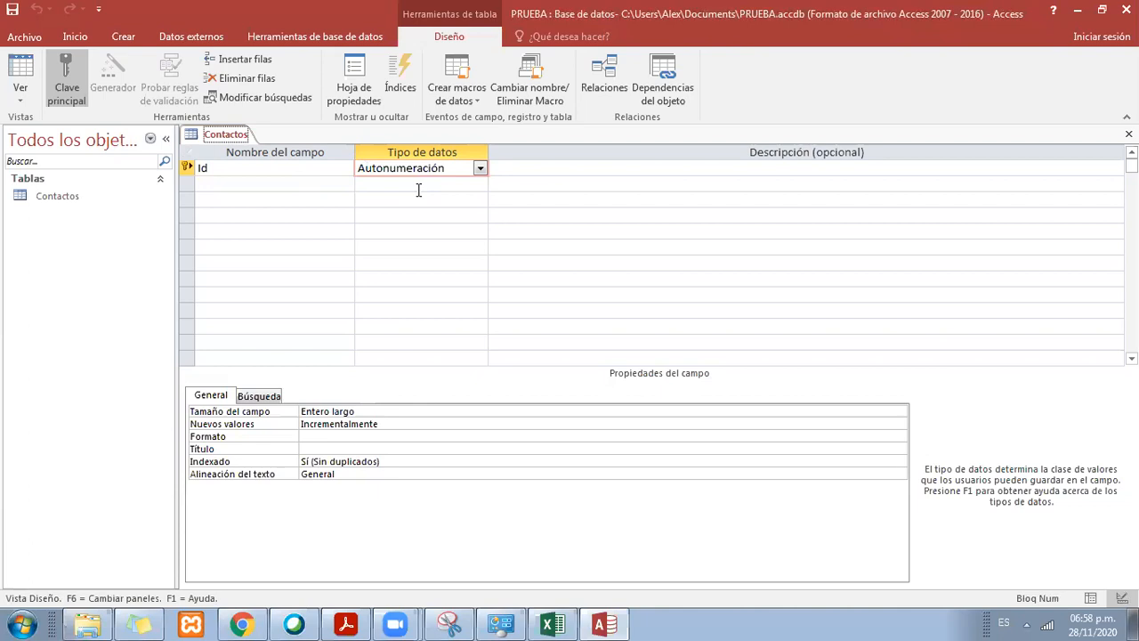
pyautogui.click(479, 169)
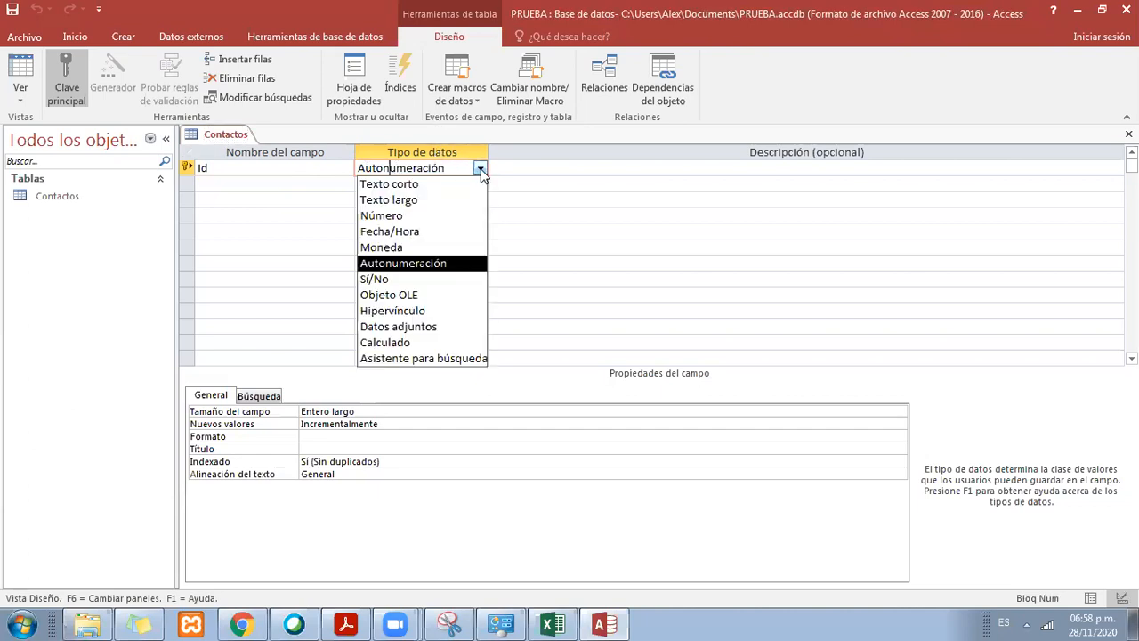
pyautogui.click(409, 185)
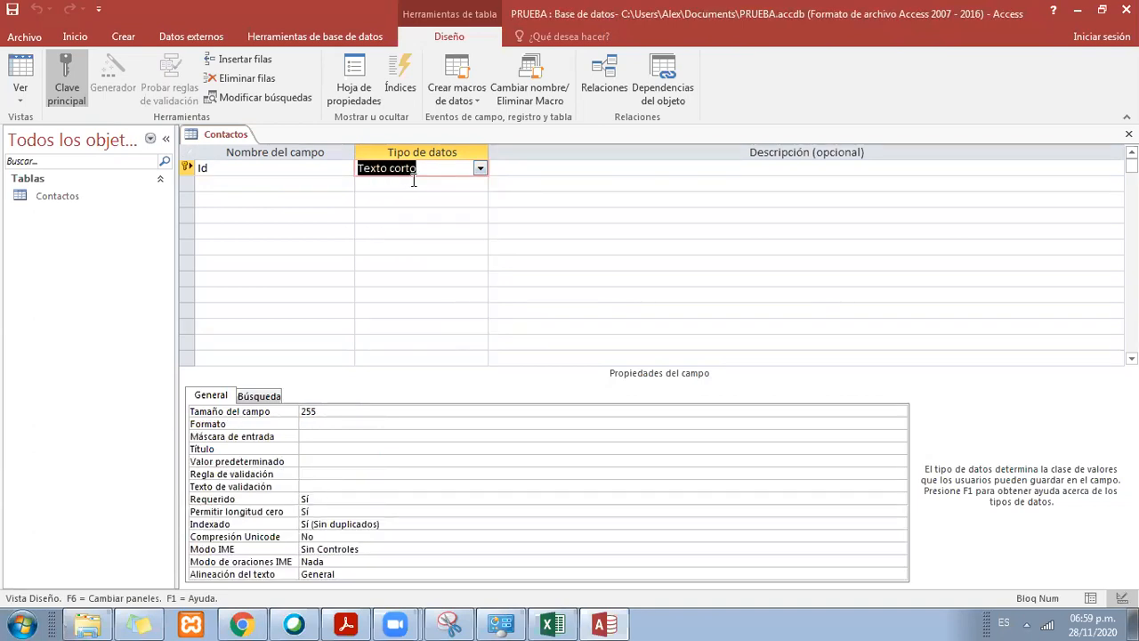
pyautogui.click(481, 169)
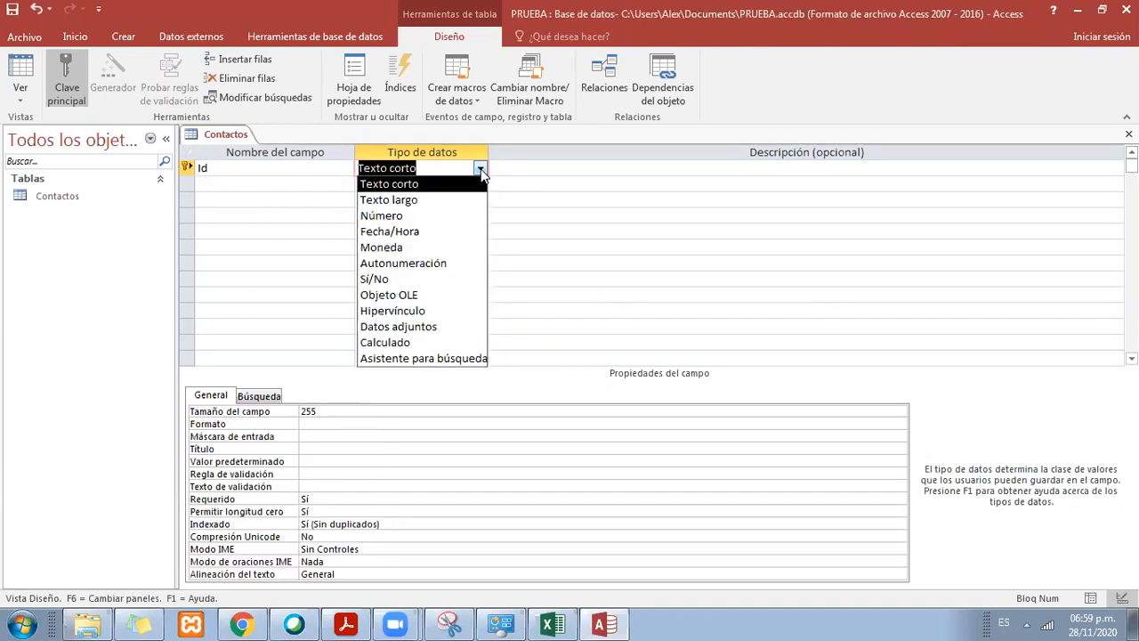
pyautogui.click(443, 192)
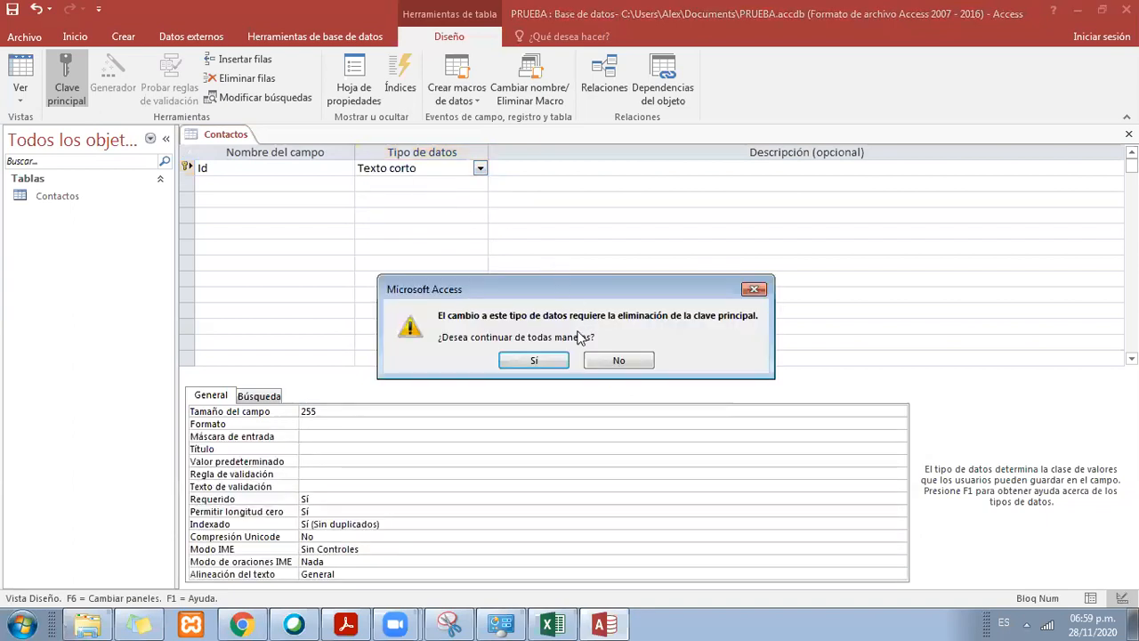
pyautogui.click(620, 363)
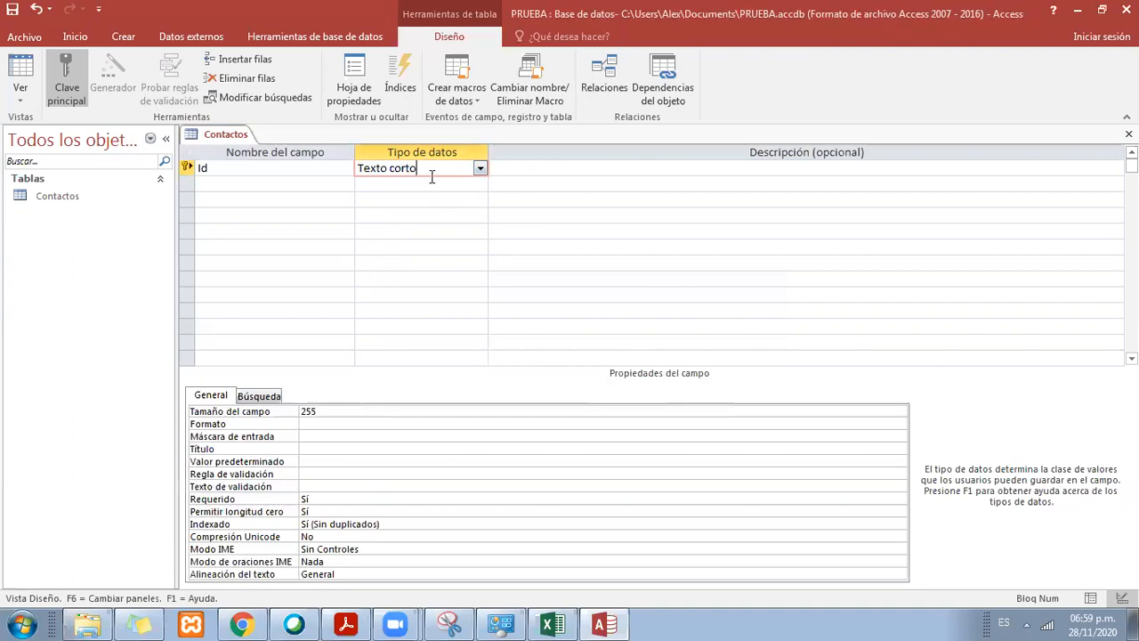
pyautogui.click(479, 166)
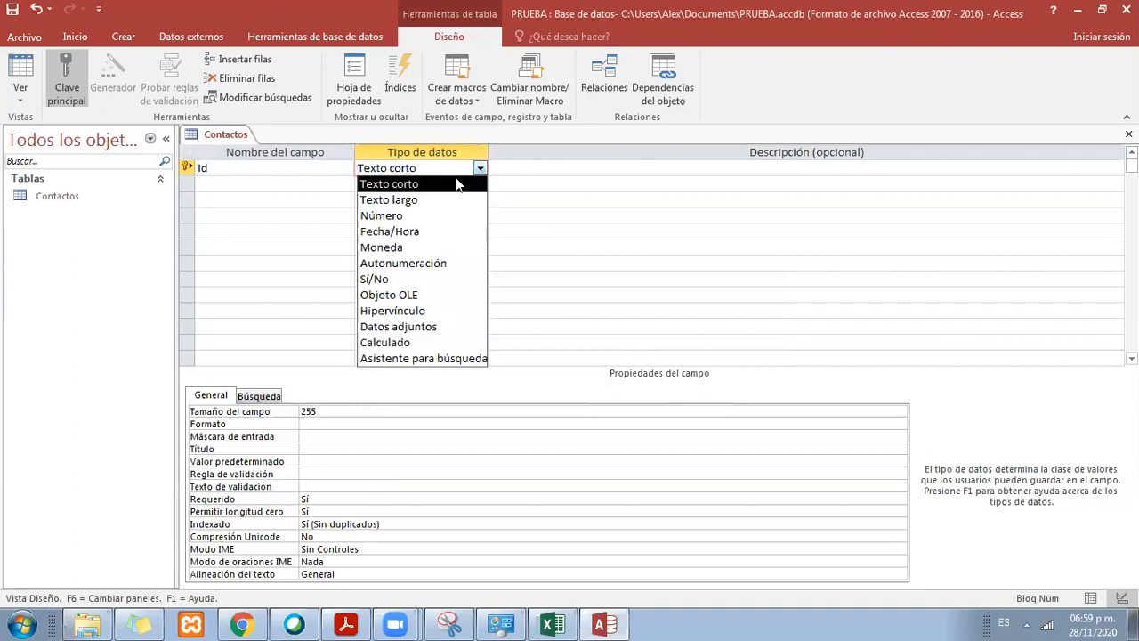
pyautogui.click(436, 185)
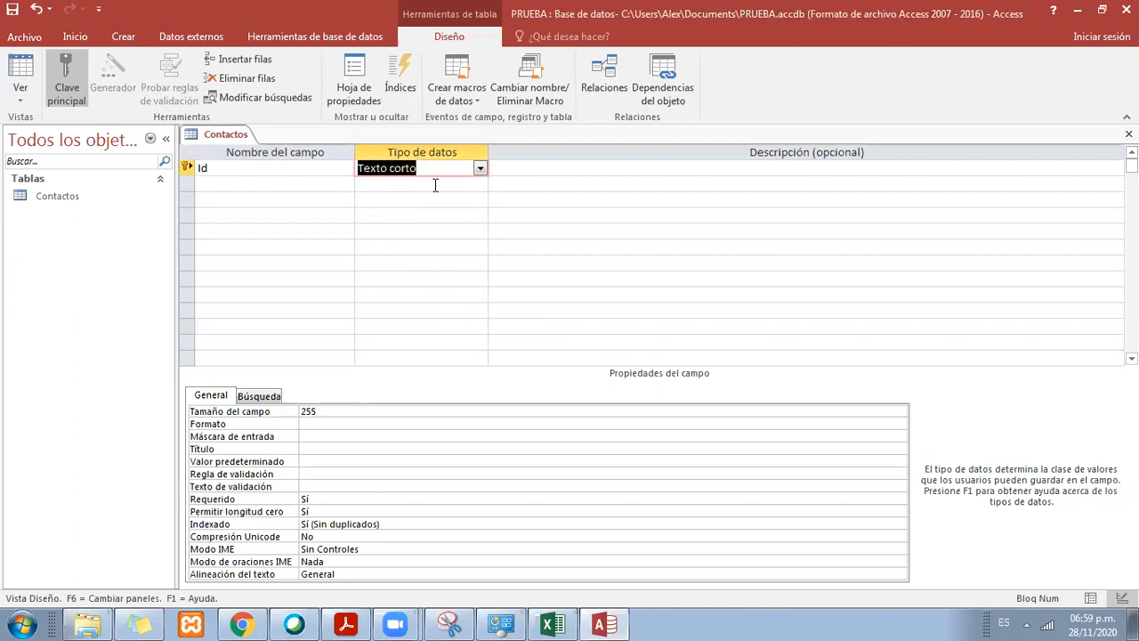
# Step: Highlight the Id field's data type and its field size property to examine the text length limit
pyautogui.click(435, 169)
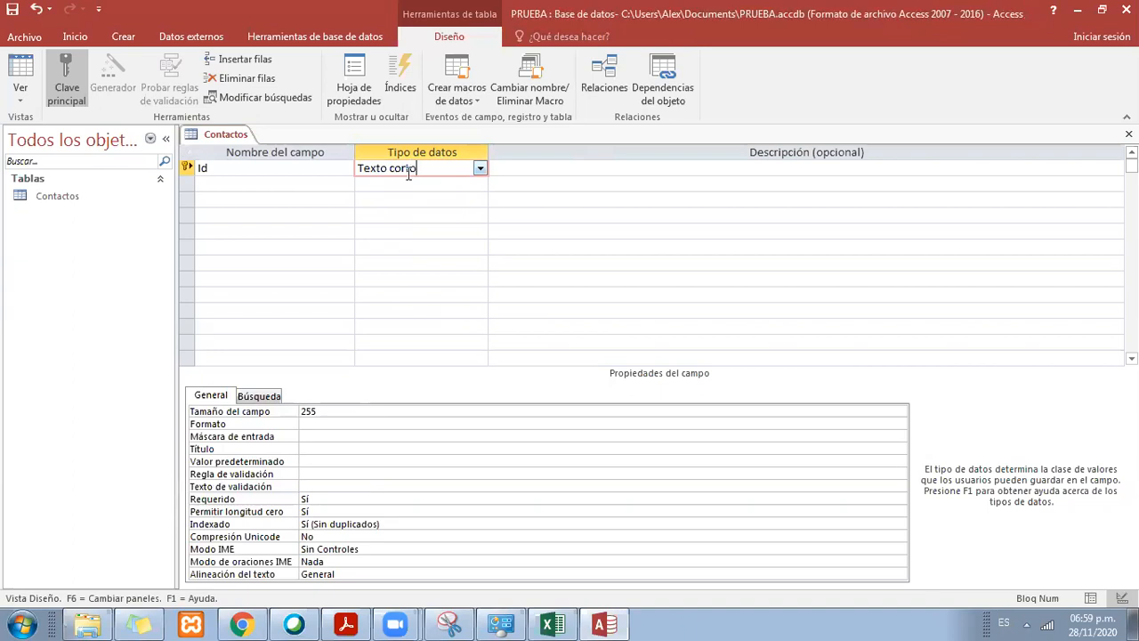
pyautogui.moveTo(409, 175); pyautogui.dragTo(357, 169)
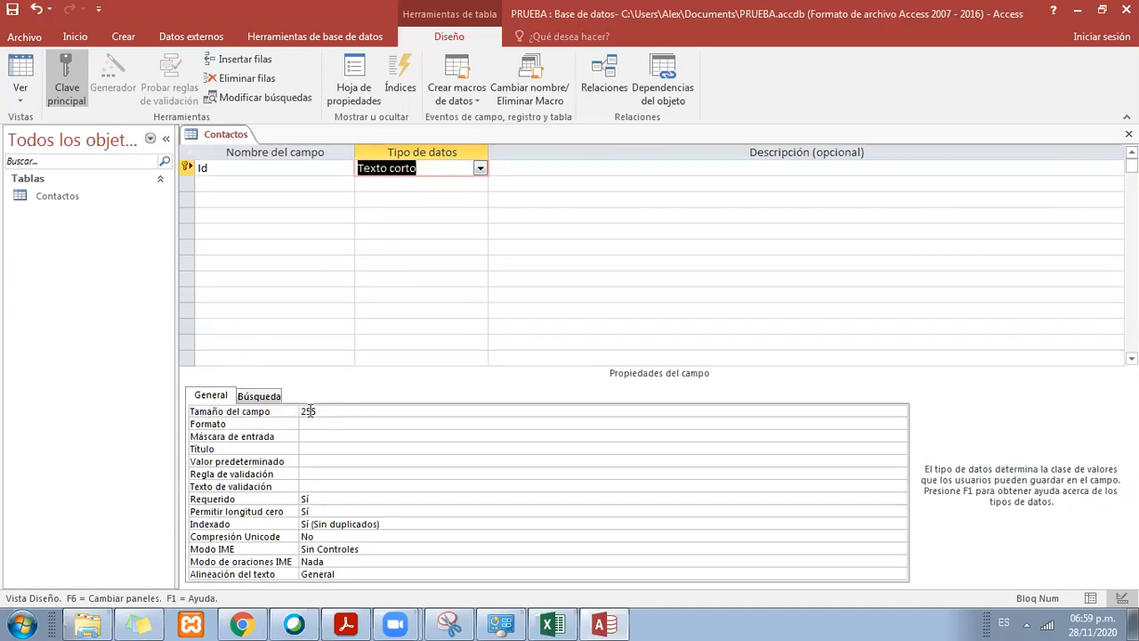
pyautogui.moveTo(322, 411); pyautogui.dragTo(276, 415)
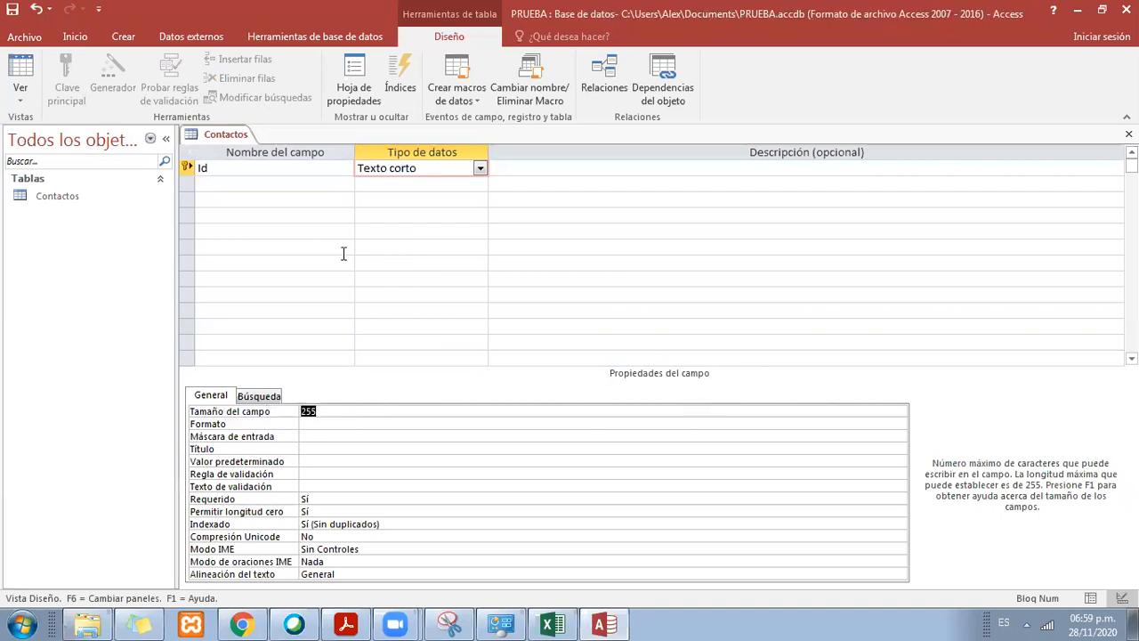
# Step: Rename the Id field of the Contactos table as DNI
pyautogui.moveTo(278, 169); pyautogui.dragTo(199, 171)
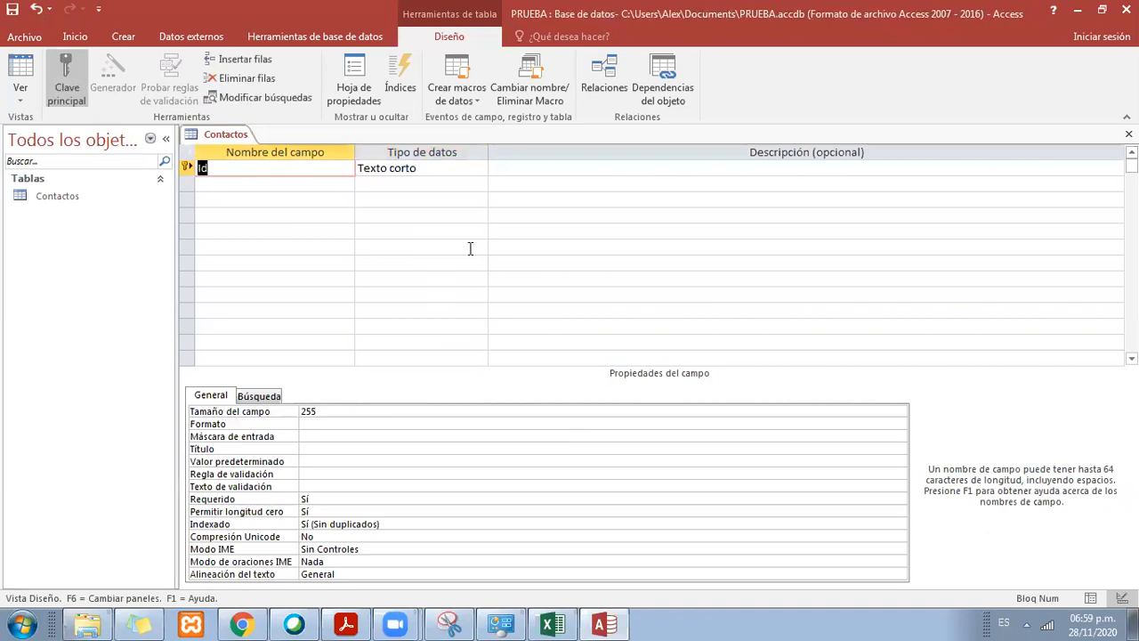
pyautogui.press('capslock')
pyautogui.write('DNI')
# Step: Switch to Excel and replace the first record's DNI in cell F3 with a nine-digit sample ID number
pyautogui.click(572, 622)
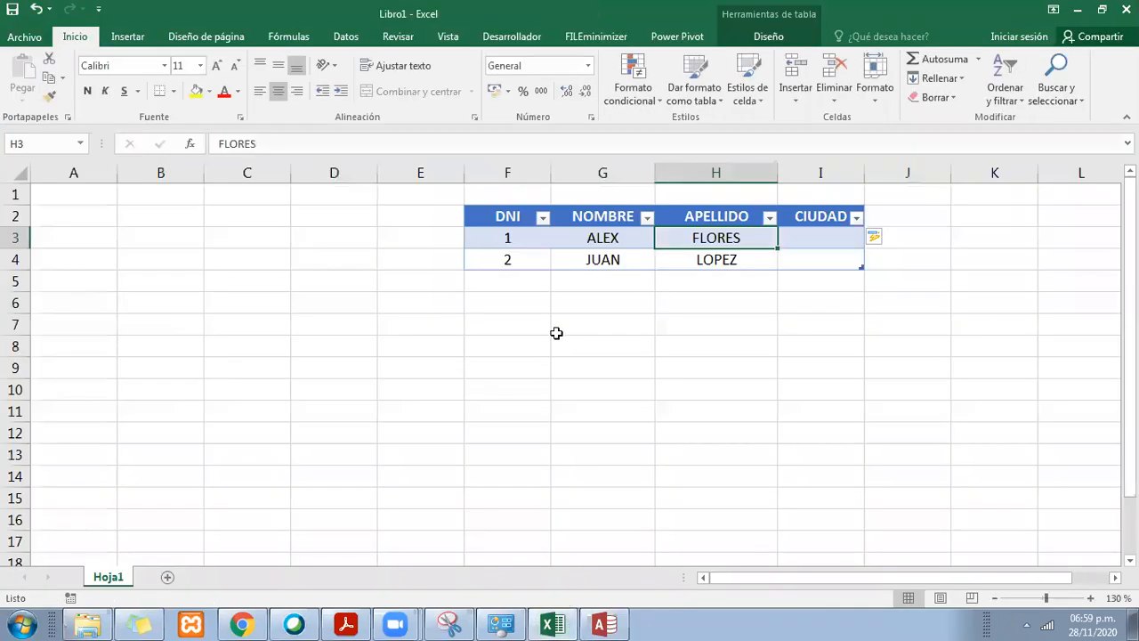
pyautogui.click(516, 217)
pyautogui.moveTo(509, 237); pyautogui.dragTo(515, 237)
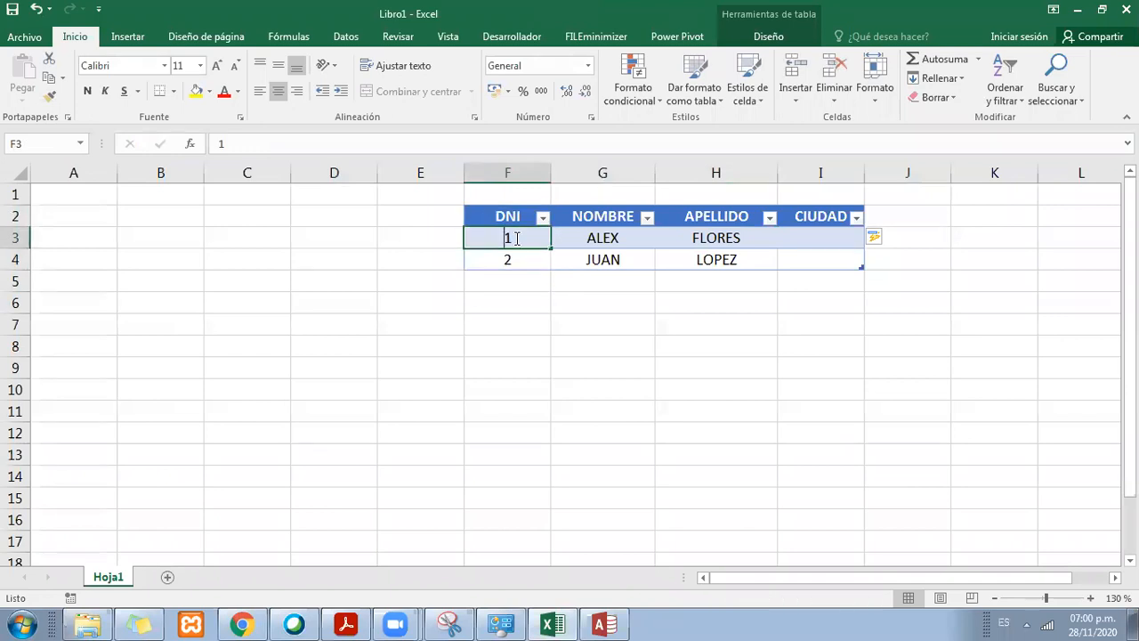
pyautogui.write('123456789')
pyautogui.click(813, 324)
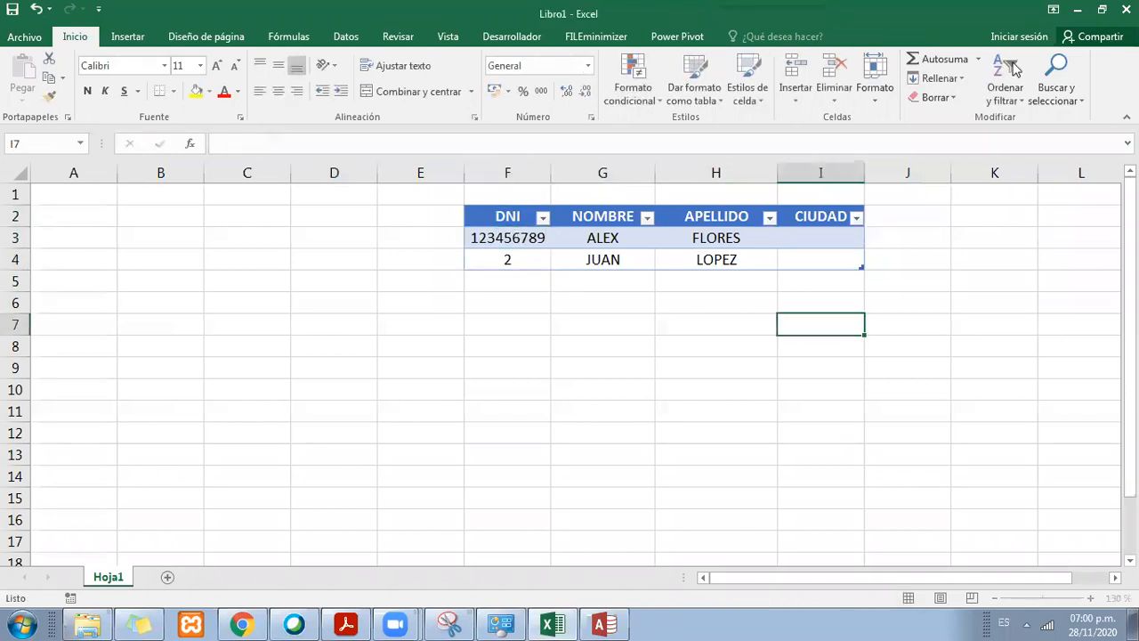
# Step: Return to Access, reselect Texto corto as the DNI field's data type and highlight its field size to examine the character limit
pyautogui.click(1078, 10)
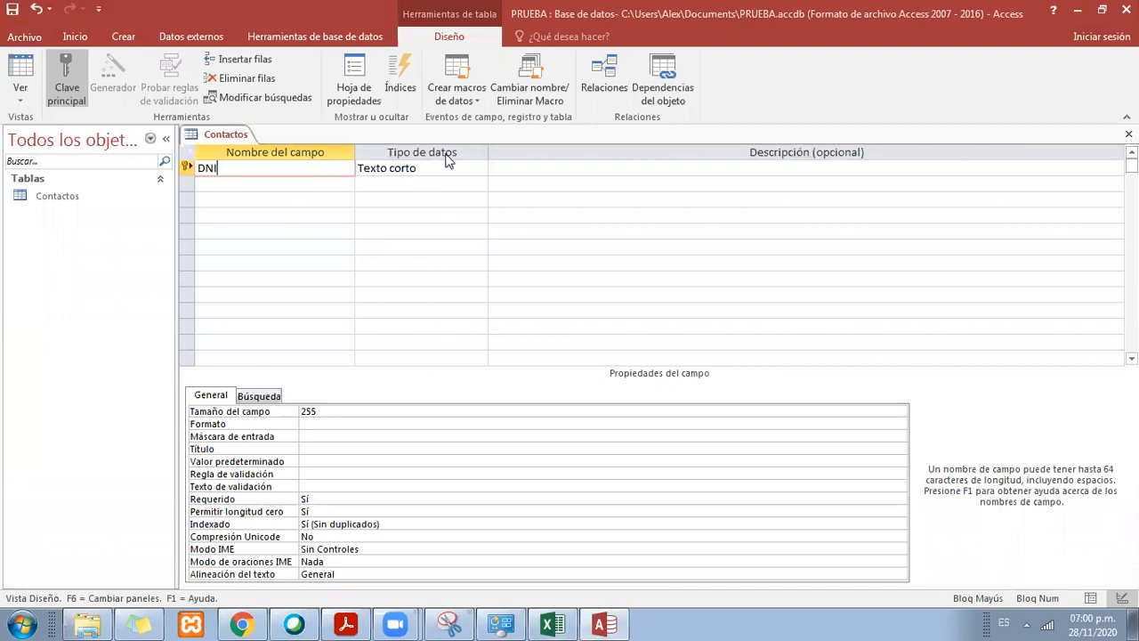
pyautogui.click(383, 165)
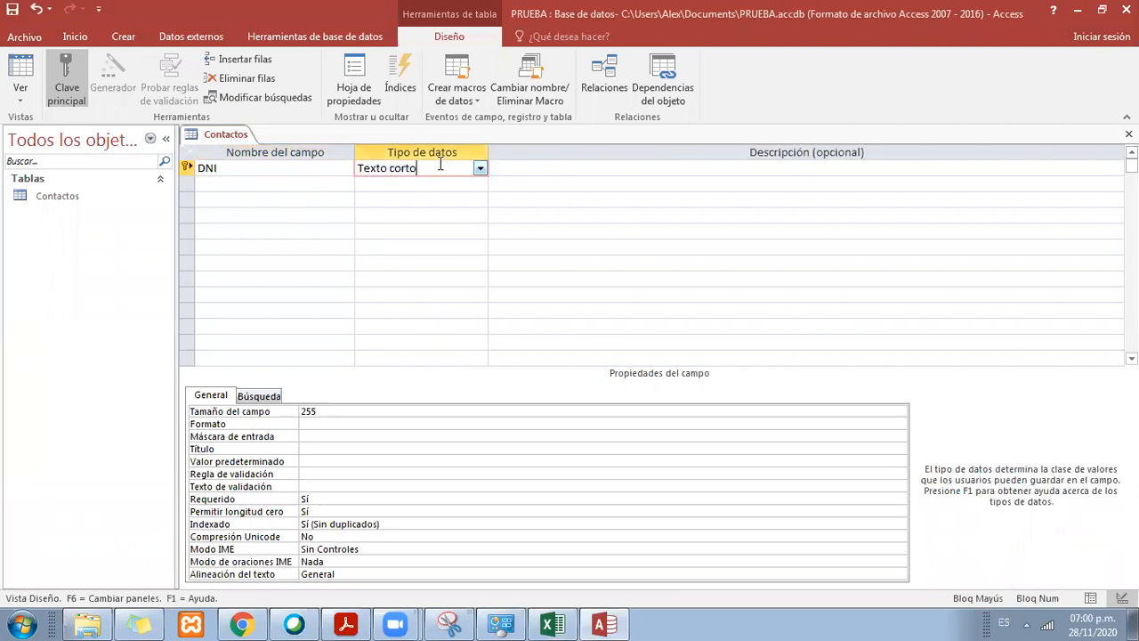
pyautogui.click(480, 168)
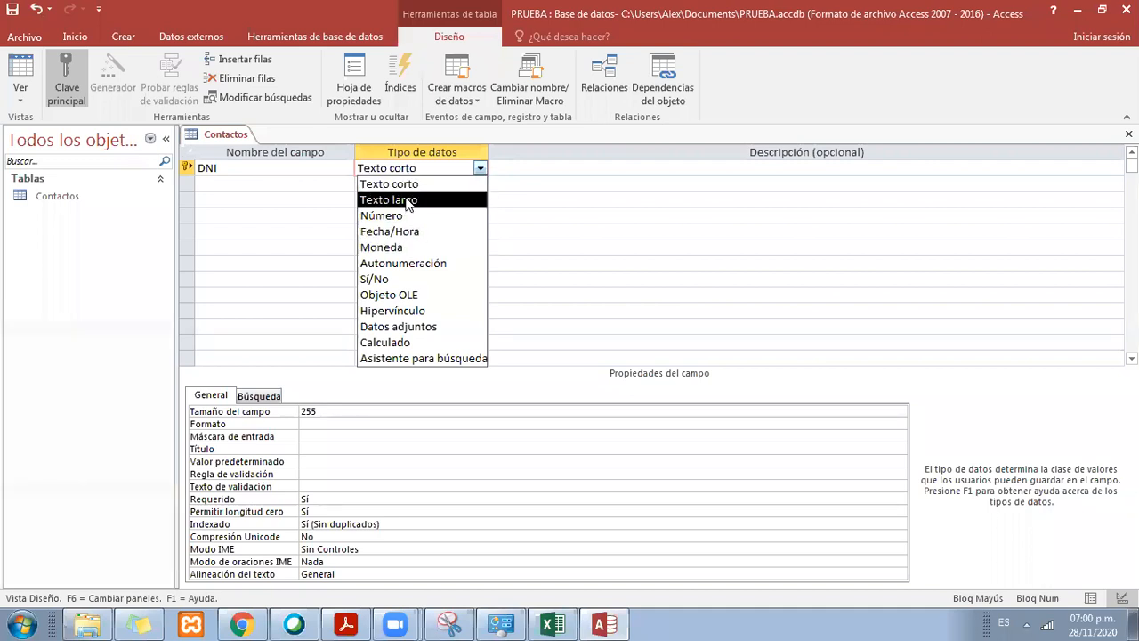
pyautogui.click(413, 185)
pyautogui.click(424, 168)
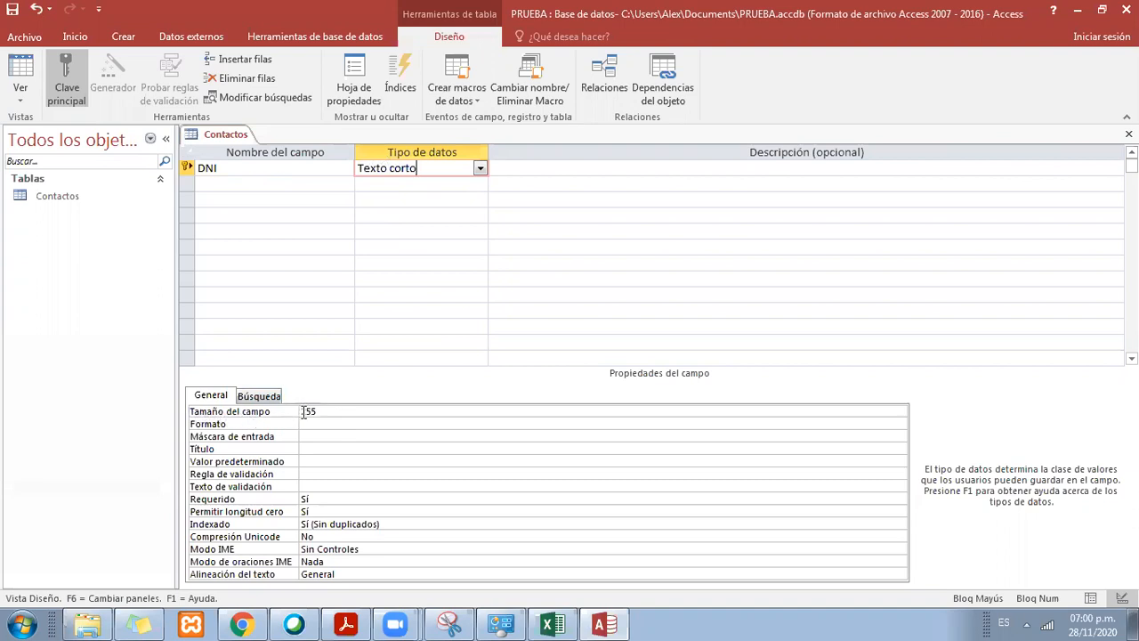
pyautogui.moveTo(303, 412); pyautogui.dragTo(325, 407)
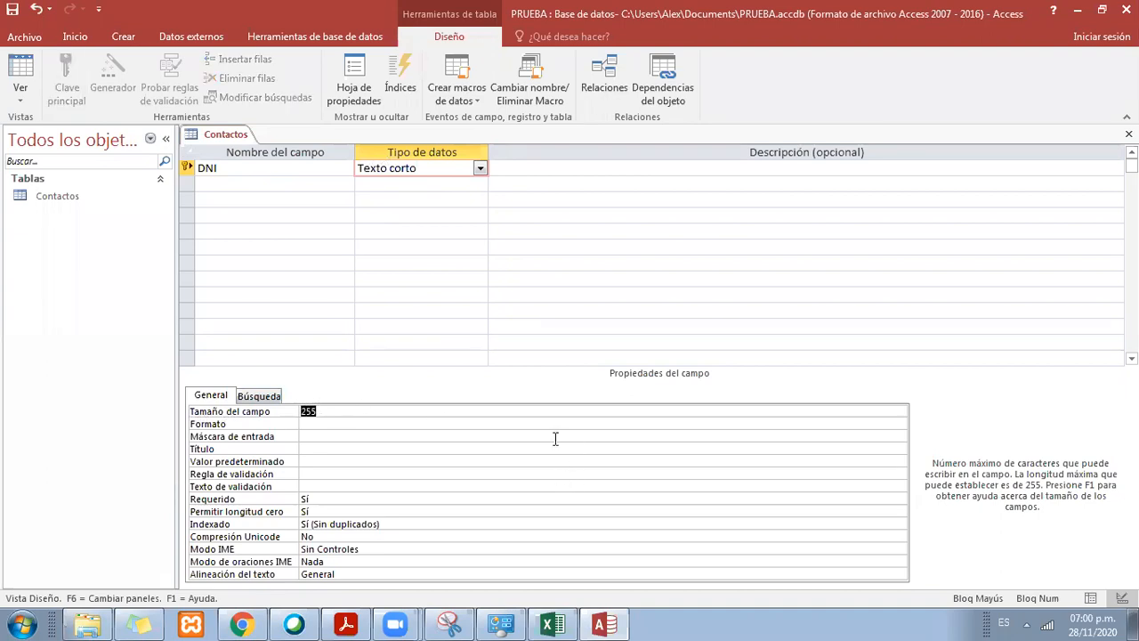
# Step: Switch to Excel and enter a sample first name in the empty cell D7 below the table
pyautogui.click(559, 623)
pyautogui.click(596, 388)
pyautogui.click(234, 345)
pyautogui.click(276, 326)
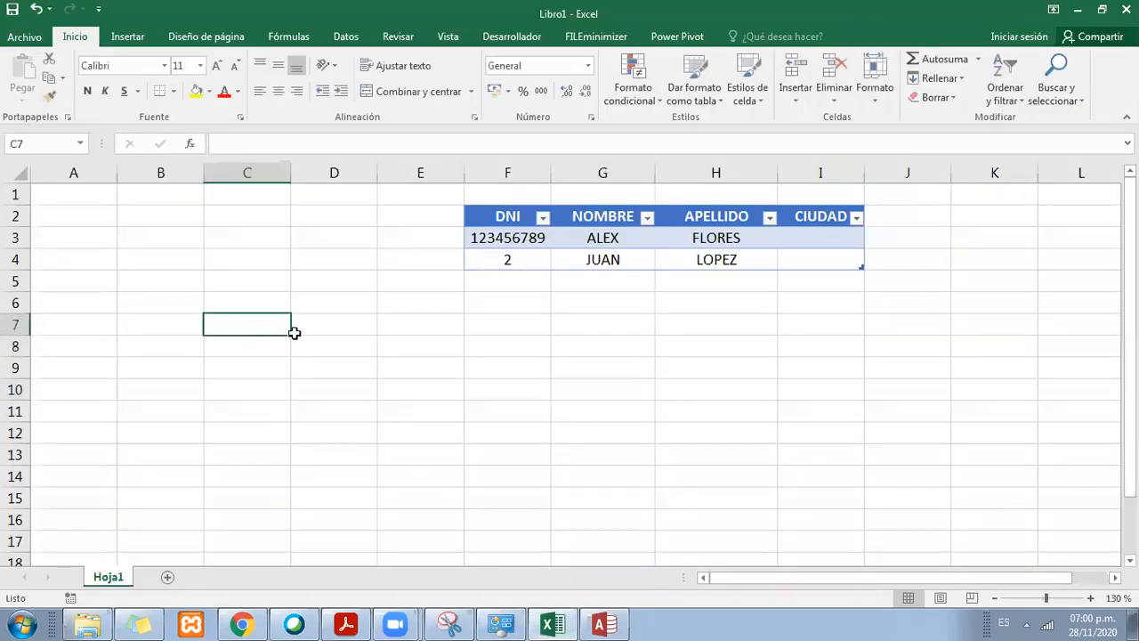
pyautogui.click(300, 335)
pyautogui.write('ALEX')
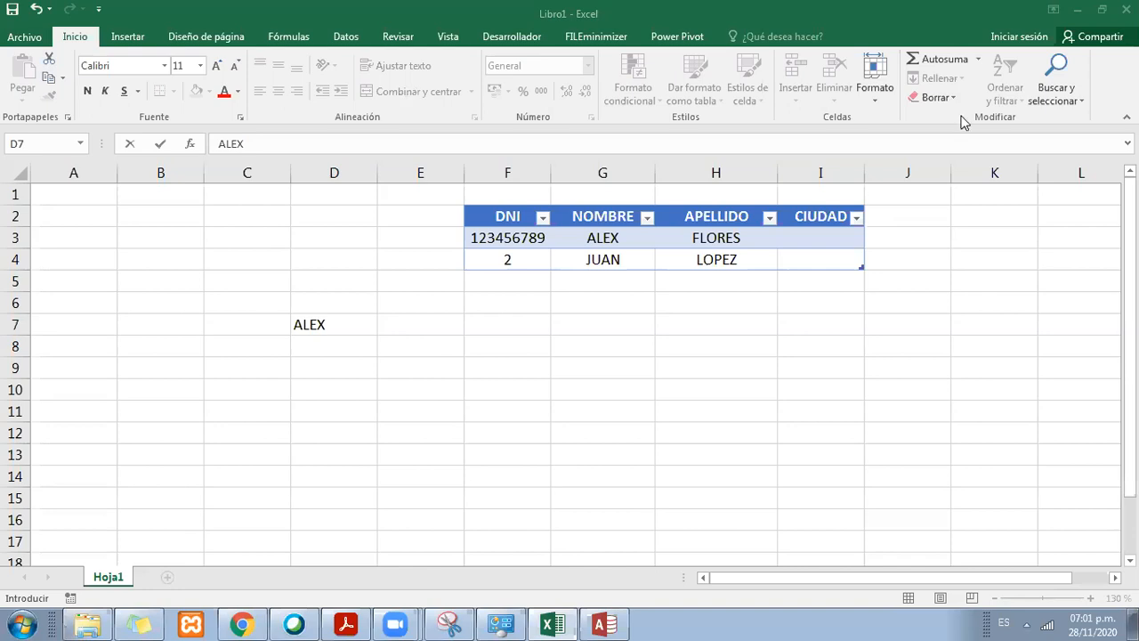
pyautogui.click(456, 322)
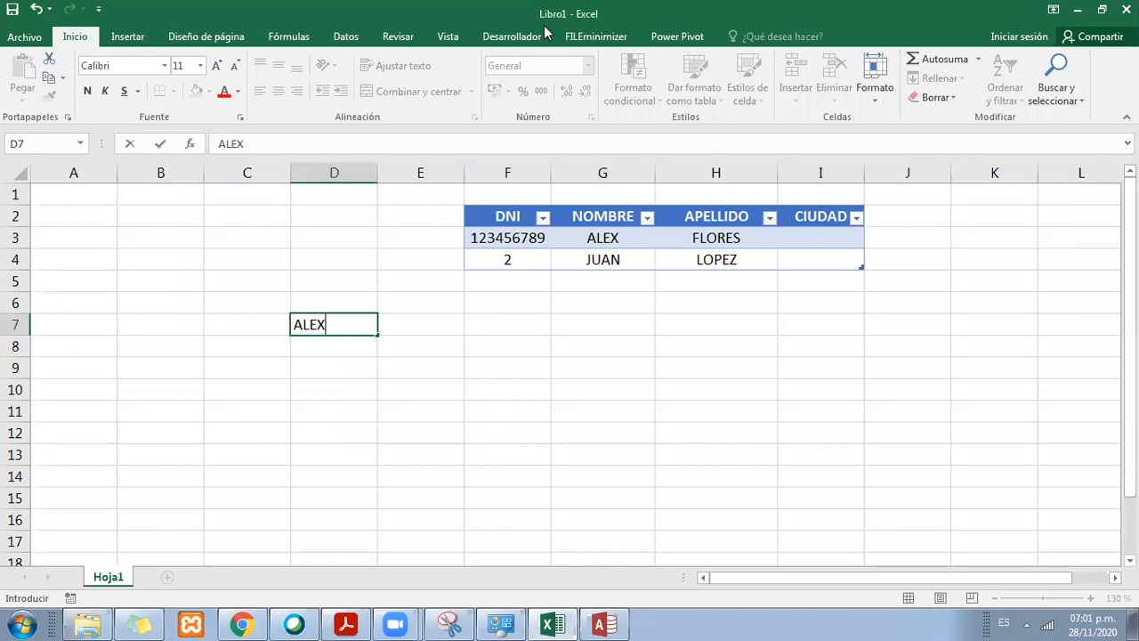
pyautogui.press('Tab')
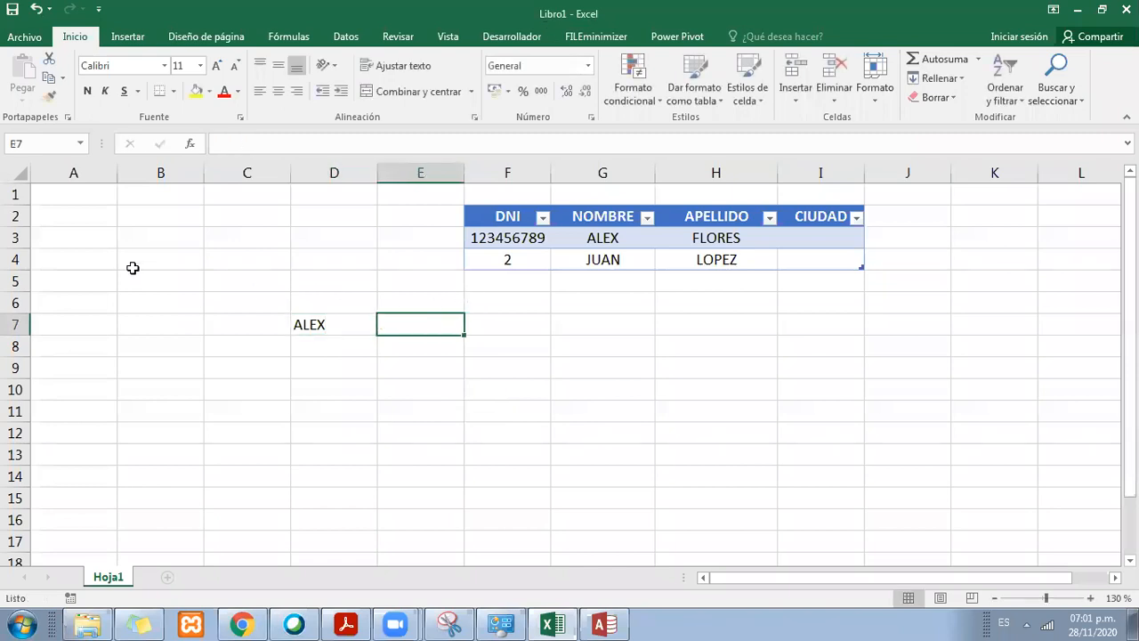
# Step: Insert a blank row at row 5, between the table and the sample name
pyautogui.click(7, 281)
pyautogui.rightClick(16, 283)
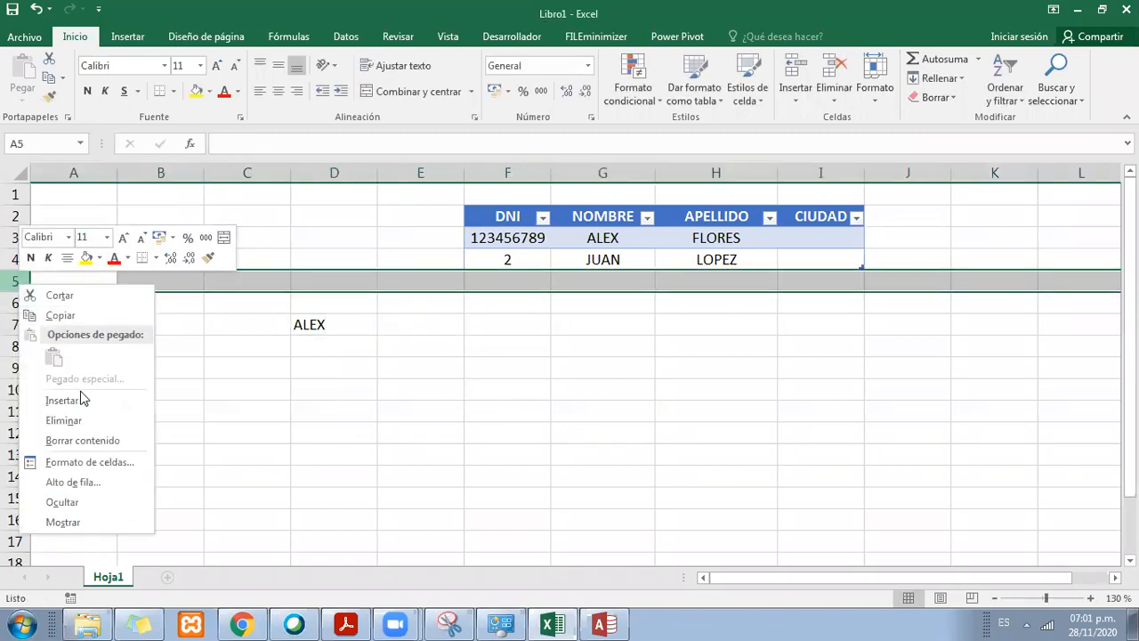
pyautogui.click(80, 400)
pyautogui.click(553, 384)
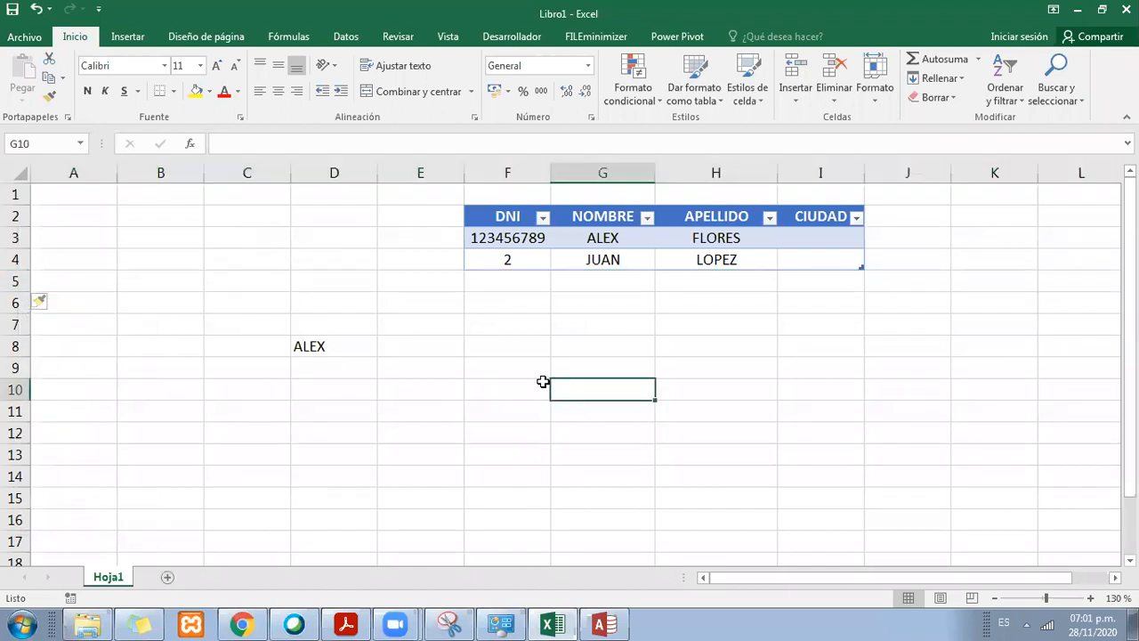
# Step: Count the characters of the sample name with the formula =LARGO(D8) in cell E8 and centre the result
pyautogui.click(440, 349)
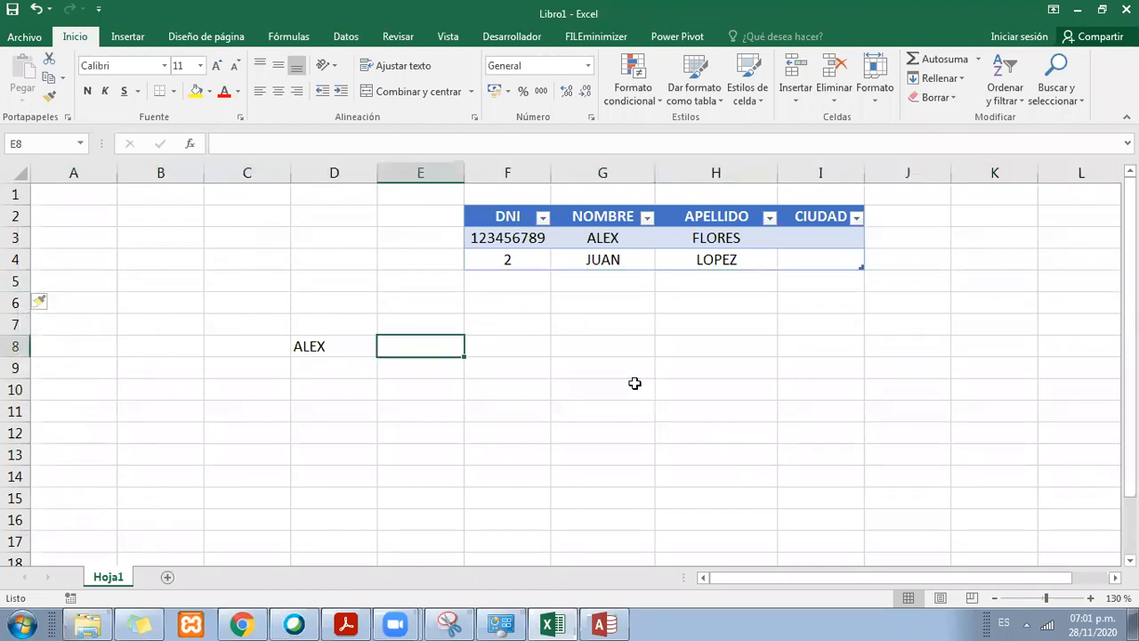
pyautogui.write('=')
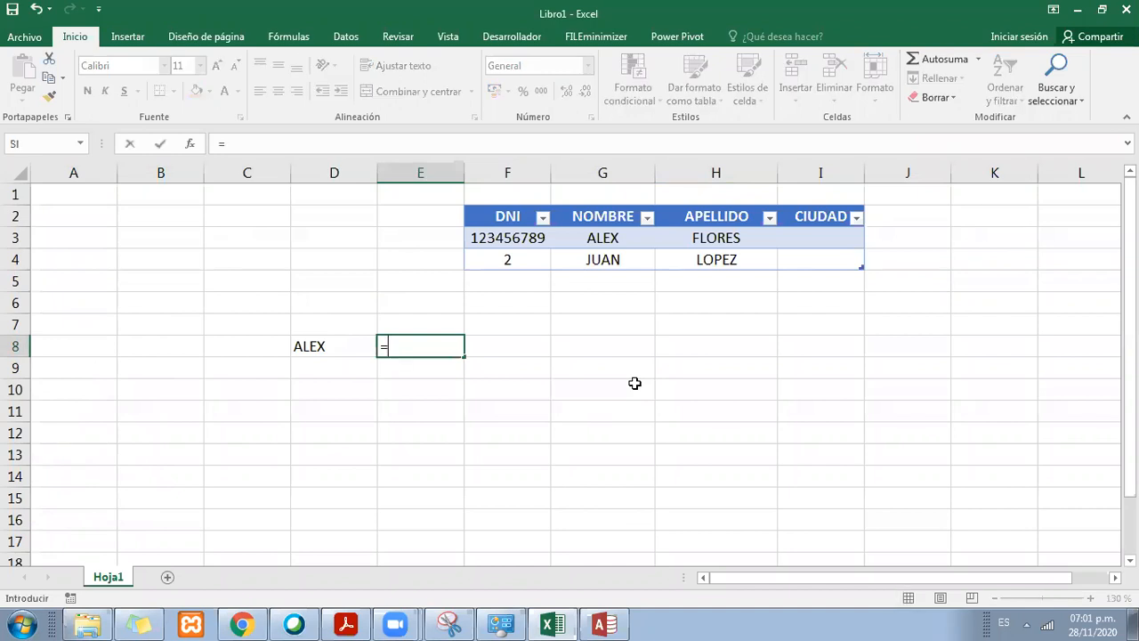
pyautogui.write('LARGO')
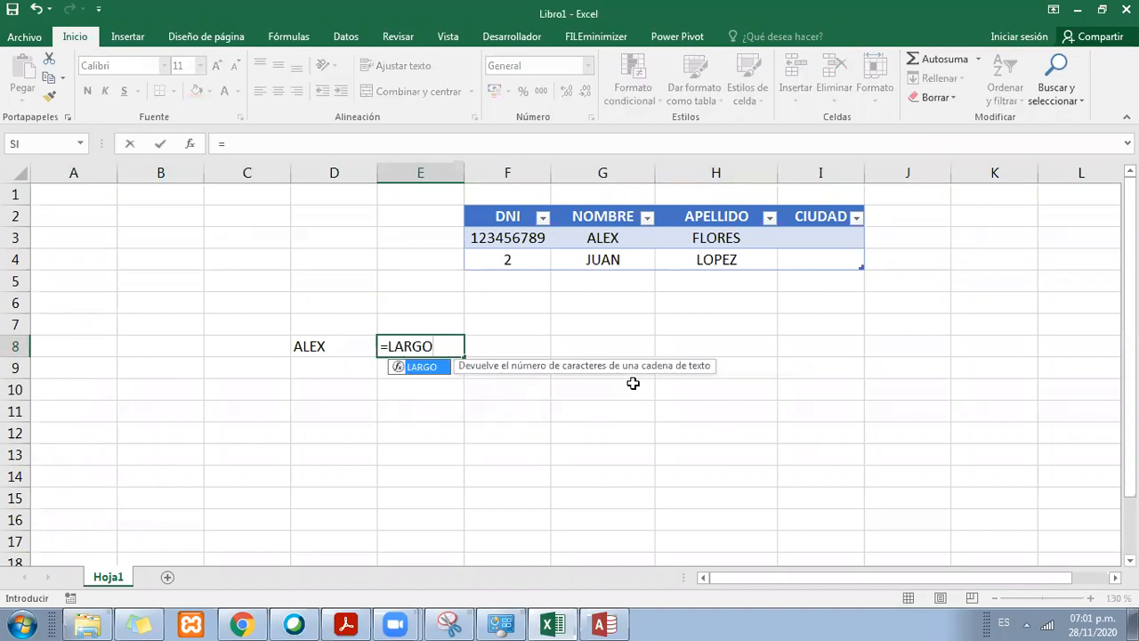
pyautogui.doubleClick(433, 367)
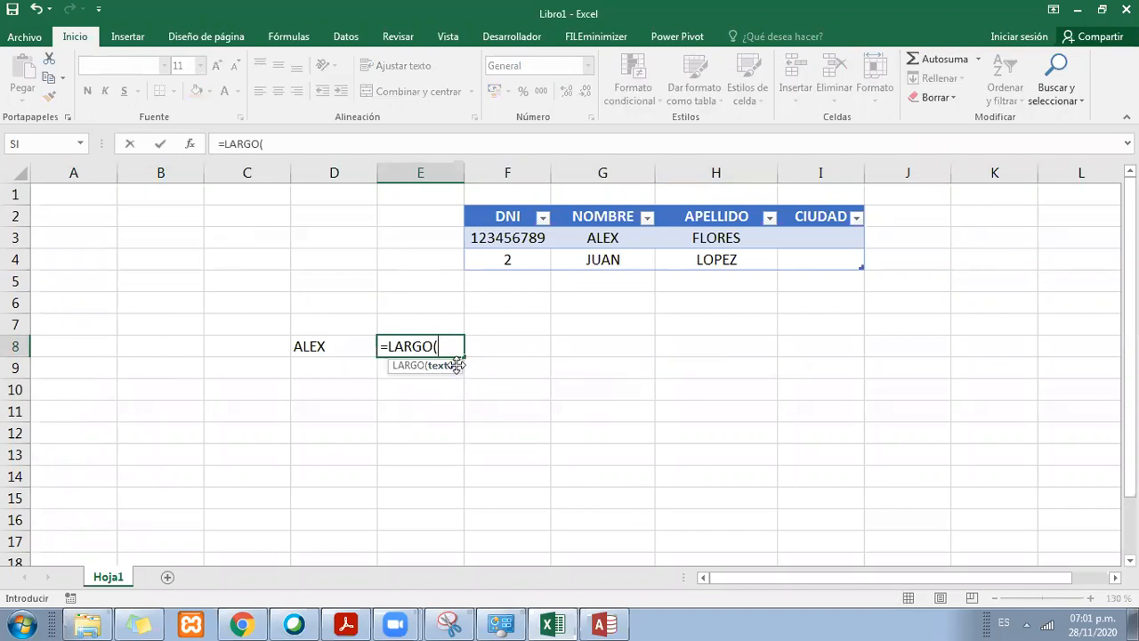
pyautogui.click(323, 347)
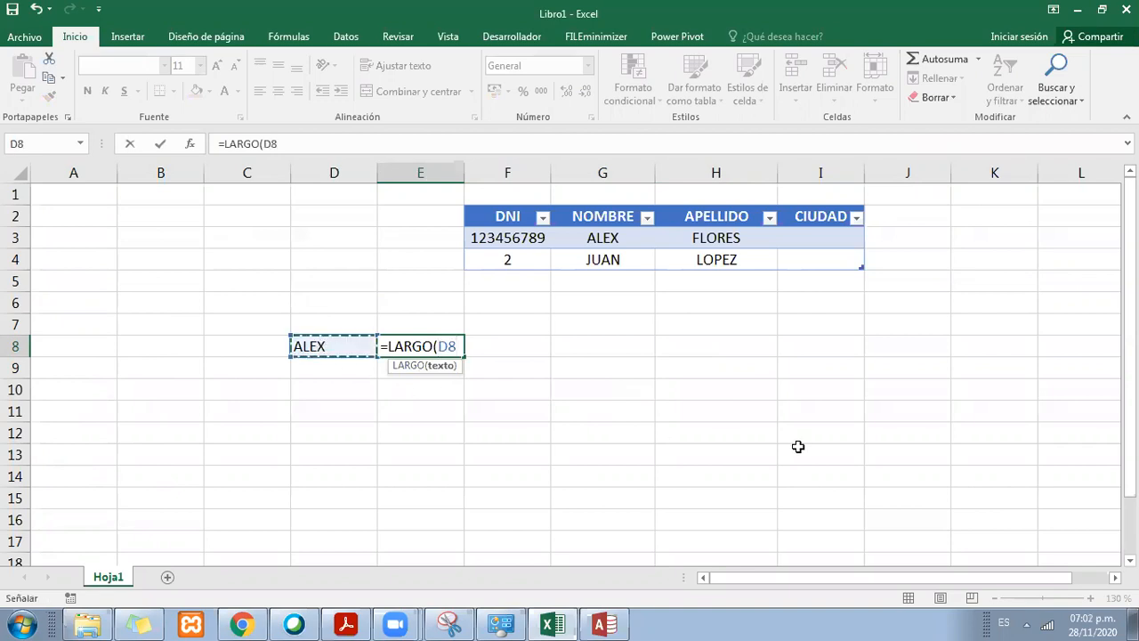
pyautogui.press('Return')
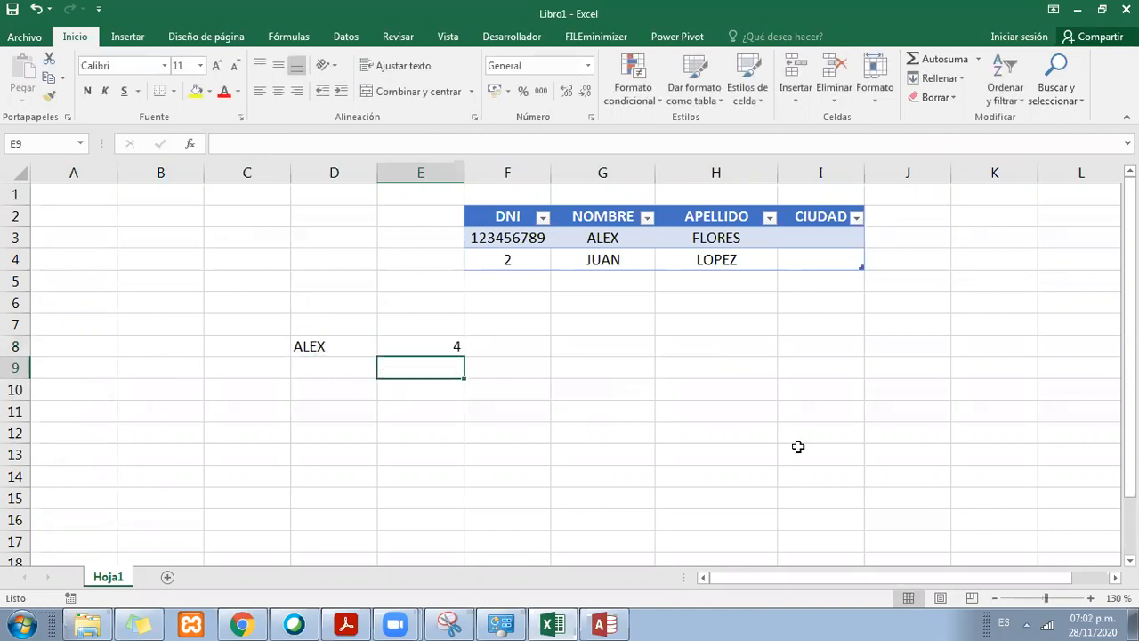
pyautogui.press('Up')
pyautogui.click(279, 90)
pyautogui.click(430, 332)
pyautogui.click(445, 339)
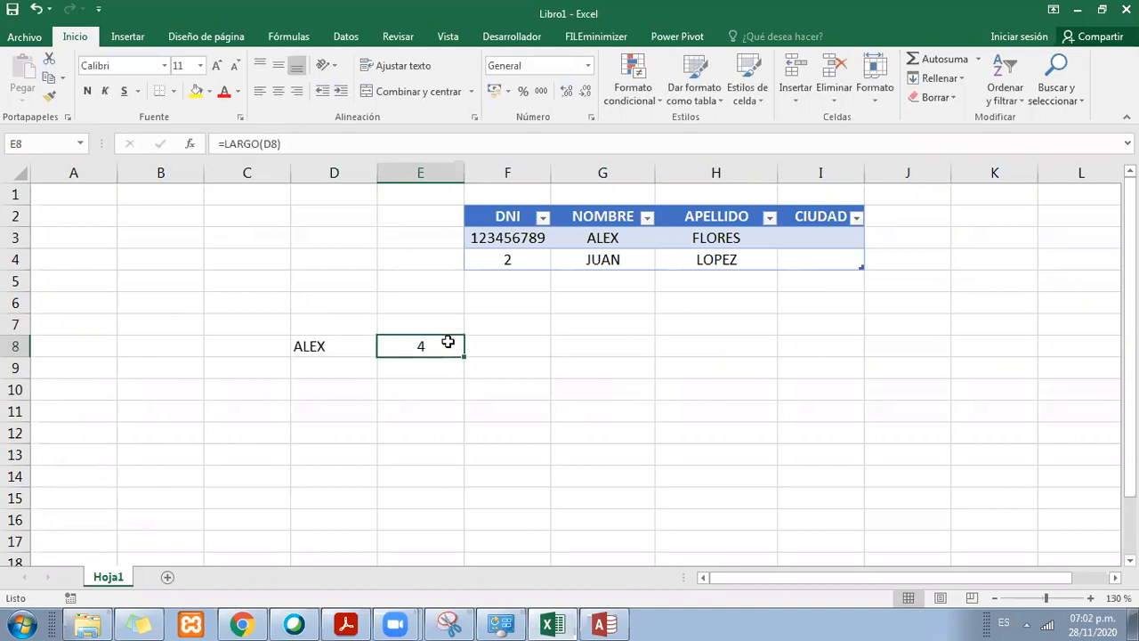
# Step: Check the field size property in Access, then label cell E7 in Excel as TamaÑO DE Campo and widen column E to fit
pyautogui.click(612, 623)
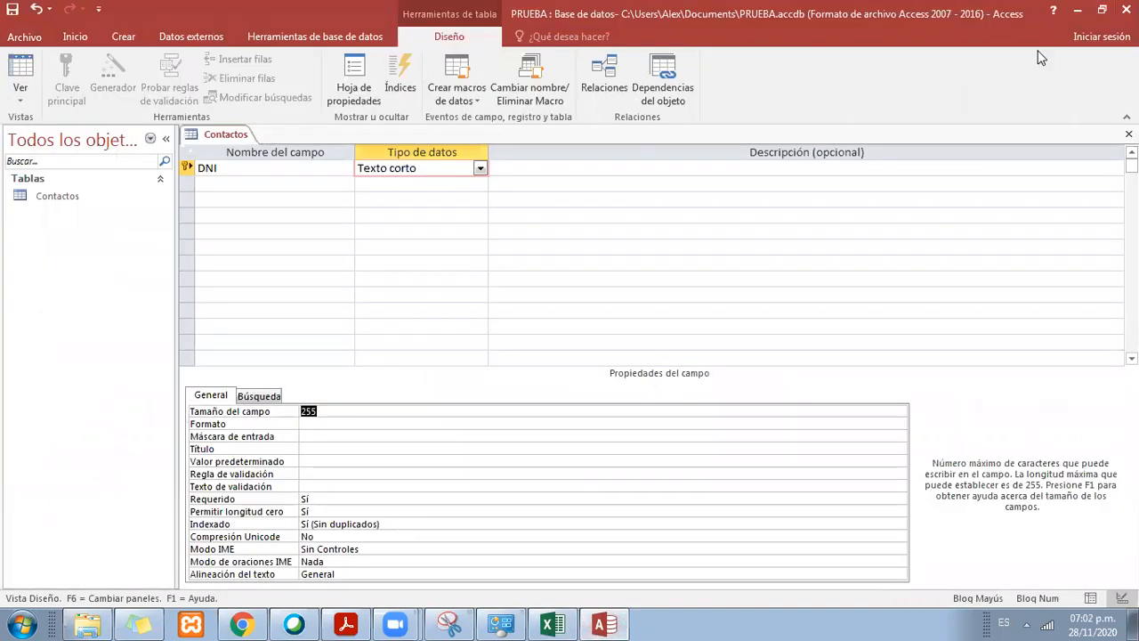
pyautogui.click(552, 623)
pyautogui.click(406, 301)
pyautogui.click(415, 329)
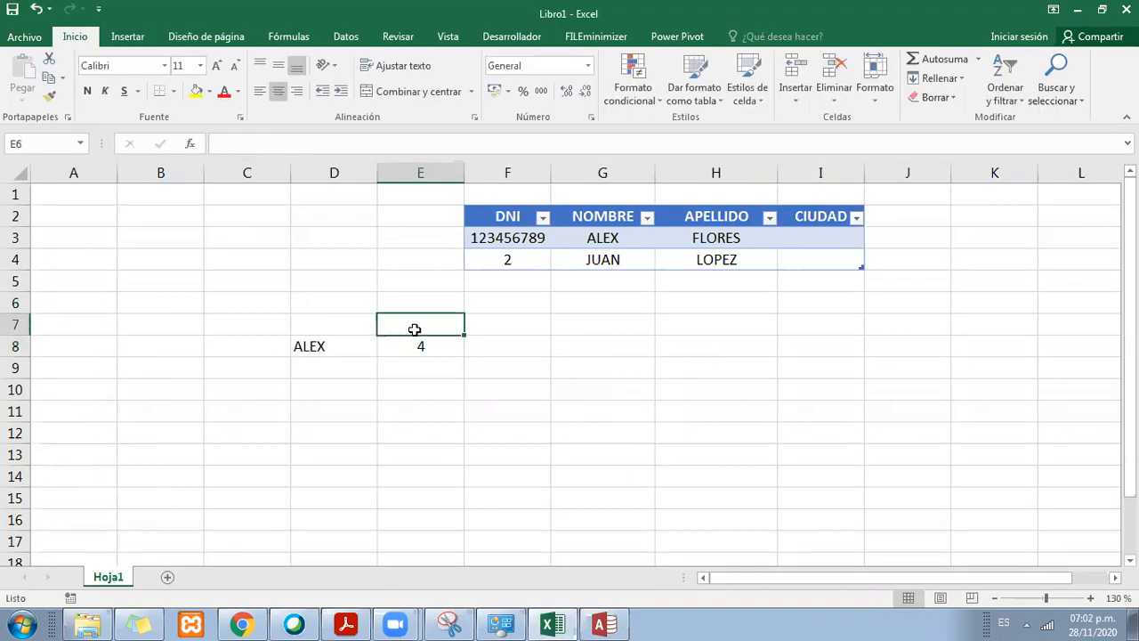
pyautogui.write('Tamaño')
pyautogui.press('BackSpace')
pyautogui.press('BackSpace')
pyautogui.write('ÑO DE cAMPO')
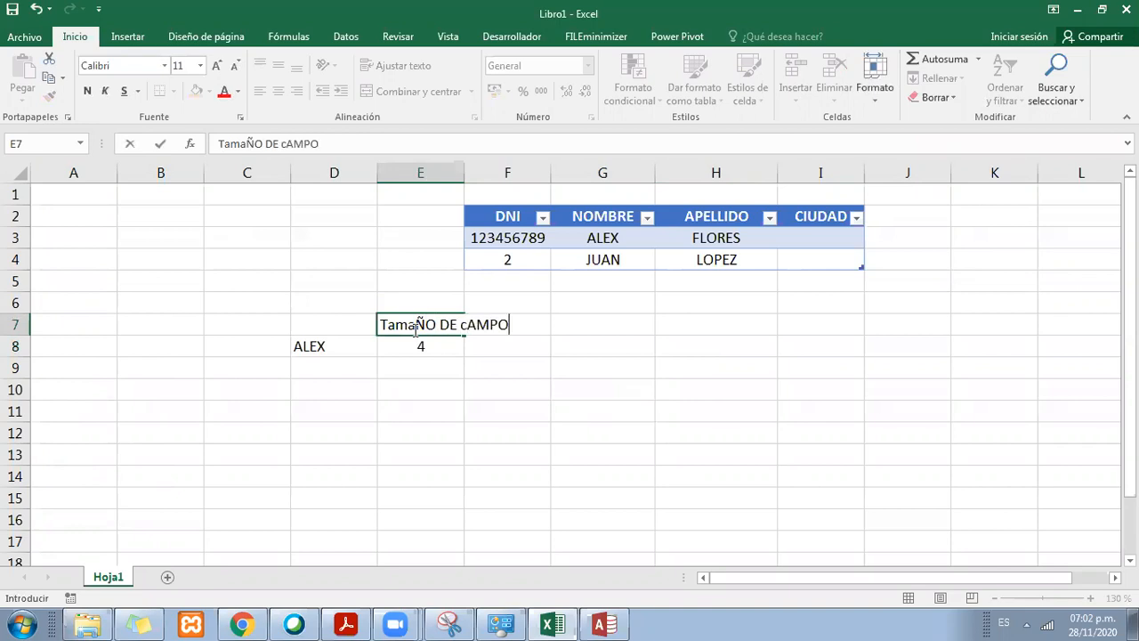
pyautogui.press('Return')
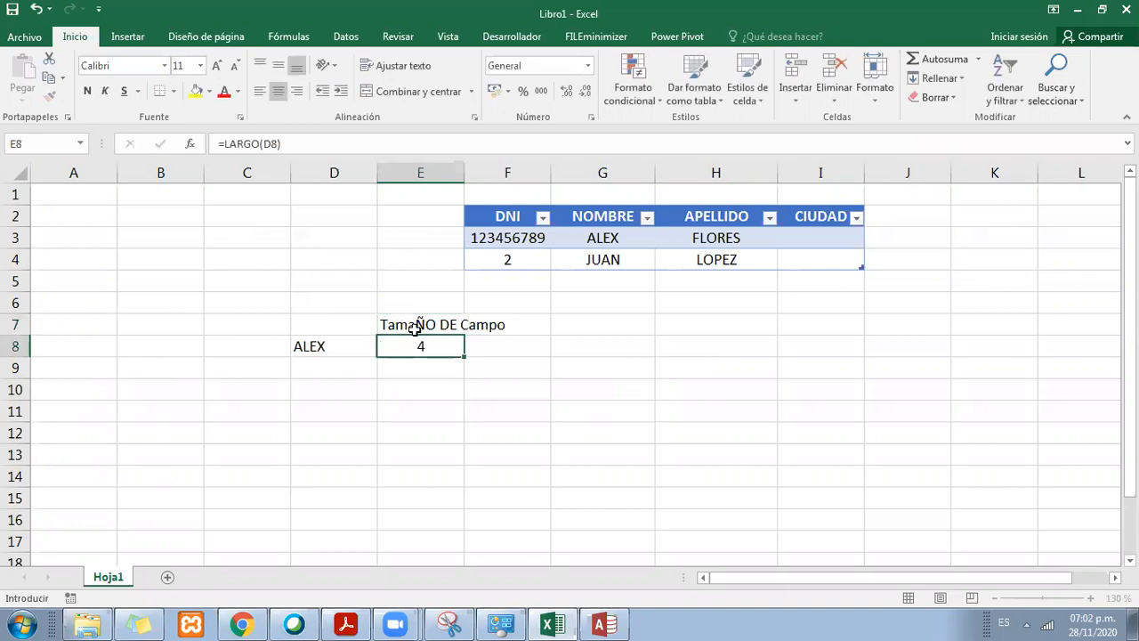
pyautogui.moveTo(465, 172); pyautogui.dragTo(514, 172)
# Step: Fill the sample name cell D8 with the light blue theme colour
pyautogui.click(334, 346)
pyautogui.click(210, 91)
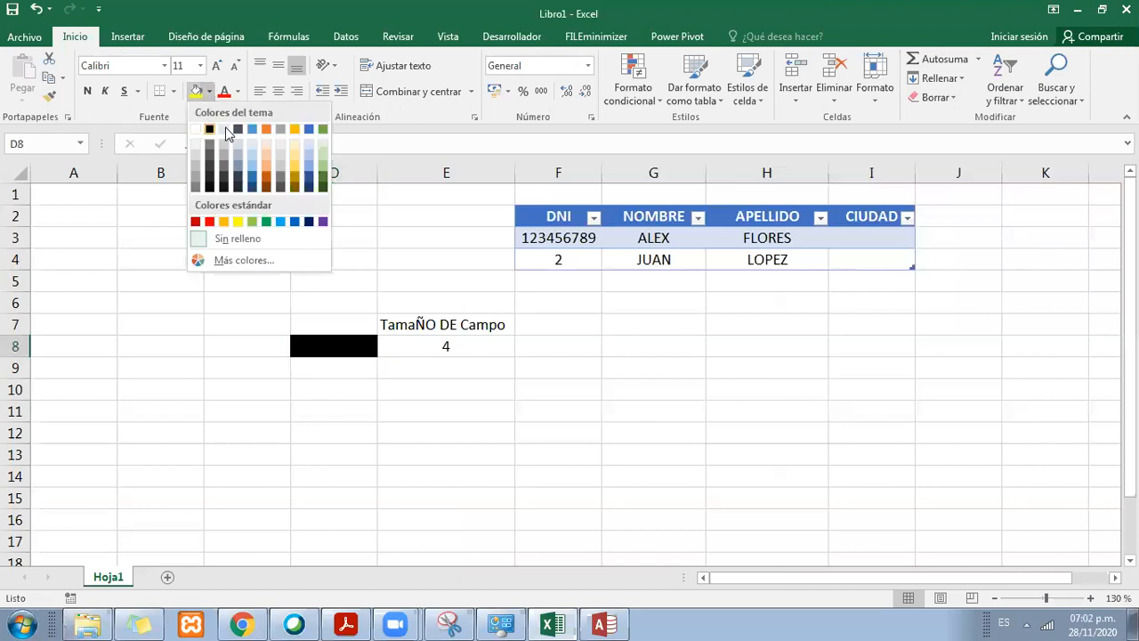
pyautogui.click(252, 130)
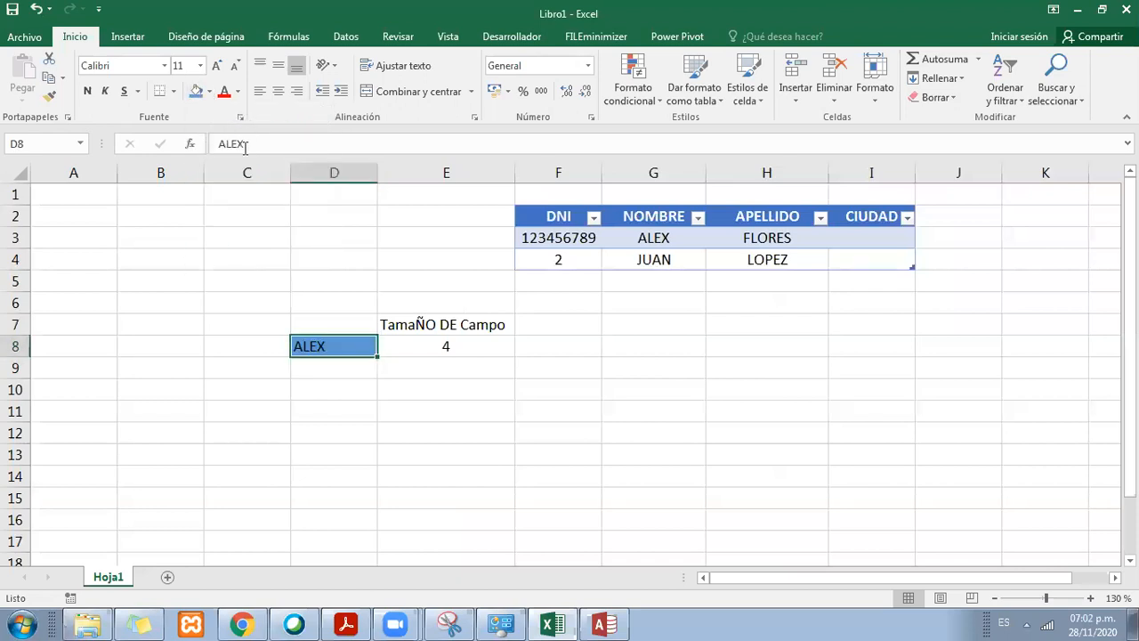
# Step: Compare the sample text in D8 with its character count in E8
pyautogui.click(454, 347)
pyautogui.click(371, 345)
pyautogui.click(482, 349)
pyautogui.click(370, 347)
pyautogui.click(473, 347)
pyautogui.click(346, 347)
pyautogui.click(464, 349)
pyautogui.click(344, 348)
# Step: Append 1563 to the sample text in cell D8 and widen column D
pyautogui.click(412, 140)
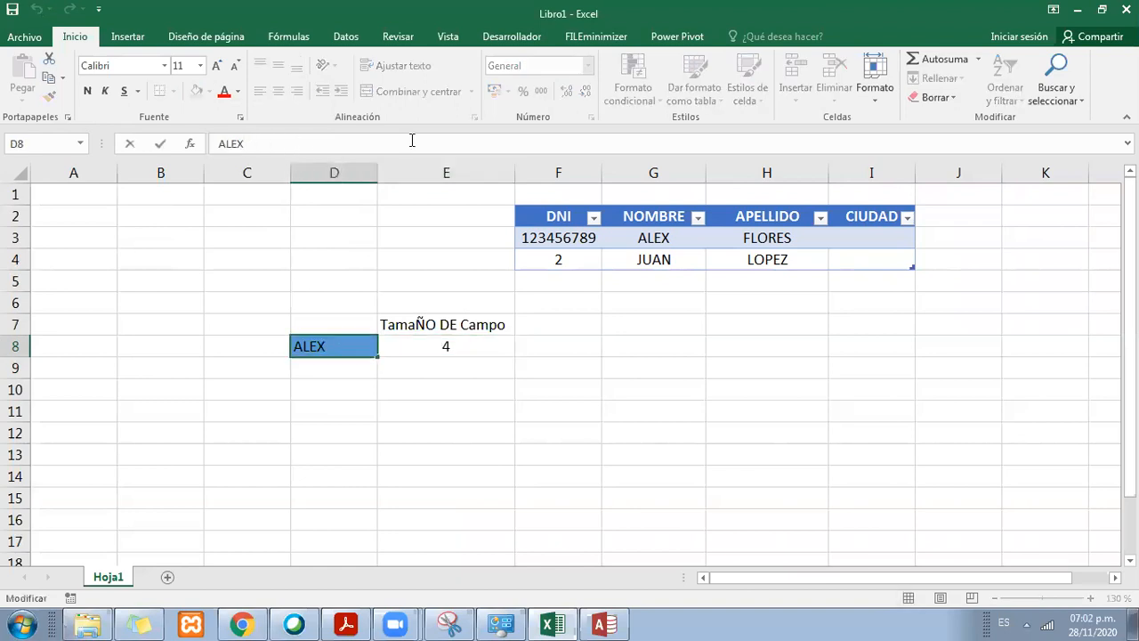
pyautogui.write('1563')
pyautogui.press('Return')
pyautogui.press('Up')
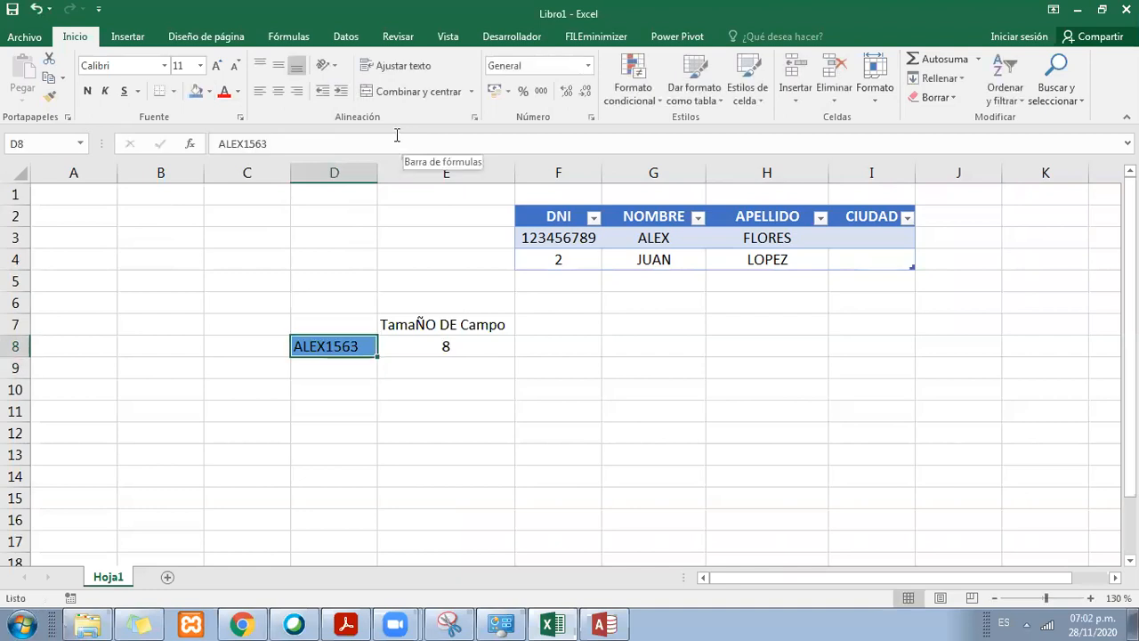
pyautogui.moveTo(378, 173); pyautogui.dragTo(398, 173)
# Step: List the character kinds Letra, Numero and Simbolo in cells C3 to C5
pyautogui.click(326, 299)
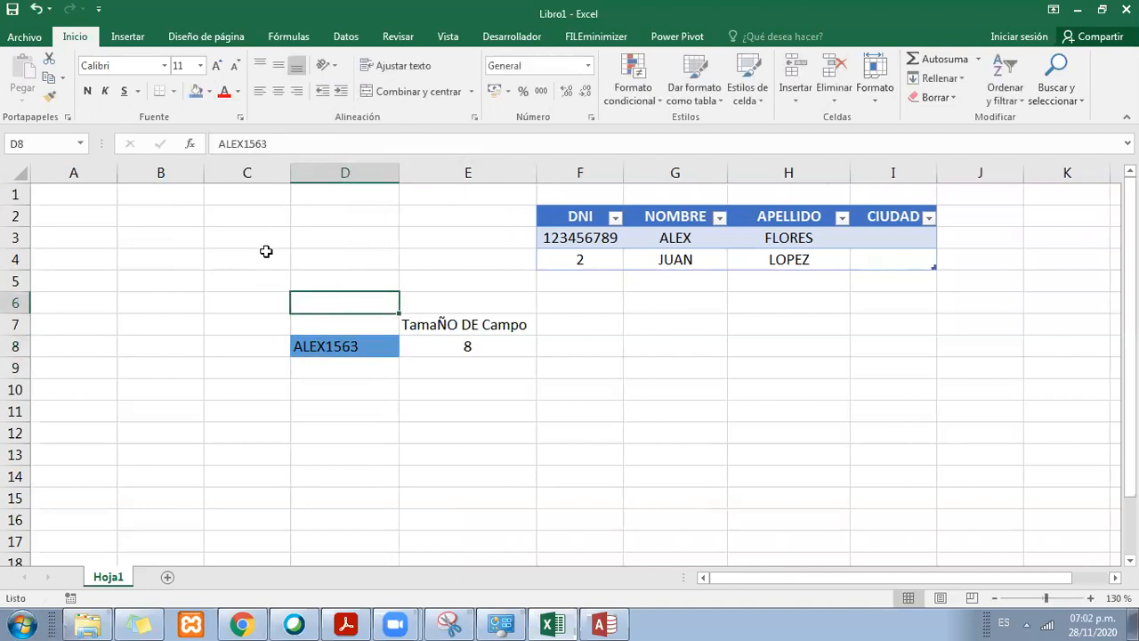
pyautogui.moveTo(266, 251); pyautogui.dragTo(267, 248)
pyautogui.click(267, 246)
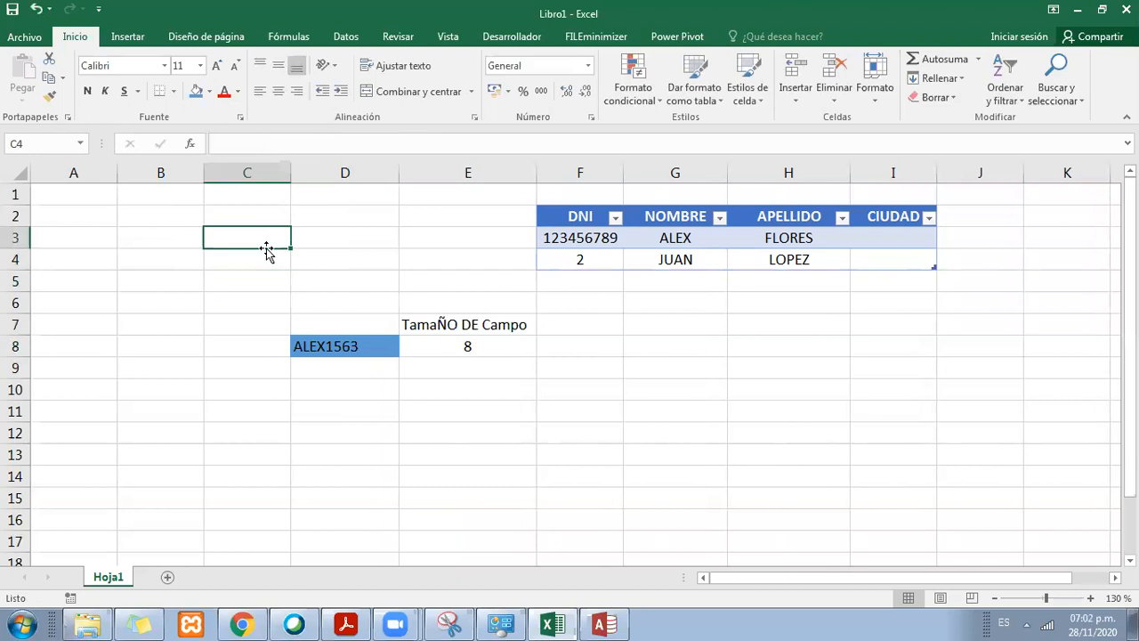
pyautogui.write('Letra')
pyautogui.press('Return')
pyautogui.write('Numero')
pyautogui.press('Return')
pyautogui.write('Simbolo')
pyautogui.press('Return')
pyautogui.press('Return')
# Step: Append the symbol @ to the end of the sample text in cell D8
pyautogui.press('Right')
pyautogui.press('Right')
pyautogui.press('Down')
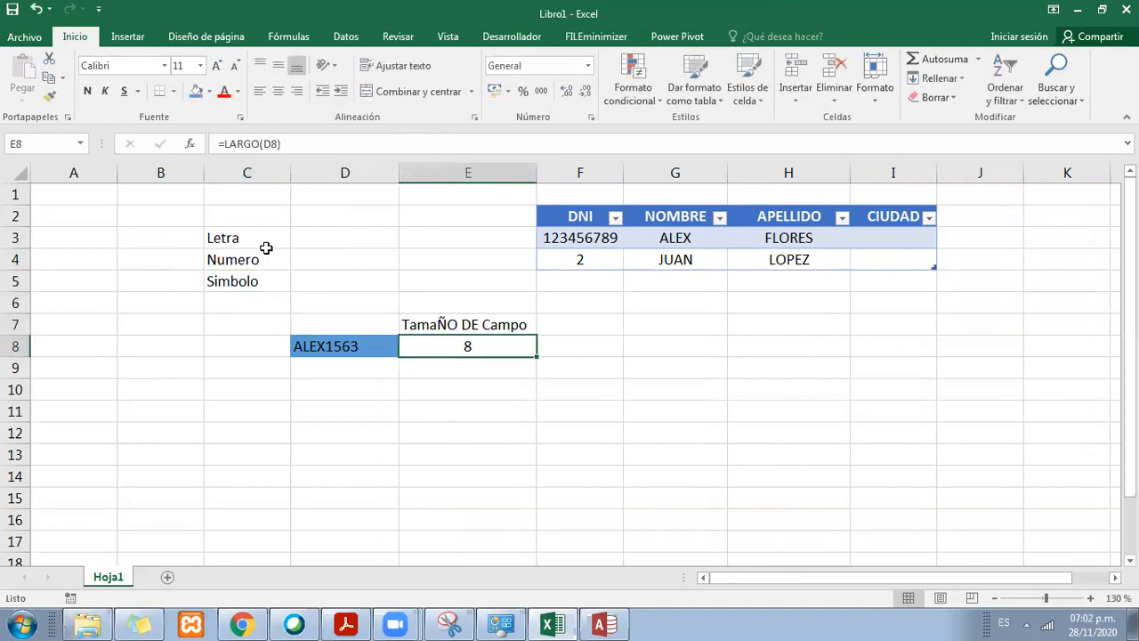
pyautogui.press('Left')
pyautogui.press('F2')
pyautogui.hotkey('shift', 'Home')
pyautogui.write('@')
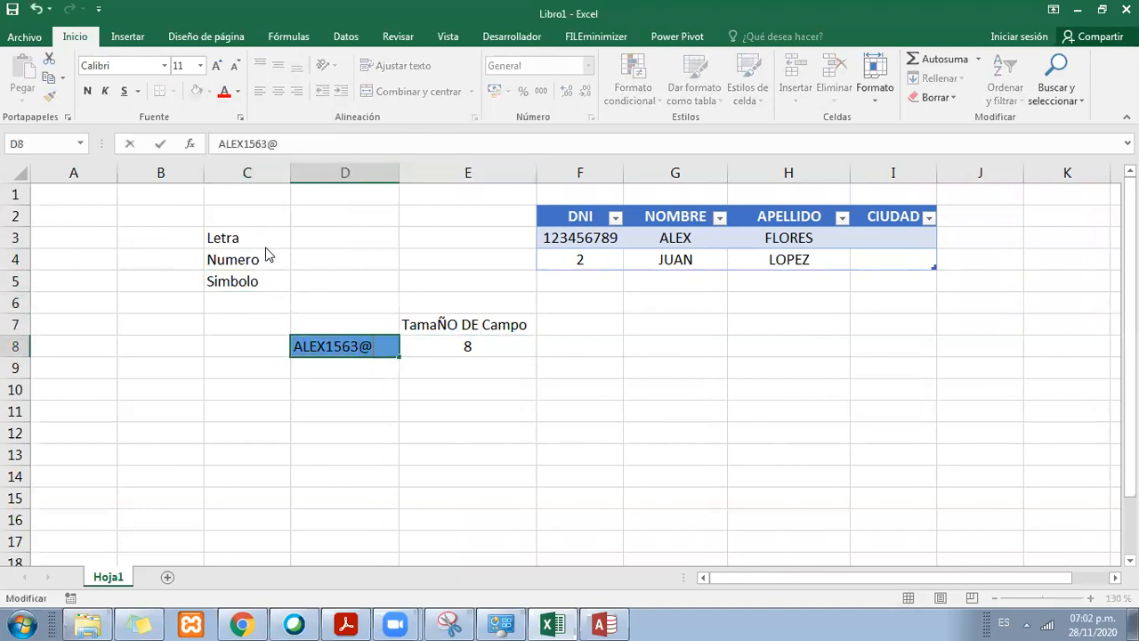
pyautogui.press('Return')
pyautogui.press('Up')
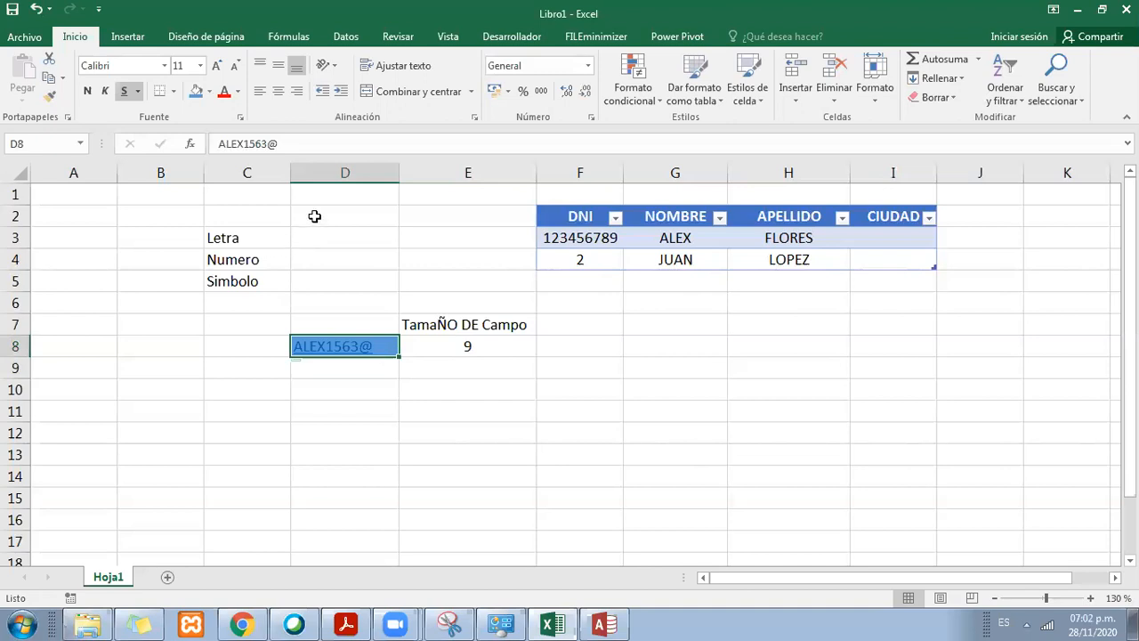
# Step: Replace the @ symbol with + at the end of the sample text in D8 and remove the cell's hyperlink
pyautogui.click(322, 142)
pyautogui.write('+')
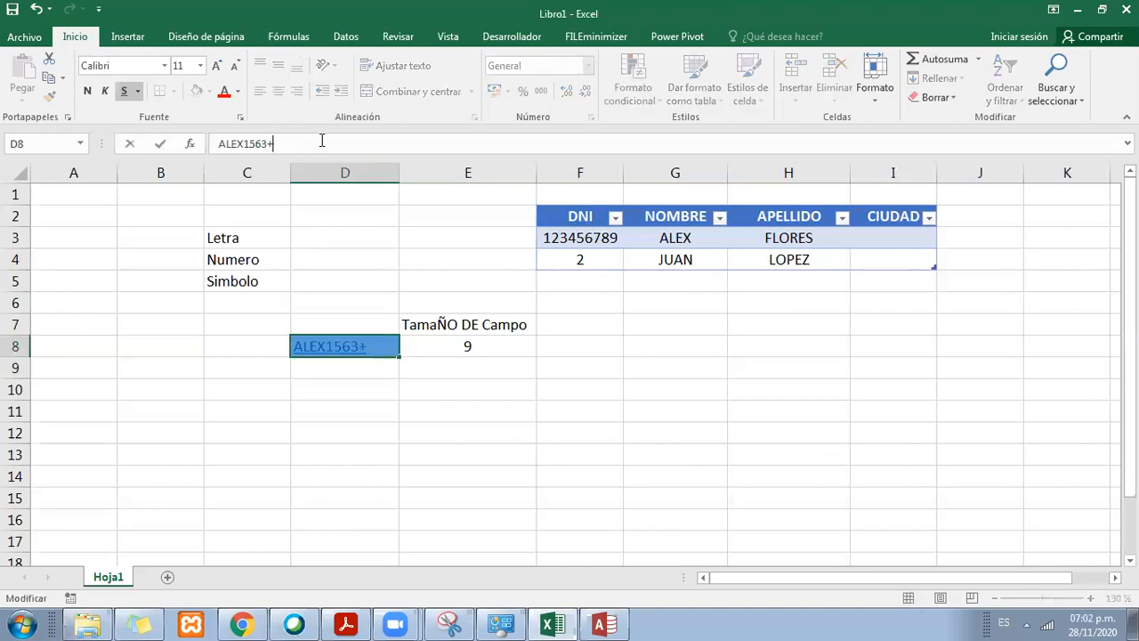
pyautogui.press('Return')
pyautogui.click(376, 347)
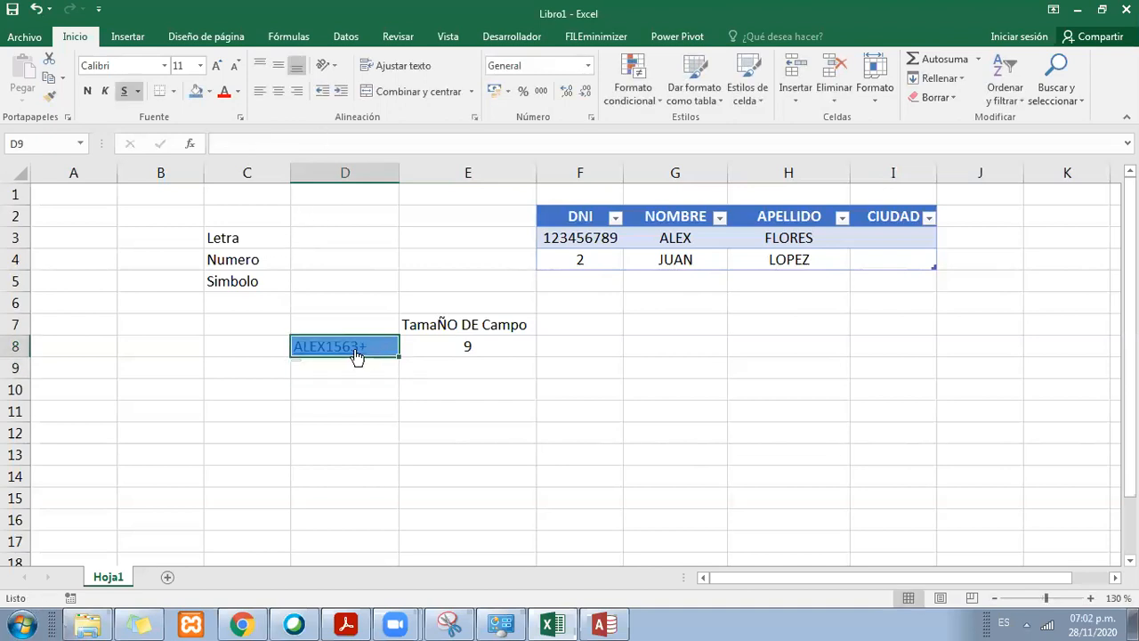
pyautogui.rightClick(354, 354)
pyautogui.click(463, 591)
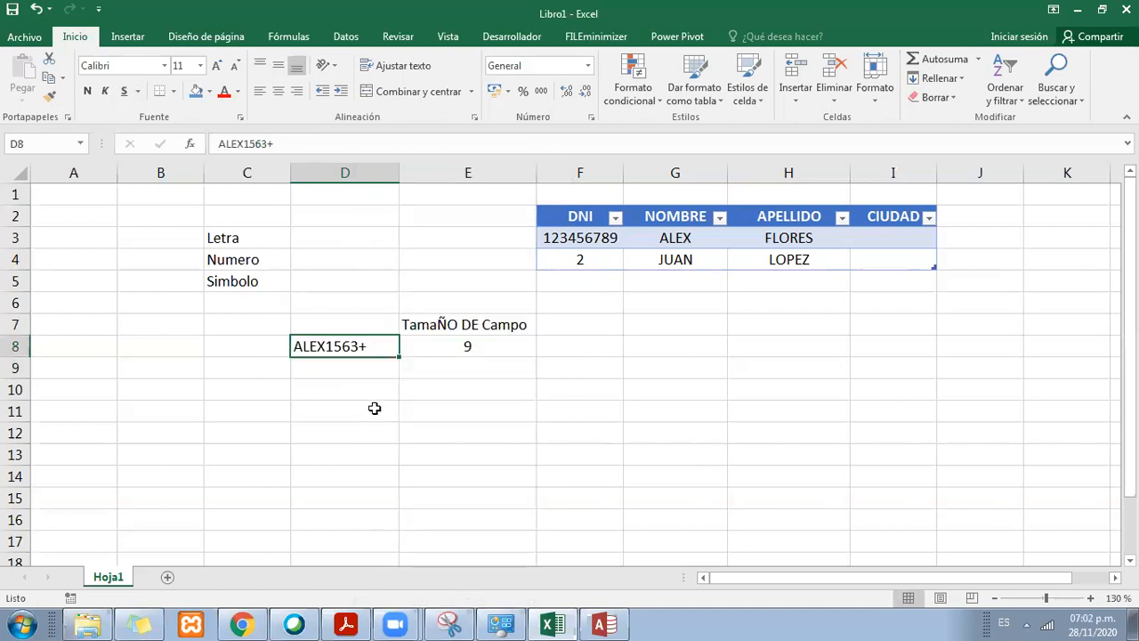
pyautogui.click(374, 384)
# Step: Check the sample text in D8 against the character count in E8 and widen column D slightly
pyautogui.click(379, 344)
pyautogui.click(465, 347)
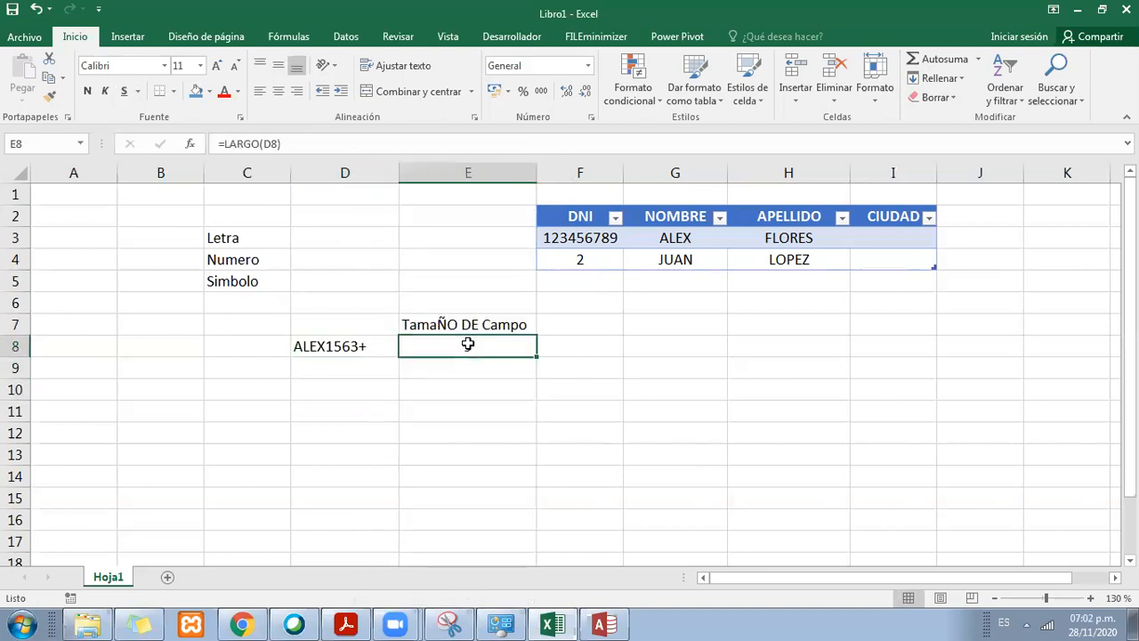
pyautogui.click(359, 329)
pyautogui.click(389, 346)
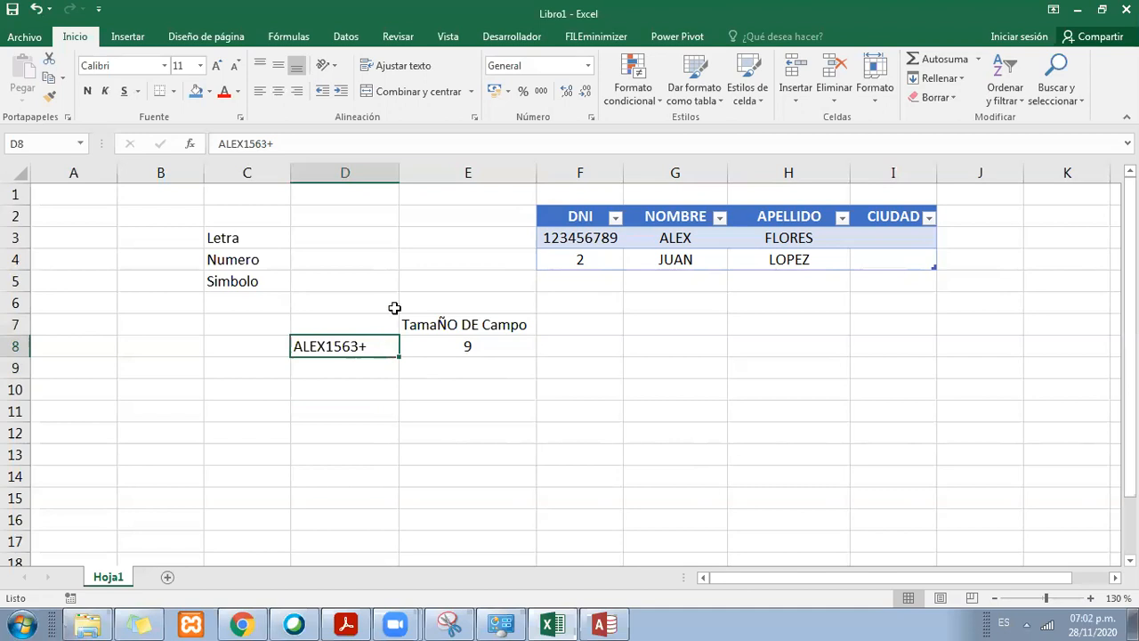
pyautogui.moveTo(399, 171); pyautogui.dragTo(407, 167)
# Step: Examine the character kinds in C3 to C5 alongside the sample text in D8 and its character count in E8
pyautogui.click(263, 241)
pyautogui.click(264, 260)
pyautogui.click(263, 282)
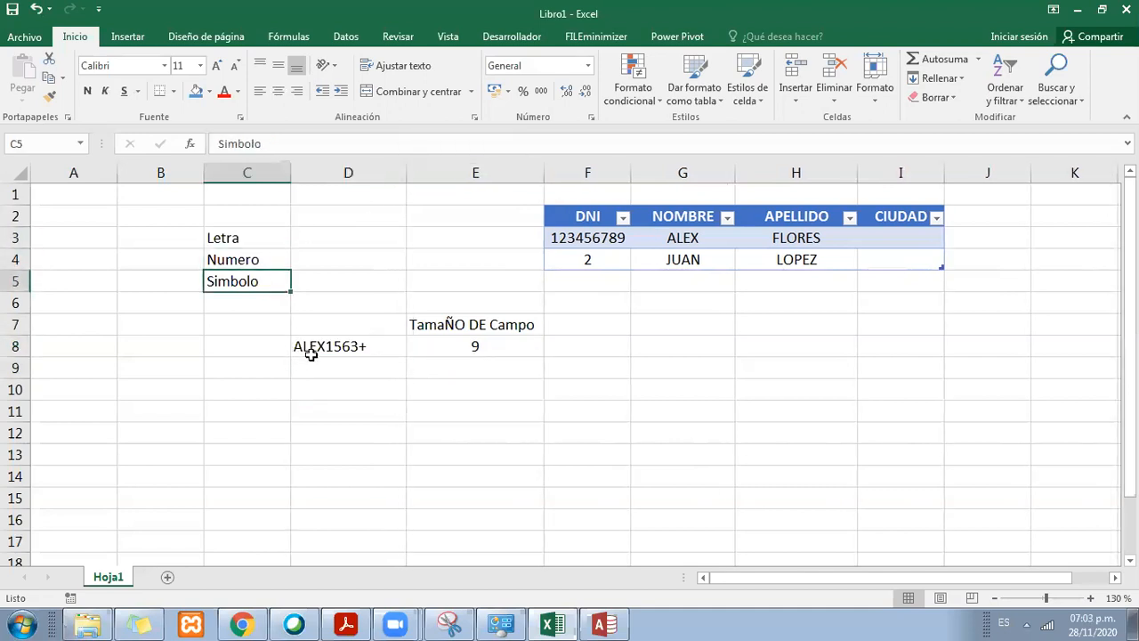
pyautogui.click(374, 346)
pyautogui.click(414, 324)
pyautogui.click(465, 345)
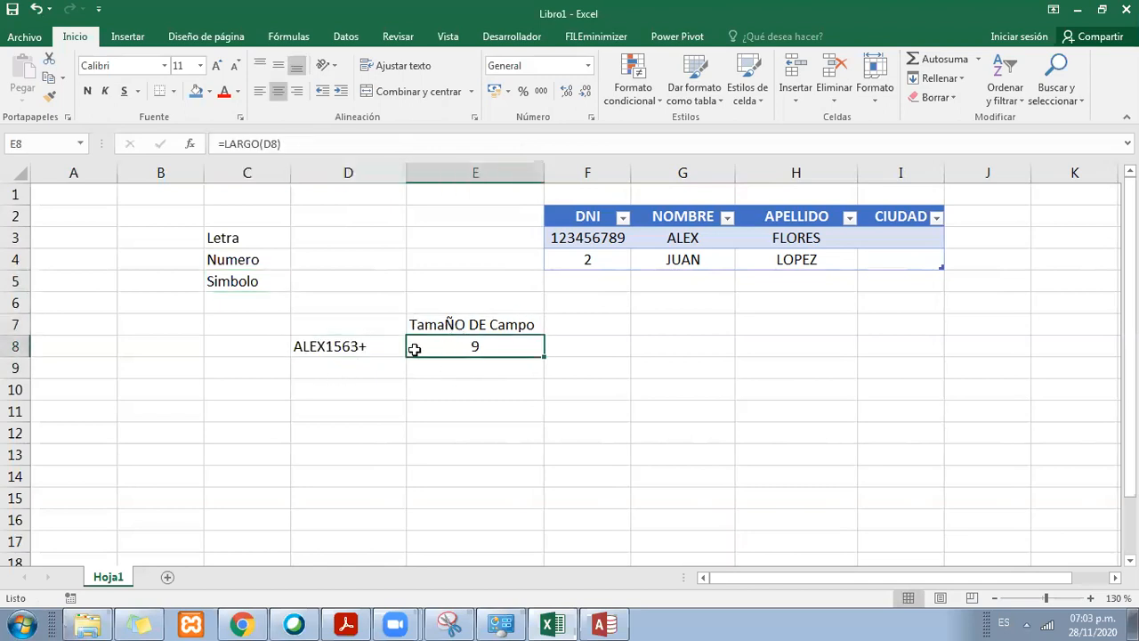
pyautogui.click(364, 347)
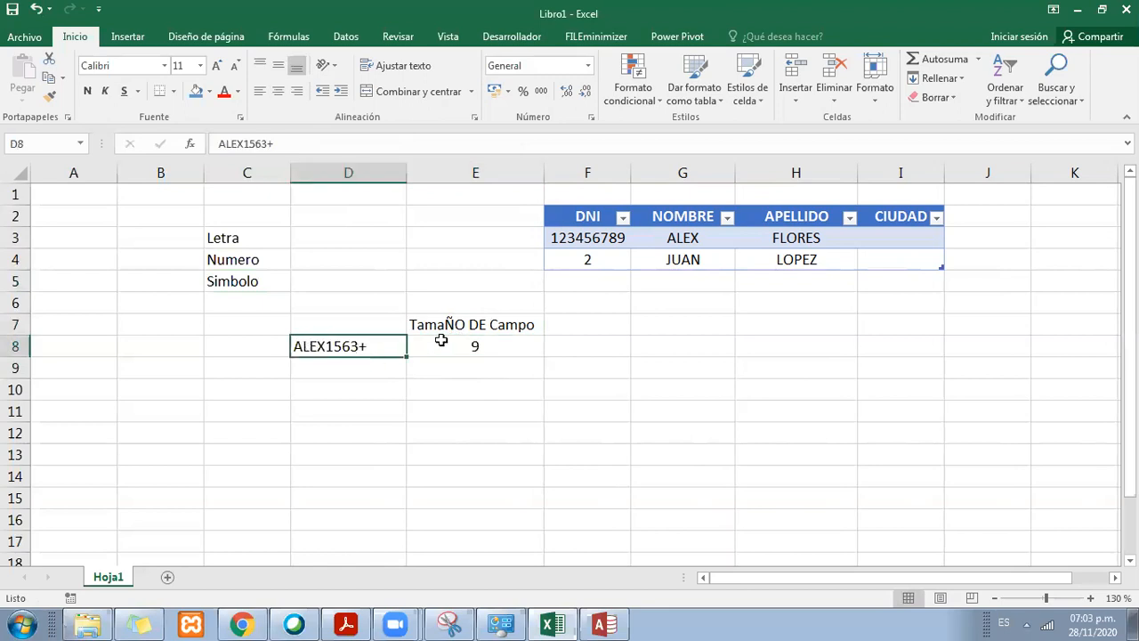
pyautogui.click(489, 341)
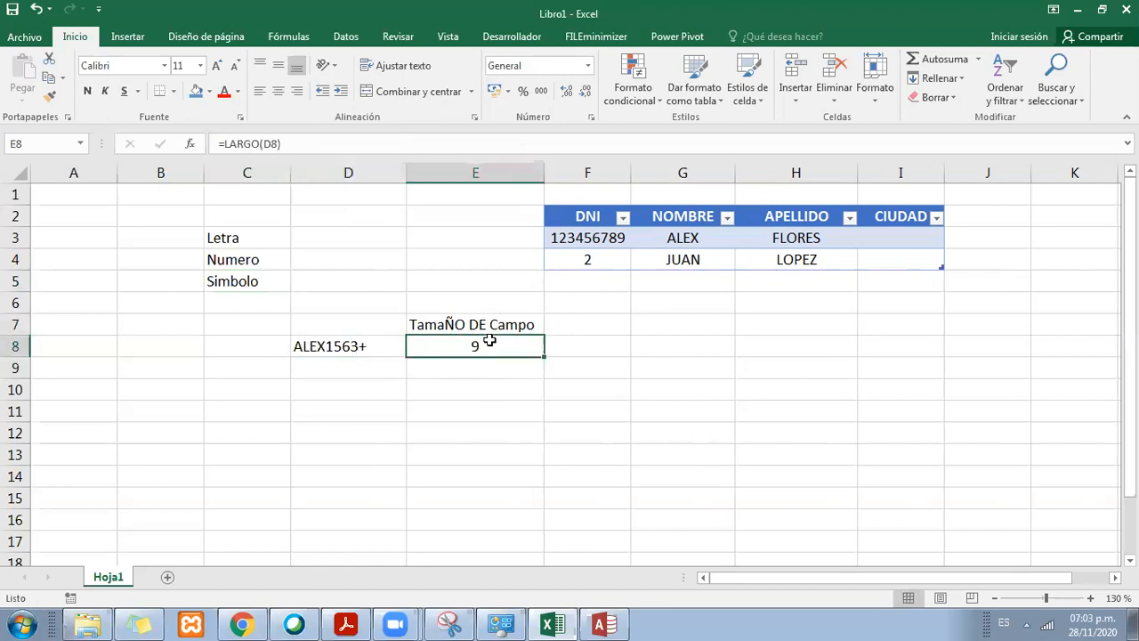
pyautogui.click(343, 346)
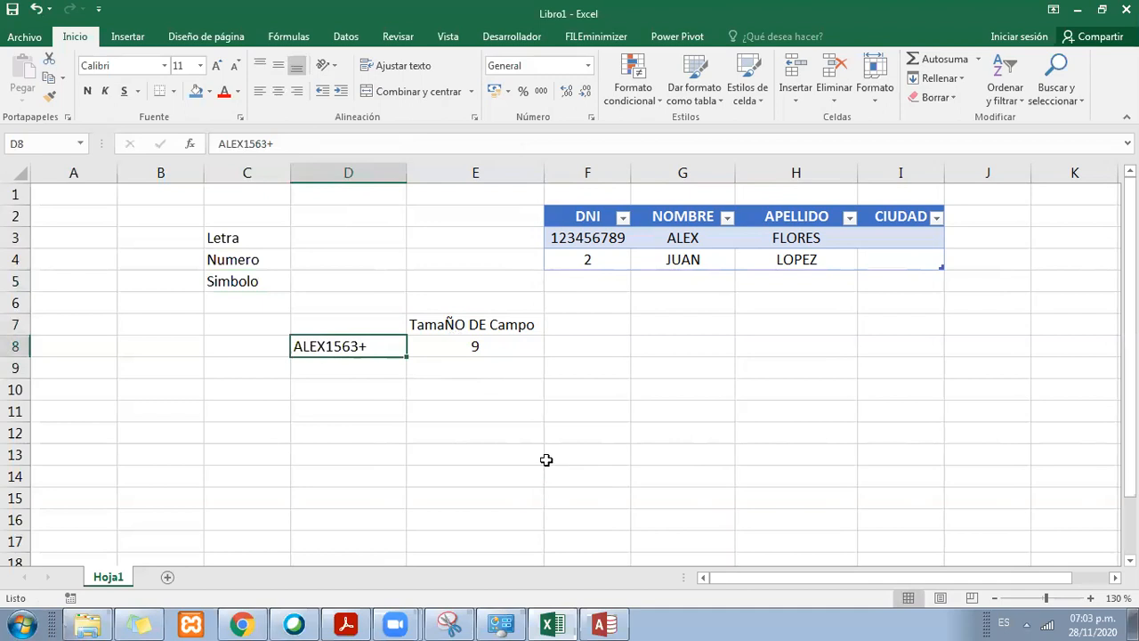
# Step: Switch to Access and set the field size of the DNI short text field to 8
pyautogui.click(602, 624)
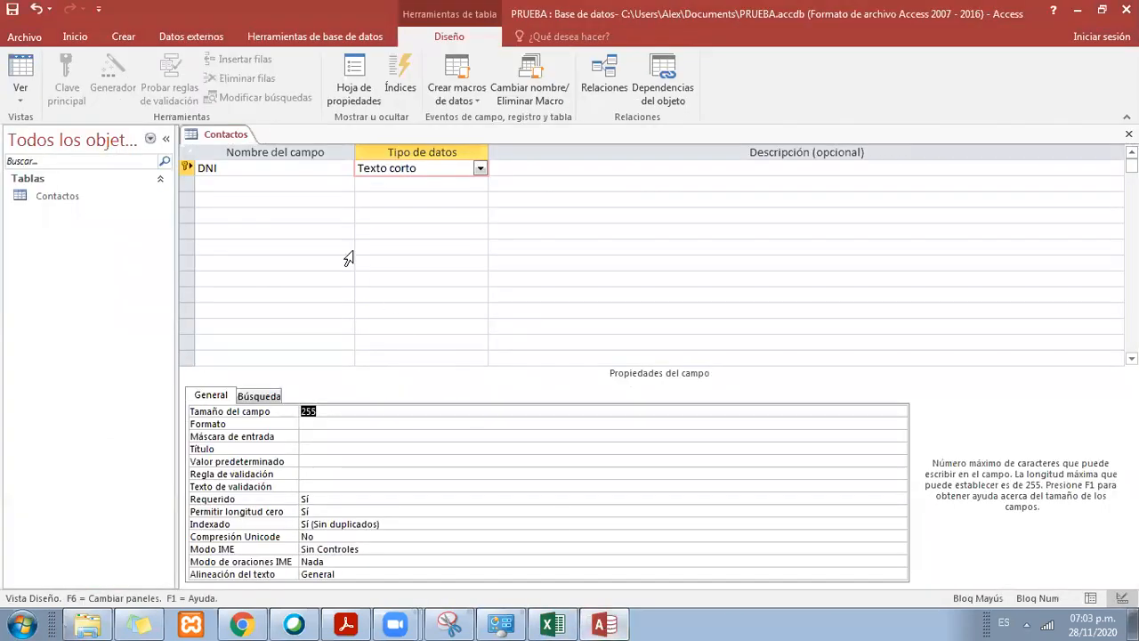
pyautogui.click(296, 168)
pyautogui.click(417, 167)
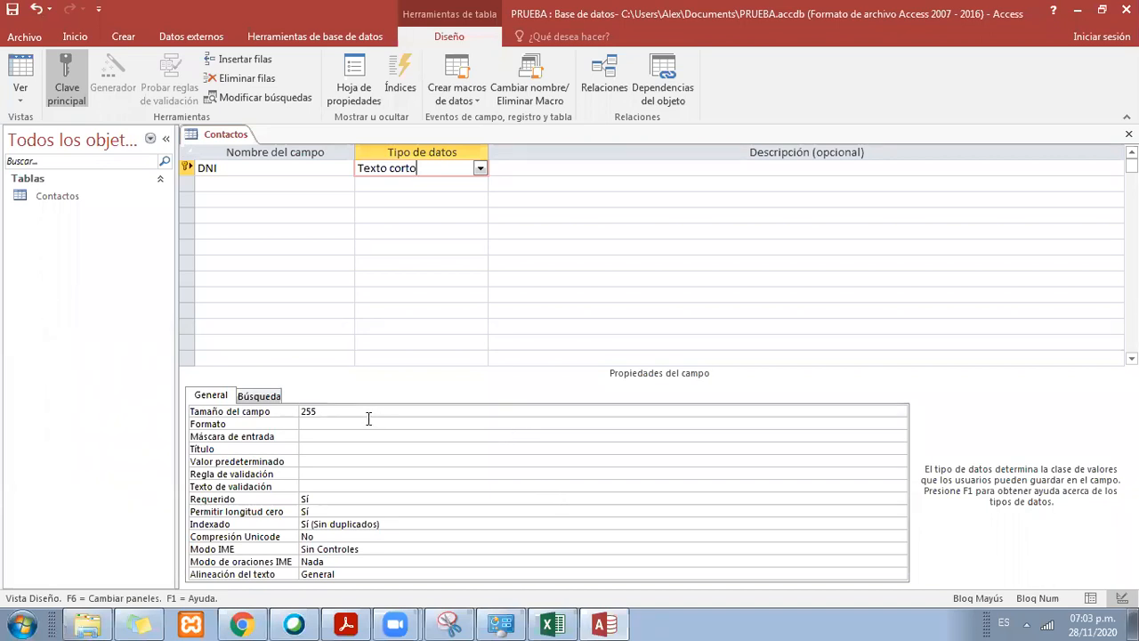
pyautogui.moveTo(362, 411); pyautogui.dragTo(306, 411)
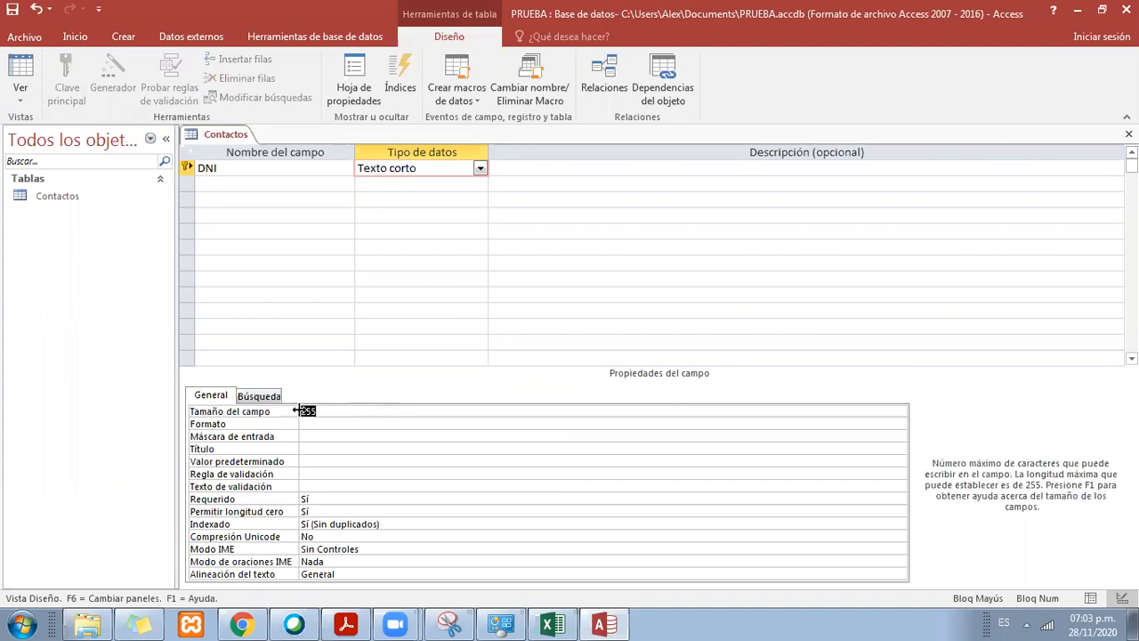
pyautogui.write('8')
pyautogui.press('Return')
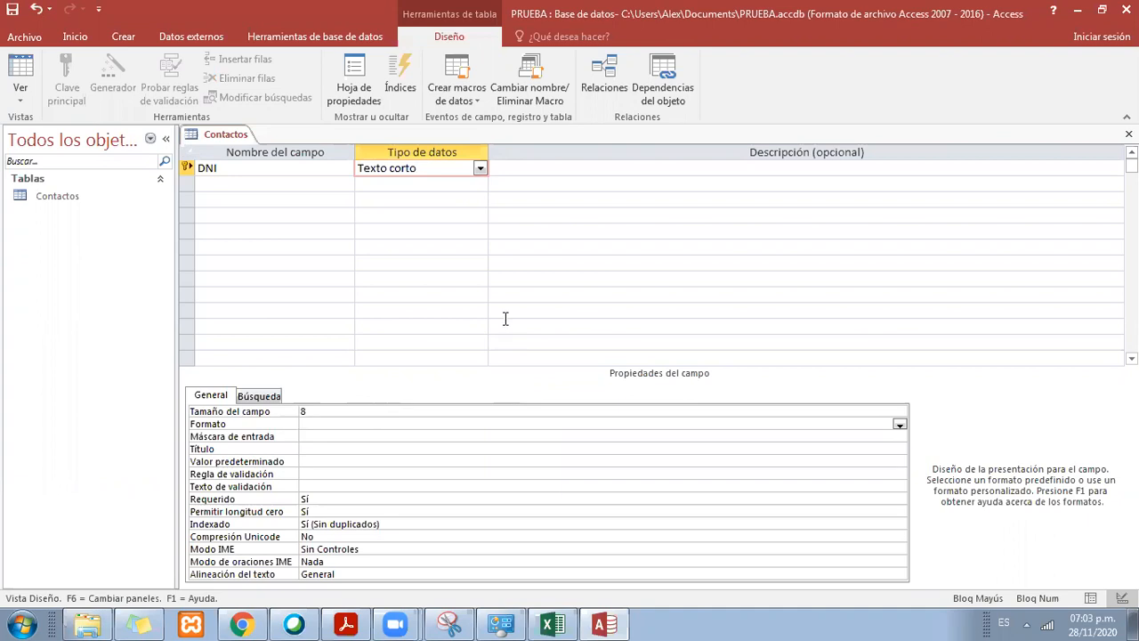
pyautogui.click(418, 279)
pyautogui.click(369, 170)
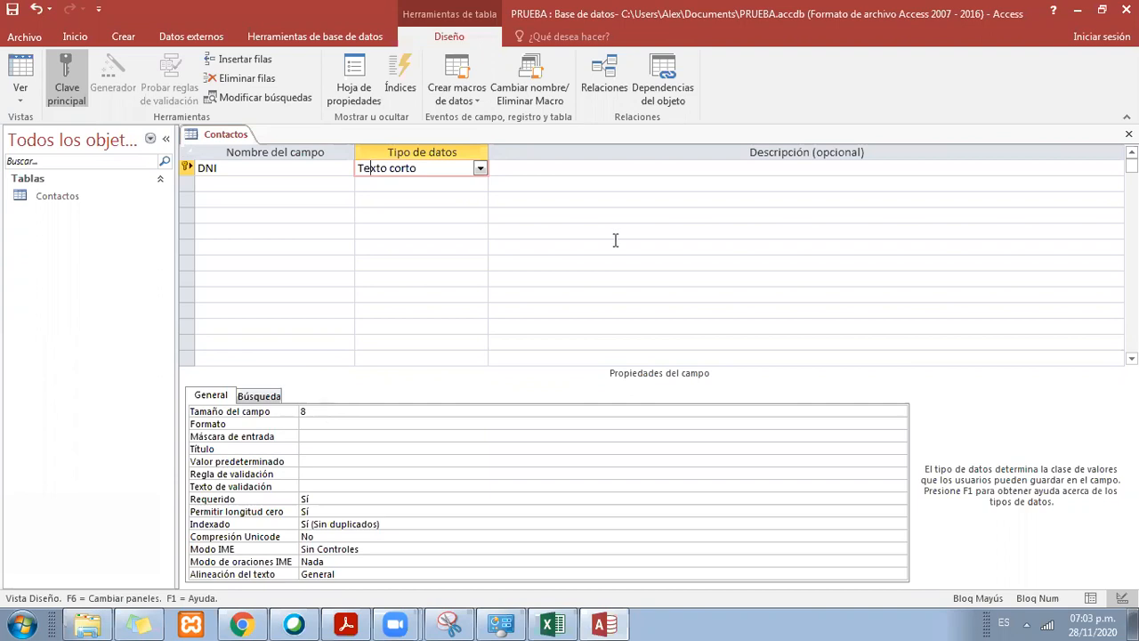
# Step: Switch to Excel and insert a new row above row 1
pyautogui.click(564, 623)
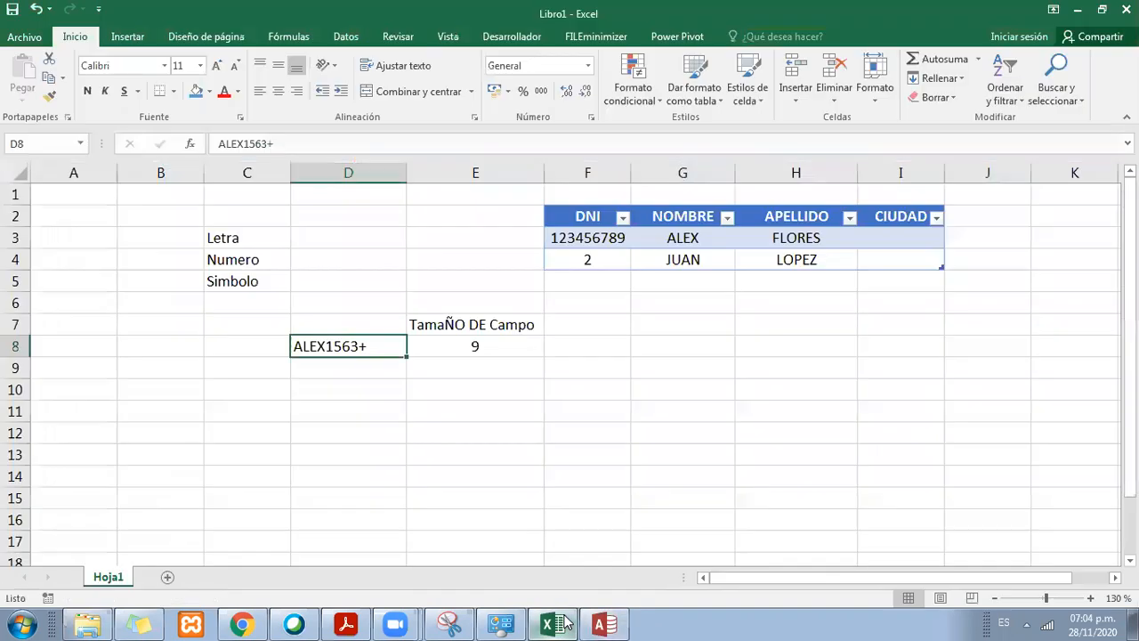
pyautogui.click(524, 407)
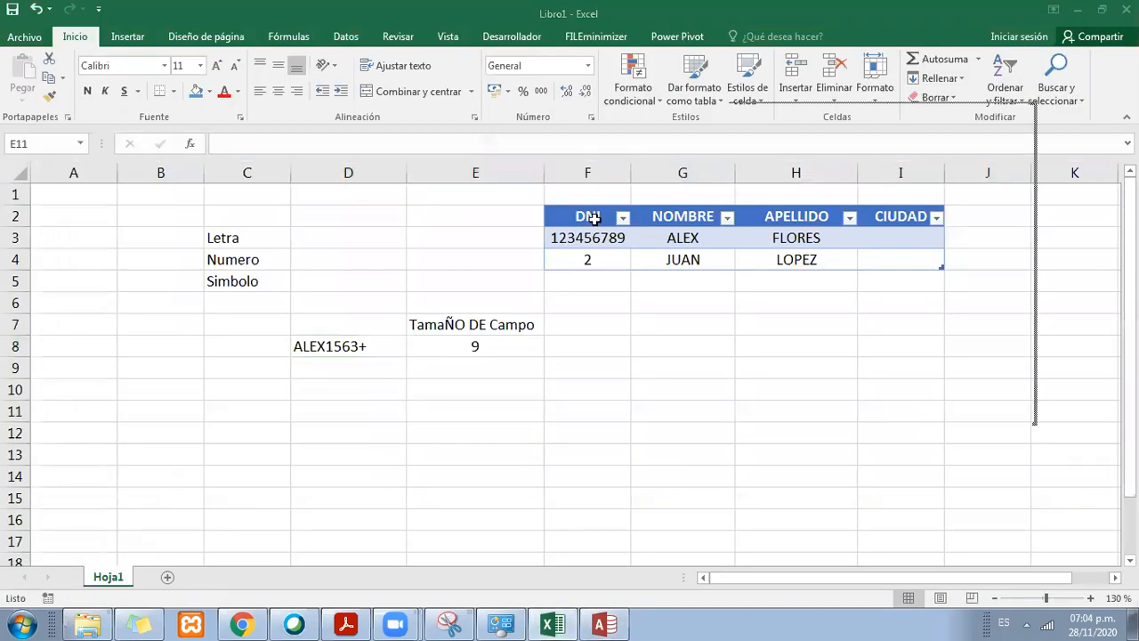
pyautogui.rightClick(14, 195)
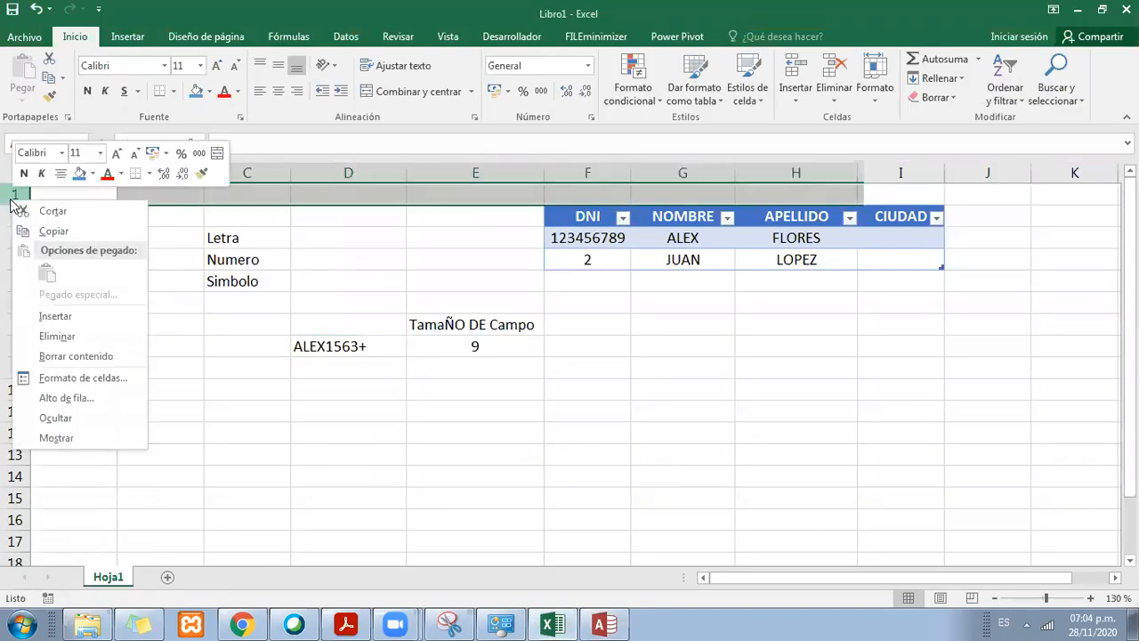
pyautogui.click(53, 319)
# Step: Enter 8 Caracteres in F2 above the DNI header and widen column F to fit the label
pyautogui.click(589, 215)
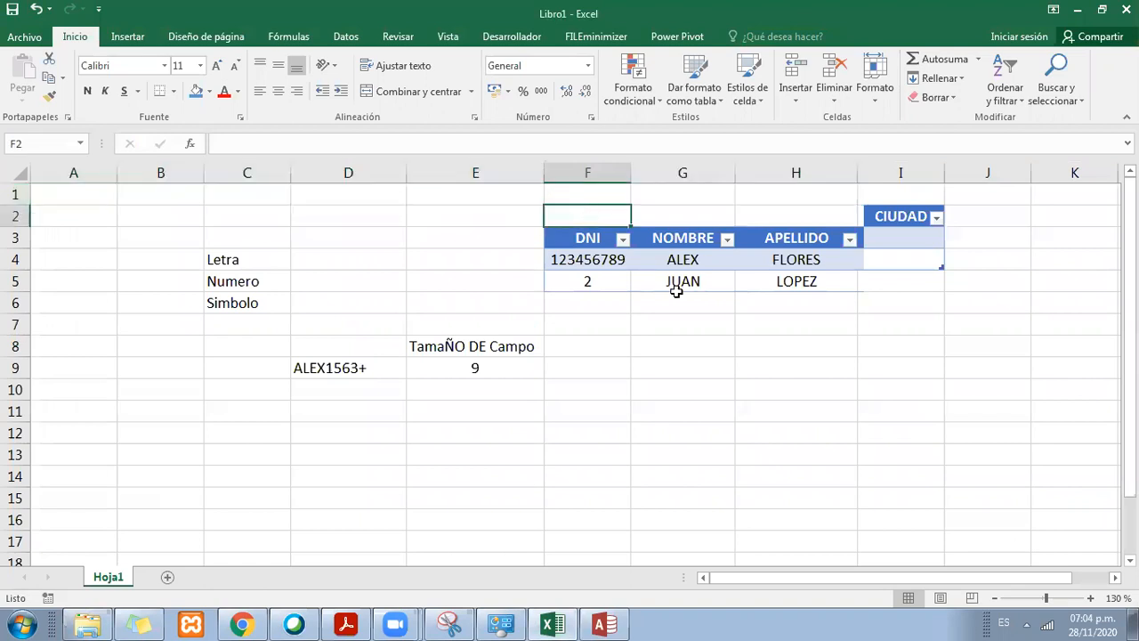
pyautogui.write('8 Caracte')
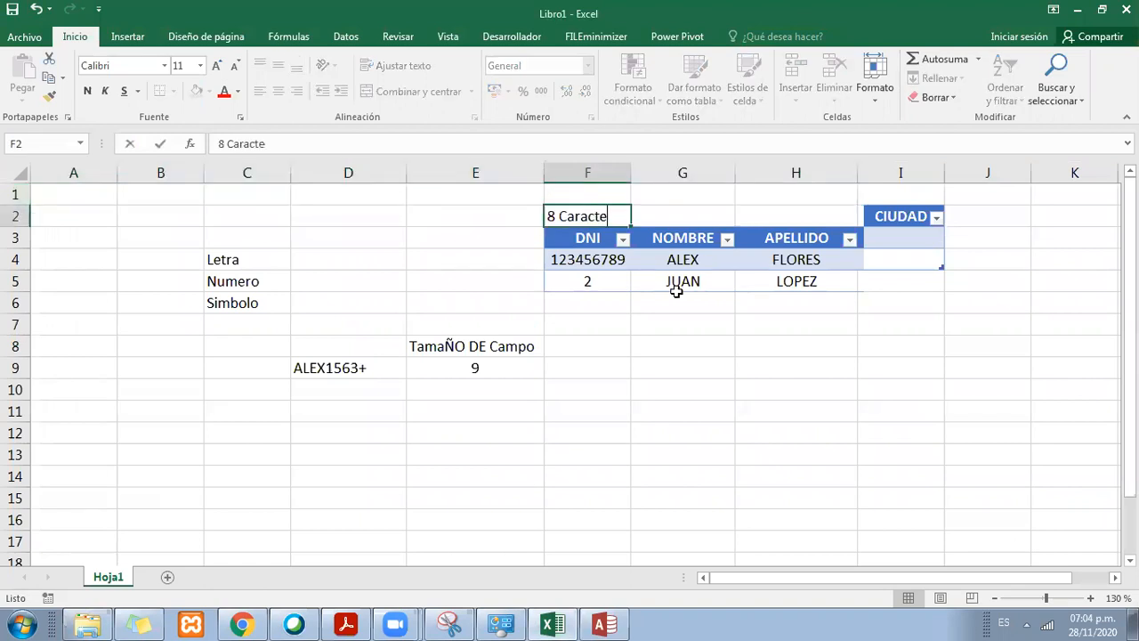
pyautogui.write('res')
pyautogui.press('Return')
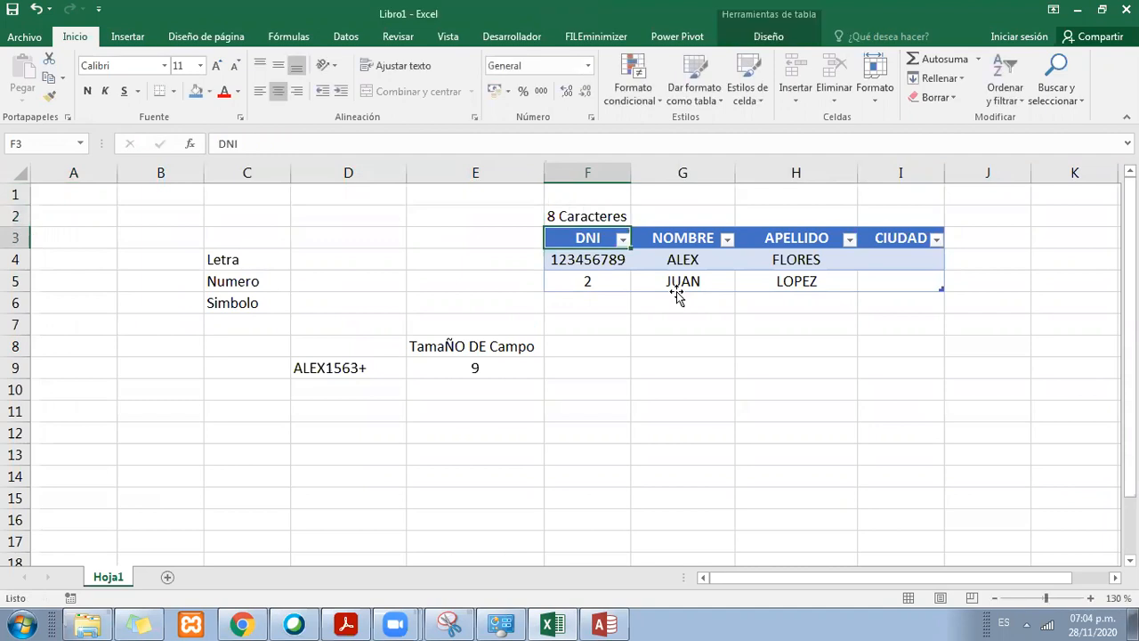
pyautogui.press('Up')
pyautogui.press('Right')
pyautogui.moveTo(631, 176); pyautogui.dragTo(653, 174)
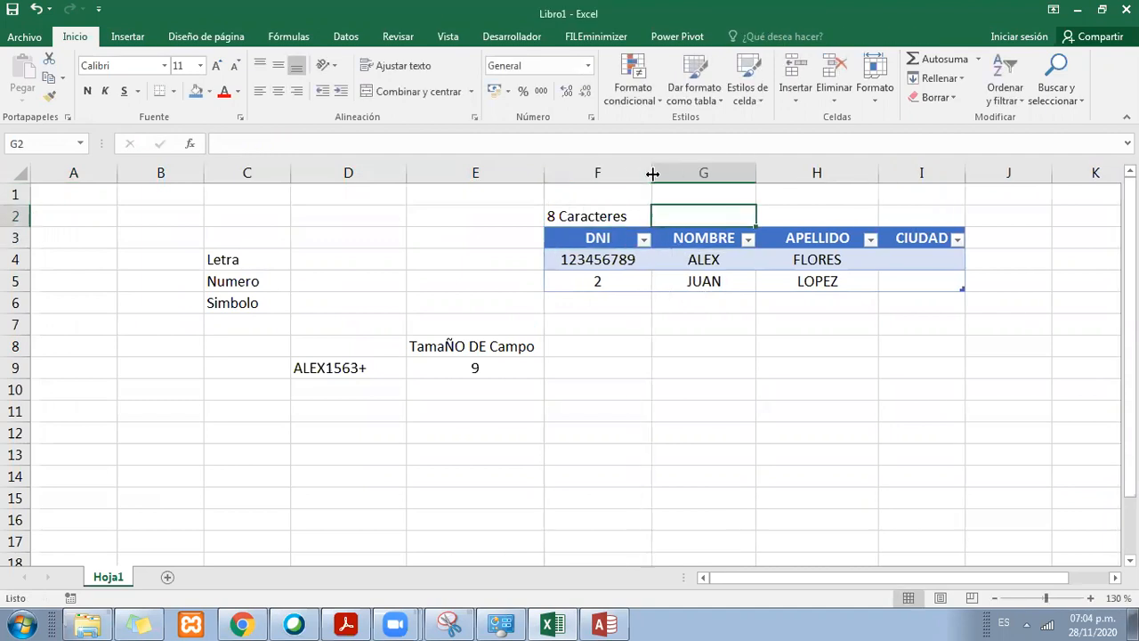
# Step: Format column F with a red fill and bold white text, and widen it further
pyautogui.click(616, 173)
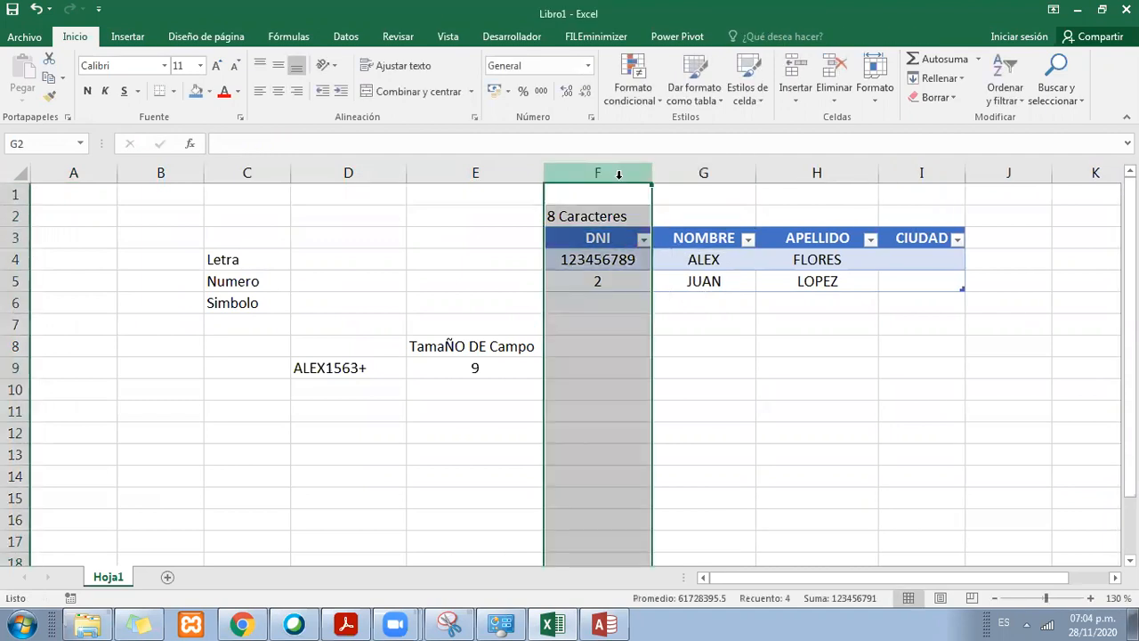
pyautogui.click(209, 90)
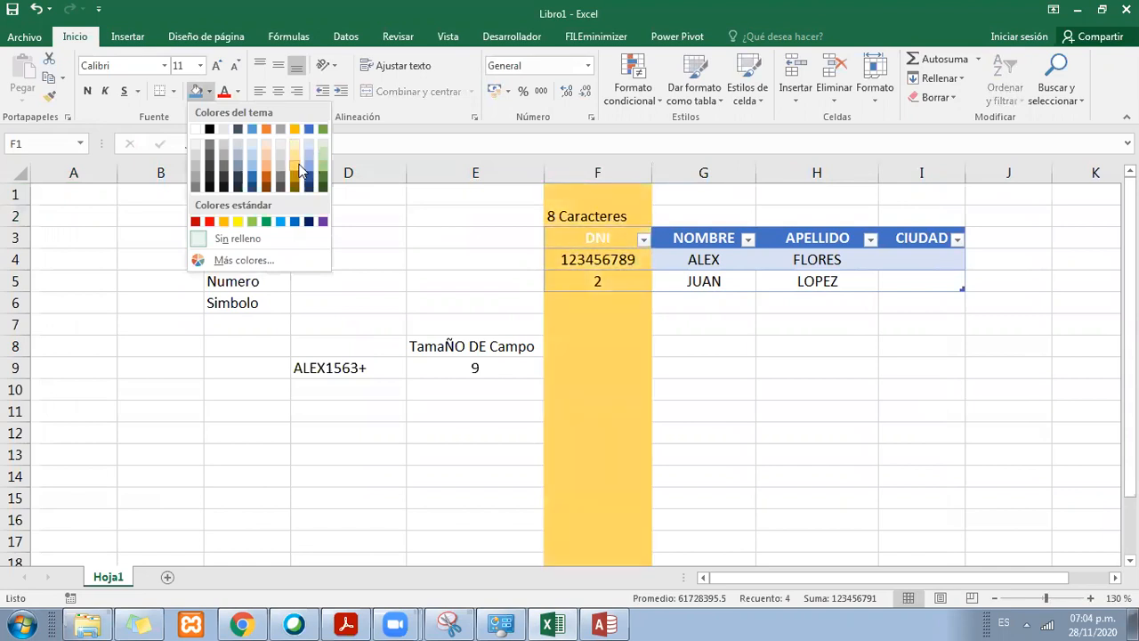
pyautogui.click(210, 222)
pyautogui.click(238, 91)
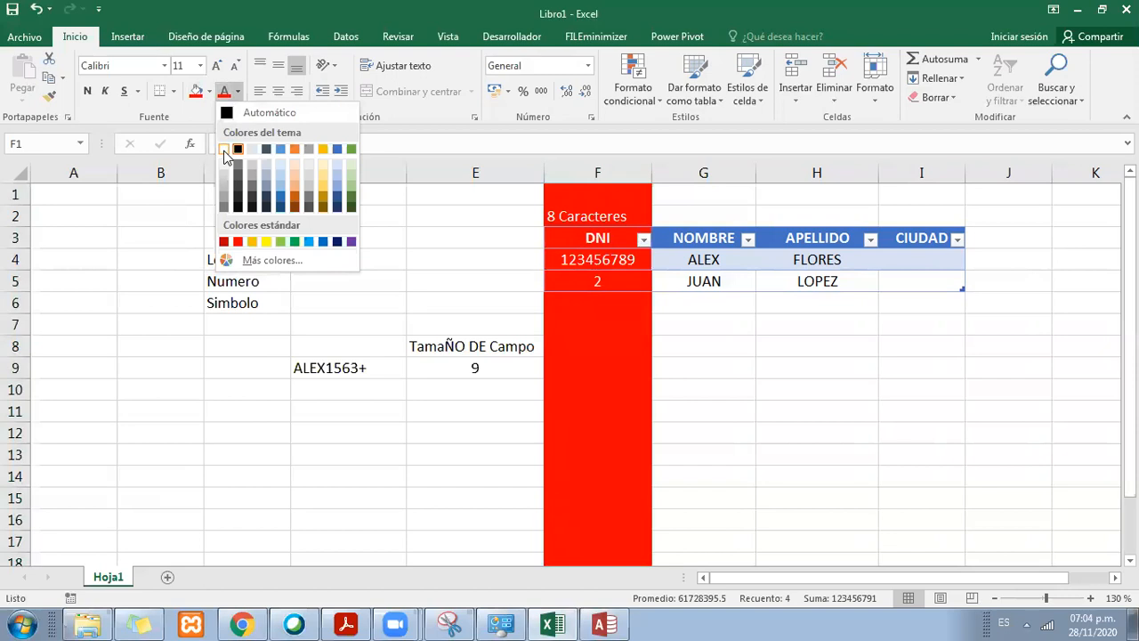
pyautogui.click(224, 150)
pyautogui.click(89, 92)
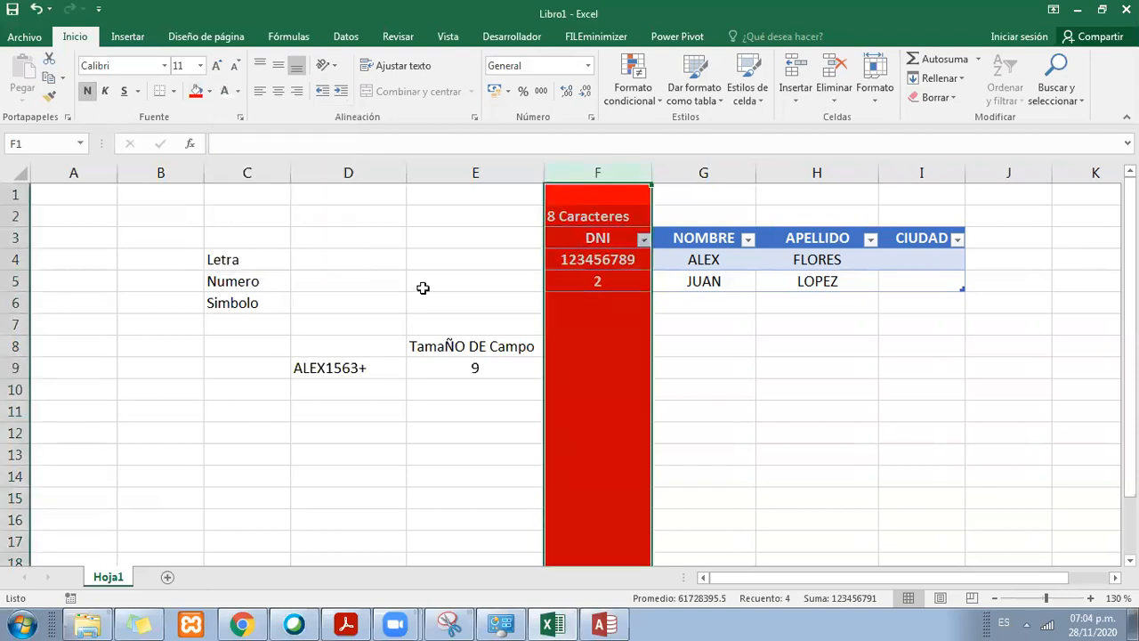
pyautogui.click(636, 367)
pyautogui.moveTo(652, 172); pyautogui.dragTo(675, 164)
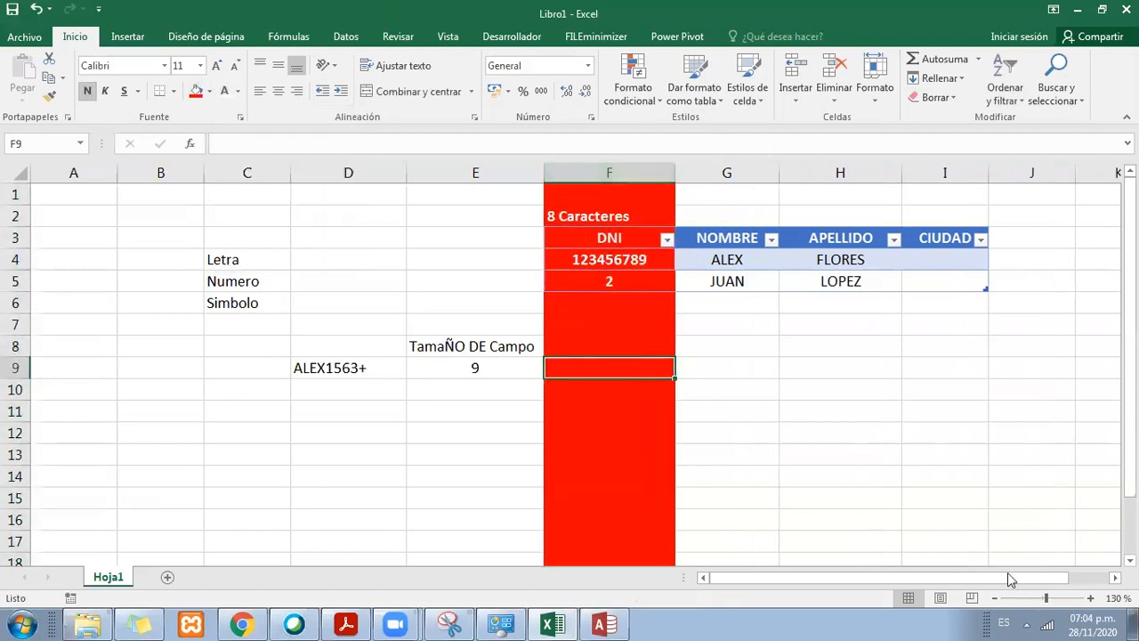
# Step: Center the 8 Caracteres label in cell F2
pyautogui.click(1090, 598)
pyautogui.click(1091, 598)
pyautogui.click(1090, 598)
pyautogui.click(1091, 598)
pyautogui.moveTo(915, 581); pyautogui.dragTo(975, 581)
pyautogui.click(553, 234)
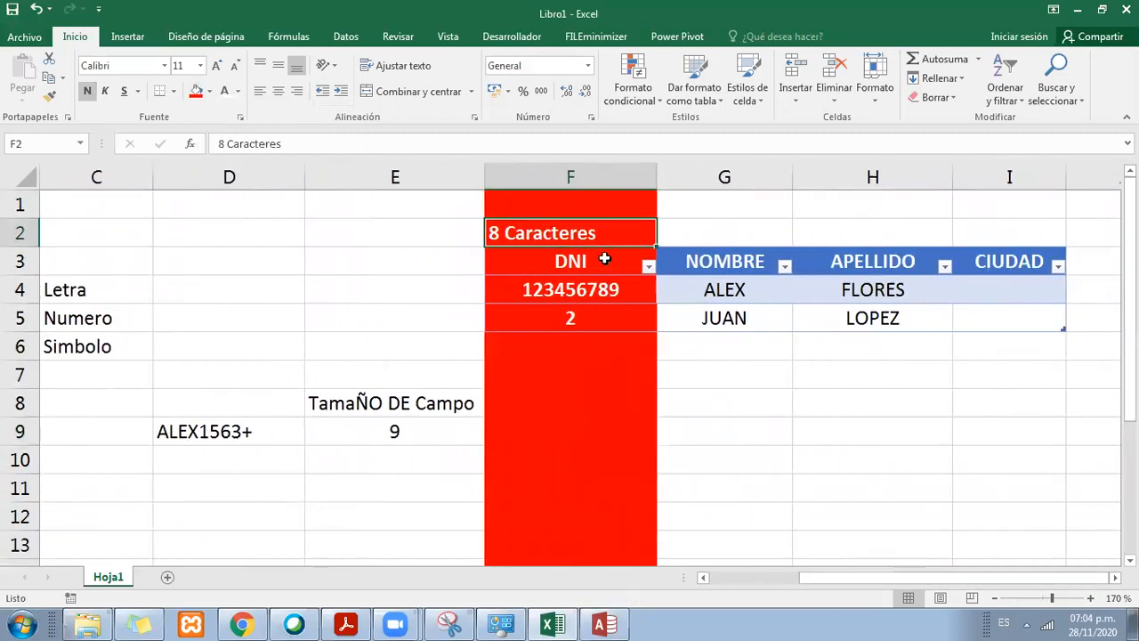
pyautogui.click(275, 91)
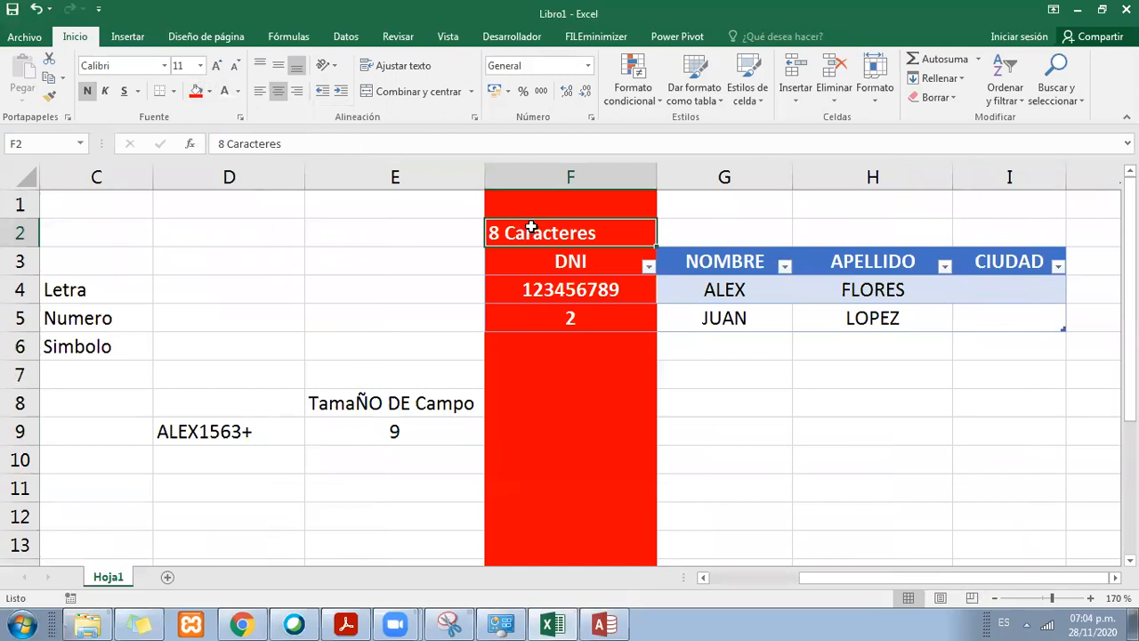
# Step: Clear the two sample values under the DNI header in F4 and F5
pyautogui.click(583, 290)
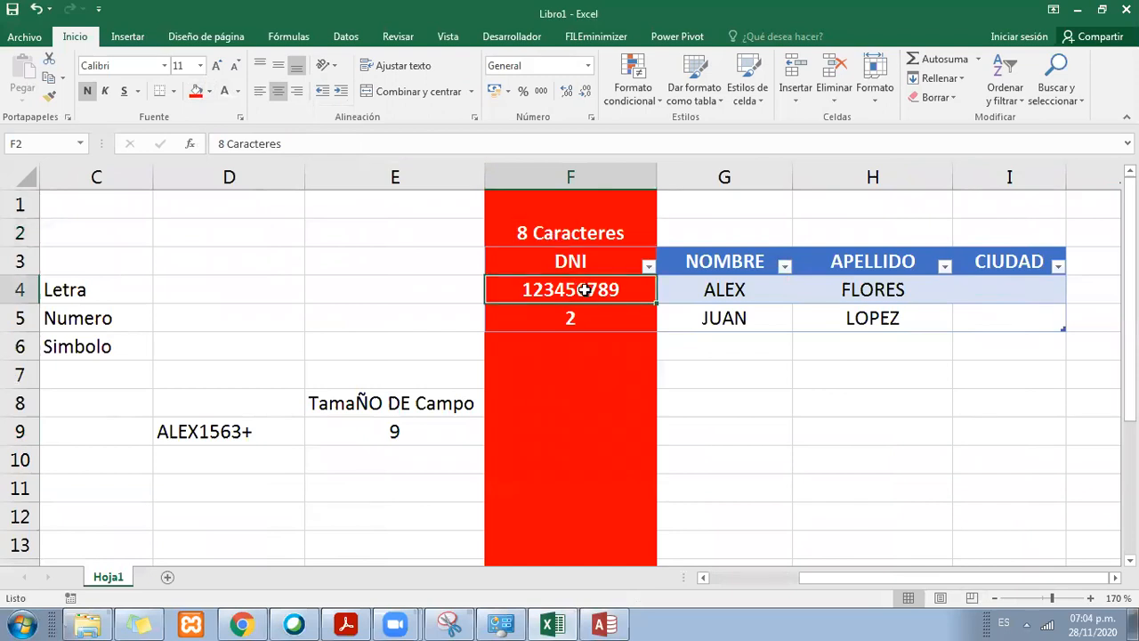
pyautogui.press('Delete')
pyautogui.press('Down')
pyautogui.press('Delete')
pyautogui.press('Up')
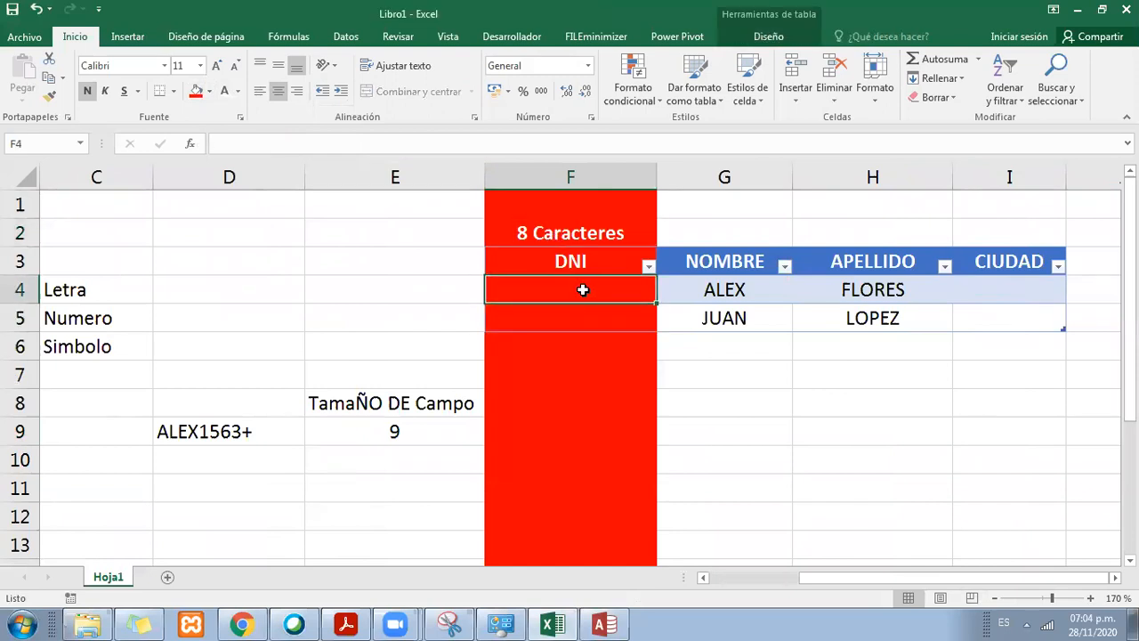
pyautogui.write('123')
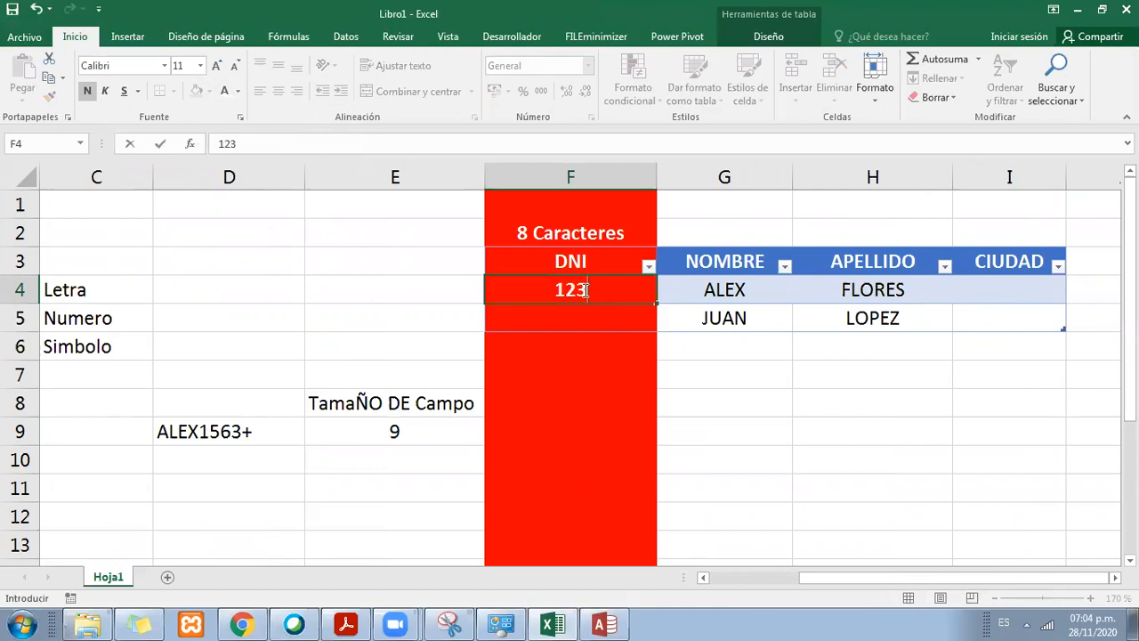
pyautogui.write('45678')
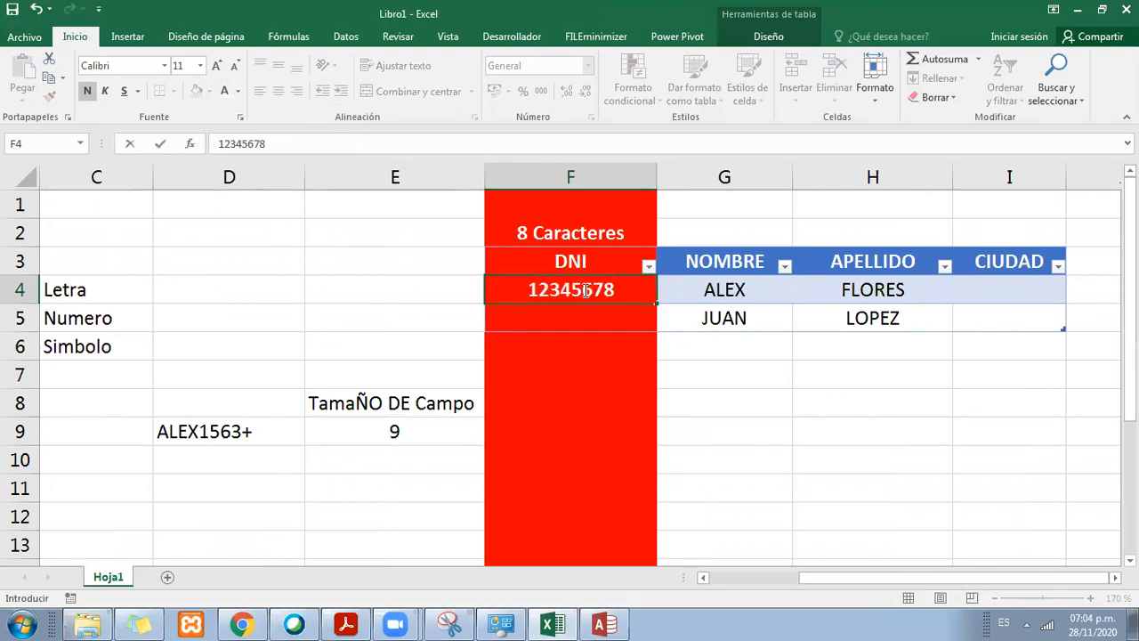
pyautogui.press('Escape')
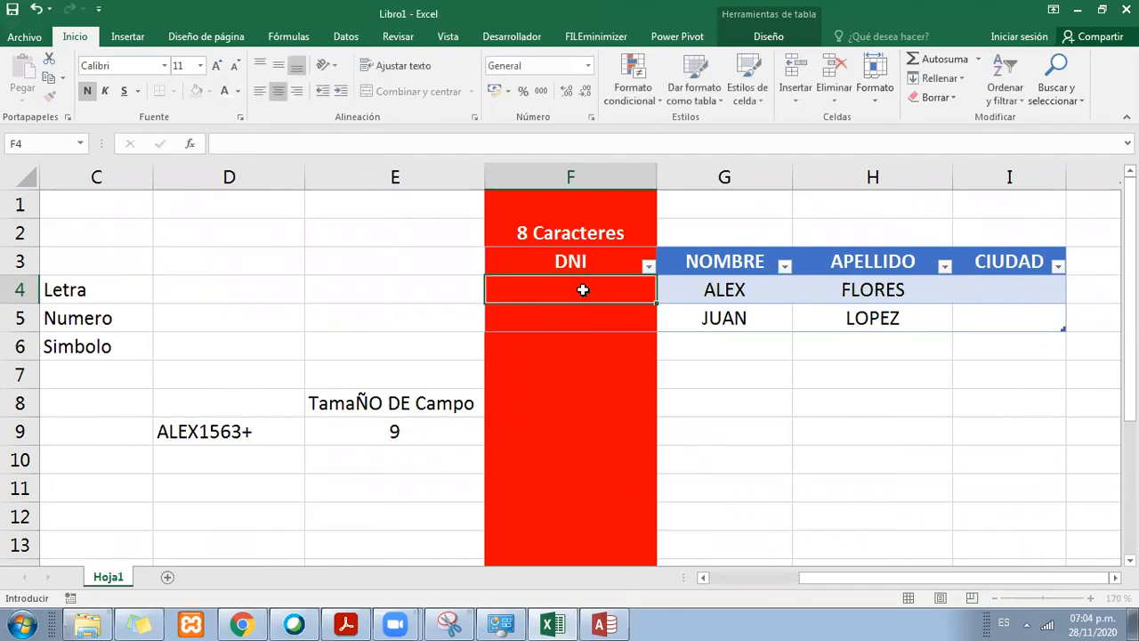
# Step: Count the characters of the DNI cell F4 with a LARGO formula in E4 and center the result
pyautogui.press('Left')
pyautogui.write('=largo')
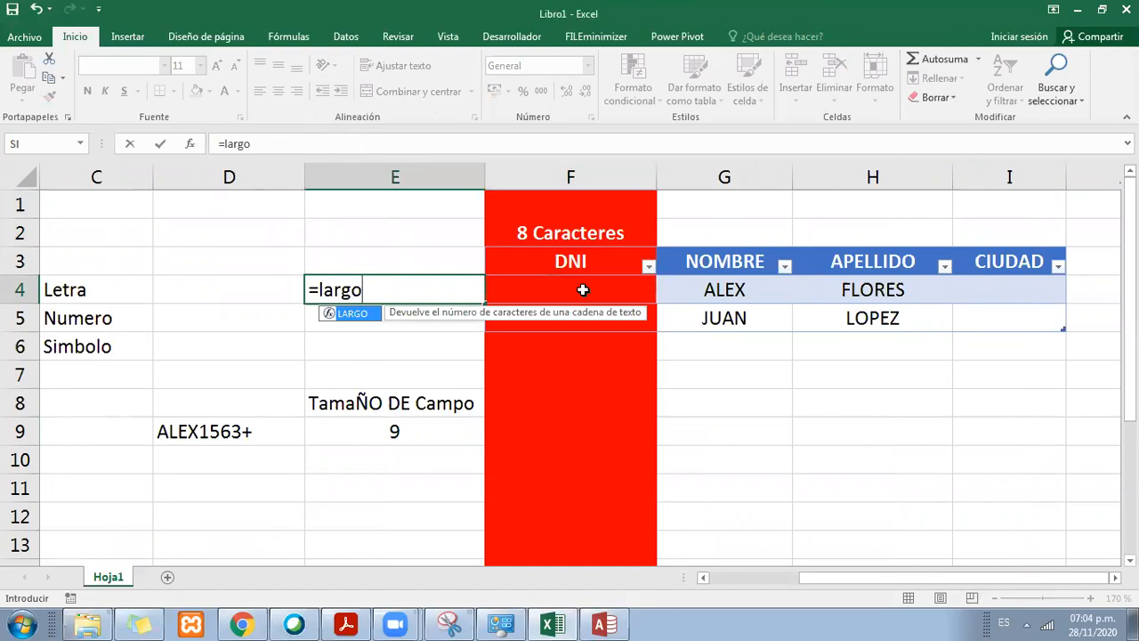
pyautogui.doubleClick(368, 320)
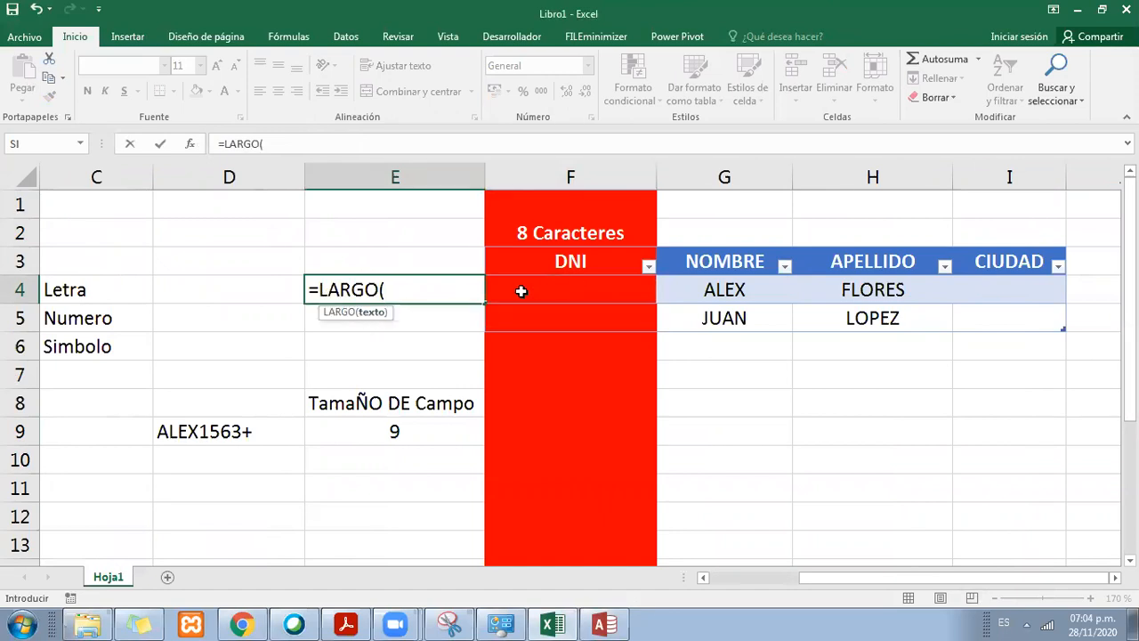
pyautogui.click(552, 289)
pyautogui.press('Return')
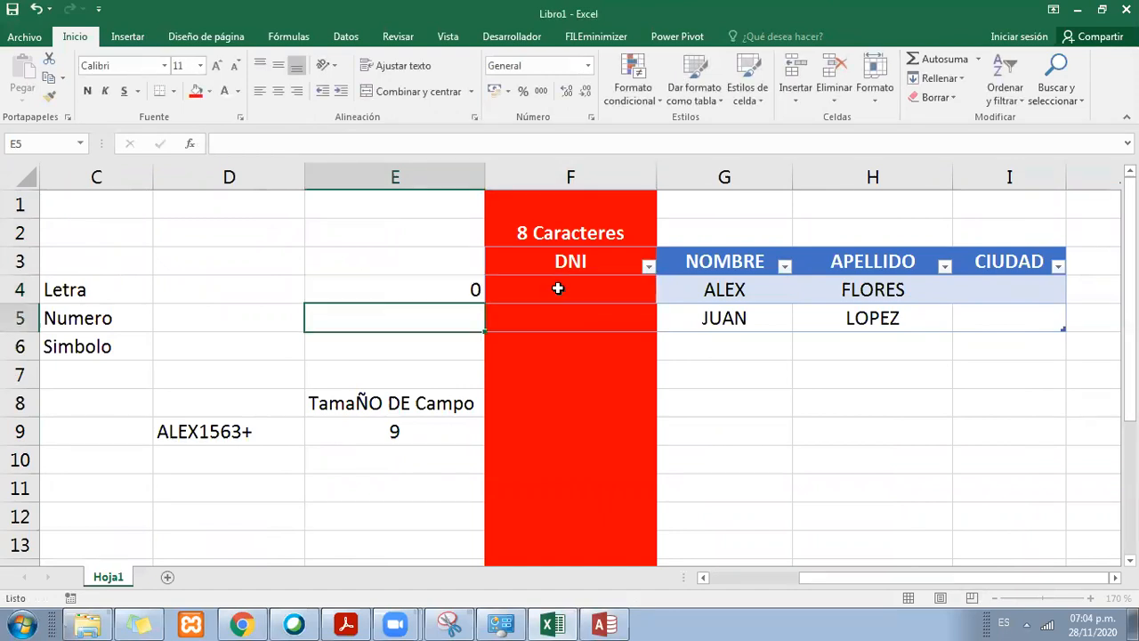
pyautogui.click(558, 289)
pyautogui.click(464, 291)
pyautogui.click(278, 91)
# Step: Enter the label Numero de Caracteres in E3 and widen column E to fit it
pyautogui.click(385, 254)
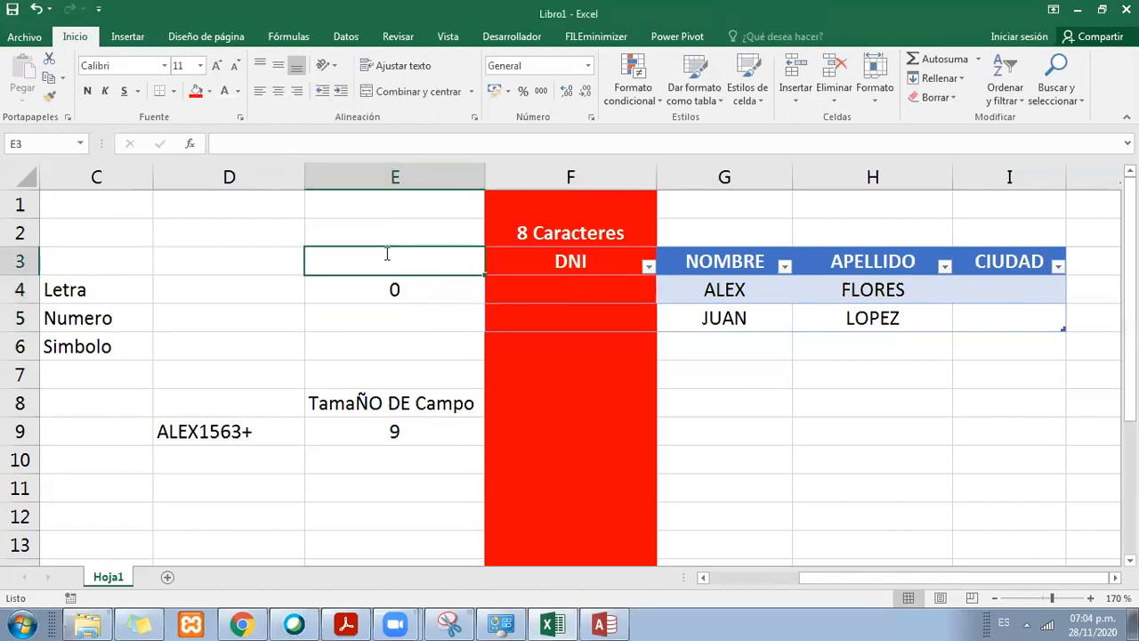
pyautogui.write('Numer')
pyautogui.press('BackSpace')
pyautogui.write('mero de')
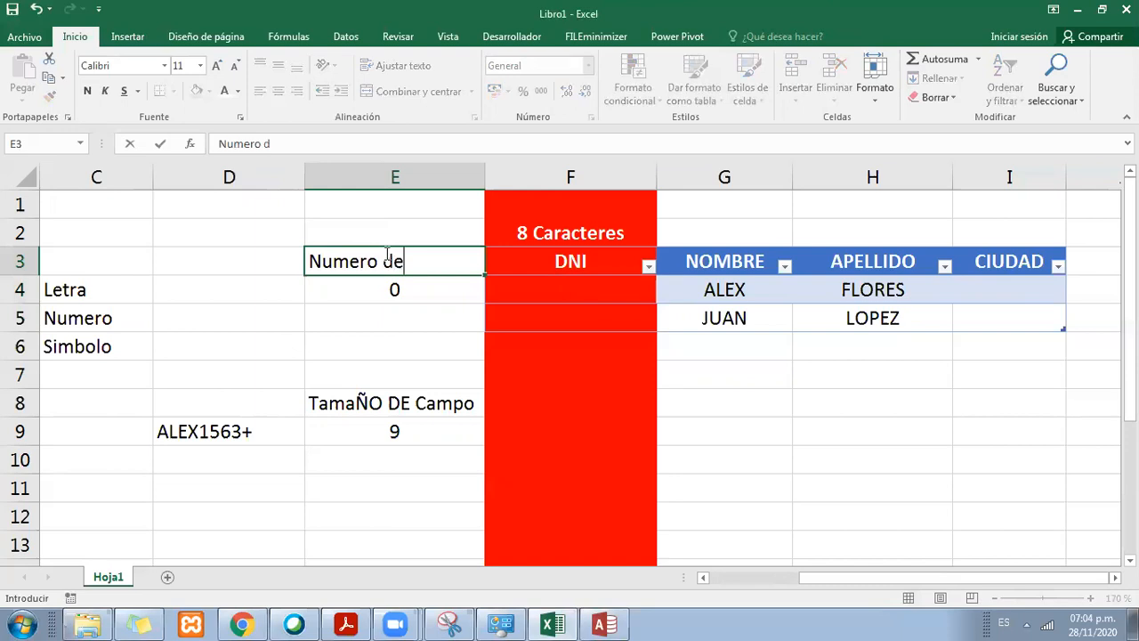
pyautogui.write(' Caracteres')
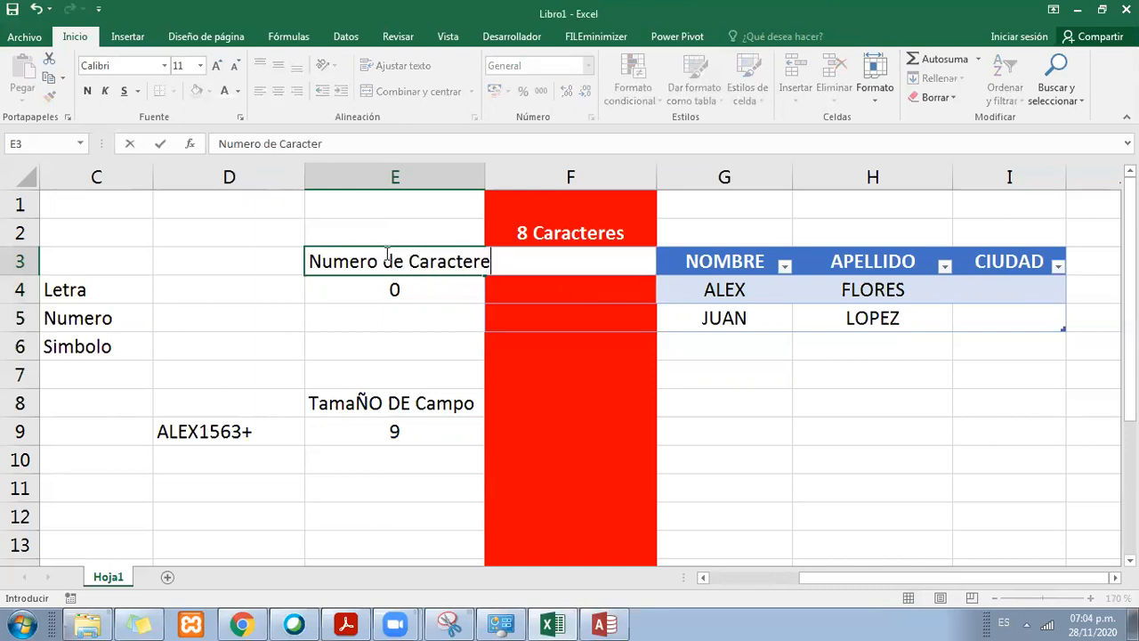
pyautogui.press('Return')
pyautogui.moveTo(486, 169); pyautogui.dragTo(523, 170)
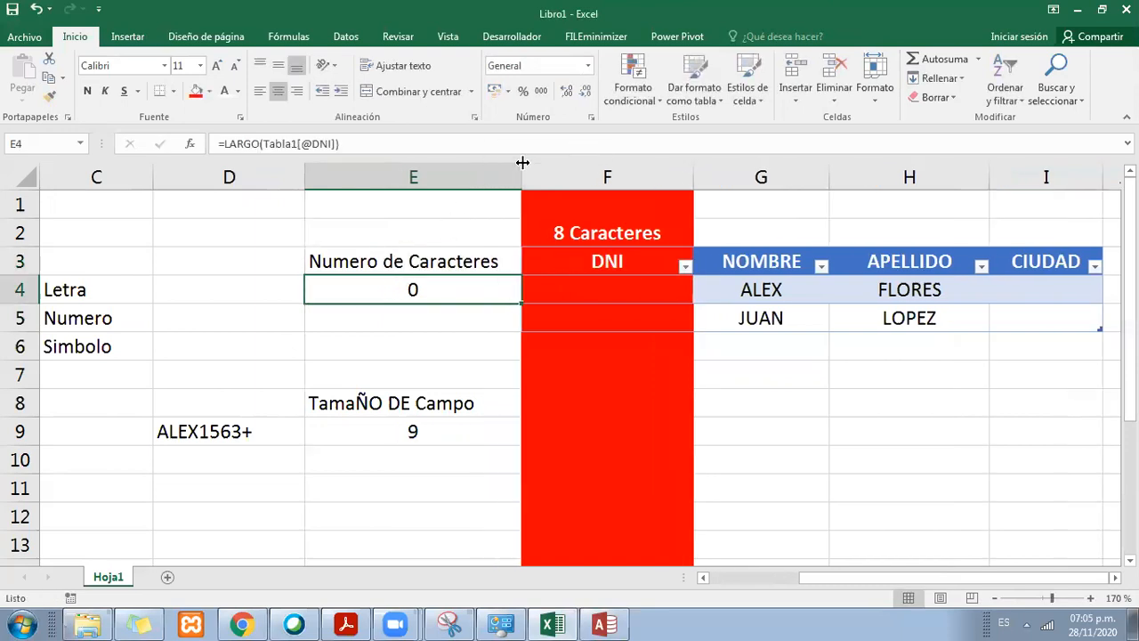
pyautogui.click(540, 258)
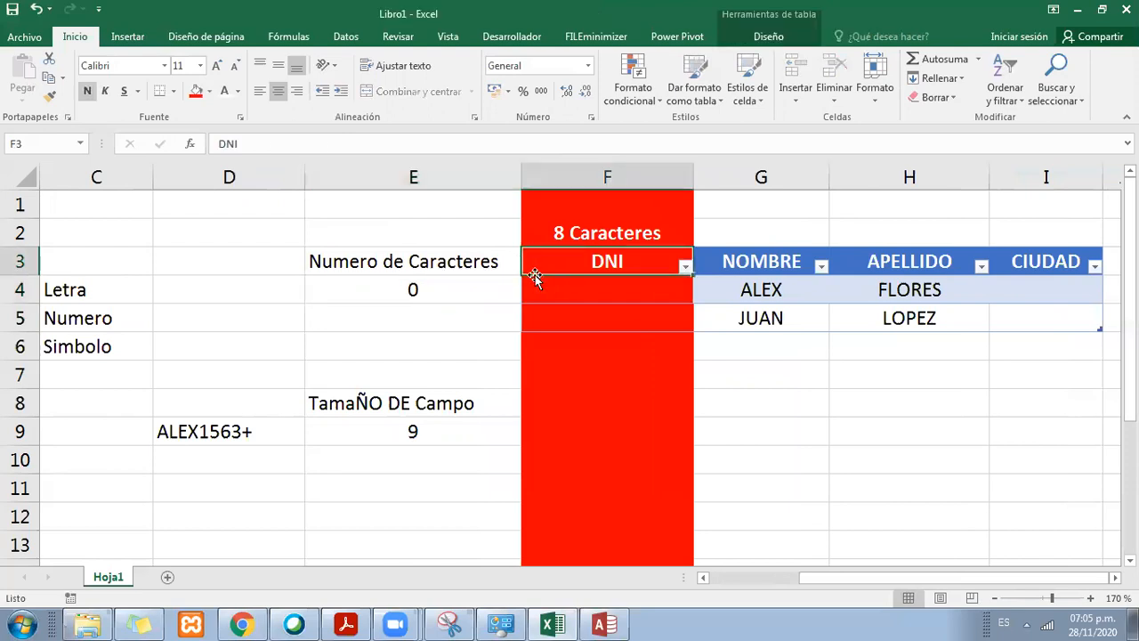
# Step: Clear the TamaÑO DE Campo example, including its sample text and count, from D8:E9
pyautogui.moveTo(363, 402); pyautogui.dragTo(76, 292)
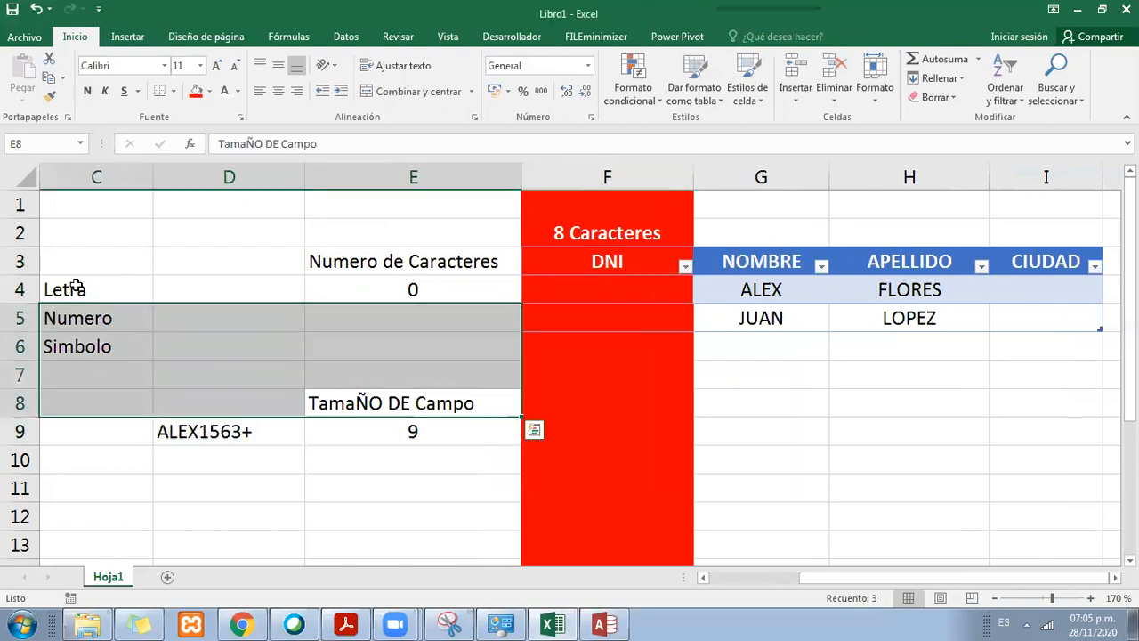
pyautogui.click(76, 293)
pyautogui.moveTo(330, 401); pyautogui.dragTo(199, 436)
pyautogui.press('Delete')
pyautogui.click(451, 394)
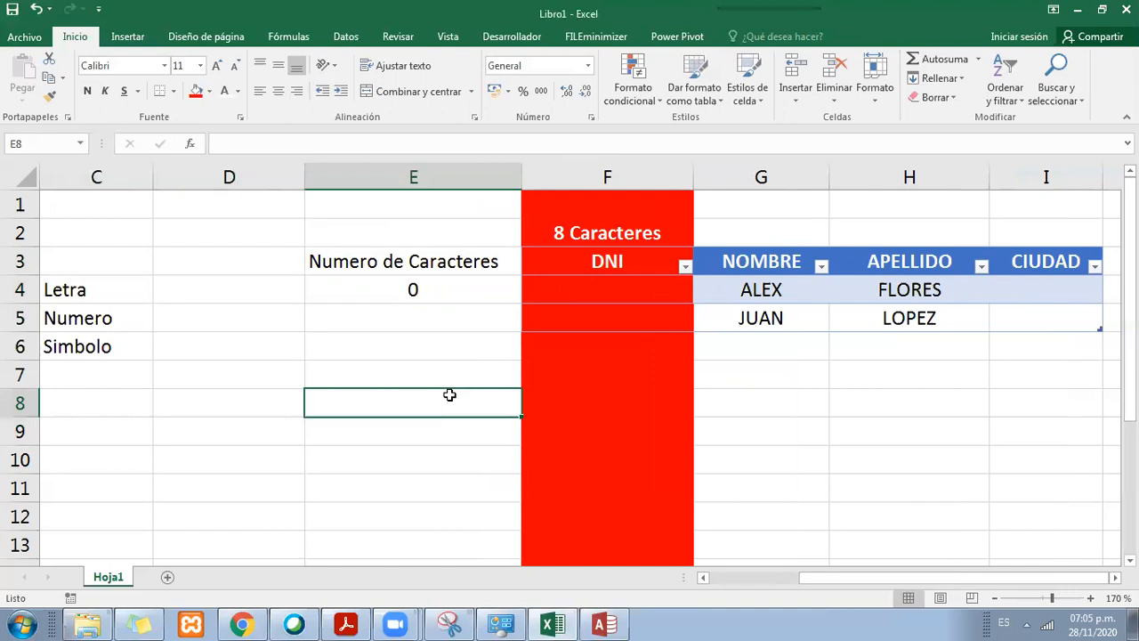
# Step: Examine the DNI header, the empty cell beneath it and the 8 Caracteres limit above it
pyautogui.click(598, 260)
pyautogui.click(610, 249)
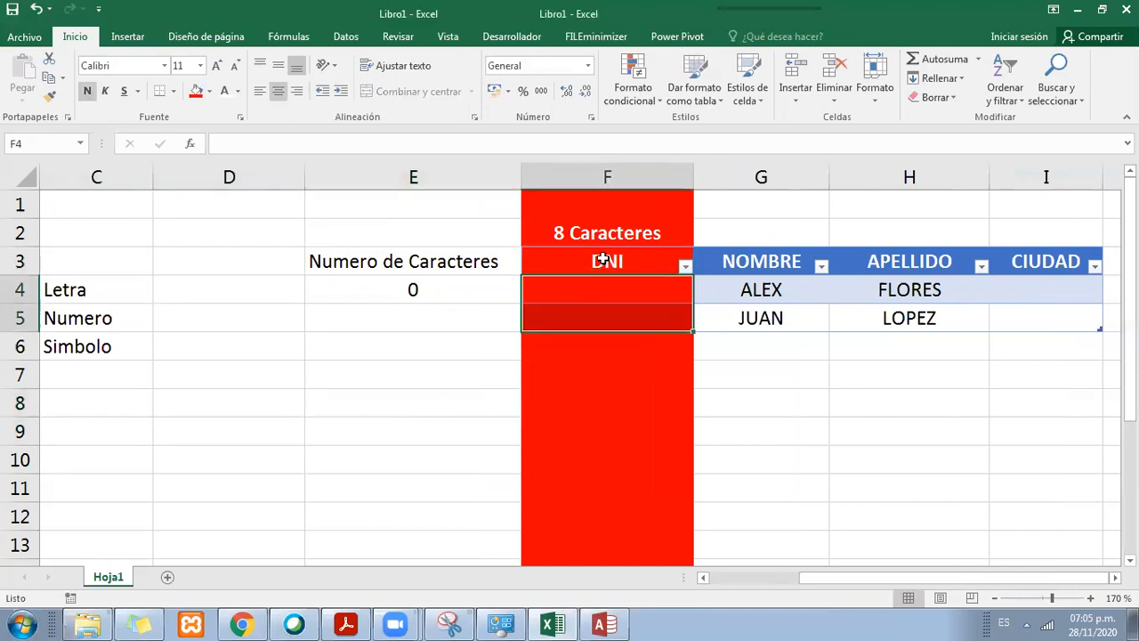
pyautogui.click(594, 259)
pyautogui.click(614, 293)
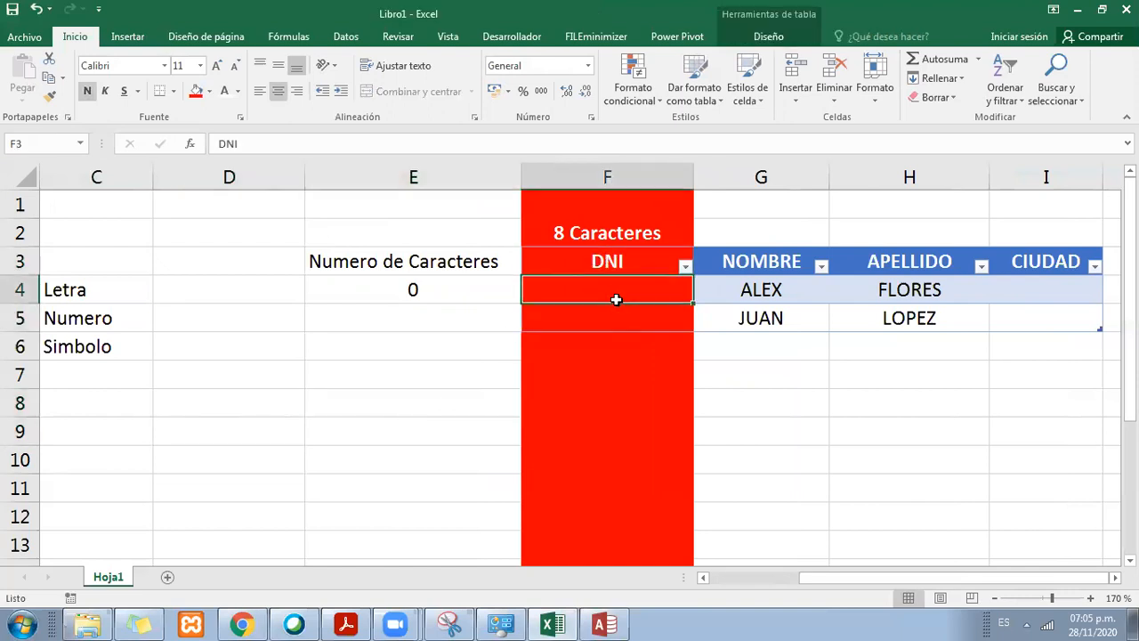
pyautogui.click(616, 265)
pyautogui.click(616, 292)
pyautogui.click(606, 233)
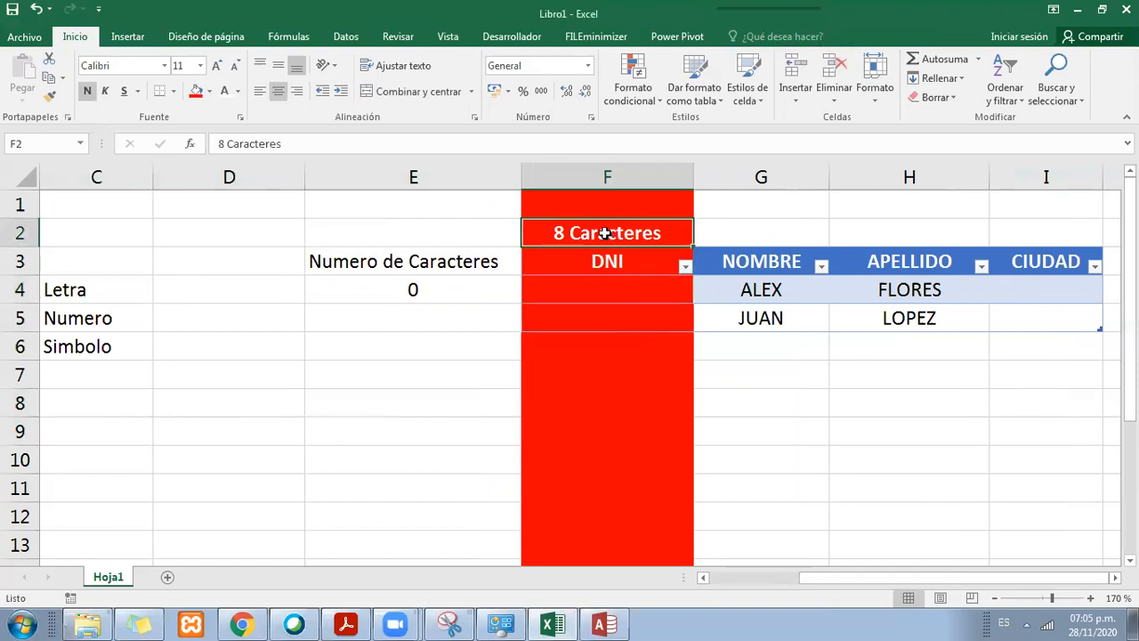
pyautogui.click(583, 250)
pyautogui.click(582, 234)
# Step: Enter an eight-digit sample DNI in F4 and compare it with the character count in E4
pyautogui.click(611, 290)
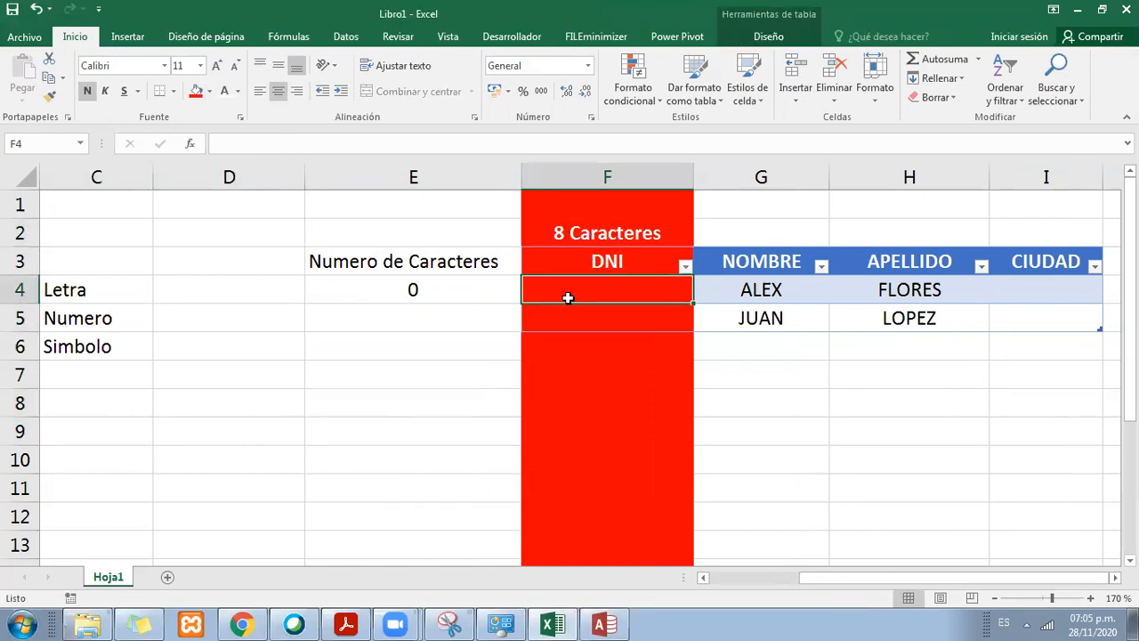
pyautogui.write('12345678')
pyautogui.press('Return')
pyautogui.click(567, 298)
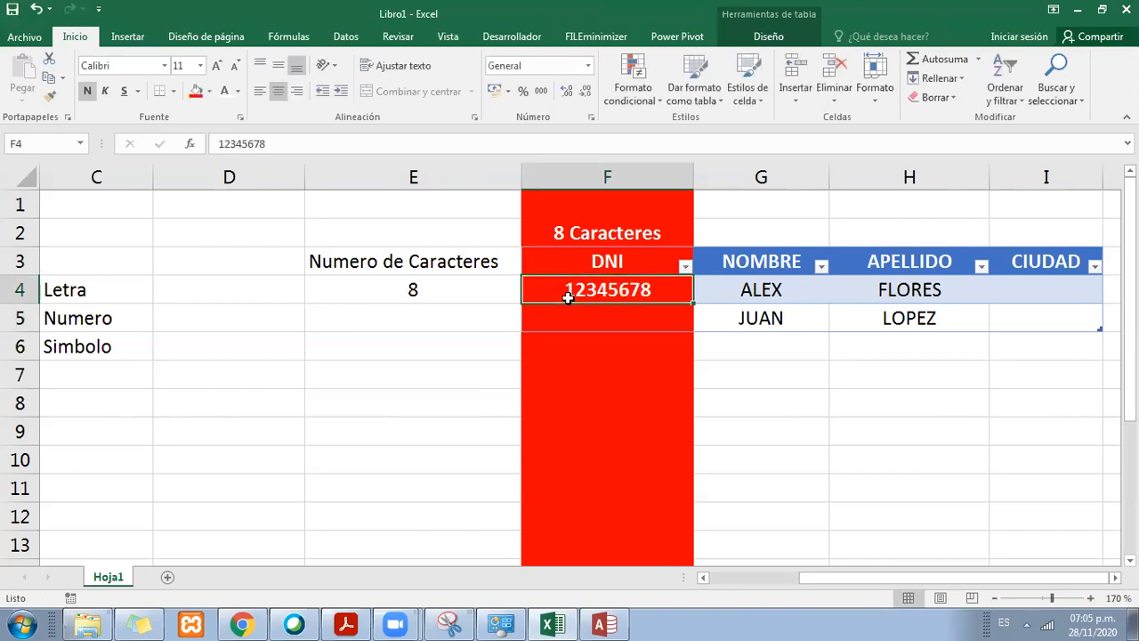
pyautogui.click(436, 291)
pyautogui.click(543, 298)
pyautogui.click(471, 297)
pyautogui.click(529, 298)
pyautogui.click(482, 297)
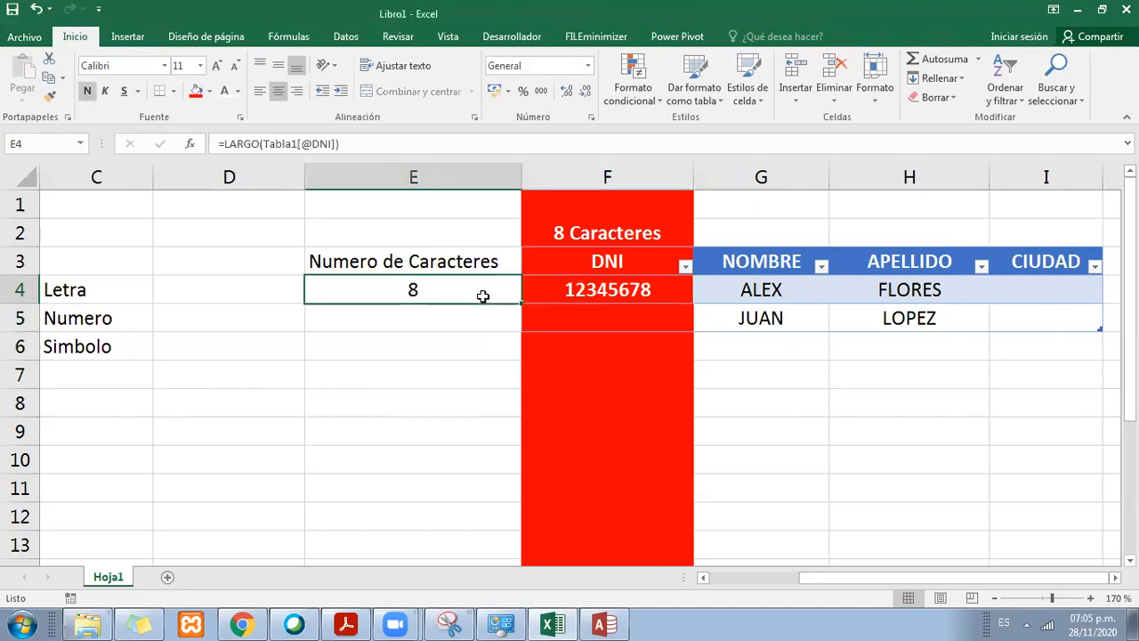
# Step: Append a ninth digit, 4, to the sample DNI in F4 to test the character count
pyautogui.click(587, 299)
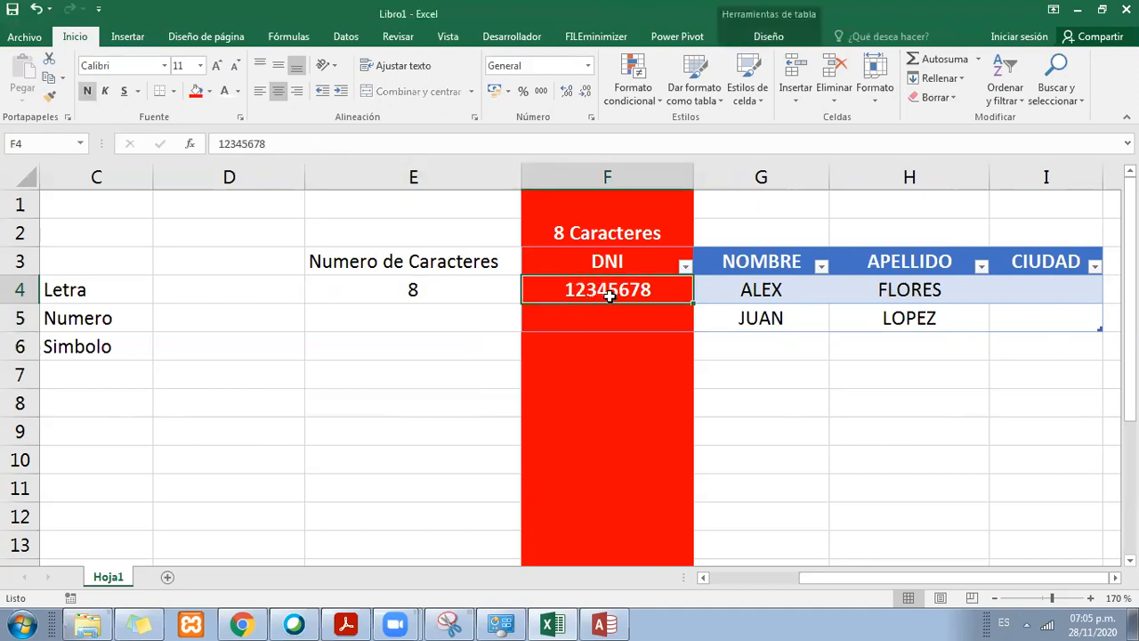
pyautogui.doubleClick(582, 143)
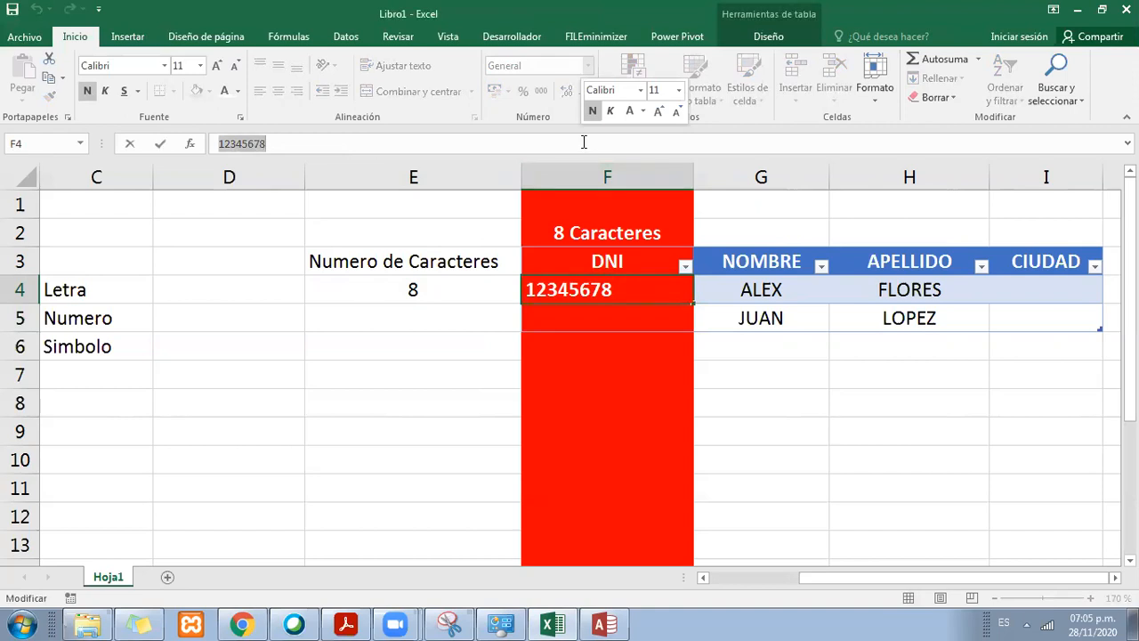
pyautogui.click(582, 144)
pyautogui.write('4')
pyautogui.click(612, 374)
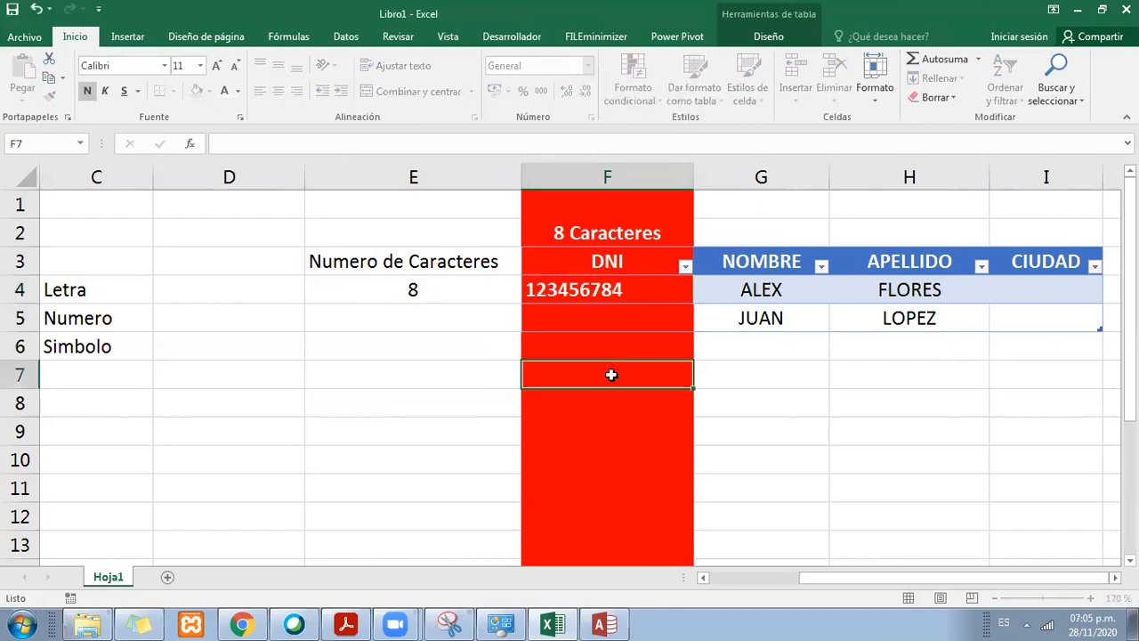
pyautogui.click(610, 293)
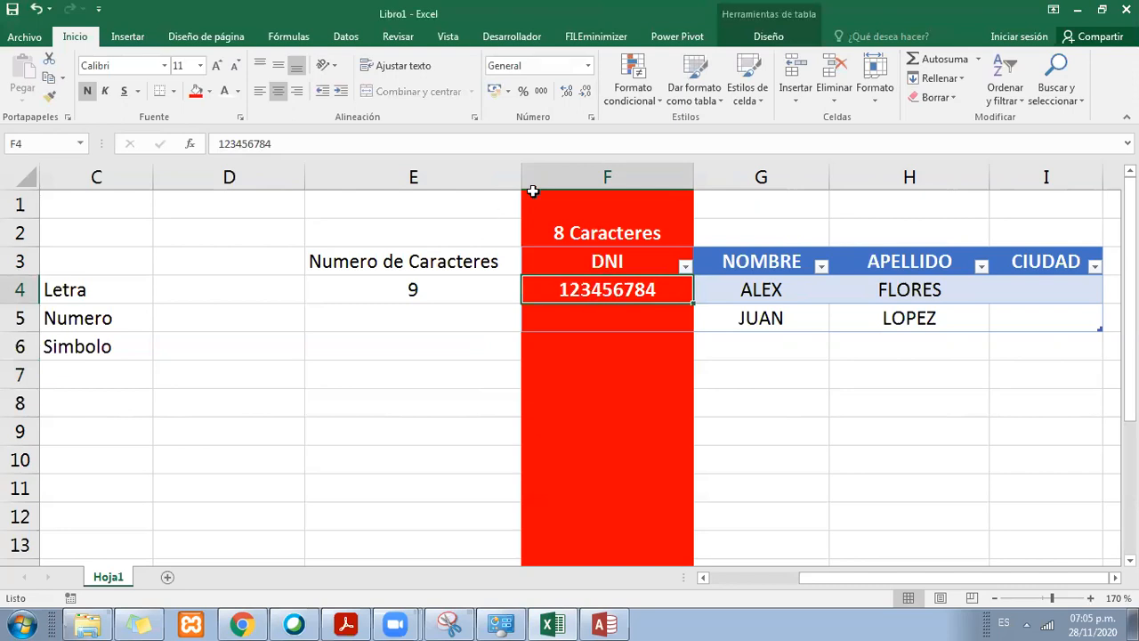
# Step: Remove the extra last digit from the sample DNI in F4
pyautogui.click(470, 148)
pyautogui.press('BackSpace')
pyautogui.press('Return')
pyautogui.click(607, 291)
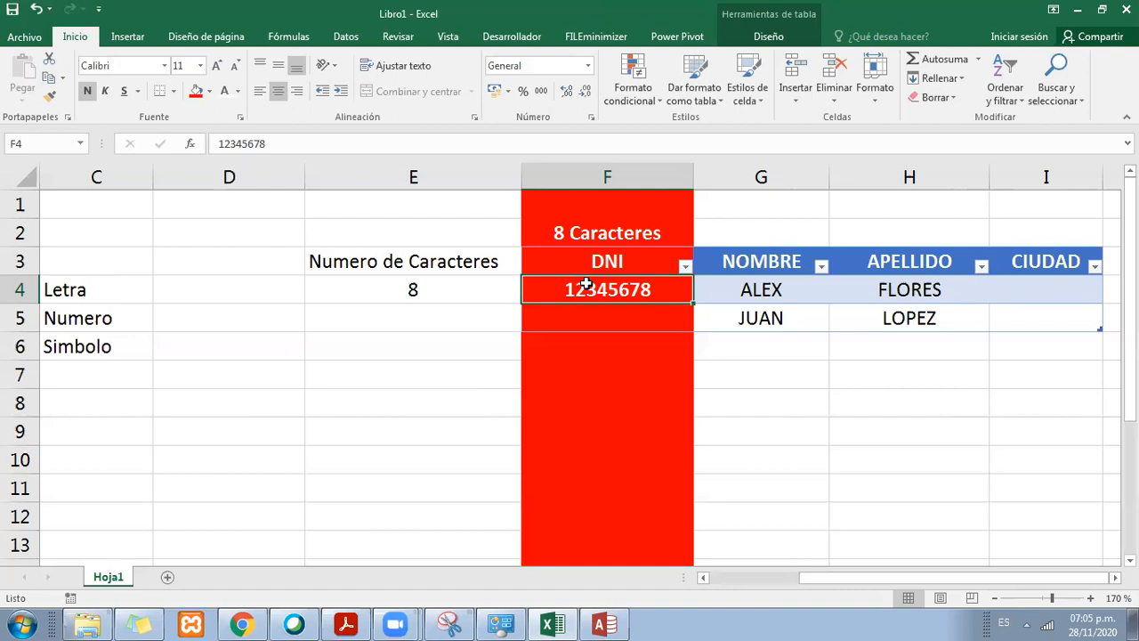
# Step: Clear the second contact's data from F5:H5 in the table
pyautogui.click(587, 318)
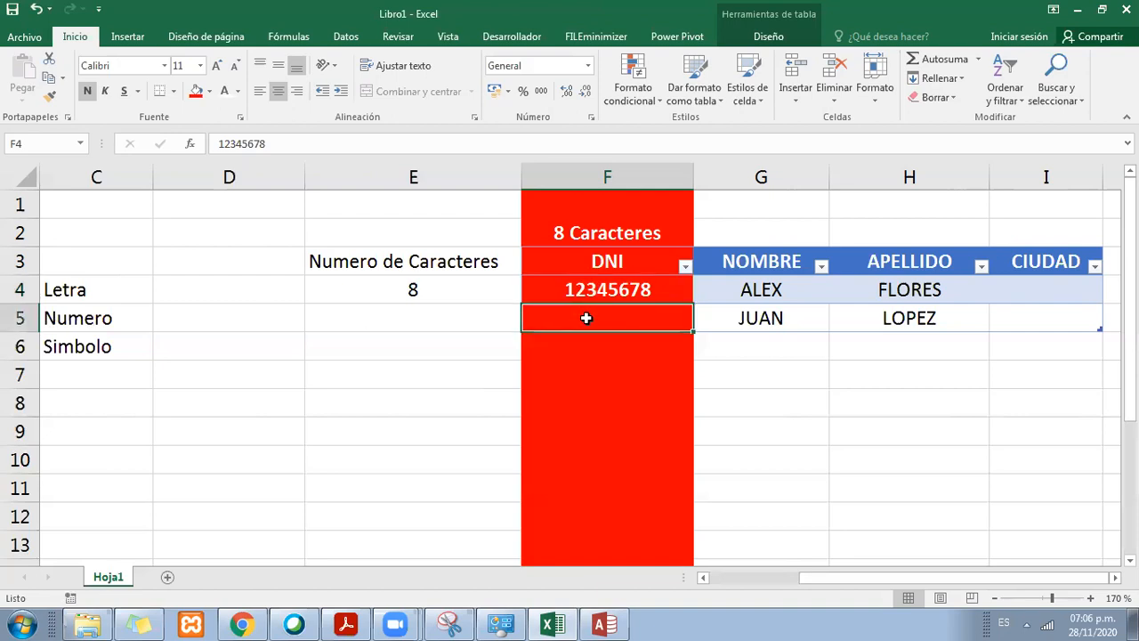
pyautogui.moveTo(587, 318); pyautogui.dragTo(845, 321)
pyautogui.press('Delete')
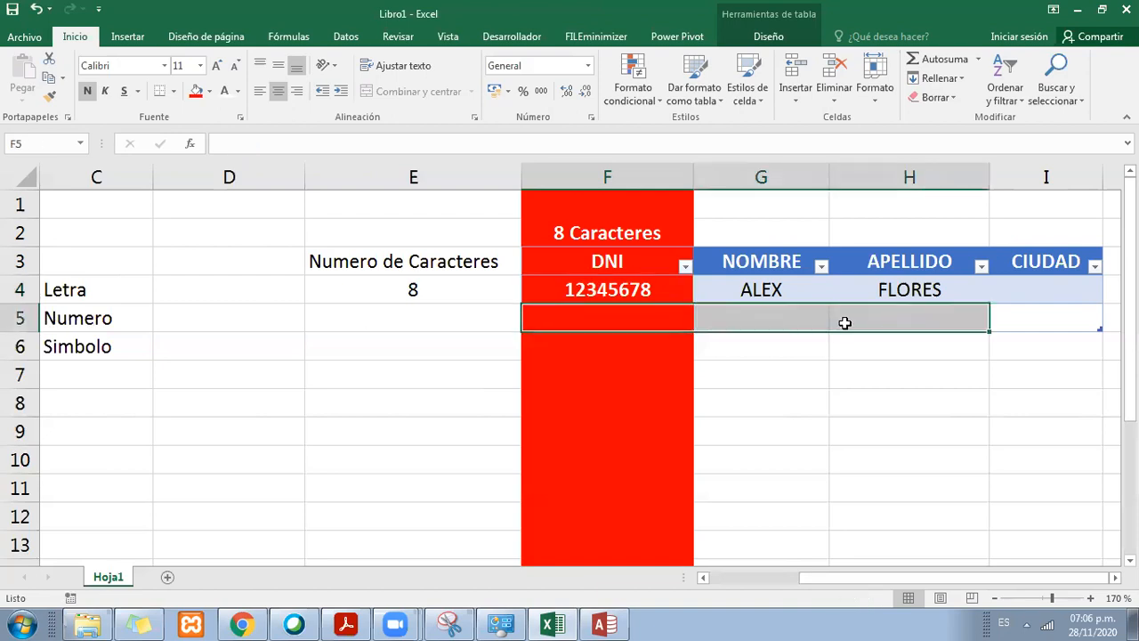
pyautogui.click(644, 297)
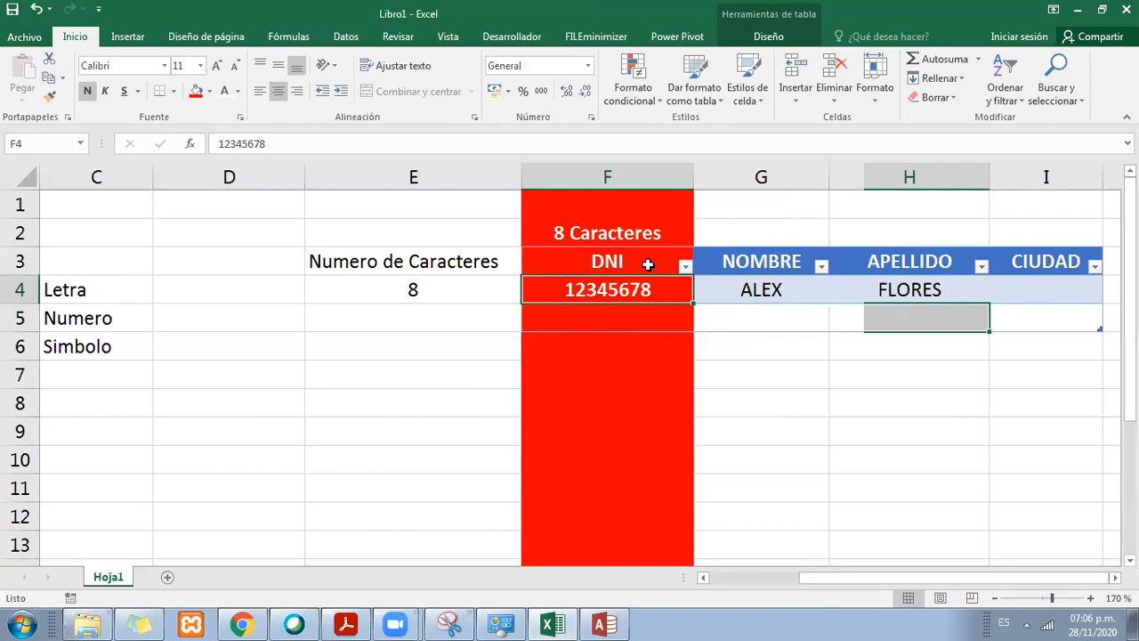
pyautogui.press('Left')
pyautogui.press('Right')
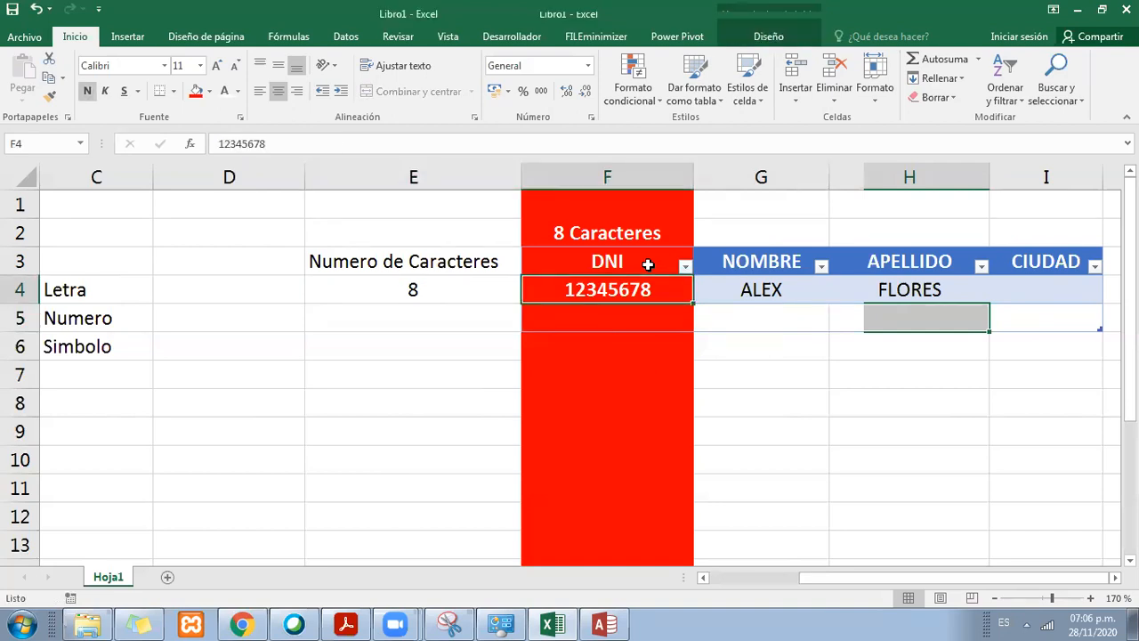
pyautogui.click(595, 227)
pyautogui.click(592, 262)
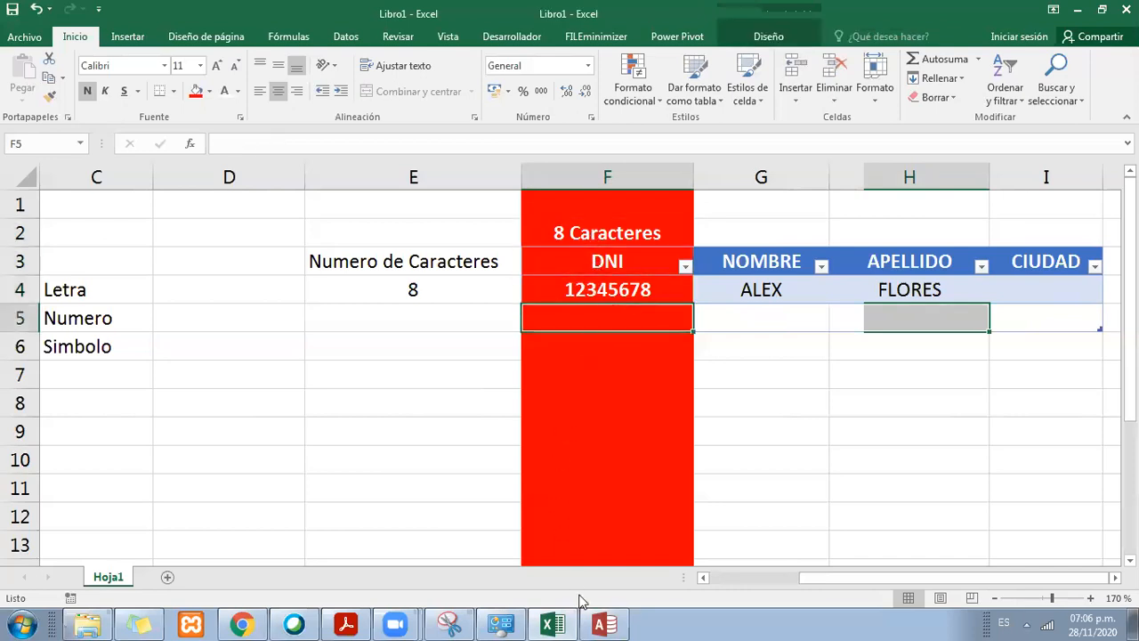
# Step: Switch to Access to check the DNI field's data type in the Contactos table, and return to the sample DNI in Excel
pyautogui.click(604, 625)
pyautogui.click(420, 173)
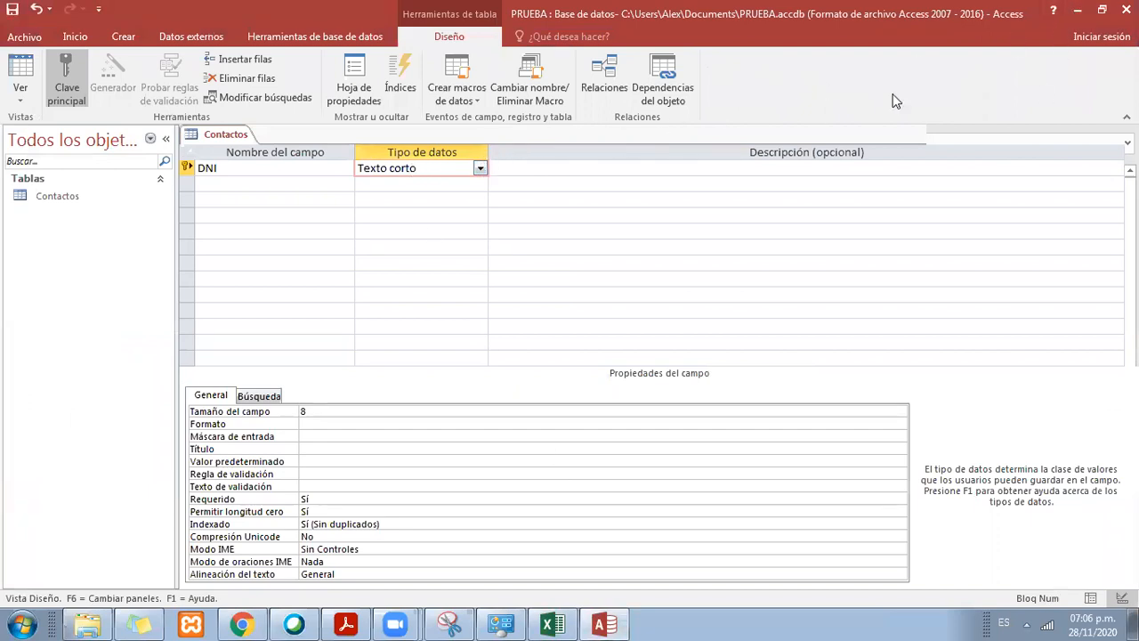
pyautogui.click(1076, 9)
pyautogui.click(588, 285)
pyautogui.click(602, 312)
pyautogui.click(607, 304)
pyautogui.click(495, 372)
pyautogui.click(595, 303)
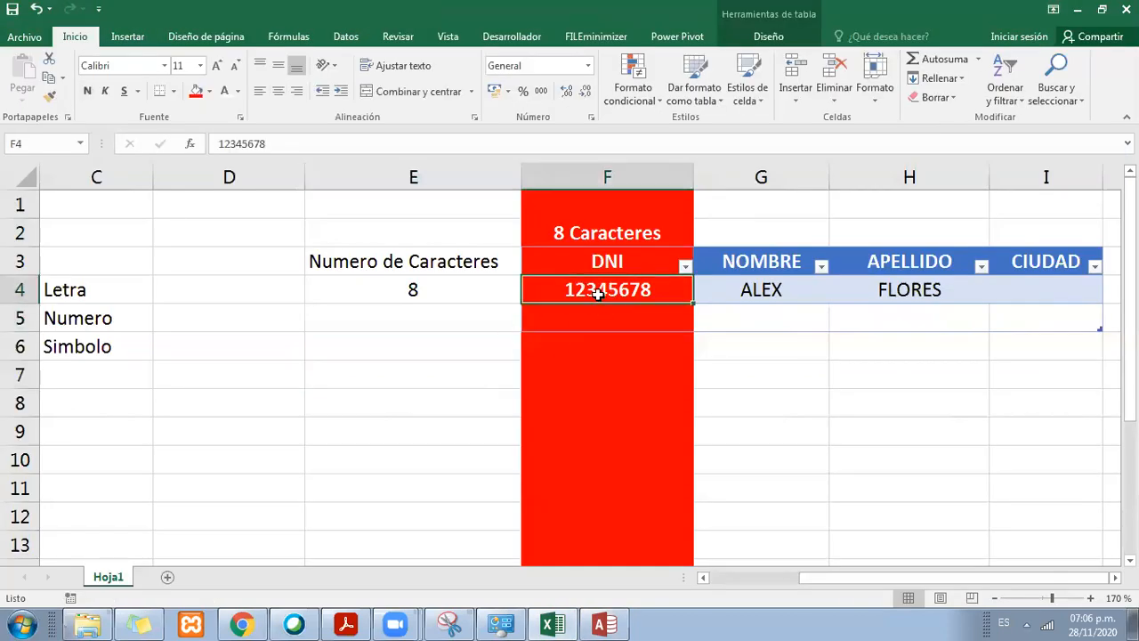
# Step: Enter the text Numero in cell E6
pyautogui.click(415, 368)
pyautogui.click(356, 357)
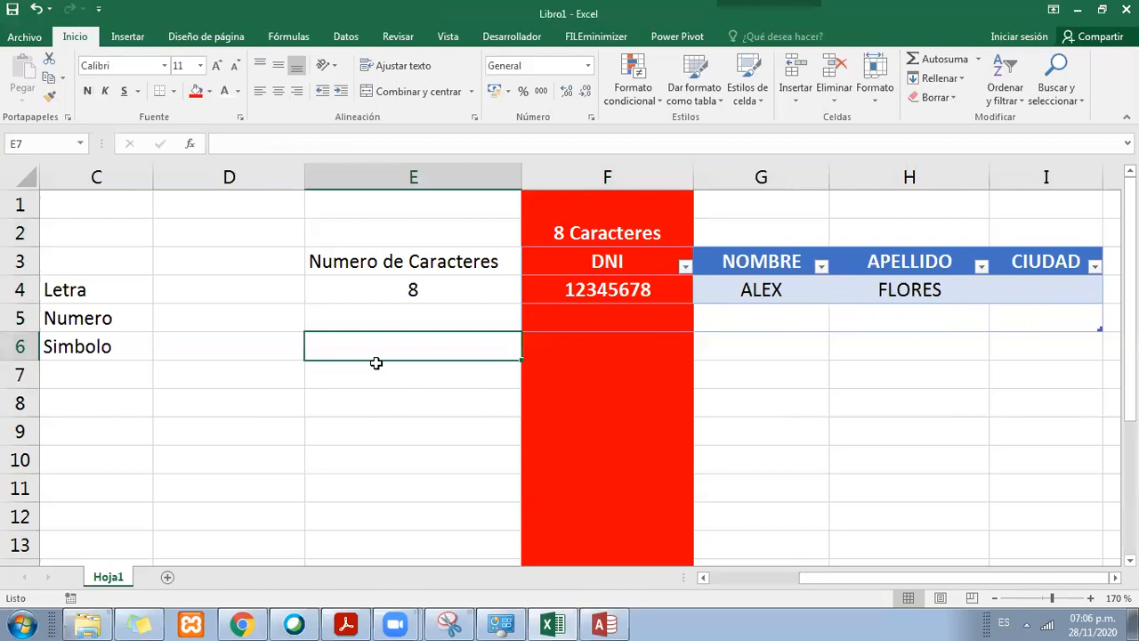
pyautogui.write('numer')
pyautogui.press('BackSpace')
pyautogui.press('BackSpace')
pyautogui.press('BackSpace')
pyautogui.press('BackSpace')
pyautogui.press('BackSpace')
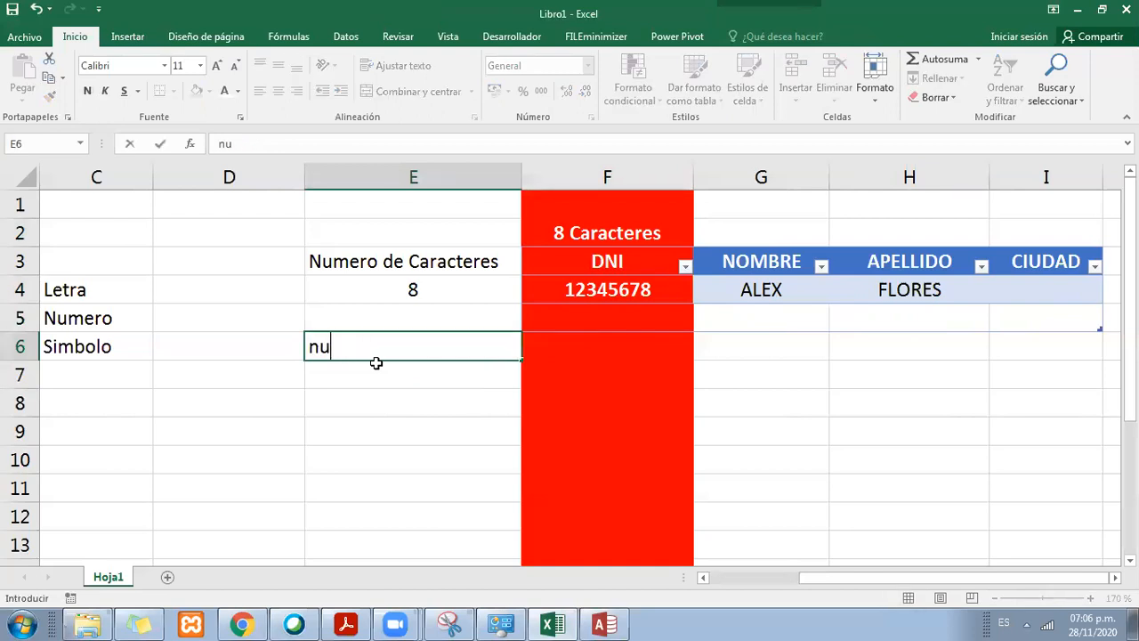
pyautogui.write('nUME')
pyautogui.press('BackSpace')
pyautogui.press('BackSpace')
pyautogui.press('BackSpace')
pyautogui.press('BackSpace')
pyautogui.write('Numero')
pyautogui.press('Return')
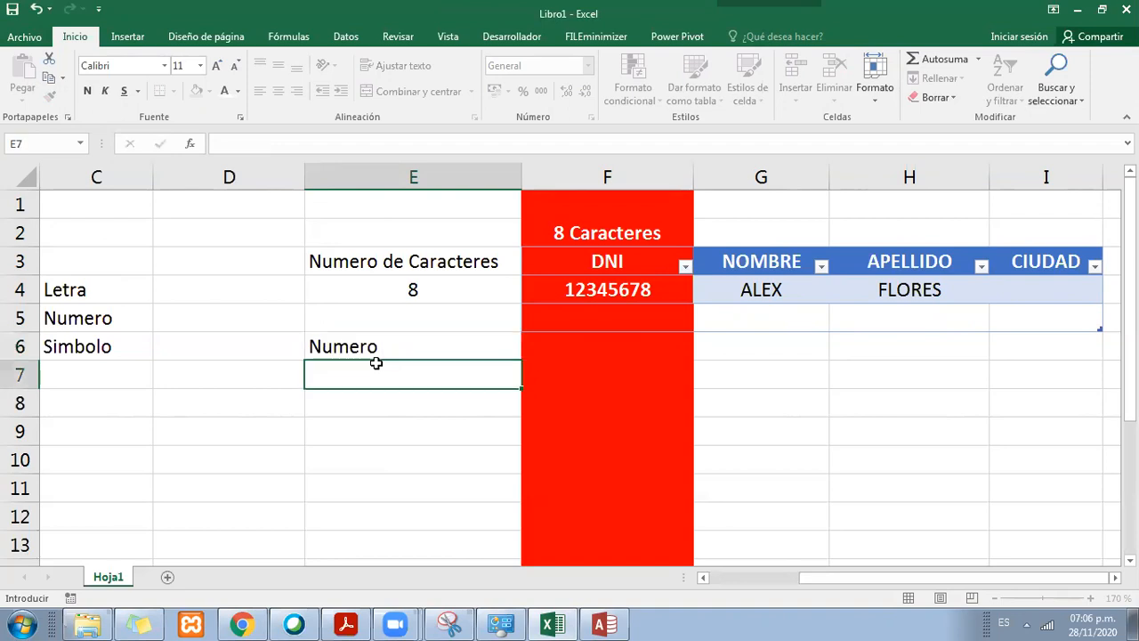
pyautogui.click(407, 347)
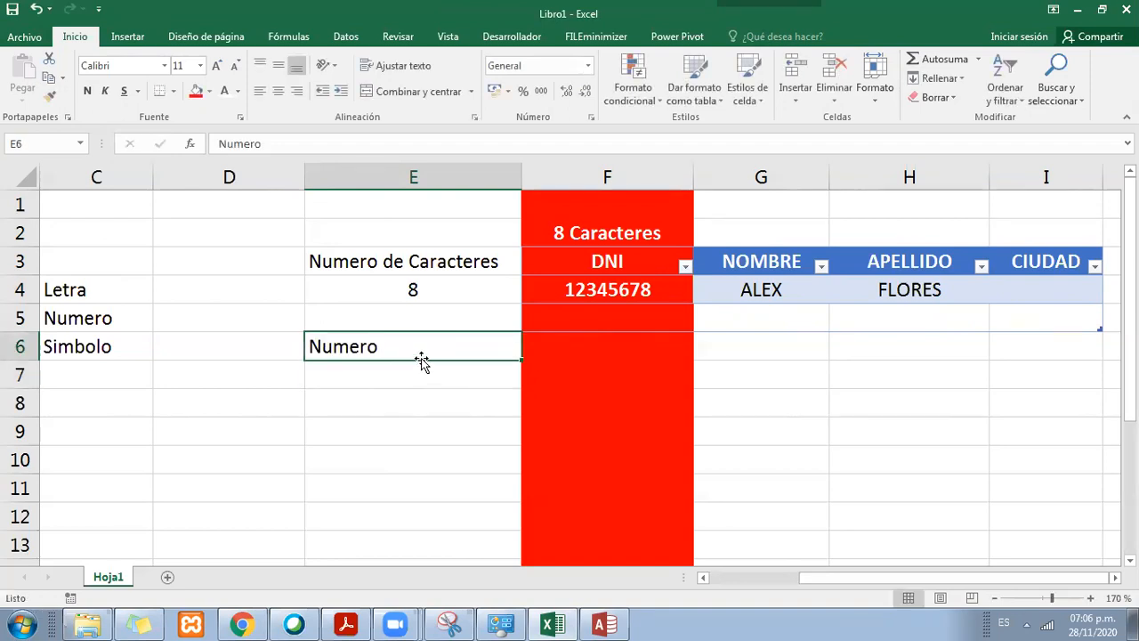
pyautogui.click(540, 295)
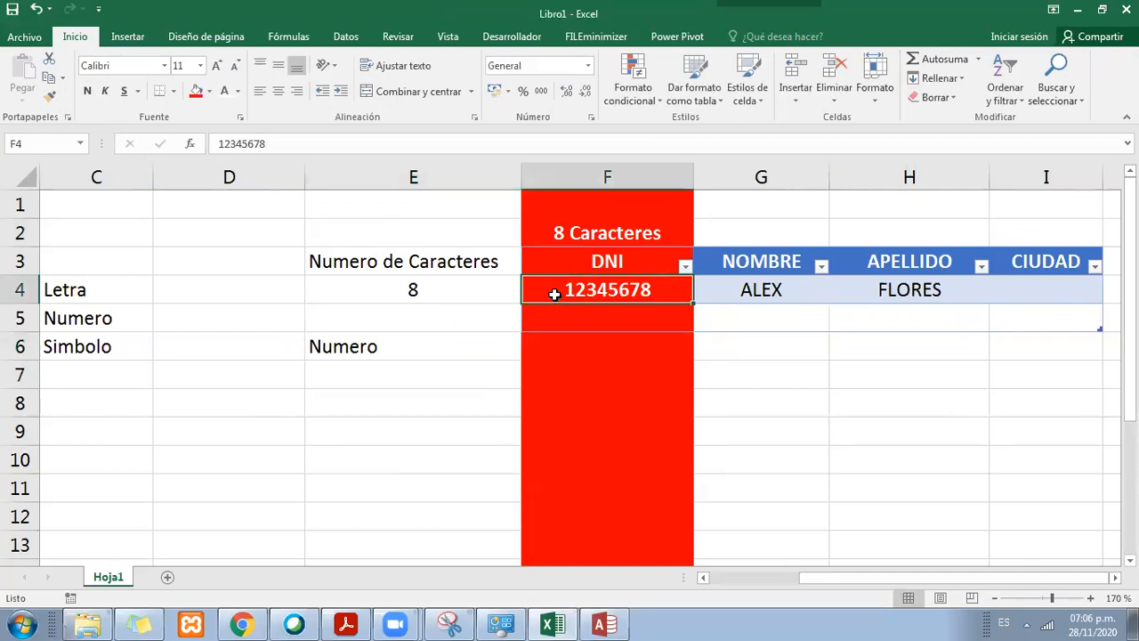
pyautogui.click(385, 337)
pyautogui.click(558, 309)
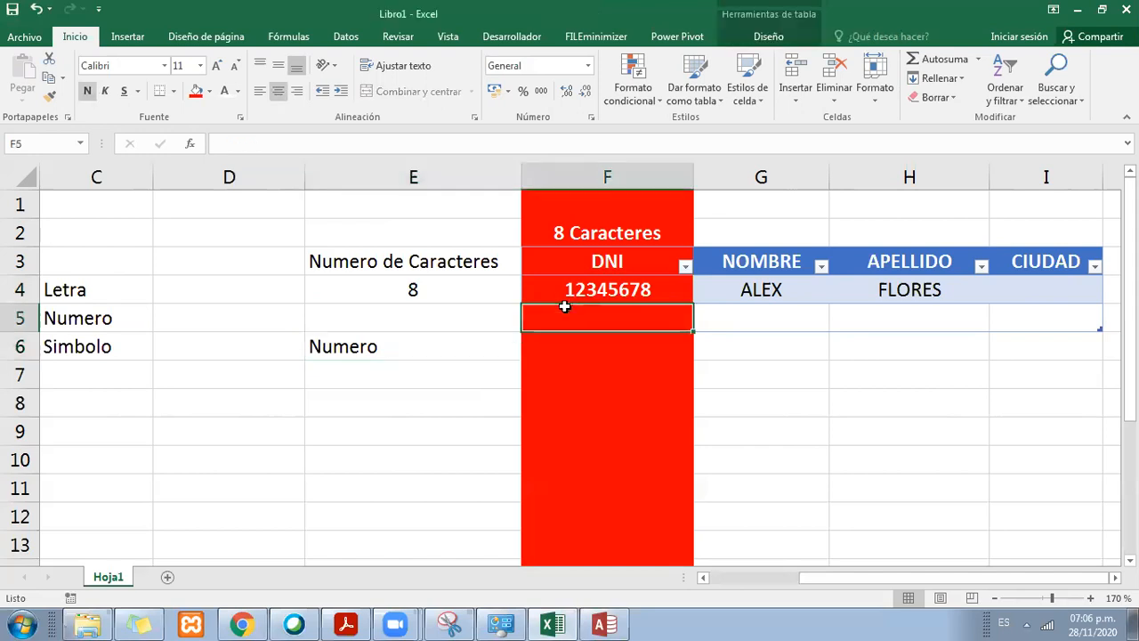
pyautogui.click(564, 294)
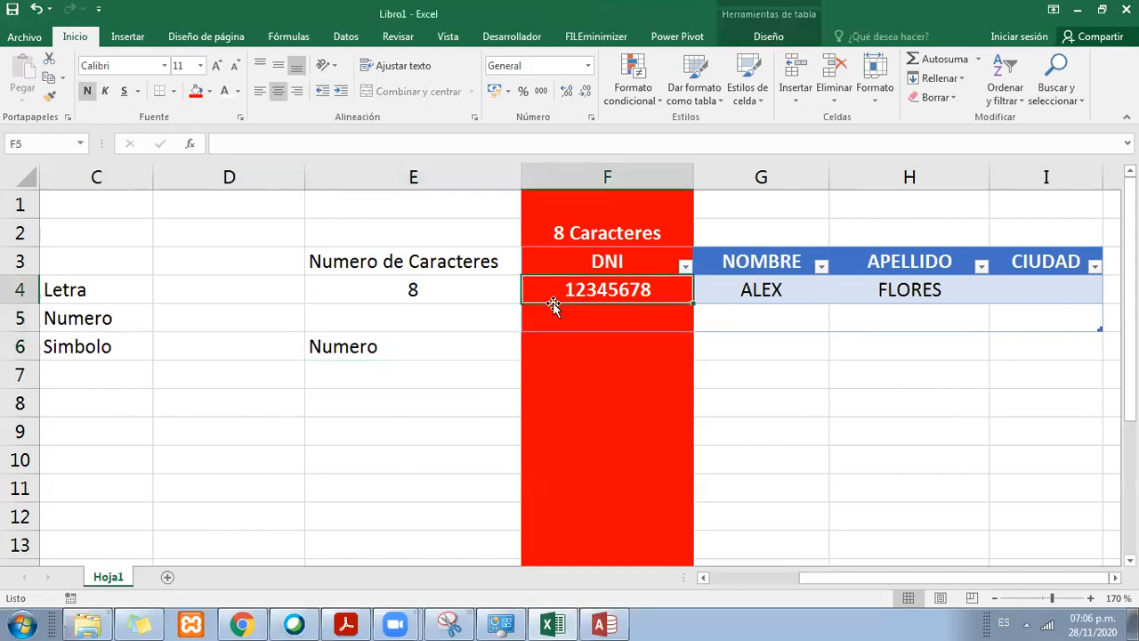
# Step: Replace the sample DNI in F4 with a different eight-digit number
pyautogui.write('71000000')
pyautogui.click(669, 374)
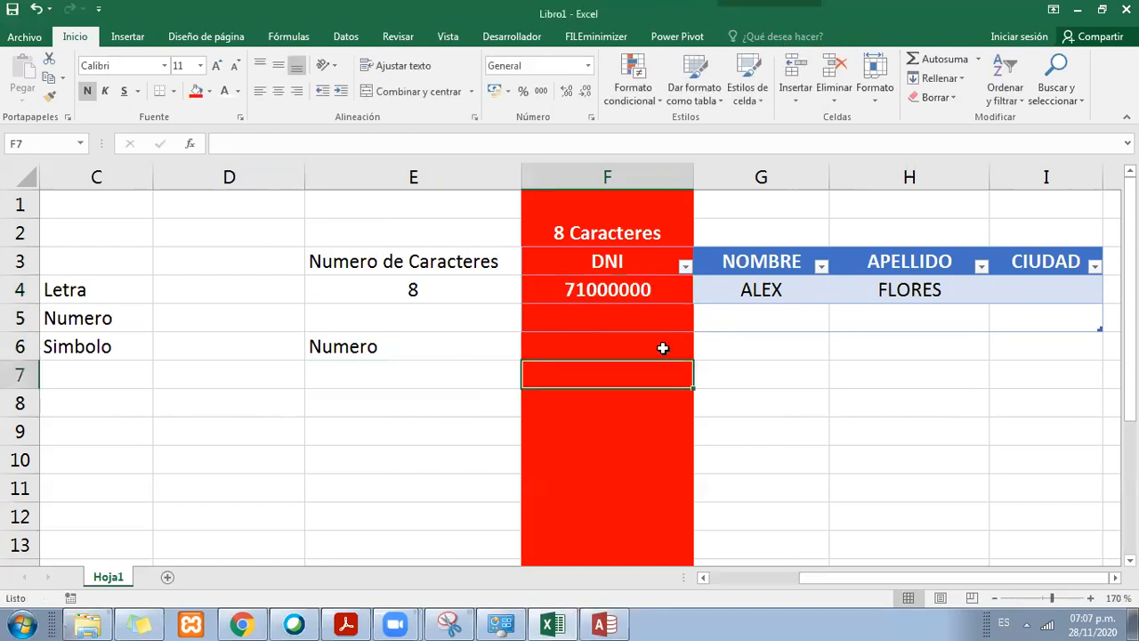
# Step: Enter an eight-character sample DNI with leading zeros in F5, using an apostrophe prefix to store it as text
pyautogui.click(662, 318)
pyautogui.write('000')
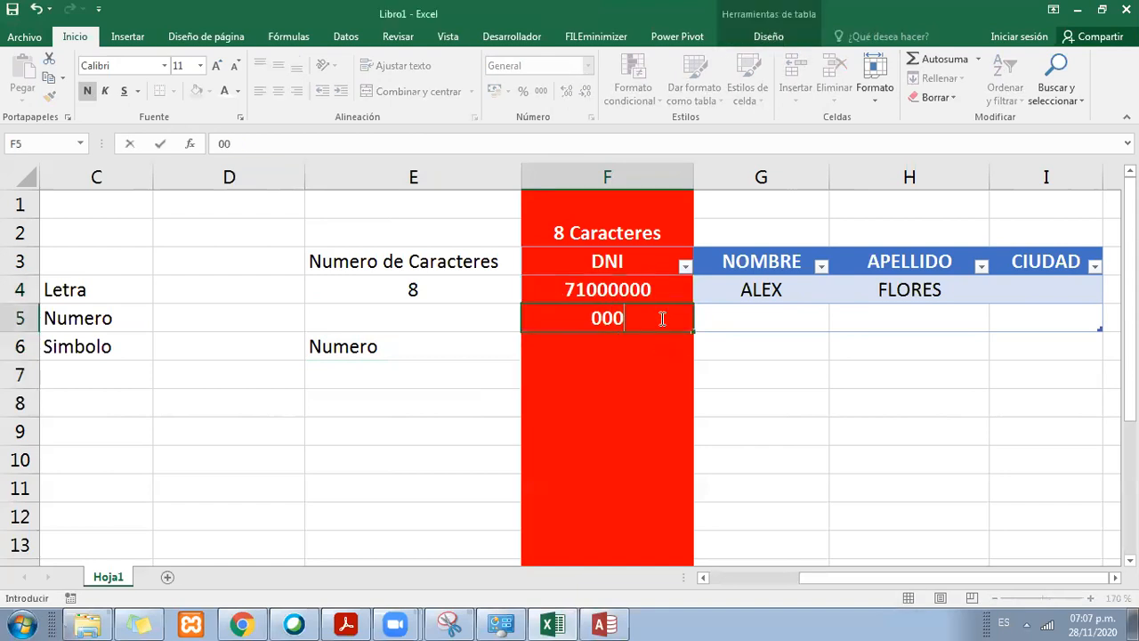
pyautogui.write('45')
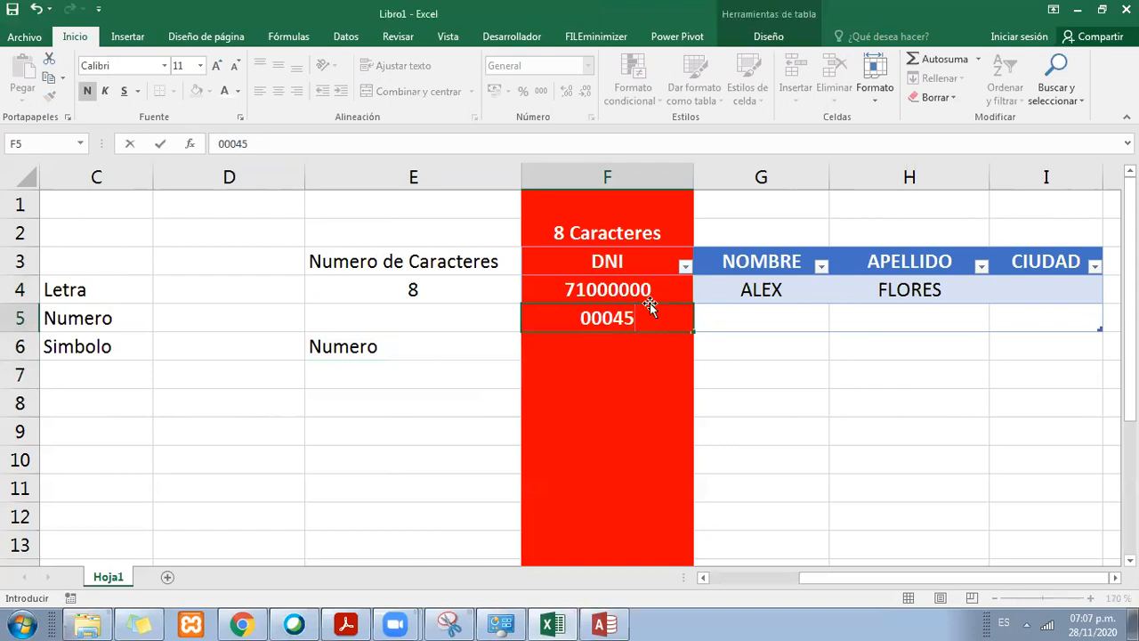
pyautogui.click(583, 319)
pyautogui.write("'")
pyautogui.press('Right')
pyautogui.press('Right')
pyautogui.press('Right')
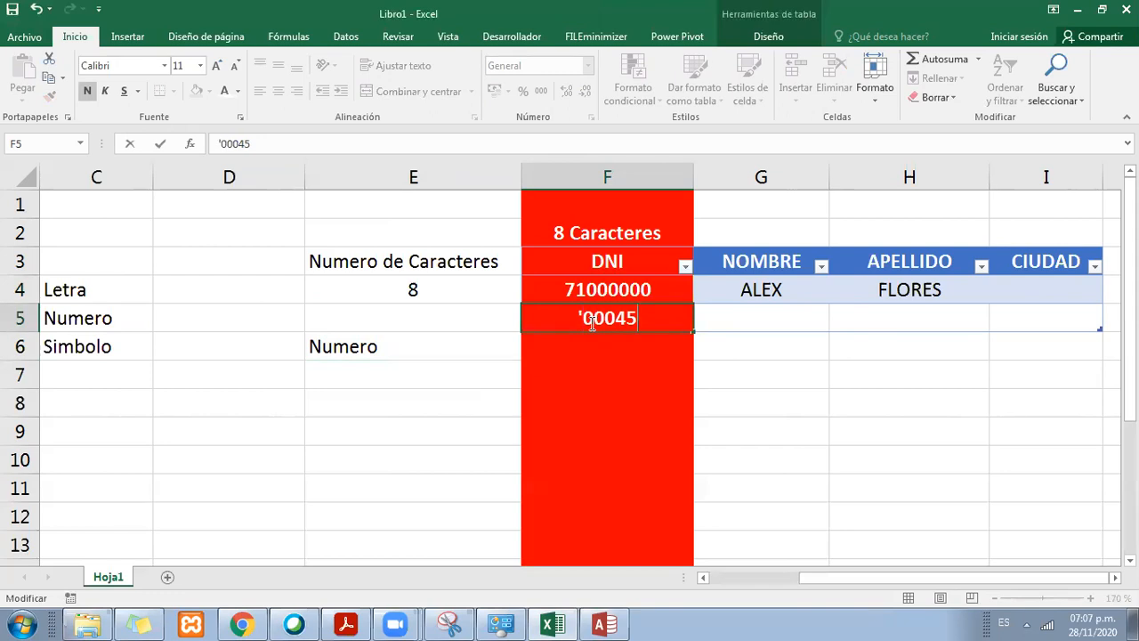
pyautogui.write('124')
pyautogui.press('Return')
pyautogui.click(589, 322)
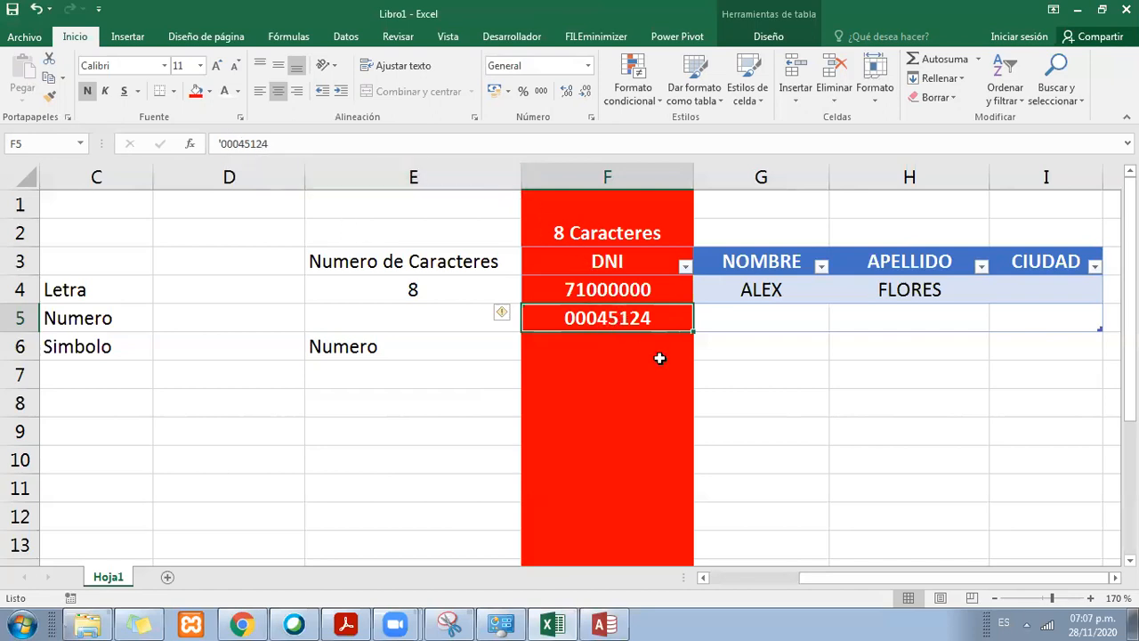
# Step: Examine the sample DNIs in F4 and F5, the Numero label in E6 and the 8 Caracteres heading
pyautogui.click(741, 404)
pyautogui.click(659, 316)
pyautogui.click(565, 356)
pyautogui.click(569, 317)
pyautogui.click(585, 287)
pyautogui.click(601, 316)
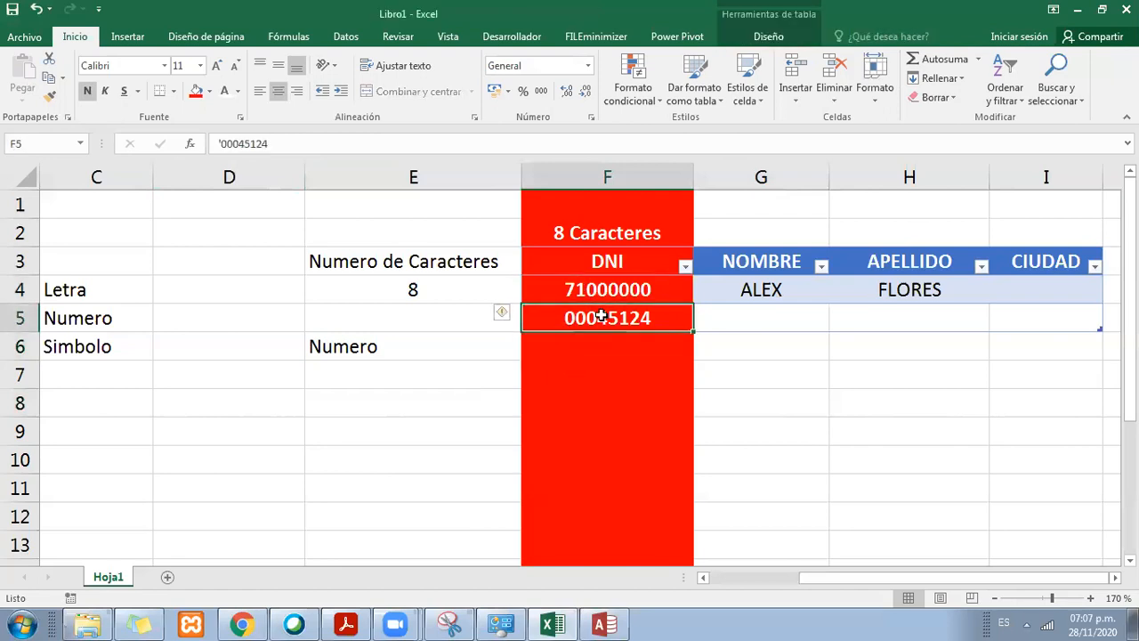
pyautogui.click(606, 302)
pyautogui.click(609, 308)
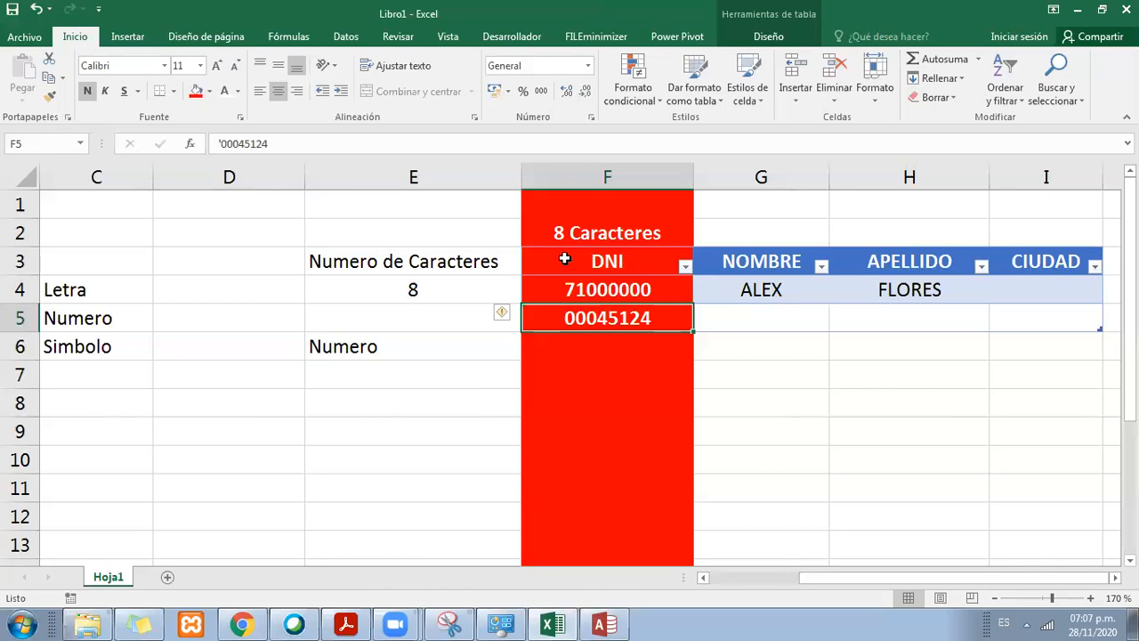
pyautogui.click(555, 346)
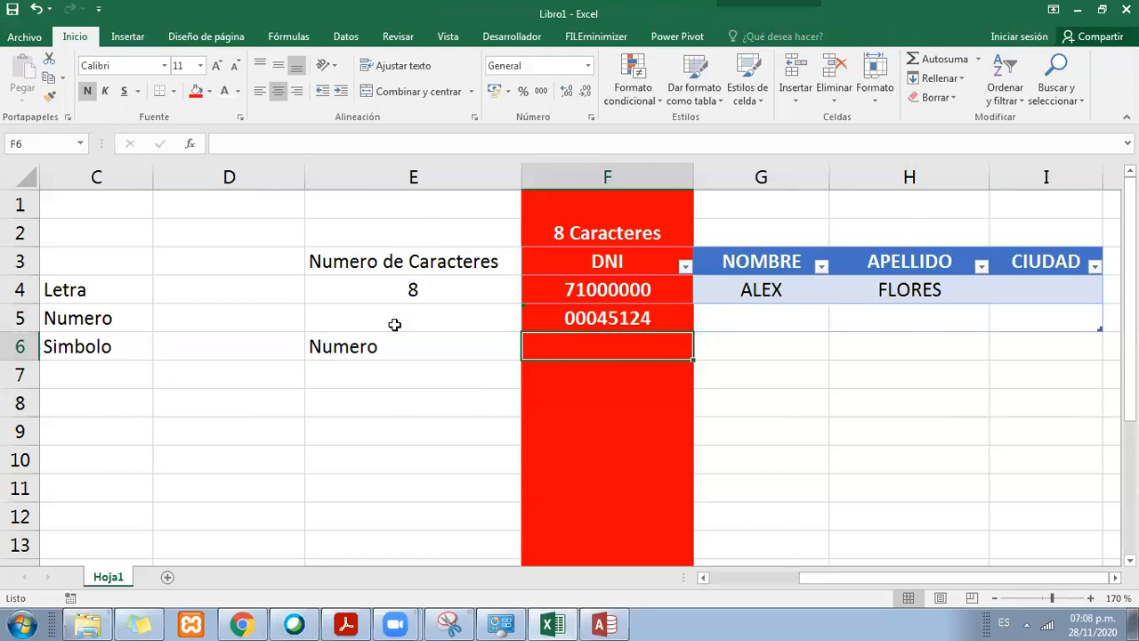
pyautogui.click(378, 345)
pyautogui.click(601, 225)
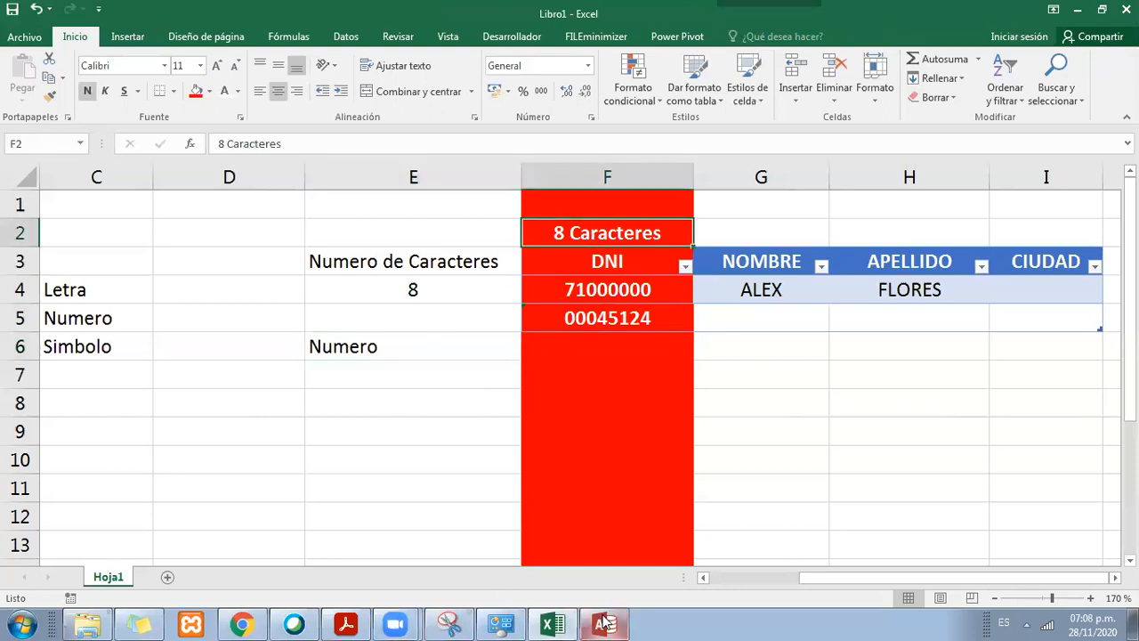
# Step: Switch to Access, review the DNI field size, then save and close the Contactos table design
pyautogui.click(603, 622)
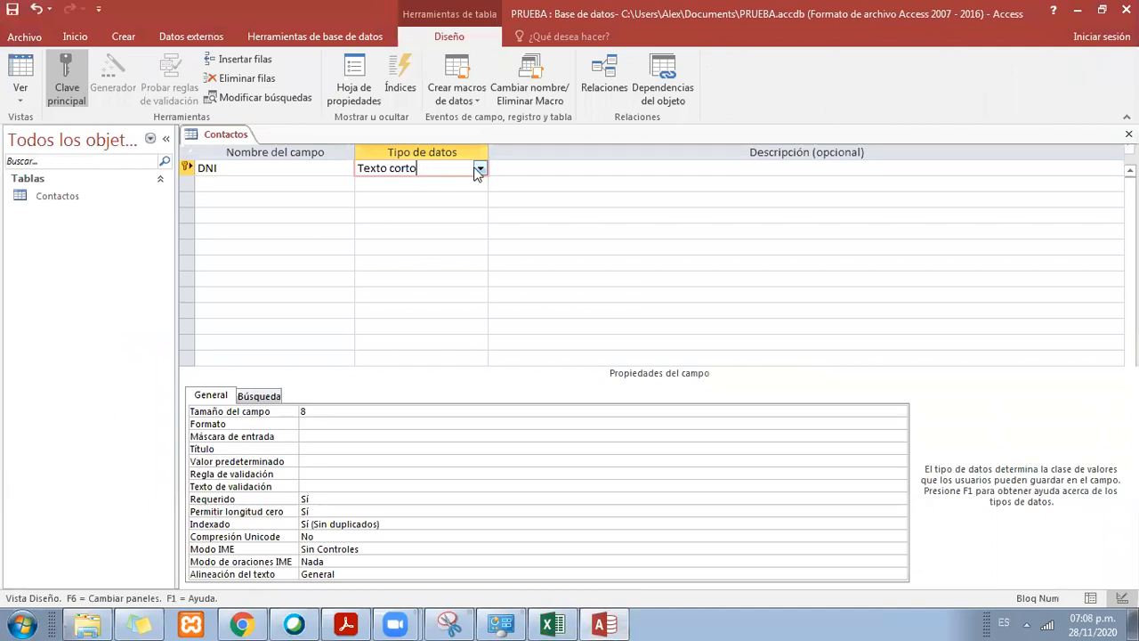
pyautogui.click(340, 413)
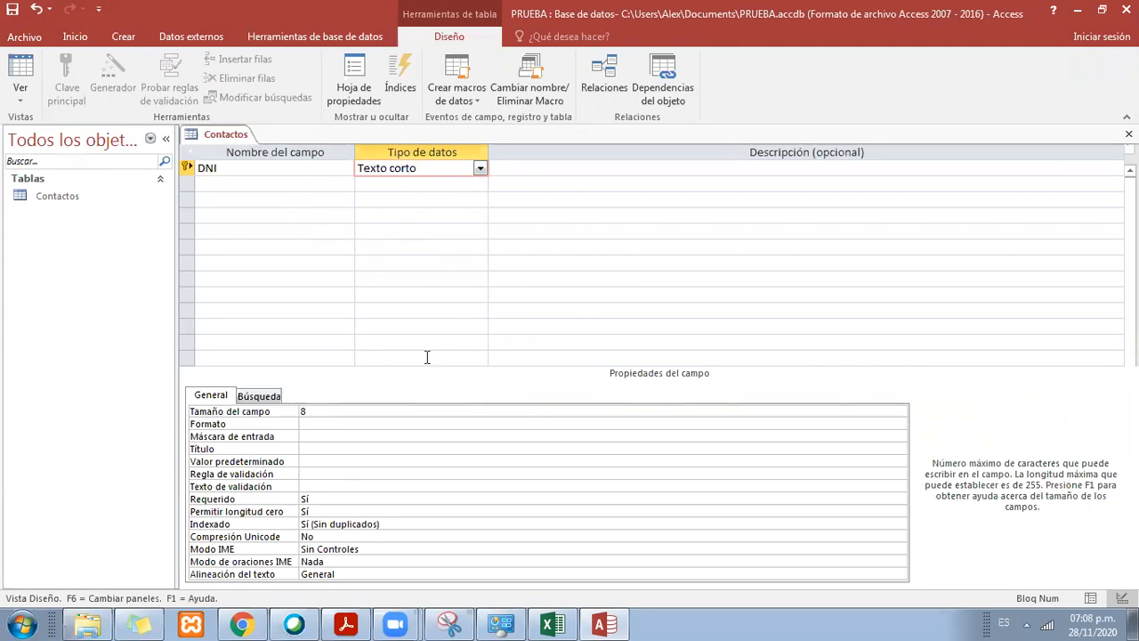
pyautogui.rightClick(225, 139)
pyautogui.click(280, 146)
pyautogui.rightClick(239, 130)
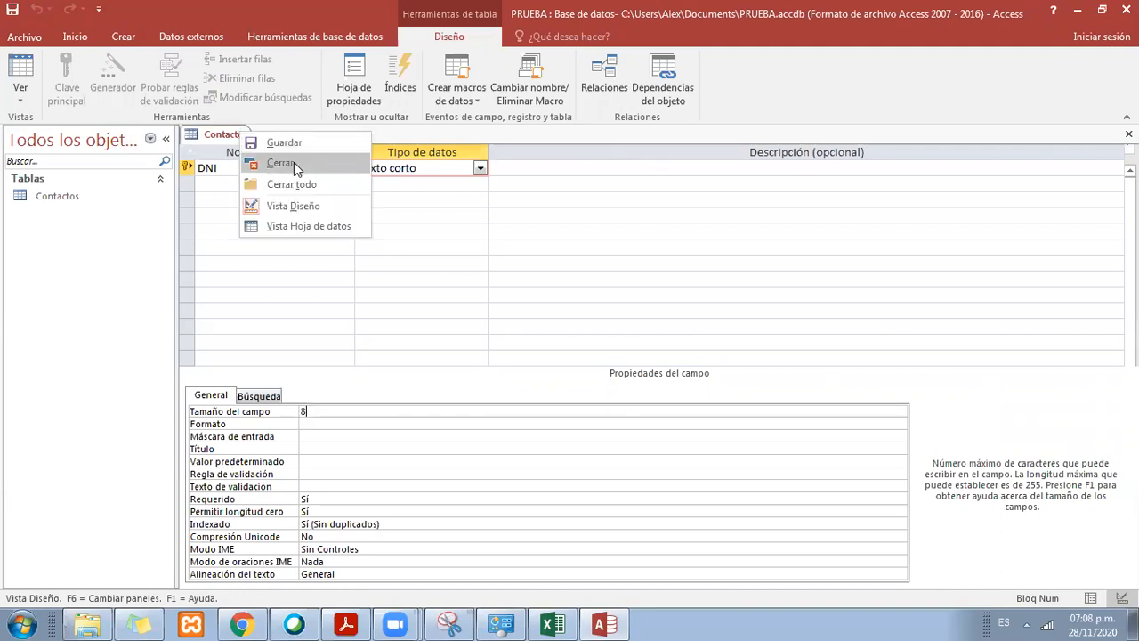
pyautogui.click(293, 163)
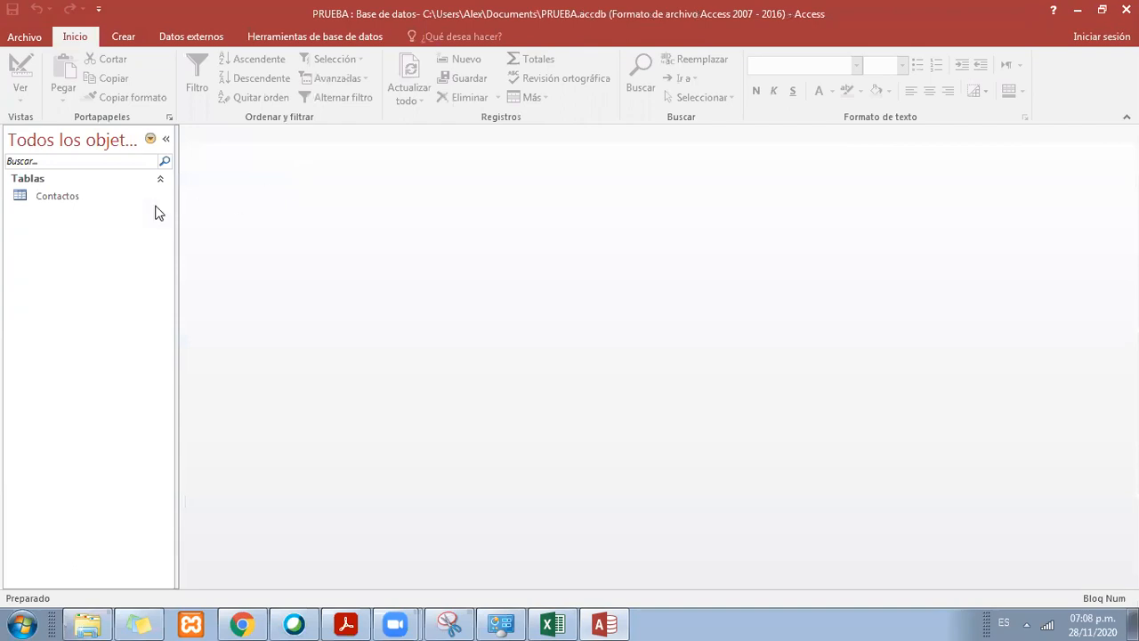
# Step: Open the Contactos table and enter an eight-digit sample DNI as the first record
pyautogui.doubleClick(81, 200)
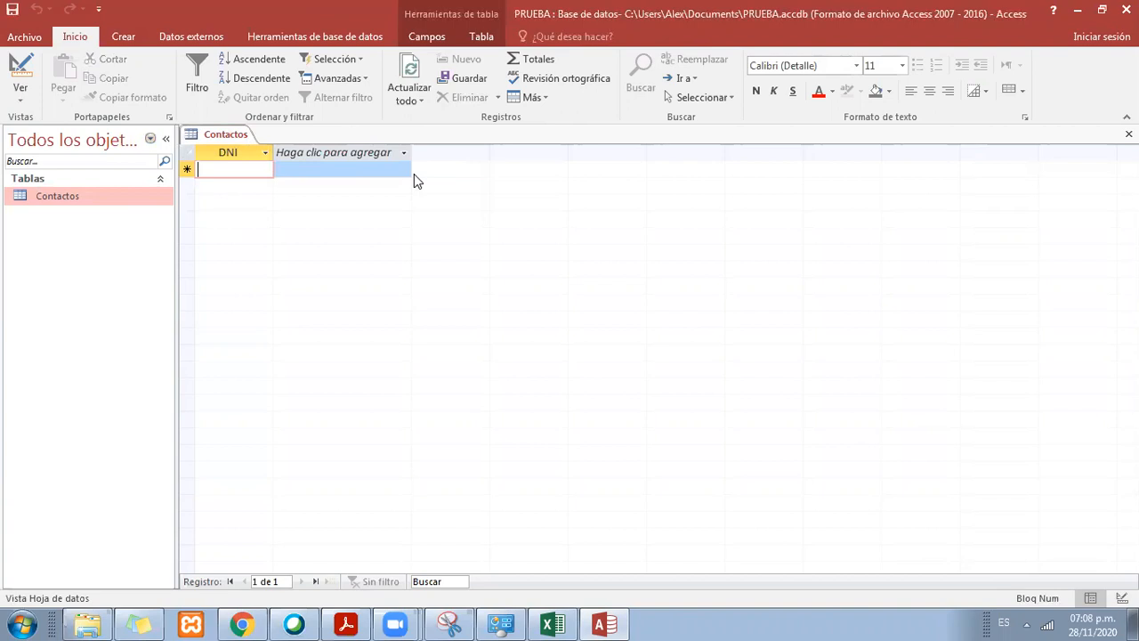
pyautogui.rightClick(244, 141)
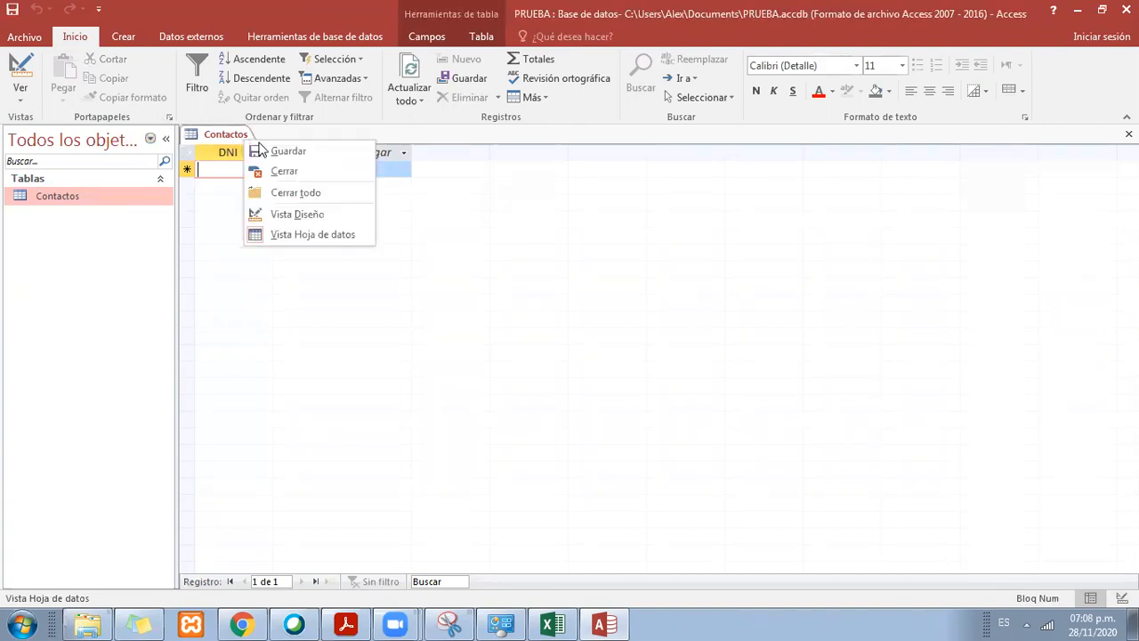
pyautogui.click(449, 233)
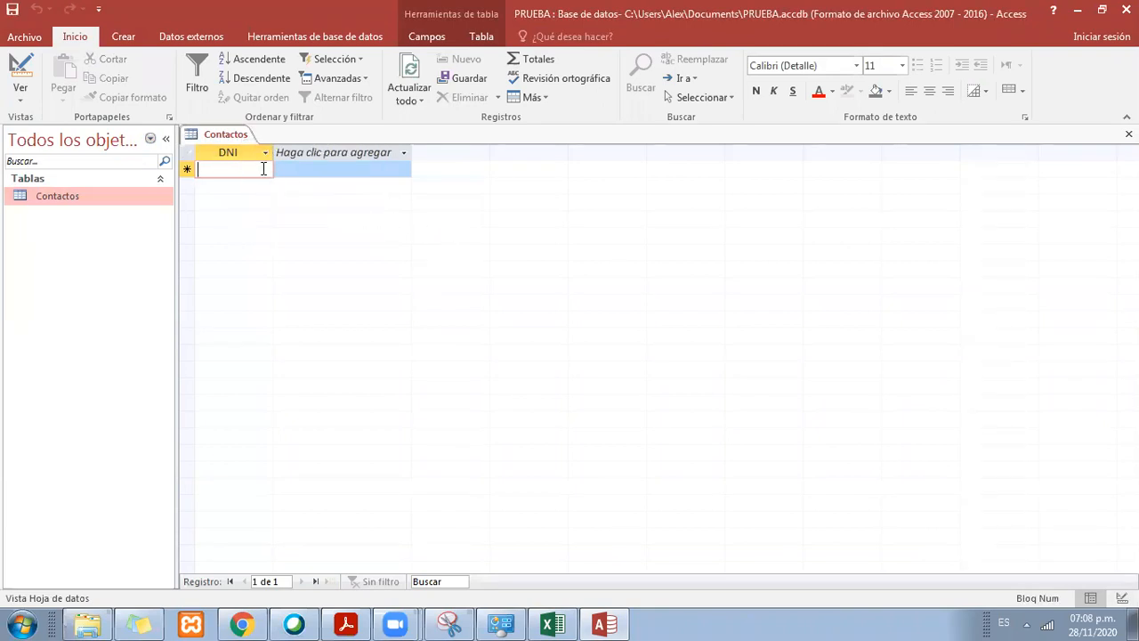
pyautogui.write('123')
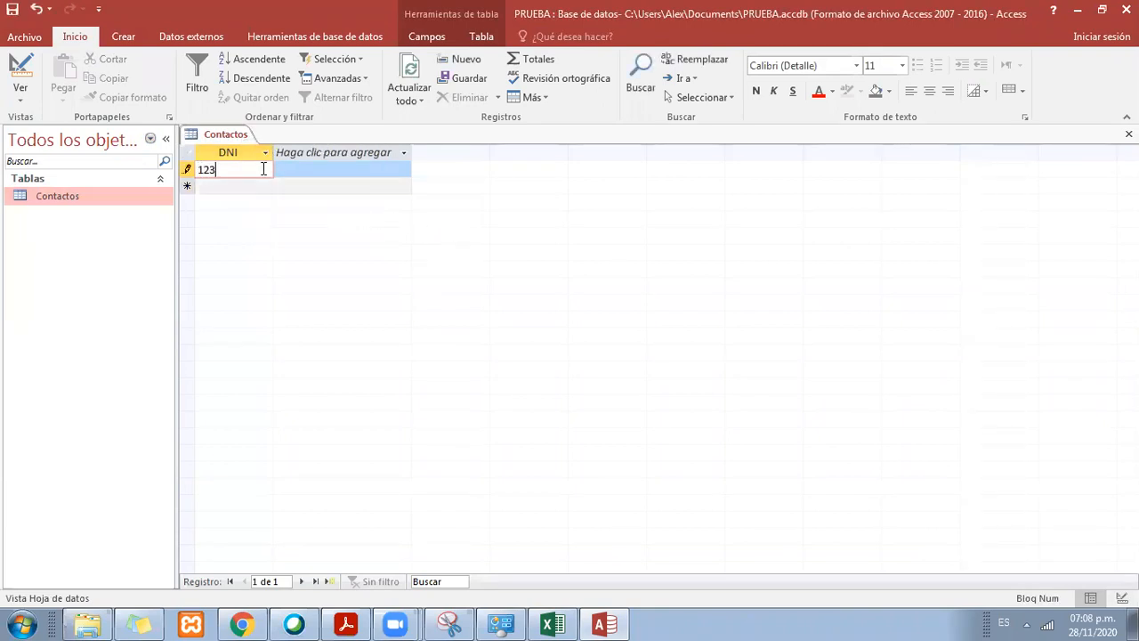
pyautogui.write('45678')
pyautogui.press('Return')
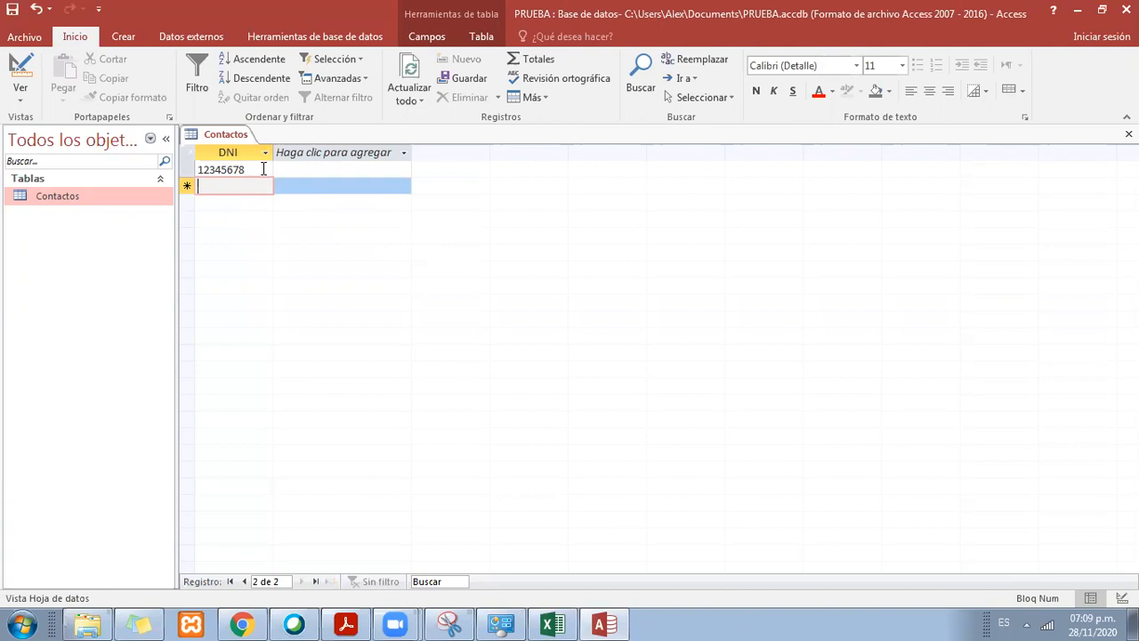
# Step: Try to add a second record with the same DNI as the first one
pyautogui.write('12')
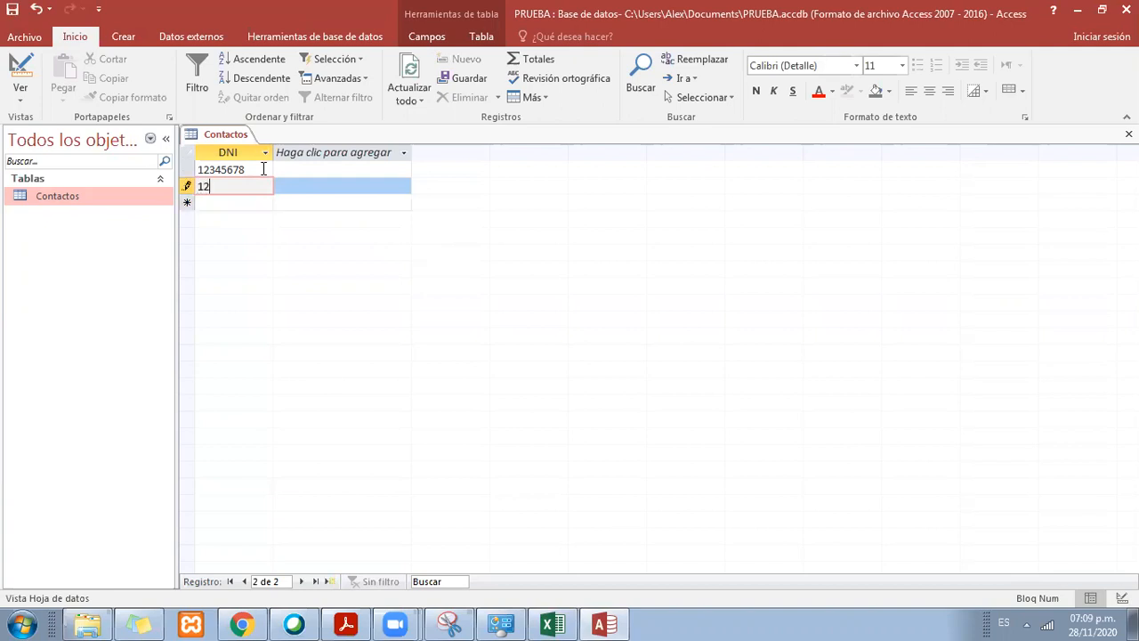
pyautogui.write('345678')
pyautogui.press('BackSpace')
pyautogui.press('BackSpace')
pyautogui.press('BackSpace')
pyautogui.press('BackSpace')
pyautogui.press('BackSpace')
pyautogui.press('BackSpace')
pyautogui.write('23456')
pyautogui.click(263, 169)
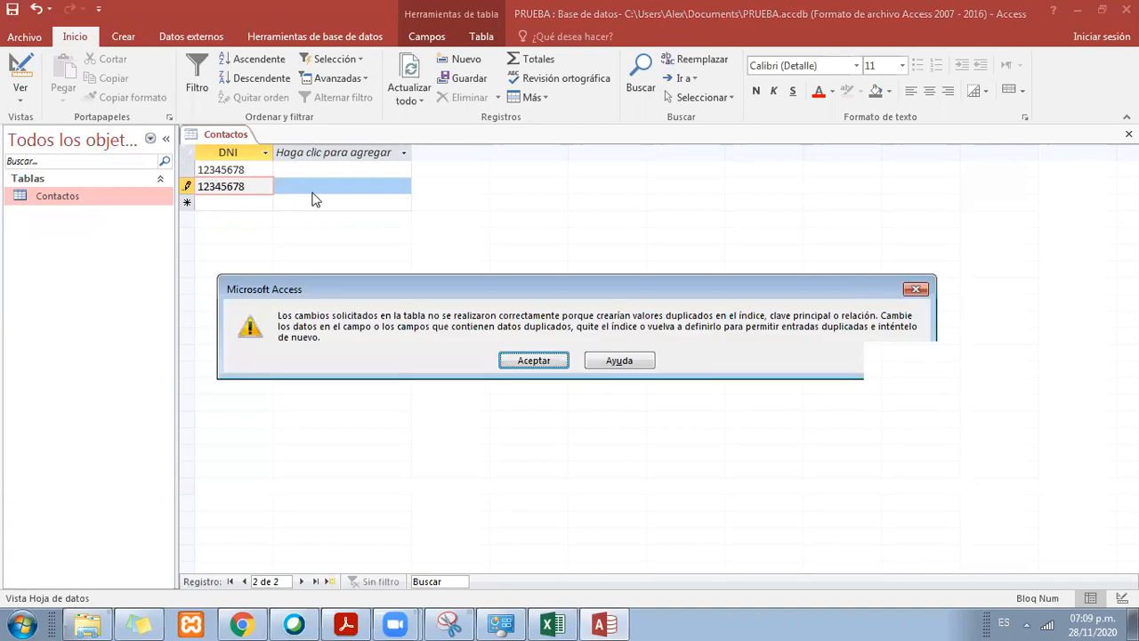
pyautogui.click(537, 360)
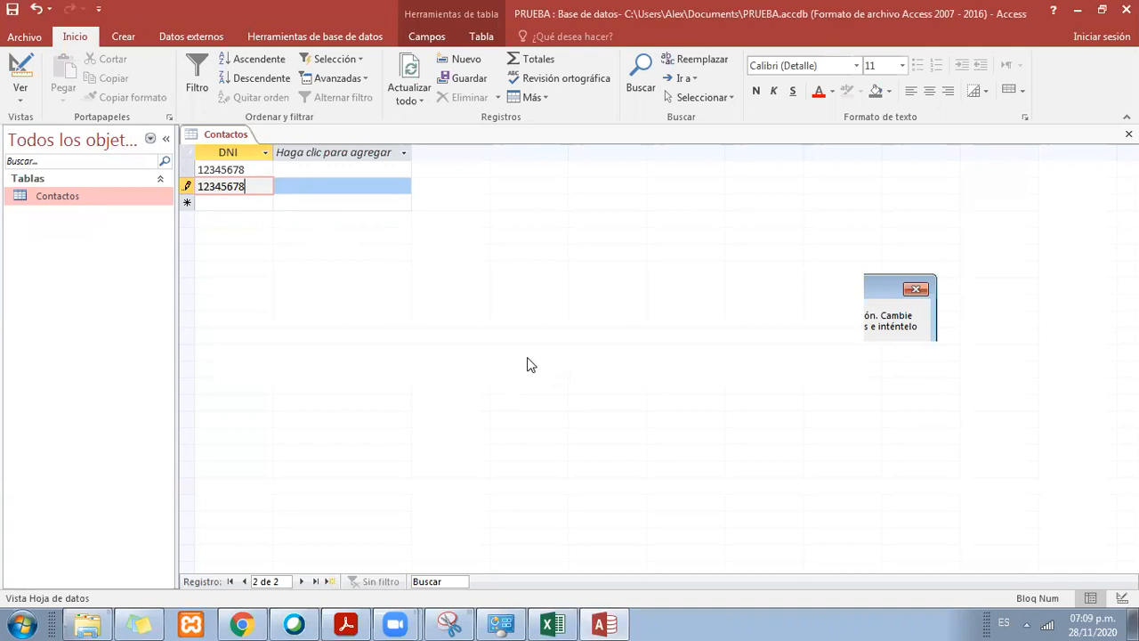
# Step: Clear the duplicate DNI from the second record and return to the first record
pyautogui.rightClick(226, 138)
pyautogui.click(235, 185)
pyautogui.click(188, 187)
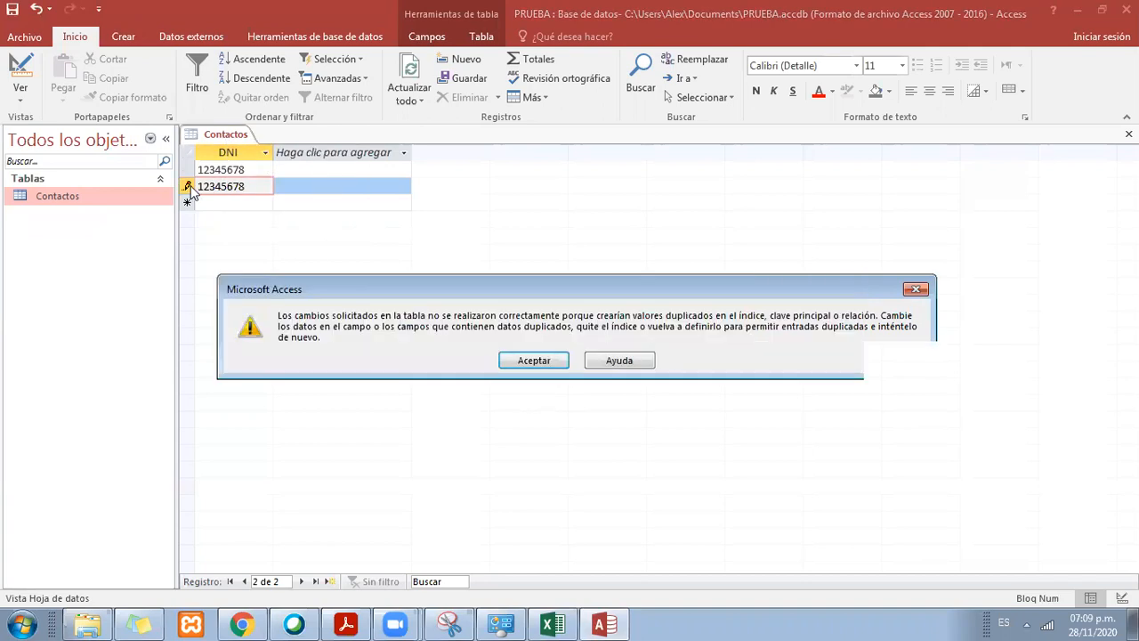
pyautogui.click(503, 360)
pyautogui.press('BackSpace')
pyautogui.press('BackSpace')
pyautogui.press('BackSpace')
pyautogui.press('BackSpace')
pyautogui.press('BackSpace')
pyautogui.press('BackSpace')
pyautogui.press('BackSpace')
pyautogui.press('Up')
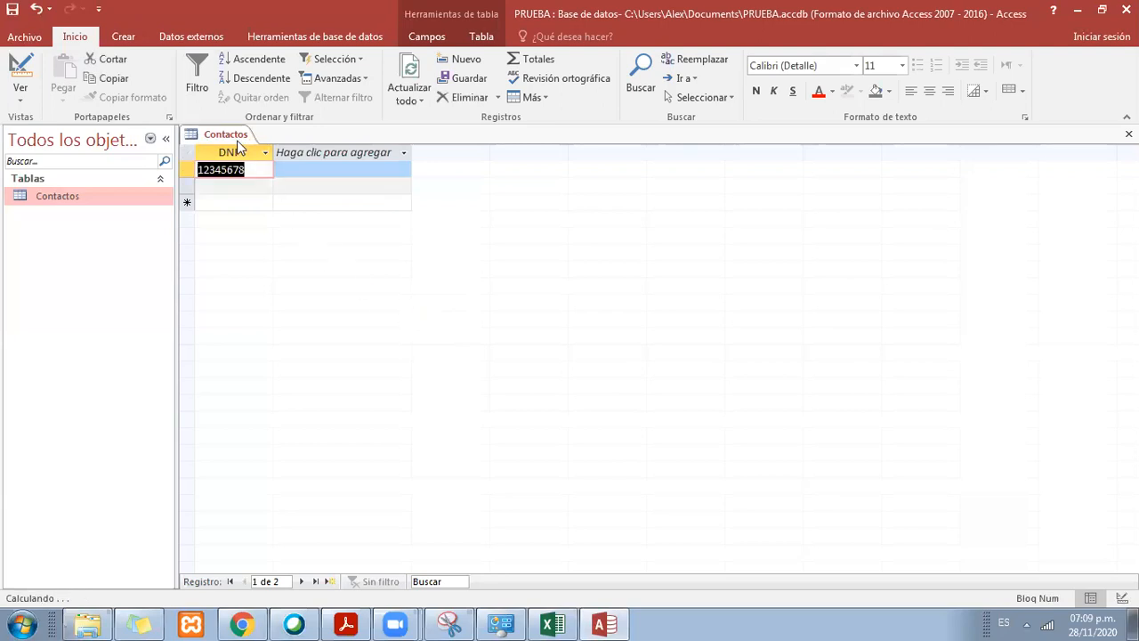
# Step: Close the Contactos datasheet, reopen the table in Design view and select the DNI field's data type
pyautogui.rightClick(238, 144)
pyautogui.rightClick(230, 134)
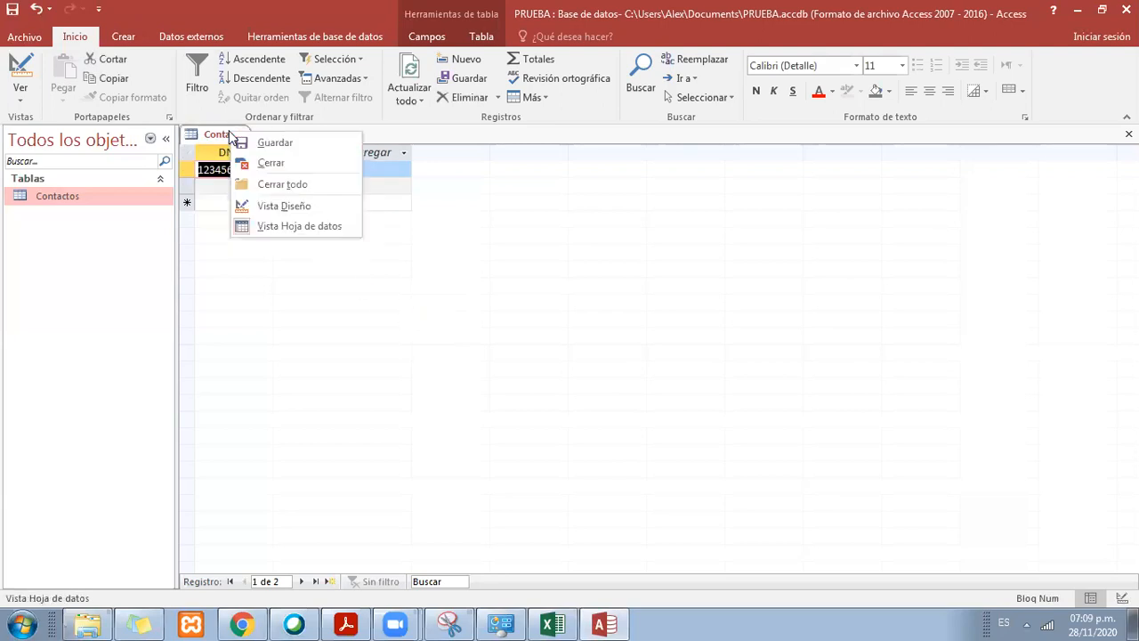
pyautogui.click(272, 165)
pyautogui.rightClick(137, 196)
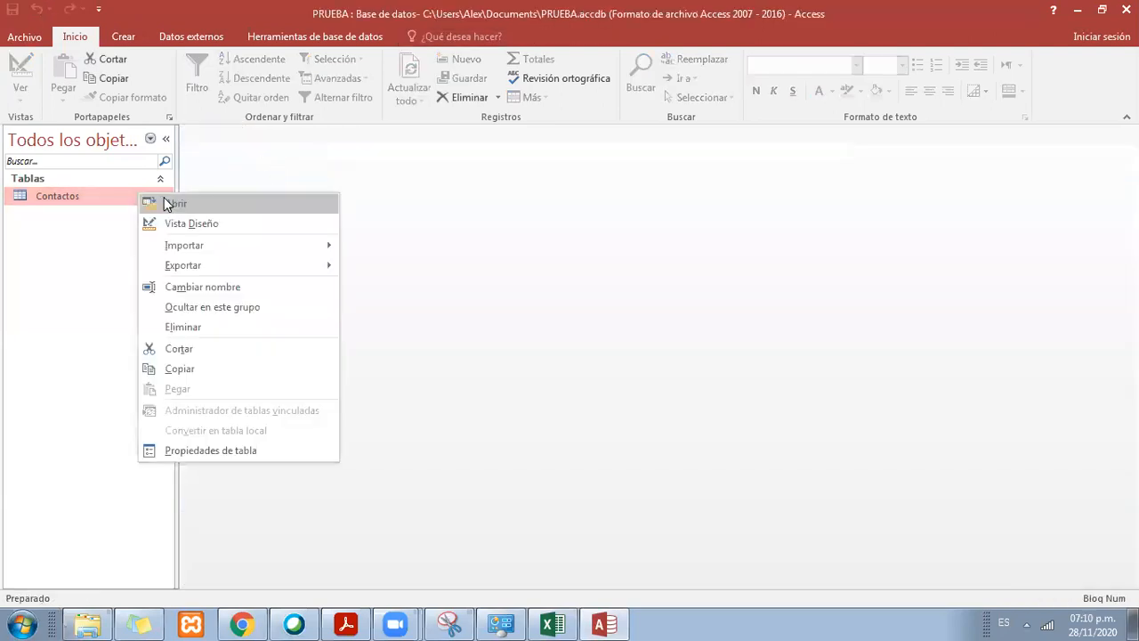
pyautogui.click(216, 220)
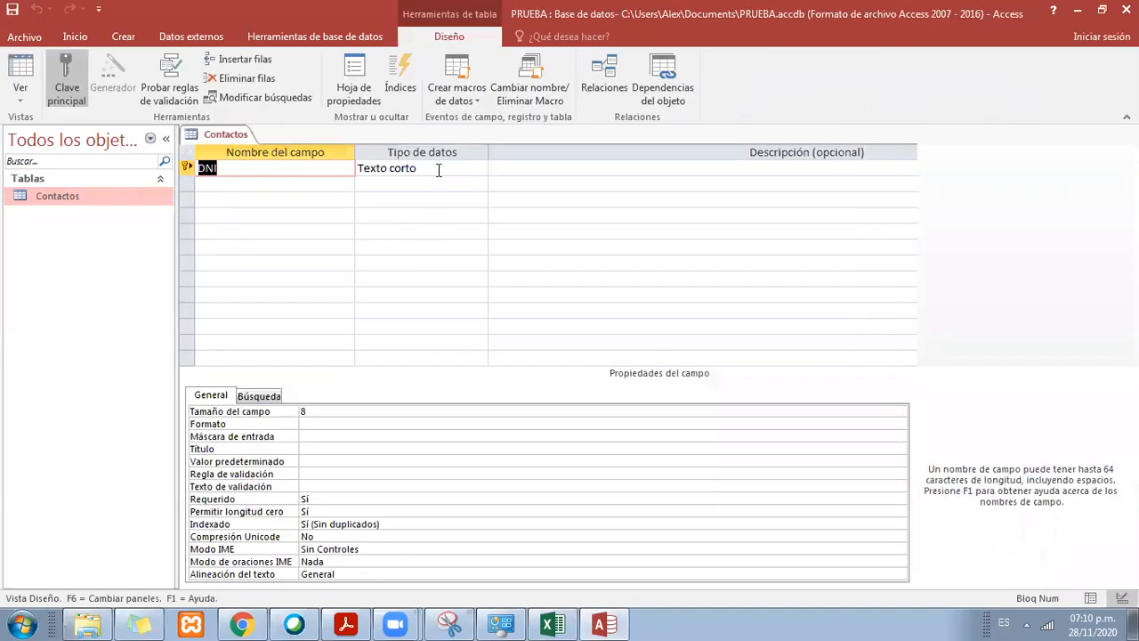
pyautogui.click(438, 170)
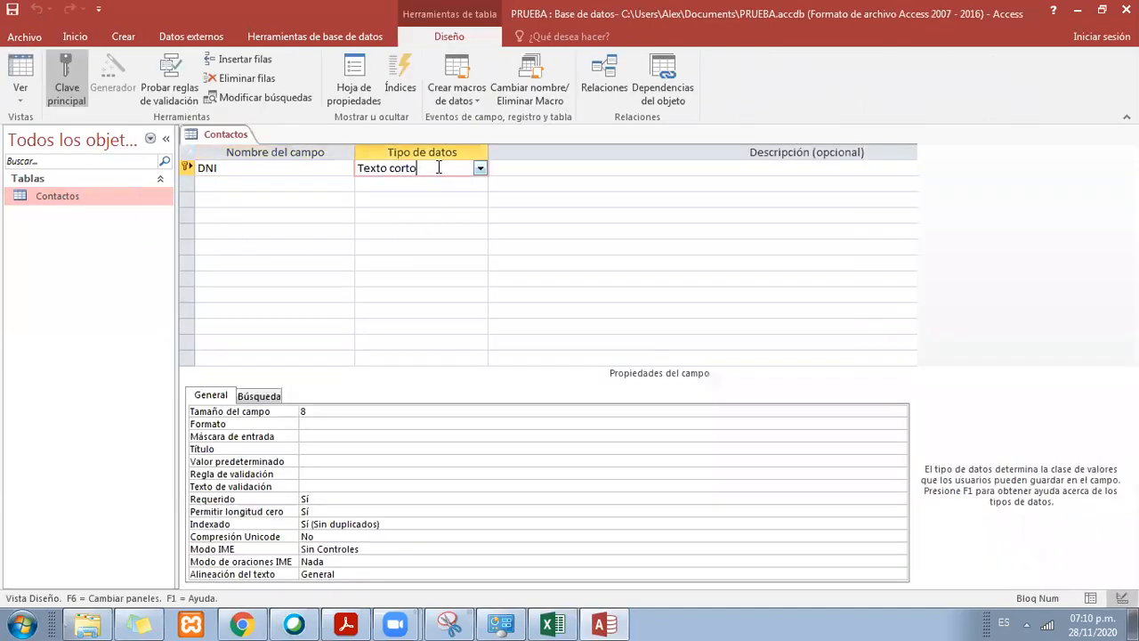
# Step: Switch to Excel and compare the sample DNIs in F4 and F5 under the DNI heading
pyautogui.click(554, 614)
pyautogui.click(588, 402)
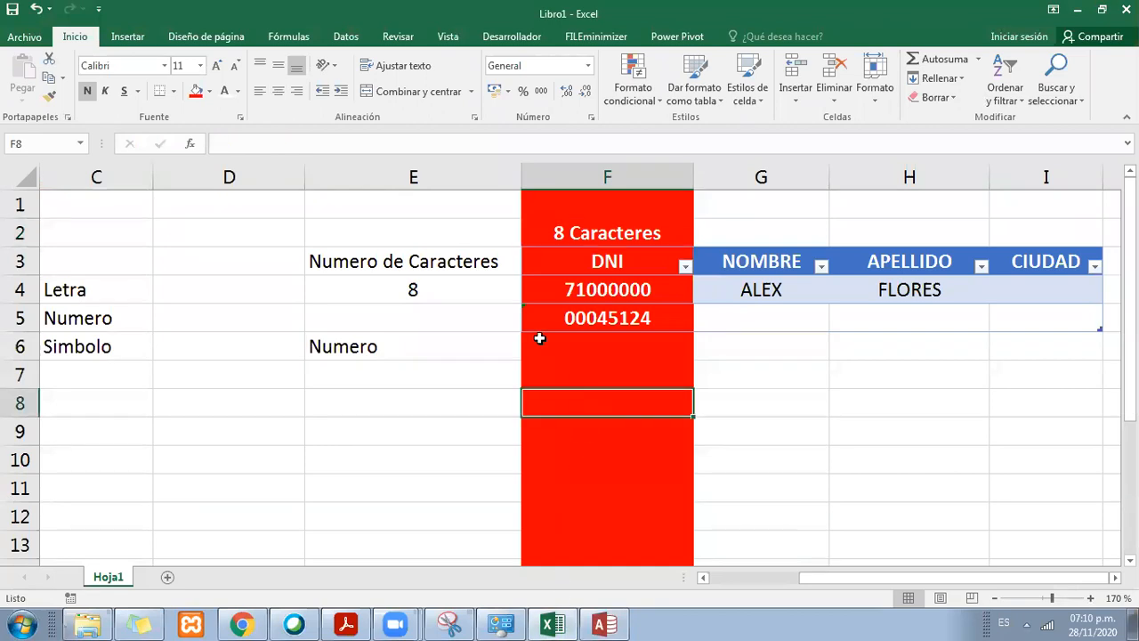
pyautogui.click(595, 249)
pyautogui.click(610, 267)
pyautogui.click(616, 290)
pyautogui.click(621, 311)
pyautogui.click(618, 292)
pyautogui.click(626, 312)
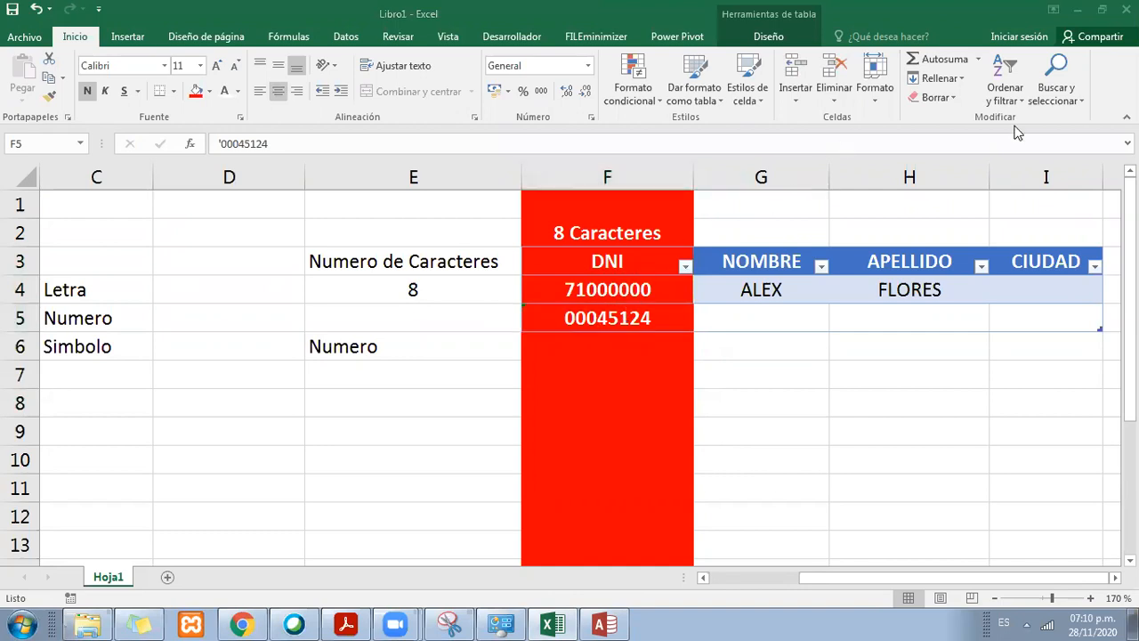
# Step: Enter a sample first name for the second contact in G5
pyautogui.click(751, 290)
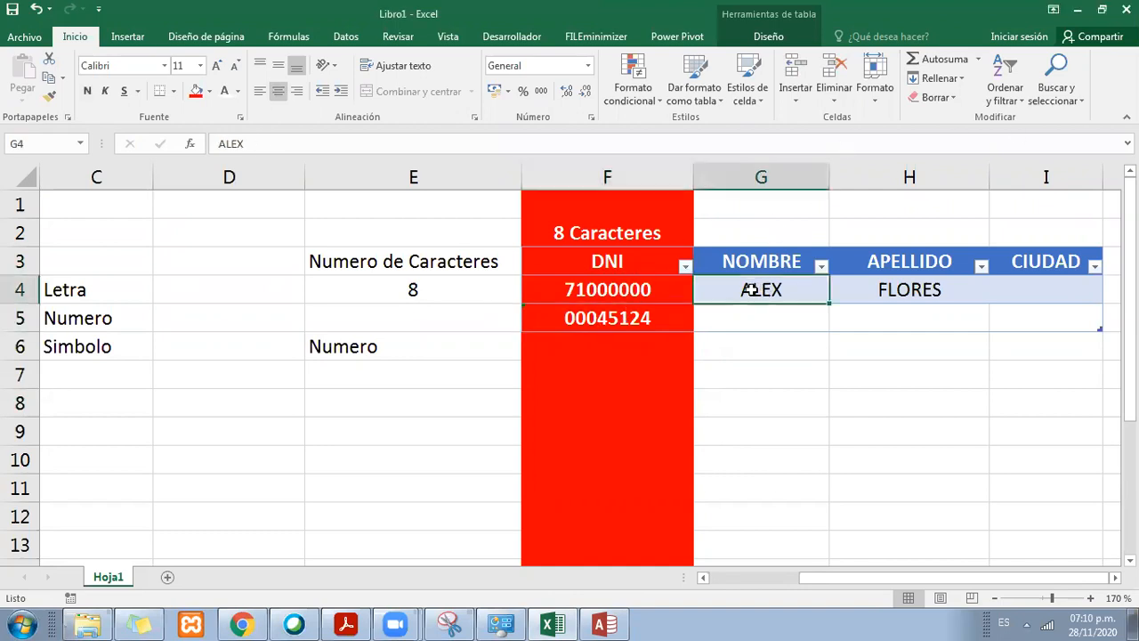
pyautogui.click(803, 311)
pyautogui.write('juan')
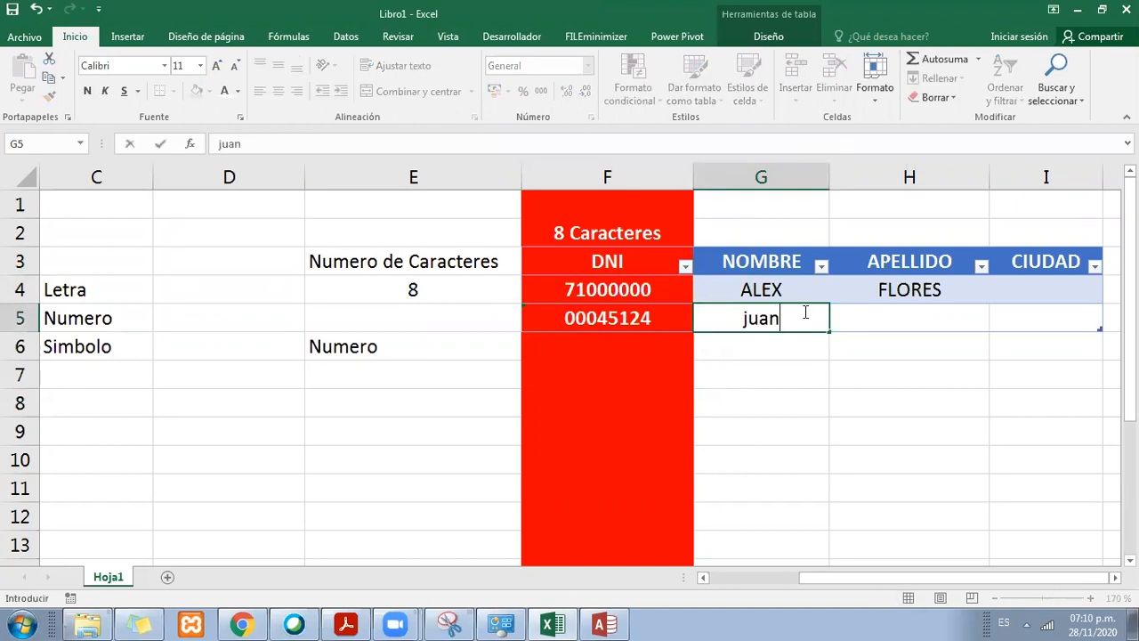
pyautogui.press('Left')
# Step: Replace the first contact's DNI in F4 with a four-digit sample number and copy it to F5 for the second contact
pyautogui.press('Up')
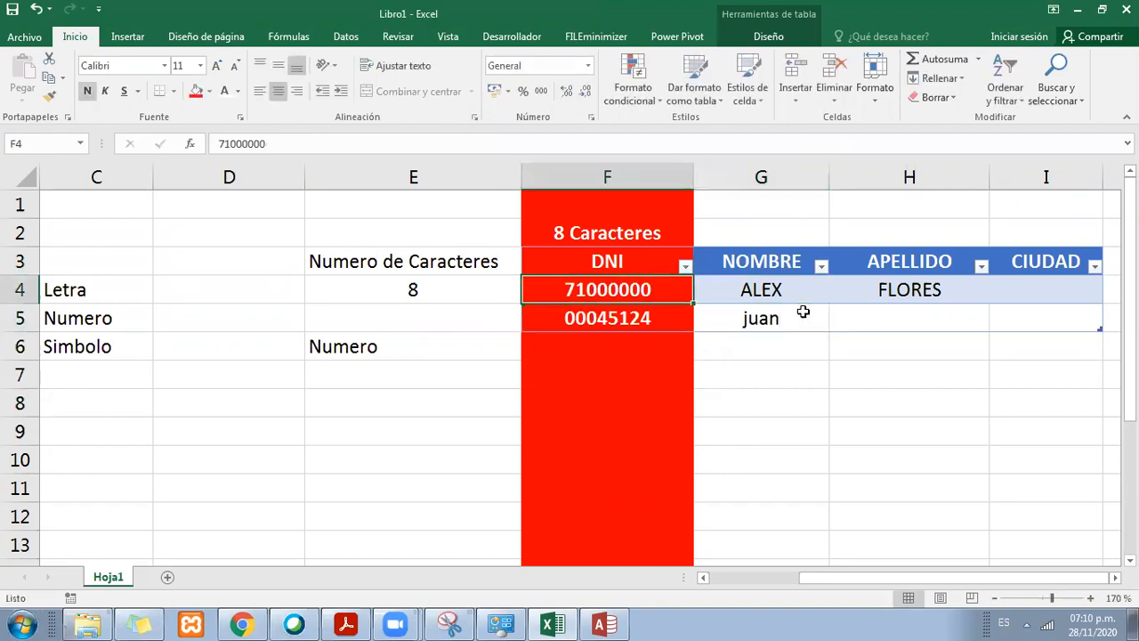
pyautogui.write('10000')
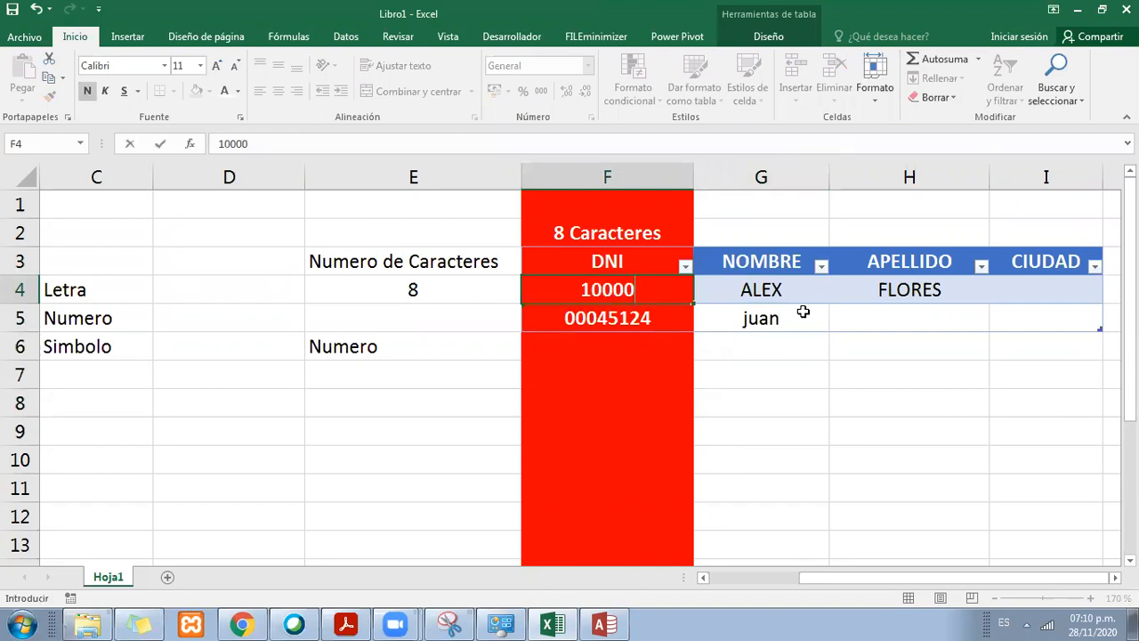
pyautogui.press('BackSpace')
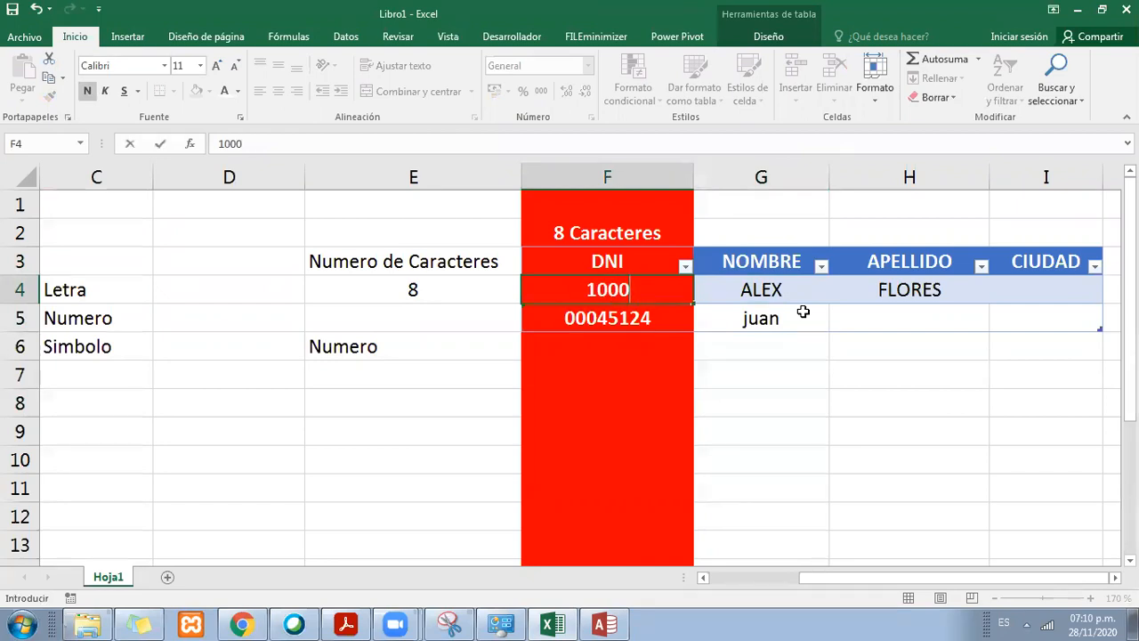
pyautogui.hotkey('ctrl', 'Return')
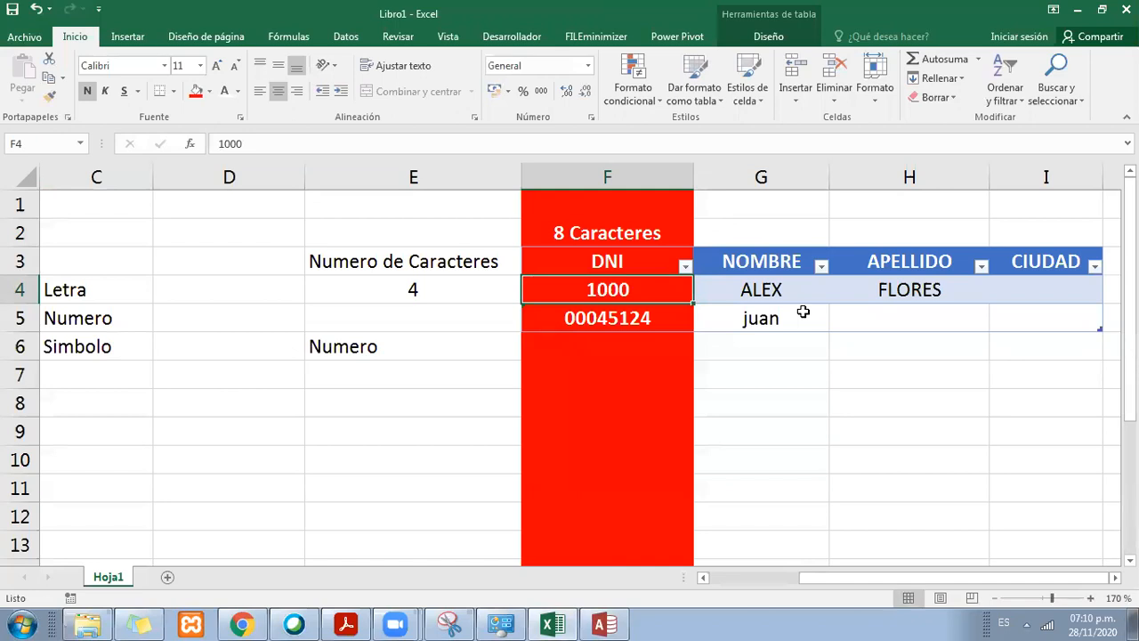
pyautogui.hotkey('ctrl', 'c')
pyautogui.press('Down')
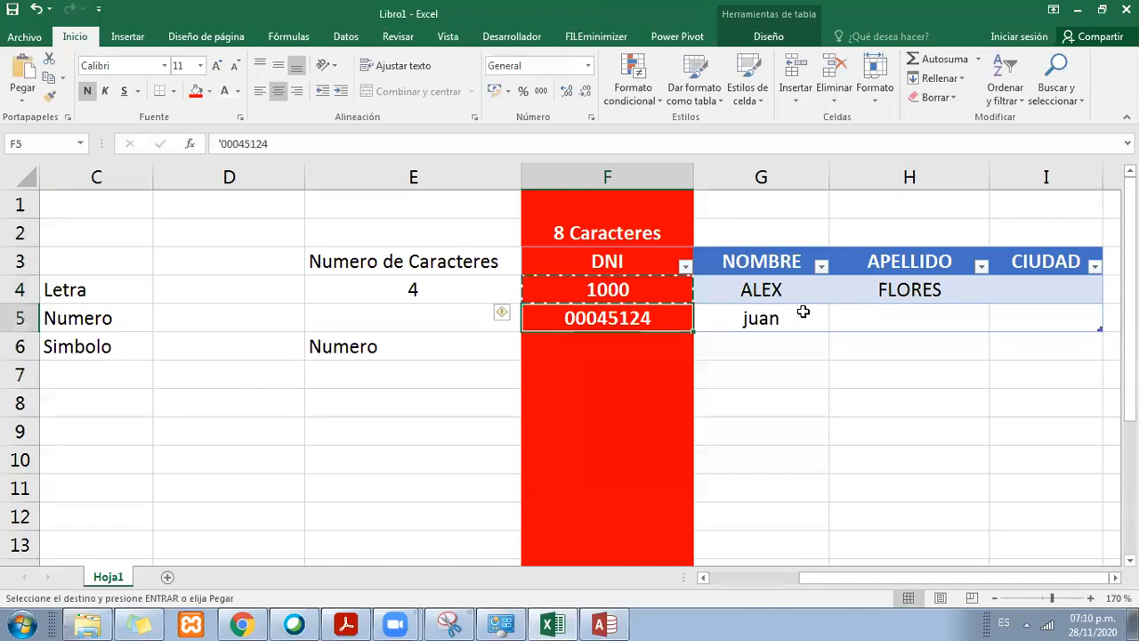
pyautogui.hotkey('ctrl', 'v')
# Step: Compare the two contact records in rows 4 and 5 across the DNI, NOMBRE and APELLIDO columns
pyautogui.click(712, 298)
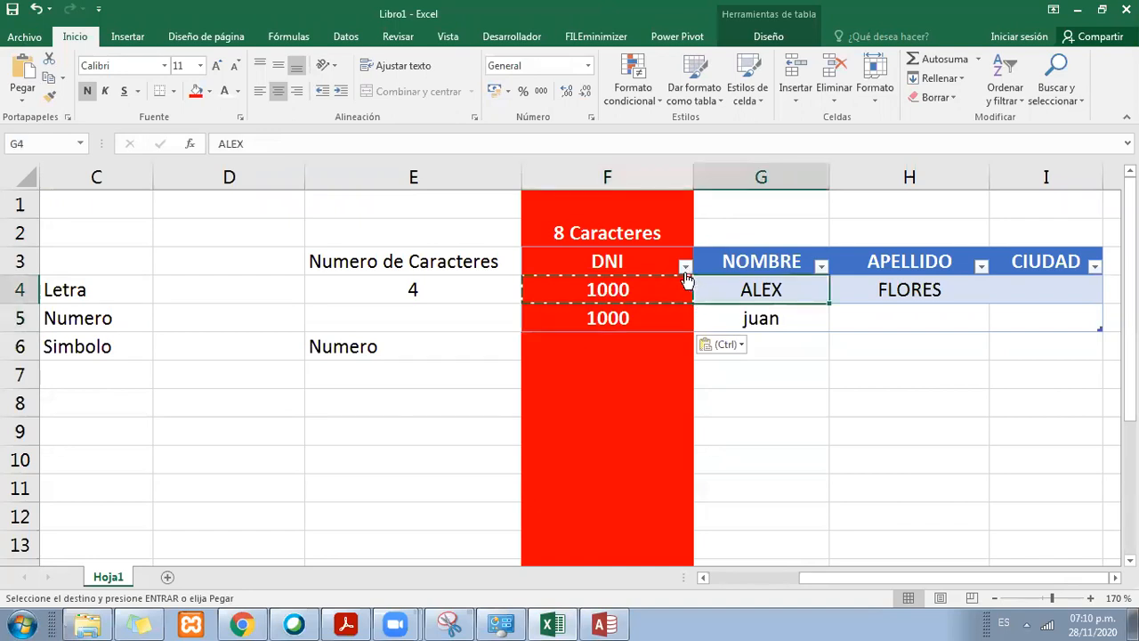
pyautogui.click(677, 281)
pyautogui.click(660, 307)
pyautogui.click(675, 289)
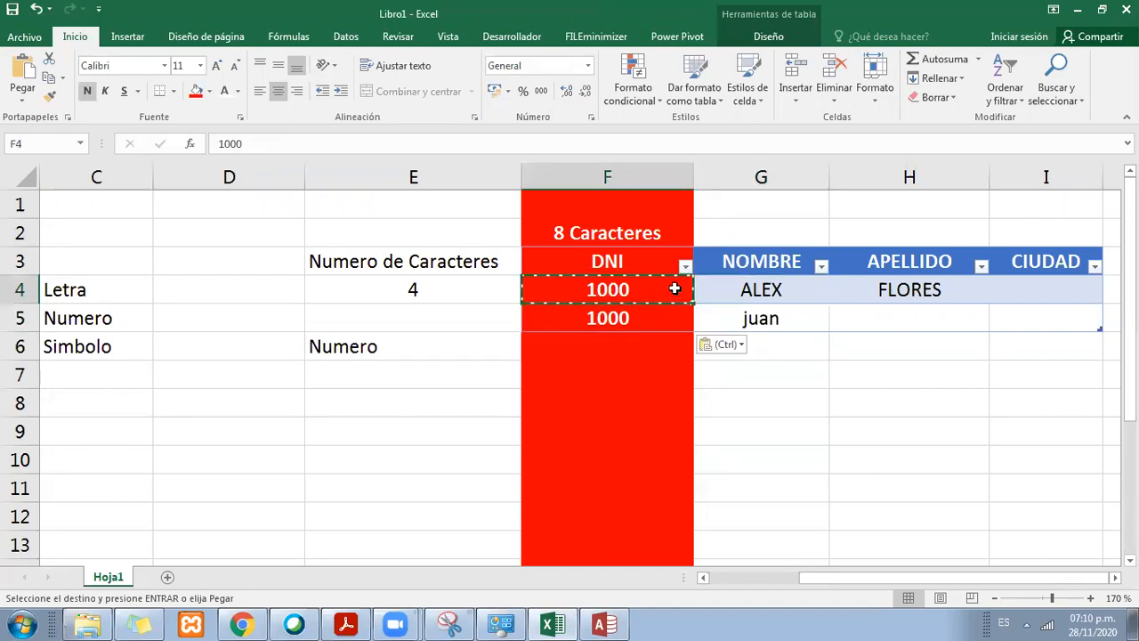
pyautogui.click(710, 290)
pyautogui.click(862, 289)
pyautogui.click(663, 283)
pyautogui.moveTo(682, 283); pyautogui.dragTo(900, 316)
pyautogui.moveTo(608, 319); pyautogui.dragTo(792, 321)
pyautogui.click(636, 354)
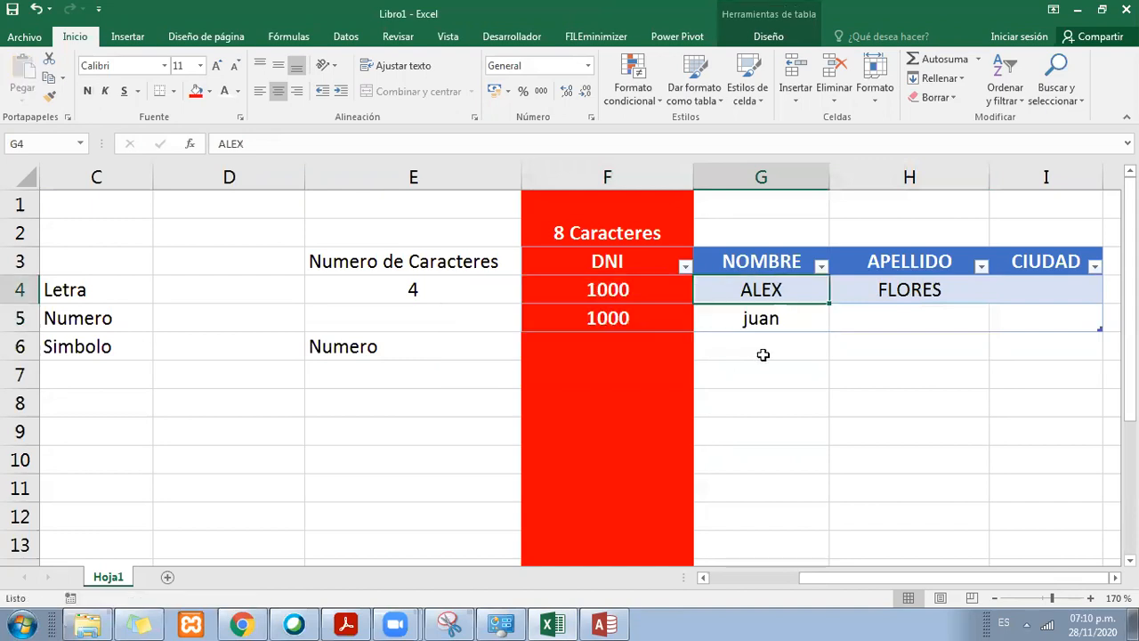
# Step: Switch to Access and set the DNI field's size to 255
pyautogui.click(602, 623)
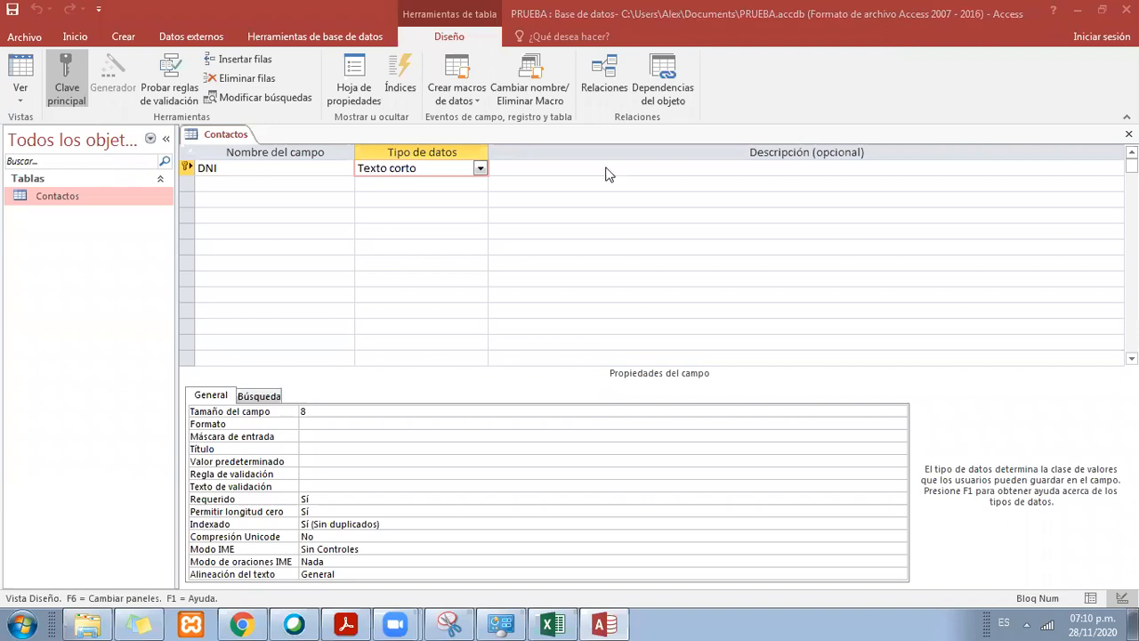
pyautogui.click(347, 411)
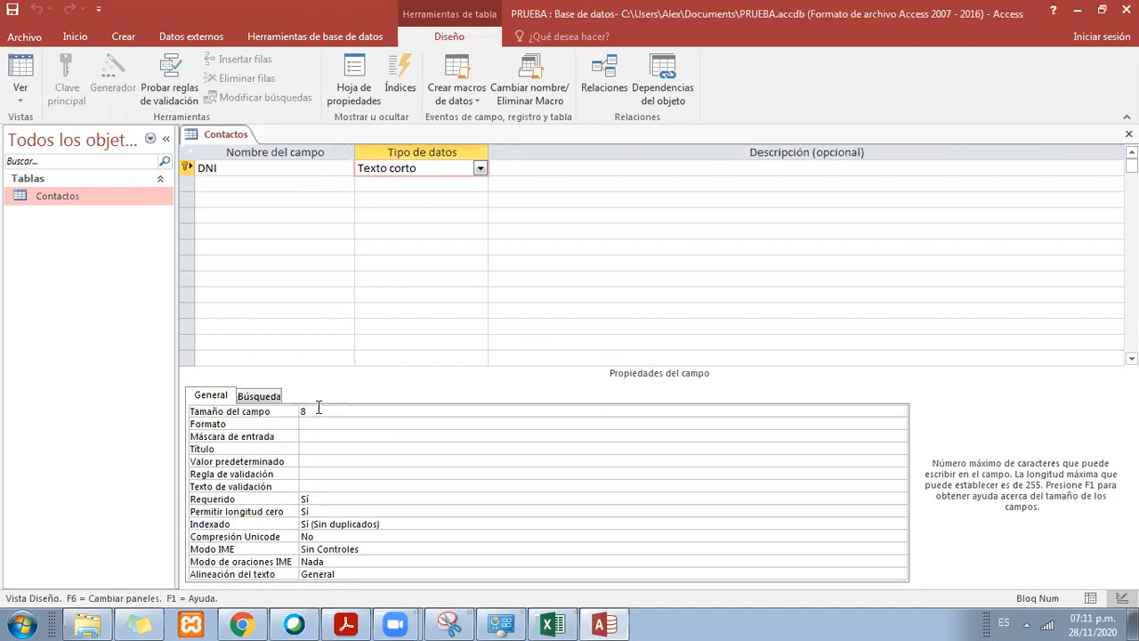
pyautogui.click(282, 411)
pyautogui.write('2555')
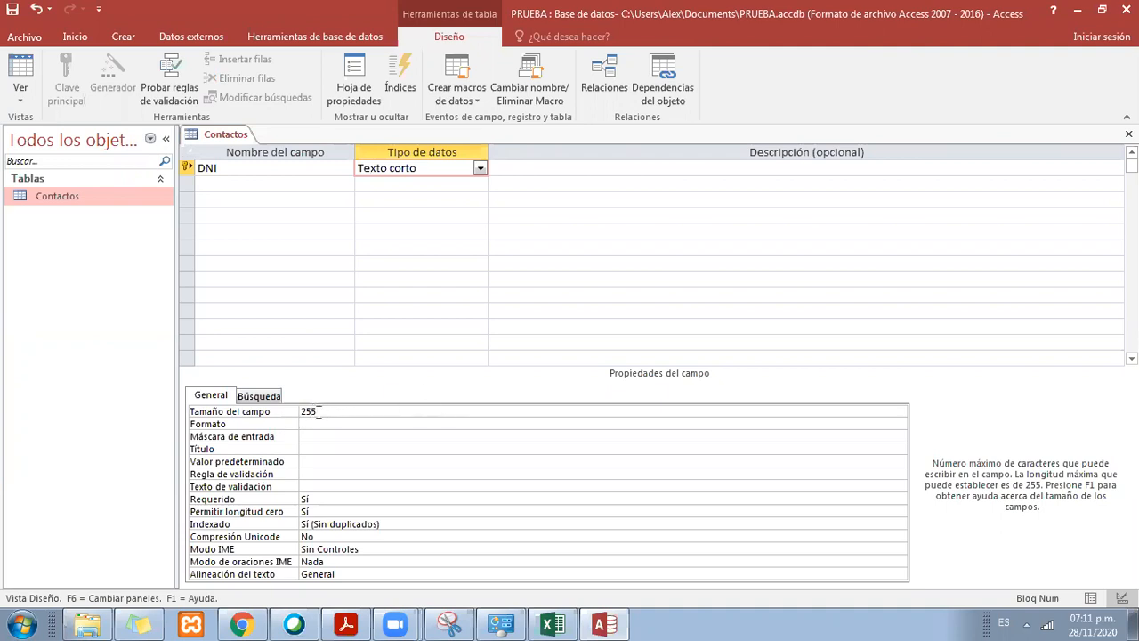
# Step: Set the DNI field's size to 8 characters
pyautogui.click(290, 415)
pyautogui.write('8')
pyautogui.press('Return')
pyautogui.click(320, 412)
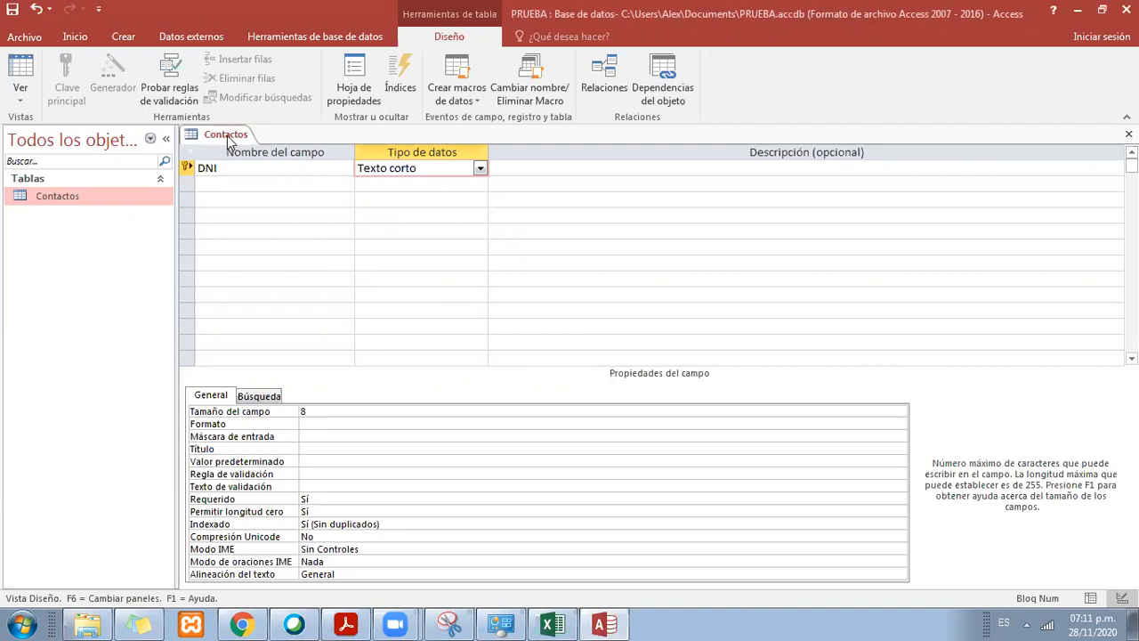
# Step: Switch to the Excel workbook and hide columns C through E
pyautogui.click(271, 165)
pyautogui.click(372, 169)
pyautogui.click(275, 168)
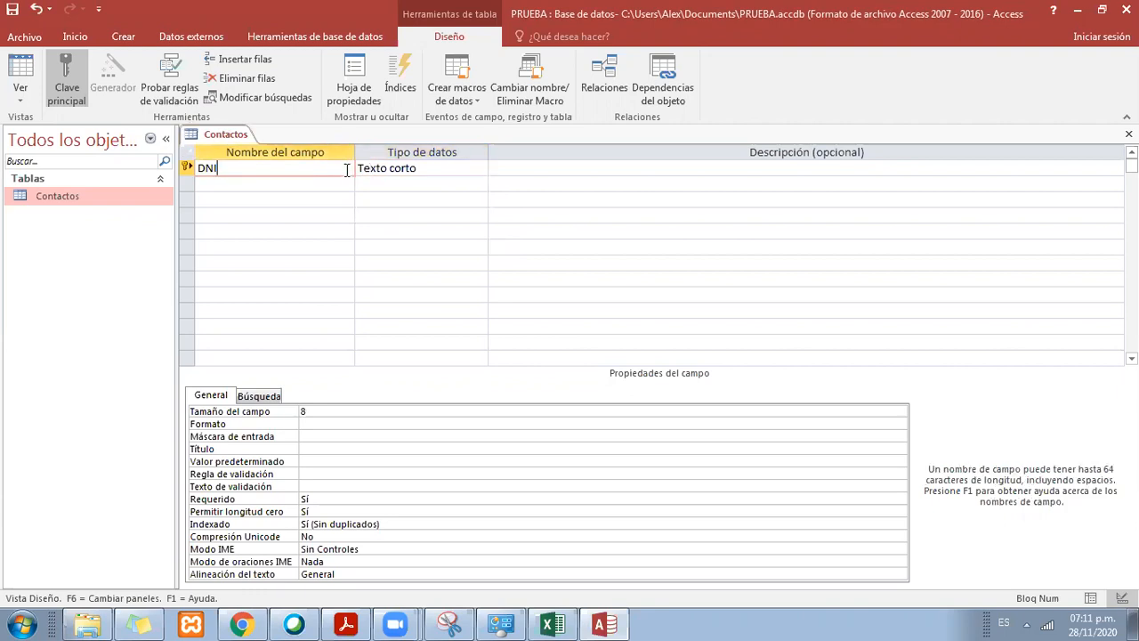
pyautogui.click(553, 624)
pyautogui.moveTo(412, 178); pyautogui.dragTo(96, 177)
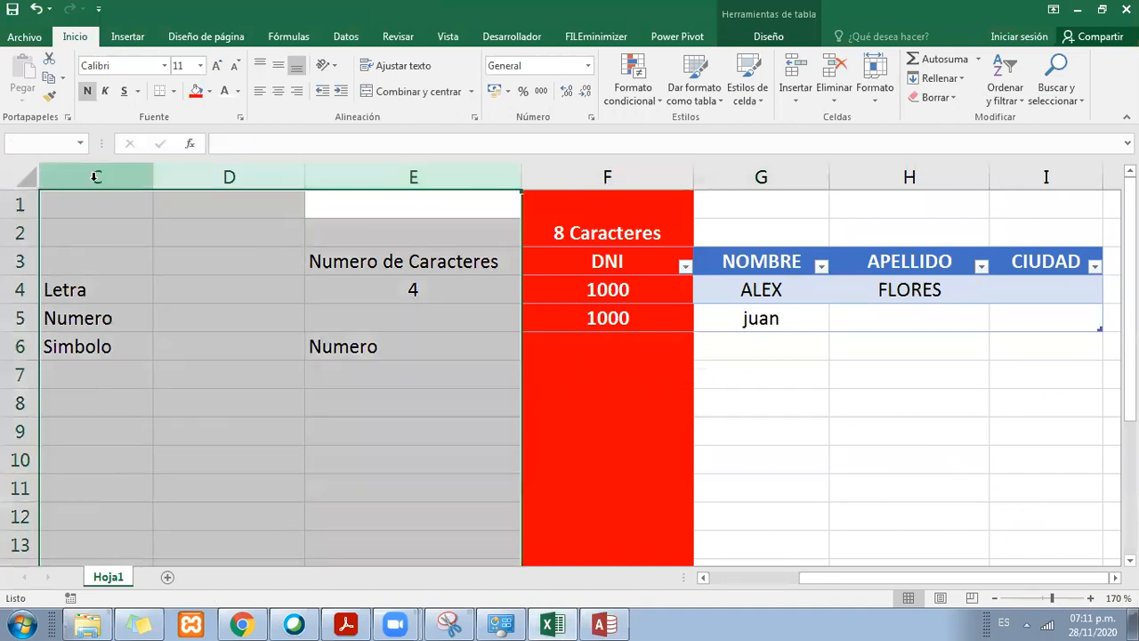
pyautogui.rightClick(98, 178)
pyautogui.click(175, 406)
pyautogui.click(382, 338)
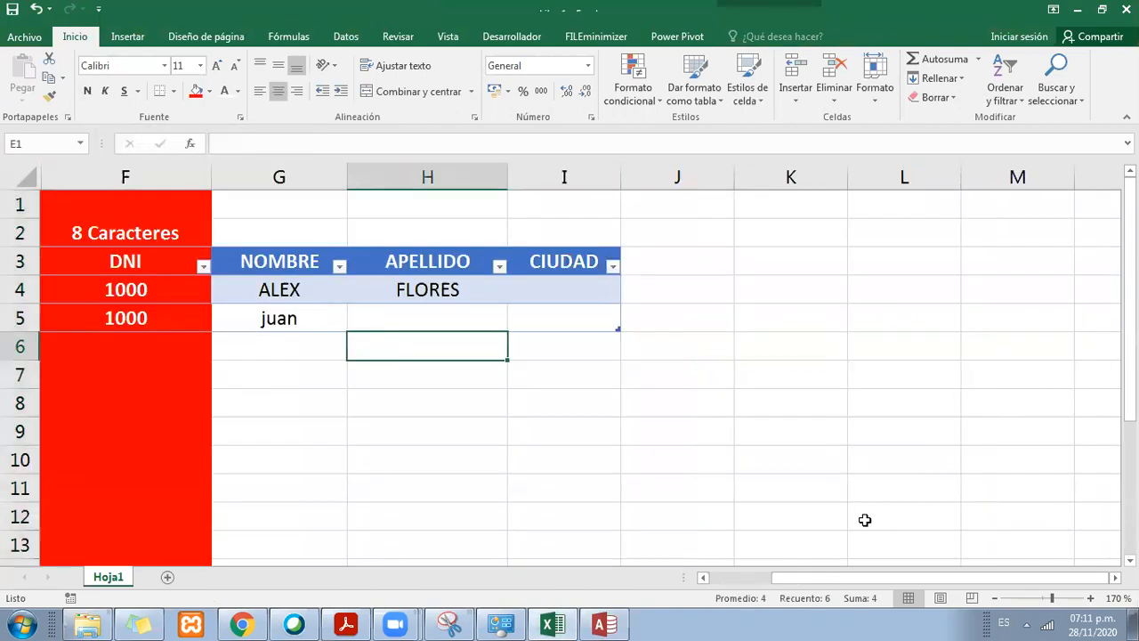
# Step: Clear the "8 Caracteres" label above the DNI heading and merge and centre the range F1:I2
pyautogui.moveTo(845, 579); pyautogui.dragTo(783, 578)
pyautogui.click(383, 234)
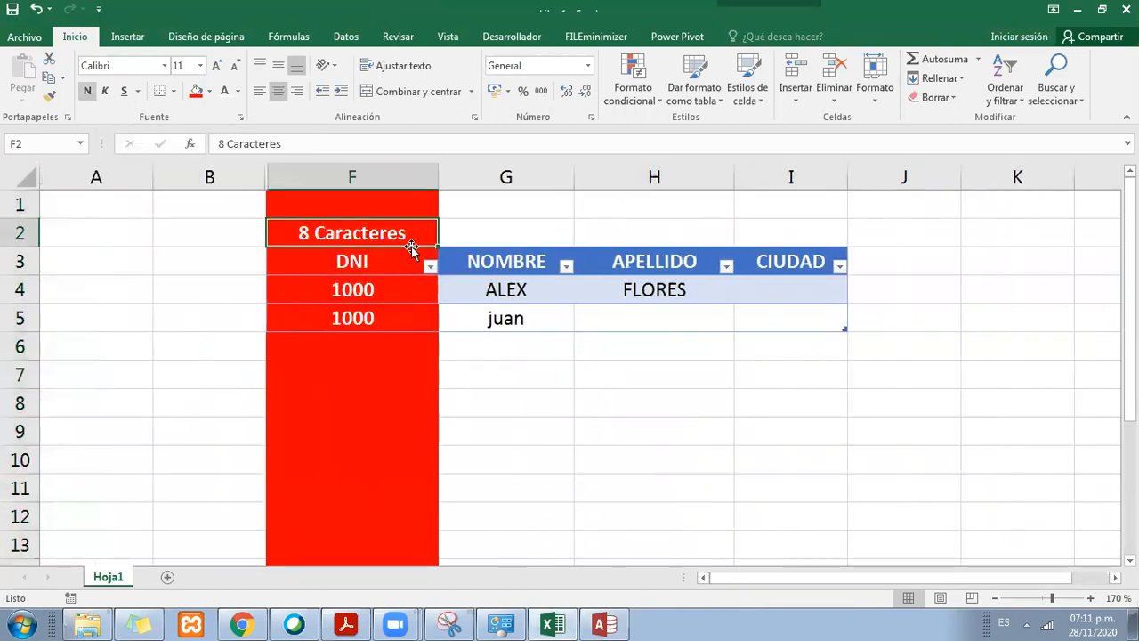
pyautogui.press('Delete')
pyautogui.moveTo(804, 227); pyautogui.dragTo(351, 205)
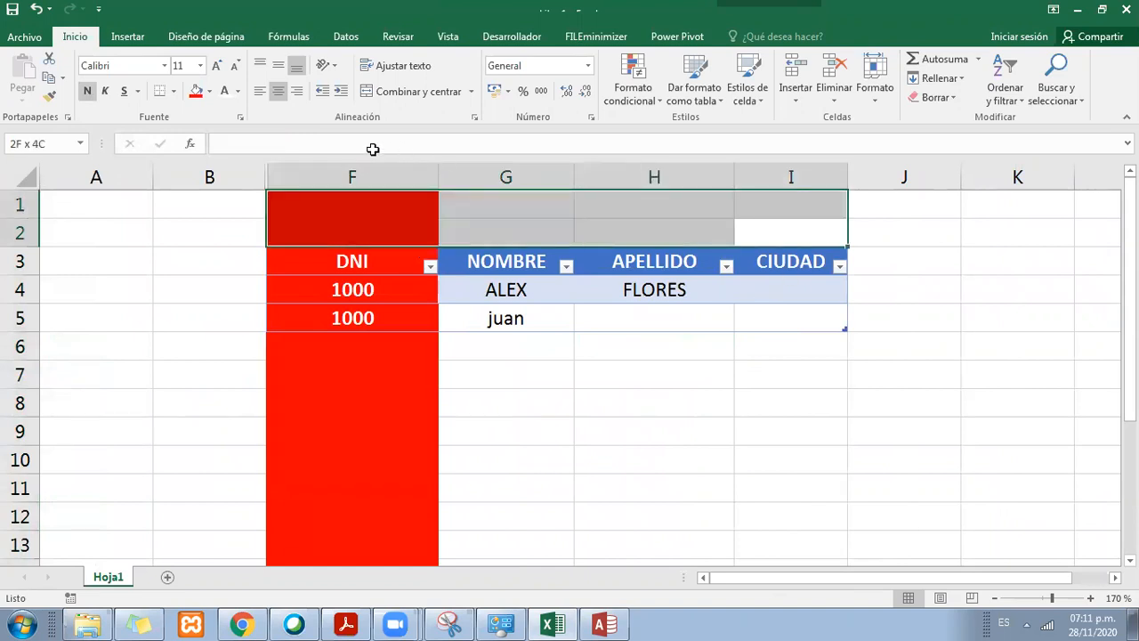
pyautogui.click(401, 90)
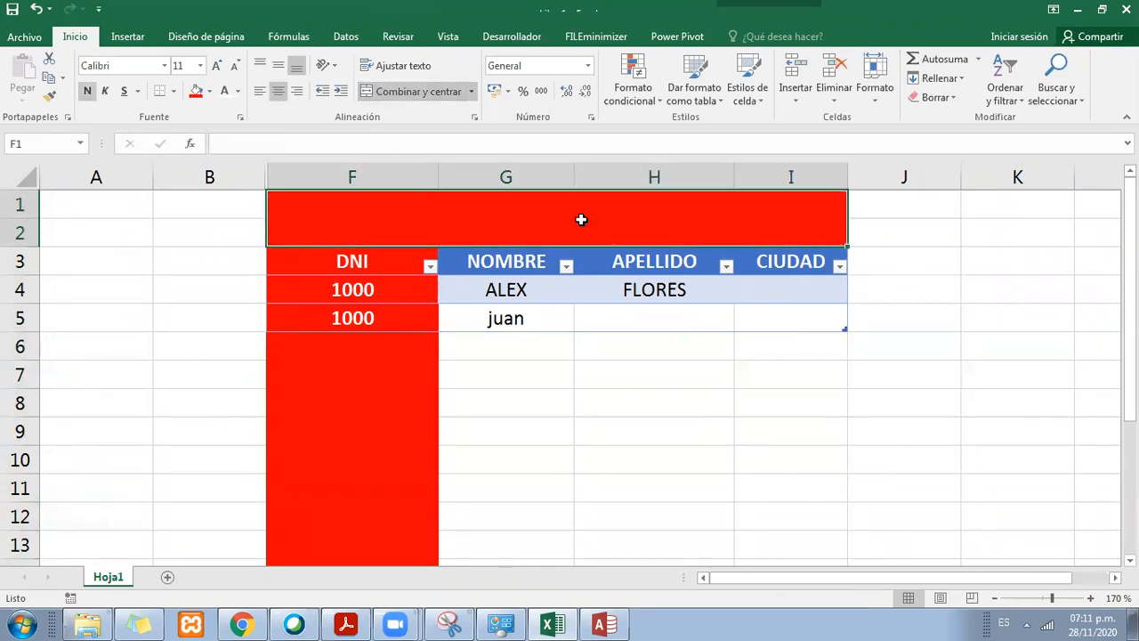
# Step: Enter the title CONTACTOS in the merged cell above the table
pyautogui.write('cont')
pyautogui.press('BackSpace')
pyautogui.press('BackSpace')
pyautogui.press('BackSpace')
pyautogui.press('BackSpace')
pyautogui.write('C')
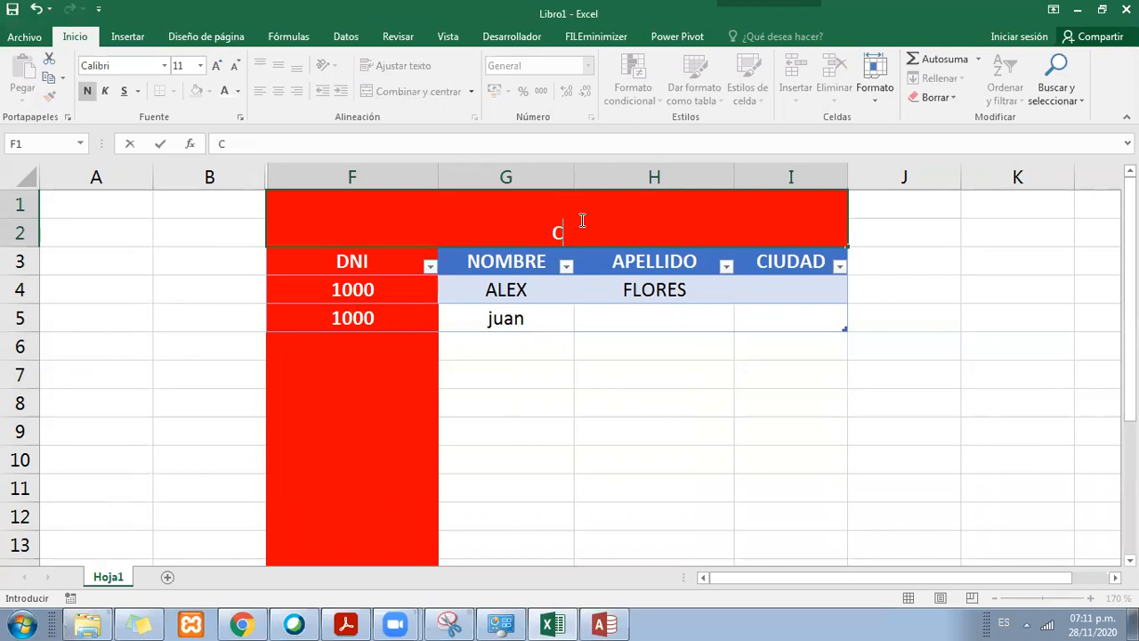
pyautogui.write('ONTACTOS')
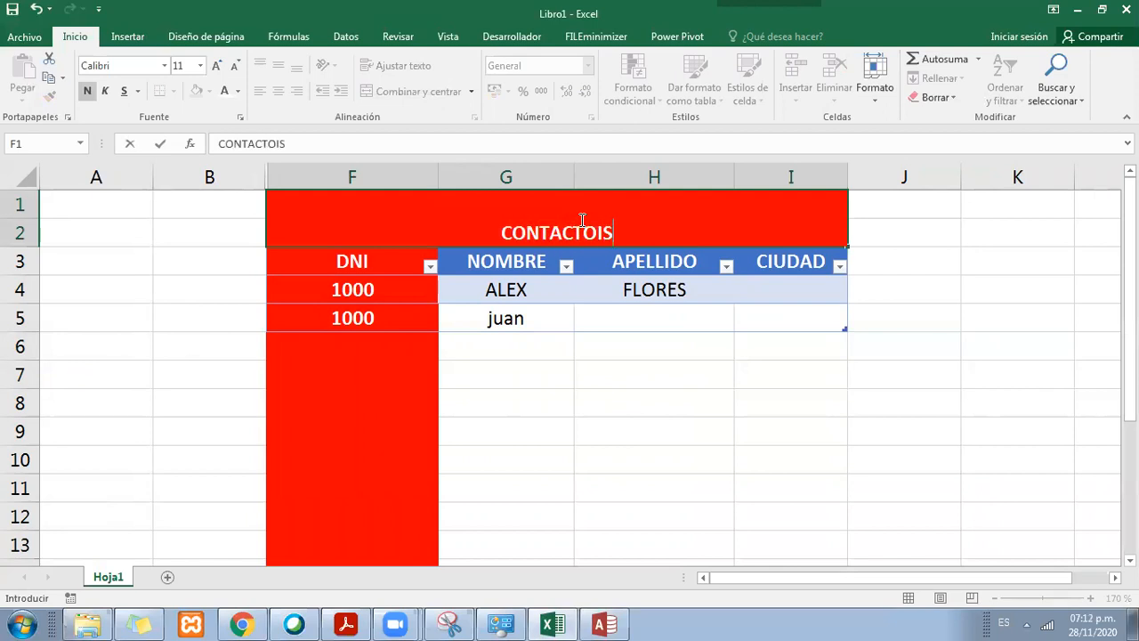
pyautogui.press('Return')
# Step: Centre the CONTACTOS title vertically and set its font size to 20
pyautogui.click(584, 222)
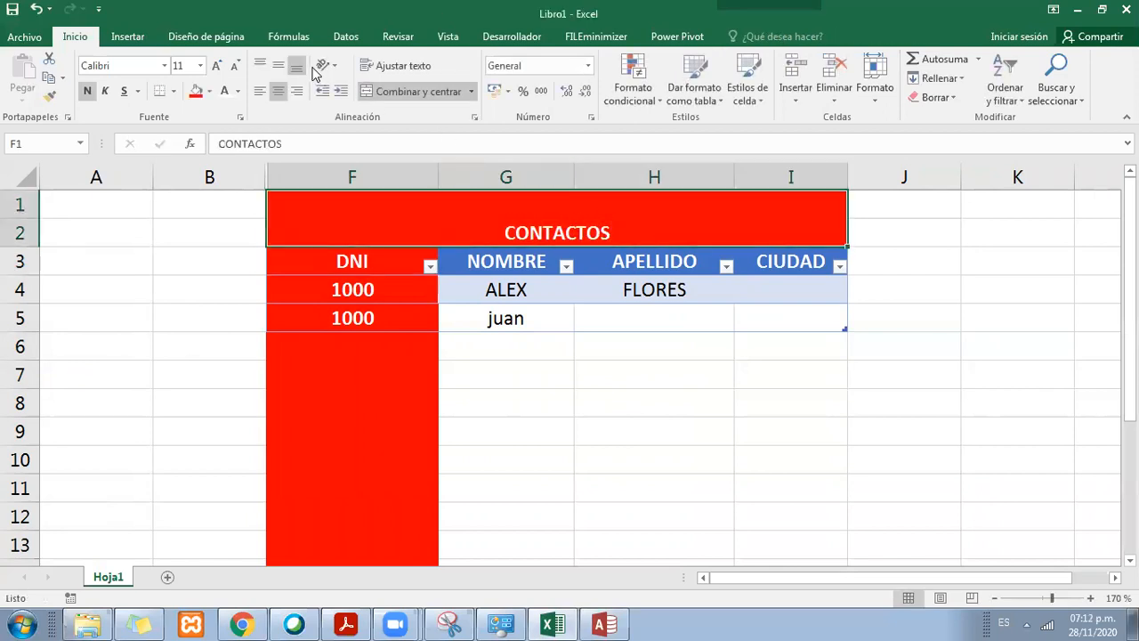
pyautogui.click(279, 66)
pyautogui.click(201, 65)
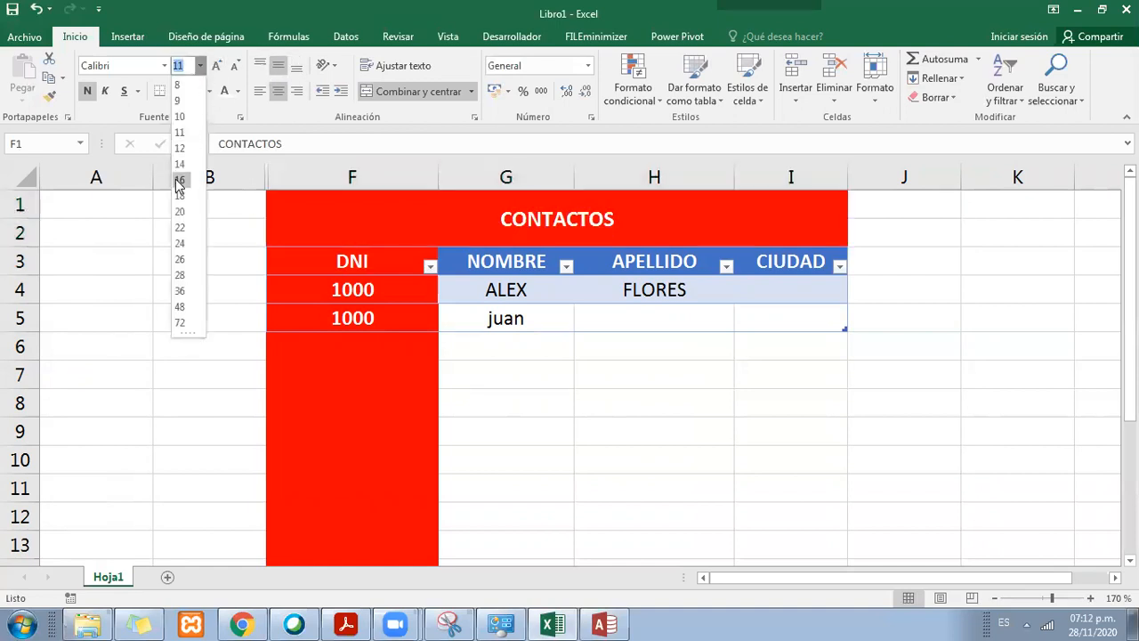
pyautogui.click(222, 194)
pyautogui.click(608, 365)
# Step: Fill the CONTACTOS title cell with black
pyautogui.click(583, 234)
pyautogui.click(209, 91)
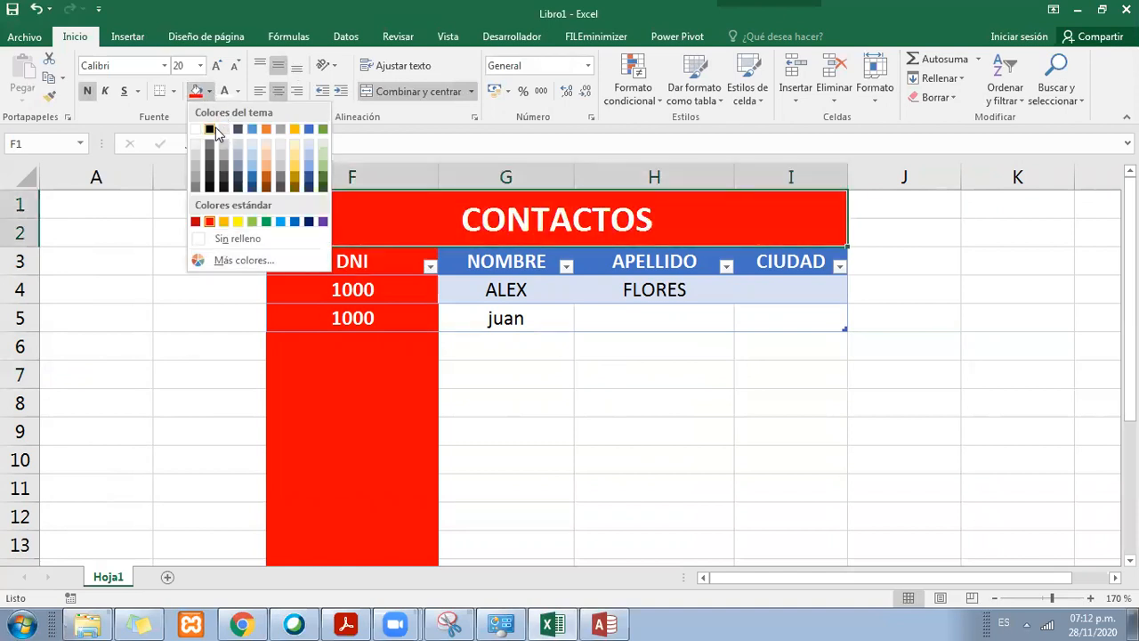
pyautogui.click(209, 129)
pyautogui.click(526, 403)
pyautogui.click(576, 228)
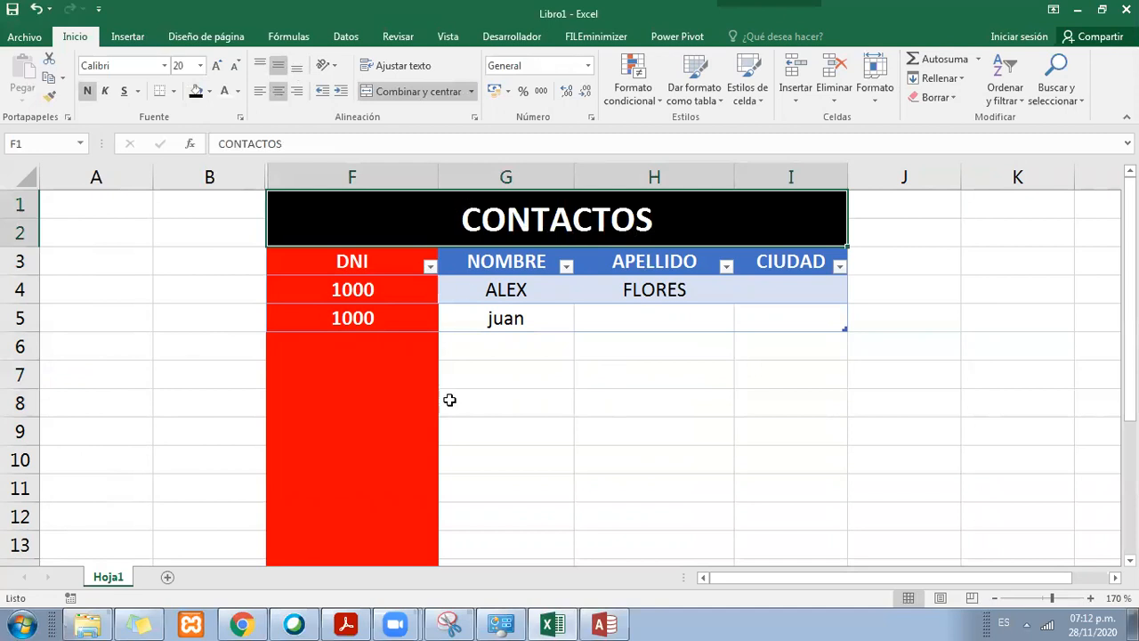
# Step: Enter the label "8 Caracteres" in B4 beside the first DNI cell and widen column B slightly
pyautogui.click(365, 258)
pyautogui.moveTo(365, 258); pyautogui.dragTo(373, 307)
pyautogui.click(361, 287)
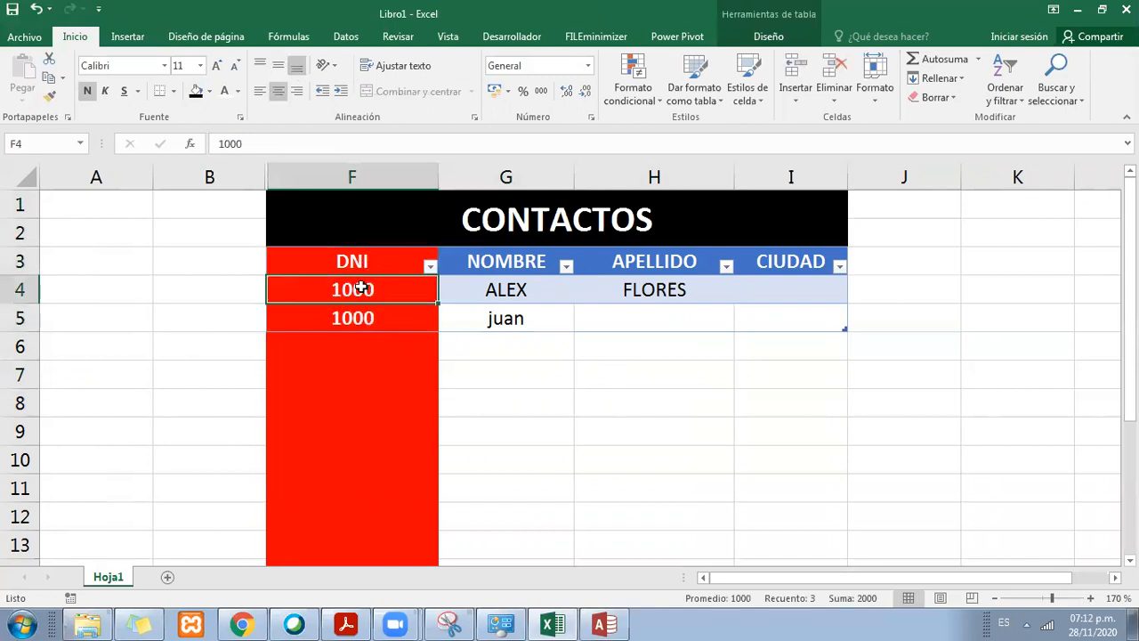
pyautogui.click(217, 285)
pyautogui.write('8 A')
pyautogui.press('BackSpace')
pyautogui.write('Carac')
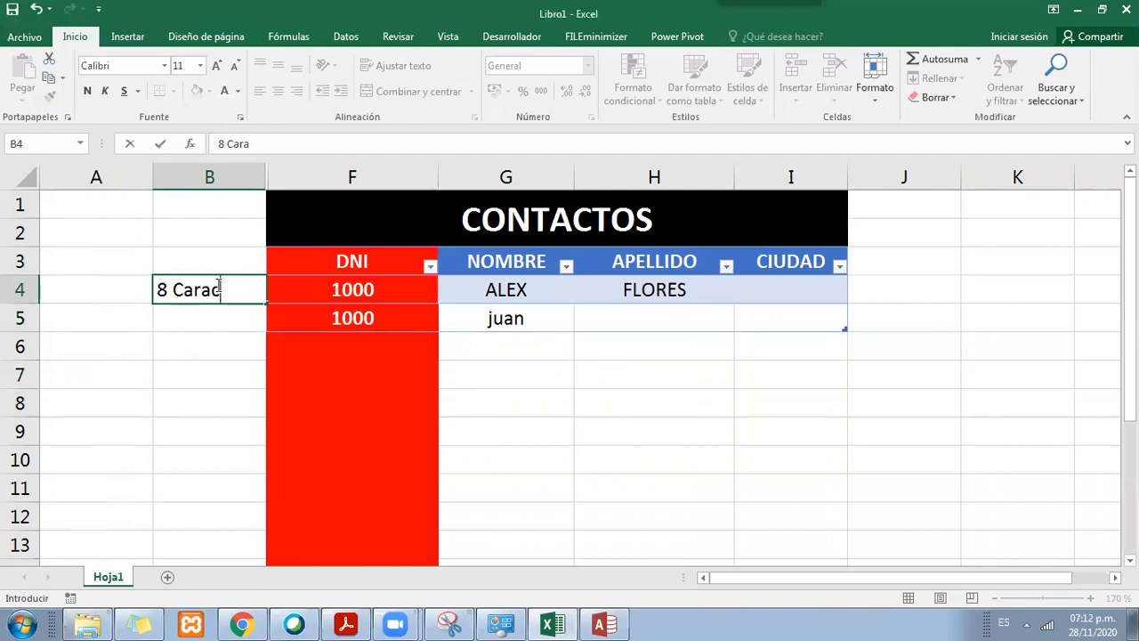
pyautogui.write('teres')
pyautogui.press('Return')
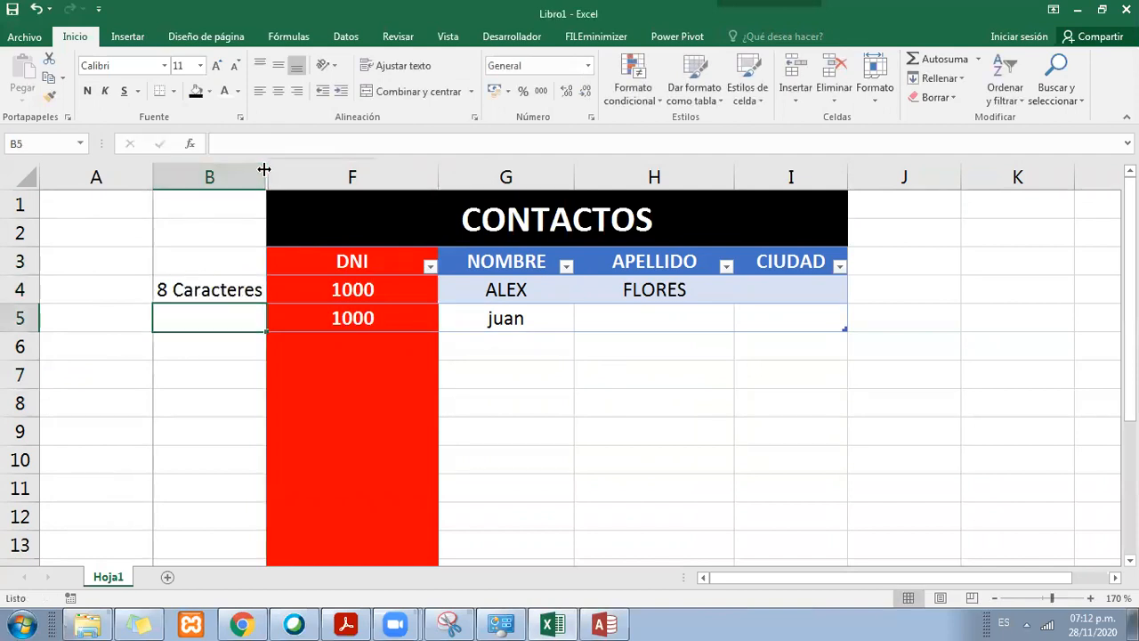
pyautogui.moveTo(266, 177); pyautogui.dragTo(273, 177)
# Step: Clear the sample DNI values from F4:F5
pyautogui.click(242, 285)
pyautogui.click(337, 308)
pyautogui.click(348, 288)
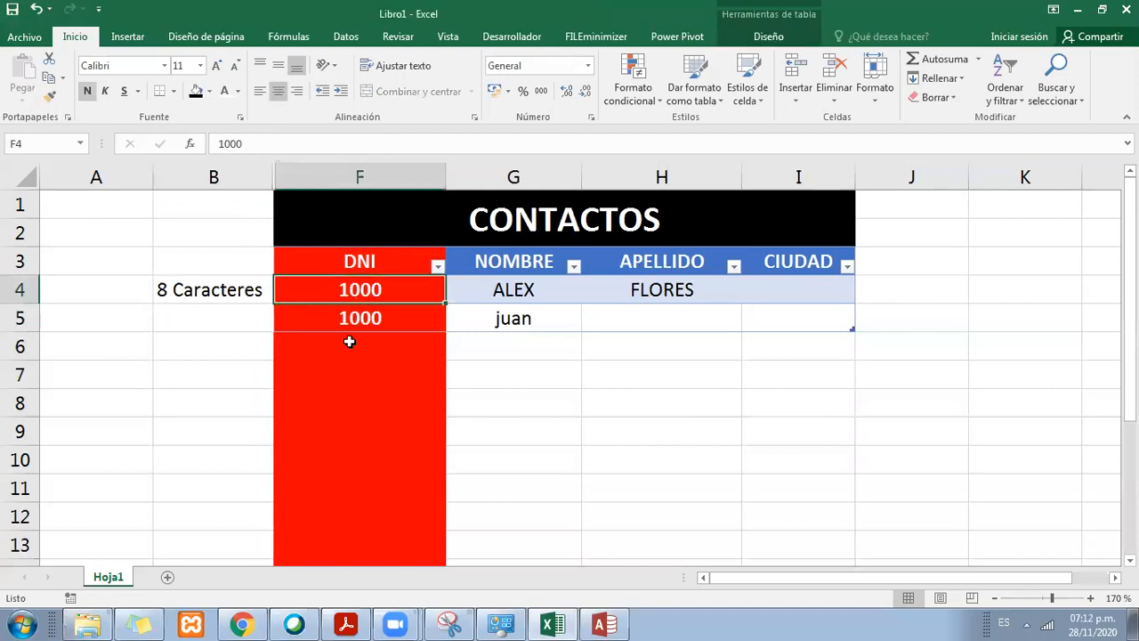
pyautogui.keyDown('shift'); pyautogui.click(388, 309); pyautogui.keyUp('shift')
pyautogui.press('Delete')
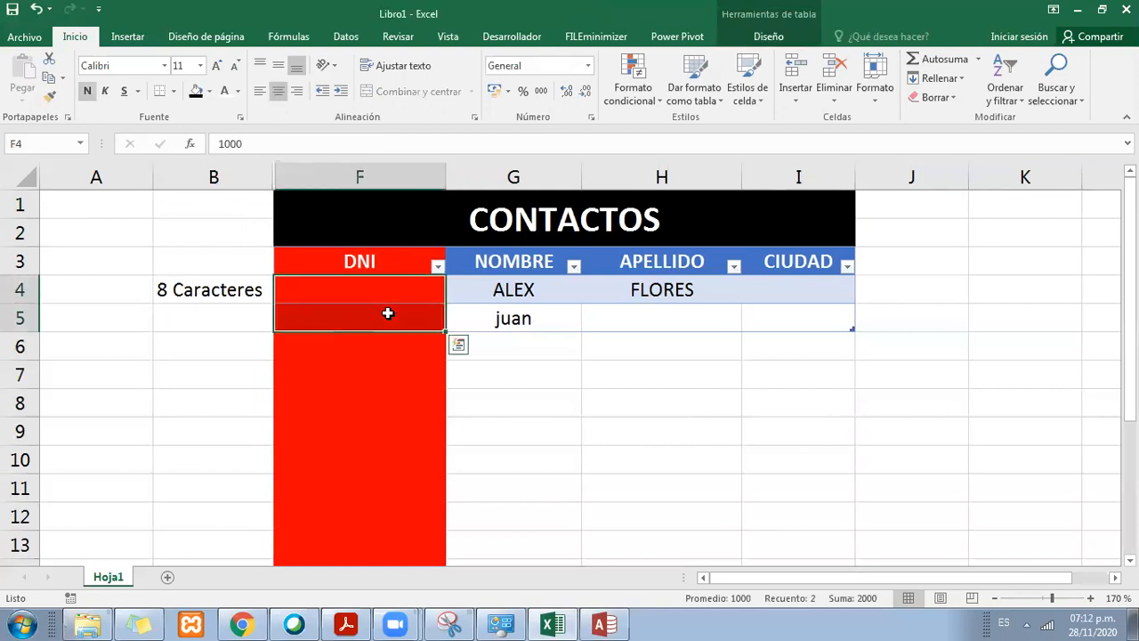
# Step: Remove the fill colour from the table range F3:I5 and from the rest of column F
pyautogui.moveTo(388, 259); pyautogui.dragTo(783, 329)
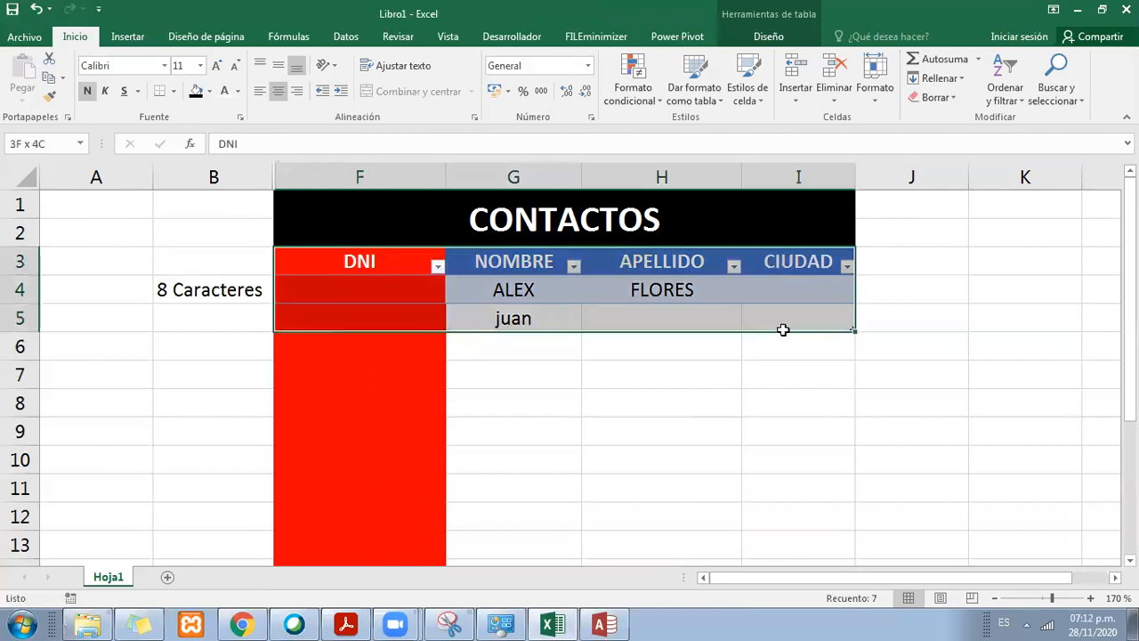
pyautogui.click(209, 91)
pyautogui.click(232, 239)
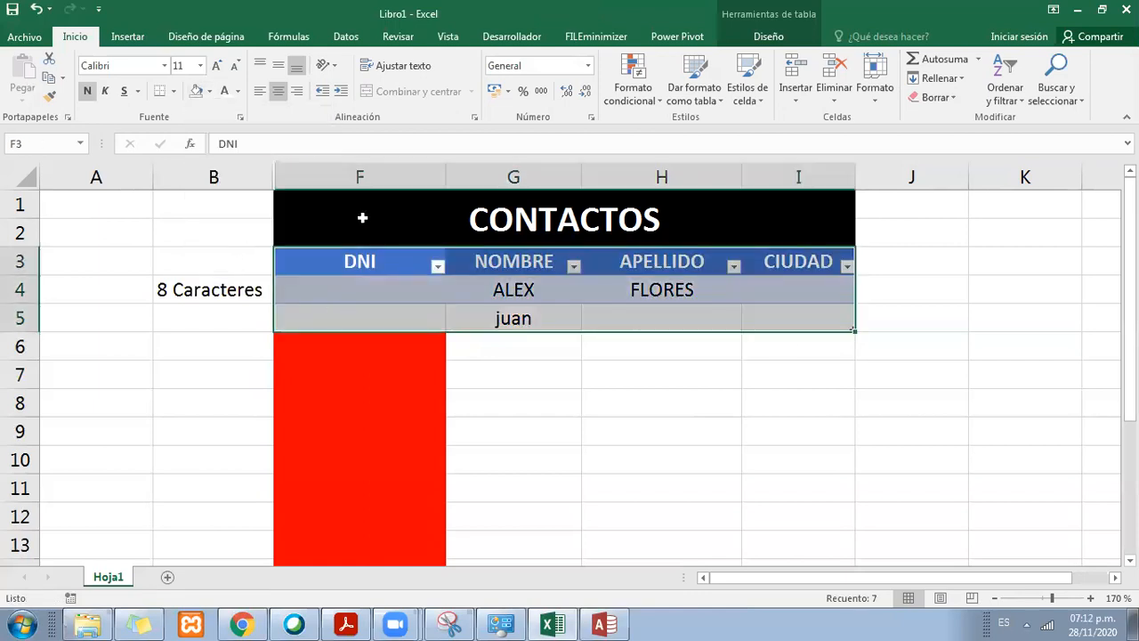
pyautogui.click(356, 177)
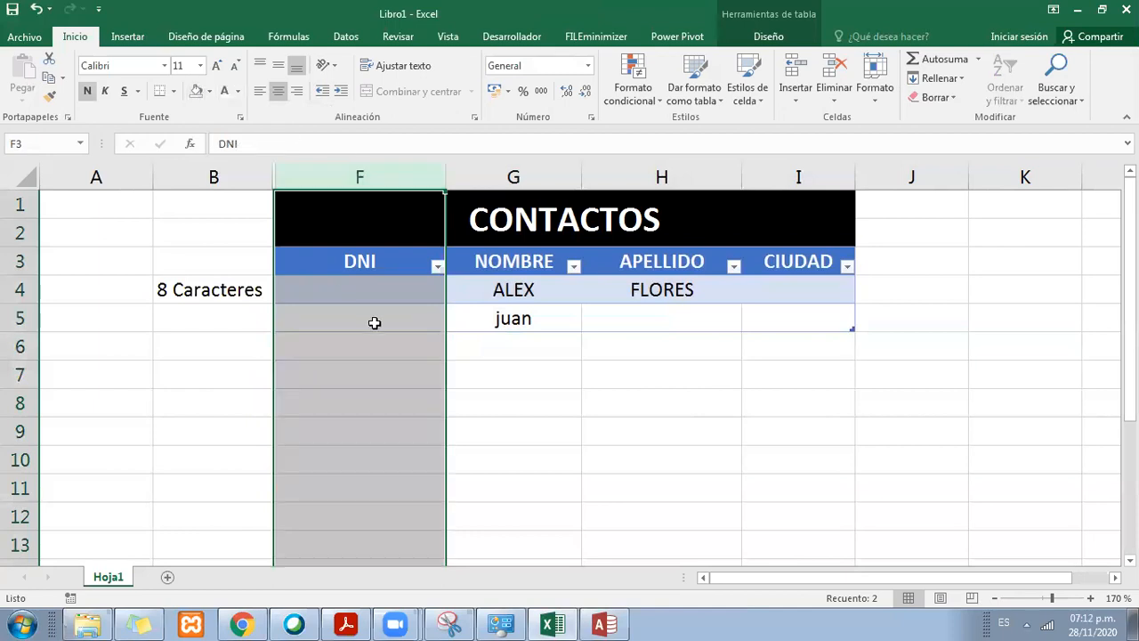
pyautogui.click(373, 323)
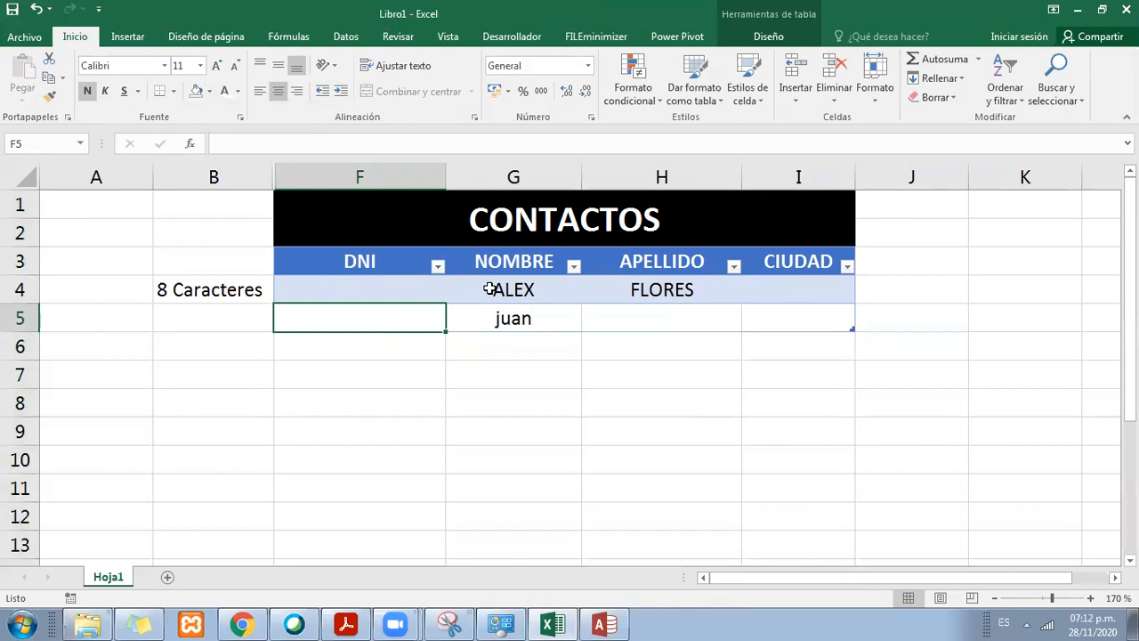
# Step: Clear the sample first names and surname from the contact rows 4 and 5
pyautogui.click(406, 268)
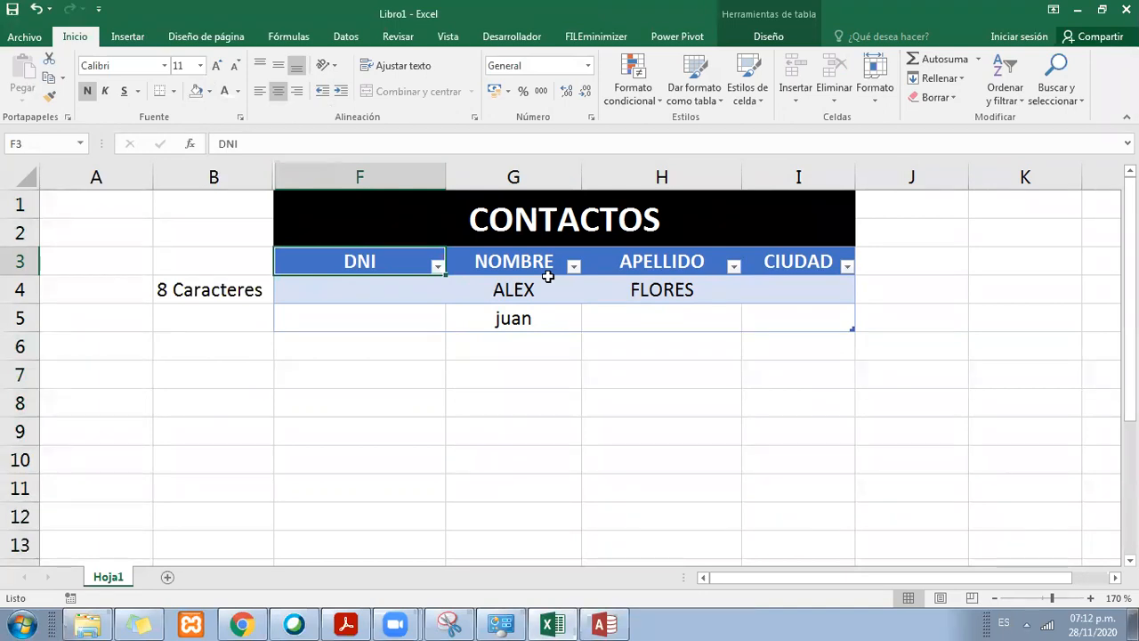
pyautogui.click(494, 260)
pyautogui.click(627, 261)
pyautogui.click(787, 261)
pyautogui.click(684, 262)
pyautogui.moveTo(778, 298); pyautogui.dragTo(521, 303)
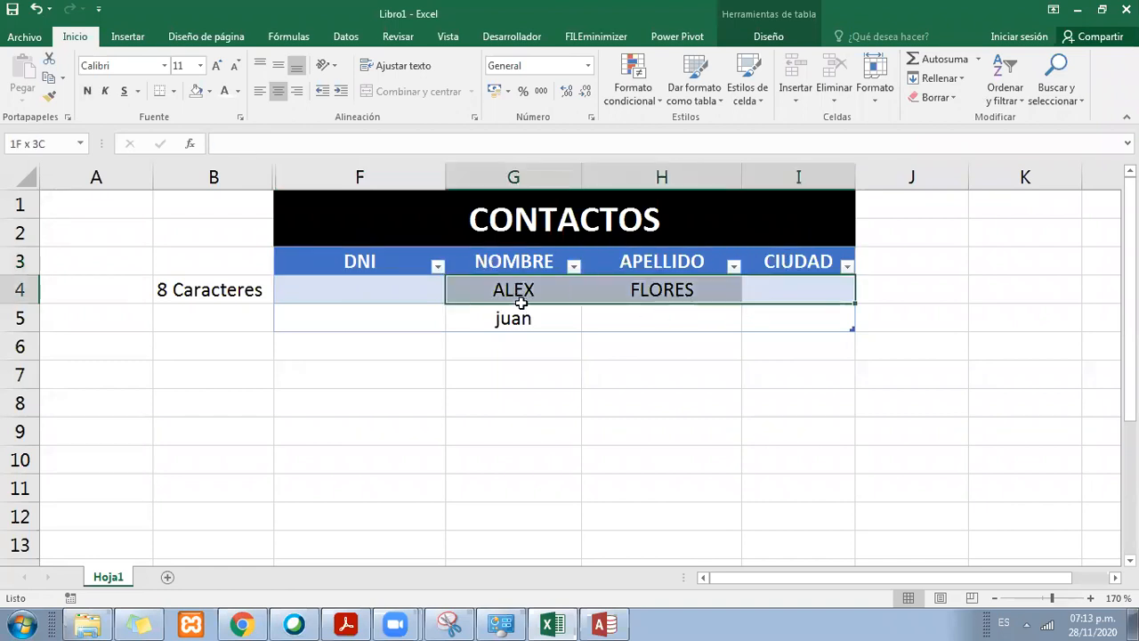
pyautogui.click(510, 316)
pyautogui.press('Delete')
pyautogui.moveTo(766, 291); pyautogui.dragTo(516, 287)
pyautogui.press('Delete')
pyautogui.click(486, 307)
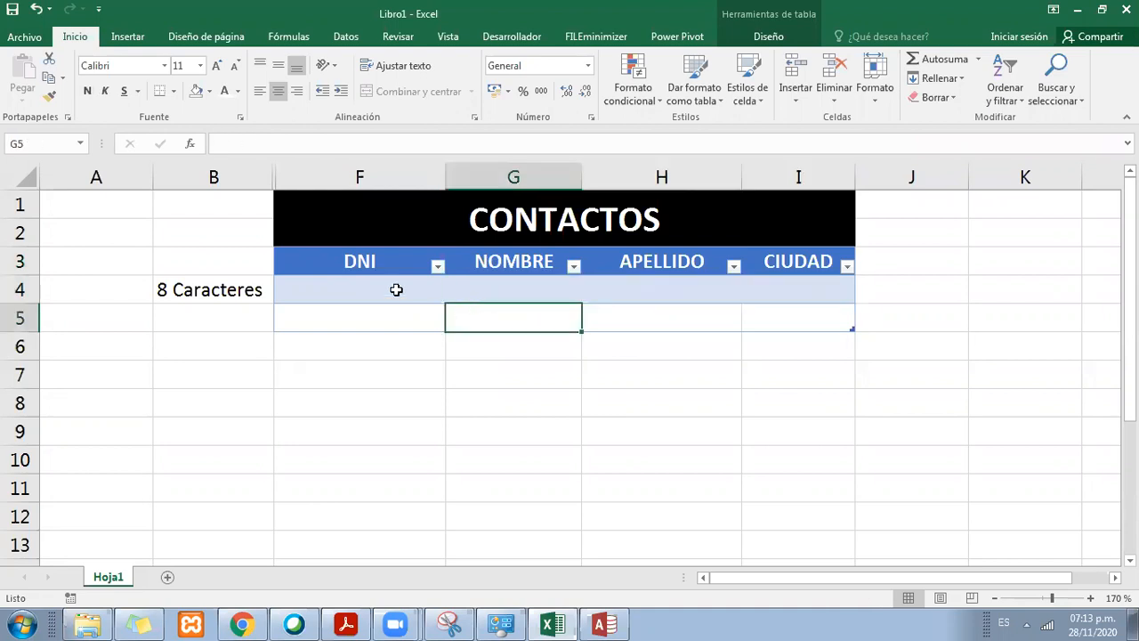
# Step: Go through the table headings DNI, NOMBRE, APELLIDO and CIUDAD one by one
pyautogui.click(396, 289)
pyautogui.click(356, 261)
pyautogui.click(505, 262)
pyautogui.click(626, 264)
pyautogui.click(791, 260)
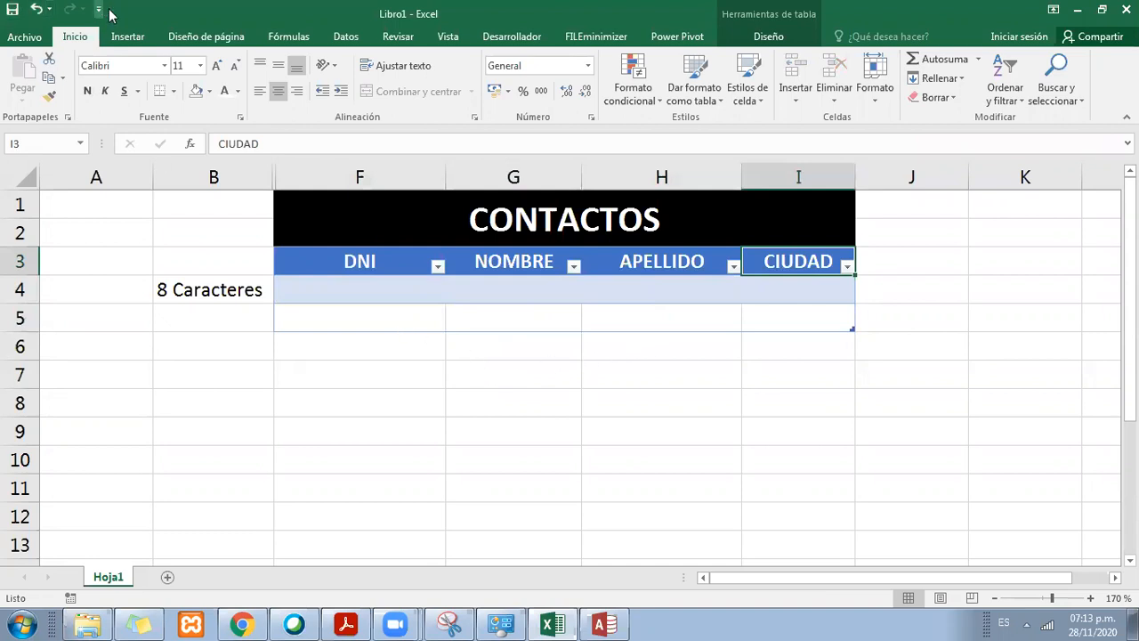
pyautogui.click(125, 36)
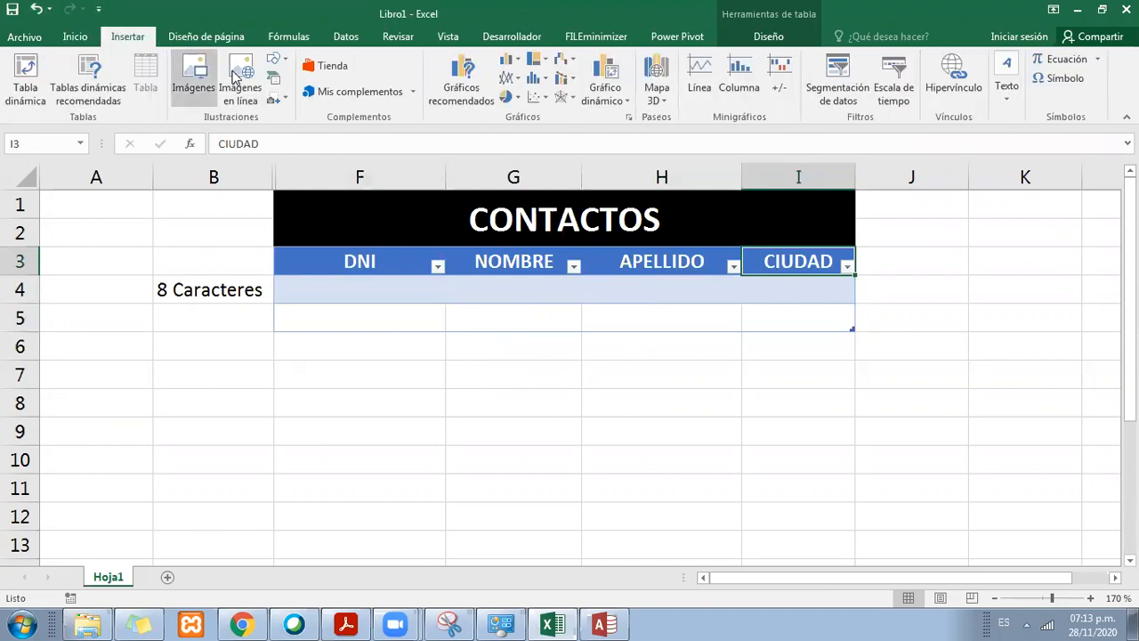
pyautogui.click(276, 60)
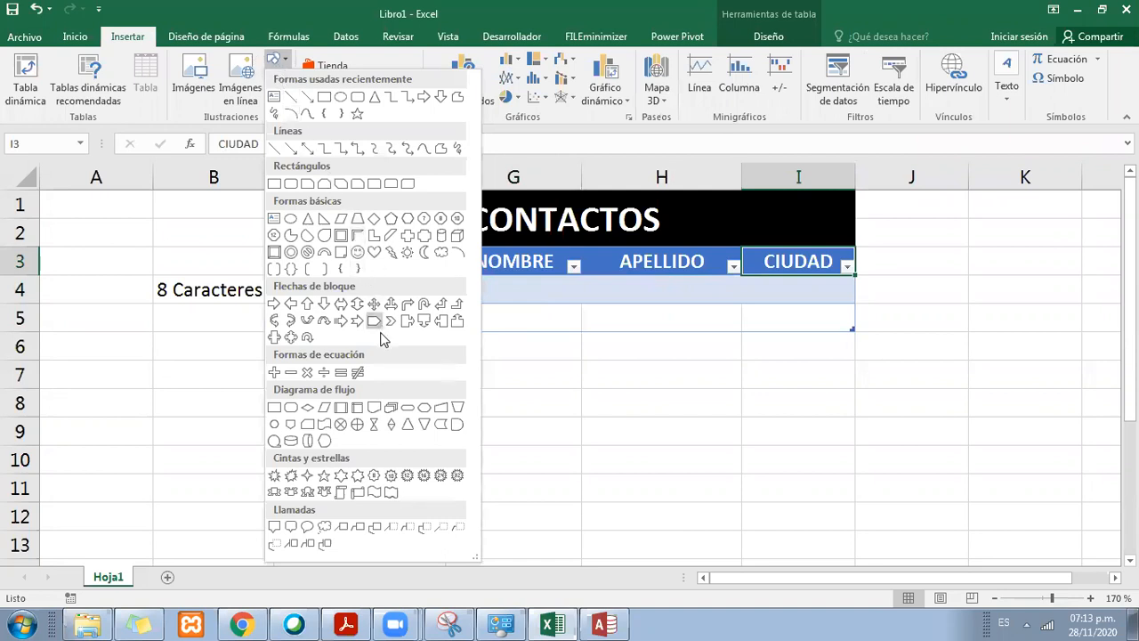
pyautogui.click(322, 307)
pyautogui.moveTo(376, 330); pyautogui.dragTo(447, 398)
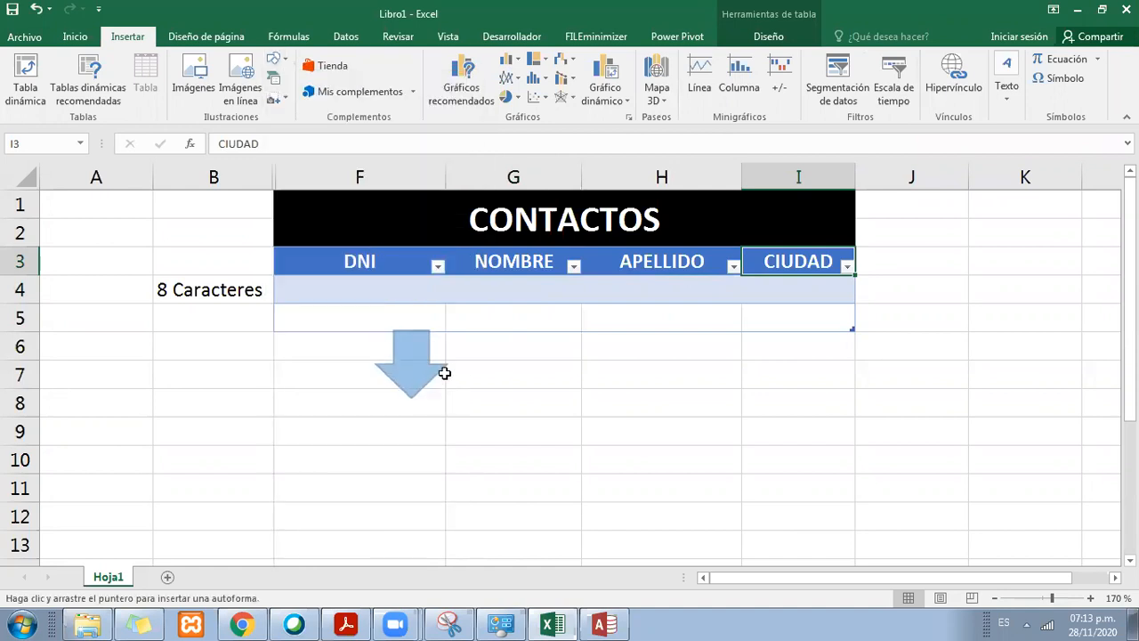
pyautogui.press('Delete')
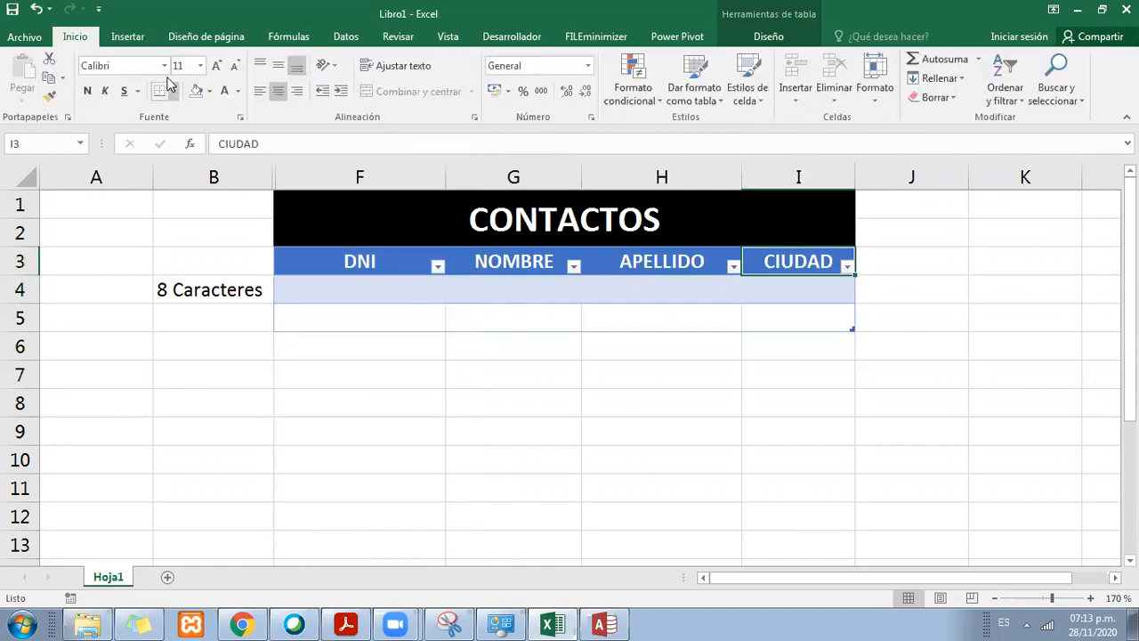
# Step: Draw an up block arrow about 1.7 cm high and wide beneath the DNI column and delete empty row 5
pyautogui.click(127, 37)
pyautogui.click(283, 66)
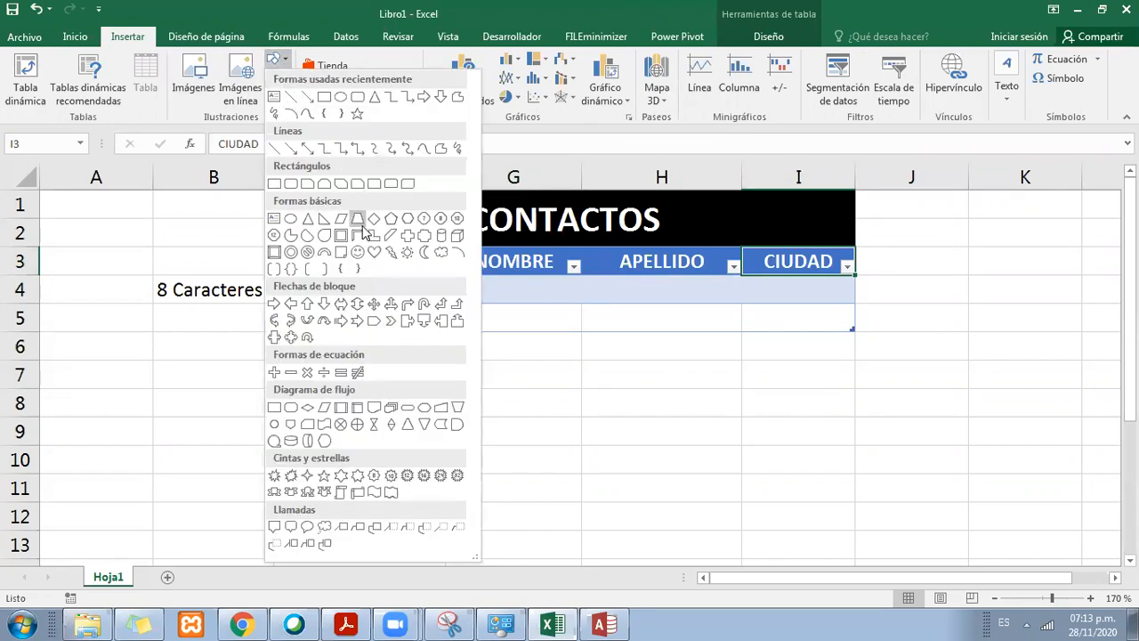
pyautogui.click(323, 305)
pyautogui.moveTo(339, 319); pyautogui.dragTo(432, 411)
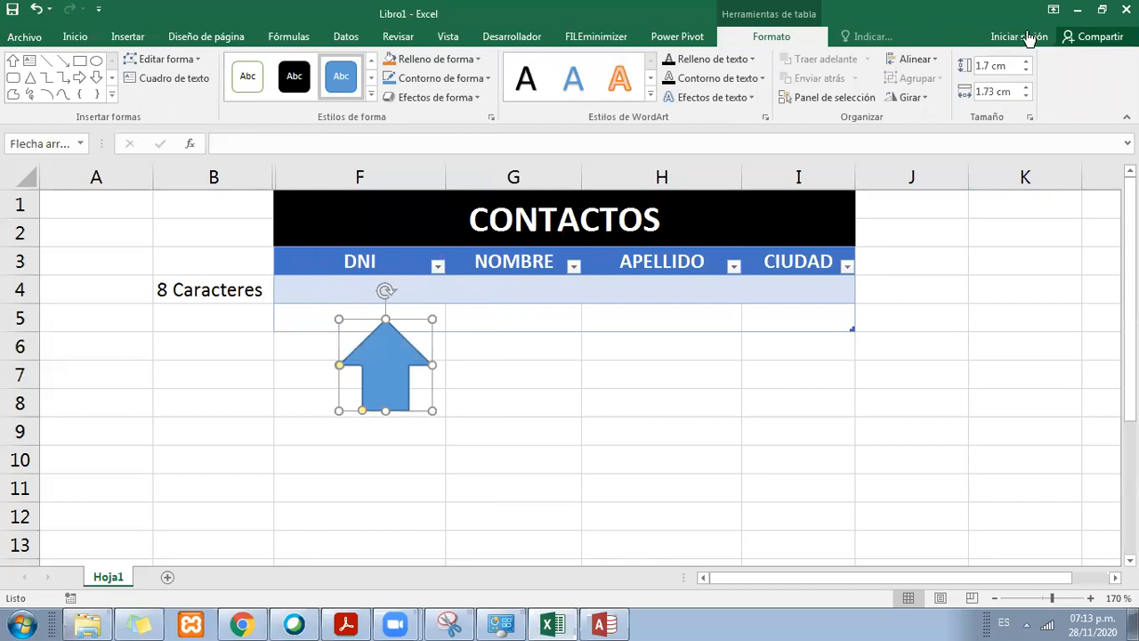
pyautogui.moveTo(413, 351); pyautogui.dragTo(387, 338)
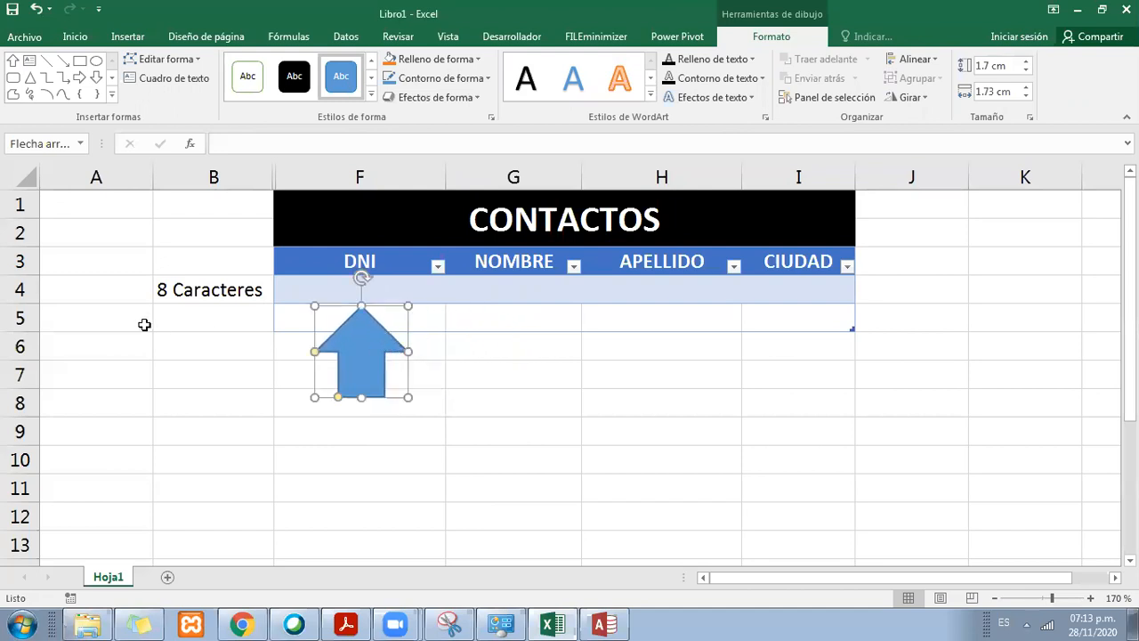
pyautogui.rightClick(33, 318)
pyautogui.click(110, 455)
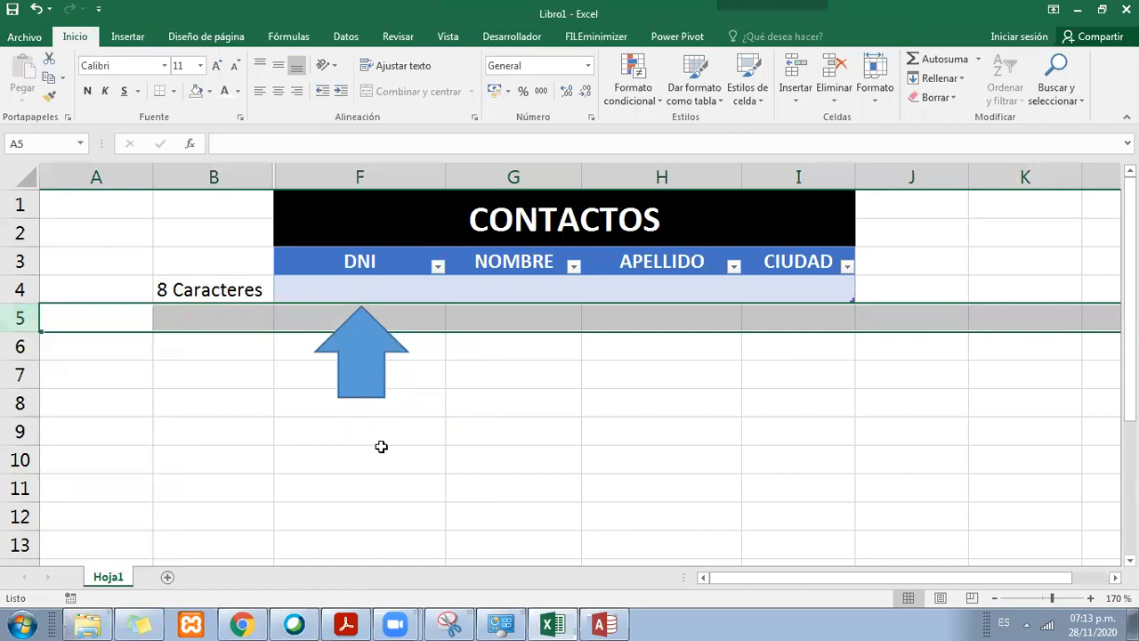
# Step: Reduce the up arrow's height and move it beneath the NOMBRE column
pyautogui.click(393, 398)
pyautogui.click(366, 360)
pyautogui.moveTo(363, 333); pyautogui.dragTo(505, 346)
# Step: Enter a sample first name in capitals in row 4 of the NOMBRE column and extend the table with row 5
pyautogui.click(575, 285)
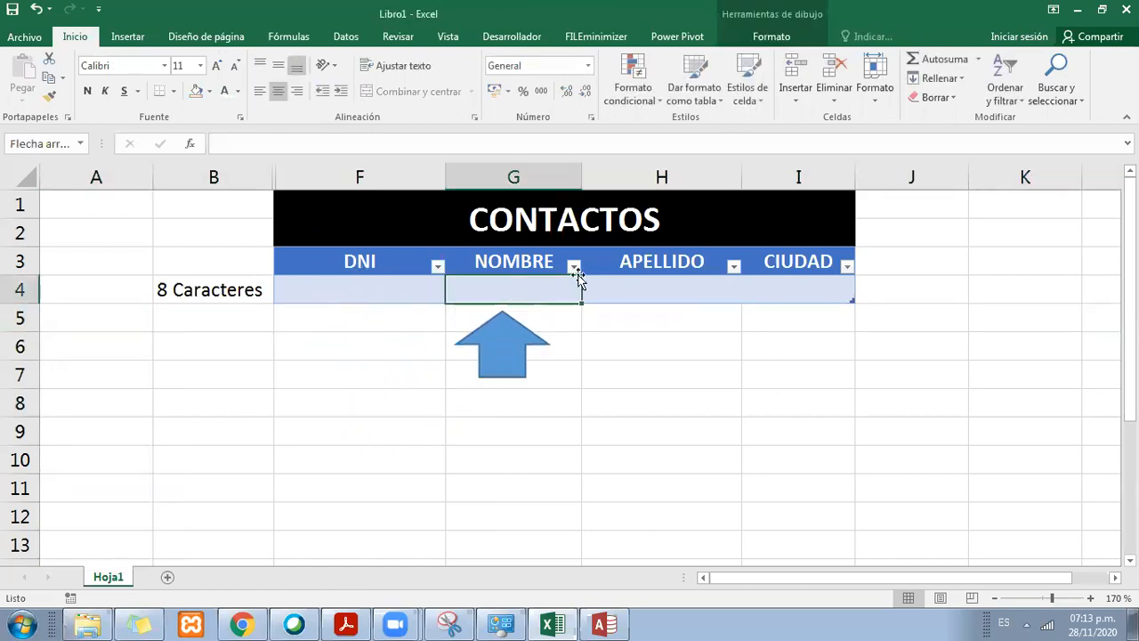
pyautogui.write('ALEX')
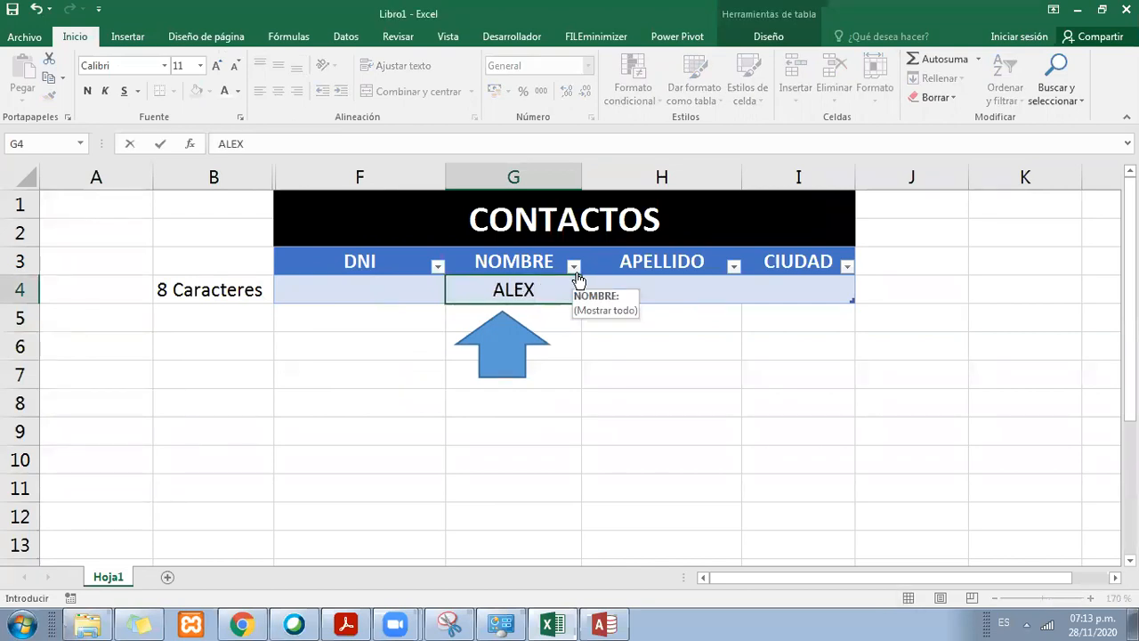
pyautogui.press('Tab')
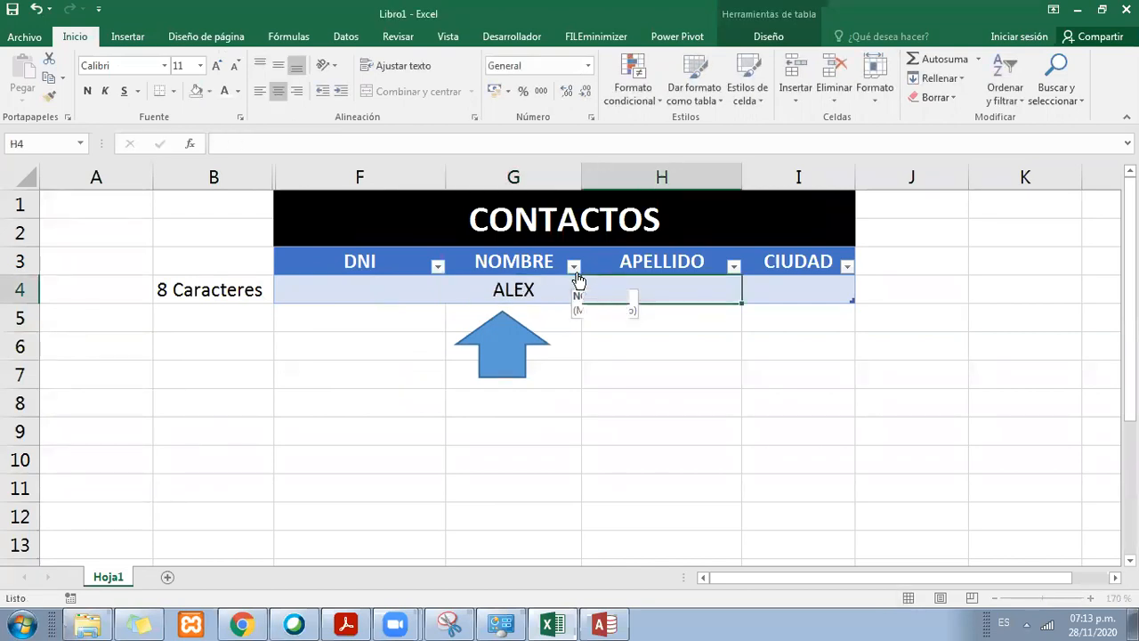
pyautogui.press('Tab')
pyautogui.press('Tab')
# Step: Move the up arrow lower beneath the NOMBRE column and enter the same first name in row 5
pyautogui.moveTo(508, 347); pyautogui.dragTo(514, 373)
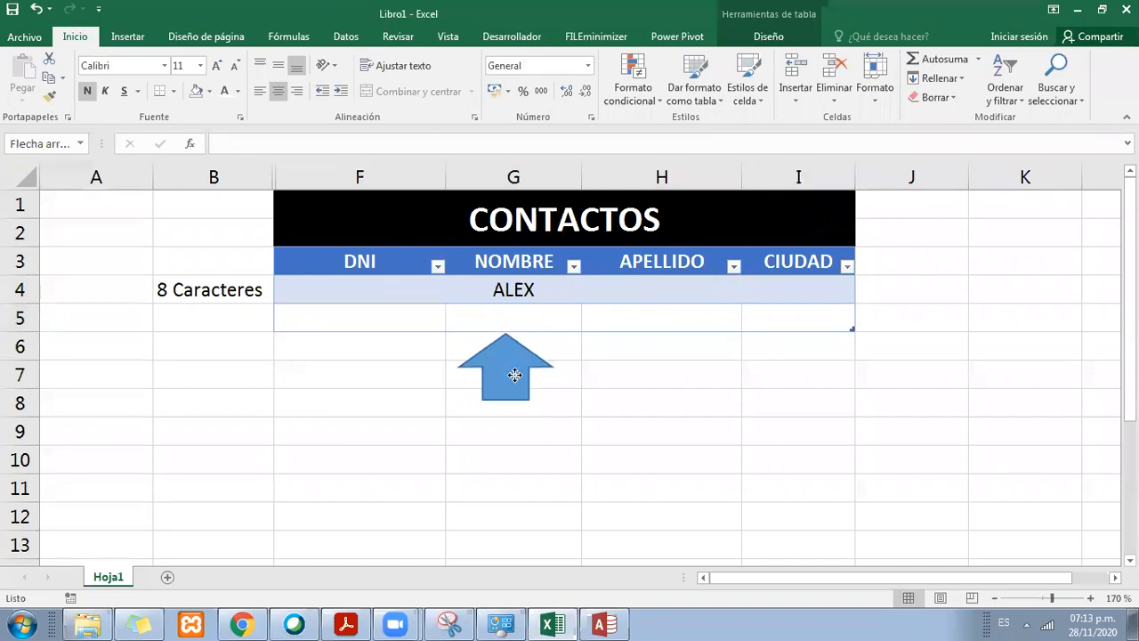
pyautogui.click(514, 315)
pyautogui.write('ALEX')
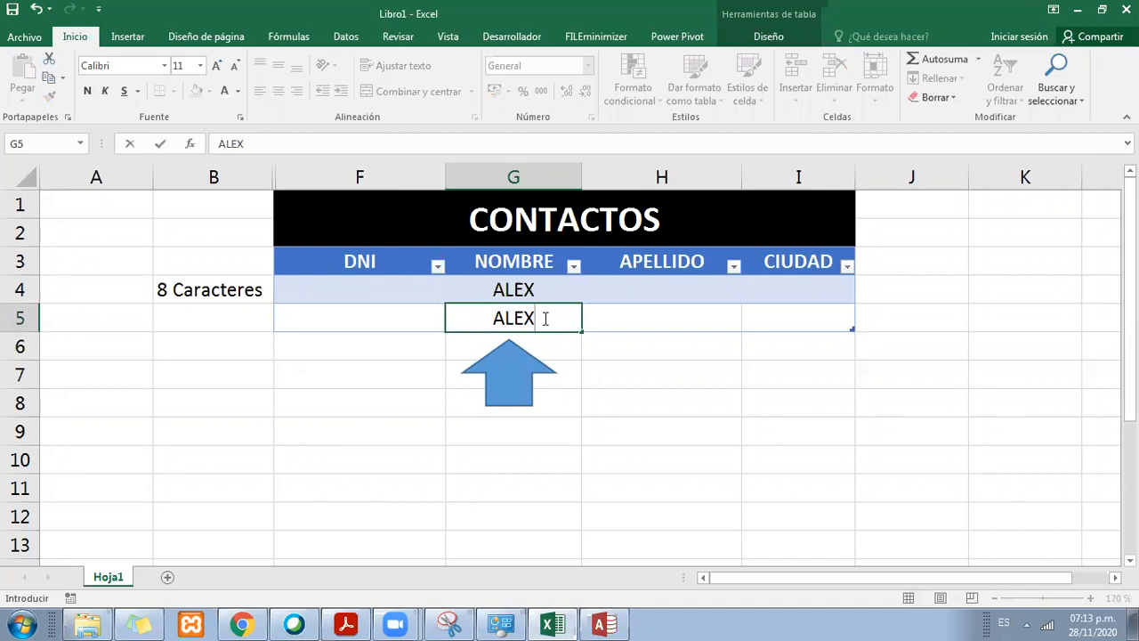
pyautogui.press('Return')
# Step: Compare the repeated first names in rows 4 and 5 of the NOMBRE column with its heading
pyautogui.click(542, 318)
pyautogui.click(542, 284)
pyautogui.click(540, 263)
pyautogui.click(537, 290)
pyautogui.click(535, 315)
pyautogui.click(532, 295)
pyautogui.click(530, 314)
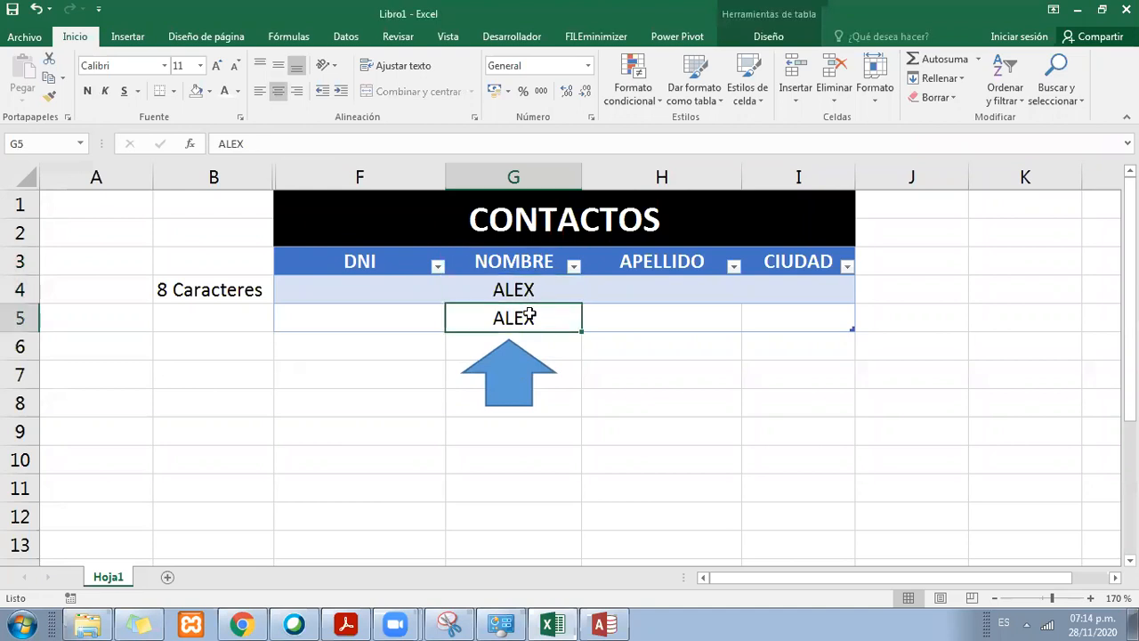
pyautogui.click(497, 377)
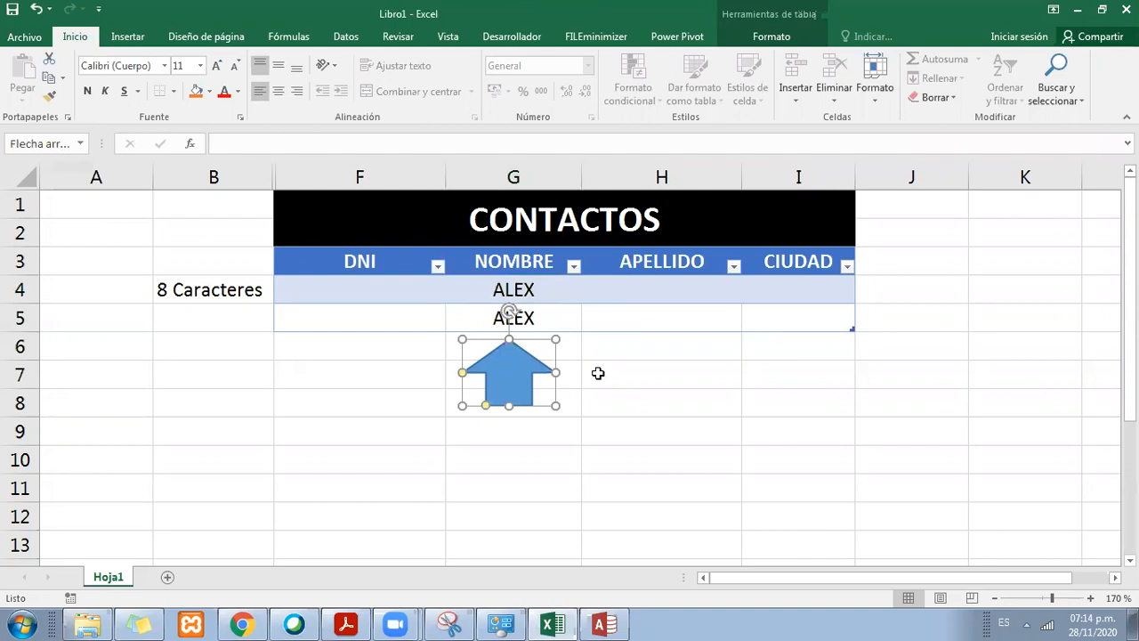
pyautogui.click(556, 319)
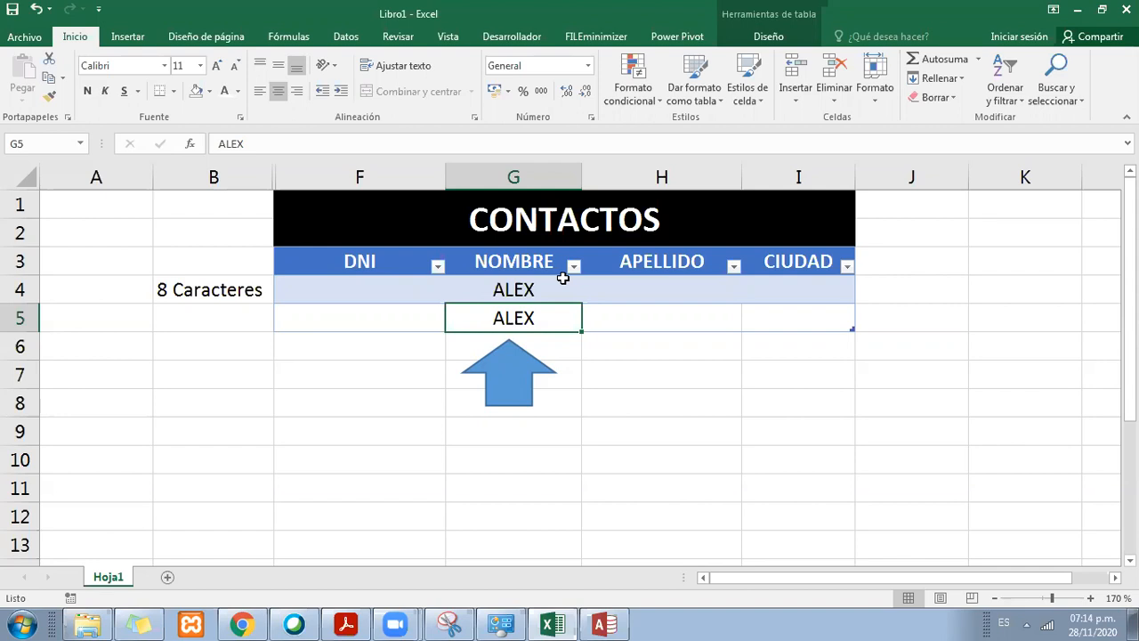
pyautogui.click(540, 360)
pyautogui.click(521, 270)
pyautogui.click(539, 363)
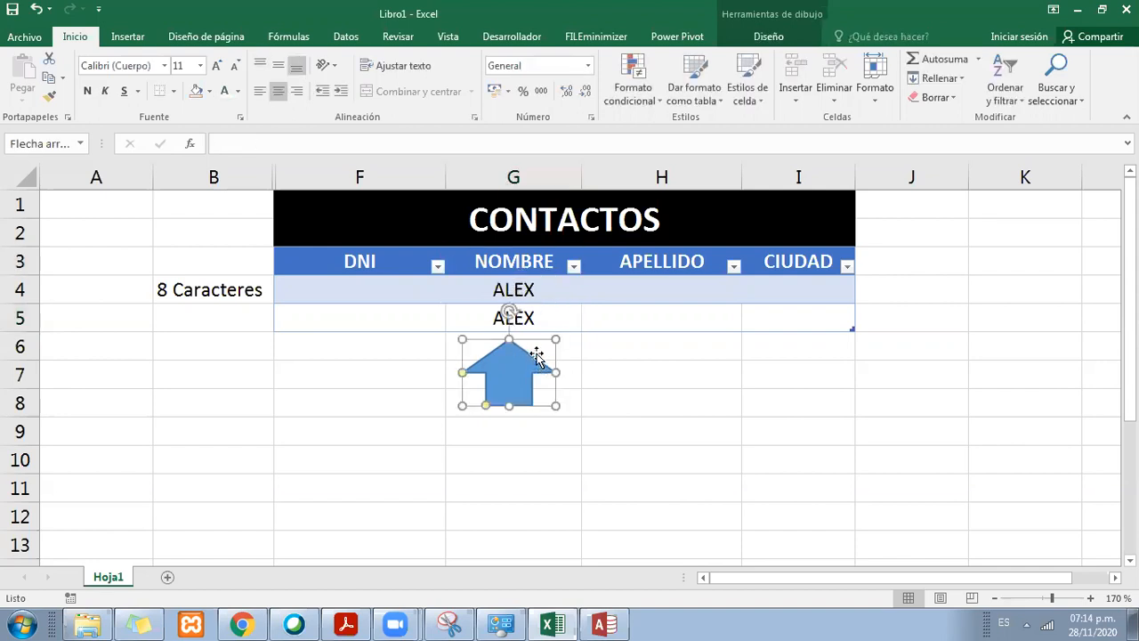
pyautogui.click(544, 323)
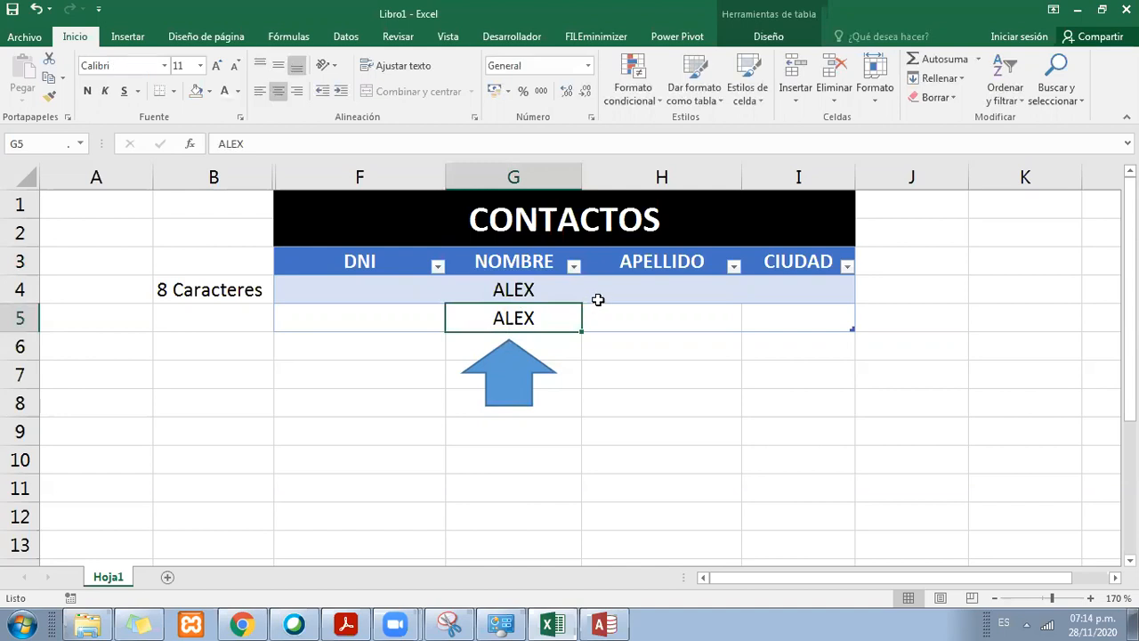
# Step: Move the up arrow down to row 9 and across beneath the APELLIDO column, going over that column's empty cells
pyautogui.click(541, 363)
pyautogui.moveTo(534, 369); pyautogui.dragTo(539, 450)
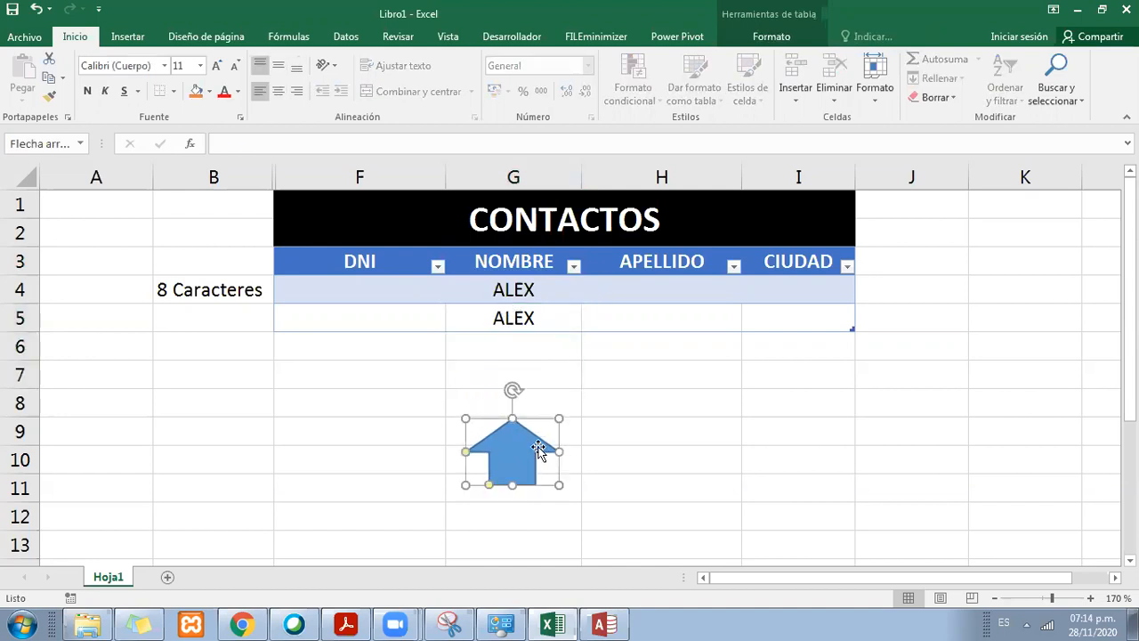
pyautogui.click(538, 318)
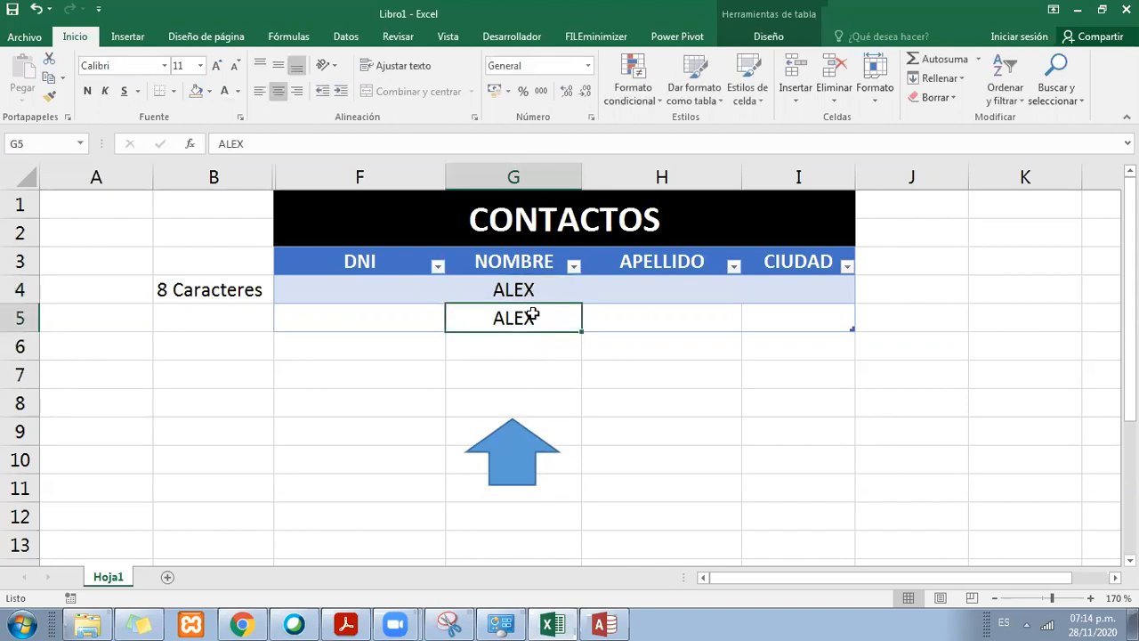
pyautogui.moveTo(534, 449); pyautogui.dragTo(697, 450)
pyautogui.click(674, 289)
pyautogui.press('Return')
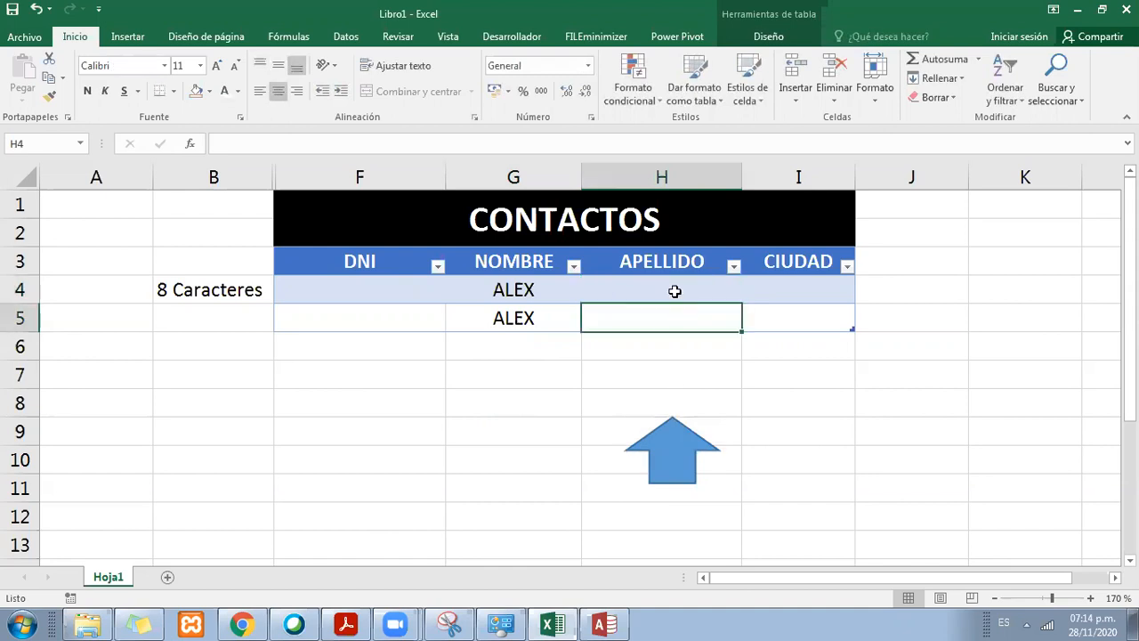
pyautogui.click(669, 295)
pyautogui.click(669, 310)
# Step: Move the up arrow beneath the CIUDAD column and select its row 4 cell
pyautogui.click(695, 472)
pyautogui.moveTo(695, 471); pyautogui.dragTo(827, 394)
pyautogui.click(807, 293)
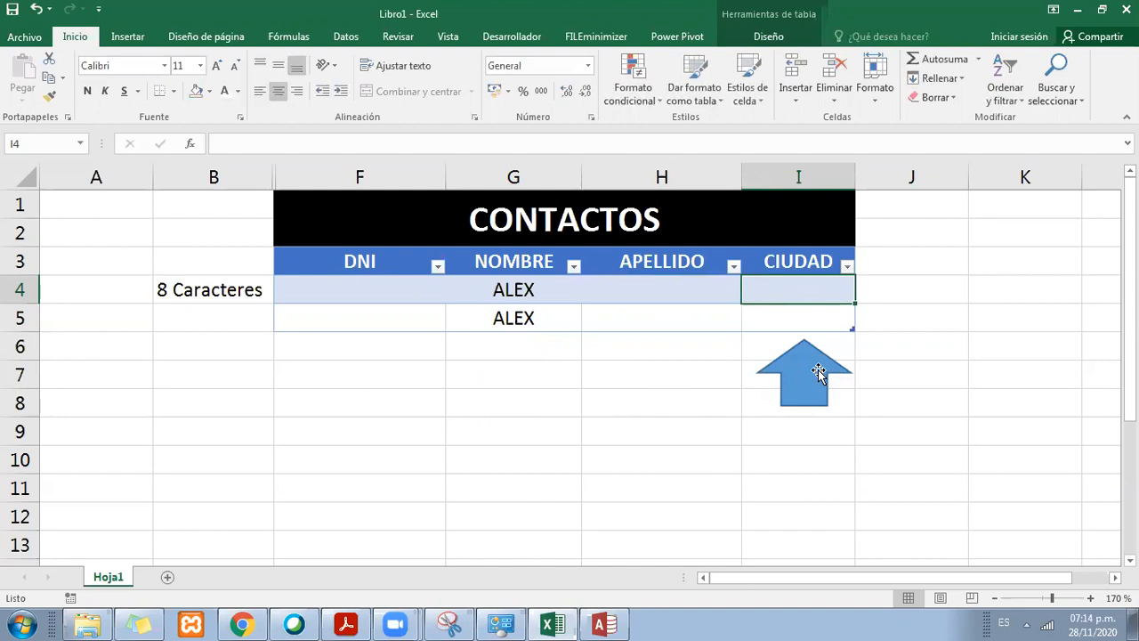
# Step: Widen the CIUDAD column slightly and fill the NOMBRE, APELLIDO and CIUDAD cells of rows 4 and 5 with gold
pyautogui.moveTo(856, 177); pyautogui.dragTo(860, 178)
pyautogui.moveTo(752, 292); pyautogui.dragTo(503, 320)
pyautogui.click(209, 91)
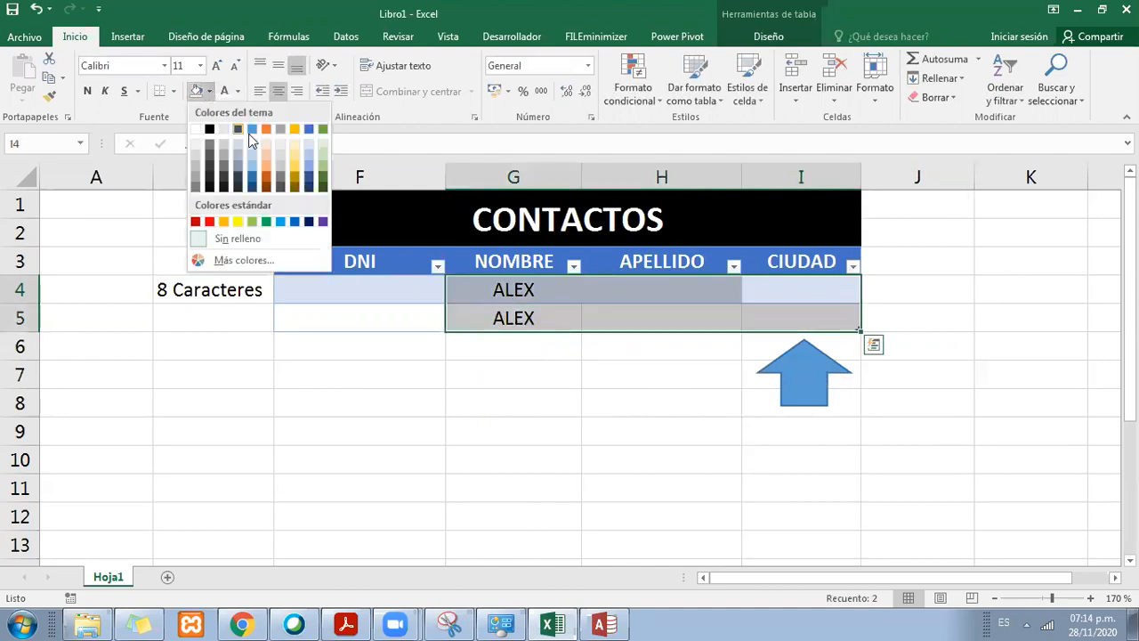
pyautogui.click(295, 129)
# Step: Move the up arrow beneath the DNI column and fill it with red
pyautogui.moveTo(776, 372); pyautogui.dragTo(351, 371)
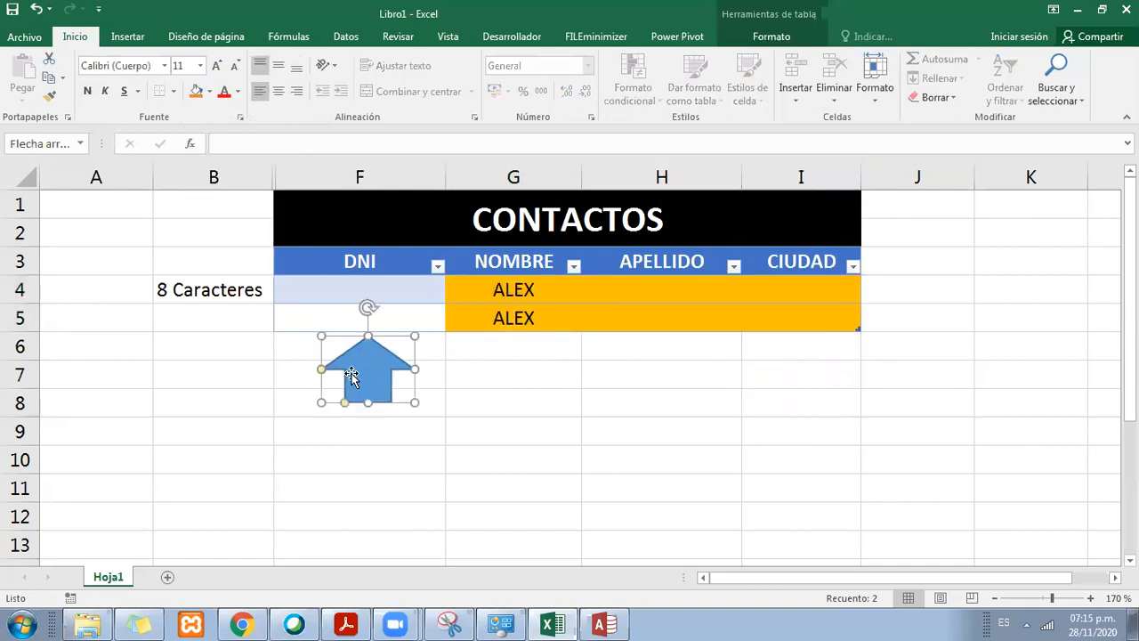
pyautogui.click(209, 91)
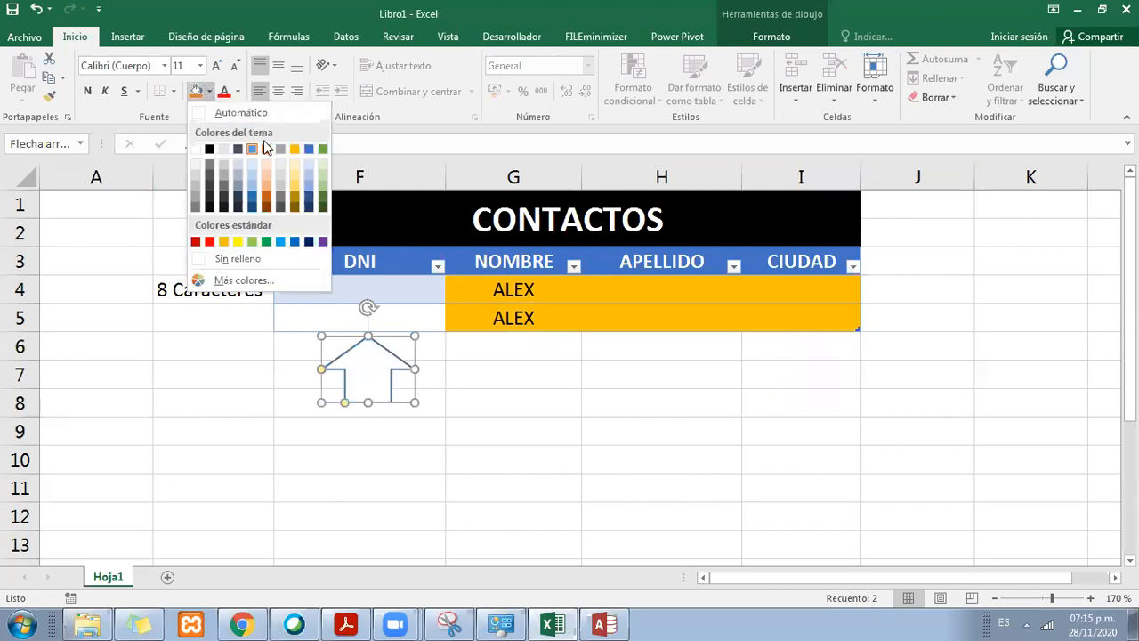
pyautogui.click(209, 242)
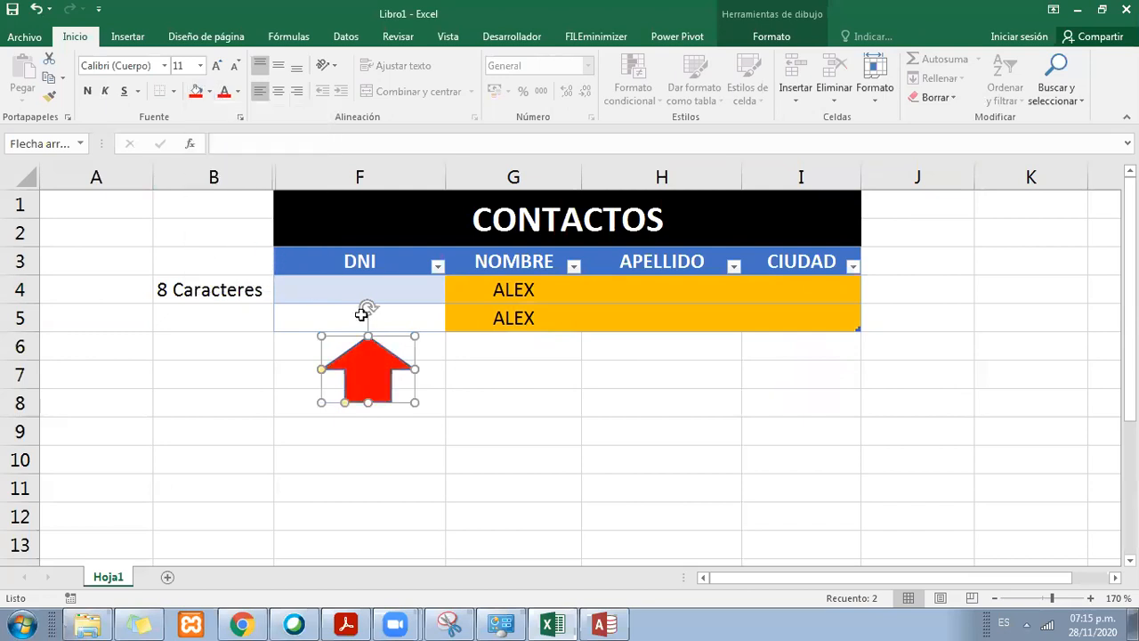
pyautogui.click(472, 370)
# Step: Enter a three-digit sample ID number in row 4 of the DNI column and set its font colour to automatic
pyautogui.click(438, 306)
pyautogui.click(432, 291)
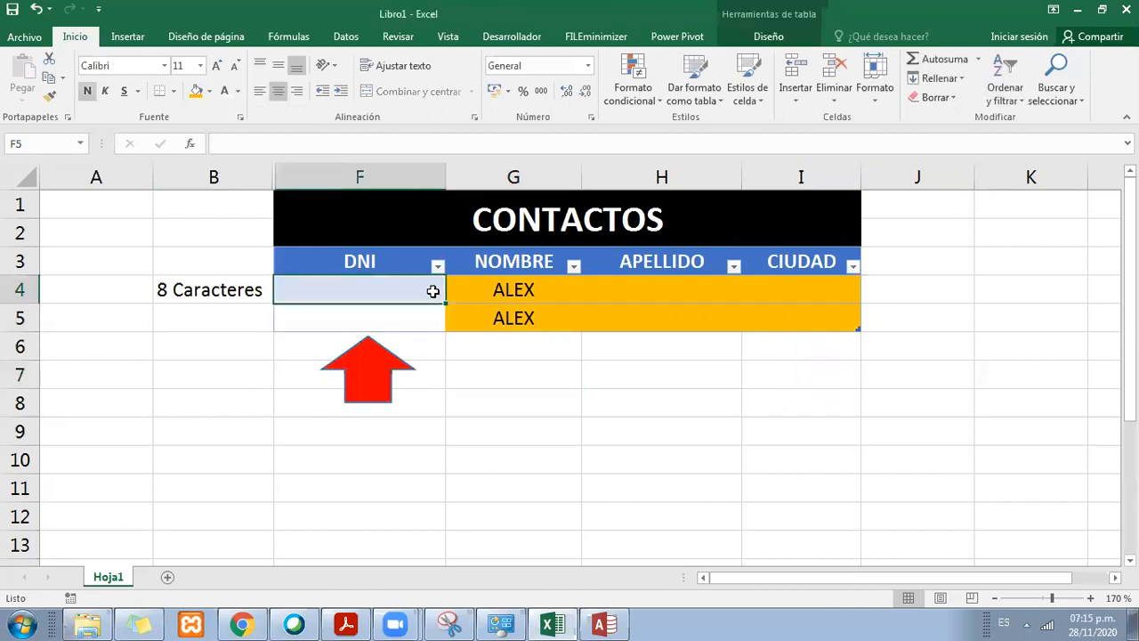
pyautogui.write('123')
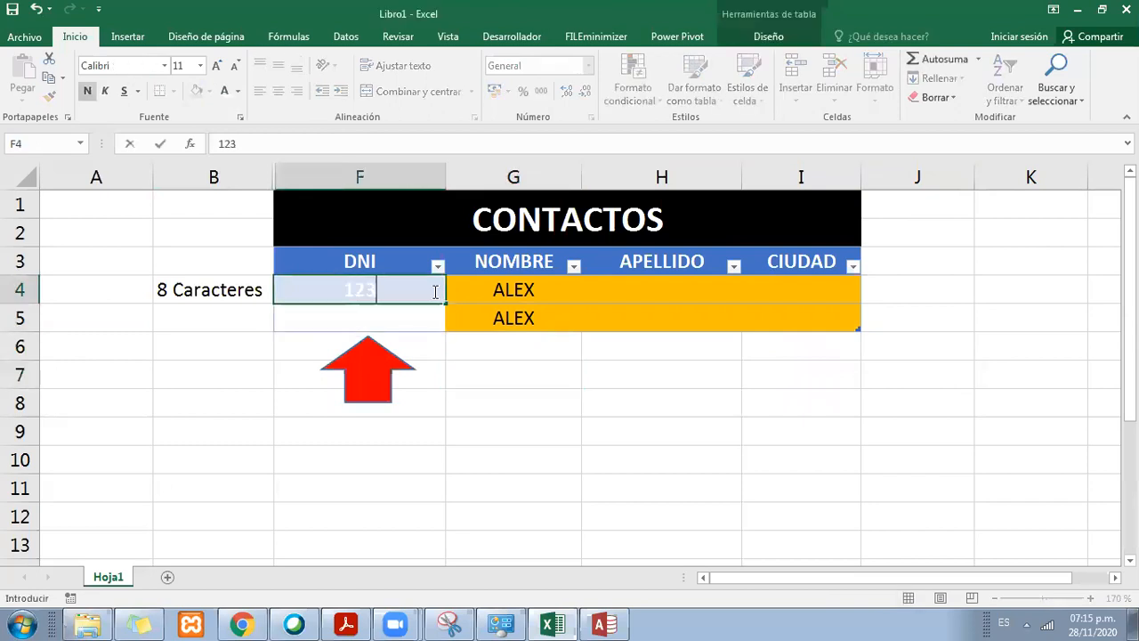
pyautogui.press('Return')
pyautogui.click(414, 280)
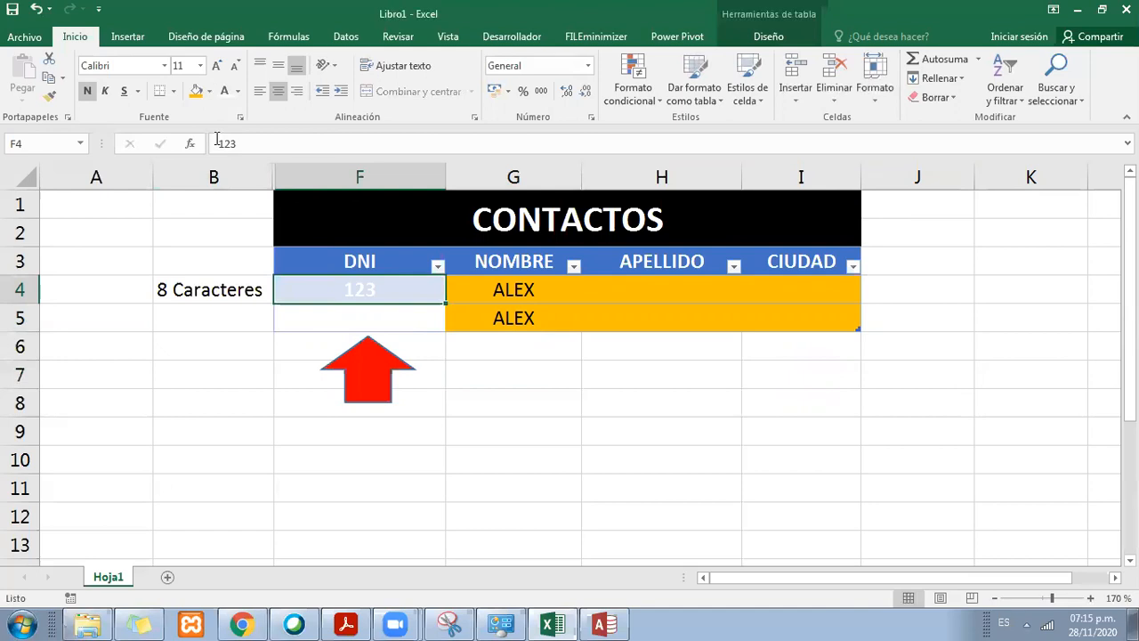
pyautogui.click(237, 91)
pyautogui.click(242, 114)
# Step: Enter a different three-digit sample ID number in row 5 of the DNI column and make its font black
pyautogui.click(401, 312)
pyautogui.doubleClick(402, 312)
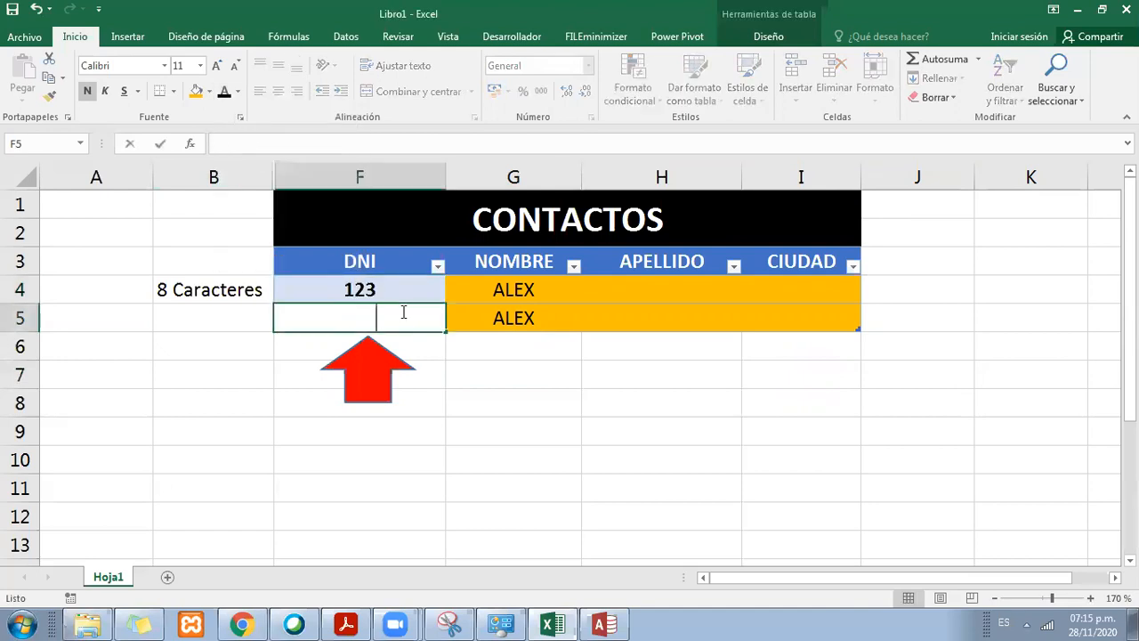
pyautogui.write('456')
pyautogui.click(435, 374)
pyautogui.click(384, 324)
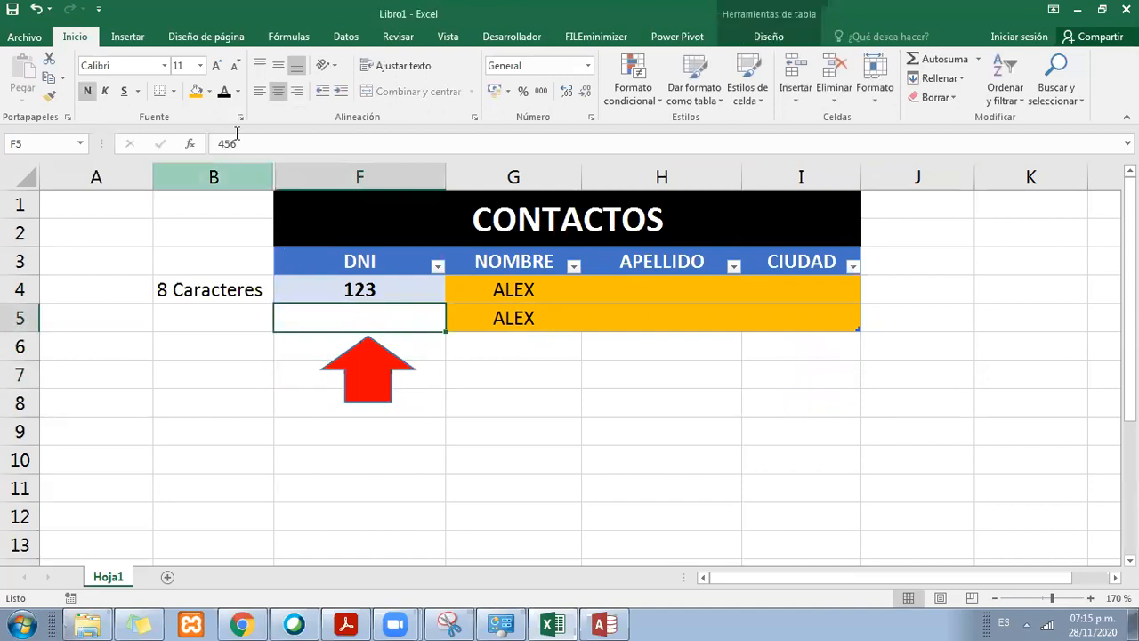
pyautogui.click(225, 93)
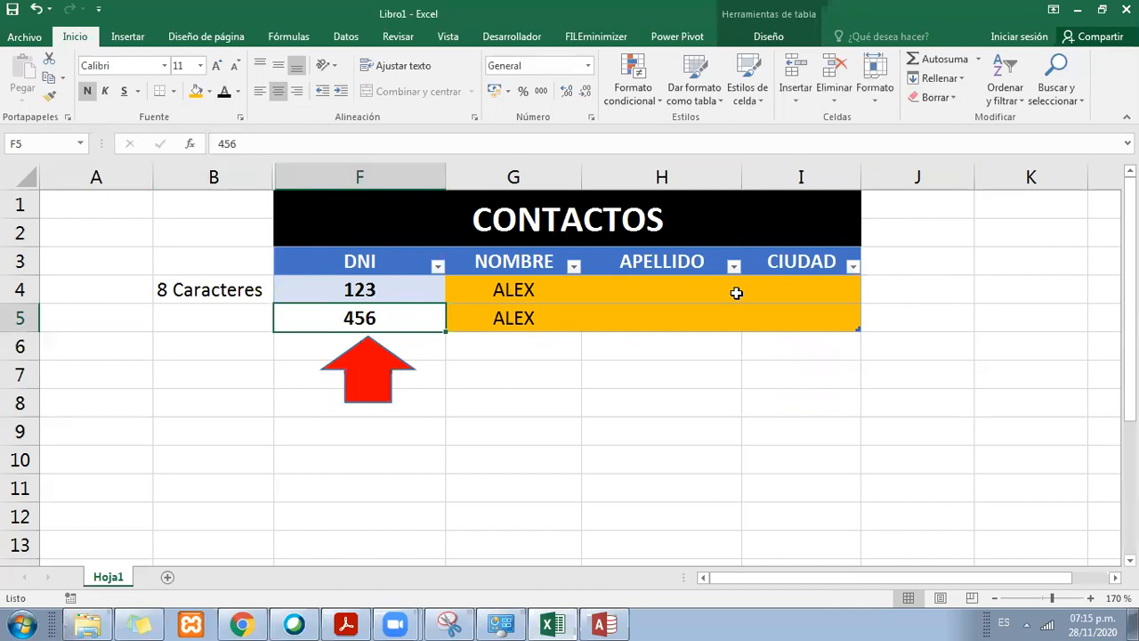
# Step: Go over the two DNI values and move the red arrow about two rows lower beneath them
pyautogui.click(442, 359)
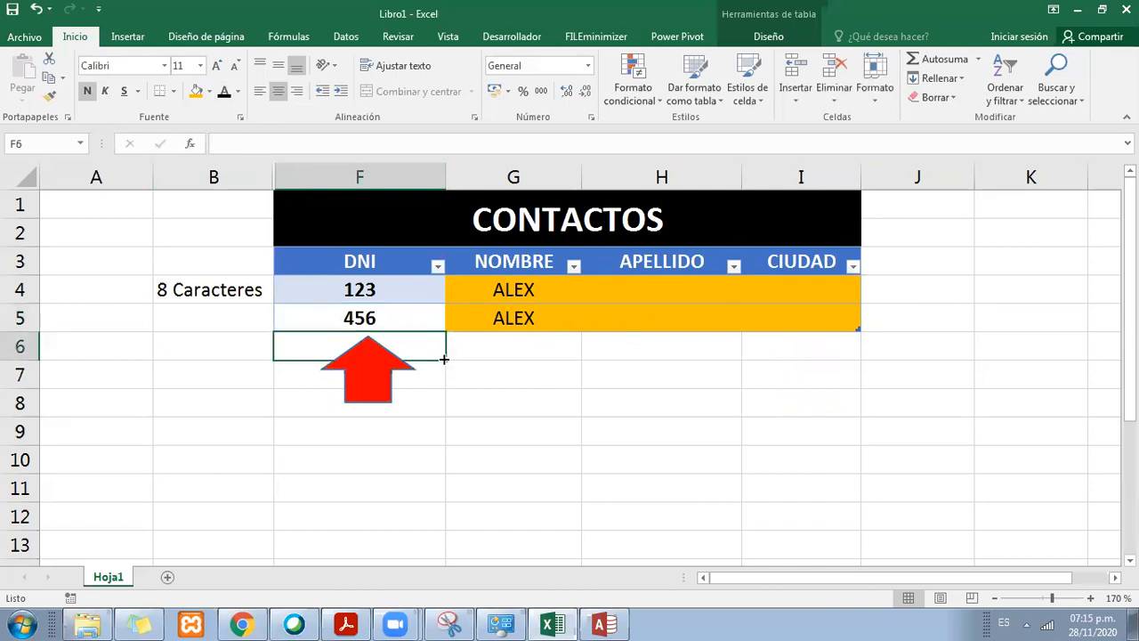
pyautogui.click(394, 297)
pyautogui.click(396, 317)
pyautogui.moveTo(387, 292); pyautogui.dragTo(376, 401)
pyautogui.click(372, 295)
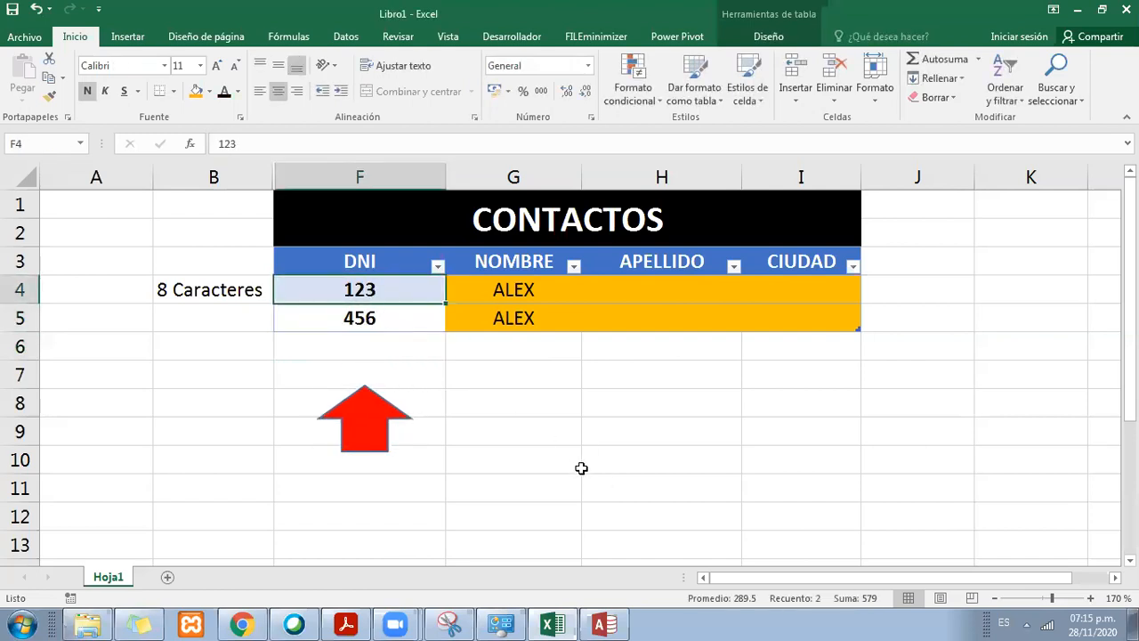
# Step: Switch to Access and add the fields NOMBRE, APELLIDOS and CIUDAD to the Contactos table as Texto corto
pyautogui.click(604, 625)
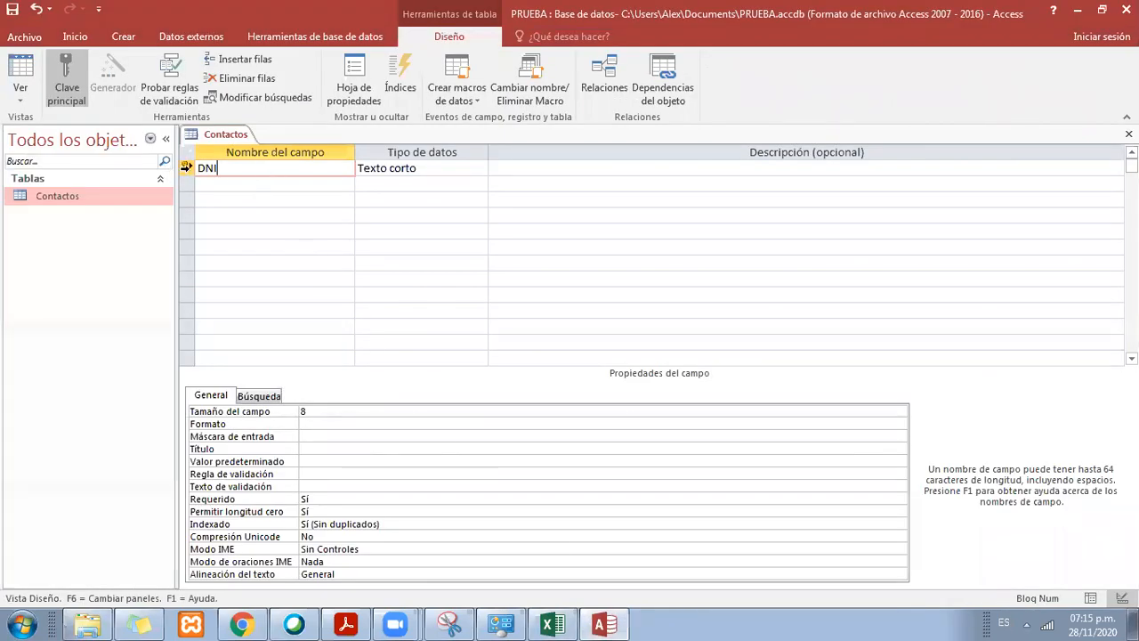
pyautogui.click(230, 179)
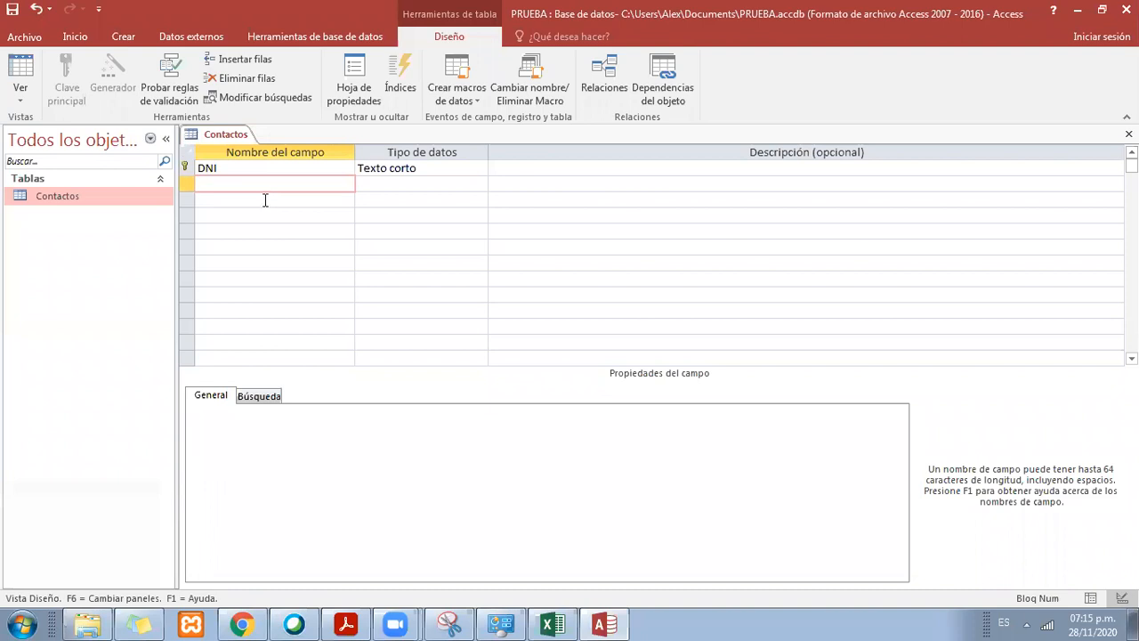
pyautogui.press('Tab')
pyautogui.click(265, 200)
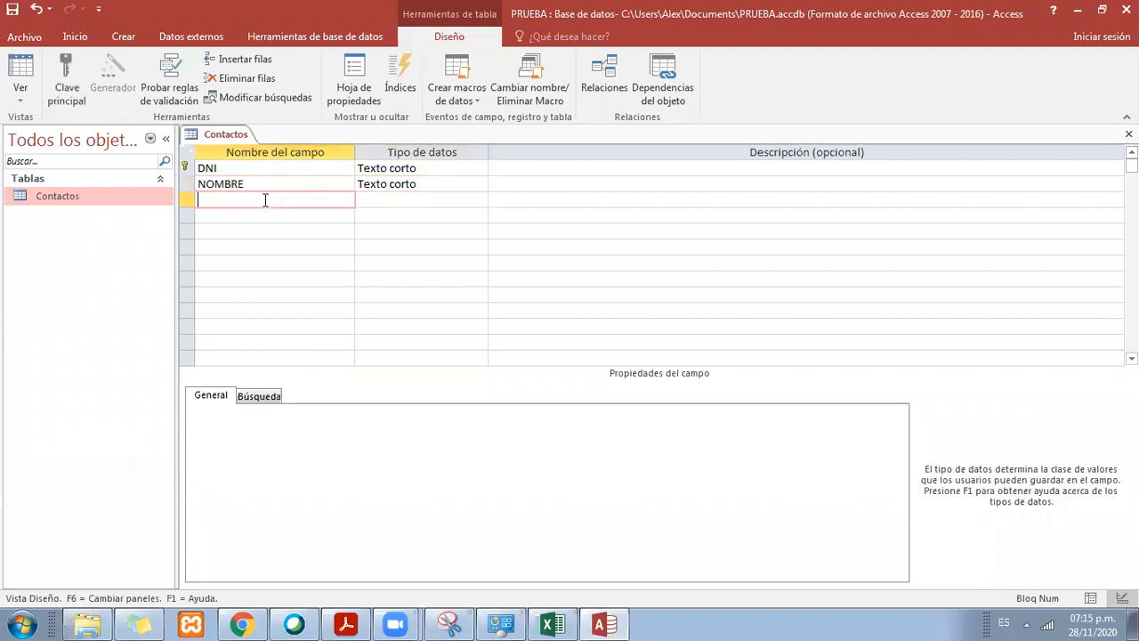
pyautogui.write('APELLIDOS')
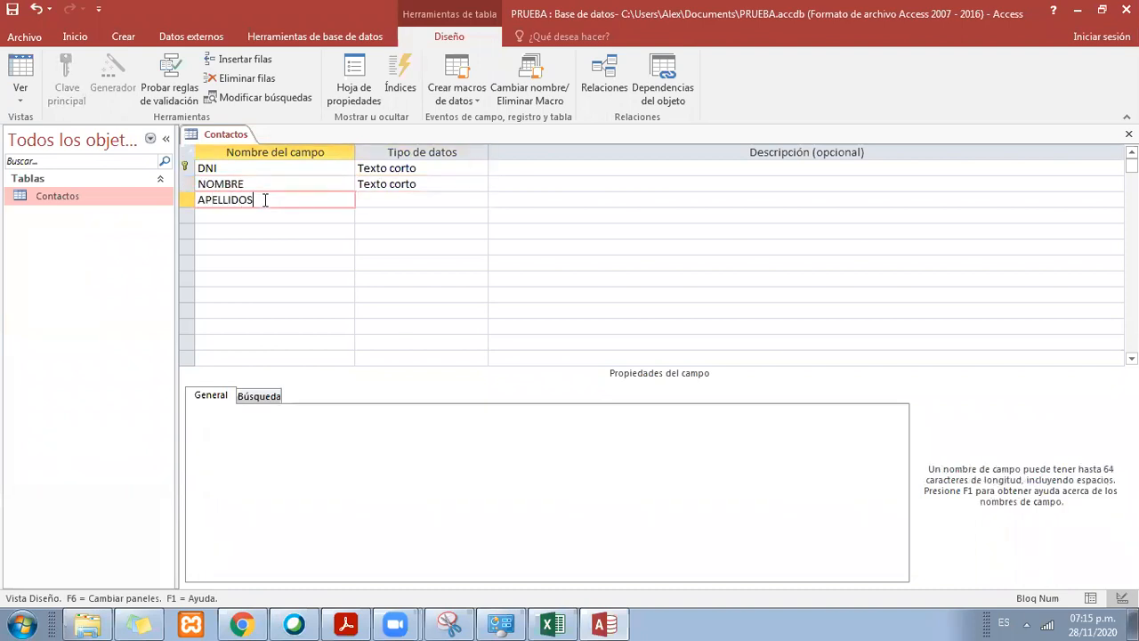
pyautogui.press('Down')
pyautogui.press('Tab')
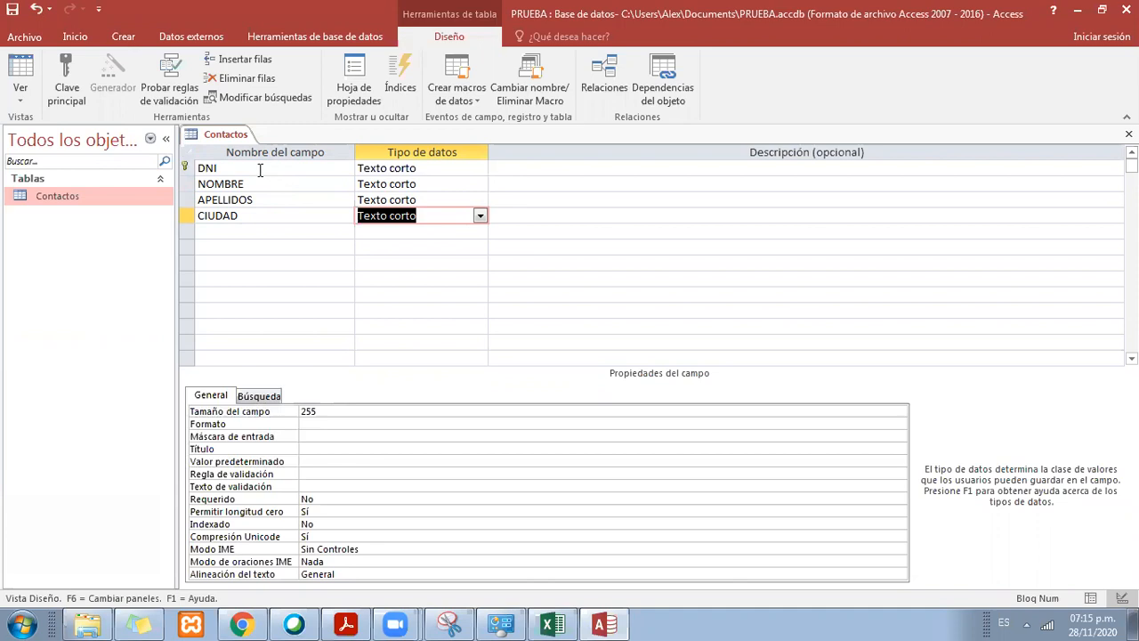
# Step: Reassign the Contactos primary key among the APELLIDOS, CIUDAD and NOMBRE fields in turn, finishing with NOMBRE
pyautogui.click(221, 168)
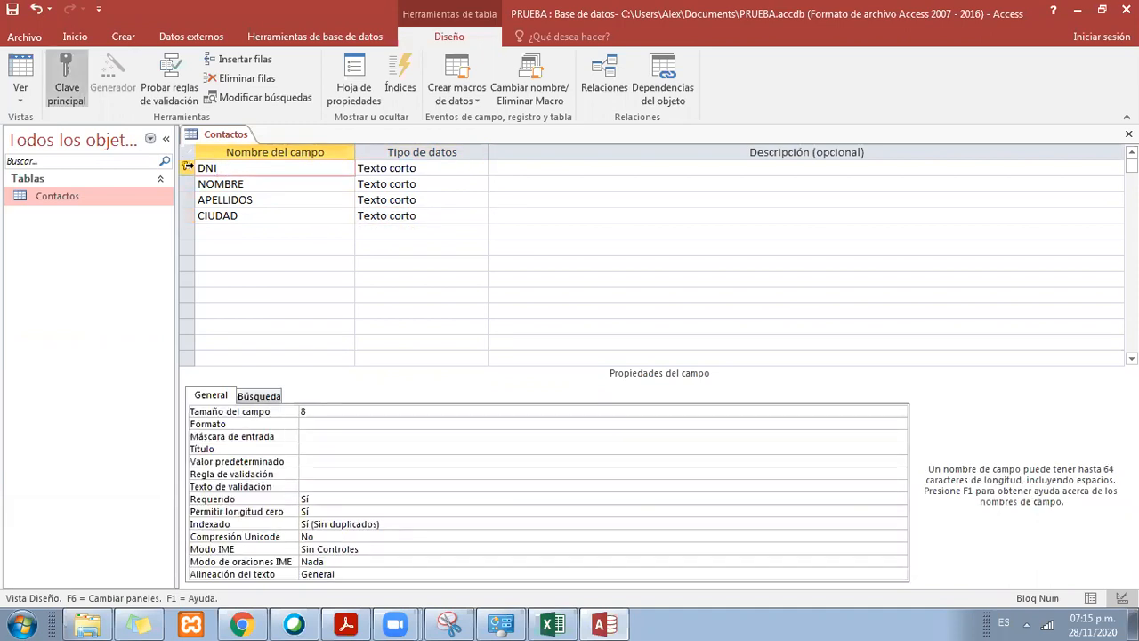
pyautogui.click(237, 202)
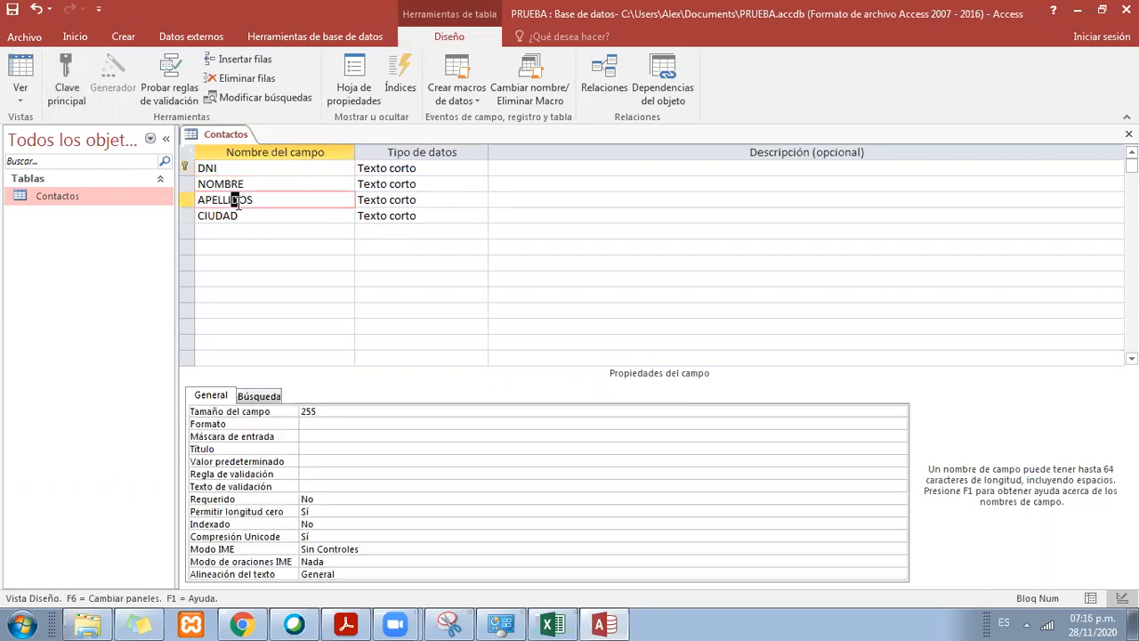
pyautogui.click(67, 75)
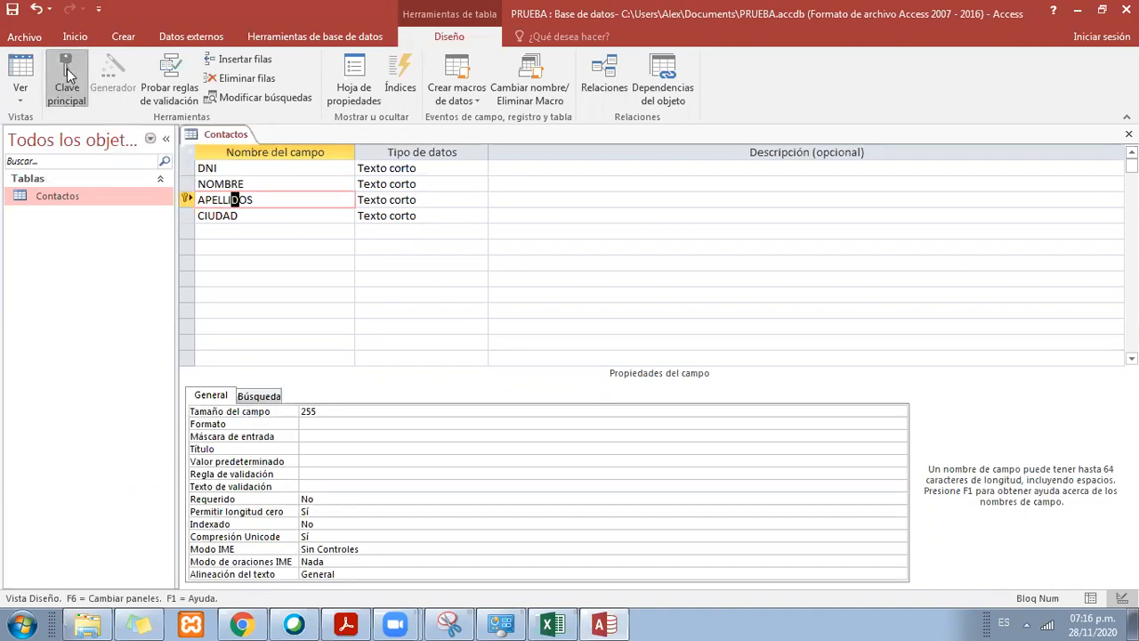
pyautogui.click(202, 215)
pyautogui.click(71, 82)
pyautogui.click(218, 183)
pyautogui.click(69, 89)
pyautogui.click(221, 199)
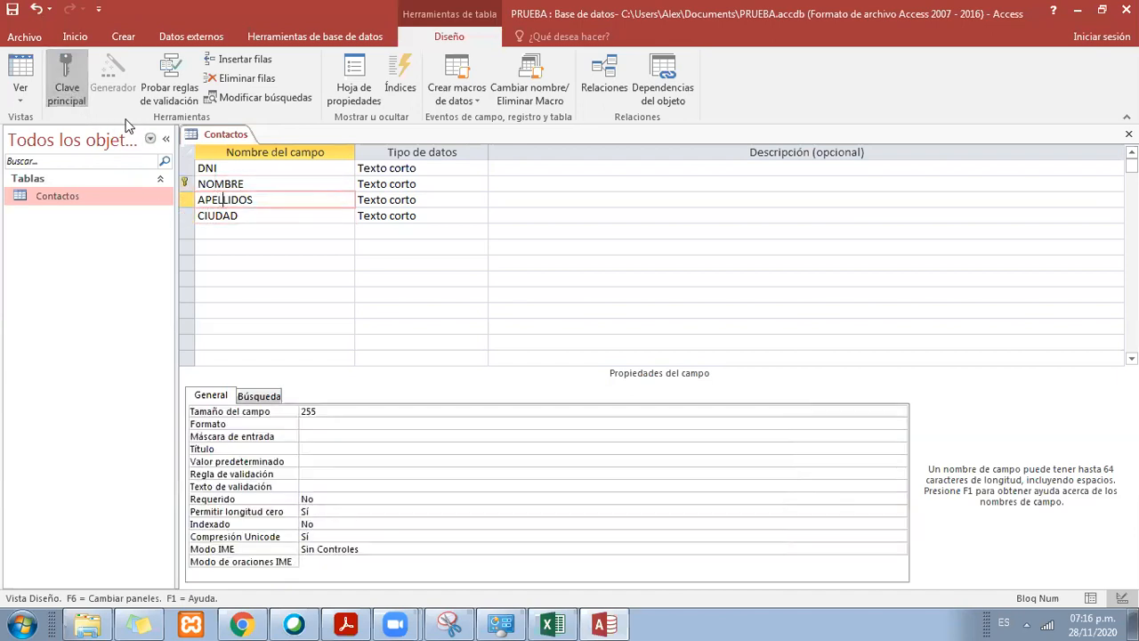
pyautogui.click(66, 78)
pyautogui.click(238, 219)
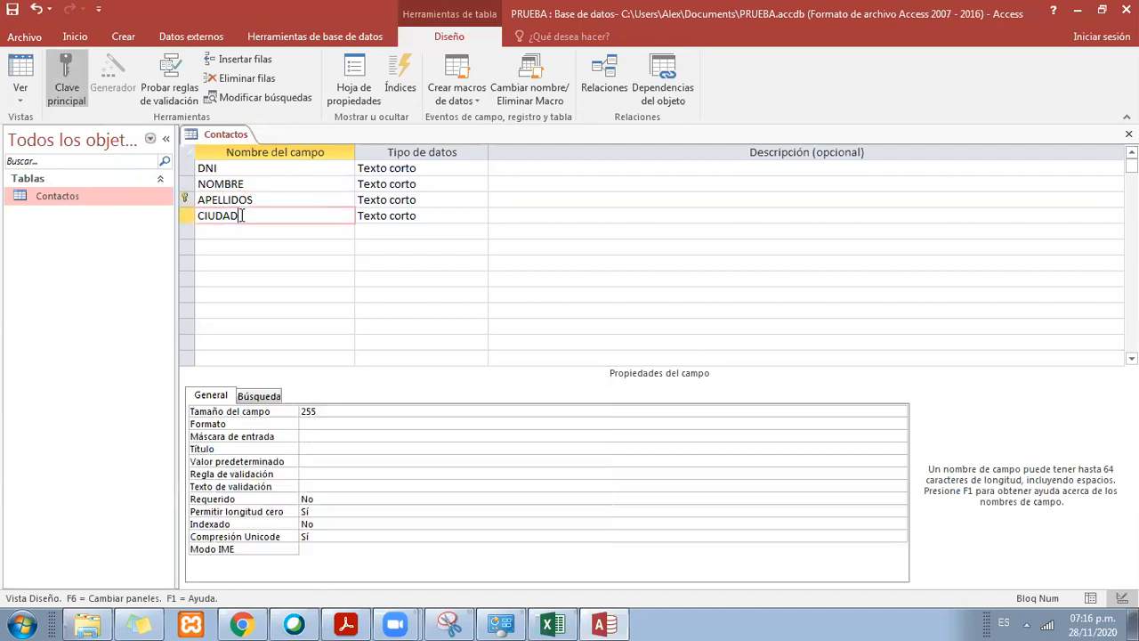
pyautogui.click(67, 85)
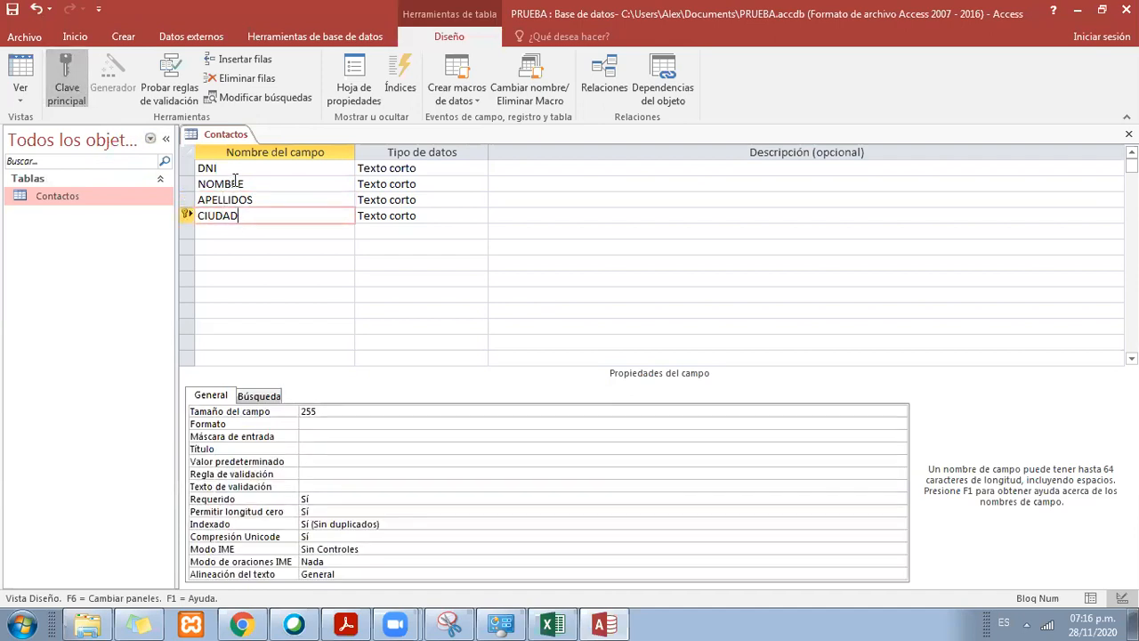
pyautogui.click(242, 184)
pyautogui.click(66, 85)
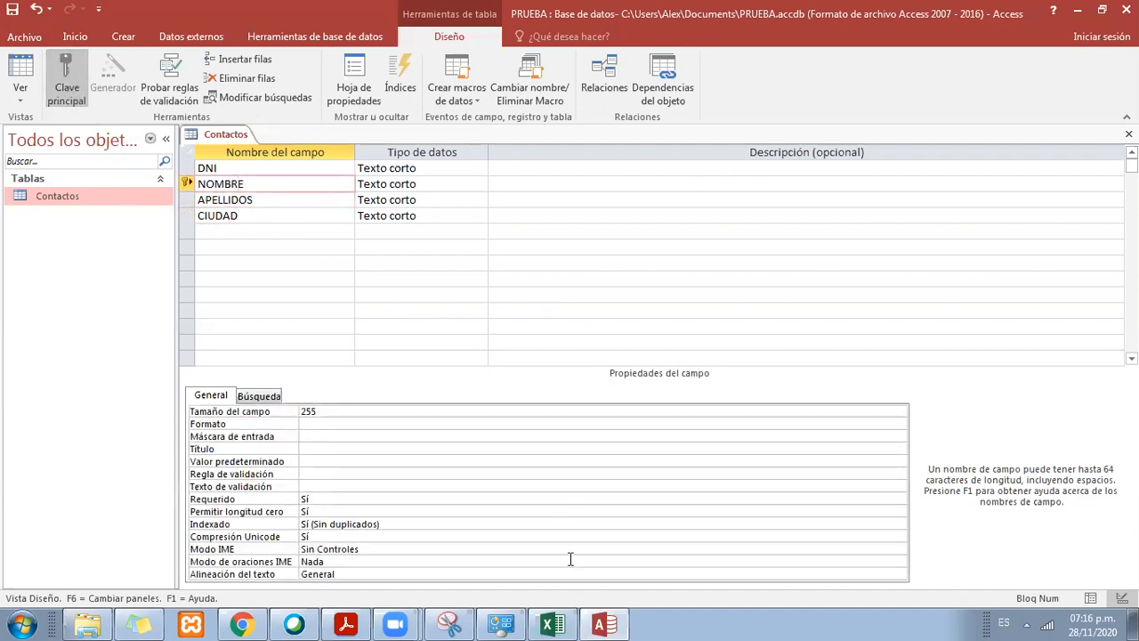
# Step: Switch to the Excel CONTACTOS sheet and move the red arrow from the DNI column to just beneath the NOMBRE column
pyautogui.click(554, 624)
pyautogui.click(585, 316)
pyautogui.click(550, 302)
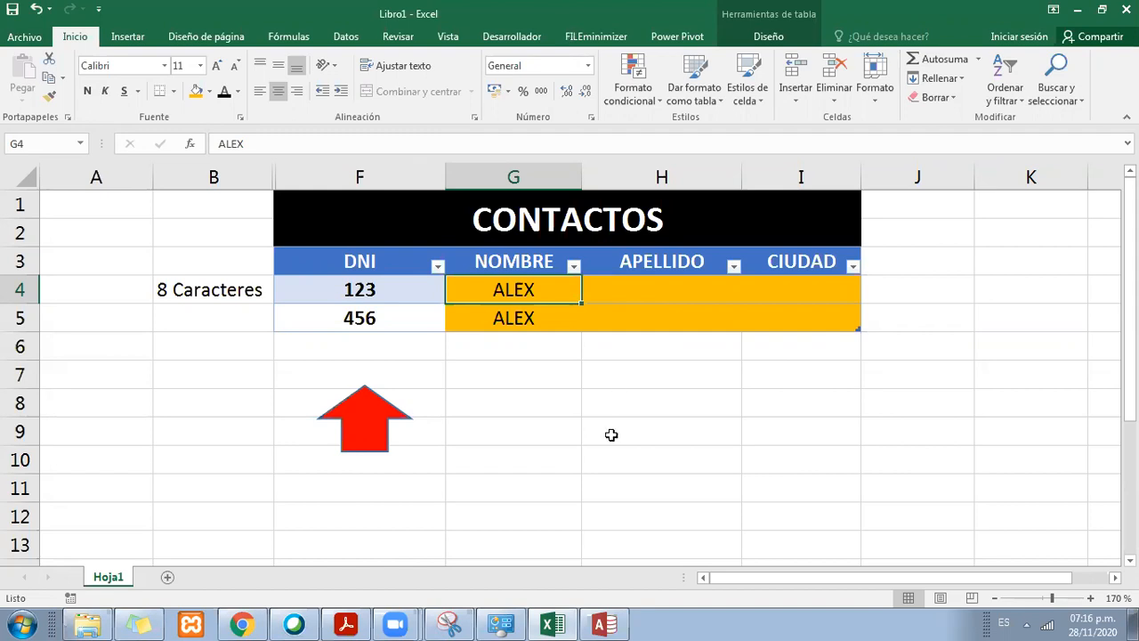
pyautogui.click(574, 434)
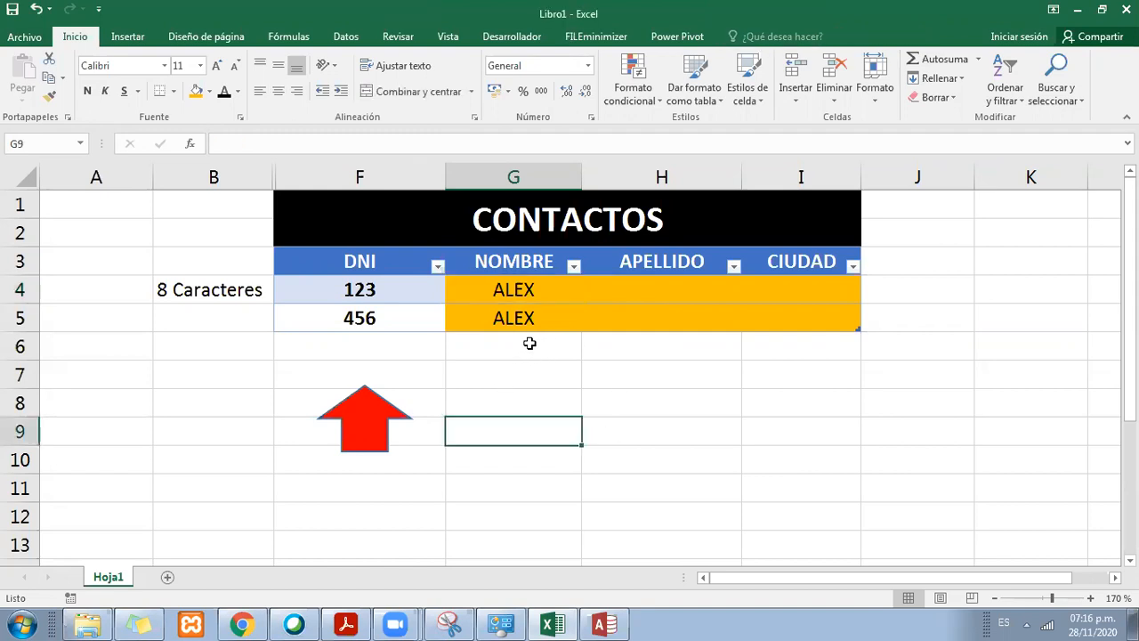
pyautogui.click(424, 283)
pyautogui.moveTo(398, 411); pyautogui.dragTo(401, 379)
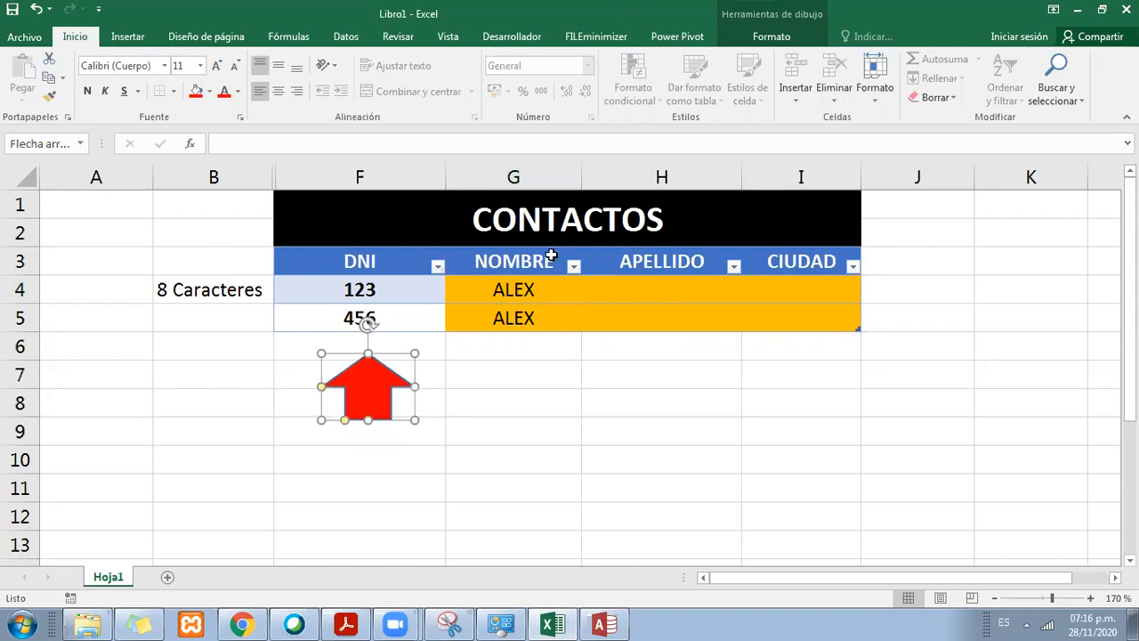
pyautogui.moveTo(406, 369); pyautogui.dragTo(538, 376)
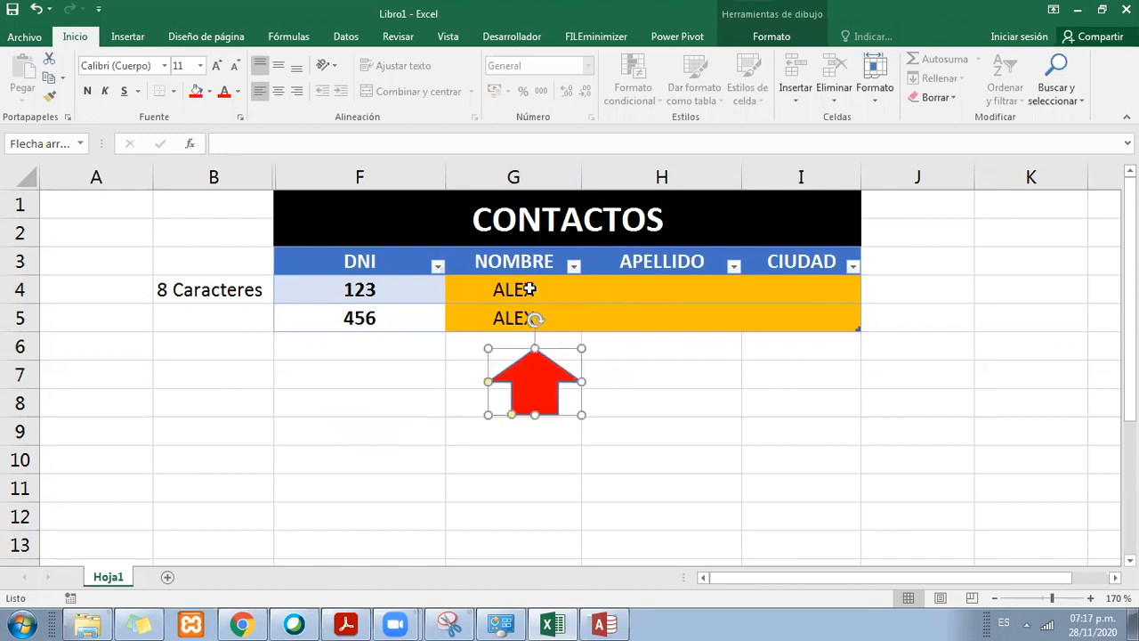
# Step: Go over the row 4 and 5 cells of the NOMBRE, APELLIDO and CIUDAD columns as fields whose values can repeat
pyautogui.click(530, 289)
pyautogui.click(525, 318)
pyautogui.click(518, 289)
pyautogui.click(523, 320)
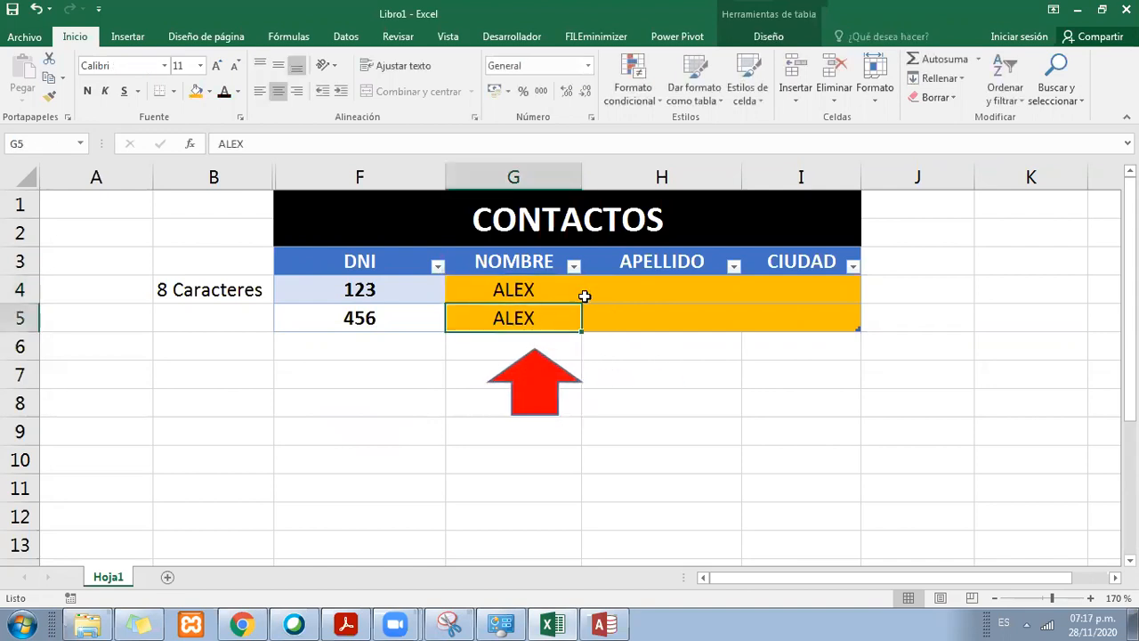
pyautogui.click(654, 294)
pyautogui.click(661, 322)
pyautogui.click(800, 294)
pyautogui.click(801, 304)
# Step: Highlight the two DNI values and move the red arrow back directly beneath the DNI column
pyautogui.moveTo(433, 287); pyautogui.dragTo(419, 313)
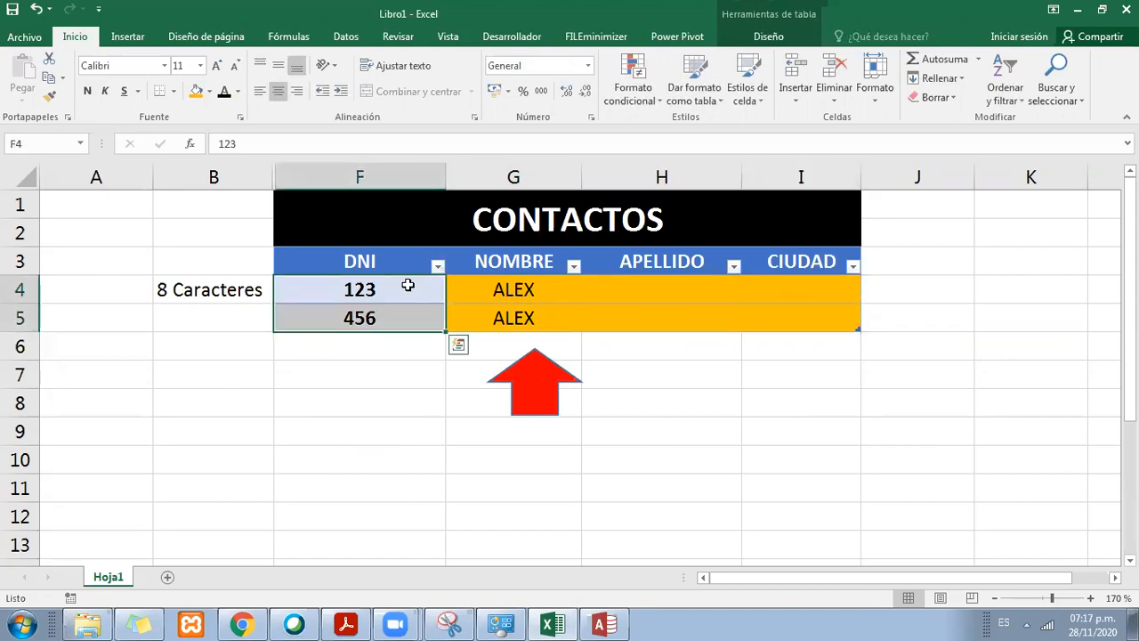
pyautogui.click(408, 285)
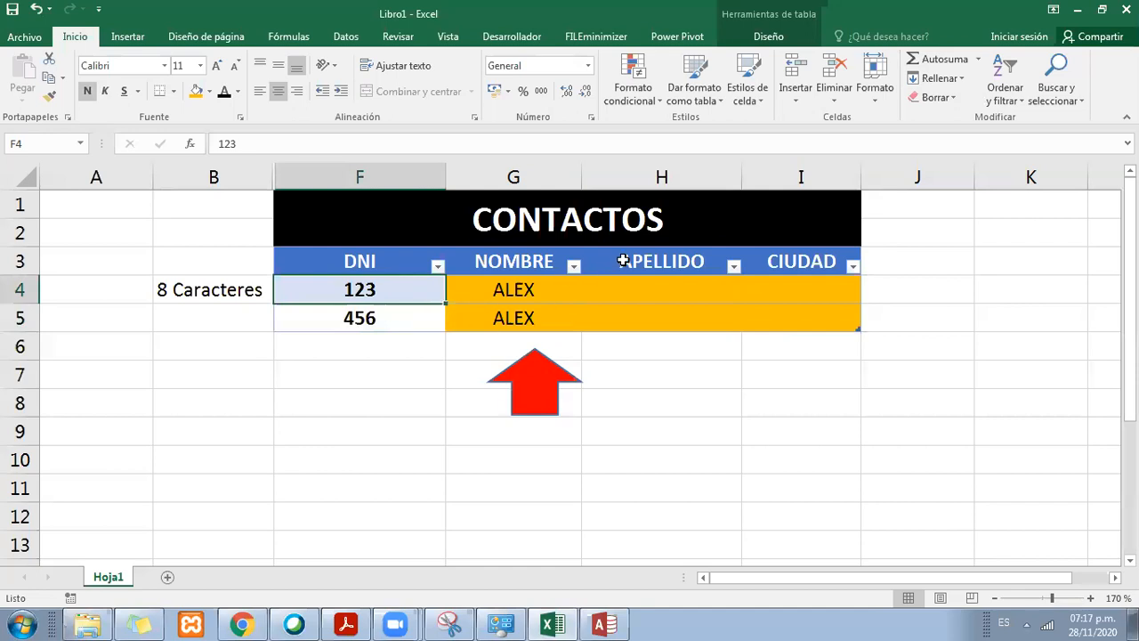
pyautogui.moveTo(552, 389); pyautogui.dragTo(377, 374)
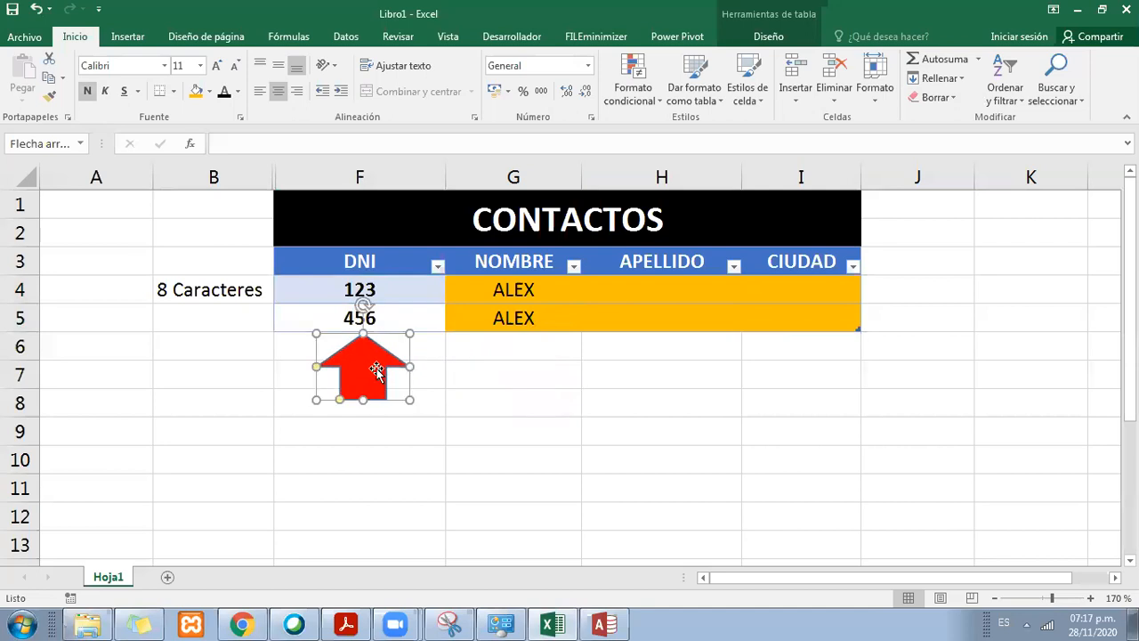
# Step: Switch to Access and change the primary key of the Contactos table to the CIUDAD field
pyautogui.click(623, 621)
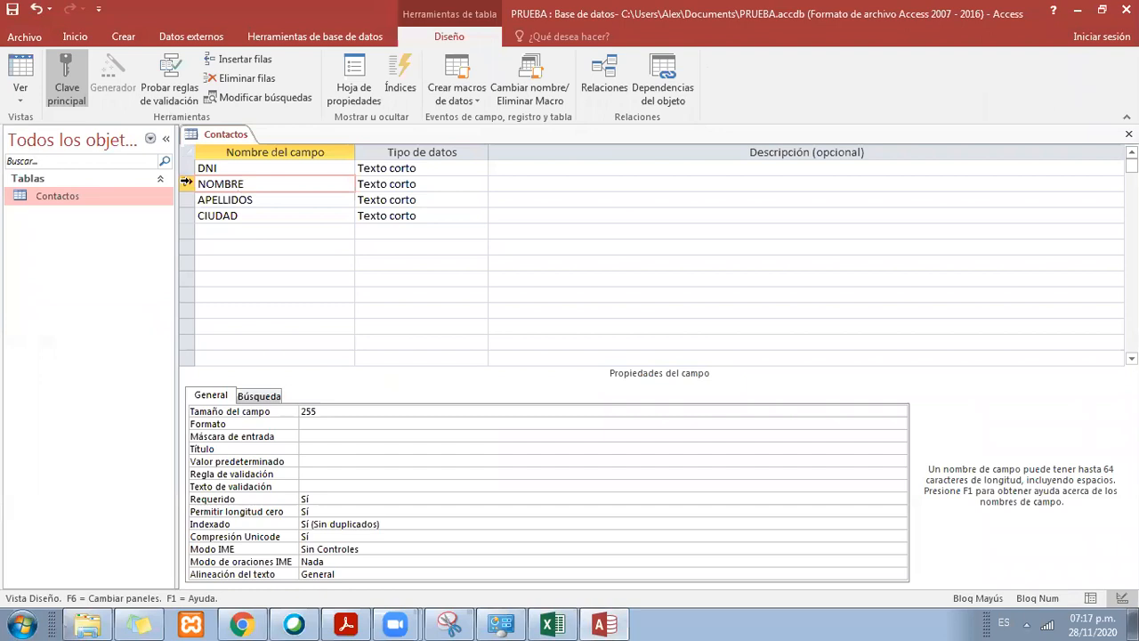
pyautogui.click(415, 183)
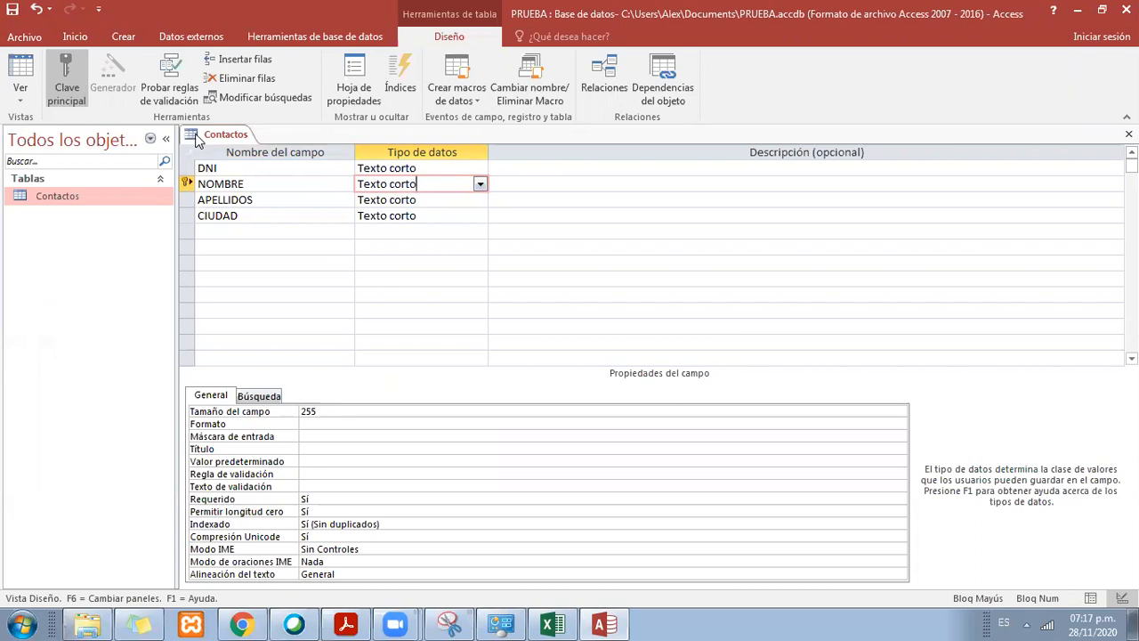
pyautogui.click(222, 183)
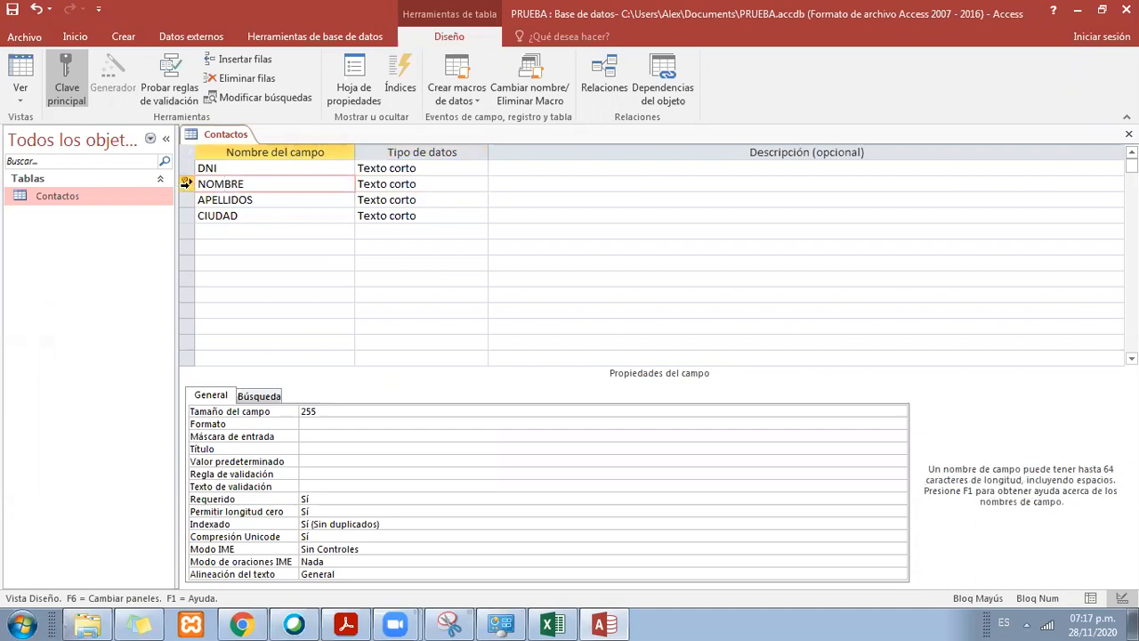
pyautogui.click(188, 198)
pyautogui.click(271, 185)
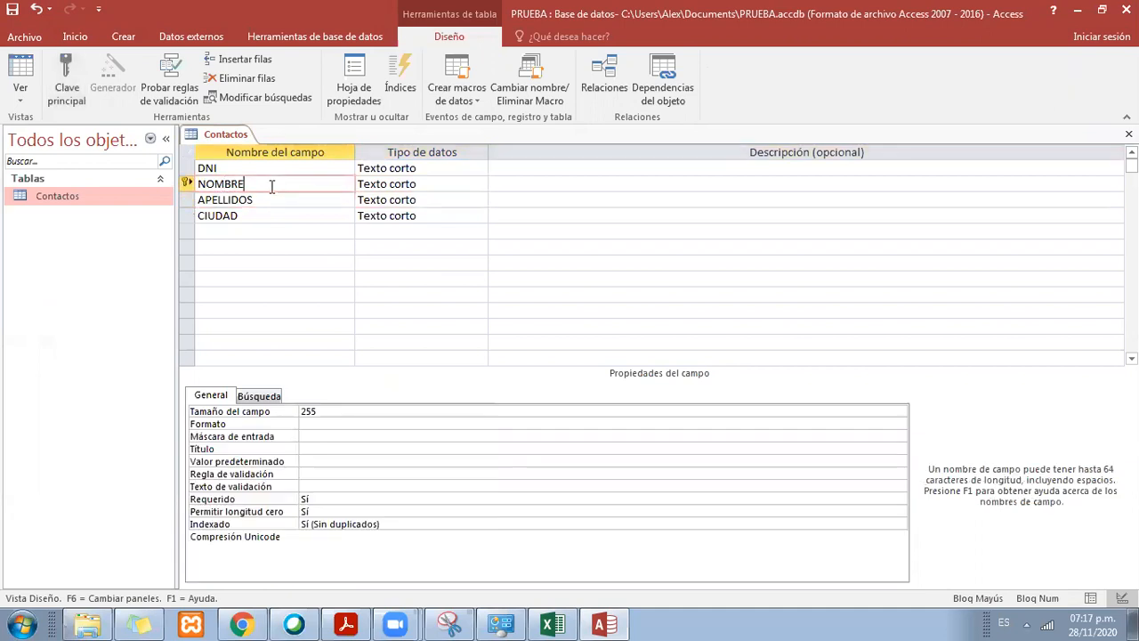
pyautogui.click(284, 197)
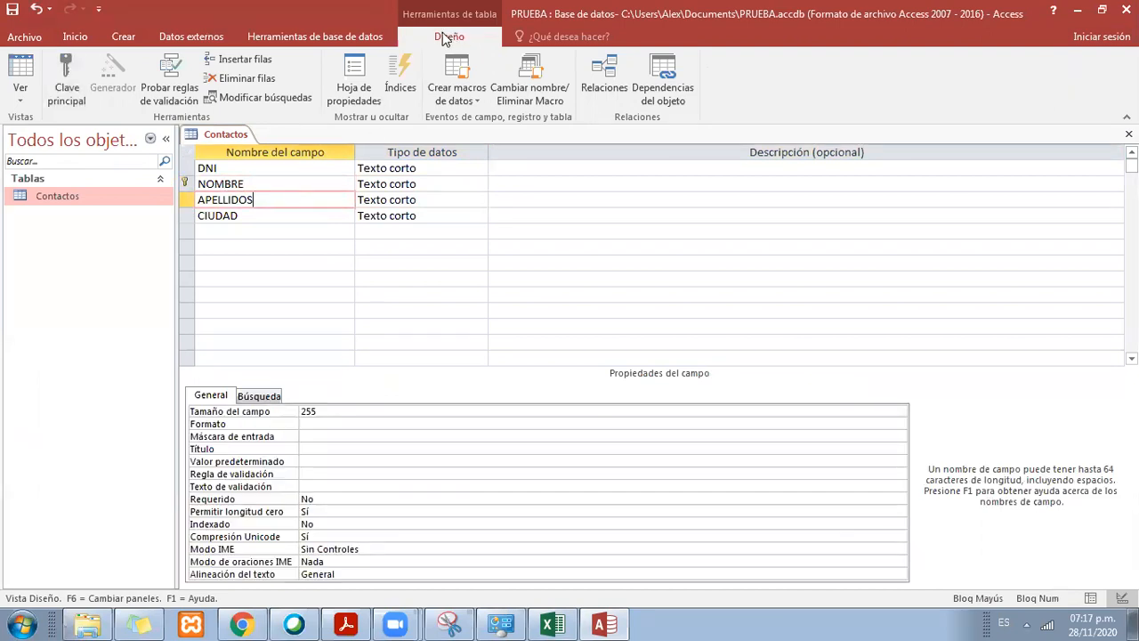
pyautogui.press('Down')
pyautogui.click(80, 76)
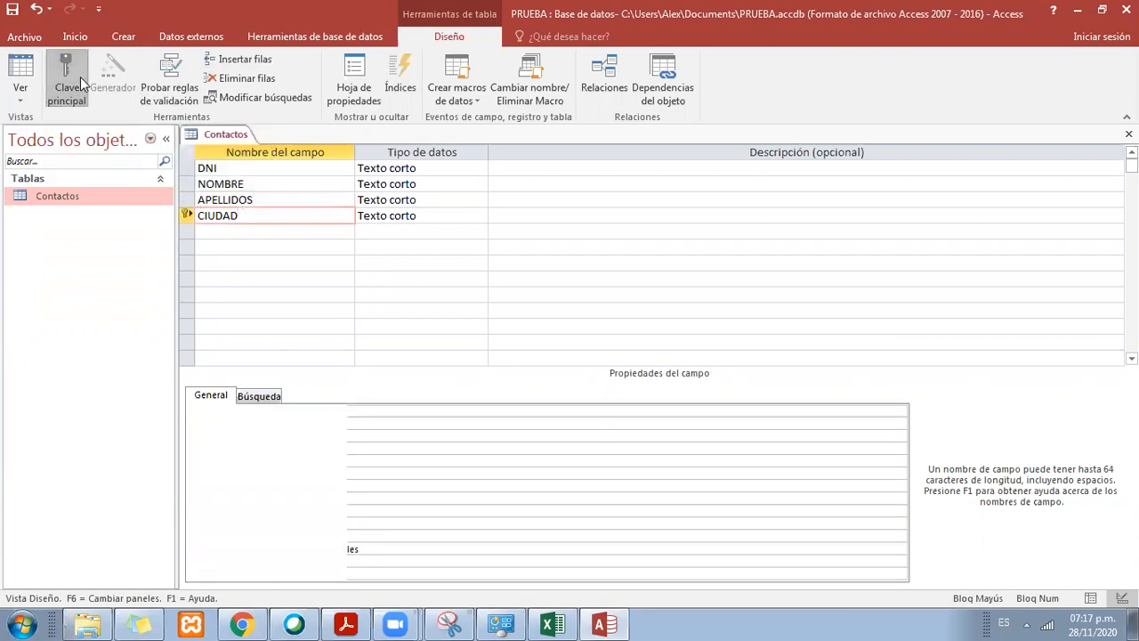
# Step: Set DNI as the primary key of the Contactos table and go over its name, data type and description
pyautogui.click(279, 167)
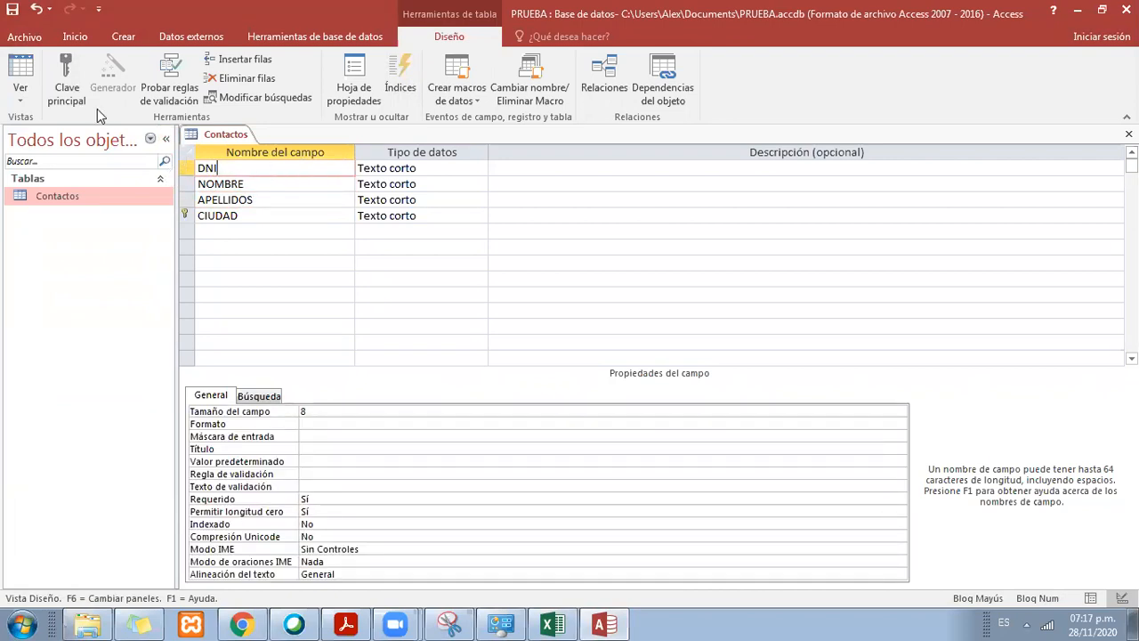
pyautogui.click(68, 82)
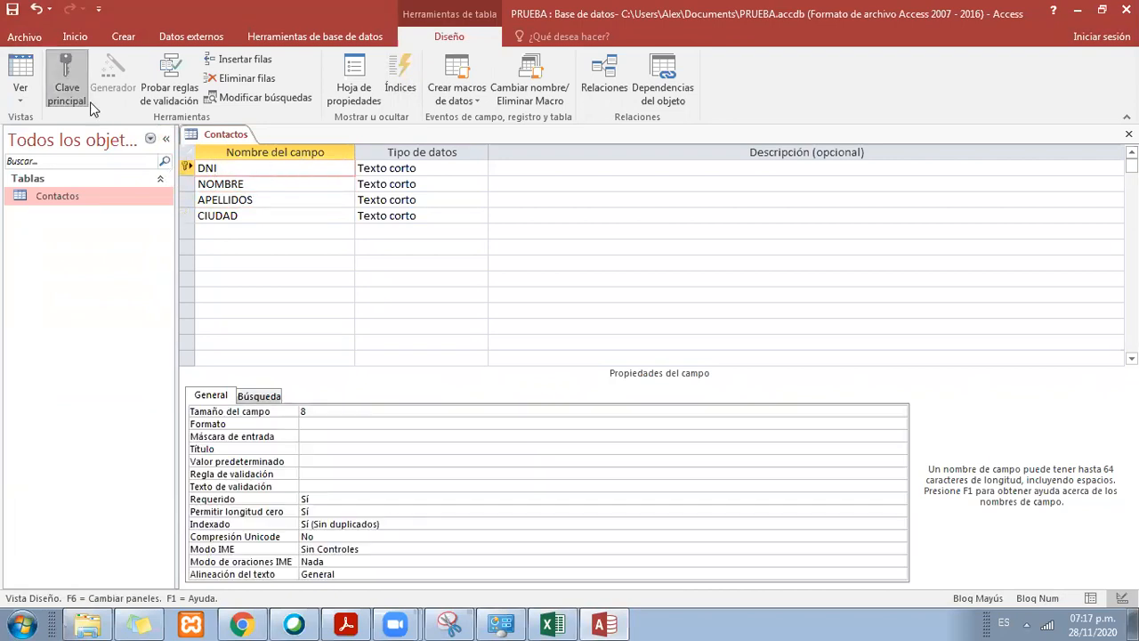
pyautogui.doubleClick(206, 167)
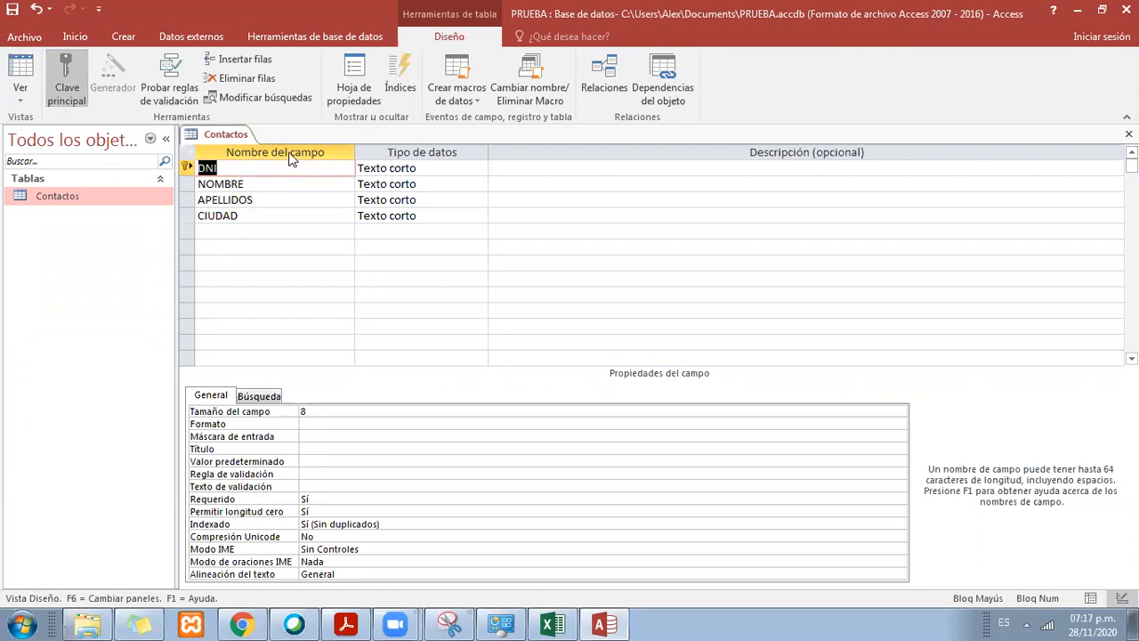
pyautogui.click(395, 168)
pyautogui.click(545, 168)
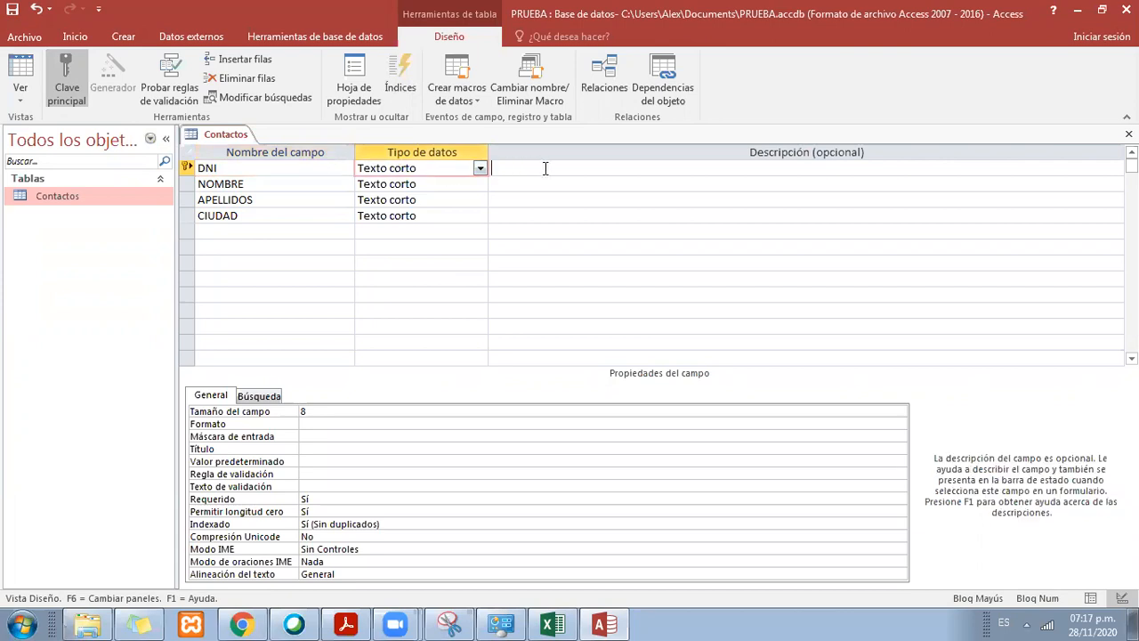
pyautogui.click(197, 167)
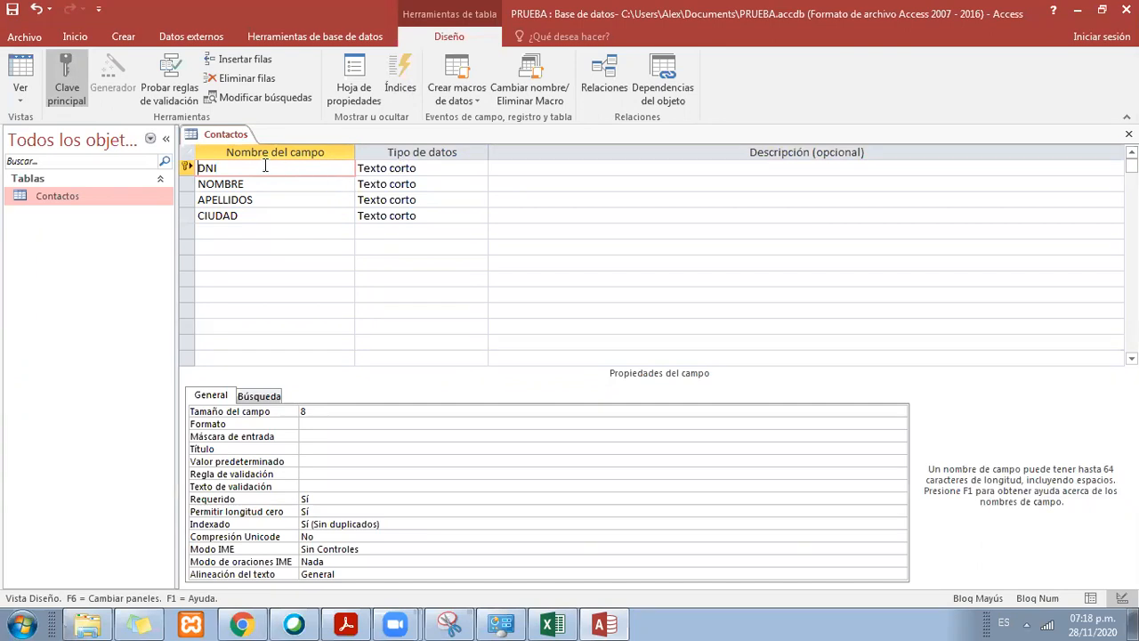
pyautogui.moveTo(230, 164); pyautogui.dragTo(187, 166)
pyautogui.click(423, 171)
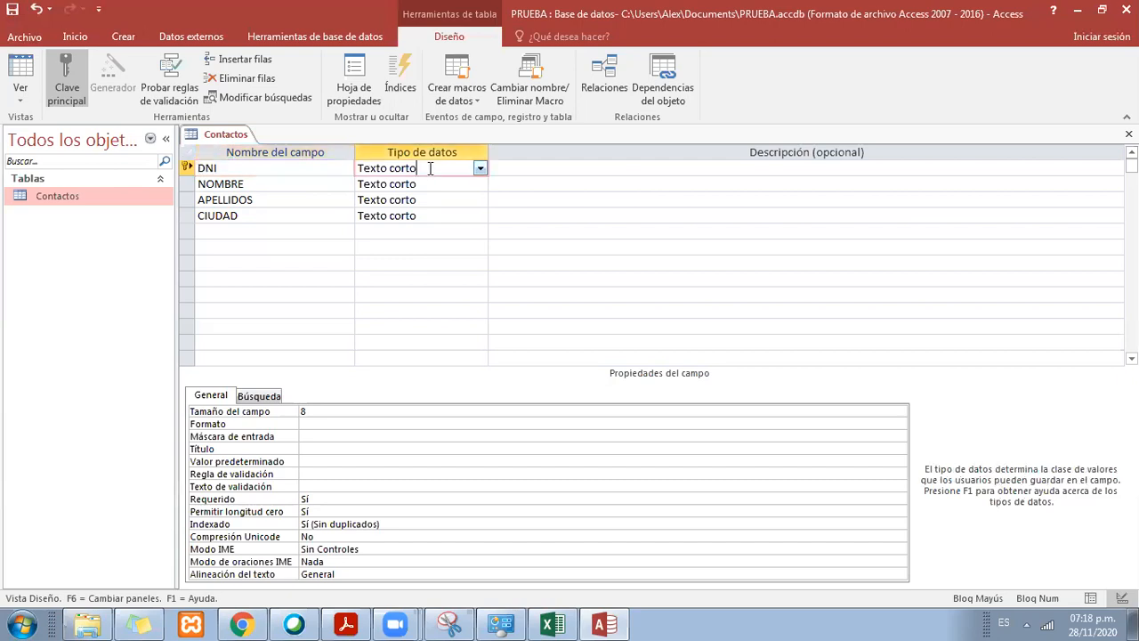
pyautogui.moveTo(453, 167); pyautogui.dragTo(360, 168)
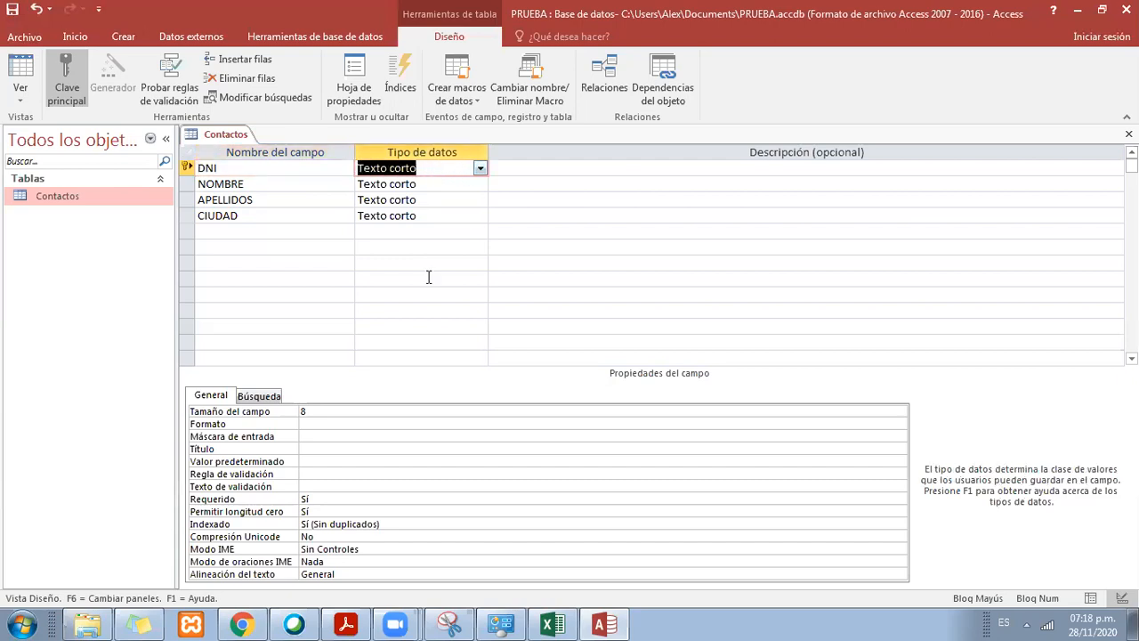
# Step: Clear the field size of the DNI field and undo the deletion
pyautogui.click(316, 410)
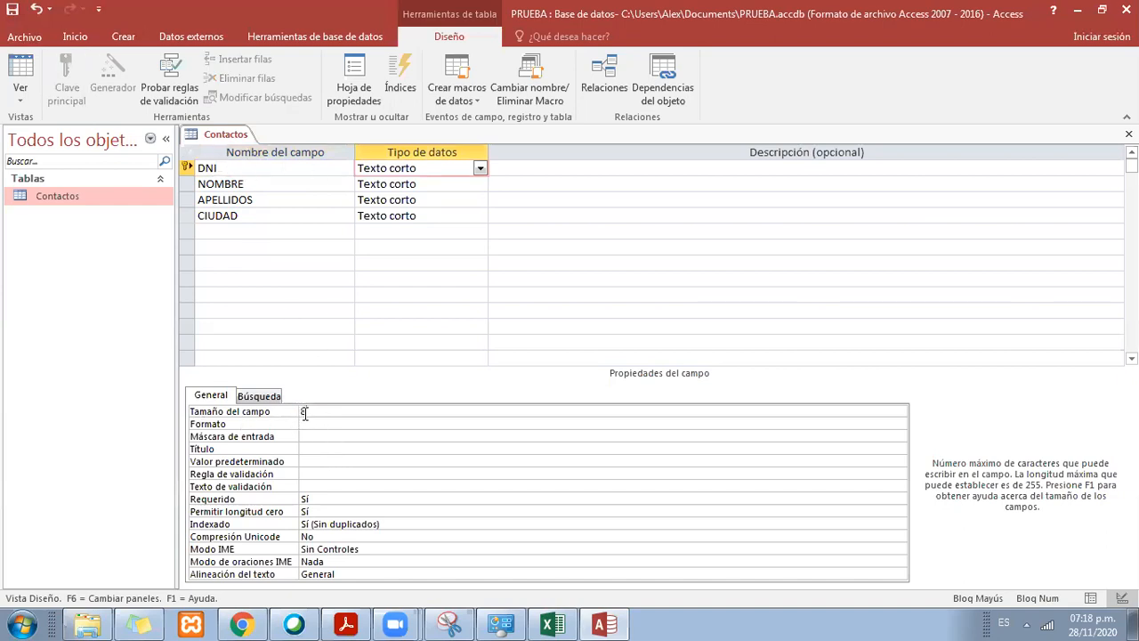
pyautogui.press('BackSpace')
pyautogui.hotkey('ctrl', 'z')
# Step: Rename the NOMBRE field of the Contactos table to NOMBRES
pyautogui.click(254, 183)
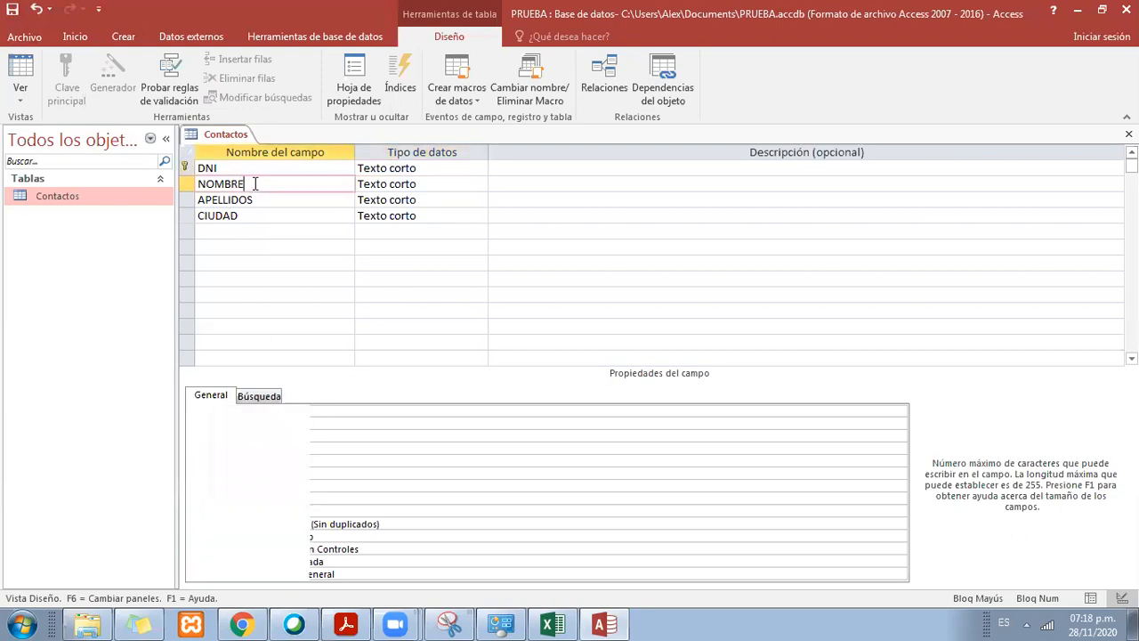
pyautogui.click(263, 203)
pyautogui.click(282, 187)
pyautogui.click(282, 201)
pyautogui.click(282, 216)
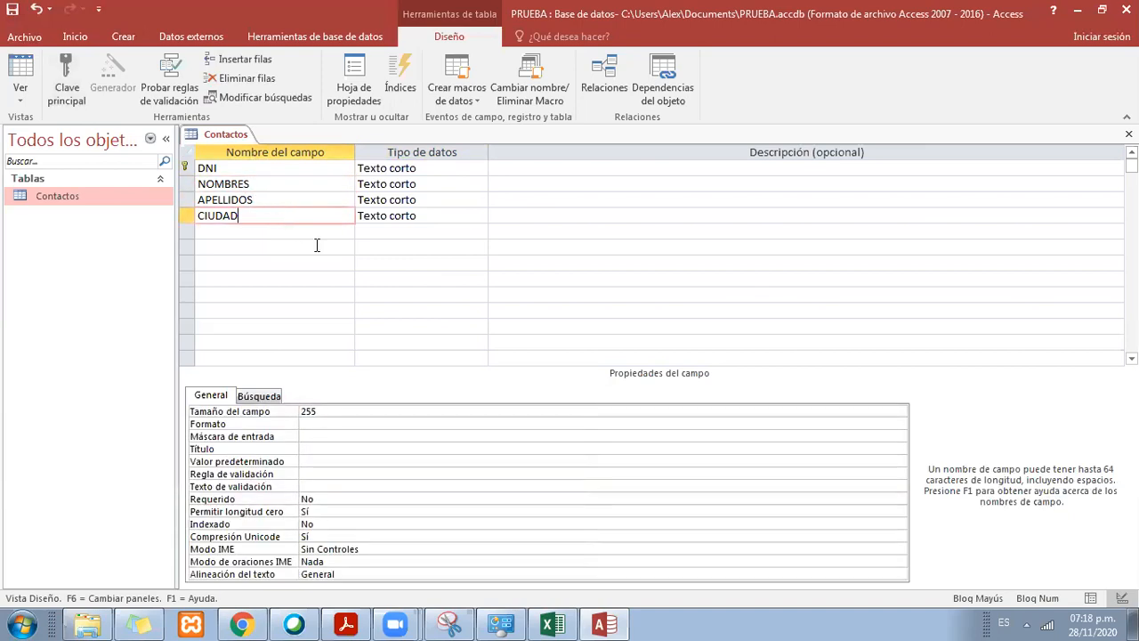
# Step: Examine the field size (Tamaño del campo) of the NOMBRES, APELLIDOS and CIUDAD text fields
pyautogui.click(343, 185)
pyautogui.click(390, 185)
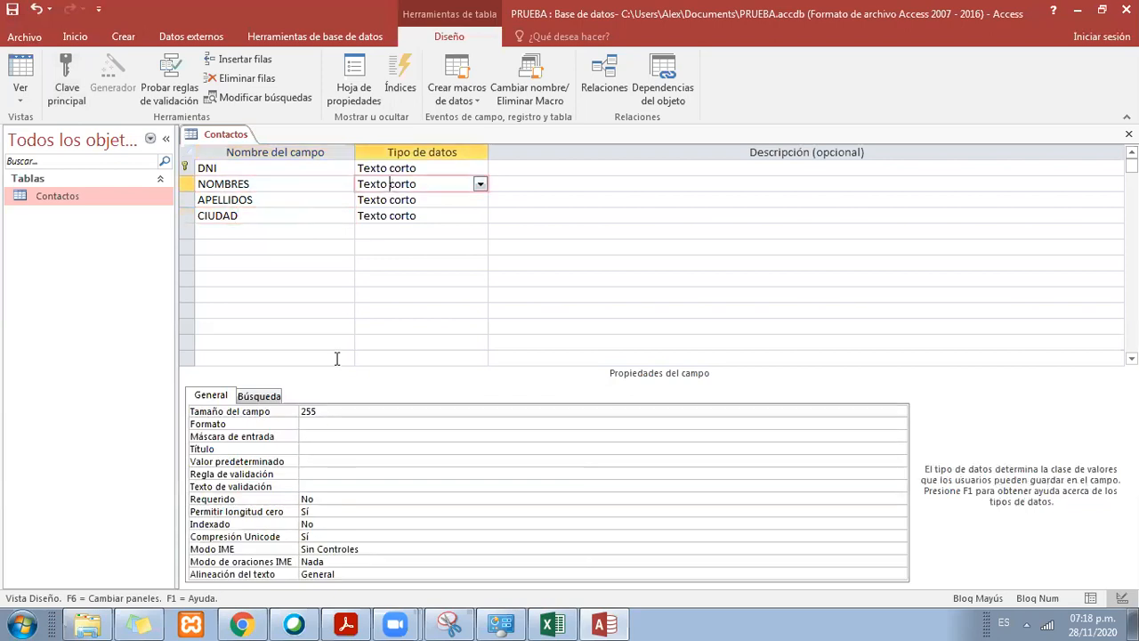
pyautogui.doubleClick(303, 410)
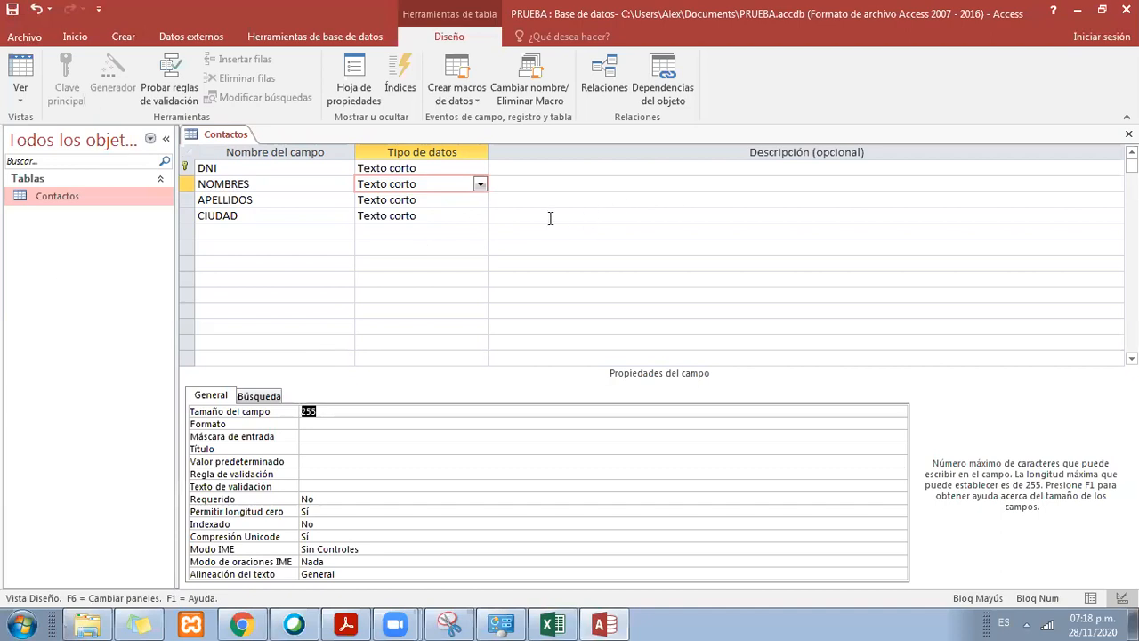
pyautogui.click(465, 197)
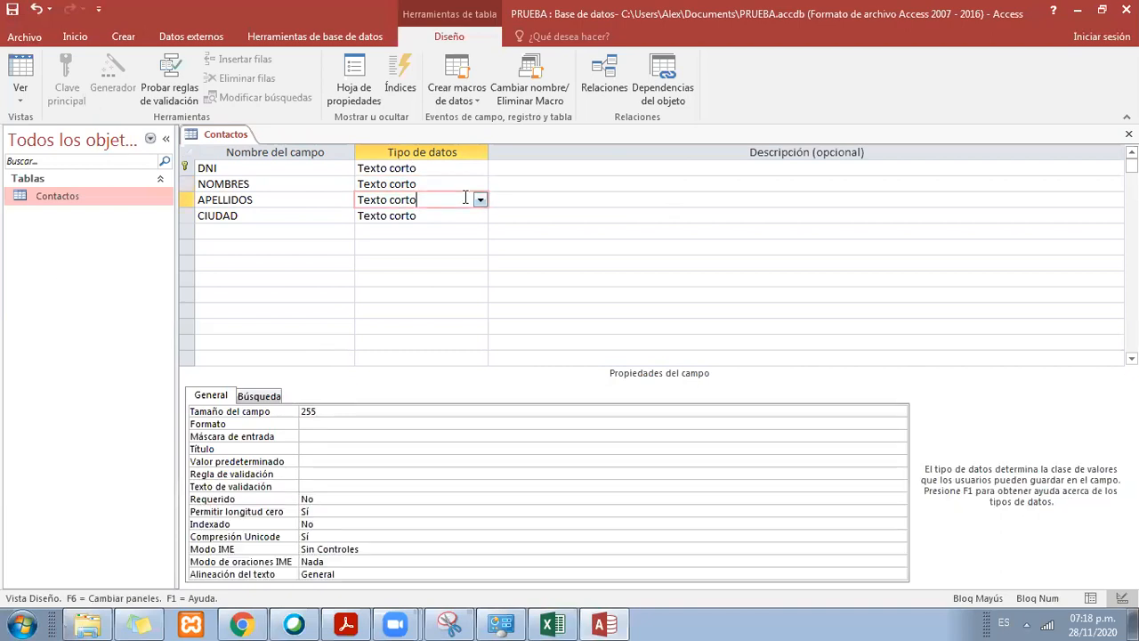
pyautogui.click(447, 216)
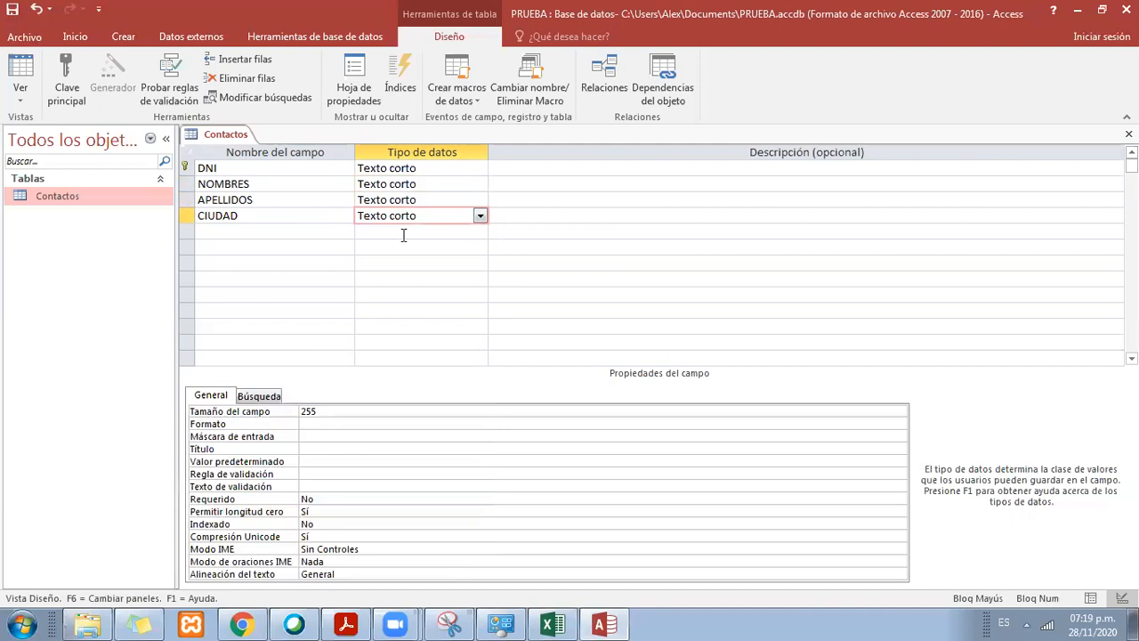
pyautogui.click(403, 185)
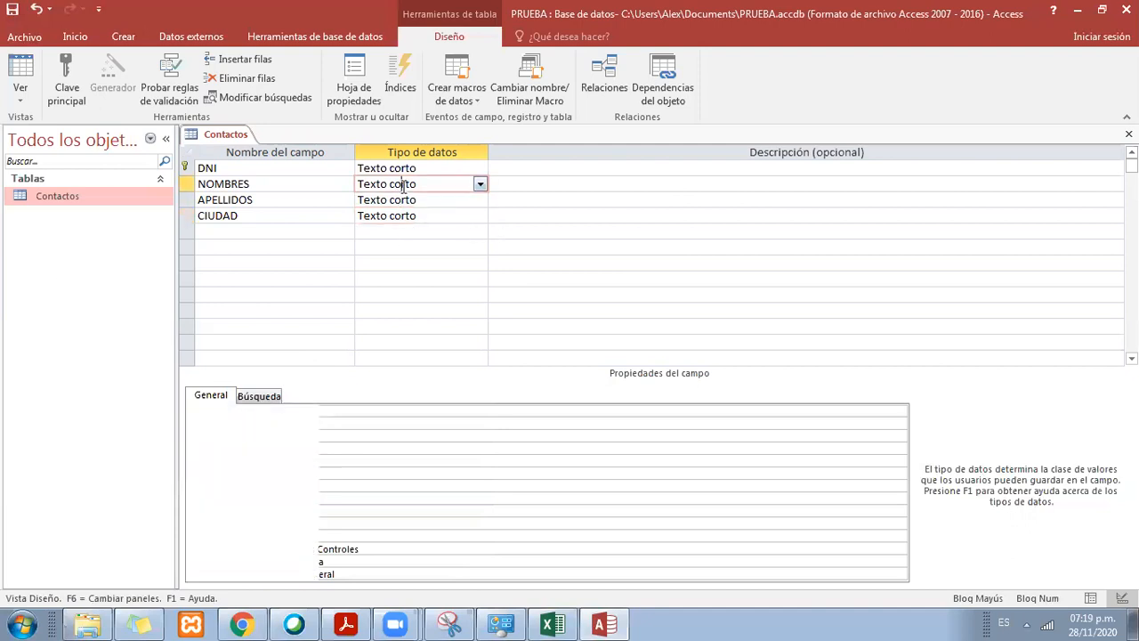
pyautogui.click(281, 410)
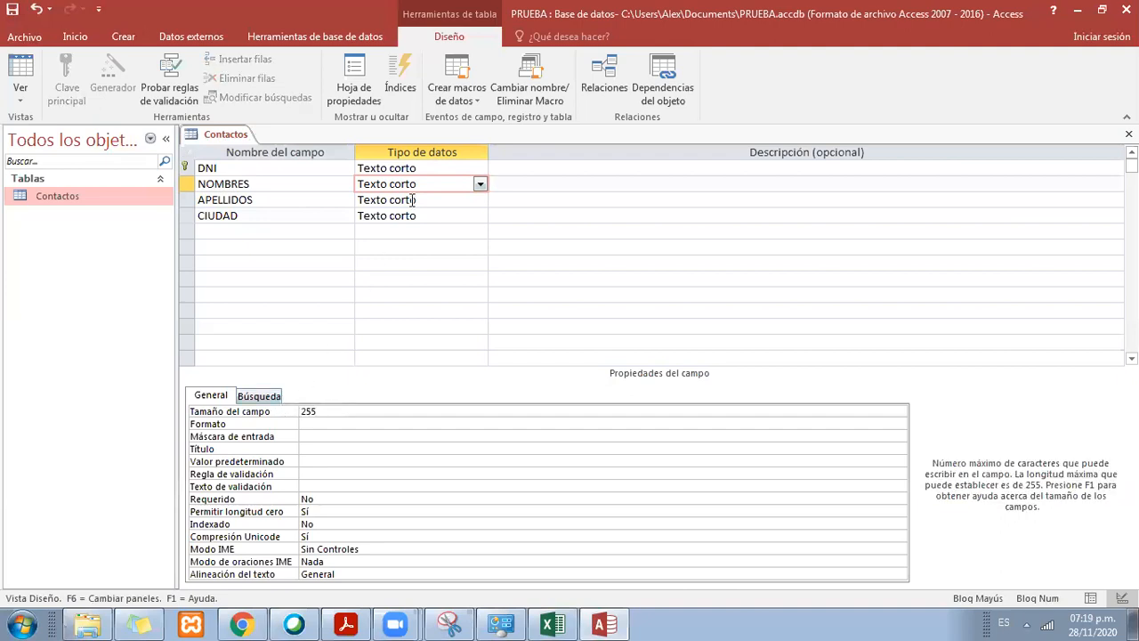
# Step: Compare the field size (Tamaño del campo) of the DNI field with that of NOMBRES, APELLIDOS and CIUDAD
pyautogui.click(410, 201)
pyautogui.click(319, 412)
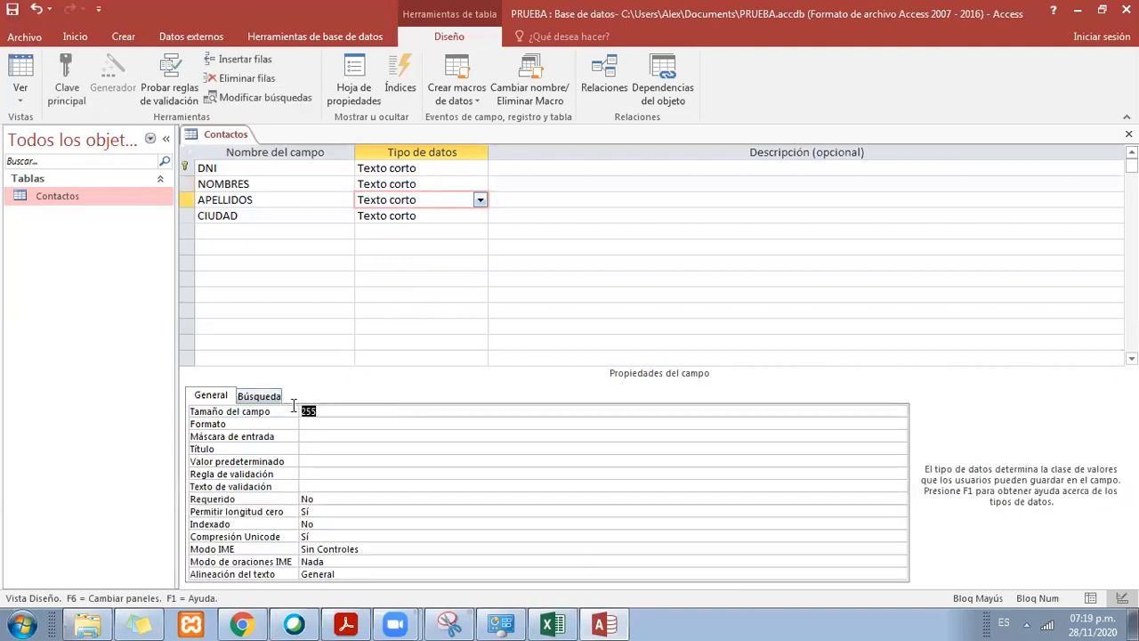
pyautogui.click(432, 214)
pyautogui.click(308, 411)
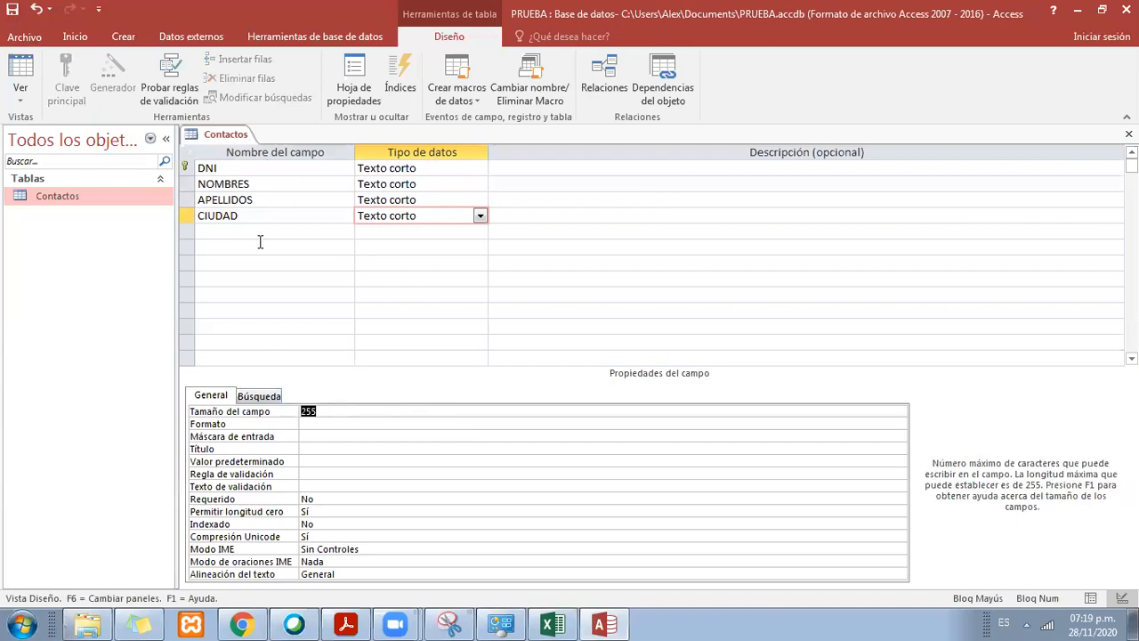
pyautogui.click(412, 184)
pyautogui.click(412, 200)
pyautogui.click(412, 214)
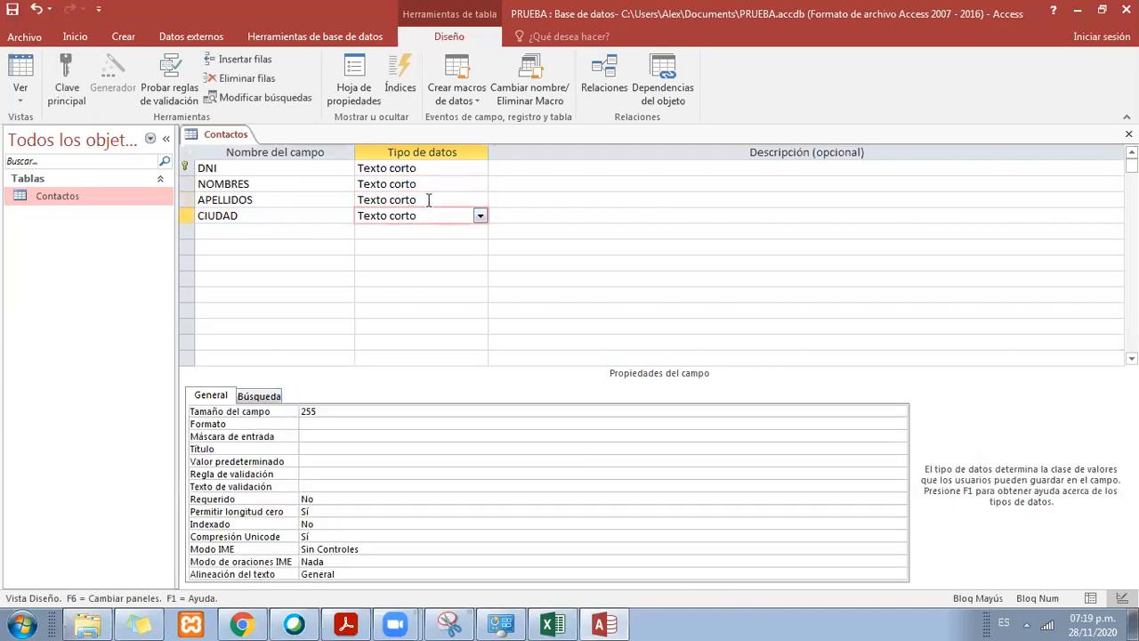
pyautogui.click(450, 168)
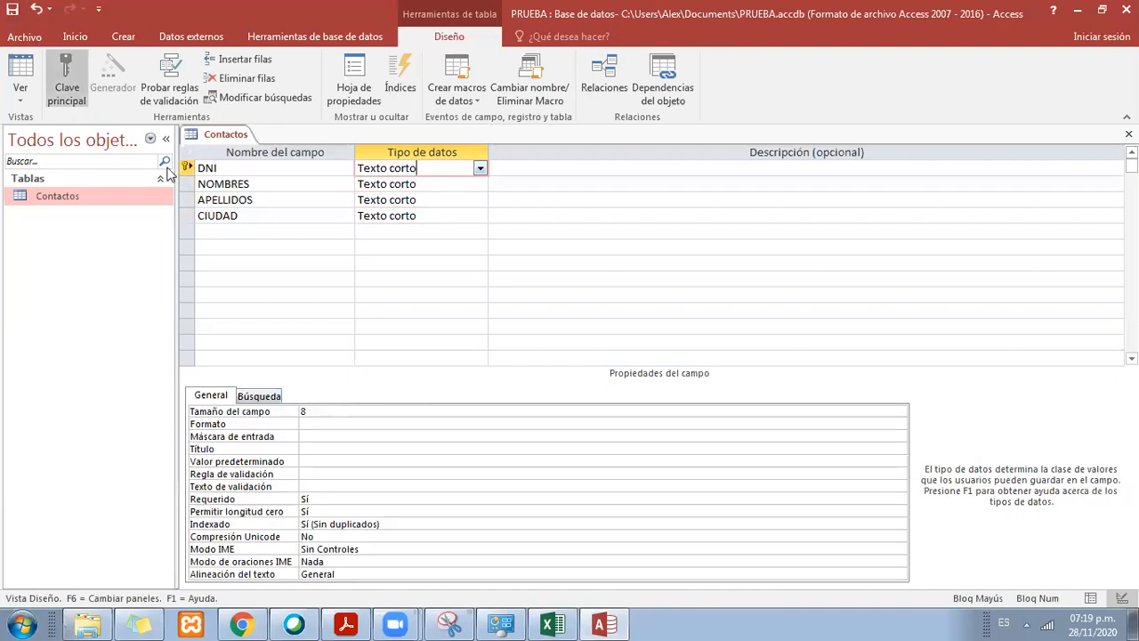
pyautogui.click(301, 410)
pyautogui.click(410, 185)
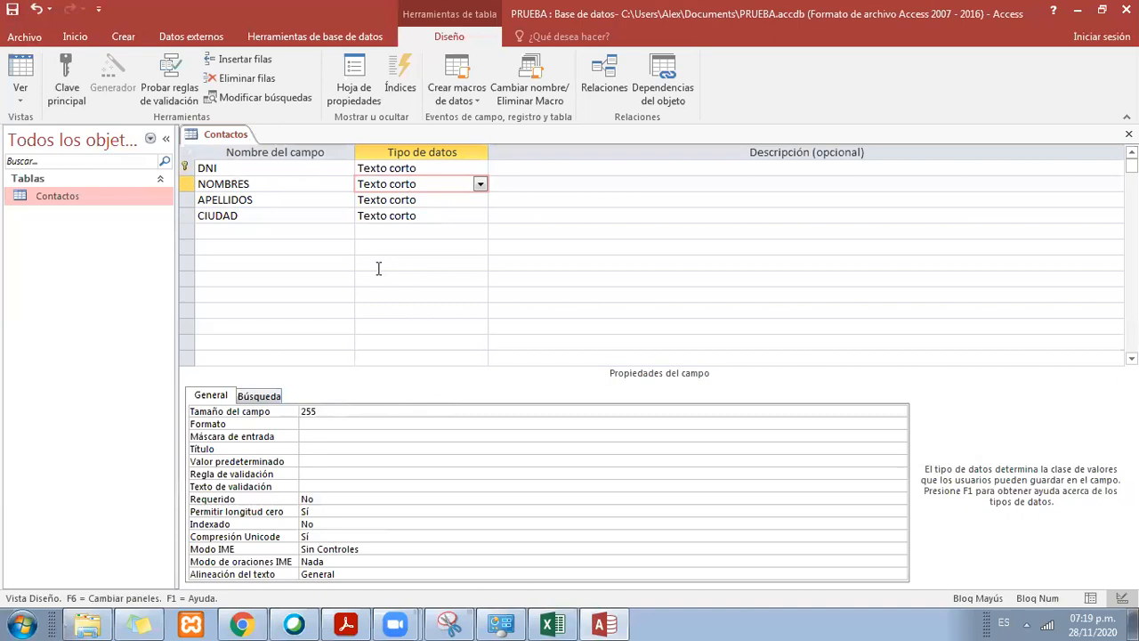
pyautogui.click(330, 410)
pyautogui.doubleClick(329, 411)
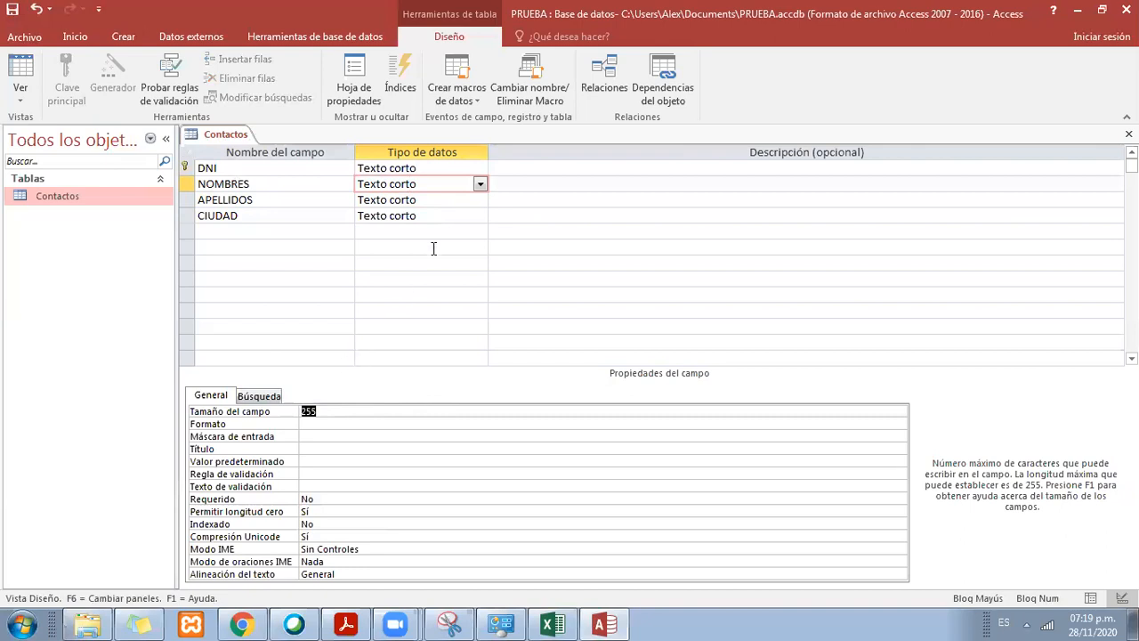
# Step: Save and close the design of the Contactos table and reopen the table as a datasheet
pyautogui.rightClick(239, 134)
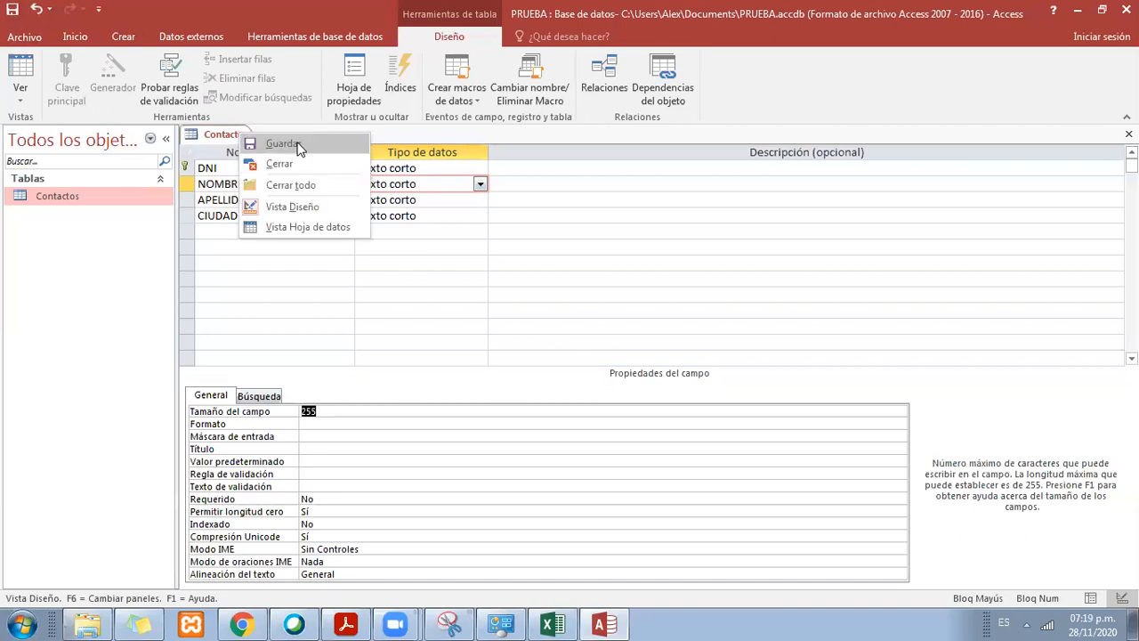
pyautogui.click(299, 146)
pyautogui.rightClick(245, 140)
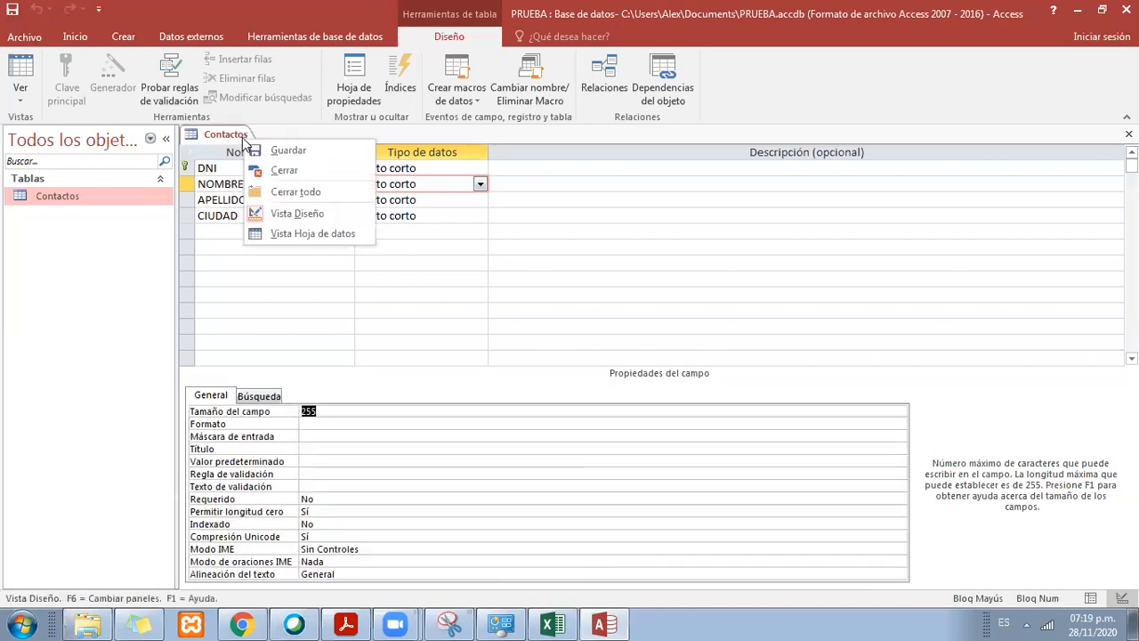
pyautogui.click(296, 172)
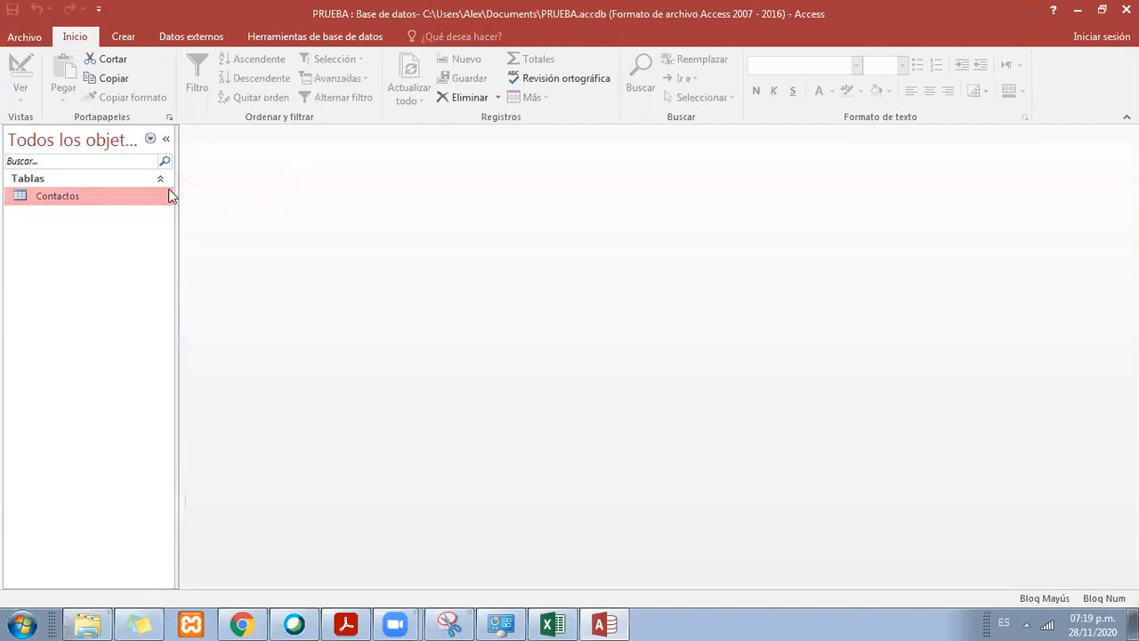
pyautogui.doubleClick(71, 196)
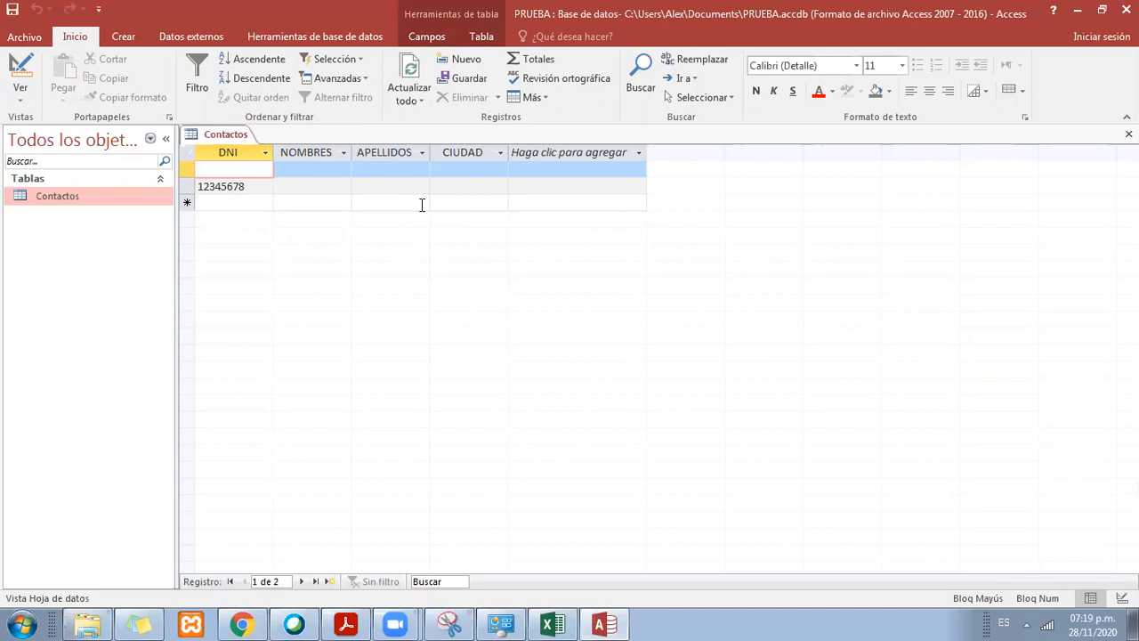
# Step: Fill in the first Contactos record with an eight-digit DNI number, a first name, a surname and the city LIMA
pyautogui.write('1234567')
pyautogui.press('BackSpace')
pyautogui.write('895')
pyautogui.press('Tab')
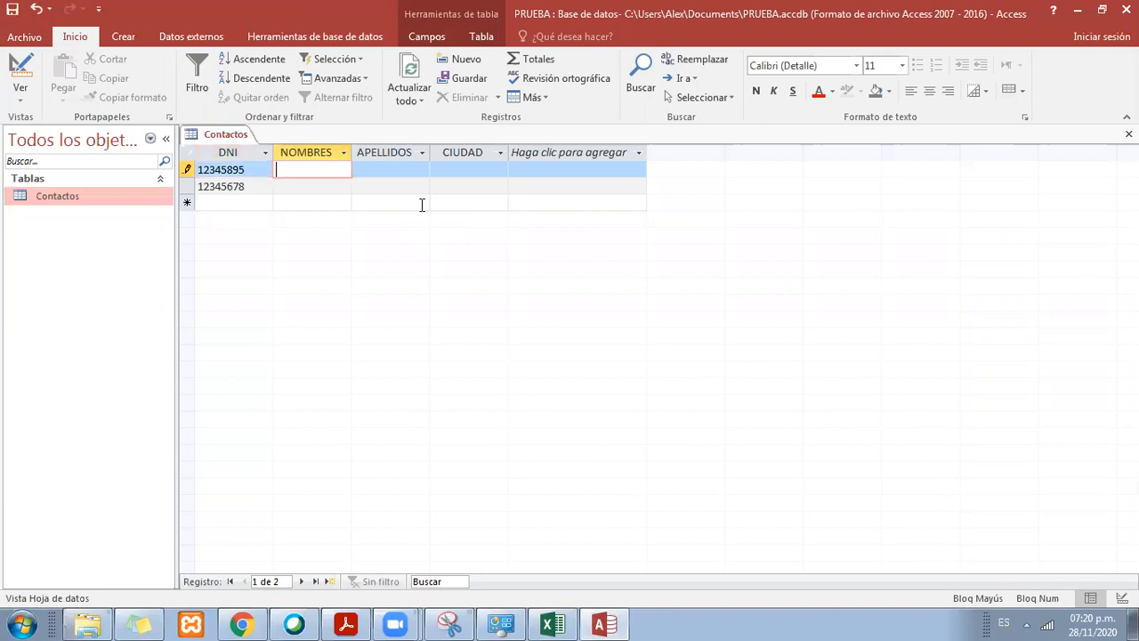
pyautogui.write('JUAN')
pyautogui.press('Tab')
pyautogui.write('MAMANI')
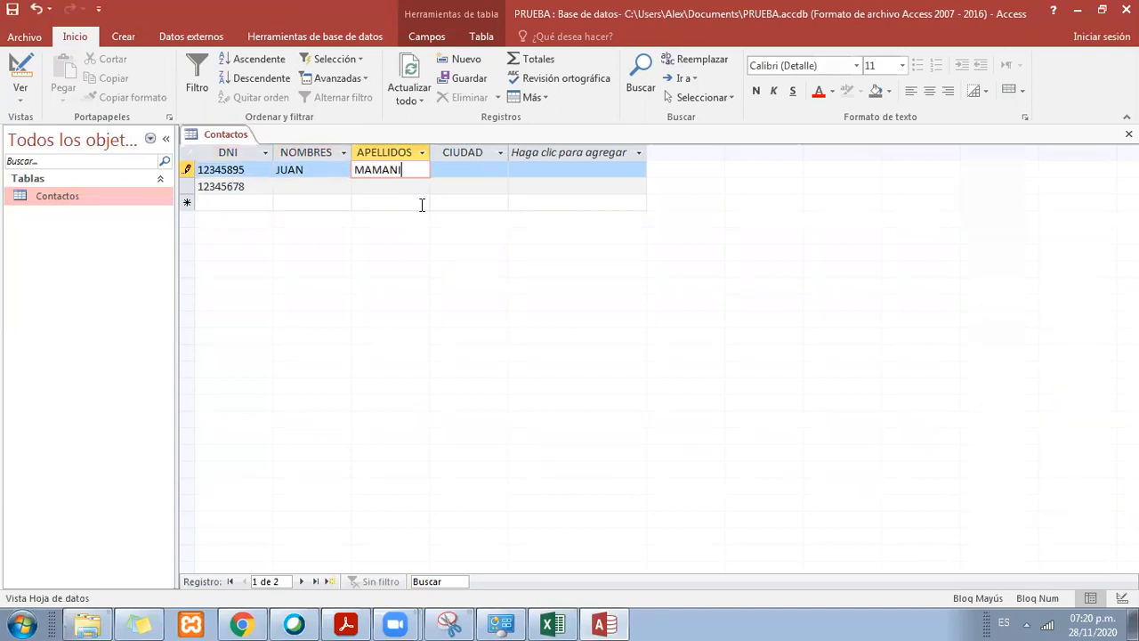
pyautogui.press('Tab')
pyautogui.write('LIMA')
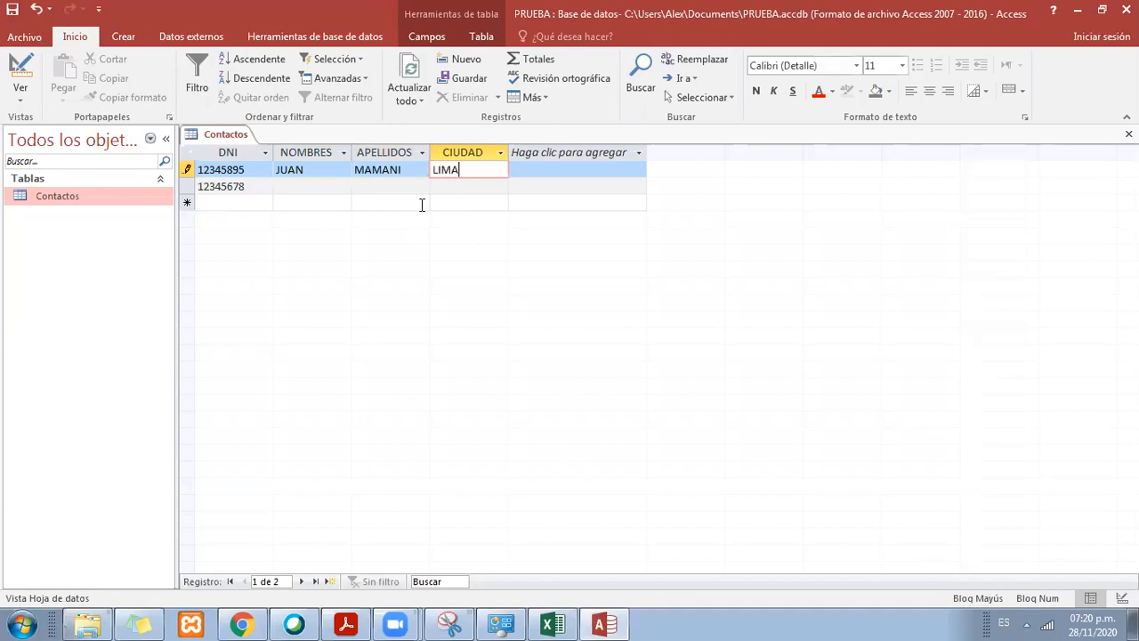
# Step: Complete the second Contactos record with the person's first name, surname and the city TACNA
pyautogui.click(422, 205)
pyautogui.hotkey('shift', 'Tab')
pyautogui.write('CARMEN')
pyautogui.press('Tab')
pyautogui.write('PEREZ')
pyautogui.press('Tab')
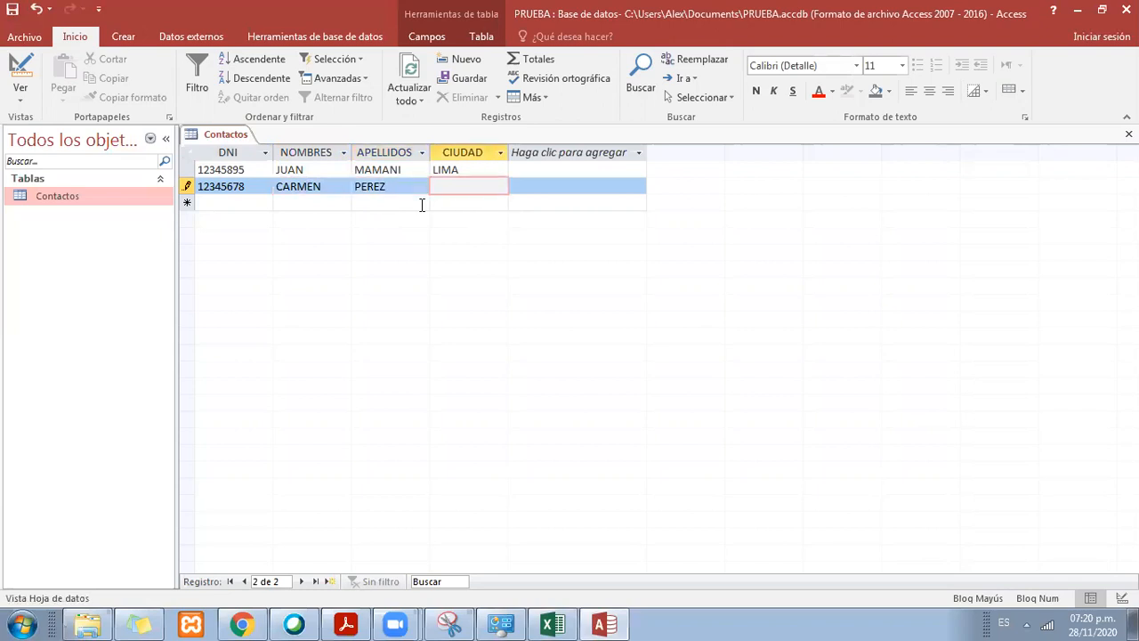
pyautogui.write('TACNA')
pyautogui.press('Tab')
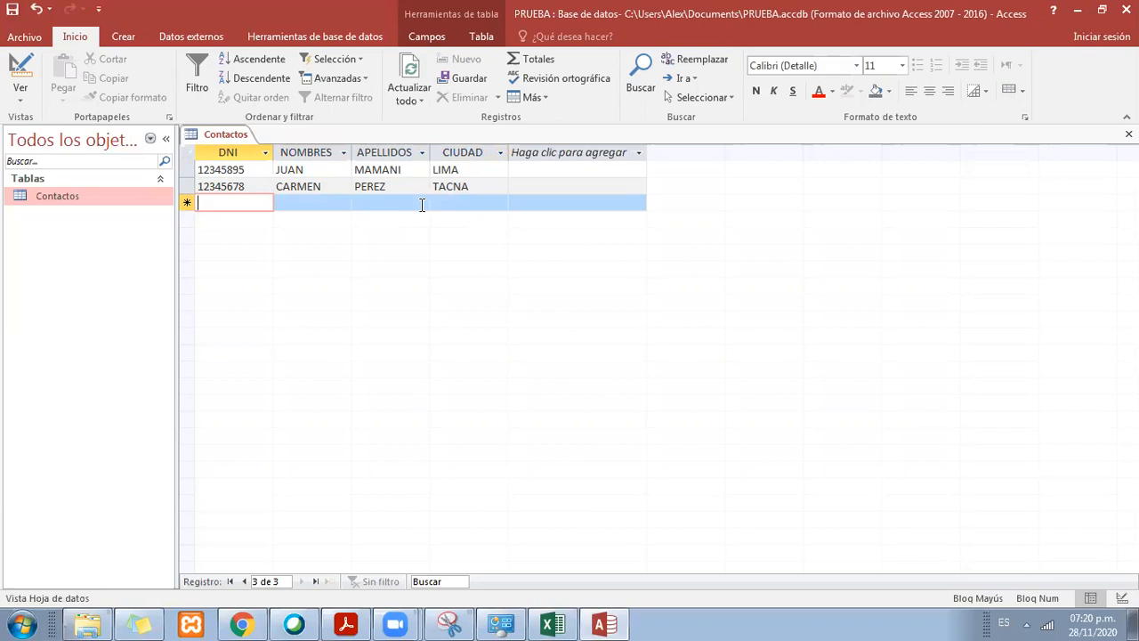
# Step: Add a third Contactos record with an ID starting with a letter, a first name, a surname and the city PUNO
pyautogui.write('G1234565')
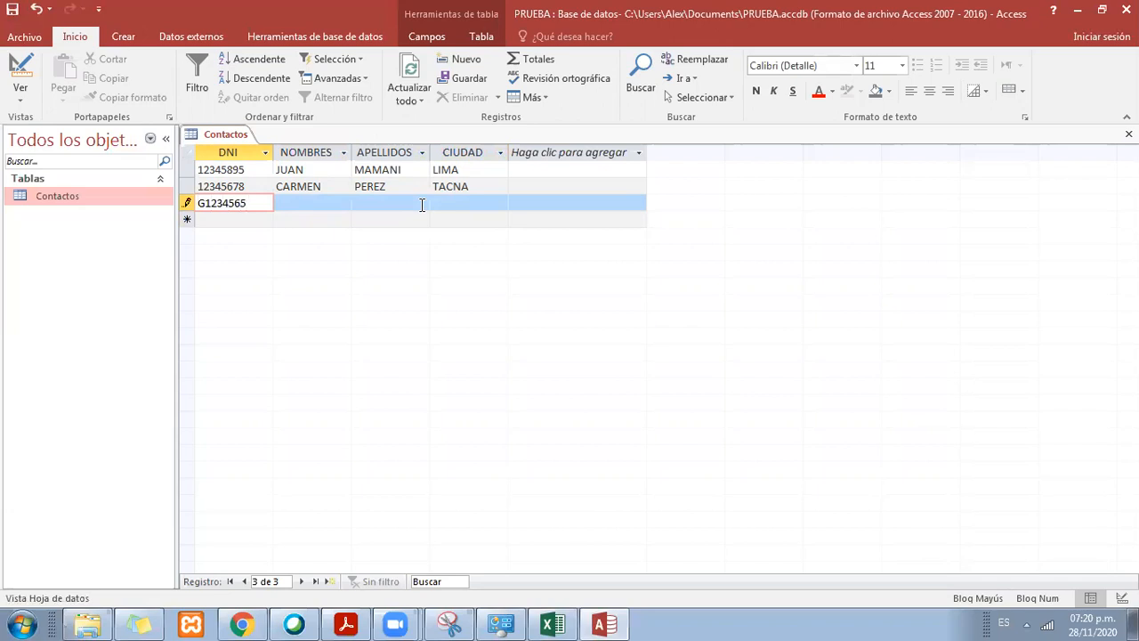
pyautogui.press('Tab')
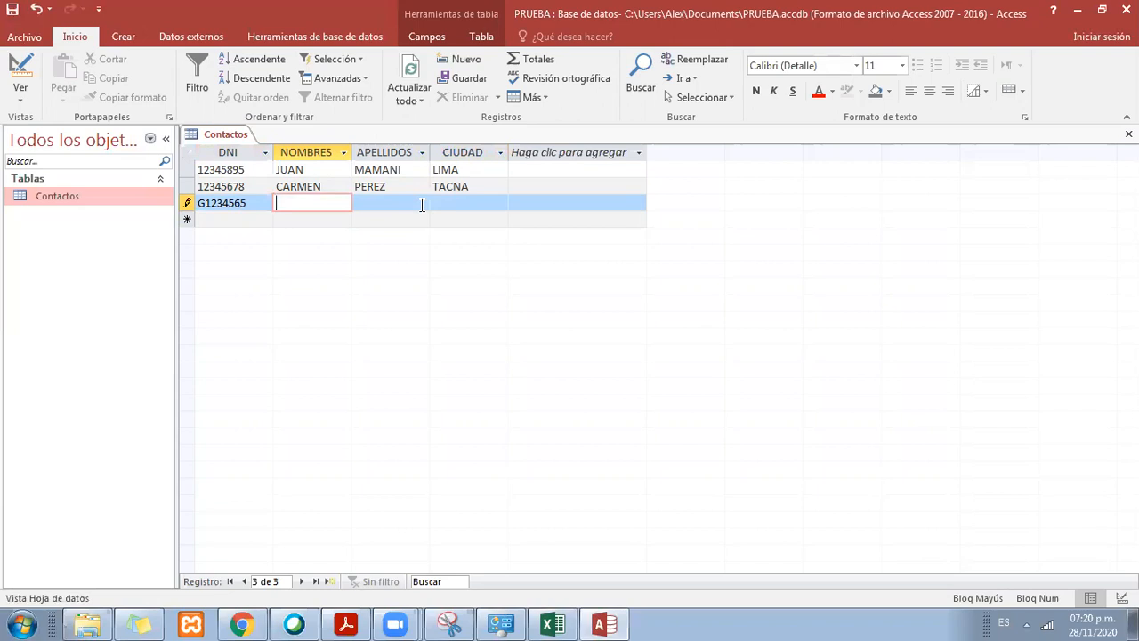
pyautogui.click(261, 196)
pyautogui.click(286, 197)
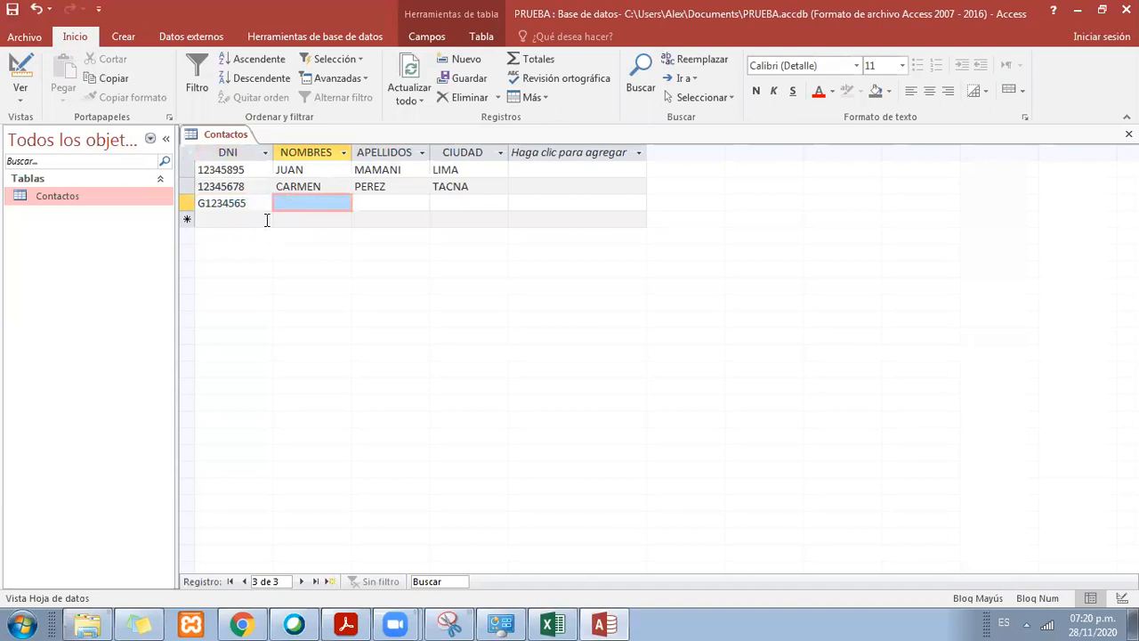
pyautogui.click(312, 204)
pyautogui.write('ELENA')
pyautogui.press('Tab')
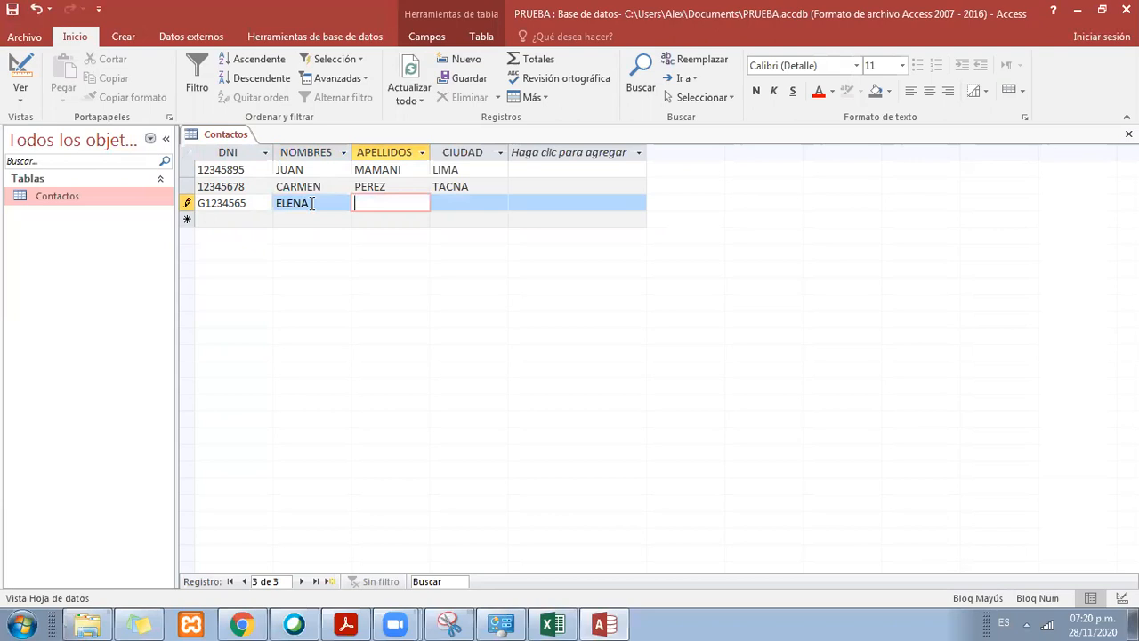
pyautogui.write('AGUILAR')
pyautogui.press('Tab')
pyautogui.write('PUNO')
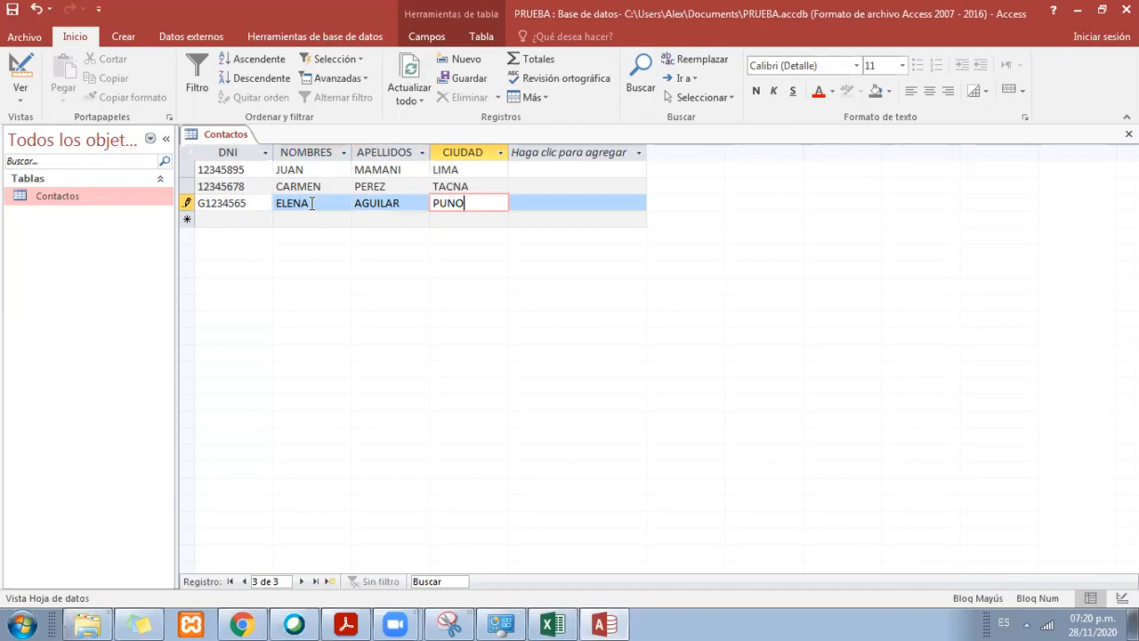
pyautogui.press('Tab')
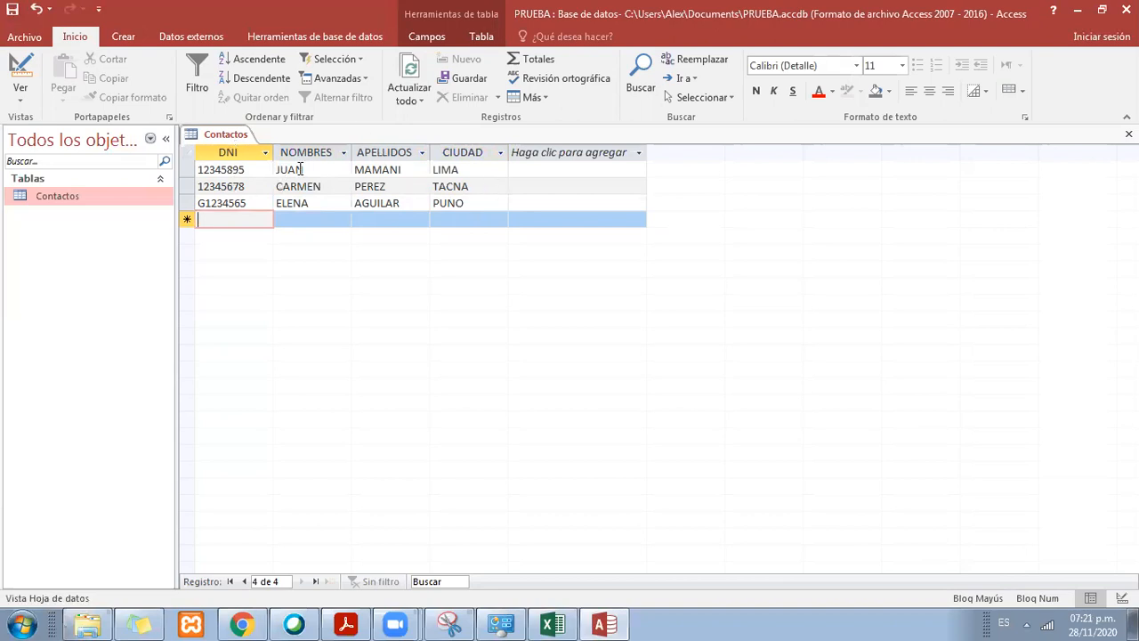
# Step: Review the DNI column and the NOMBRES values of the records in the Contactos datasheet
pyautogui.click(229, 150)
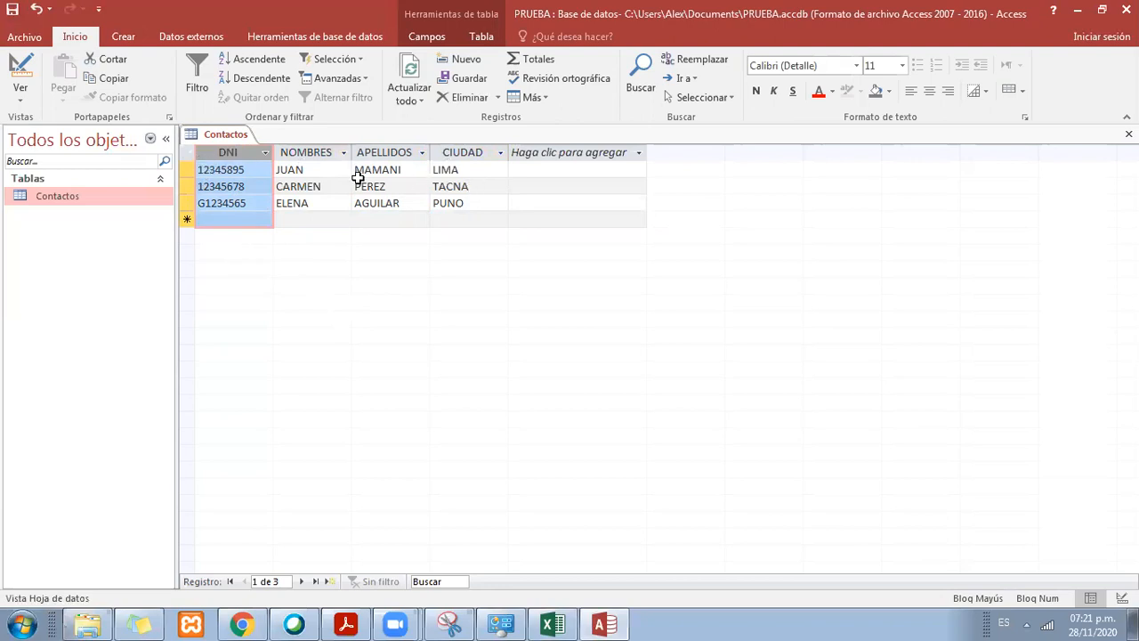
pyautogui.click(313, 177)
pyautogui.click(311, 194)
pyautogui.click(317, 215)
pyautogui.click(328, 186)
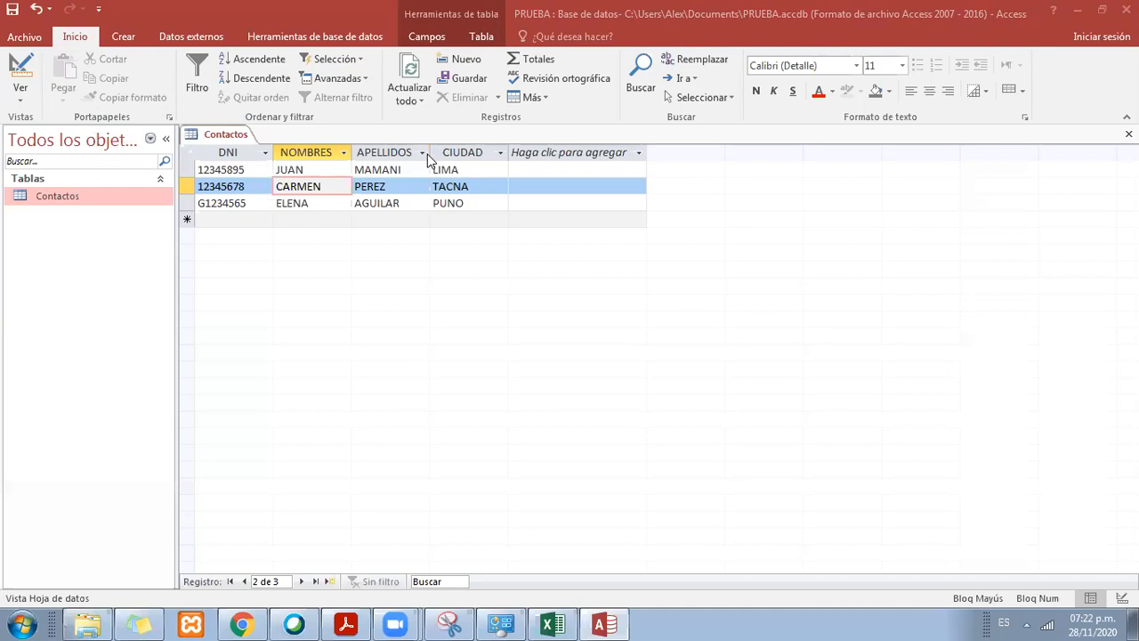
pyautogui.rightClick(236, 134)
pyautogui.click(236, 134)
pyautogui.rightClick(237, 134)
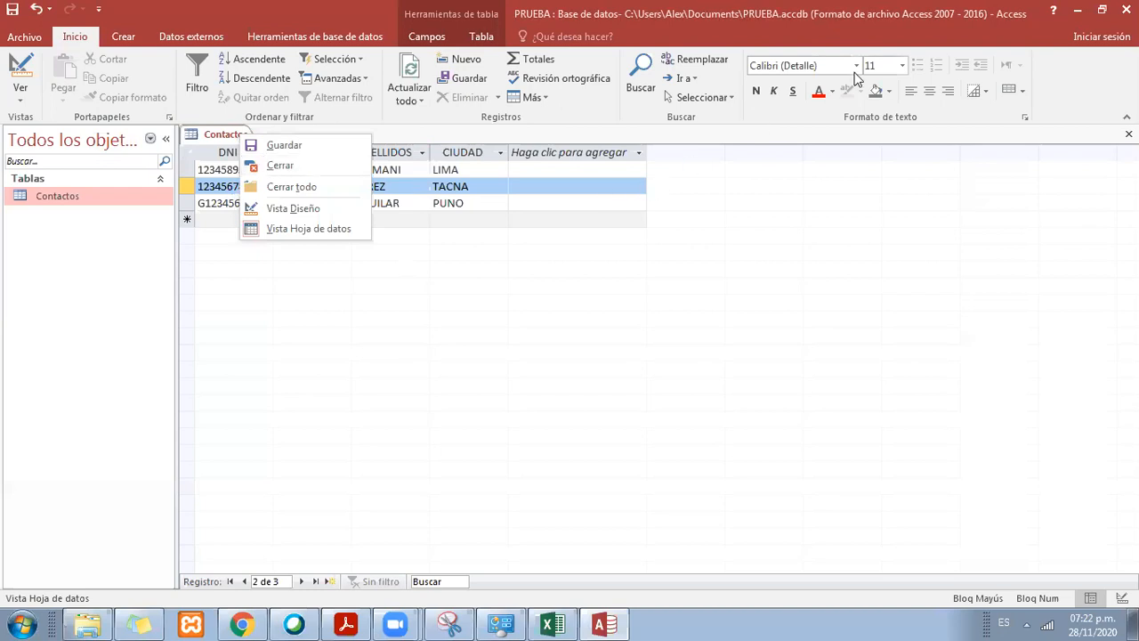
pyautogui.press('Escape')
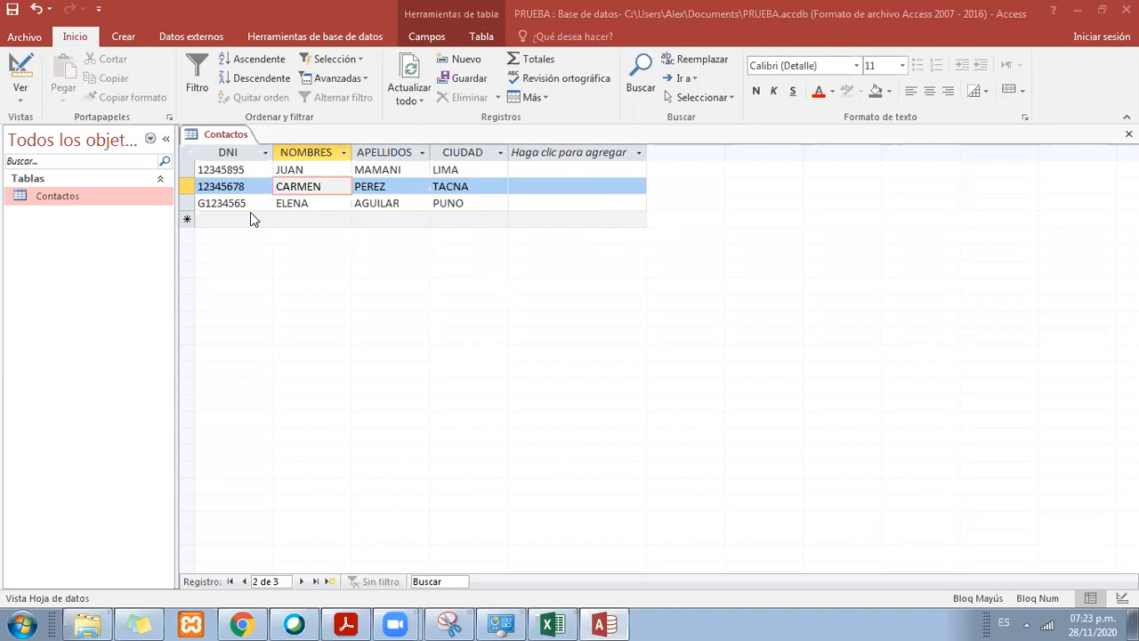
pyautogui.click(187, 207)
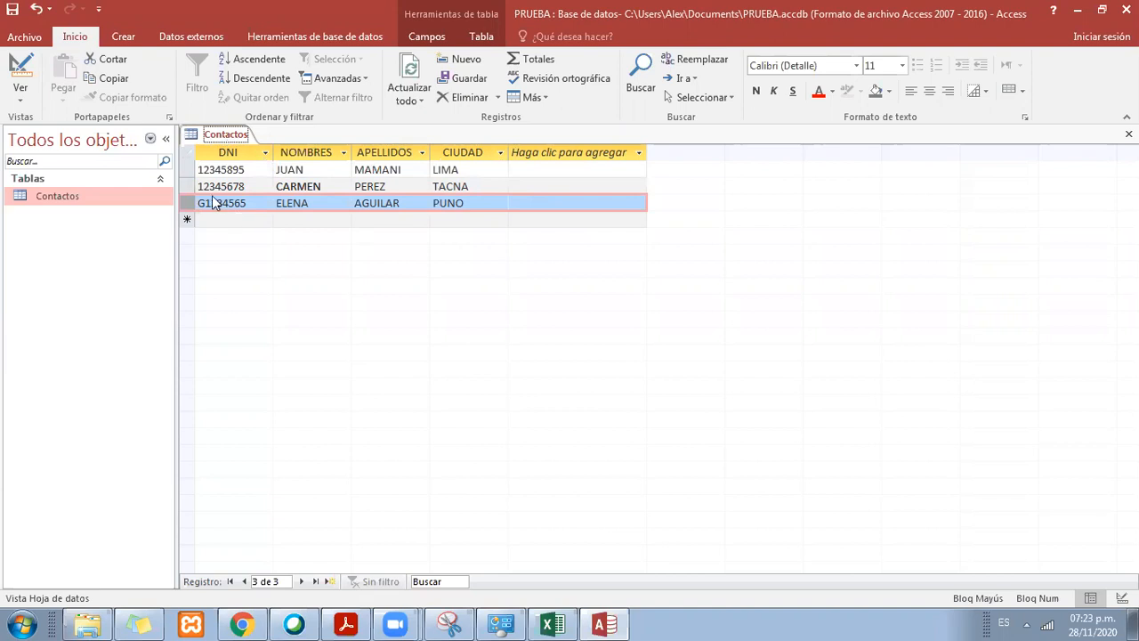
pyautogui.rightClick(234, 136)
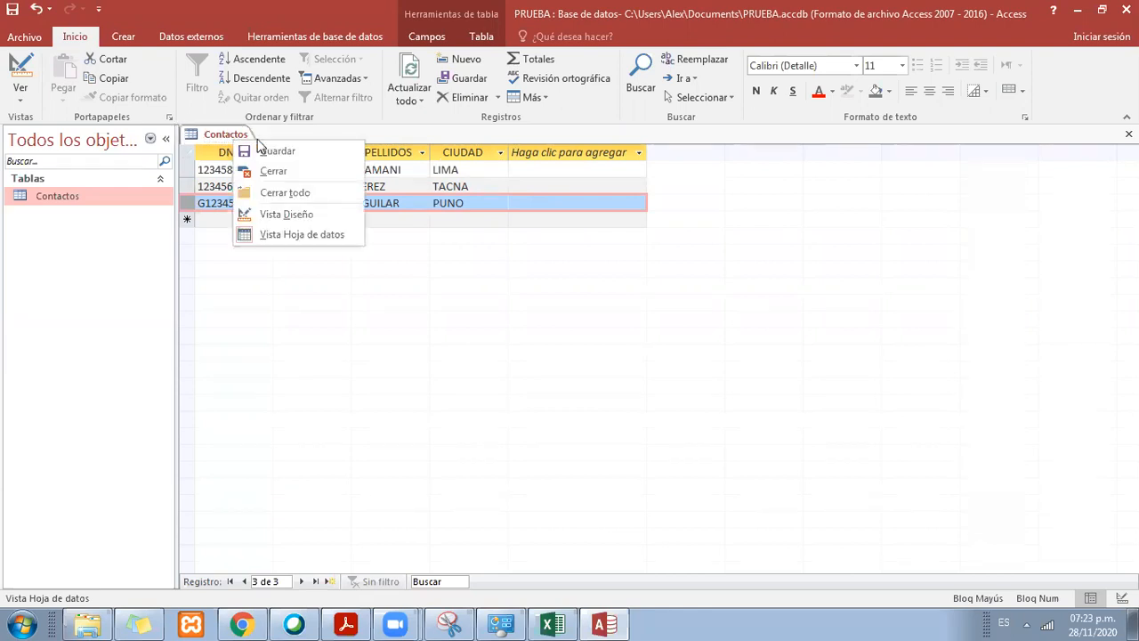
pyautogui.click(360, 233)
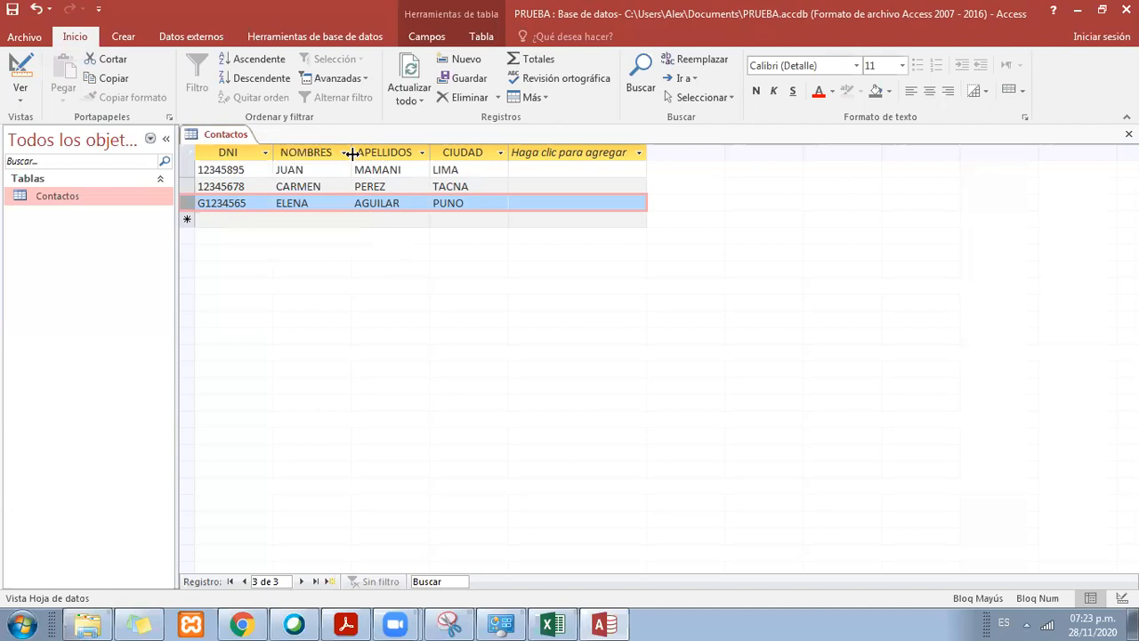
# Step: Switch the Contactos table to Design view
pyautogui.click(228, 138)
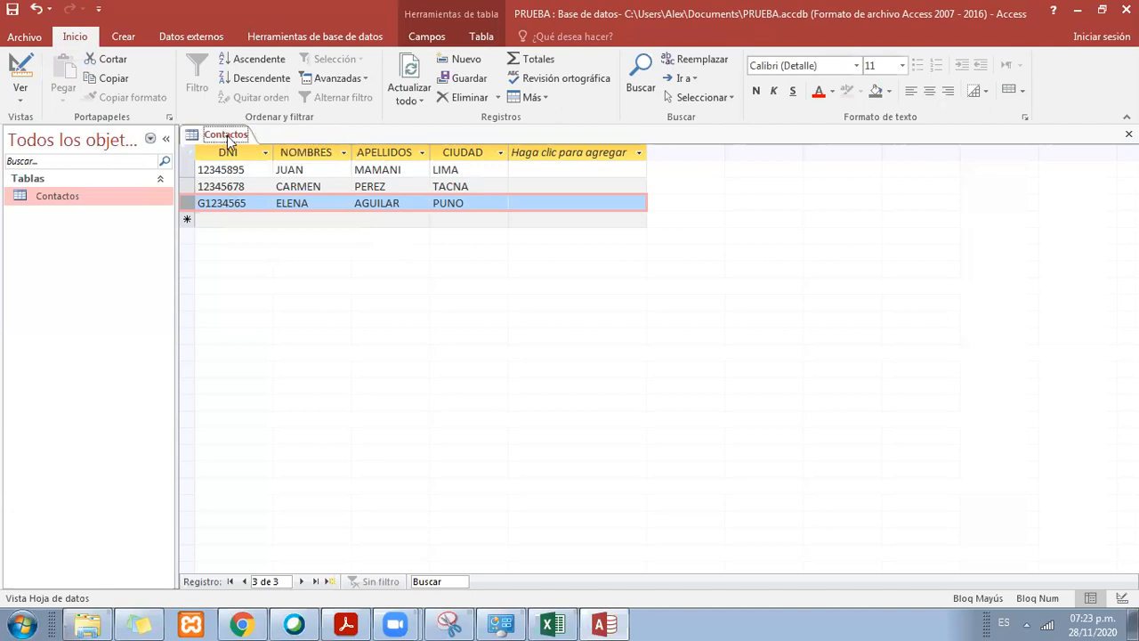
pyautogui.rightClick(228, 140)
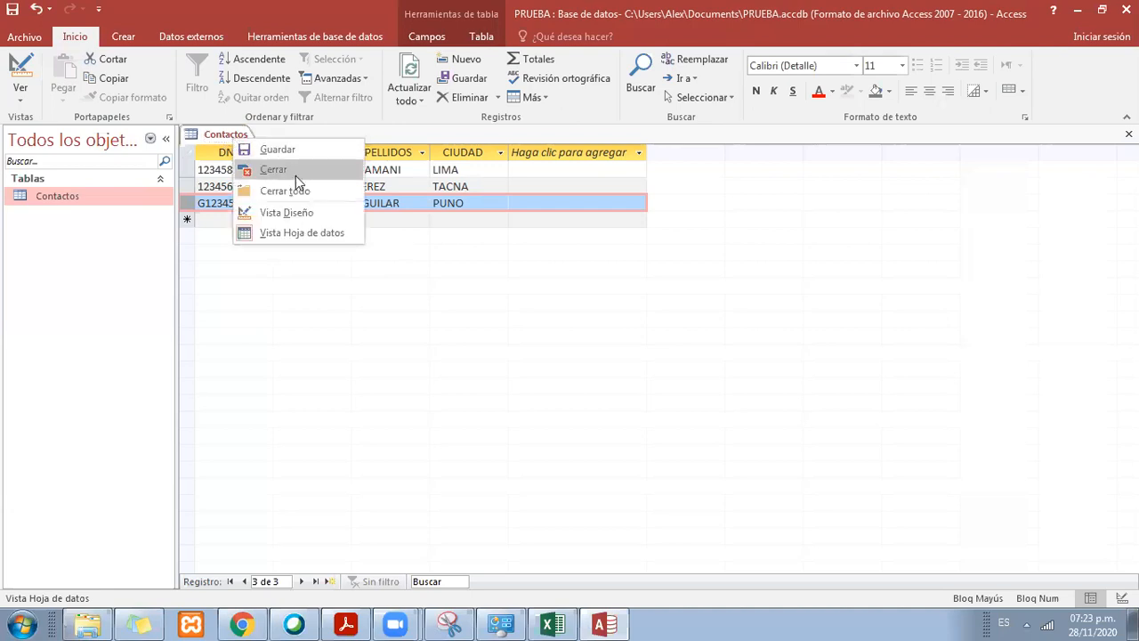
pyautogui.click(307, 212)
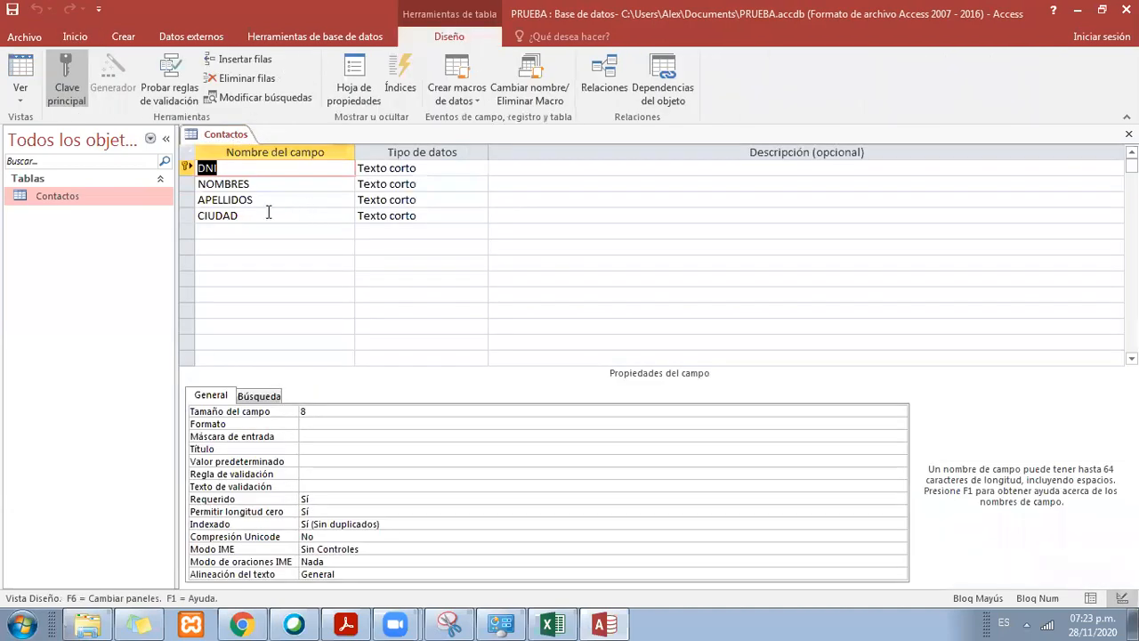
# Step: Go over the DNI, NOMBRES, APELLIDOS and CIUDAD fields and their properties in the table design
pyautogui.click(267, 214)
pyautogui.click(264, 201)
pyautogui.click(264, 170)
pyautogui.click(264, 184)
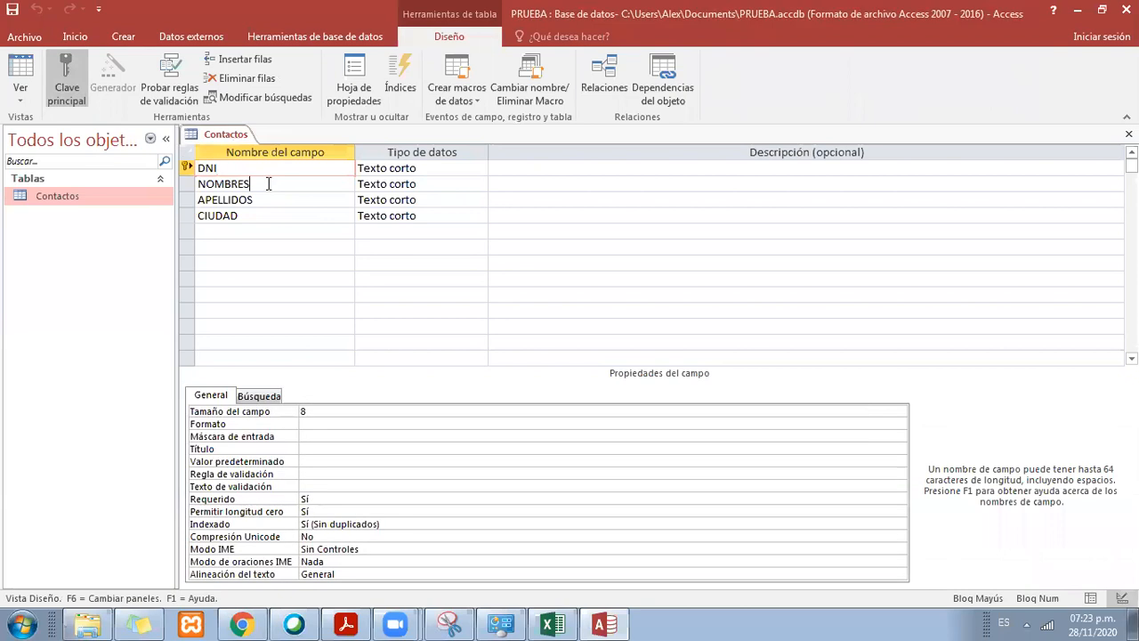
pyautogui.click(266, 199)
pyautogui.click(270, 215)
pyautogui.click(276, 230)
pyautogui.click(279, 213)
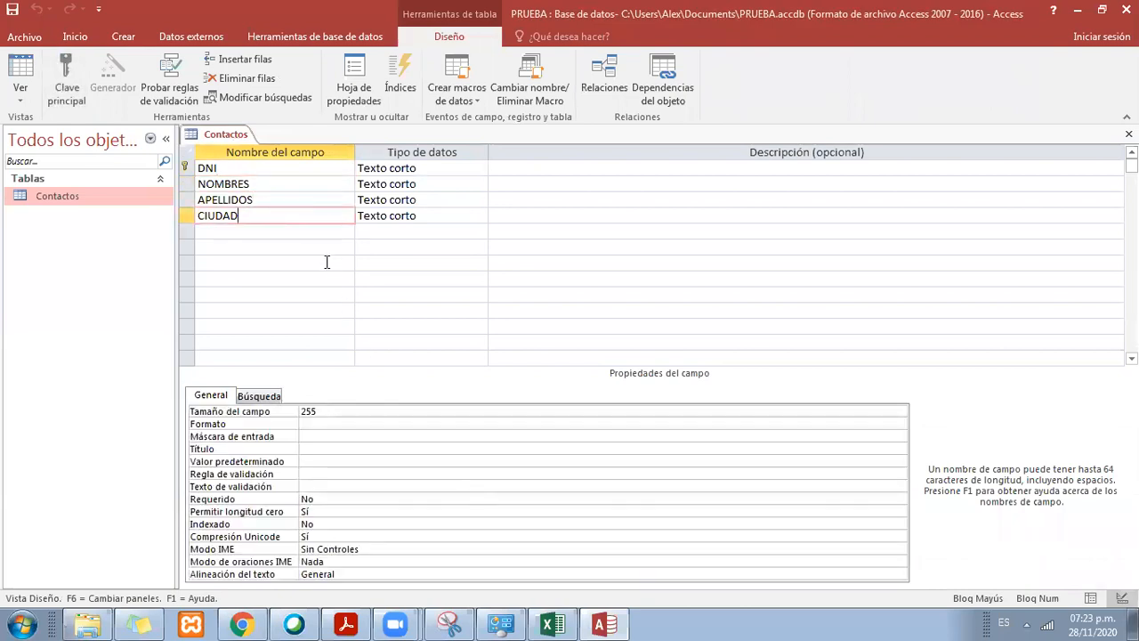
pyautogui.click(318, 201)
pyautogui.click(323, 181)
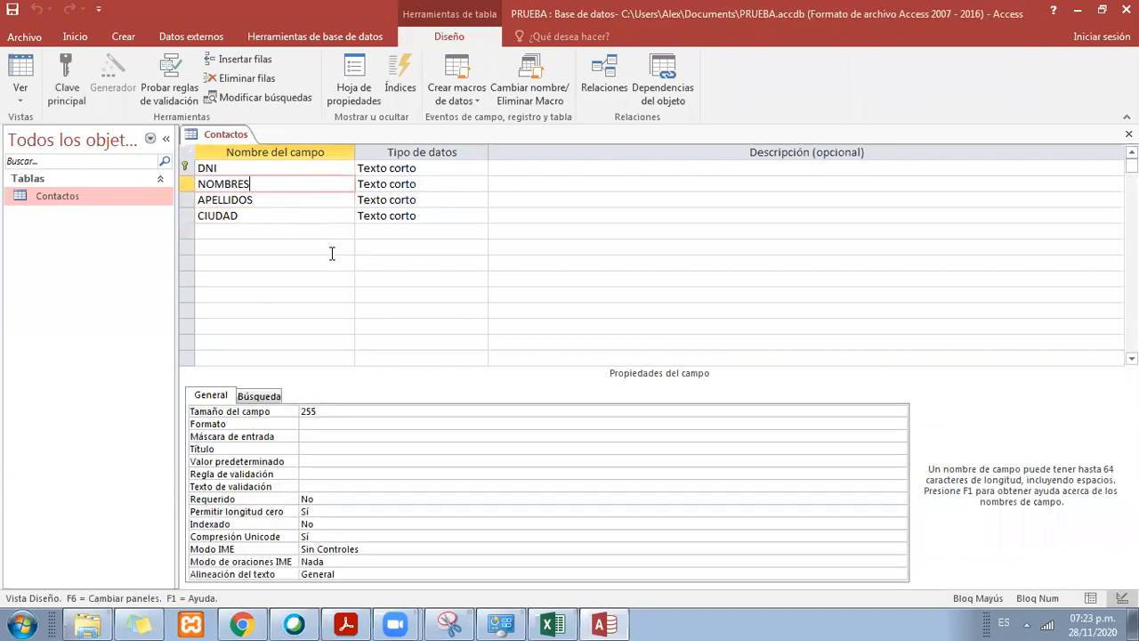
pyautogui.click(251, 174)
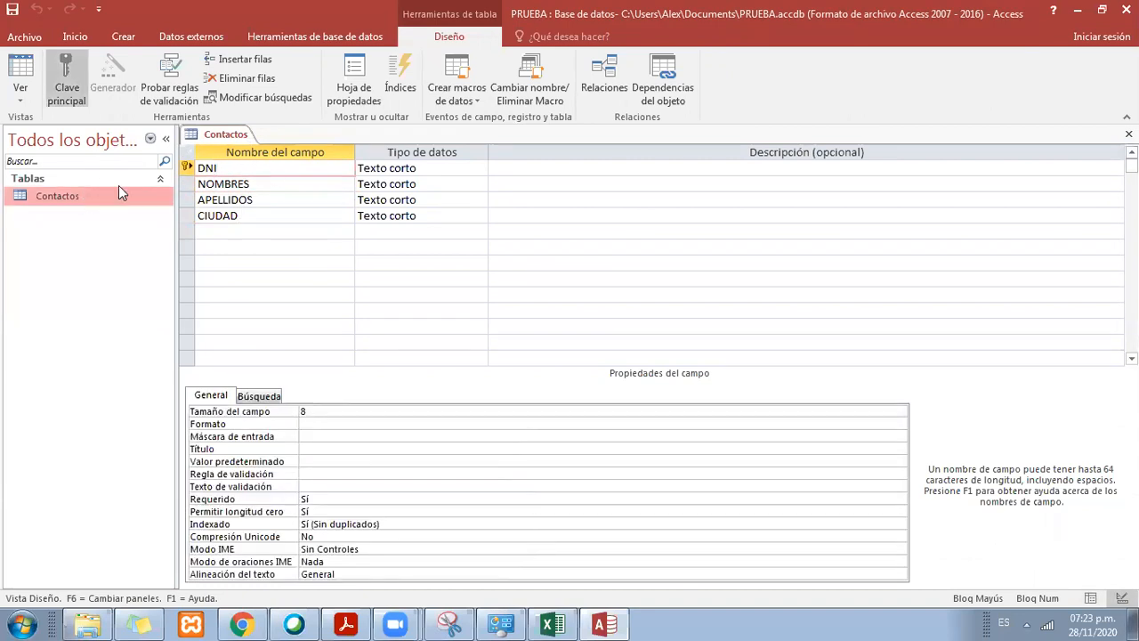
# Step: Check the properties of the NOMBRES, APELLIDOS and CIUDAD fields in the Contactos table design
pyautogui.rightClick(232, 135)
pyautogui.click(313, 212)
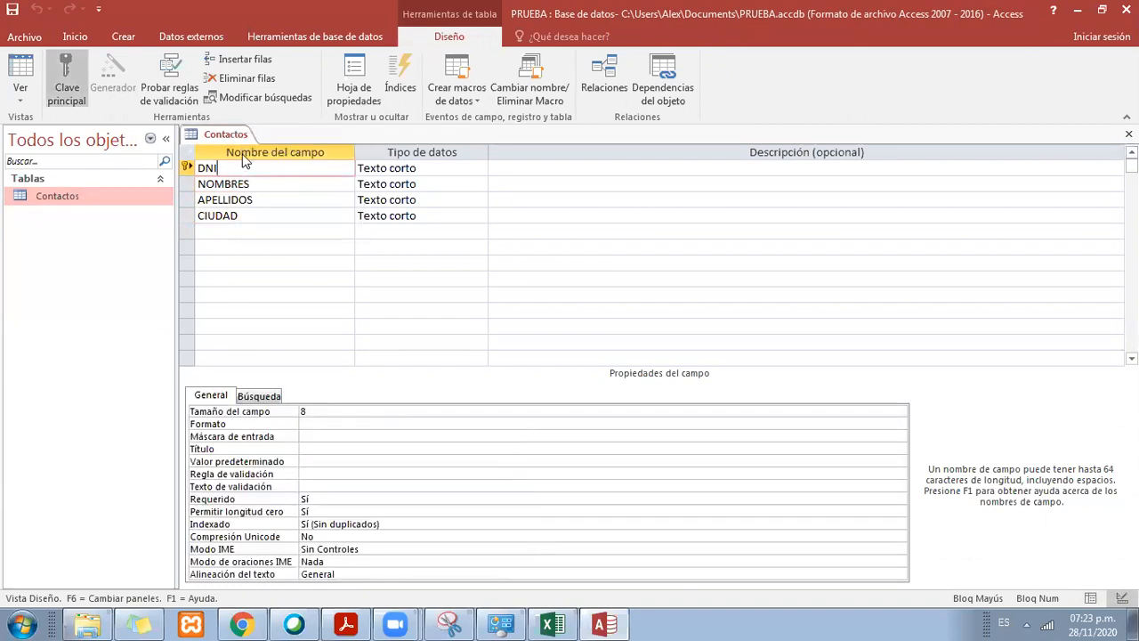
pyautogui.click(262, 185)
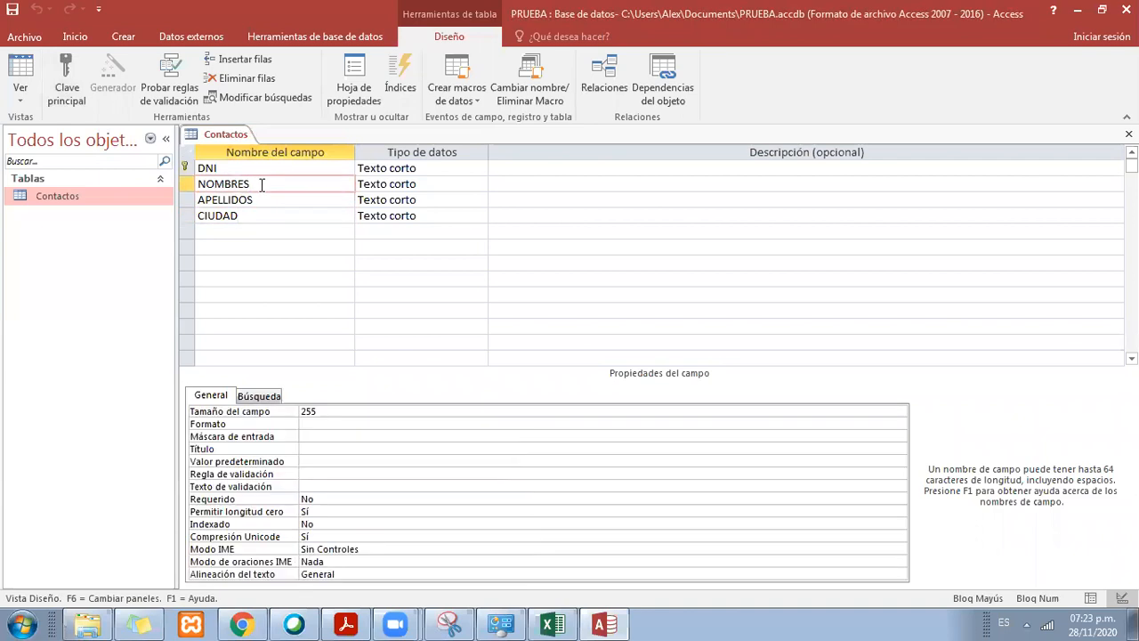
pyautogui.click(269, 200)
pyautogui.press('Down')
pyautogui.click(265, 199)
pyautogui.click(266, 217)
pyautogui.click(267, 200)
pyautogui.click(267, 184)
# Step: Add a field named FECHA DE NACIMIENTO below CIUDAD in the Contactos table design
pyautogui.click(293, 232)
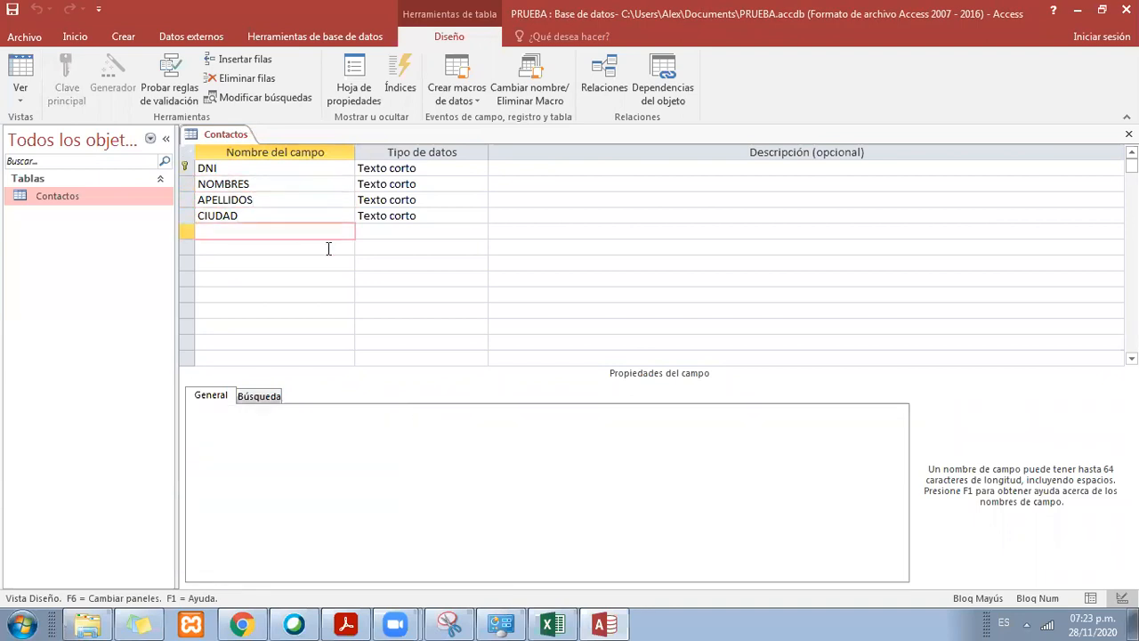
pyautogui.write('FECHA DE NACIMIENTO')
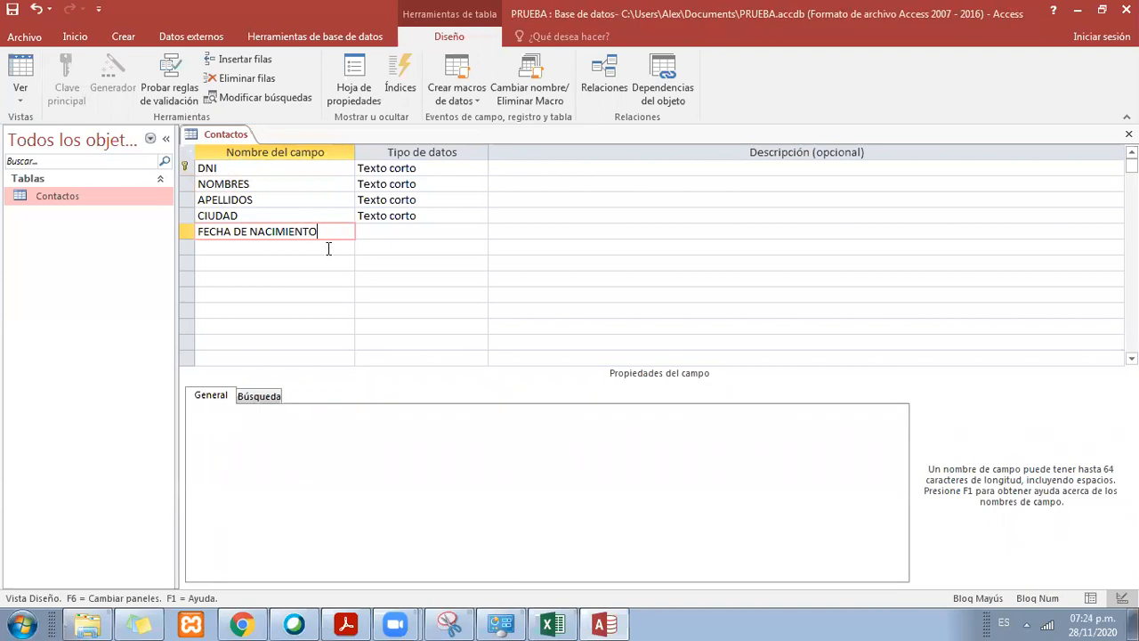
pyautogui.press('Tab')
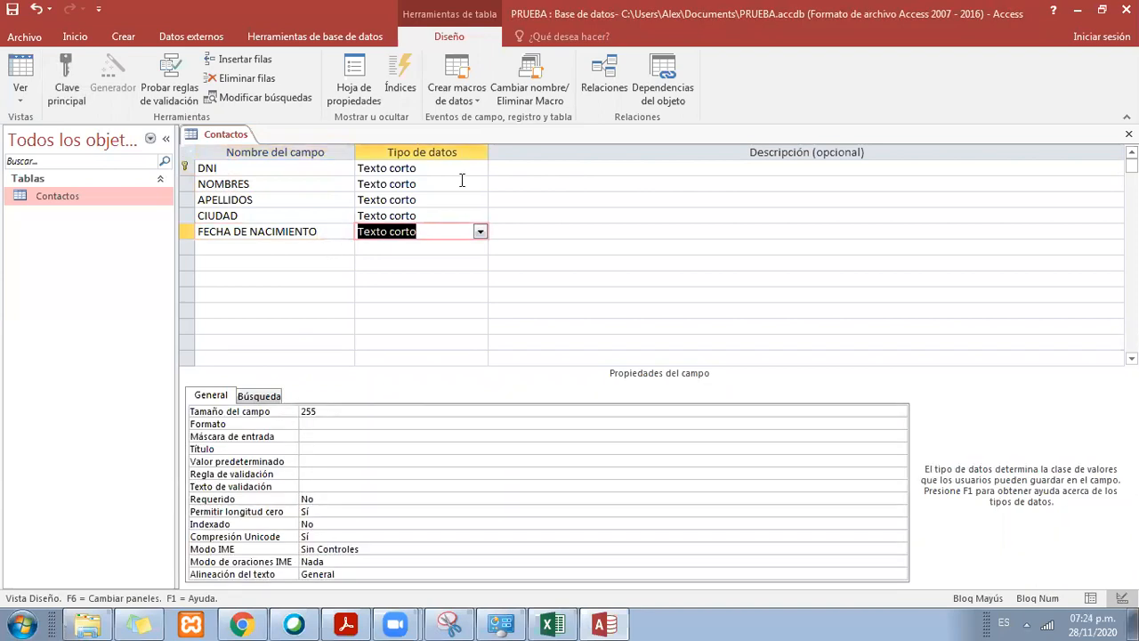
# Step: Review the primary key and the data types of the DNI, NOMBRES, APELLIDOS and CIUDAD fields
pyautogui.click(234, 168)
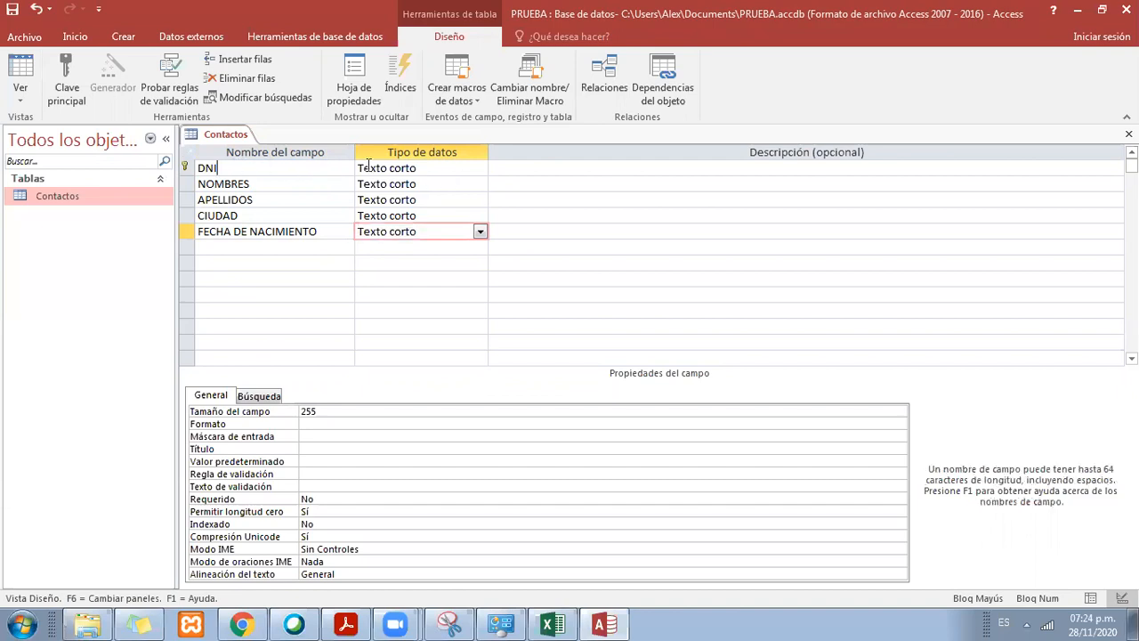
pyautogui.click(429, 167)
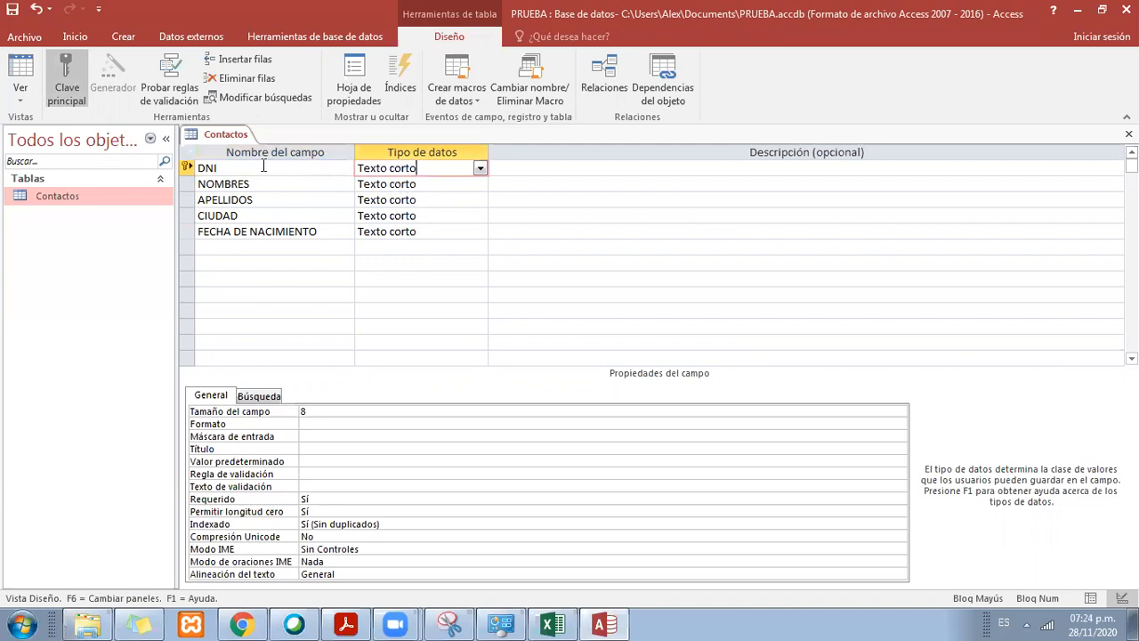
pyautogui.click(185, 167)
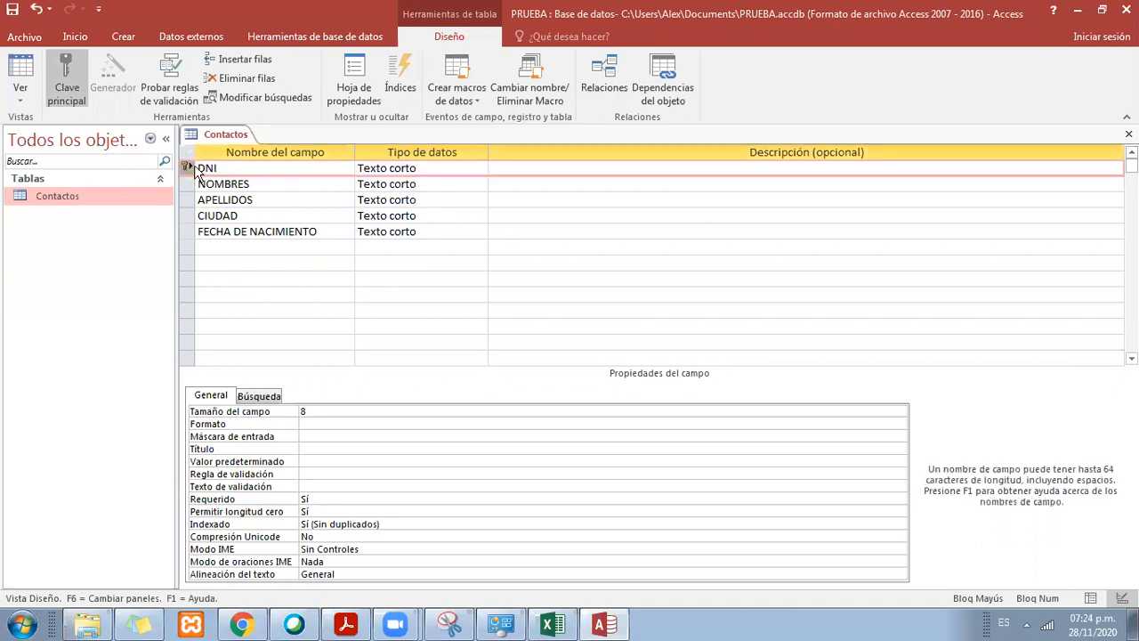
pyautogui.click(436, 167)
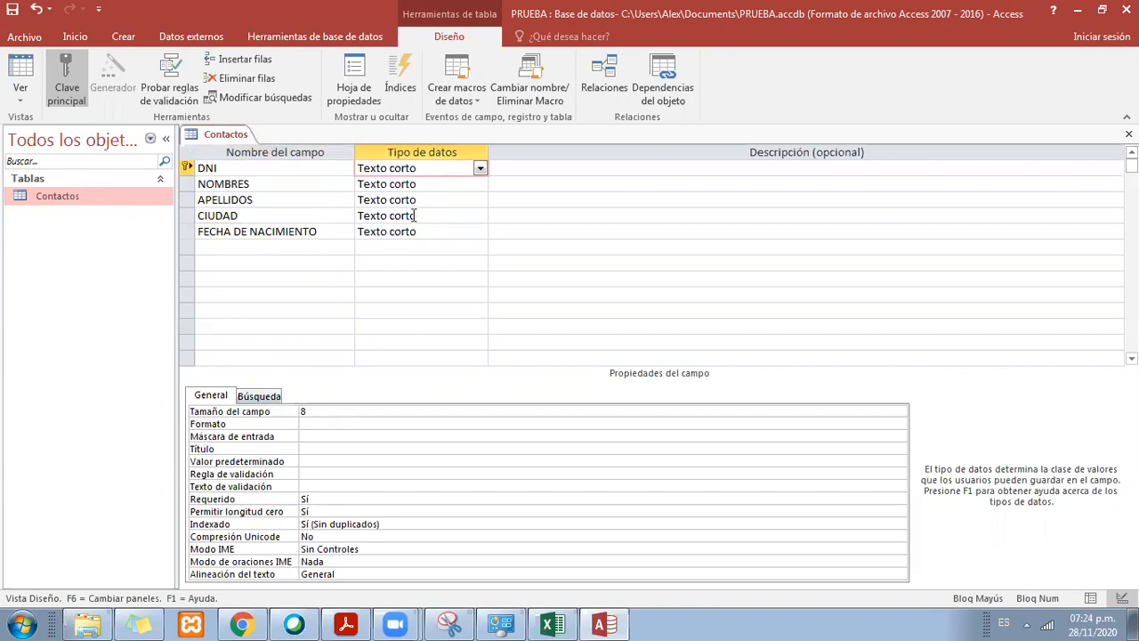
pyautogui.click(418, 184)
pyautogui.click(423, 201)
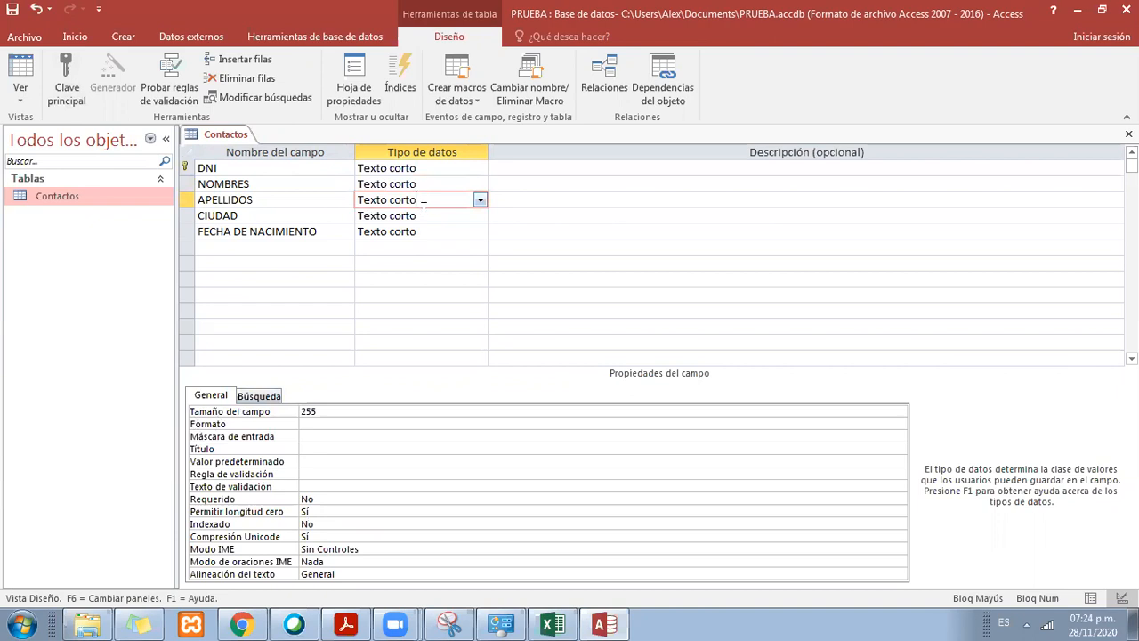
pyautogui.click(407, 215)
pyautogui.click(407, 201)
# Step: Set the data type of FECHA DE NACIMIENTO to Fecha/Hora and look at its date picker property
pyautogui.click(248, 231)
pyautogui.click(404, 231)
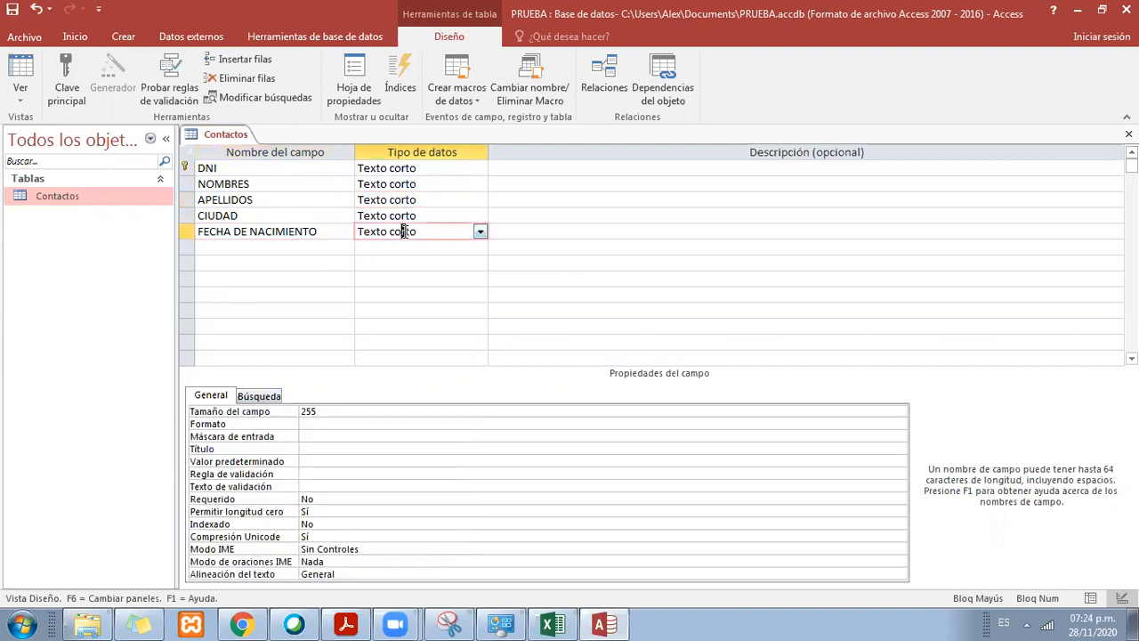
pyautogui.click(479, 232)
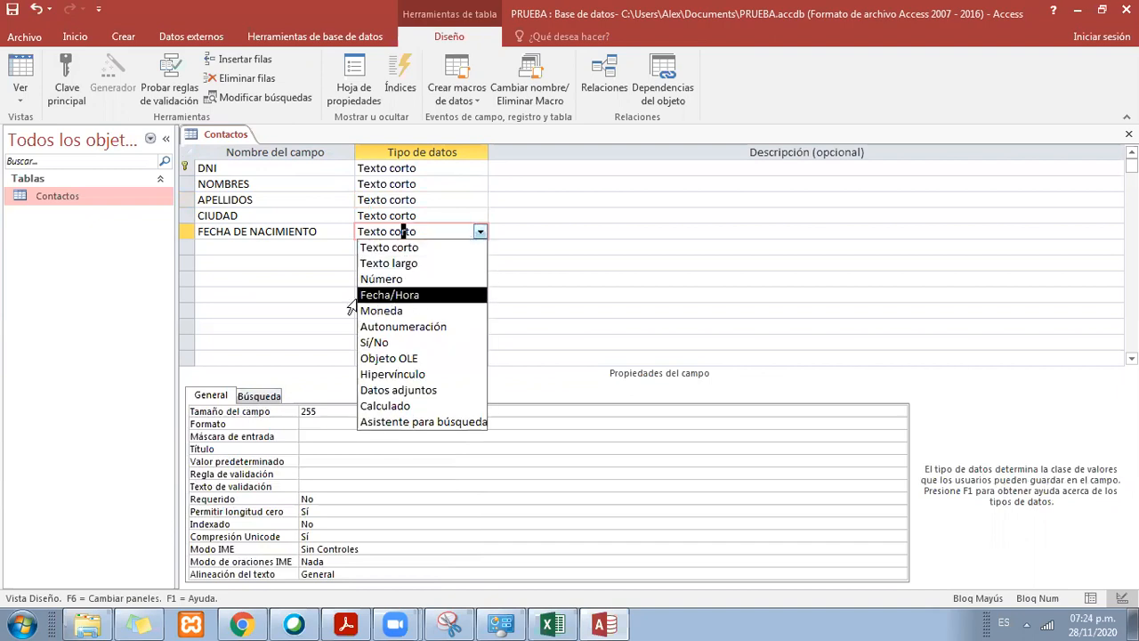
pyautogui.click(429, 304)
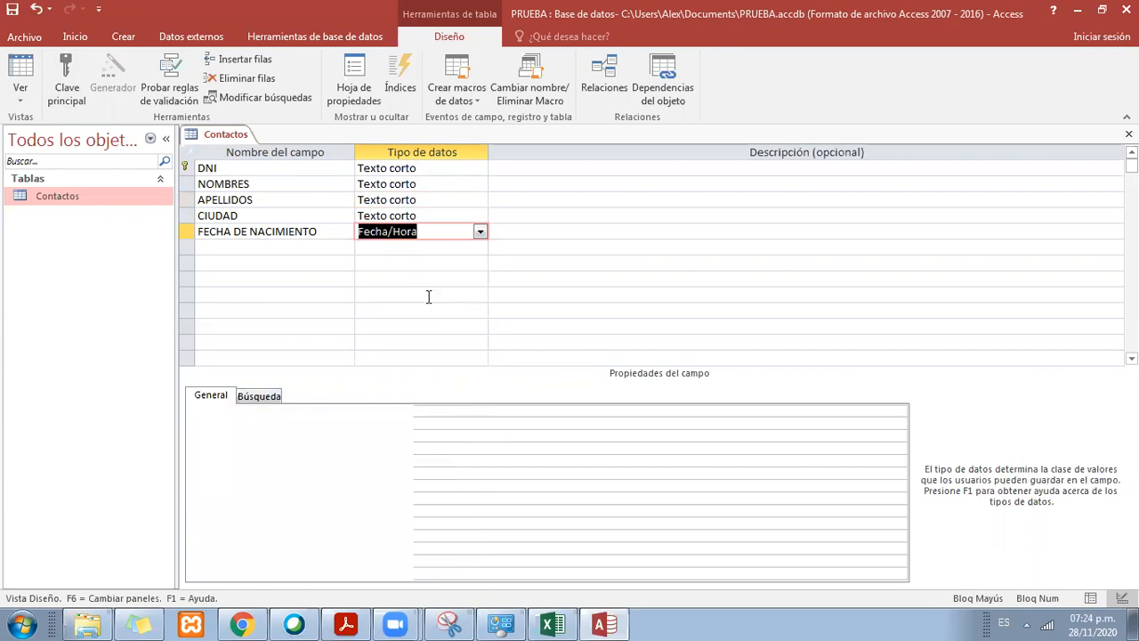
pyautogui.click(433, 230)
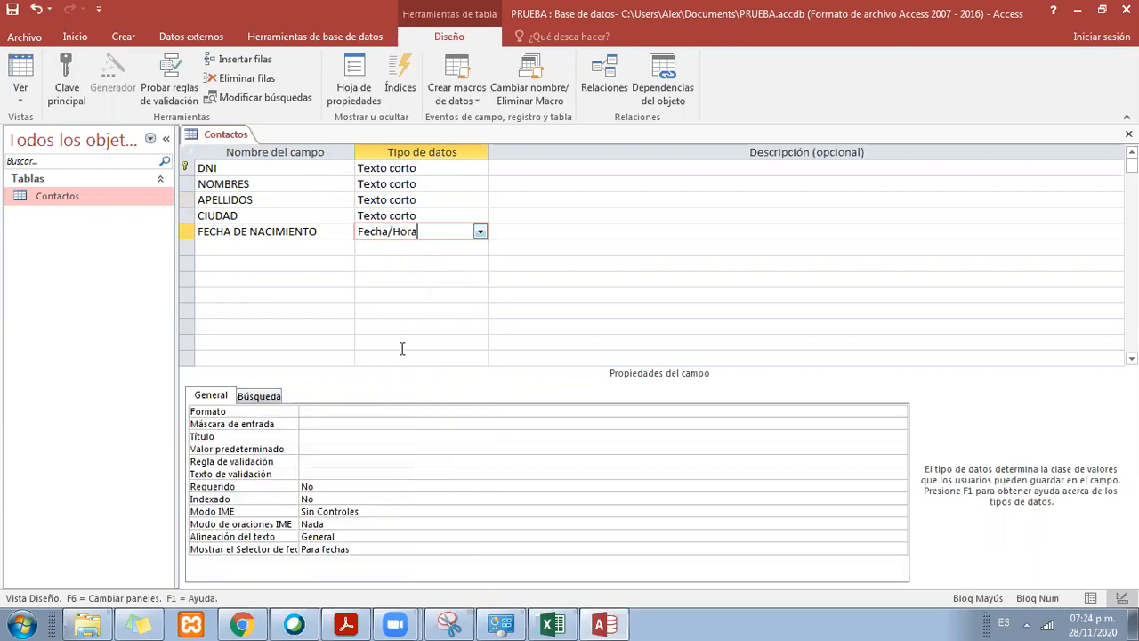
pyautogui.click(428, 550)
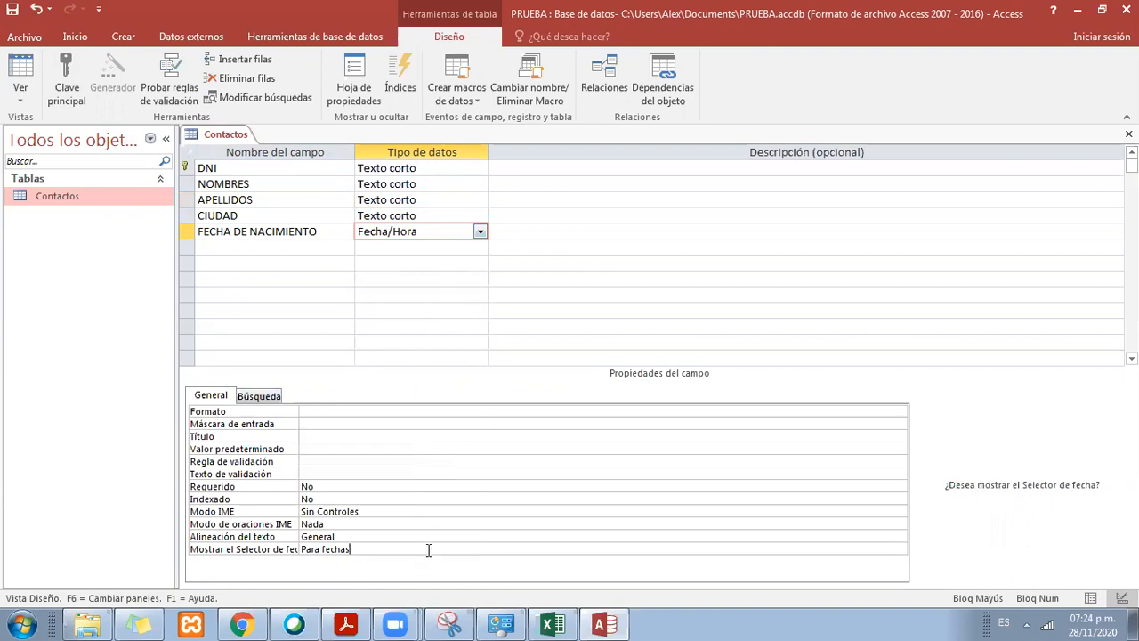
pyautogui.click(900, 550)
pyautogui.click(900, 552)
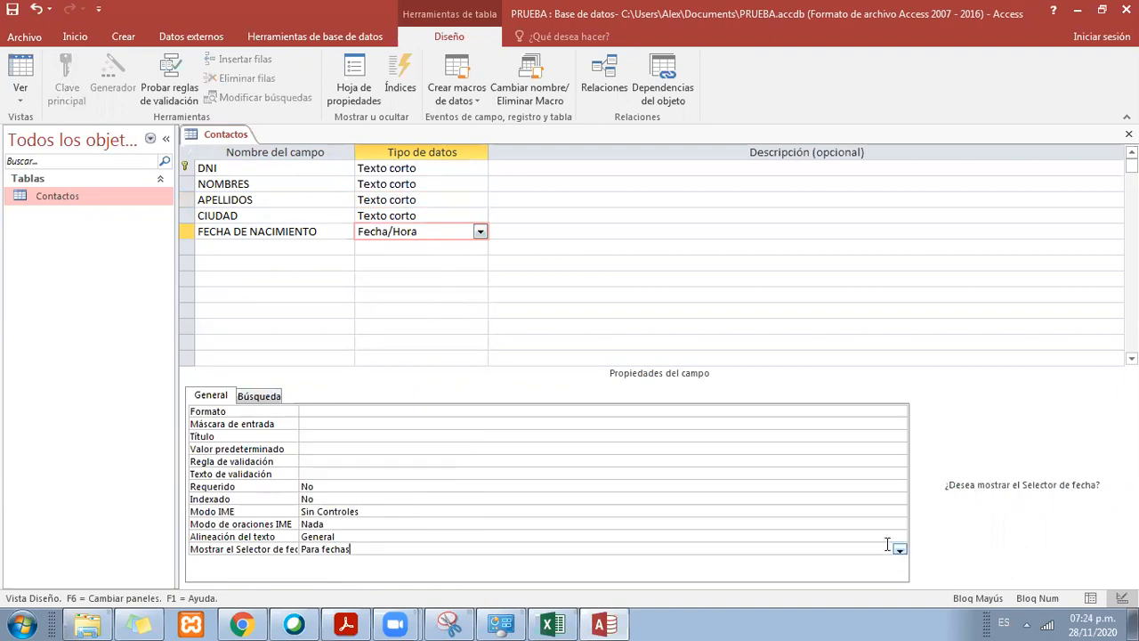
pyautogui.click(445, 232)
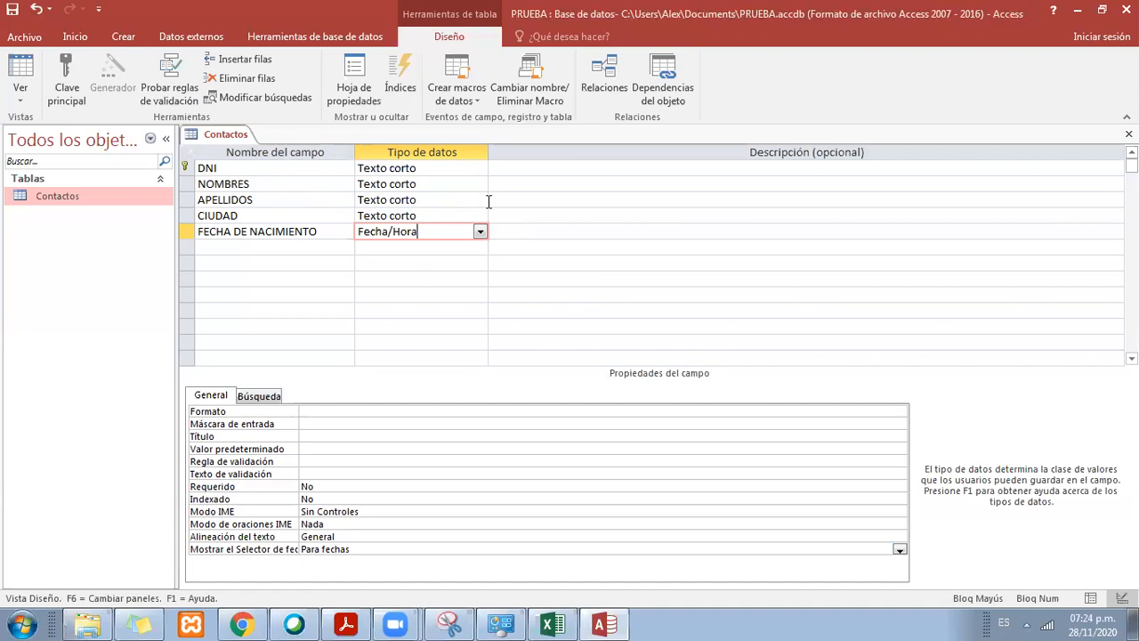
# Step: Save the Contactos table design and close the table
pyautogui.click(232, 137)
pyautogui.rightClick(238, 141)
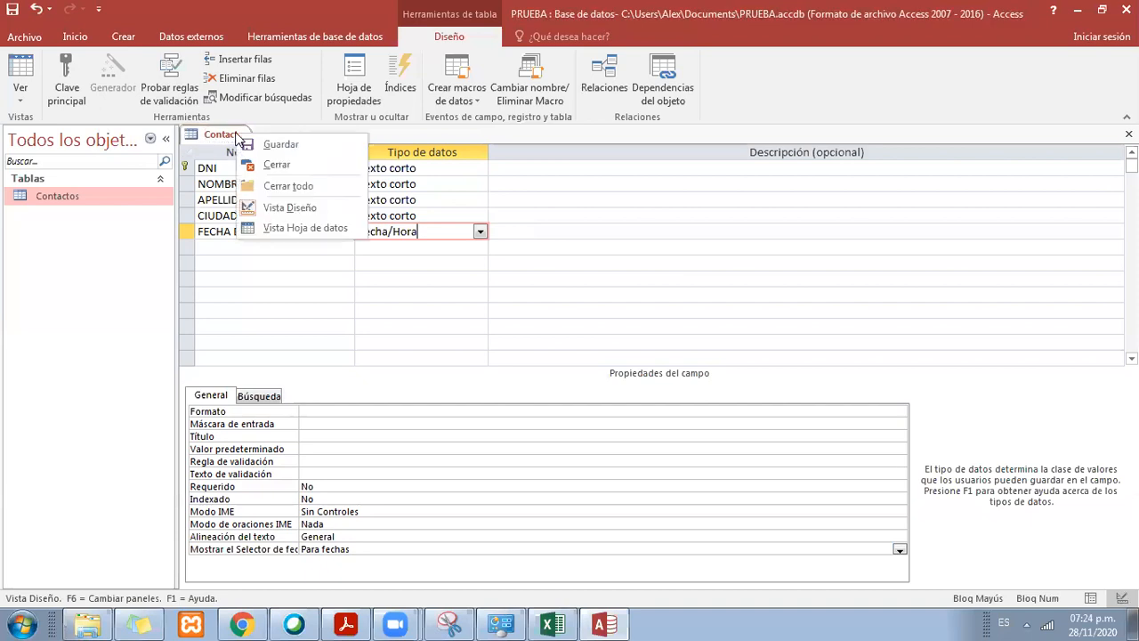
pyautogui.click(290, 145)
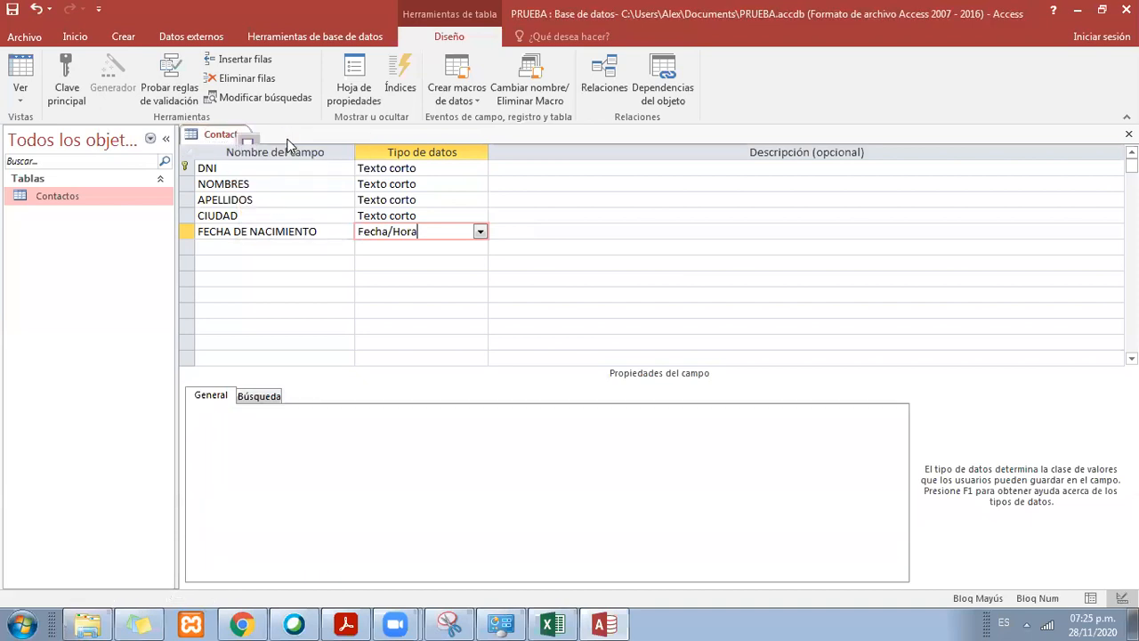
pyautogui.rightClick(233, 144)
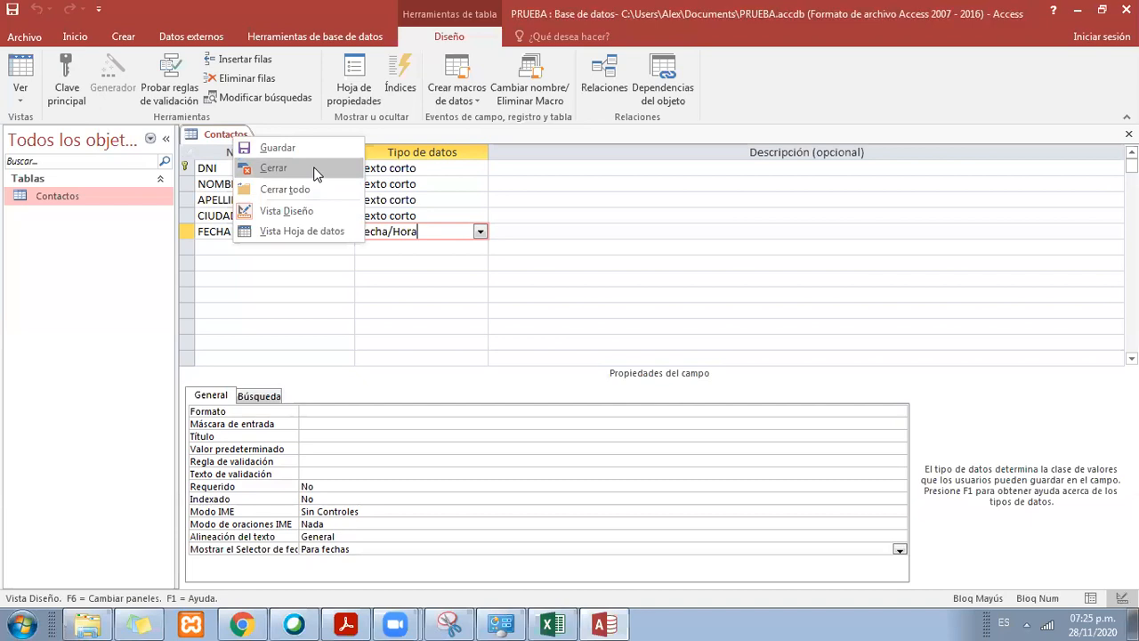
pyautogui.click(273, 168)
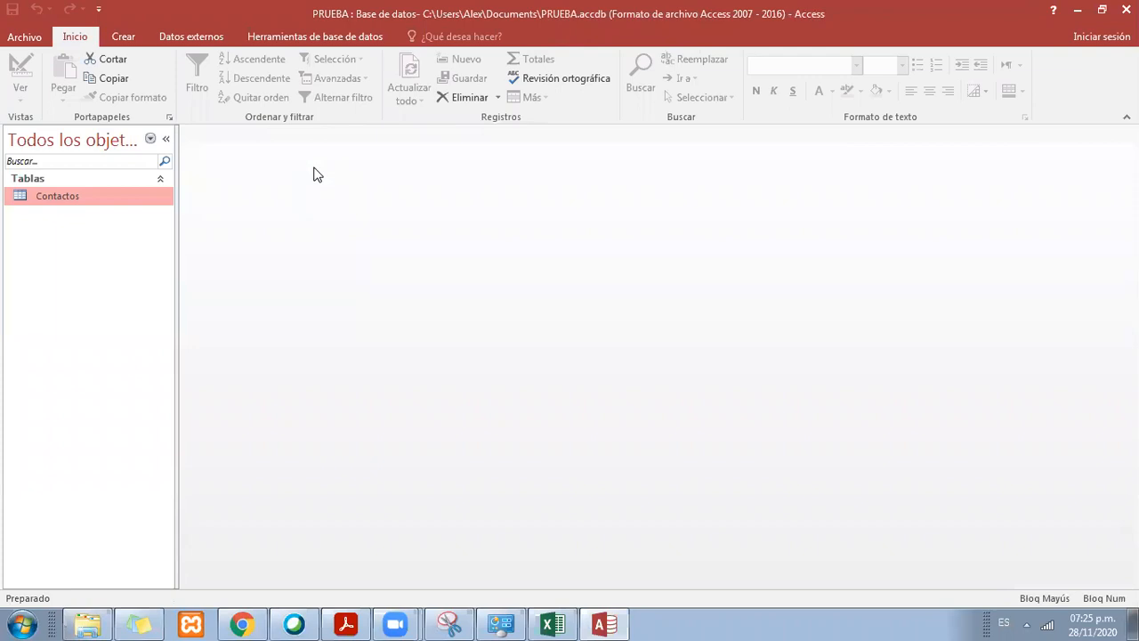
# Step: Open the Contactos table in Datasheet view and look over its existing records
pyautogui.doubleClick(75, 201)
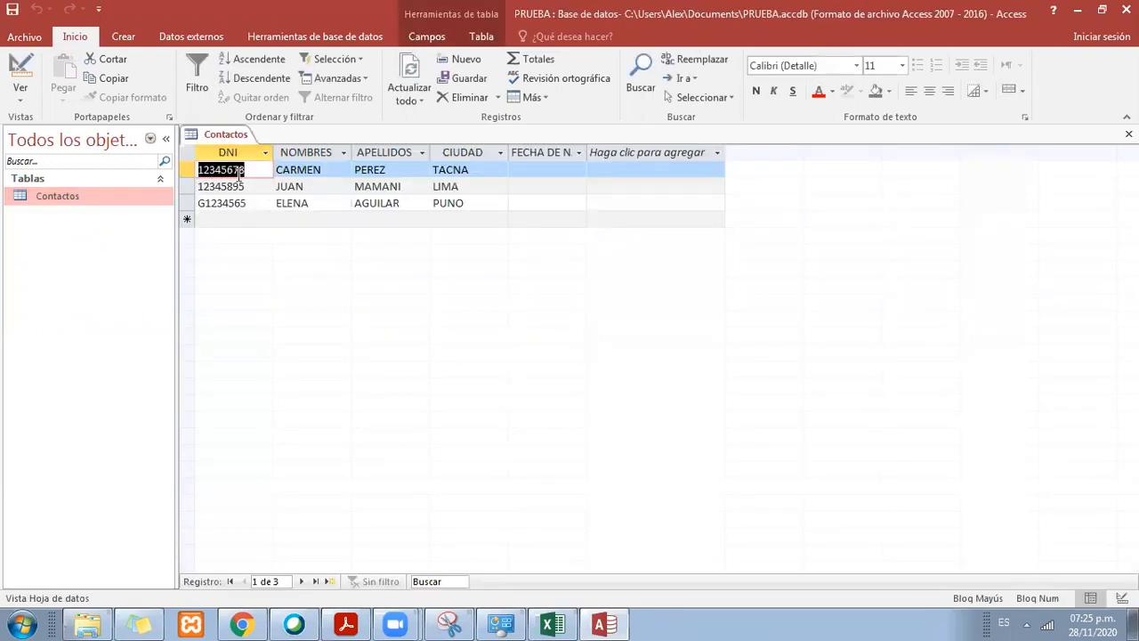
pyautogui.click(305, 174)
pyautogui.click(375, 186)
pyautogui.click(445, 170)
pyautogui.click(437, 203)
pyautogui.click(297, 186)
pyautogui.click(222, 169)
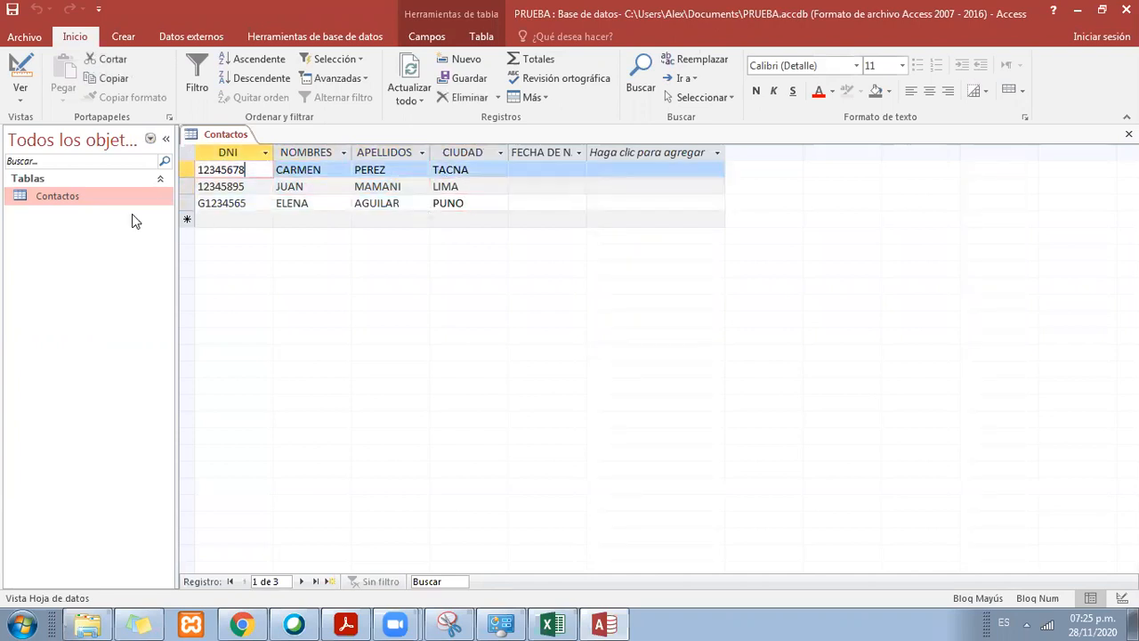
# Step: Delete all three existing records from the Contactos datasheet, confirming each deletion
pyautogui.click(186, 203)
pyautogui.click(186, 186)
pyautogui.rightClick(186, 186)
pyautogui.click(236, 196)
pyautogui.click(525, 365)
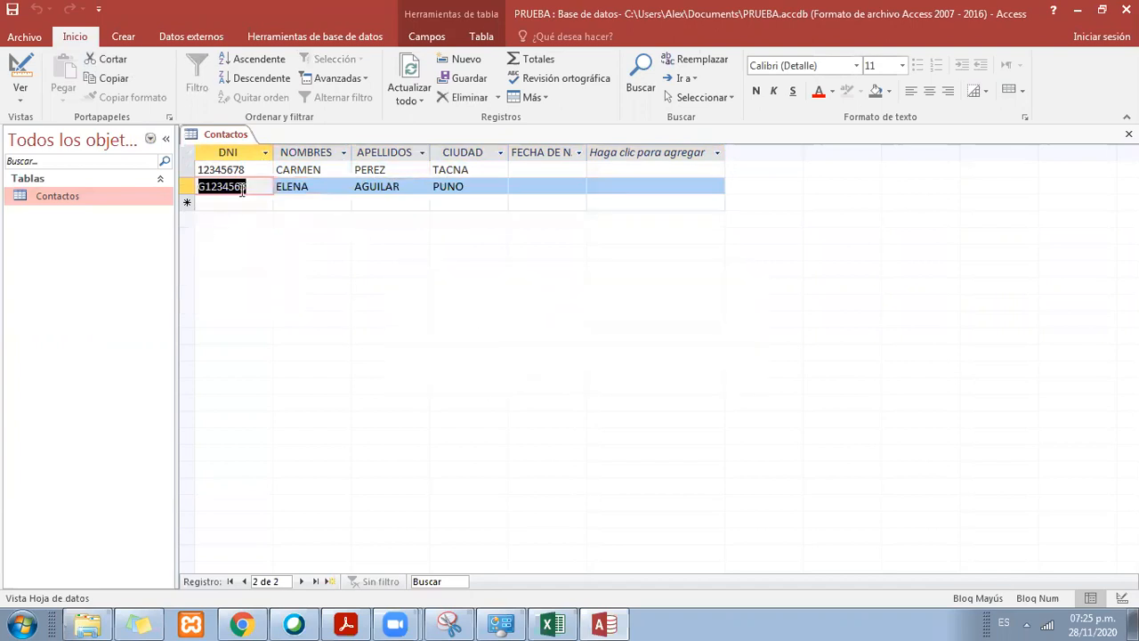
pyautogui.rightClick(187, 186)
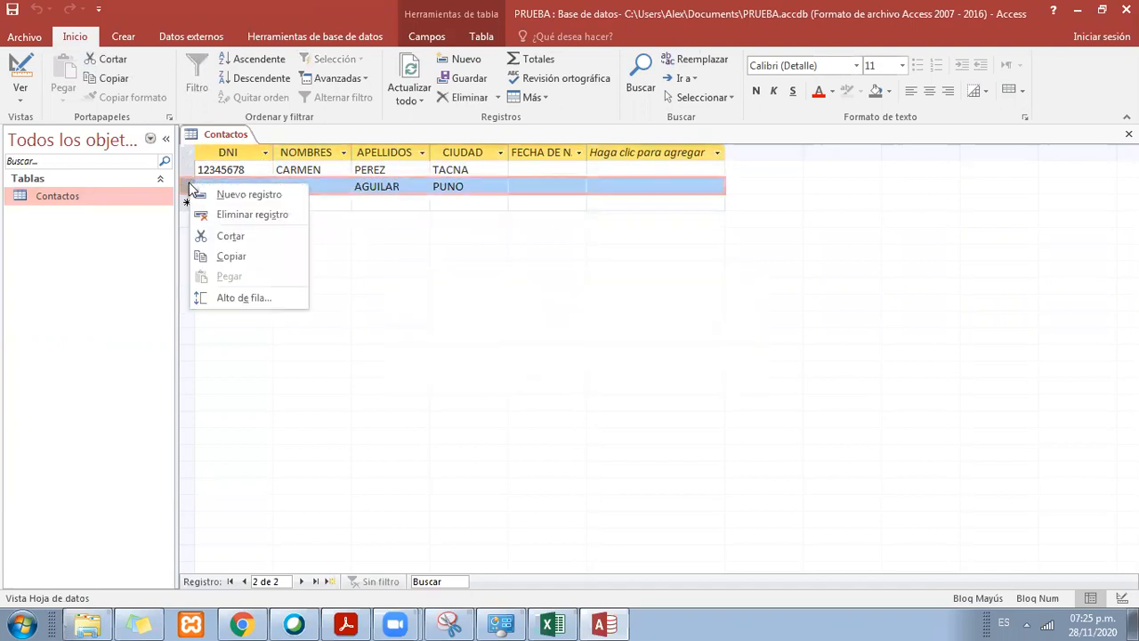
pyautogui.click(267, 214)
pyautogui.click(533, 366)
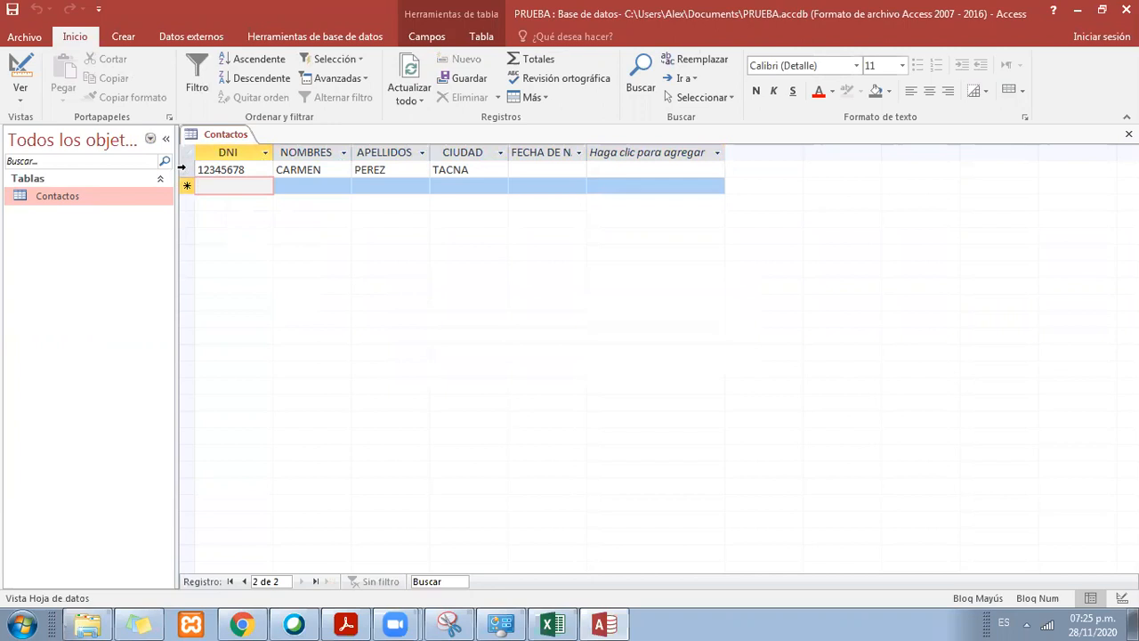
pyautogui.click(181, 169)
pyautogui.rightClick(181, 168)
pyautogui.click(242, 197)
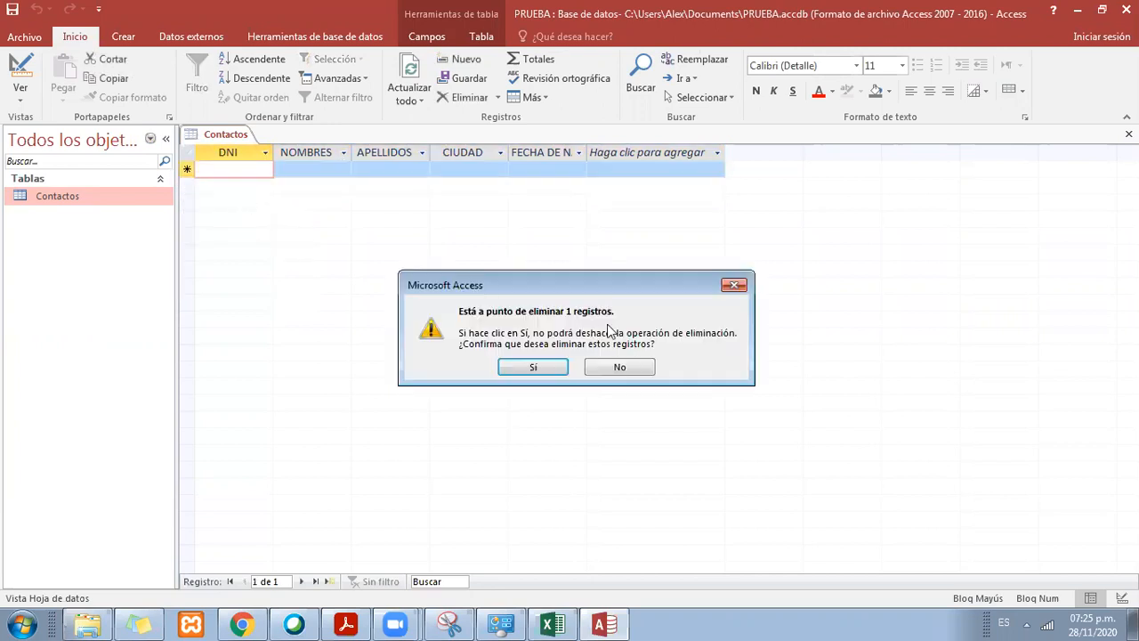
pyautogui.click(551, 365)
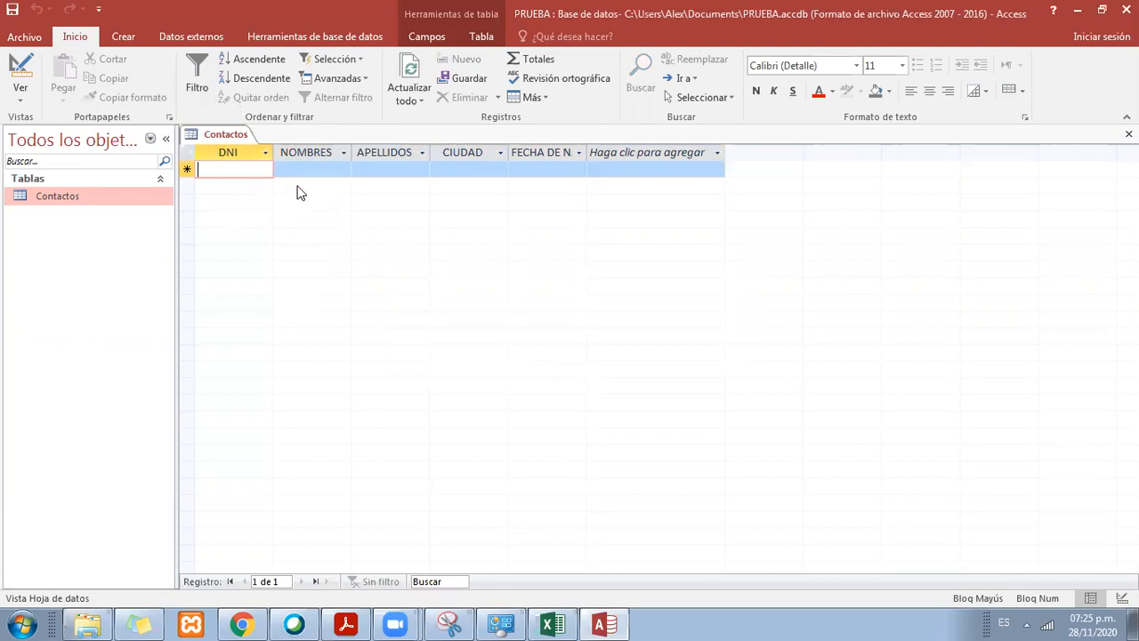
# Step: Start a new Contactos record by entering the contact's eight-digit DNI, first name and surname
pyautogui.write('12345678')
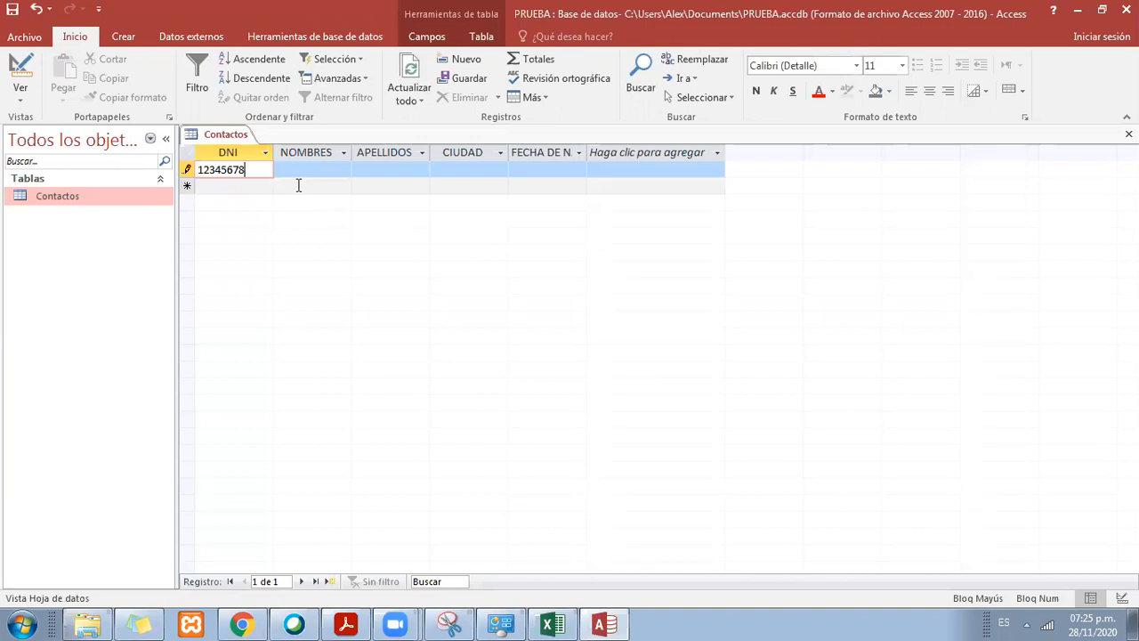
pyautogui.press('Tab')
pyautogui.press('Tab')
pyautogui.hotkey('shift', 'Tab')
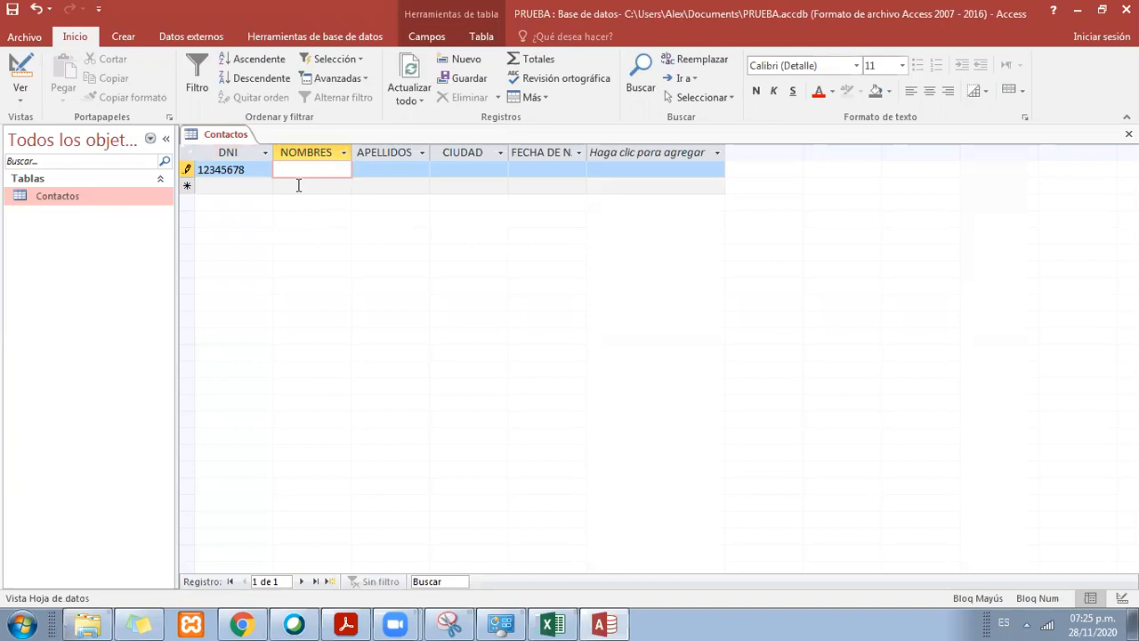
pyautogui.write('ALEX')
pyautogui.press('Tab')
pyautogui.write('JUAN')
pyautogui.press('BackSpace')
pyautogui.press('BackSpace')
pyautogui.press('BackSpace')
pyautogui.write('MAMANI')
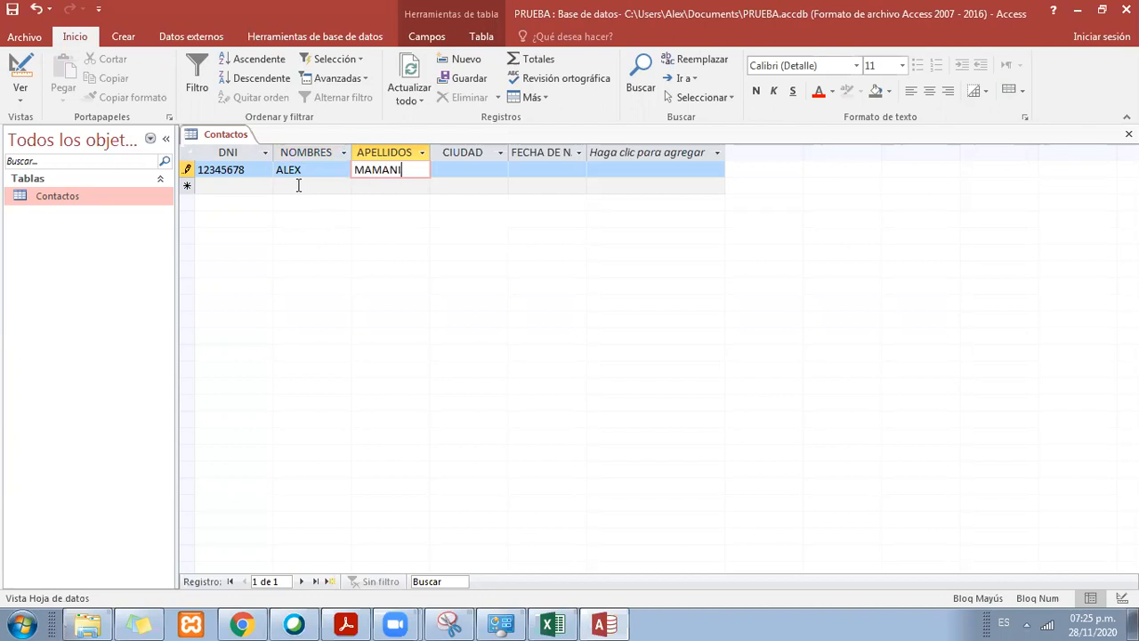
# Step: Complete the first record with the city LIMA and the current date picked from the calendar as birth date
pyautogui.press('Tab')
pyautogui.write('LIMA')
pyautogui.press('Tab')
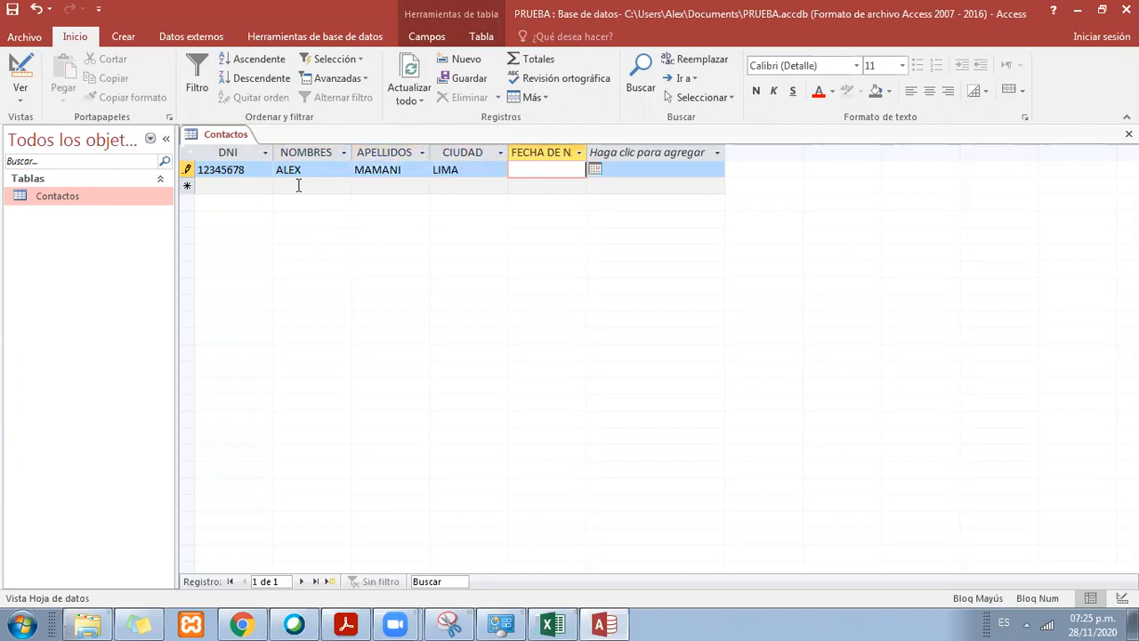
pyautogui.click(594, 169)
pyautogui.click(584, 256)
pyautogui.press('Return')
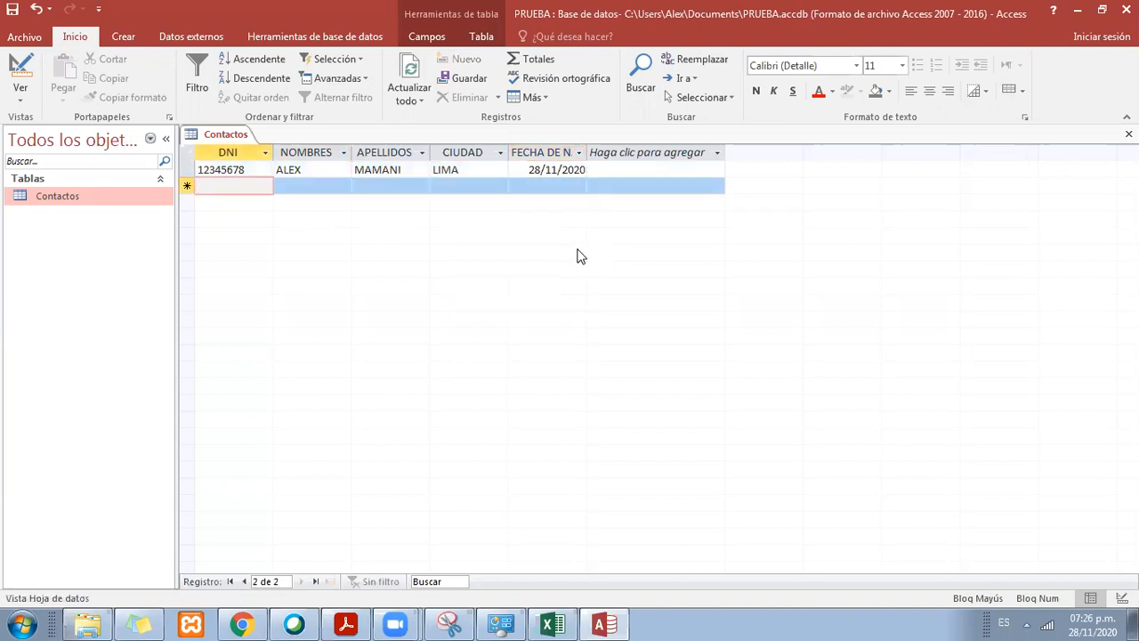
# Step: Start a second Contactos record by entering the contact's eight-digit DNI, first name and surname
pyautogui.write('45678915')
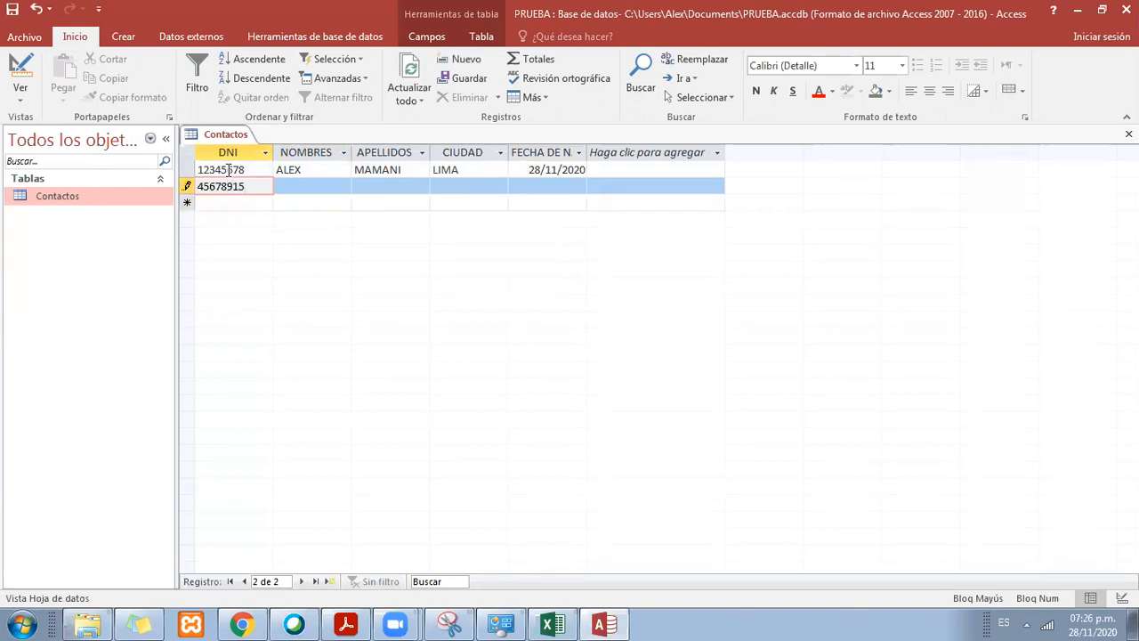
pyautogui.click(334, 187)
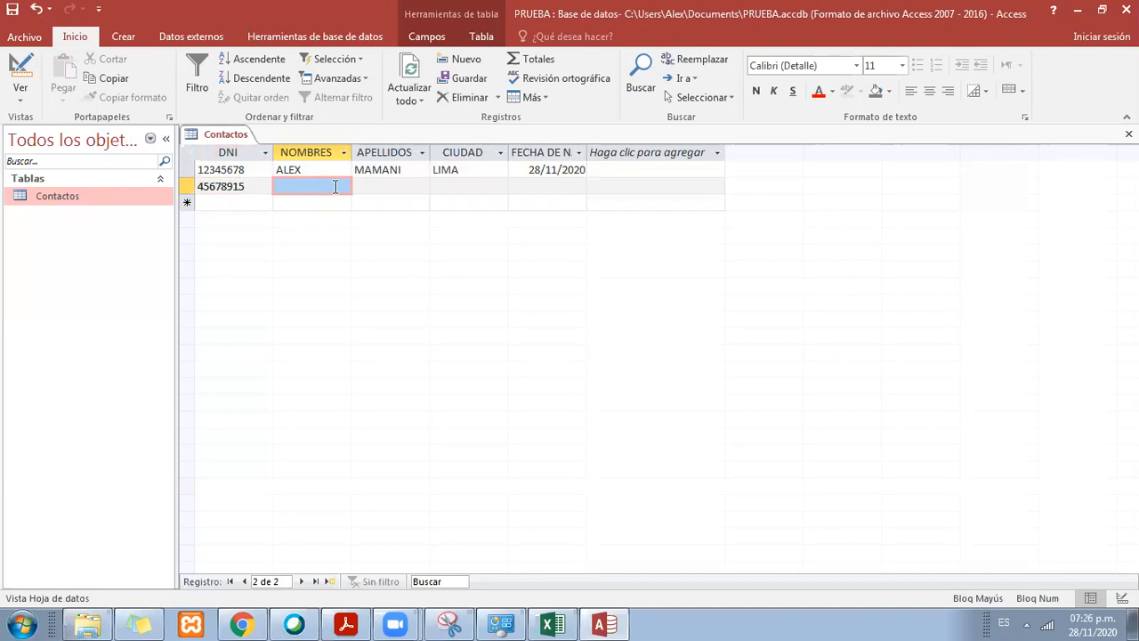
pyautogui.write('SELENA')
pyautogui.press('Tab')
pyautogui.write('FLORES')
pyautogui.press('Tab')
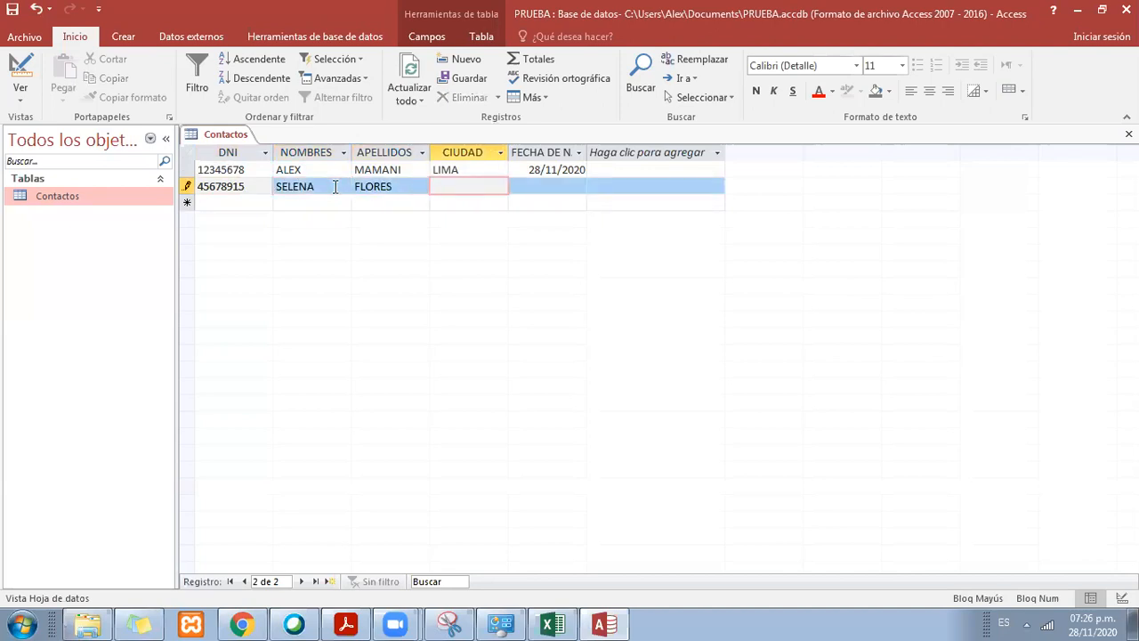
# Step: Complete the second record with the city TACNA and a birth date picked from the calendar
pyautogui.write('TACNA')
pyautogui.press('Tab')
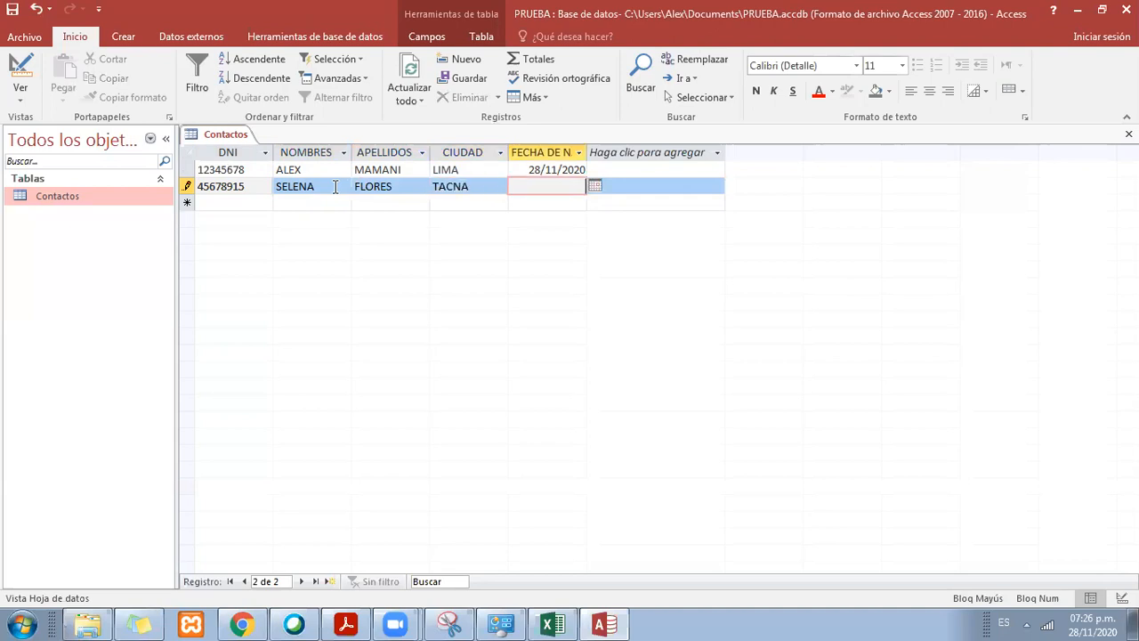
pyautogui.click(595, 185)
pyautogui.click(531, 247)
pyautogui.press('Tab')
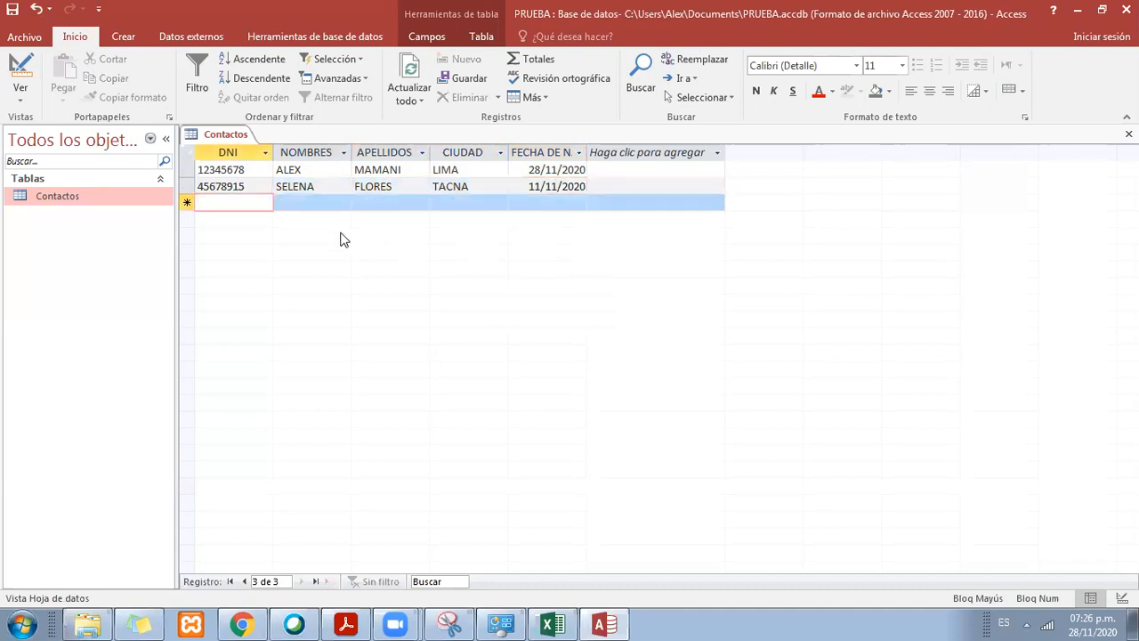
# Step: Start a third Contactos record with the contact's eight-digit DNI, first name and corrected surname
pyautogui.write('12345798')
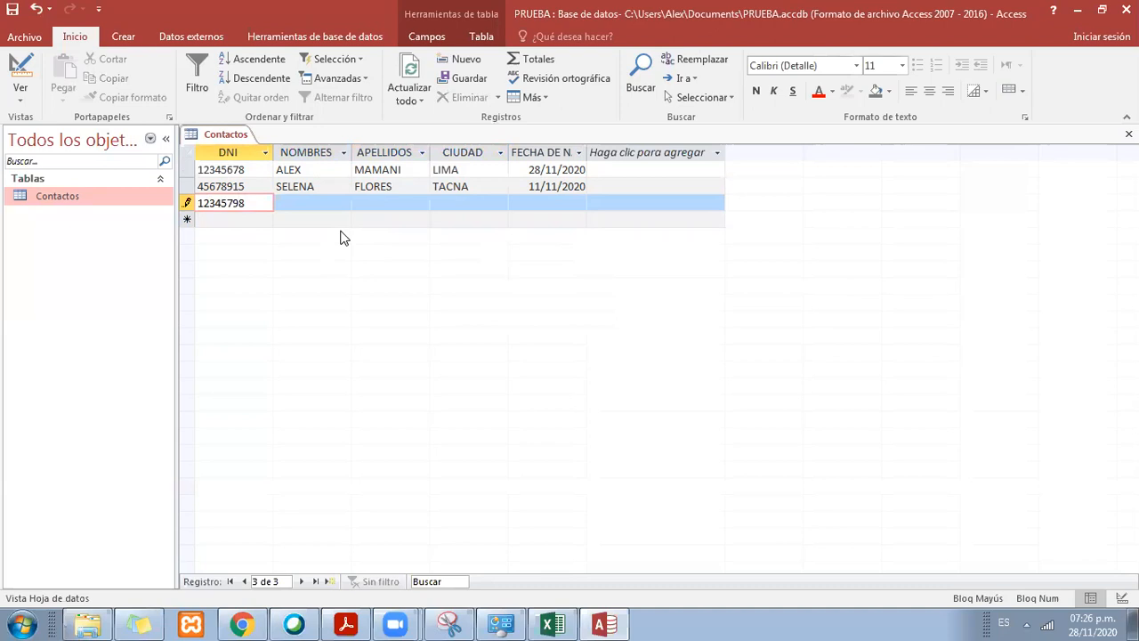
pyautogui.press('Tab')
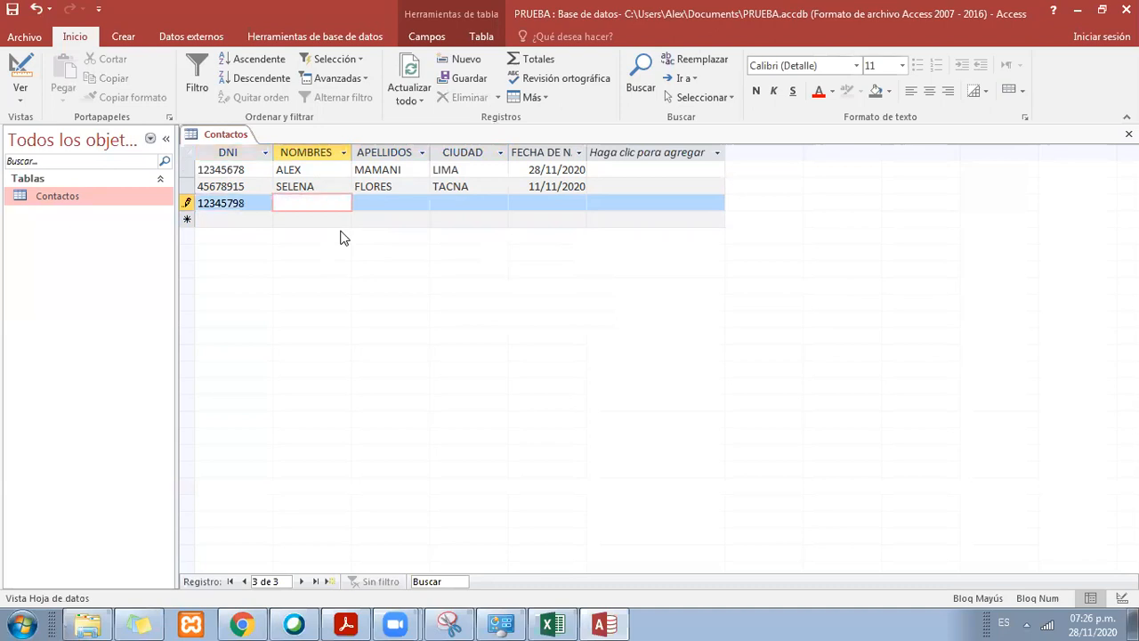
pyautogui.write('CARMEN')
pyautogui.press('Tab')
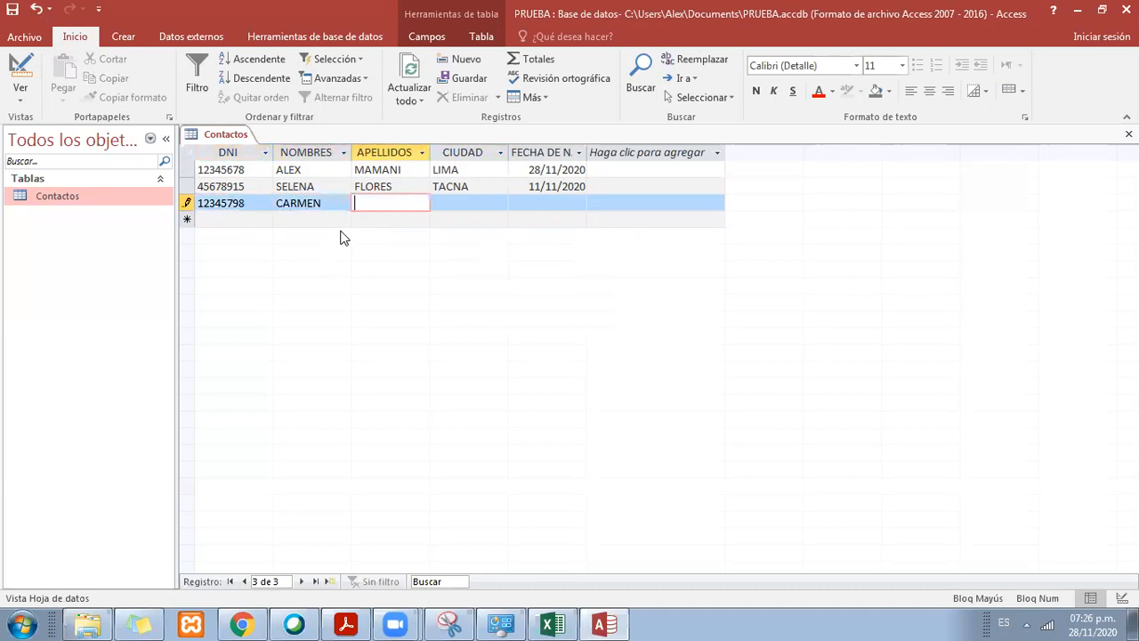
pyautogui.write('AGUILRA')
pyautogui.press('BackSpace')
pyautogui.press('BackSpace')
pyautogui.write('AR')
pyautogui.press('Tab')
# Step: Complete the third record with the city PUNO and a birth date picked from the calendar, and save the table
pyautogui.write('PUNO')
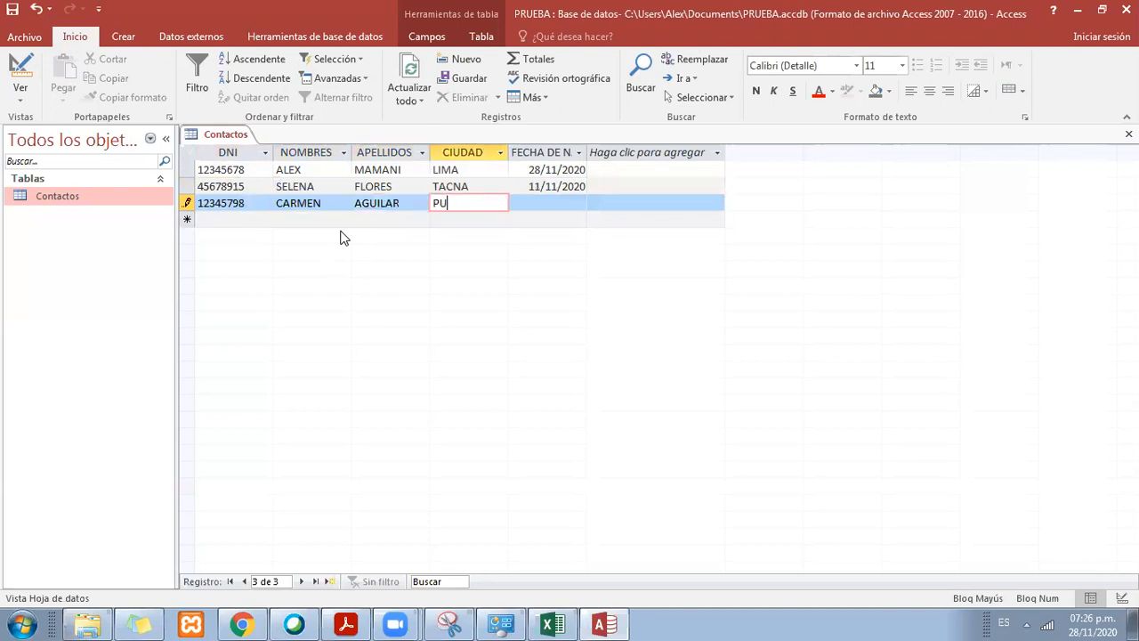
pyautogui.press('Tab')
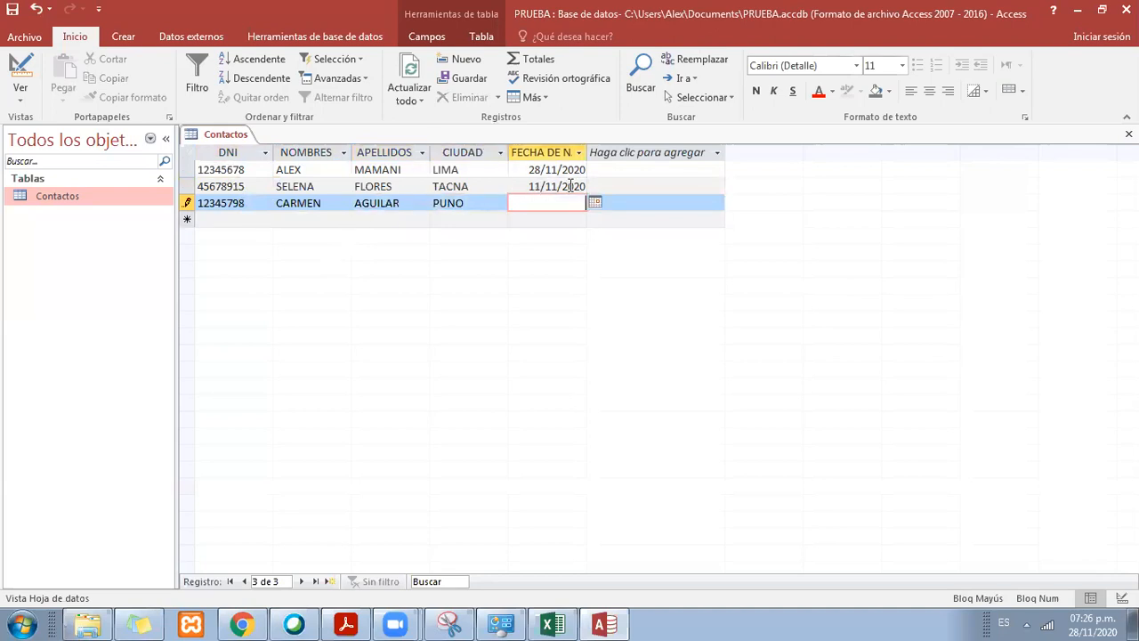
pyautogui.click(595, 203)
pyautogui.click(534, 277)
pyautogui.rightClick(212, 136)
pyautogui.click(214, 148)
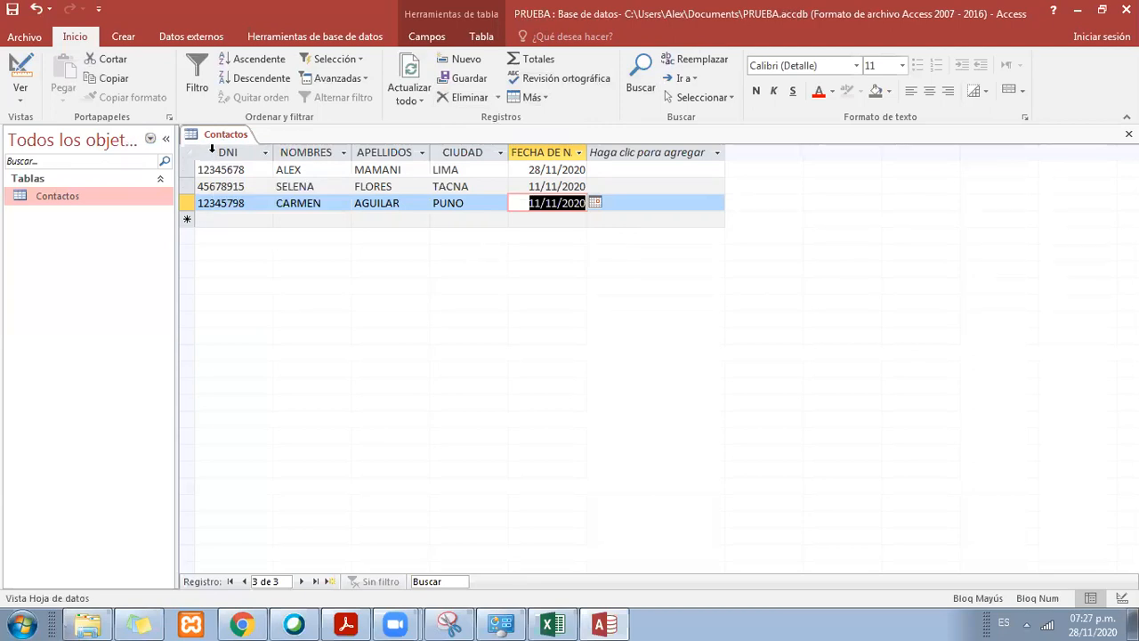
# Step: Switch to the Excel workbook Libro1, restore its window down beside Access, and hide columns A and B
pyautogui.click(553, 624)
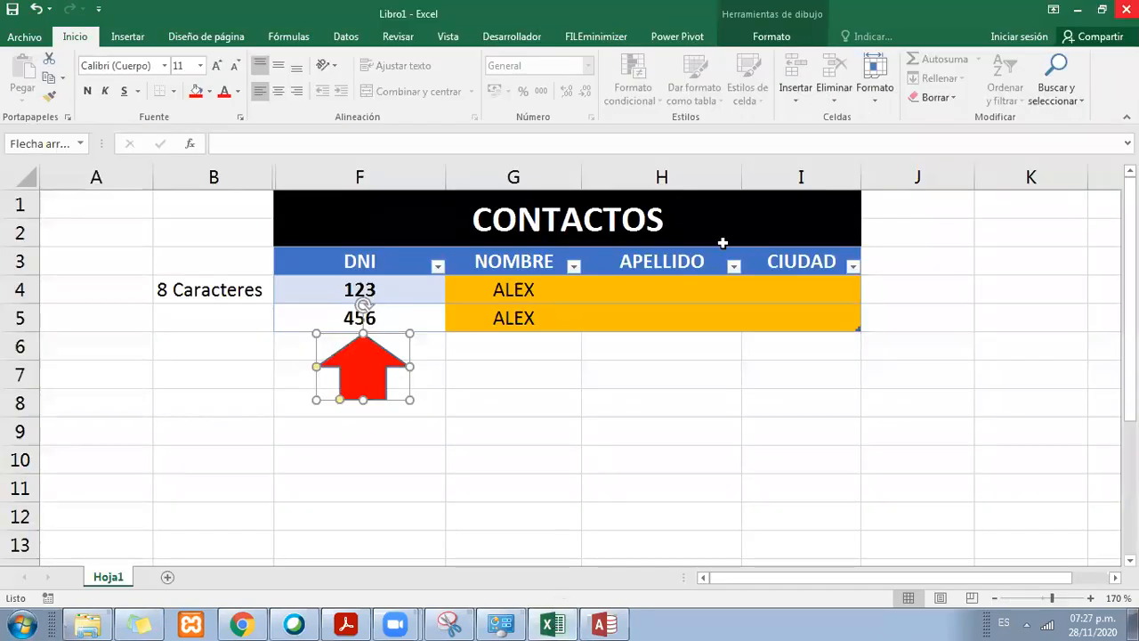
pyautogui.click(1102, 9)
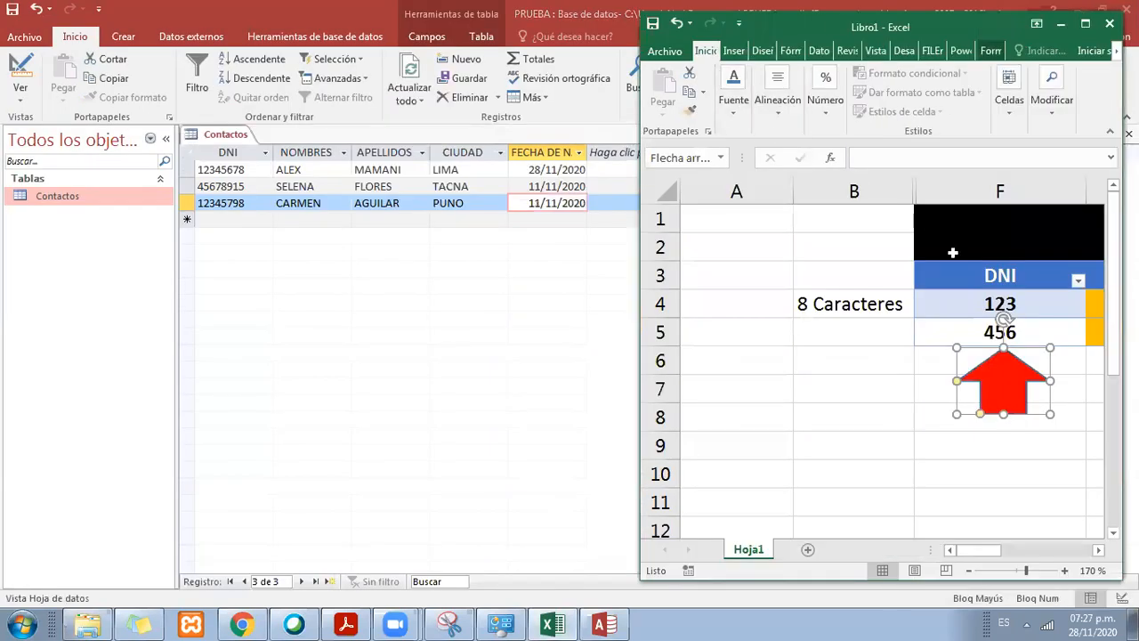
pyautogui.moveTo(852, 191); pyautogui.dragTo(715, 168)
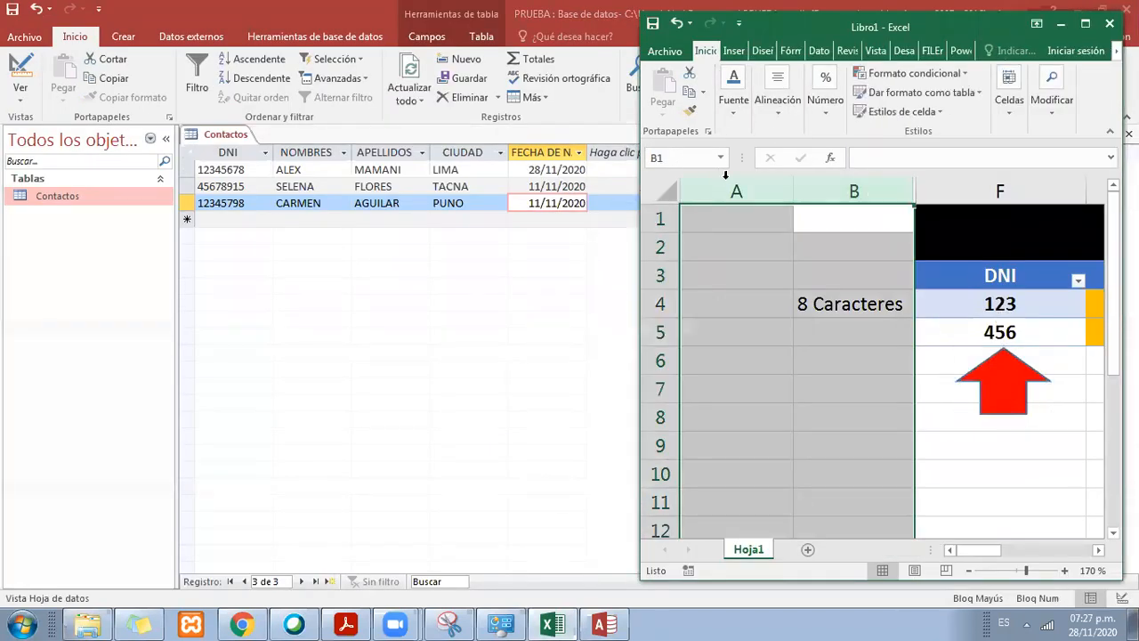
pyautogui.rightClick(712, 189)
pyautogui.click(784, 393)
# Step: Delete the red arrow shape below the DNI column and reduce the sheet zoom to 100 %
pyautogui.click(788, 369)
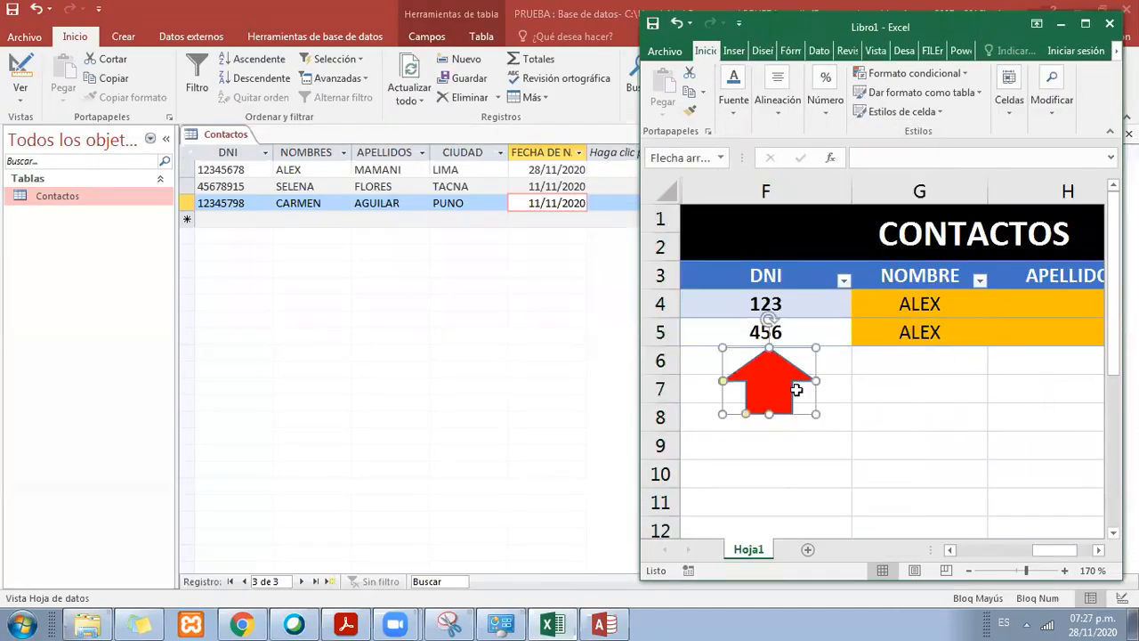
pyautogui.press('Delete')
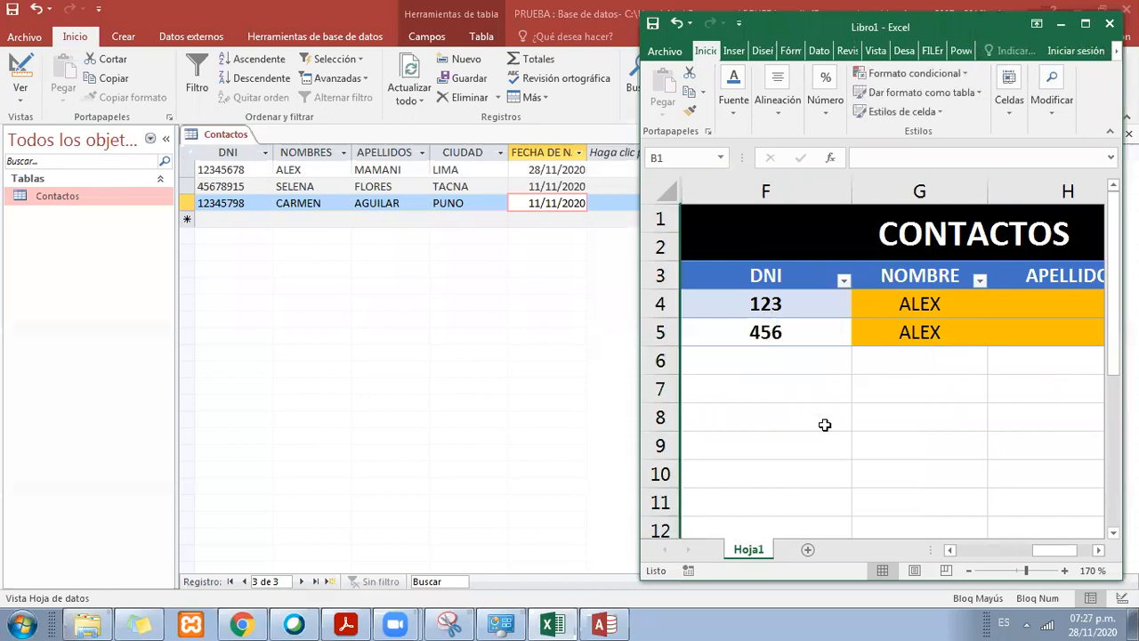
pyautogui.click(969, 573)
pyautogui.click(969, 572)
pyautogui.click(968, 572)
pyautogui.click(968, 573)
pyautogui.click(969, 573)
pyautogui.click(969, 572)
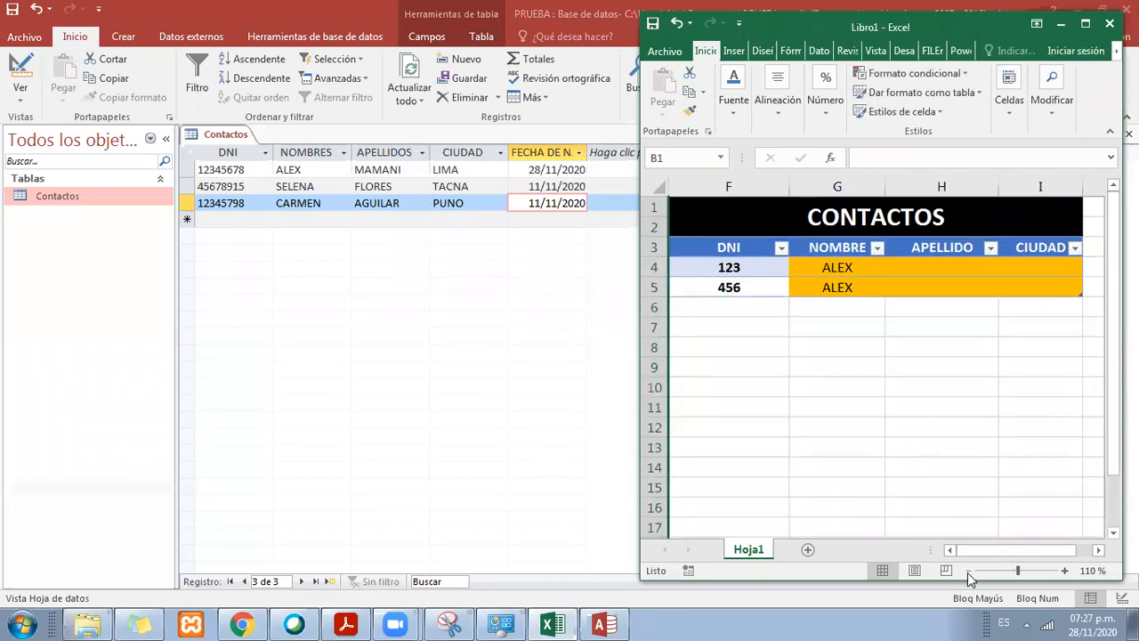
pyautogui.click(968, 572)
# Step: Enter the contact's surname in cell H5, in the APELLIDO column of the Excel contacts table
pyautogui.click(728, 267)
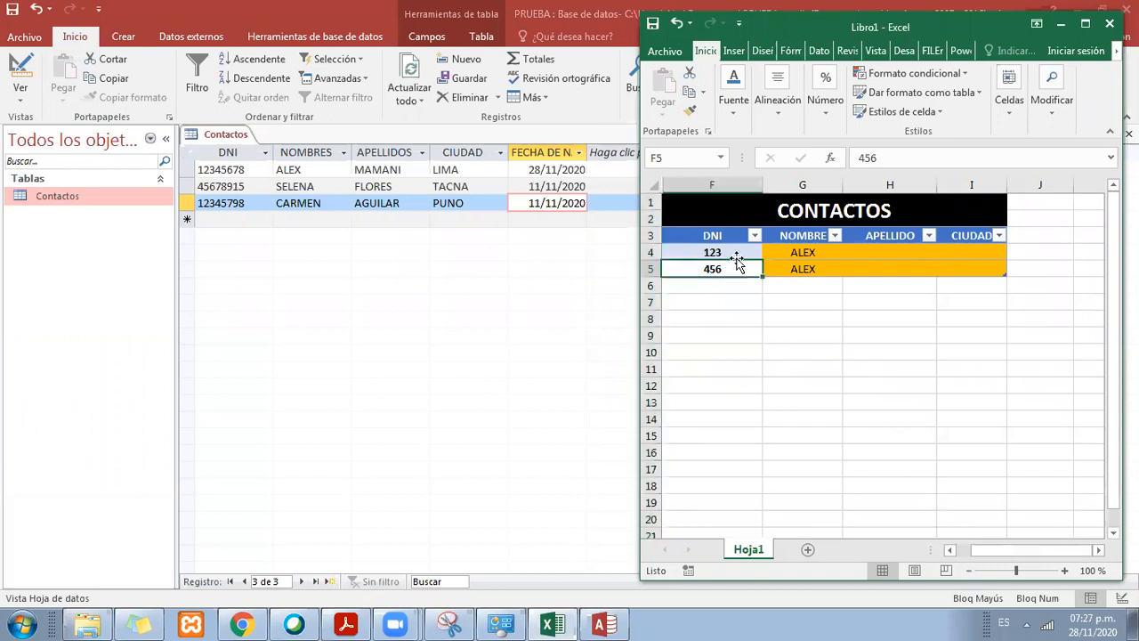
pyautogui.click(773, 254)
pyautogui.click(864, 267)
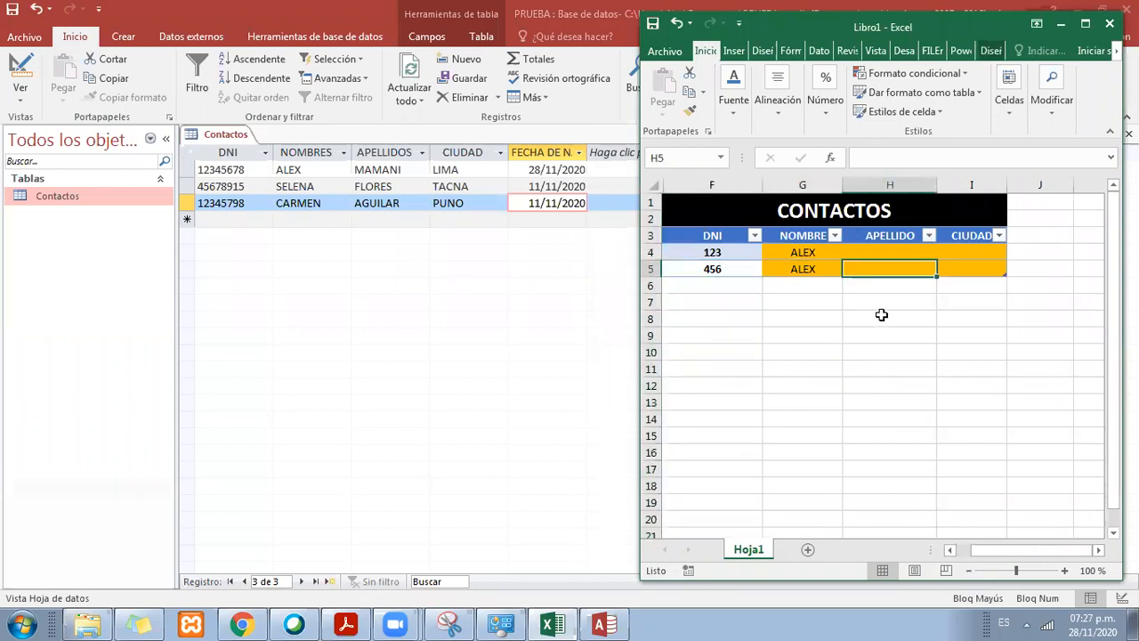
pyautogui.write('MAMANI')
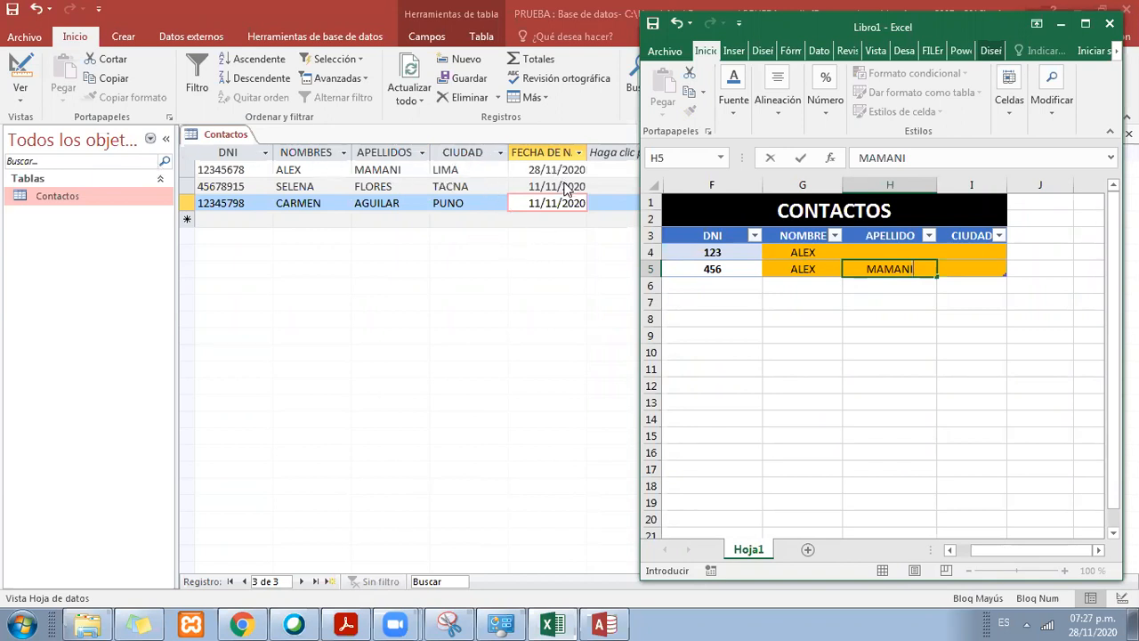
# Step: Overwrite the APELLIDO header in cell H3 with OI, and clear the header text
pyautogui.click(904, 237)
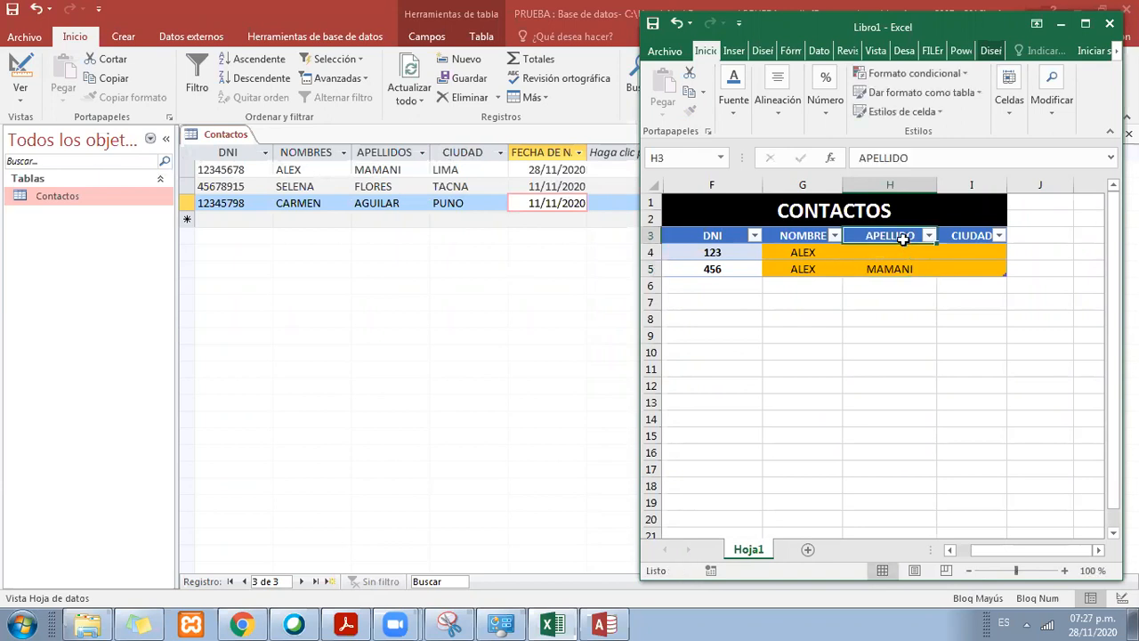
pyautogui.write('OIO')
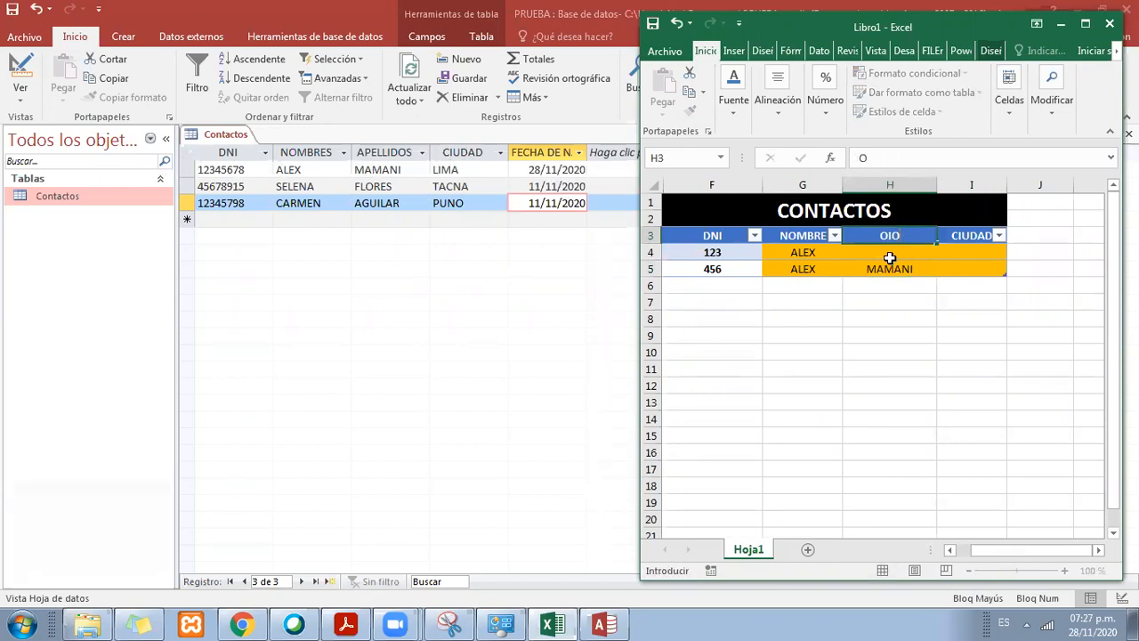
pyautogui.press('BackSpace')
pyautogui.press('BackSpace')
# Step: View the CIUDAD column's filter options in Access, and return to Excel to select the contacts table range F3:I5
pyautogui.click(500, 154)
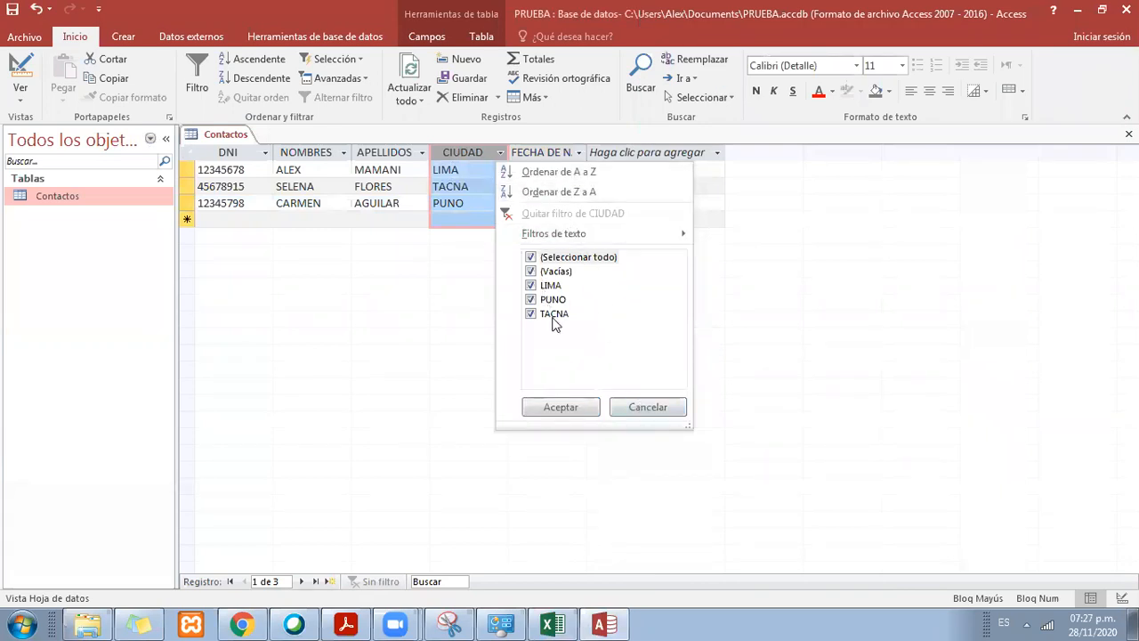
pyautogui.click(663, 407)
pyautogui.click(552, 625)
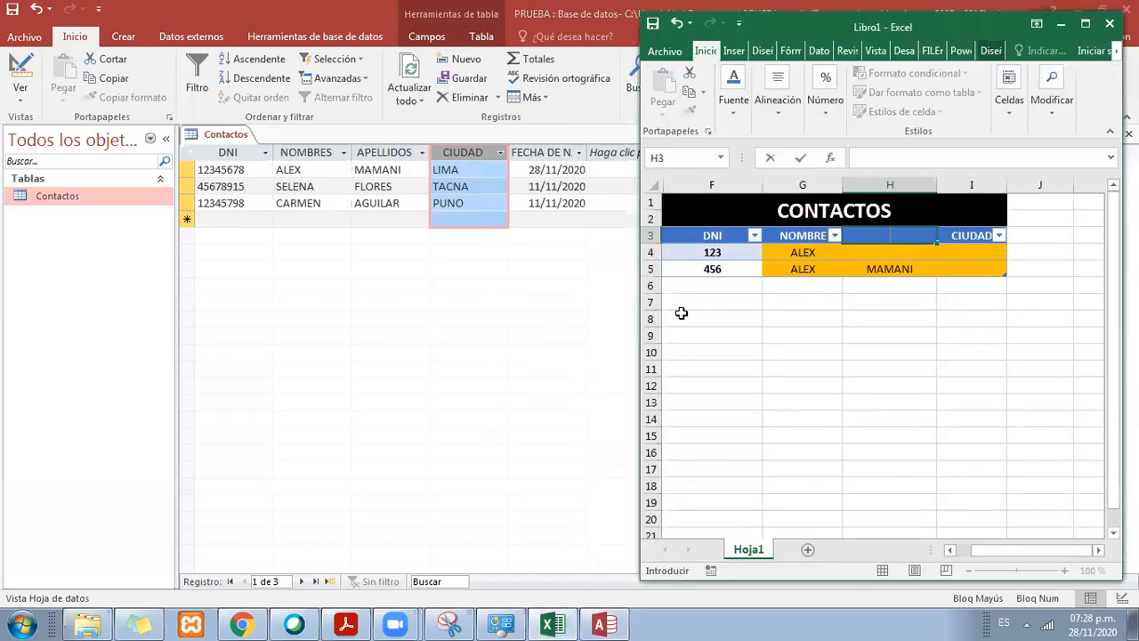
pyautogui.click(804, 269)
pyautogui.moveTo(724, 237); pyautogui.dragTo(1004, 272)
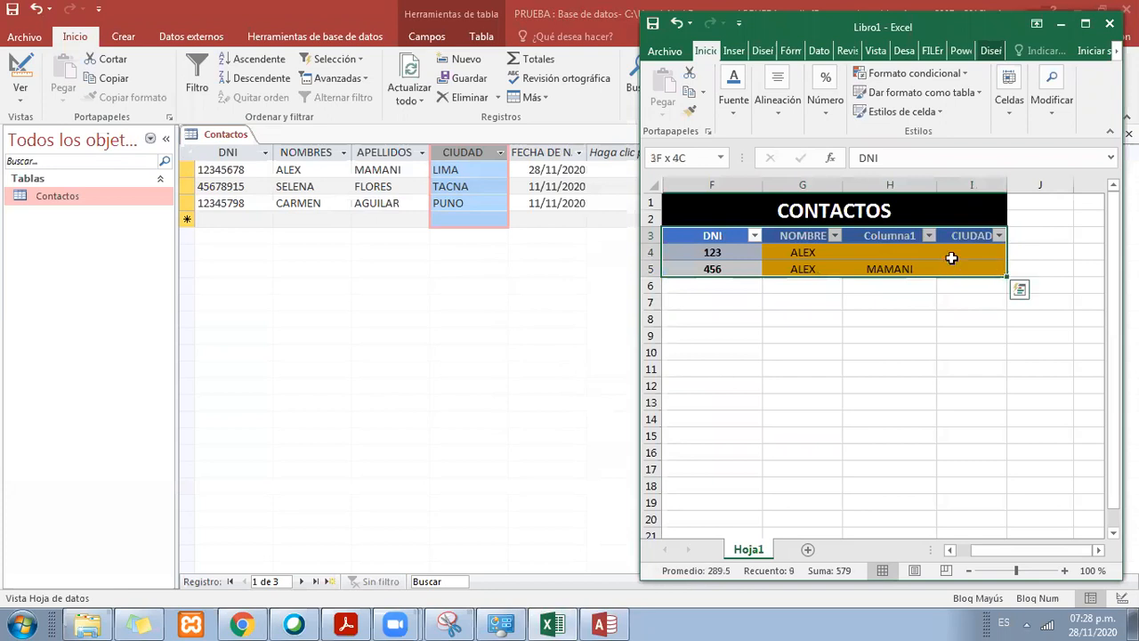
pyautogui.click(952, 259)
pyautogui.moveTo(726, 236); pyautogui.dragTo(999, 274)
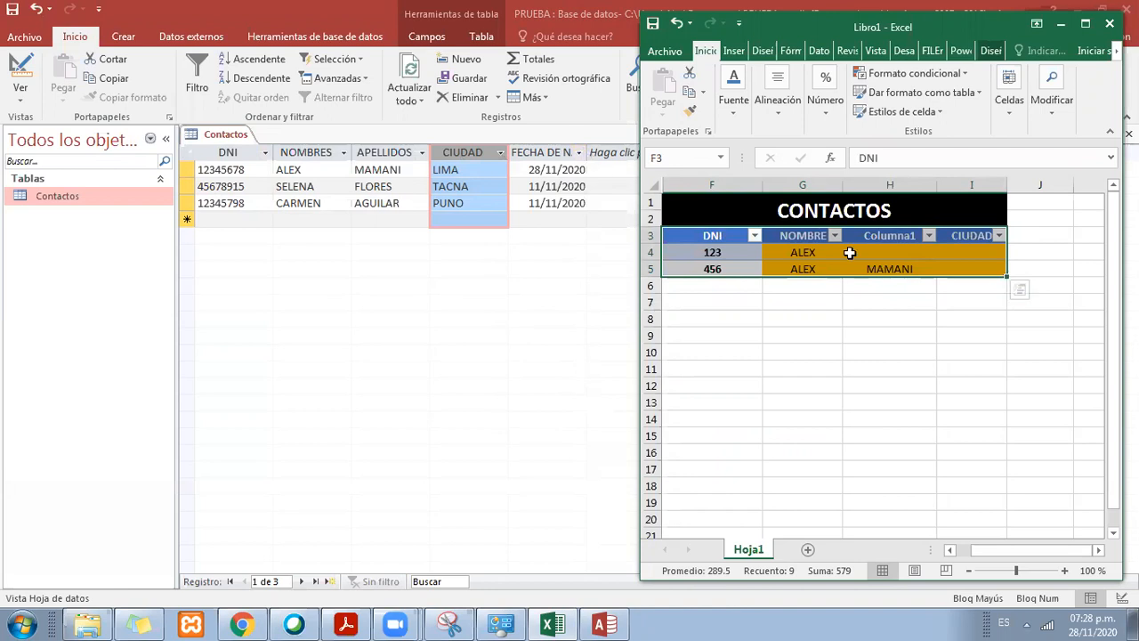
# Step: Open the Access Contactos table in Design view and review the data types of its DNI, NOMBRES, APELLIDOS and CIUDAD fields
pyautogui.rightClick(209, 140)
pyautogui.click(261, 216)
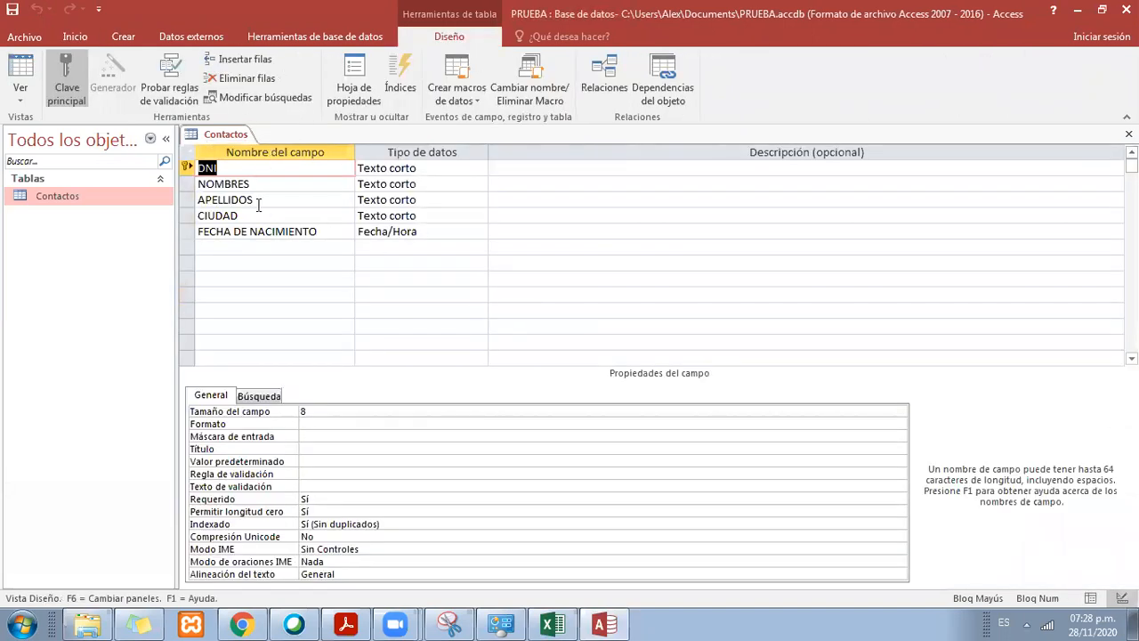
pyautogui.click(411, 169)
pyautogui.click(415, 199)
pyautogui.click(416, 215)
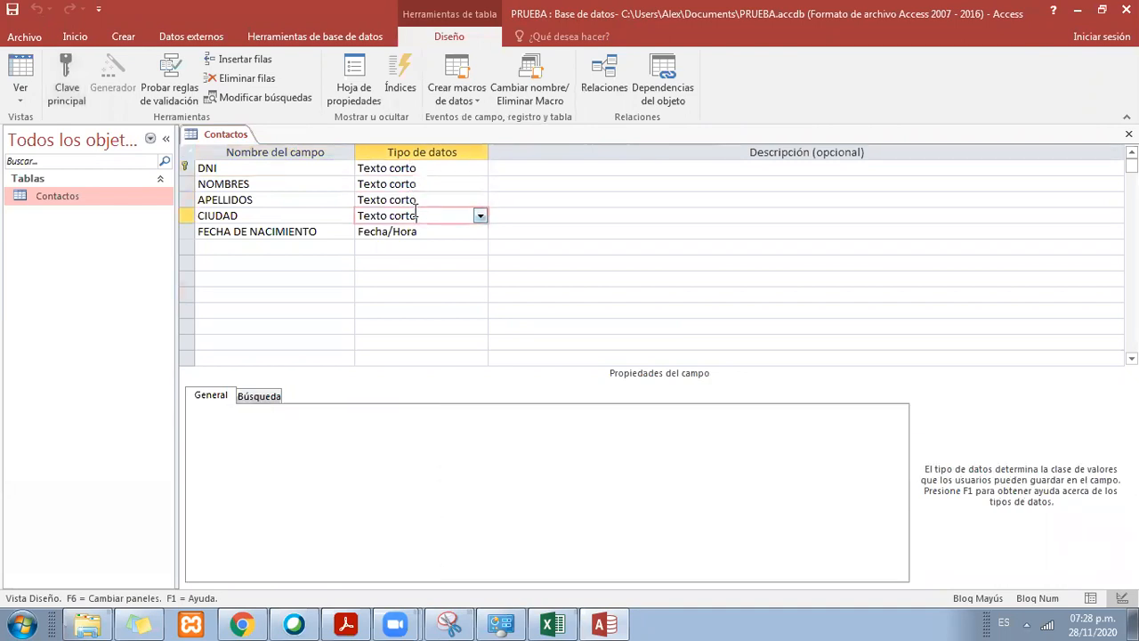
pyautogui.click(422, 184)
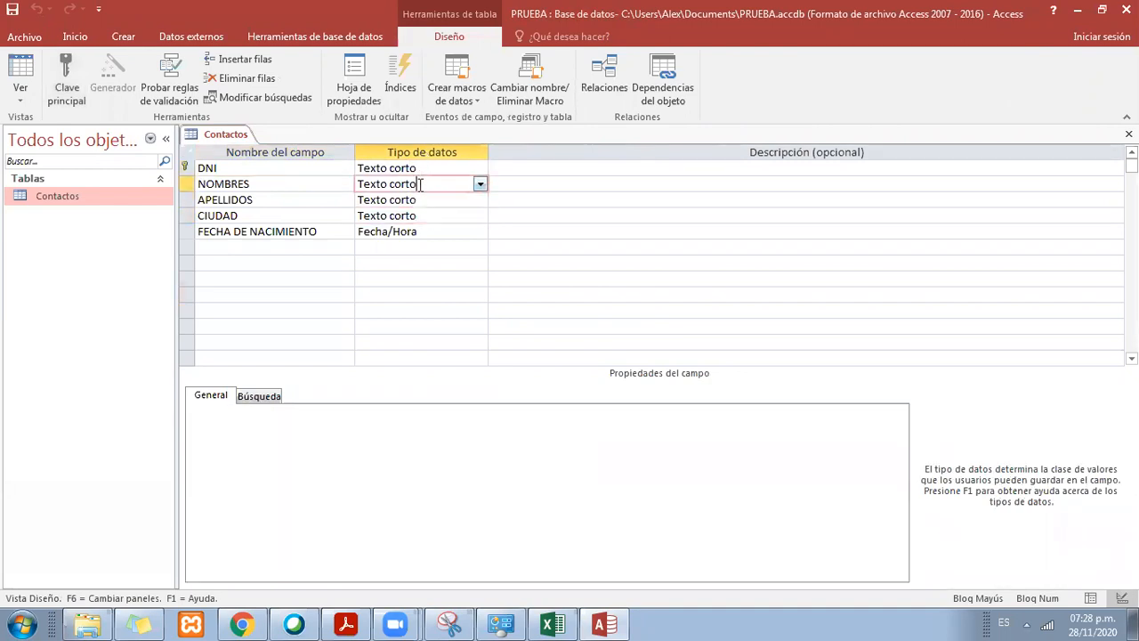
pyautogui.click(420, 201)
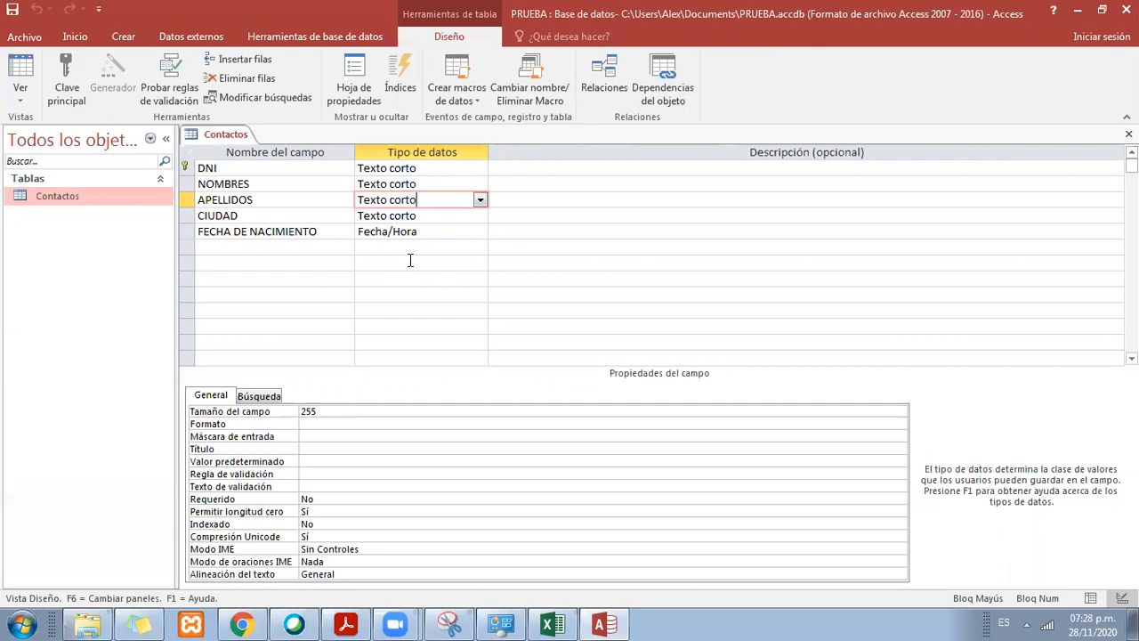
pyautogui.click(437, 184)
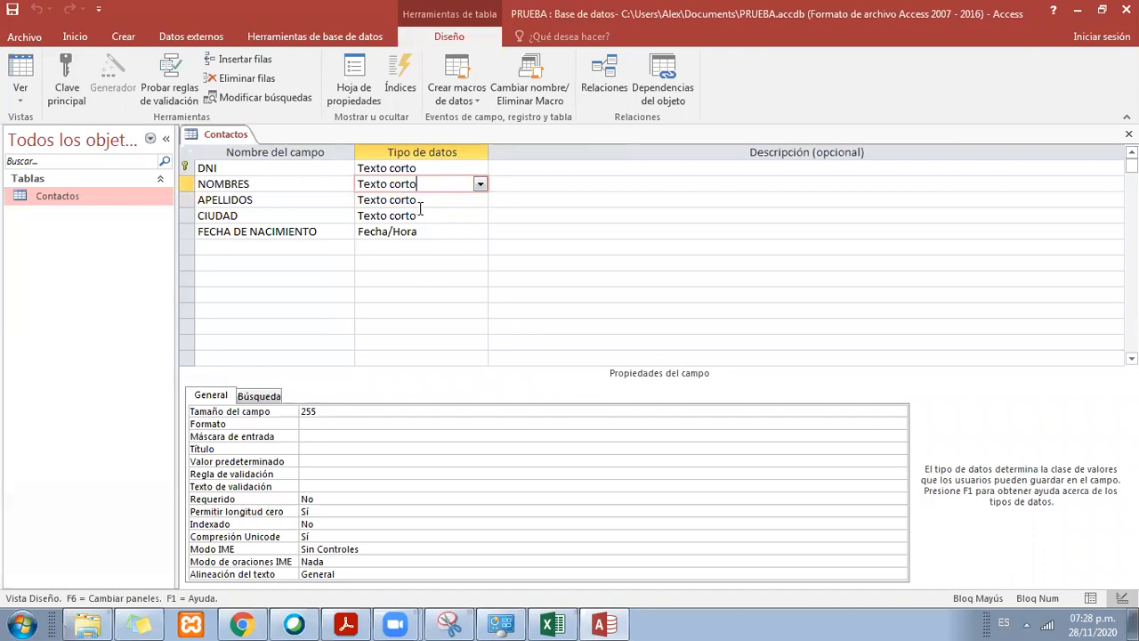
# Step: Save the Contactos table design and close the table
pyautogui.rightClick(242, 136)
pyautogui.click(267, 147)
pyautogui.rightClick(232, 134)
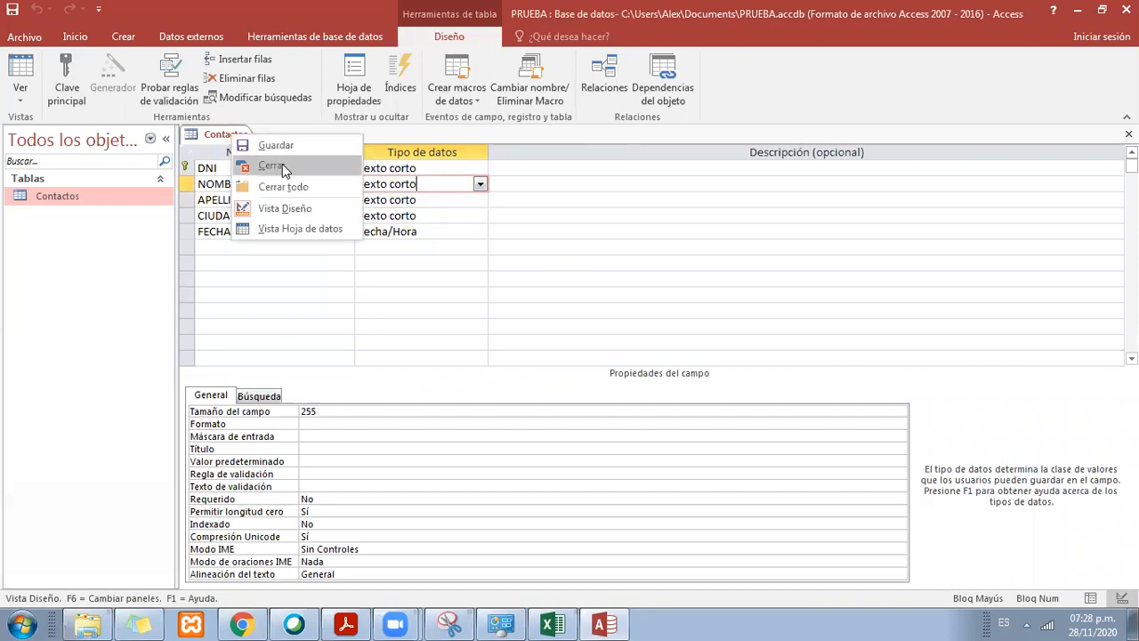
pyautogui.click(282, 165)
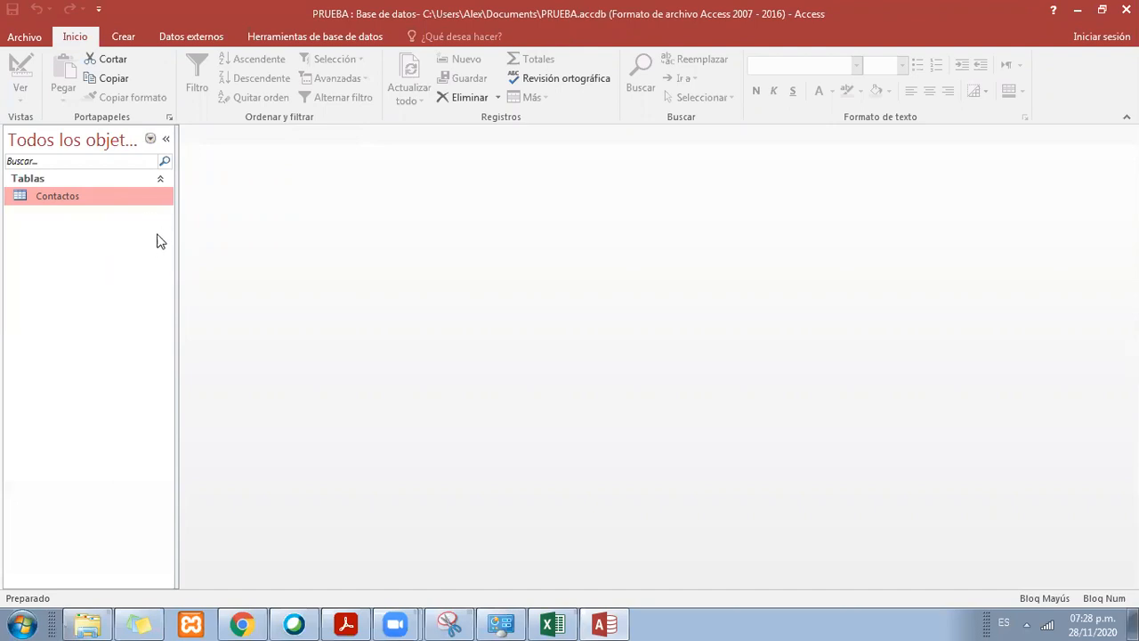
# Step: Create a new blank table in the PRUEBA database
pyautogui.click(122, 38)
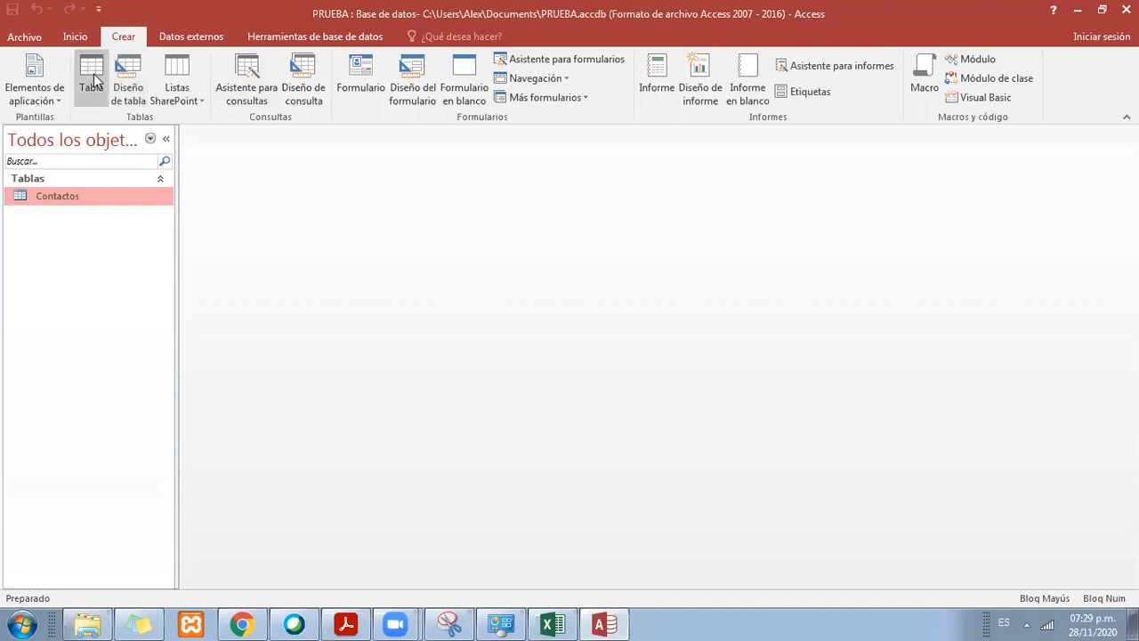
pyautogui.click(330, 7)
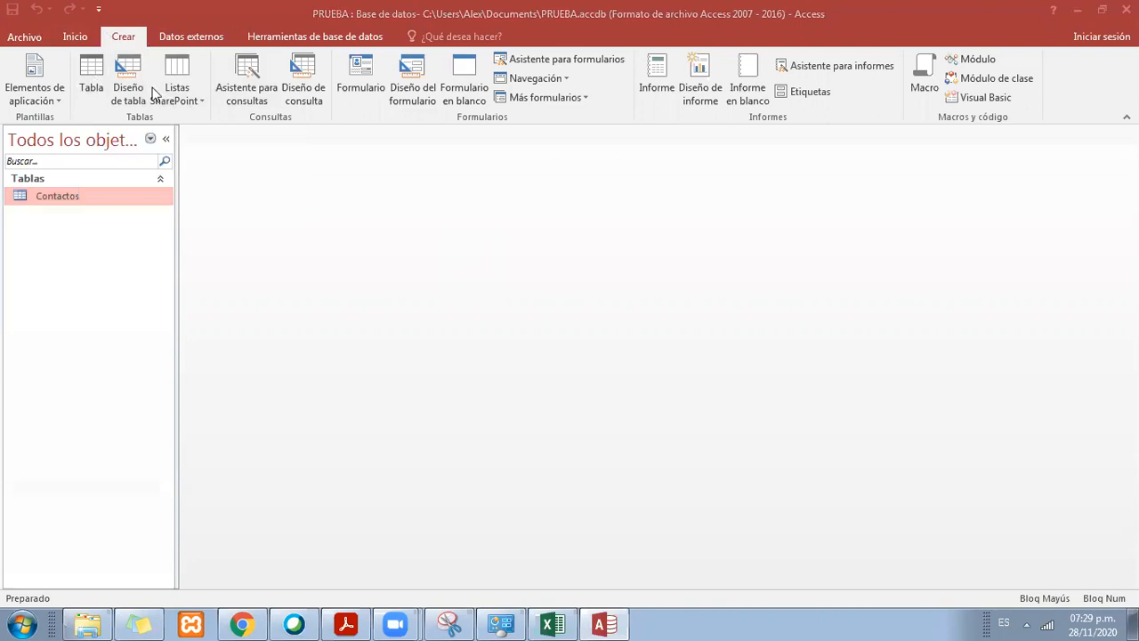
pyautogui.click(89, 83)
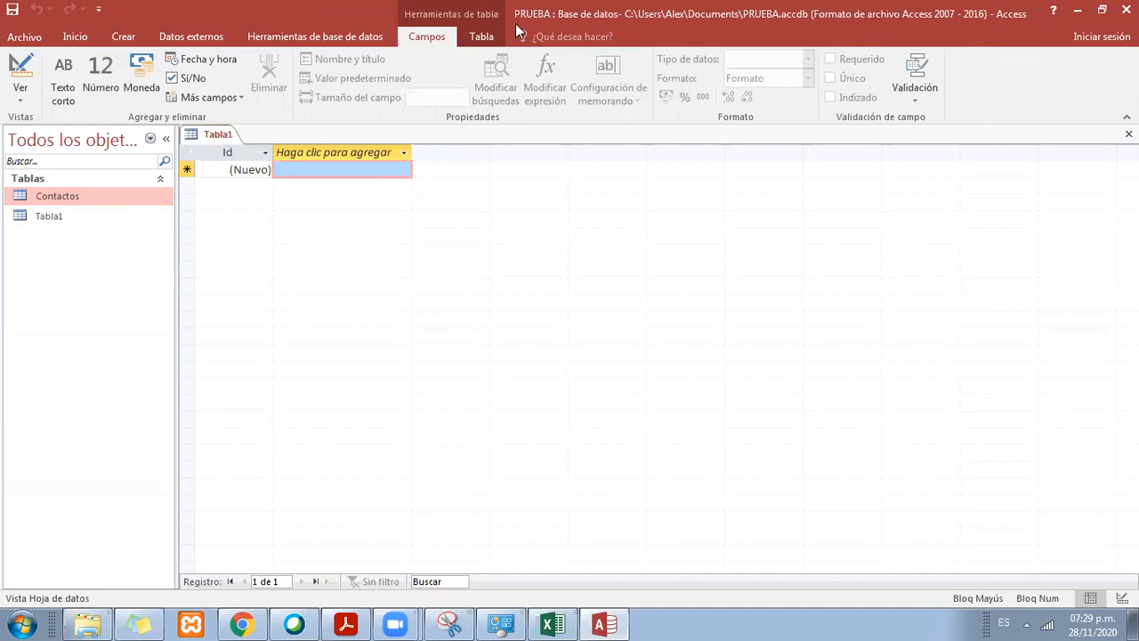
# Step: Save the new blank table under the name Ciudad
pyautogui.rightClick(217, 133)
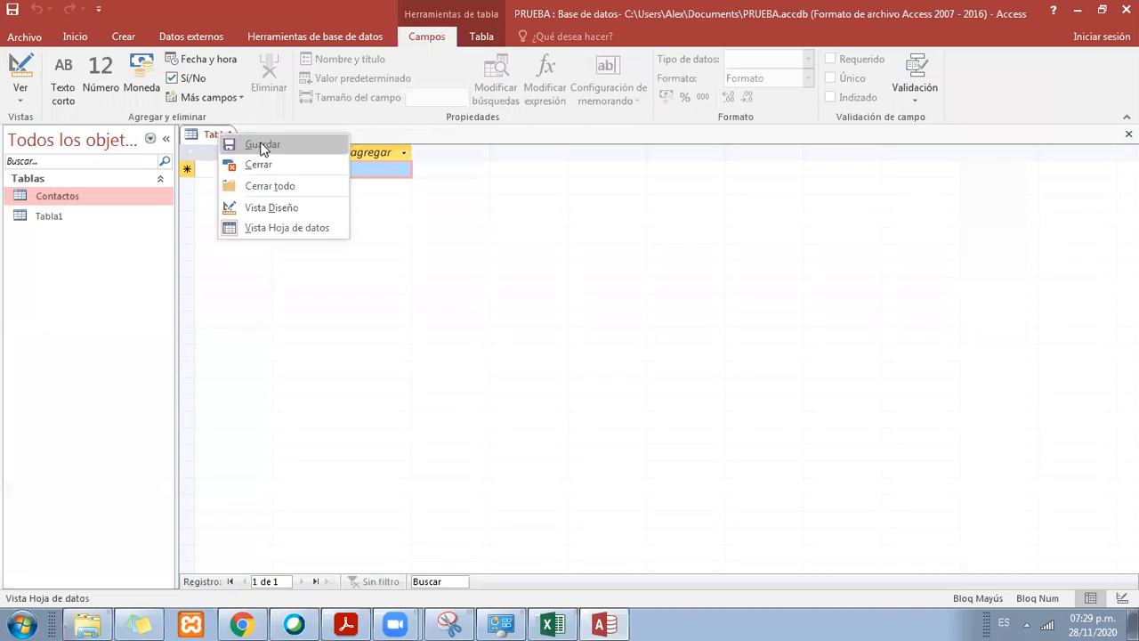
pyautogui.click(258, 145)
pyautogui.moveTo(498, 183); pyautogui.dragTo(454, 219)
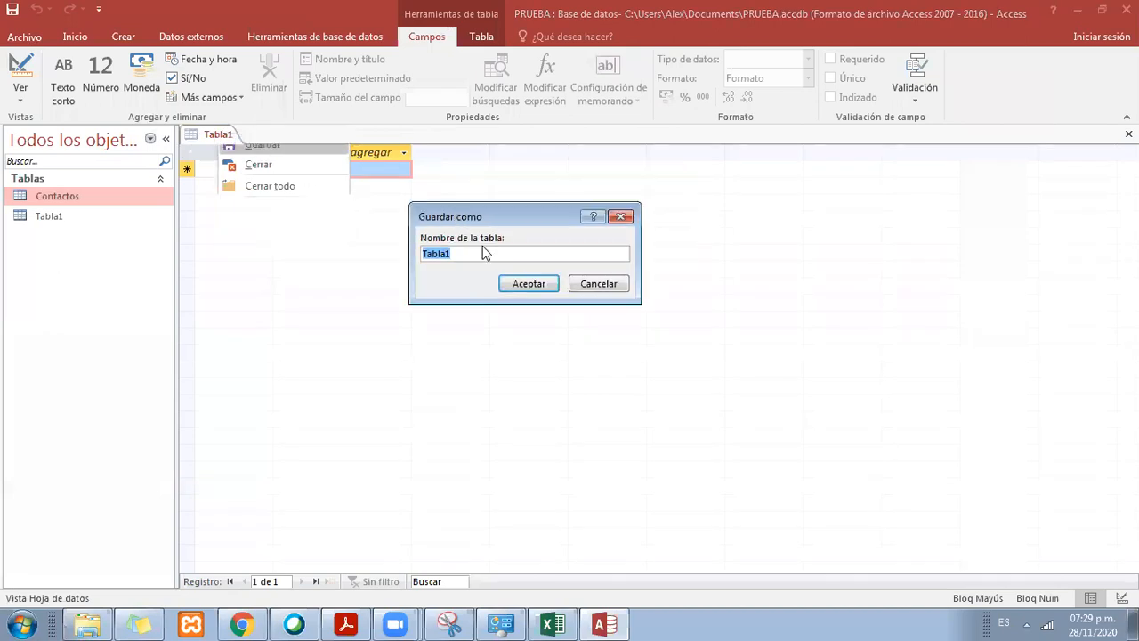
pyautogui.moveTo(498, 252); pyautogui.dragTo(425, 253)
pyautogui.press('BackSpace')
pyautogui.write('CIUDAD')
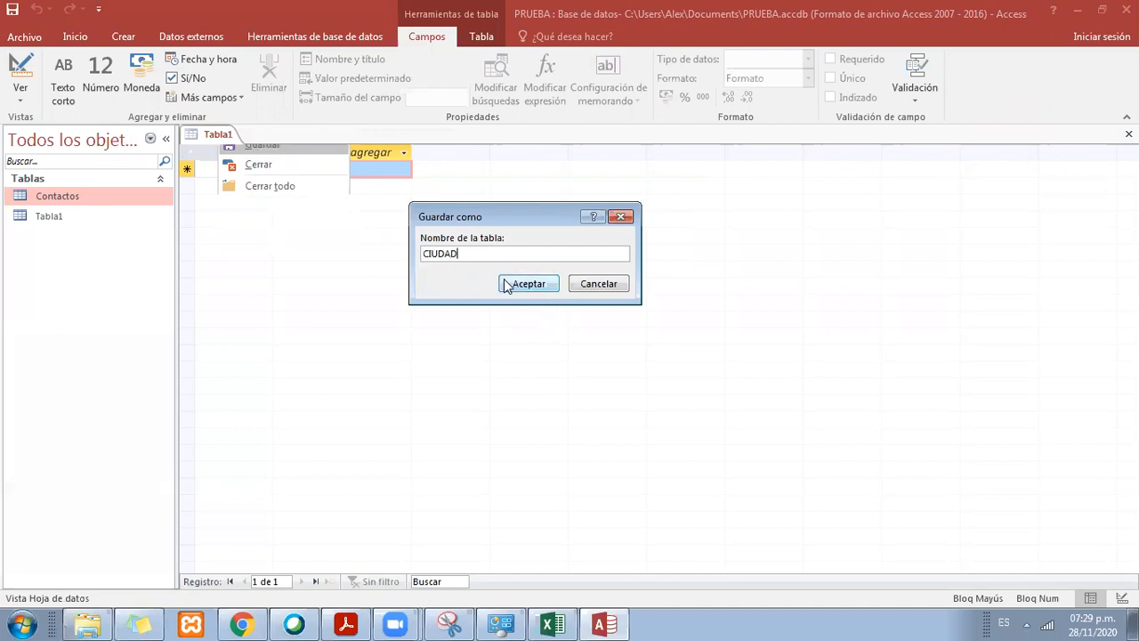
pyautogui.press('BackSpace')
pyautogui.press('BackSpace')
pyautogui.press('BackSpace')
pyautogui.press('BackSpace')
pyautogui.press('BackSpace')
pyautogui.press('capslock')
pyautogui.write('iudad')
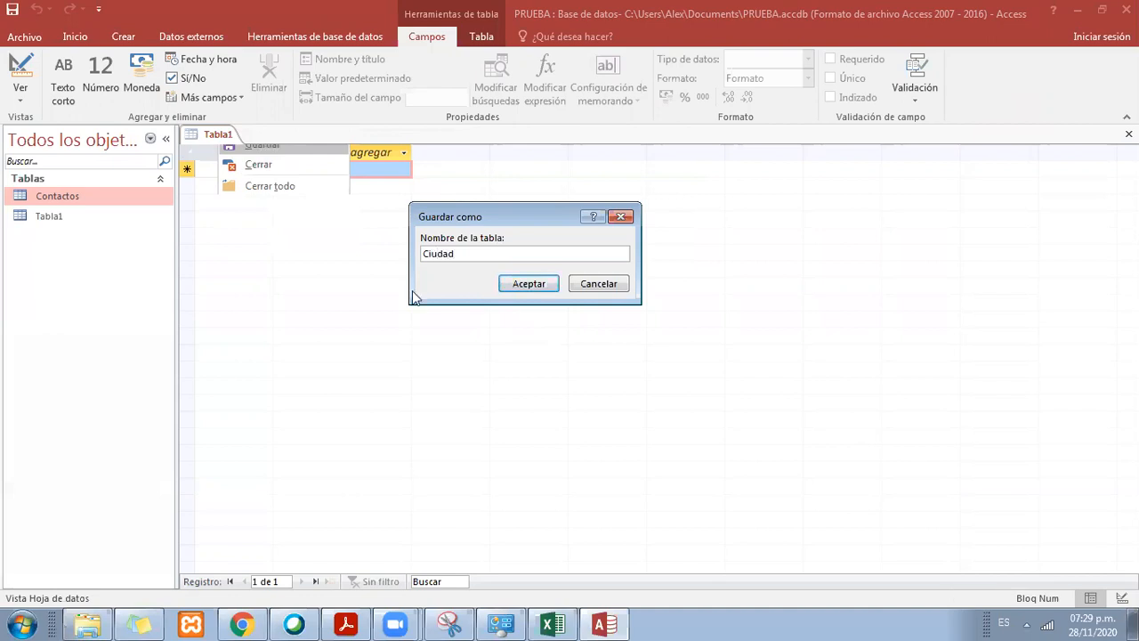
pyautogui.click(530, 282)
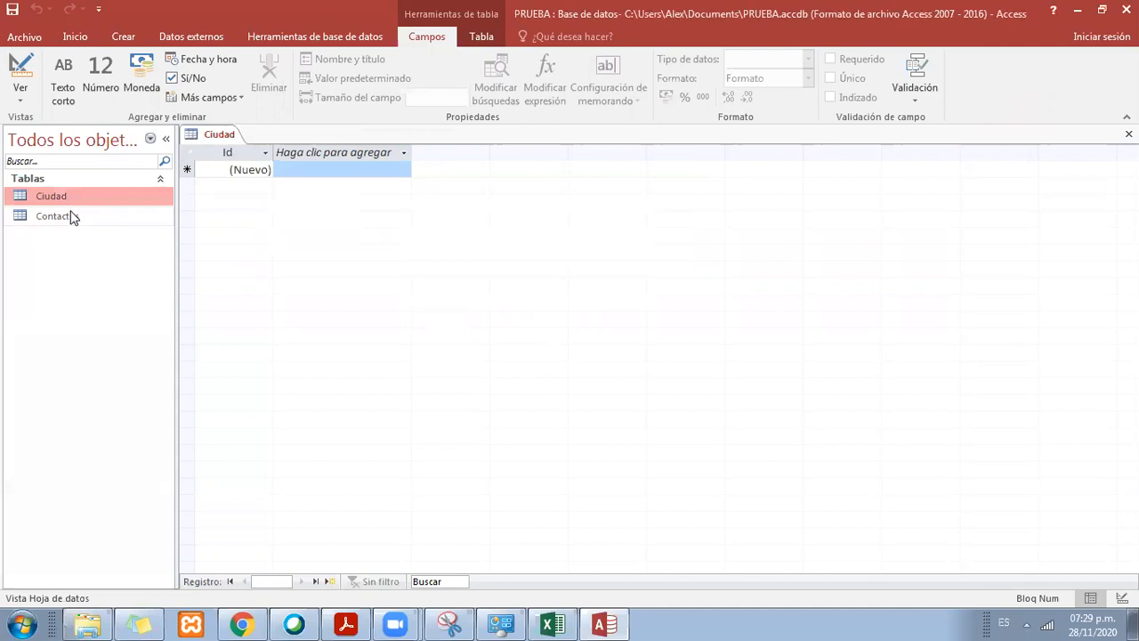
pyautogui.click(66, 197)
pyautogui.click(287, 169)
pyautogui.click(254, 170)
pyautogui.click(330, 169)
pyautogui.click(259, 170)
pyautogui.click(285, 174)
pyautogui.click(256, 173)
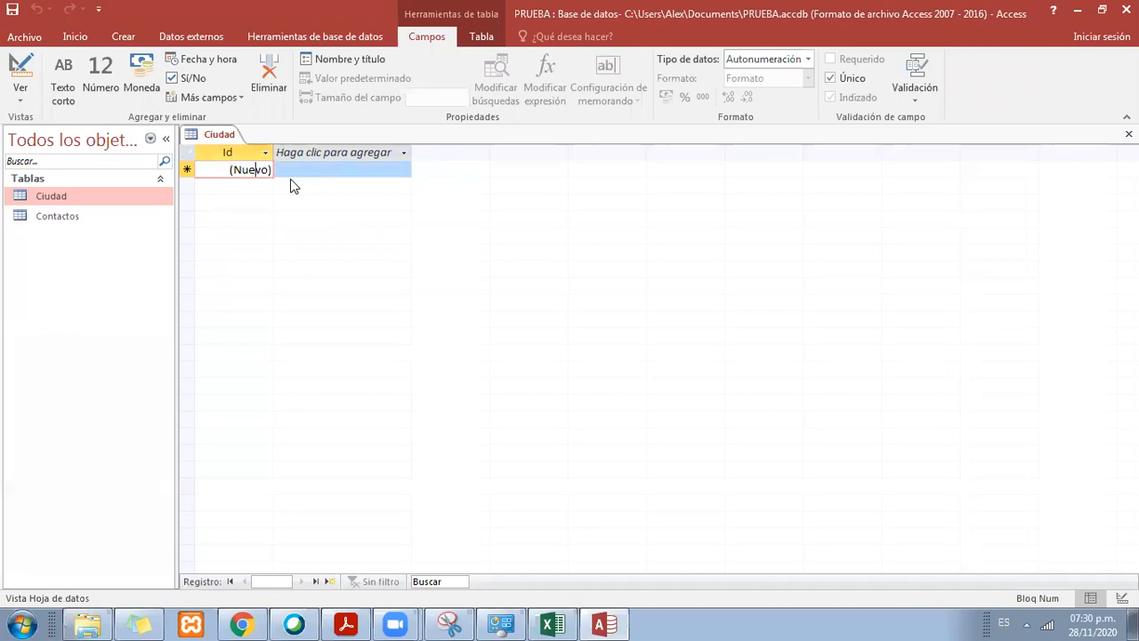
# Step: Open the Ciudad table in Design view and select the name of its Id field
pyautogui.click(220, 138)
pyautogui.rightClick(222, 140)
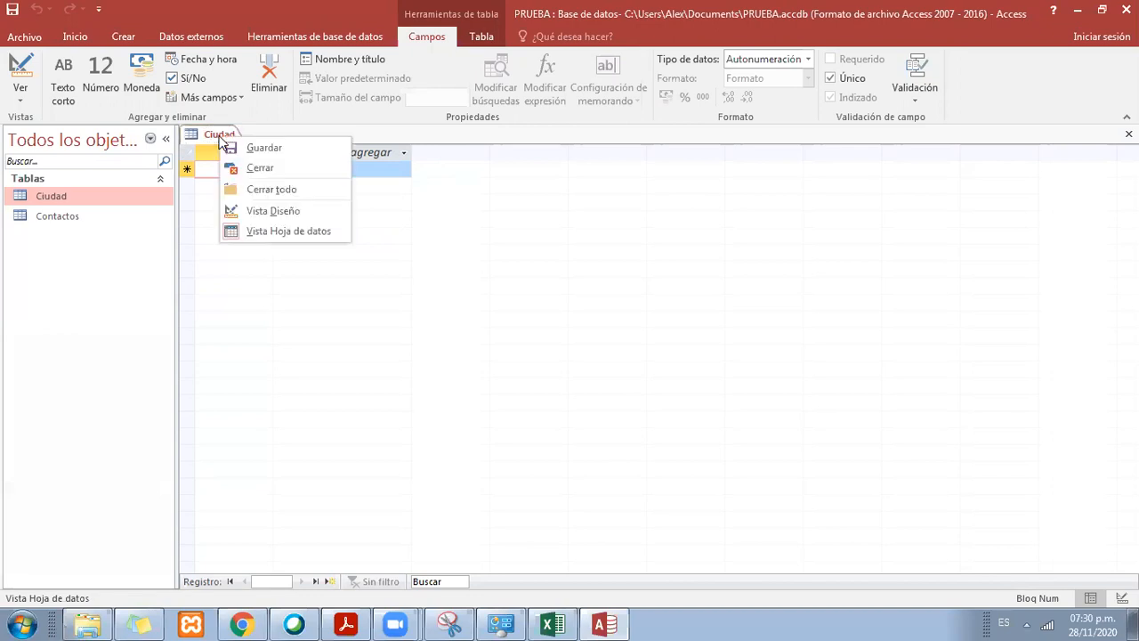
pyautogui.click(301, 203)
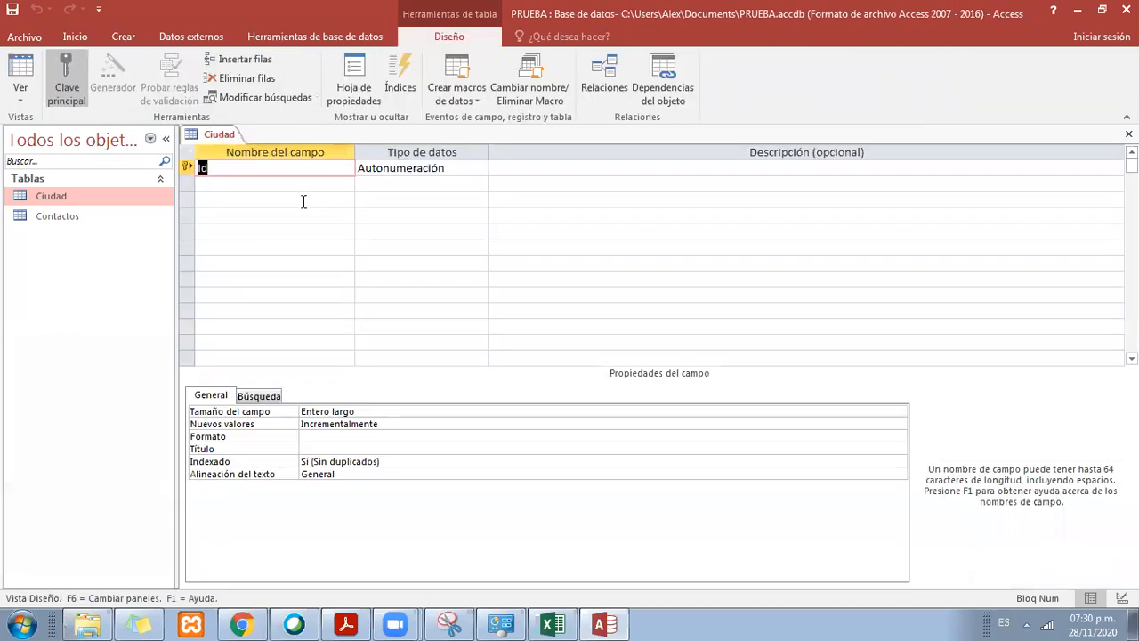
pyautogui.click(376, 170)
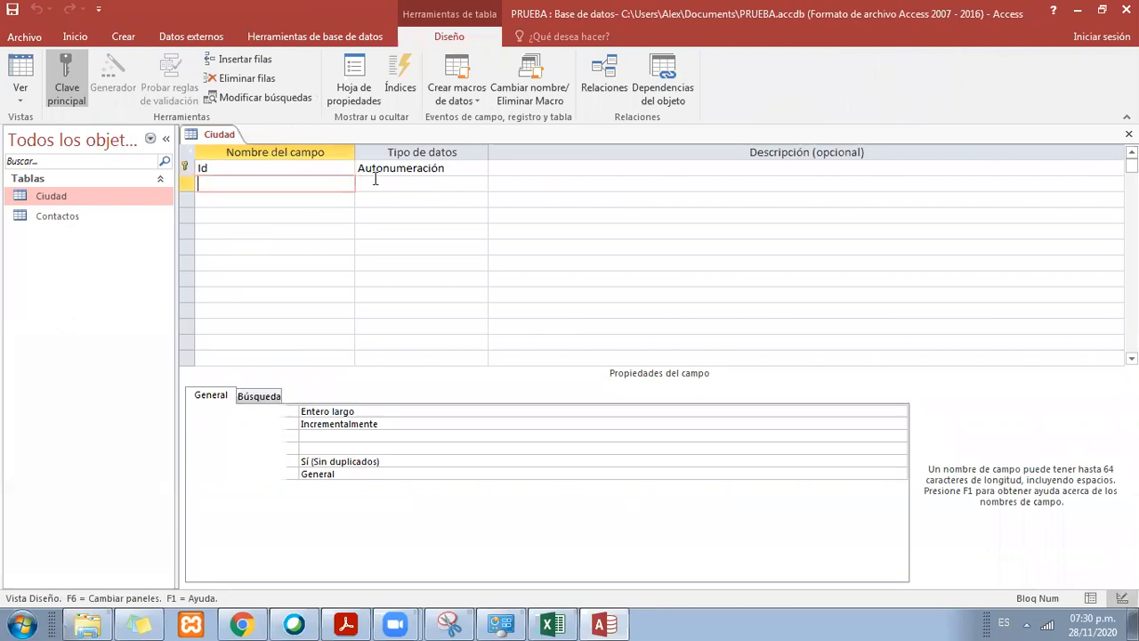
pyautogui.click(332, 170)
pyautogui.click(323, 185)
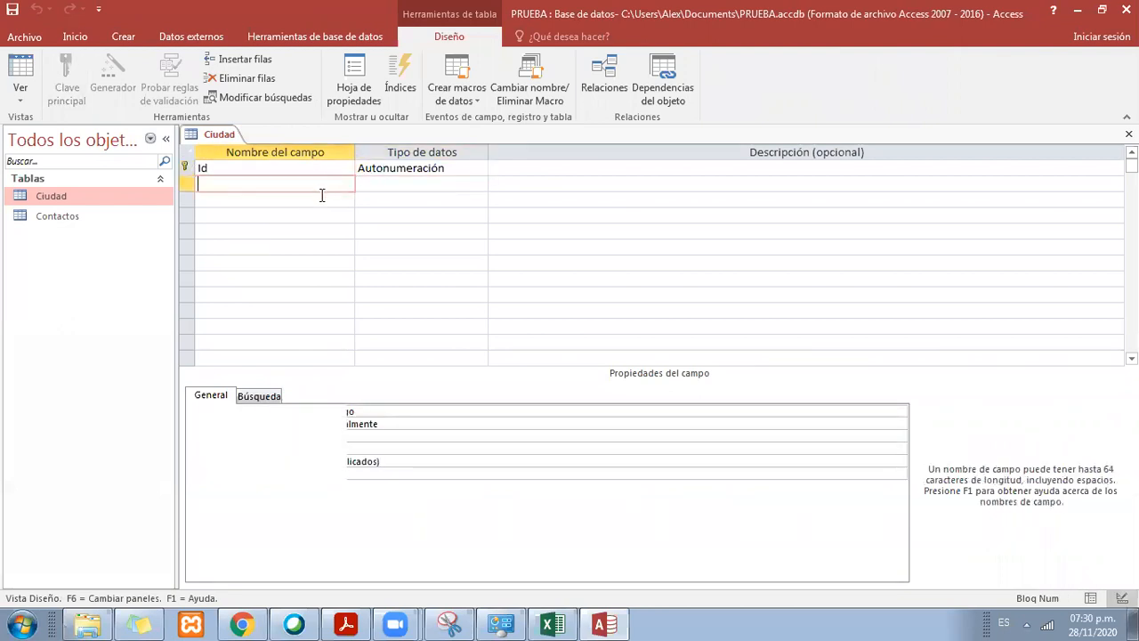
pyautogui.click(363, 184)
pyautogui.click(345, 185)
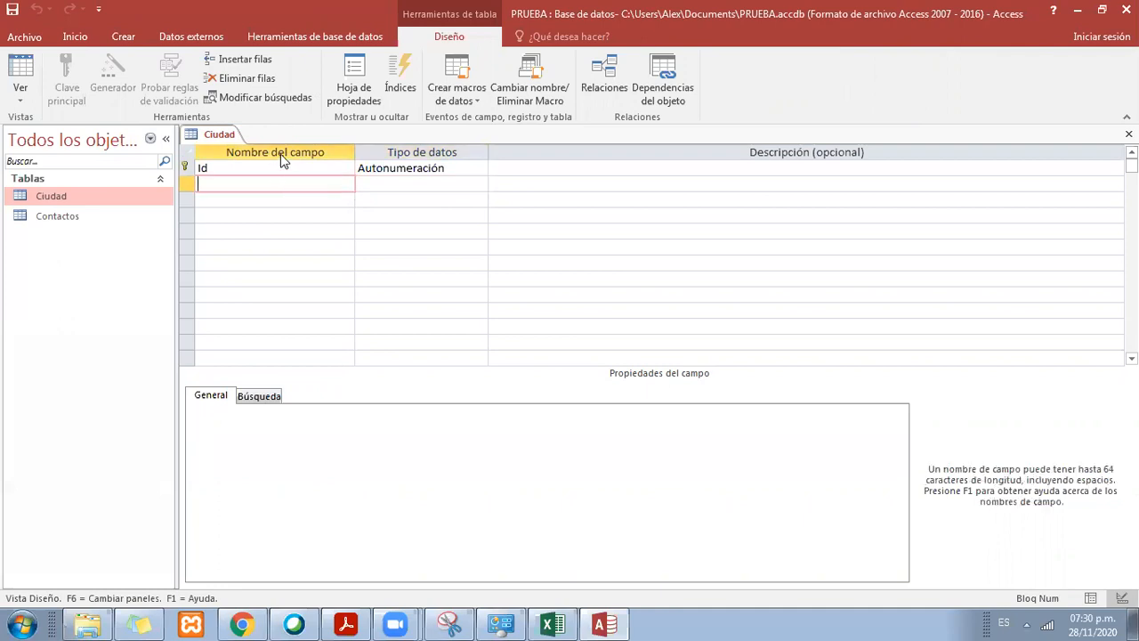
pyautogui.doubleClick(244, 165)
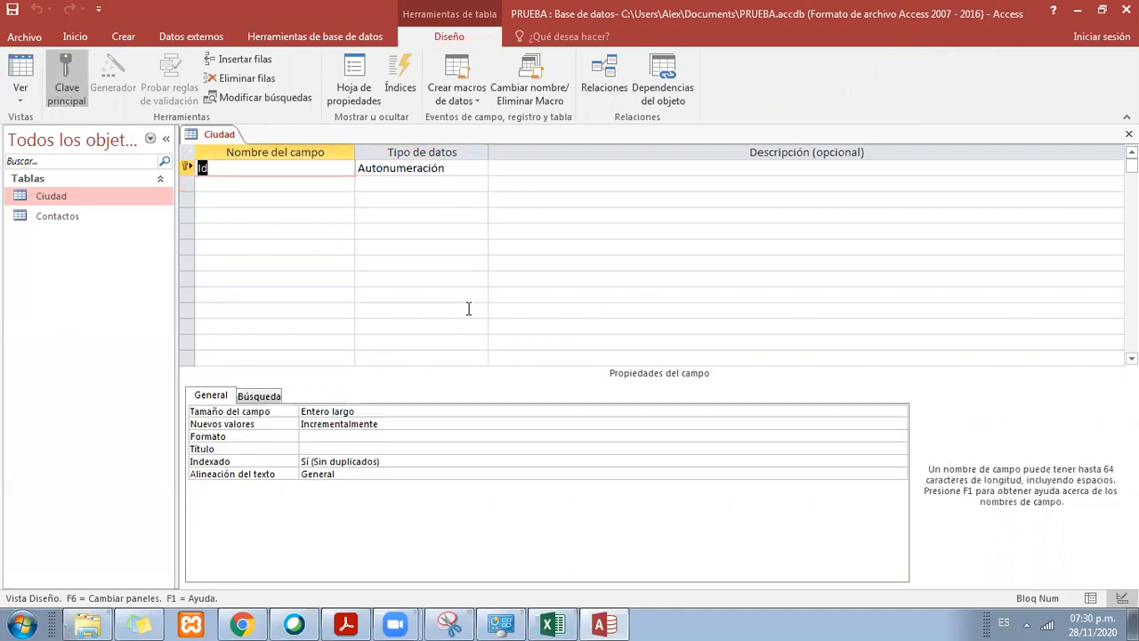
# Step: Switch to Excel, copy the CONTACTOS title's formatting to F9:I10, and enter ciudad as the title there
pyautogui.click(552, 624)
pyautogui.click(761, 412)
pyautogui.click(756, 372)
pyautogui.press('Up')
pyautogui.click(935, 210)
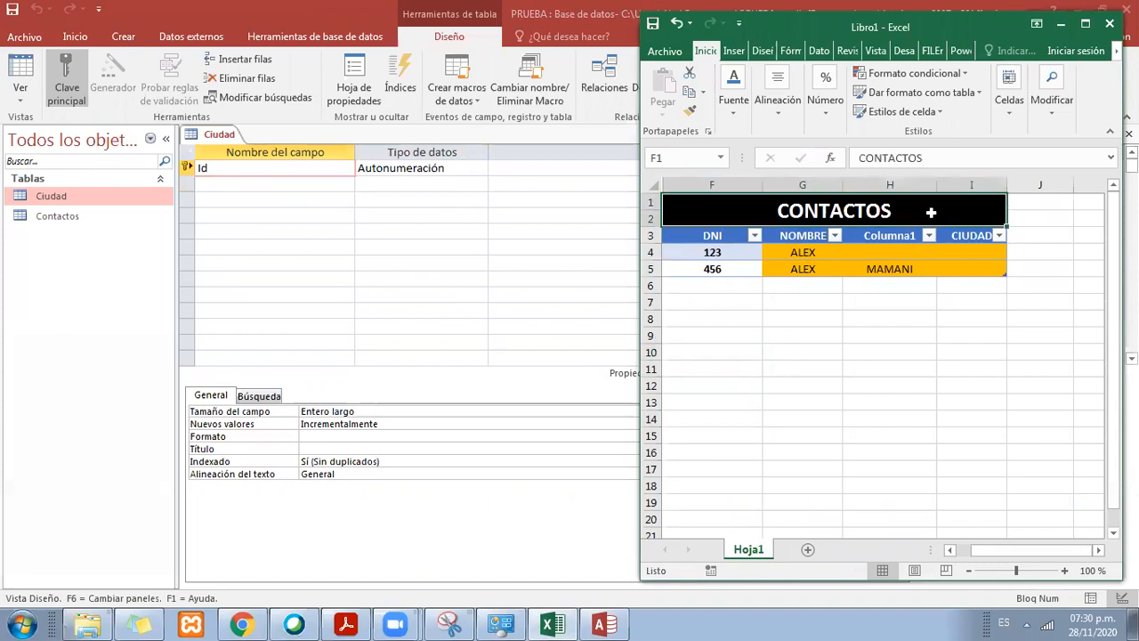
pyautogui.click(690, 110)
pyautogui.click(702, 329)
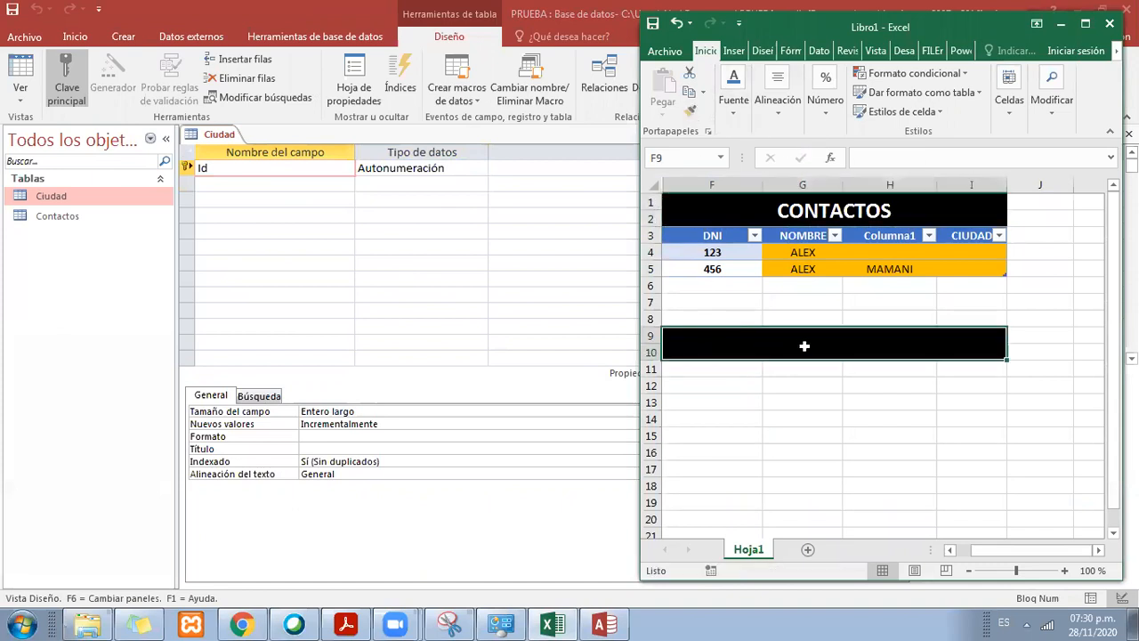
pyautogui.write('ciudad')
pyautogui.press('Return')
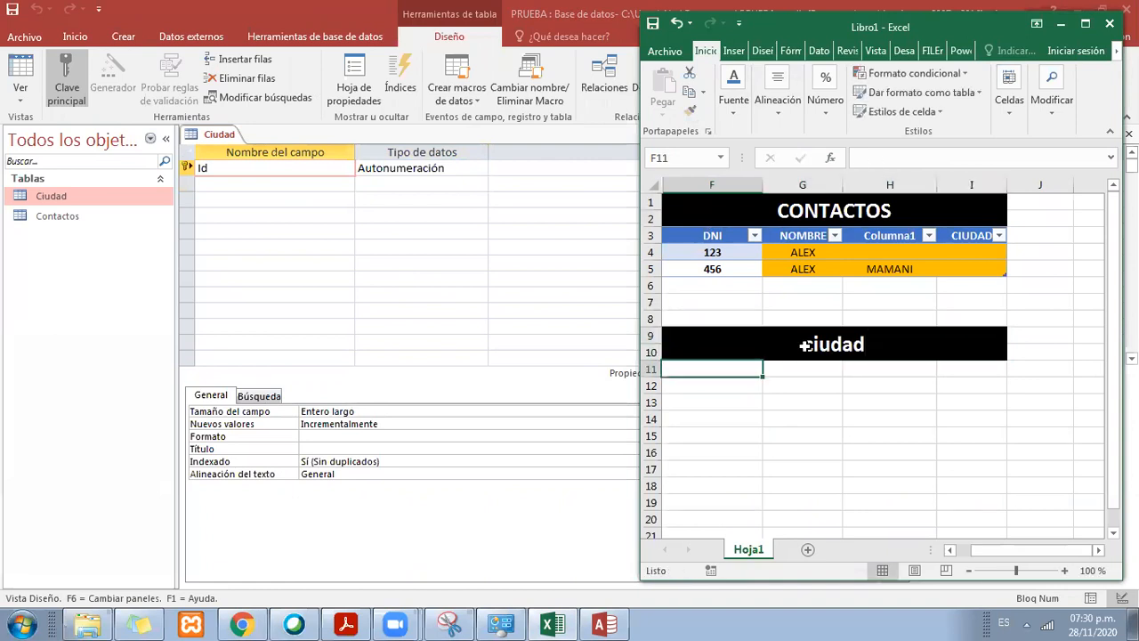
# Step: Enter the column headers codigo in G11 and descripcion in H11 below the ciudad title
pyautogui.press('Right')
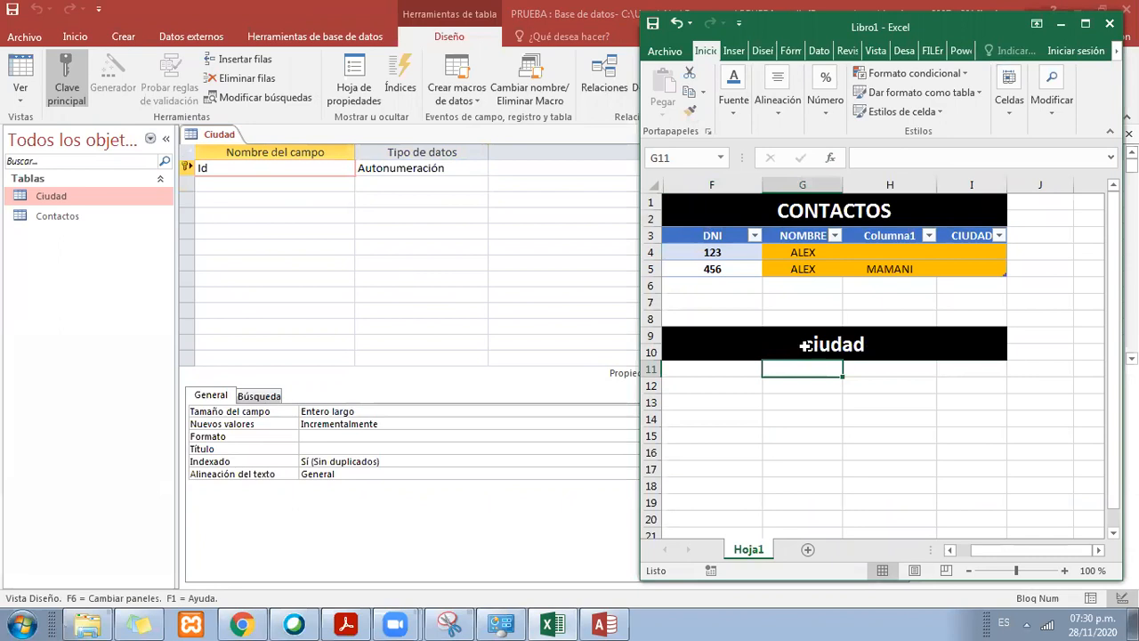
pyautogui.write('codigo')
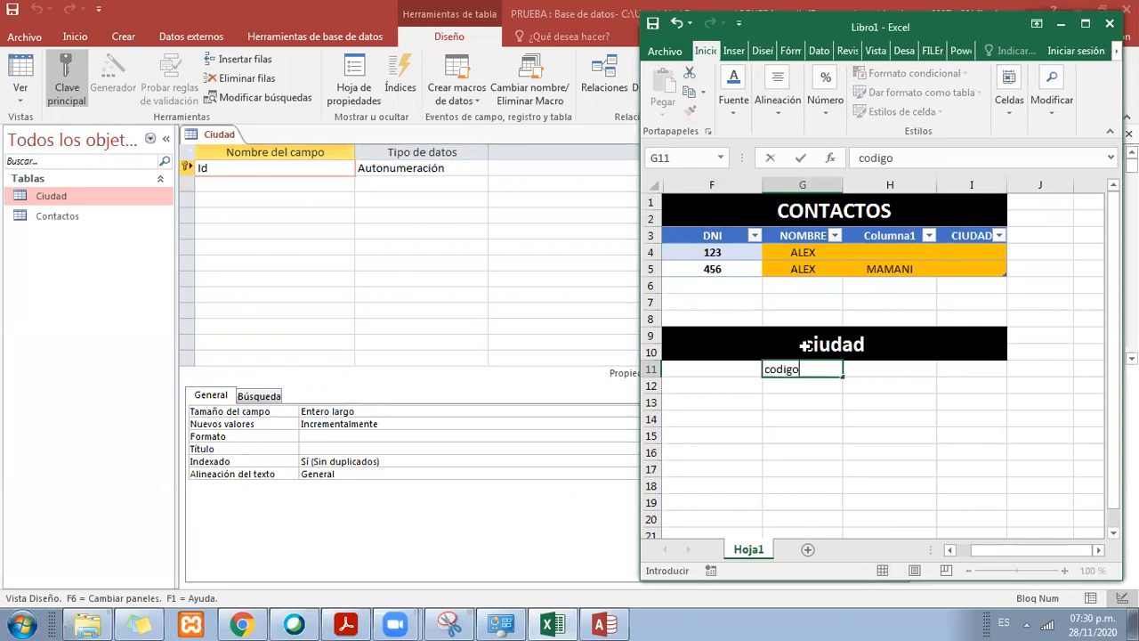
pyautogui.press('Right')
pyautogui.press('Left')
pyautogui.press('Right')
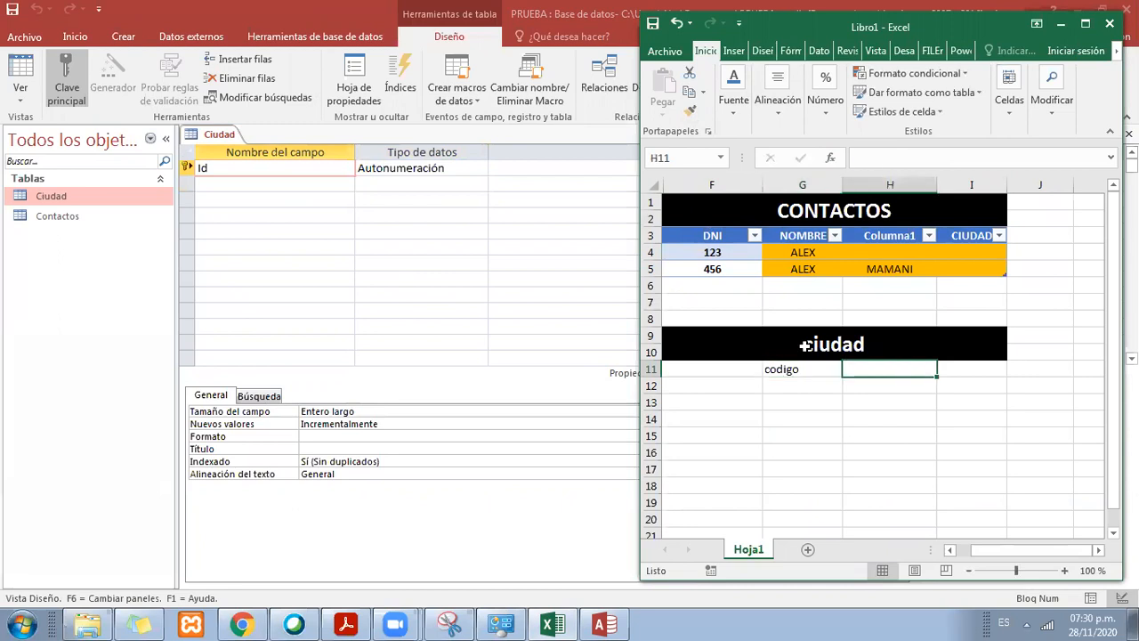
pyautogui.write('desc r')
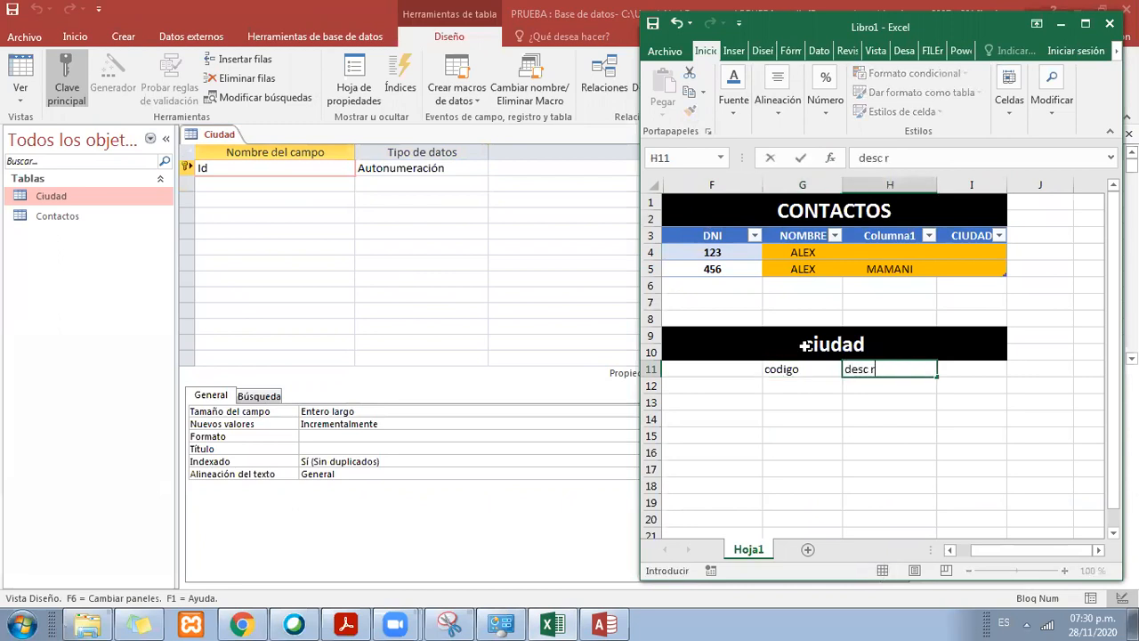
pyautogui.press('BackSpace')
pyautogui.press('BackSpace')
pyautogui.write('ripcion')
pyautogui.press('Return')
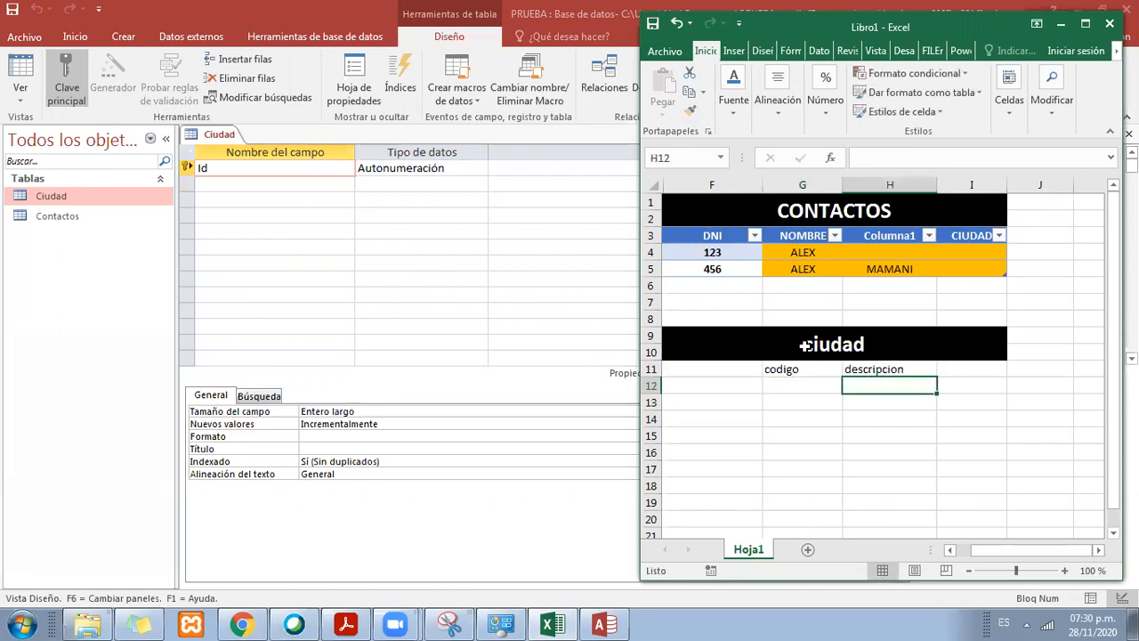
# Step: Format the range G11:H12 as a green-styled table with headers
pyautogui.moveTo(805, 369); pyautogui.dragTo(872, 382)
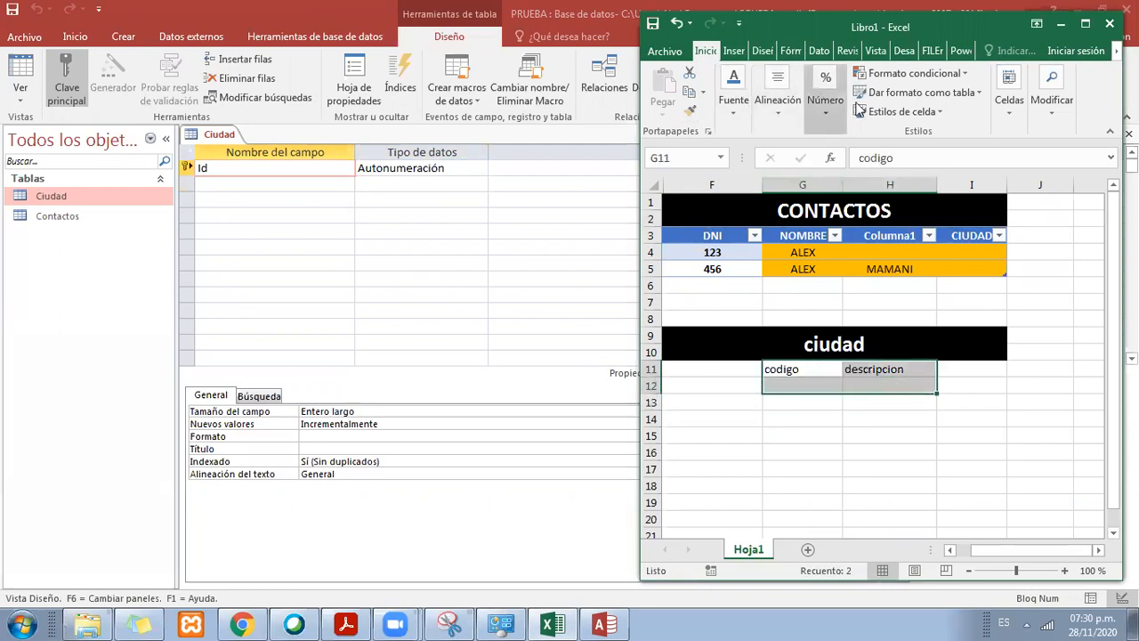
pyautogui.click(921, 93)
pyautogui.click(1034, 300)
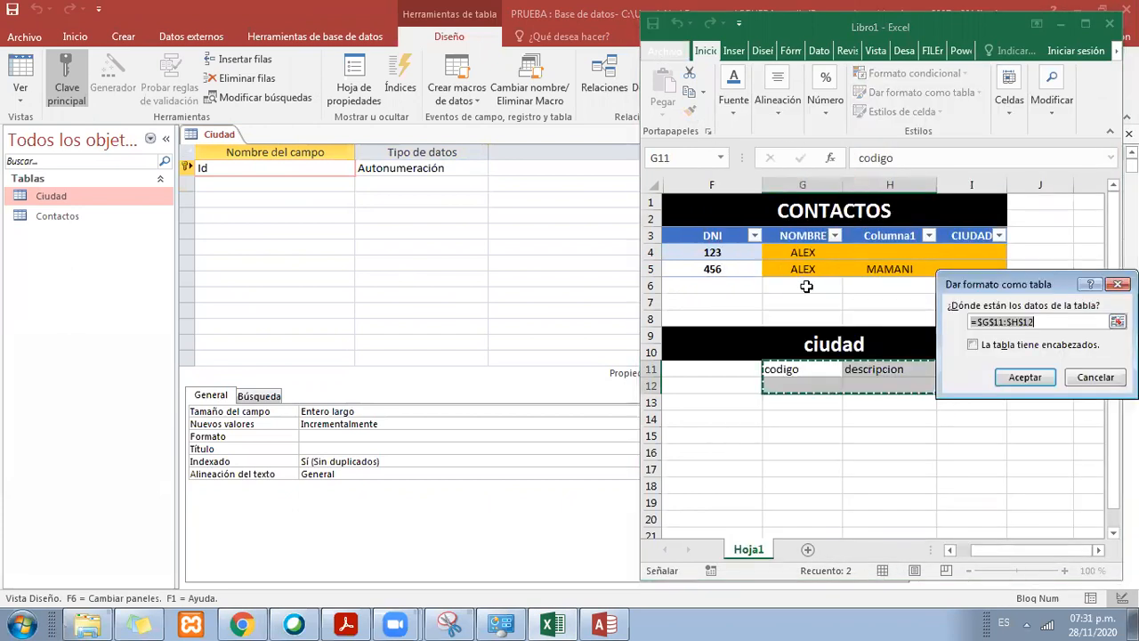
pyautogui.click(973, 344)
pyautogui.click(1023, 378)
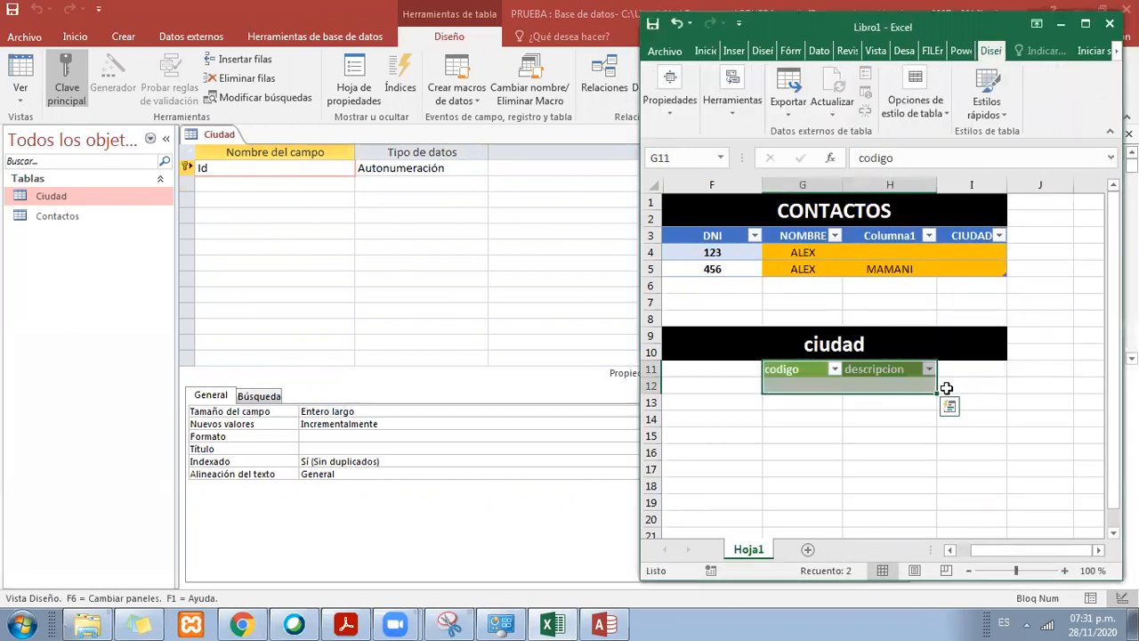
pyautogui.click(804, 370)
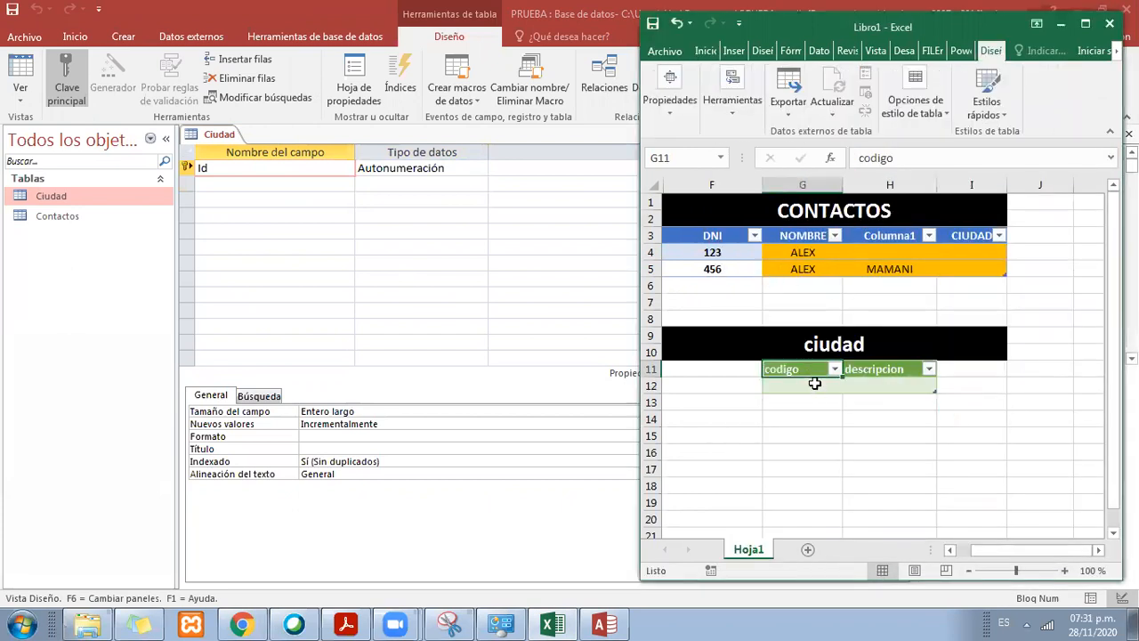
# Step: Fill the first two ciudad table rows with code 1, tacna and code 2, Moquegua
pyautogui.click(801, 385)
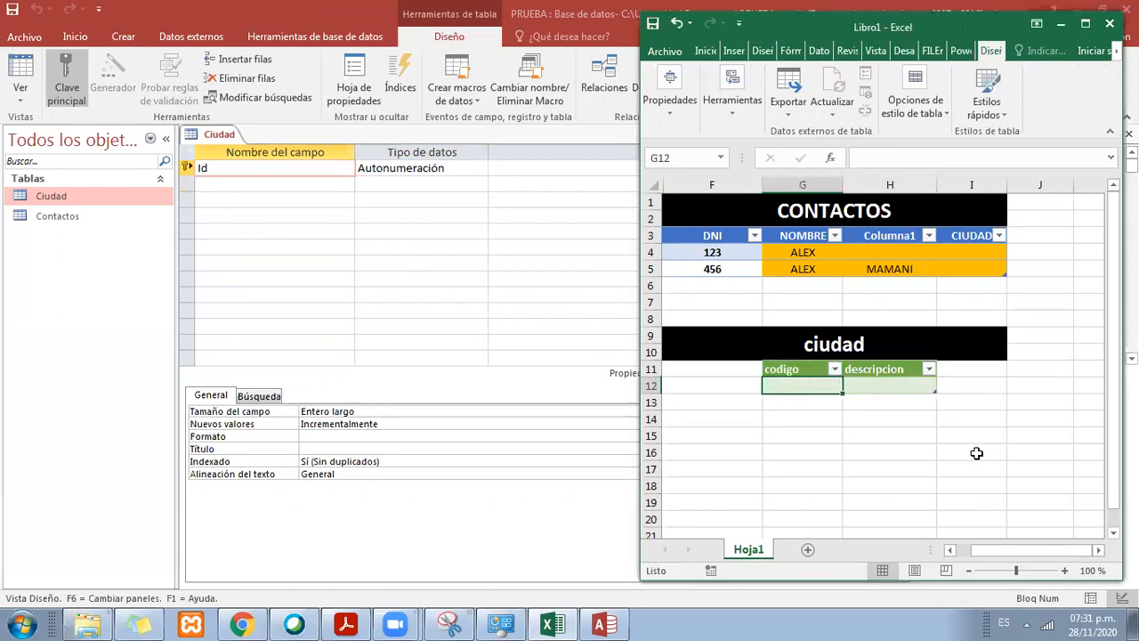
pyautogui.write('1')
pyautogui.press('Tab')
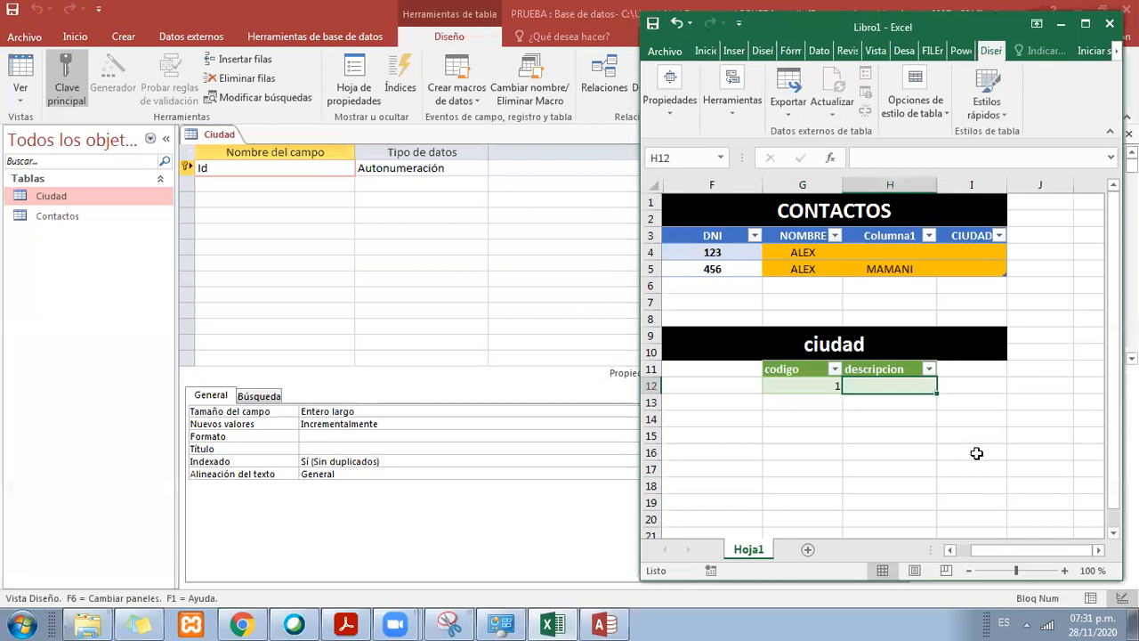
pyautogui.write('tacna')
pyautogui.press('Return')
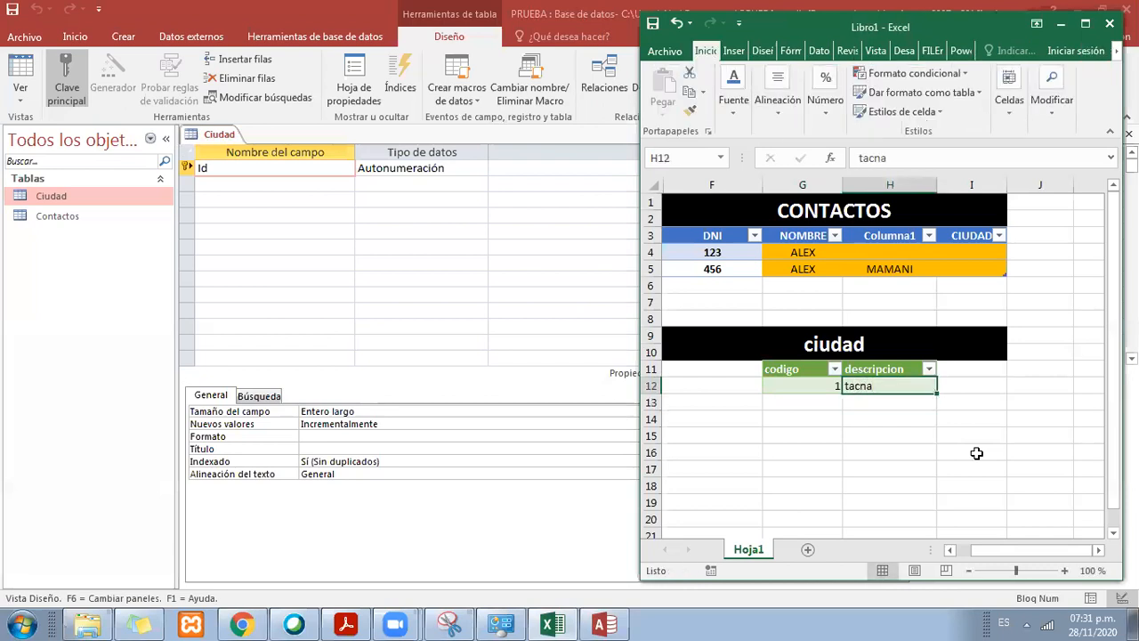
pyautogui.write('2')
pyautogui.press('Tab')
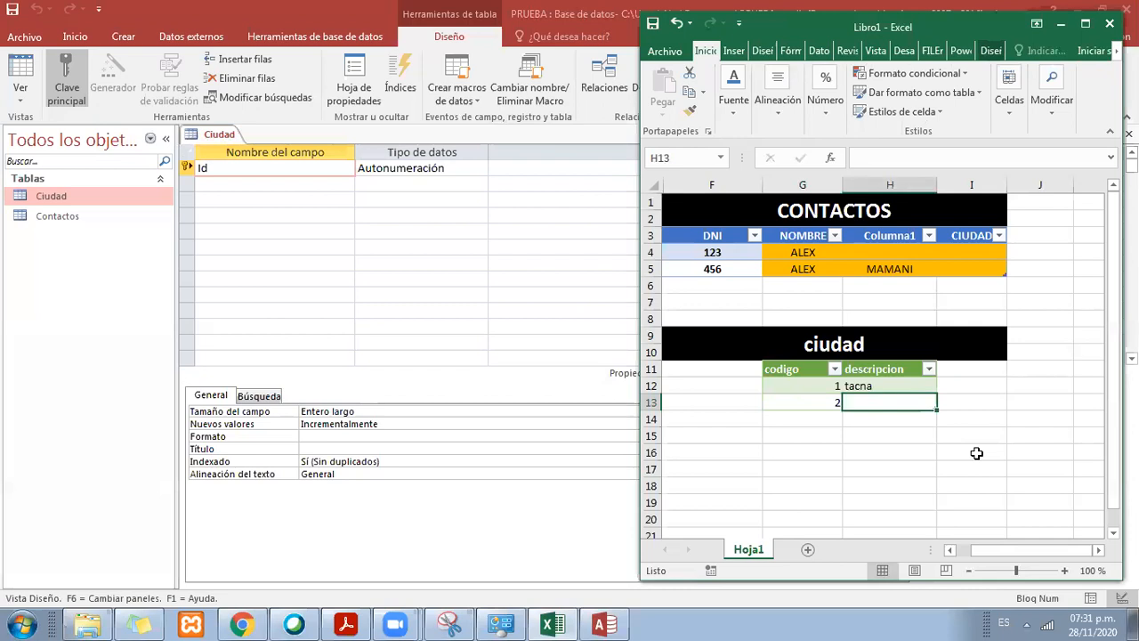
pyautogui.write('Moquegua')
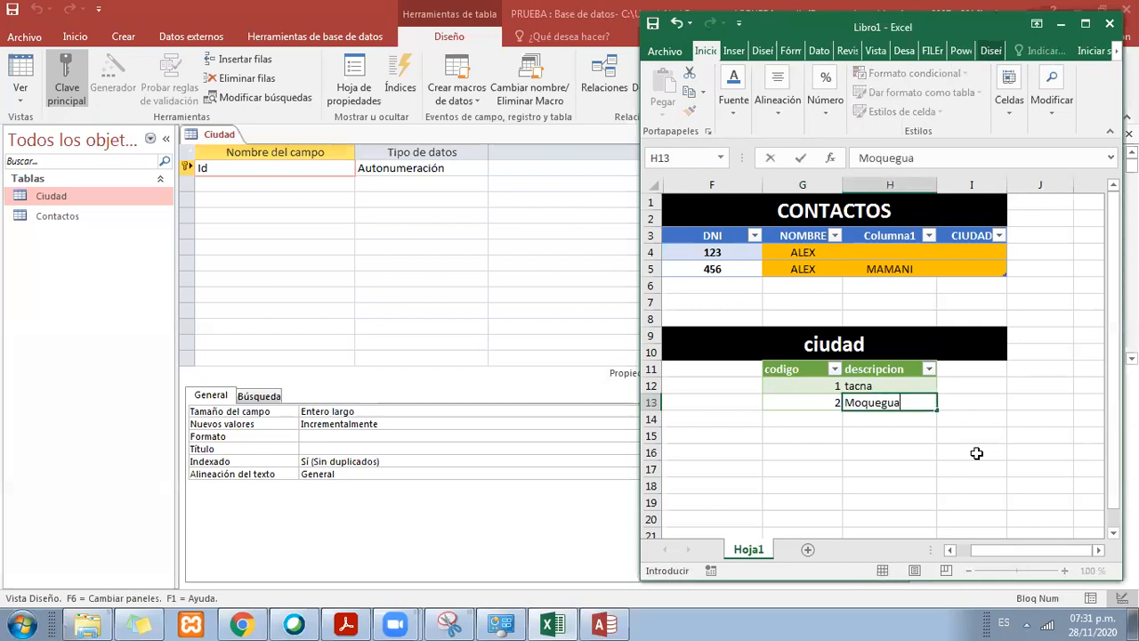
pyautogui.press('Return')
# Step: Add two more ciudad table rows with code 3, Lima and code 4, Arequipa
pyautogui.write('3')
pyautogui.press('Tab')
pyautogui.write('Lima')
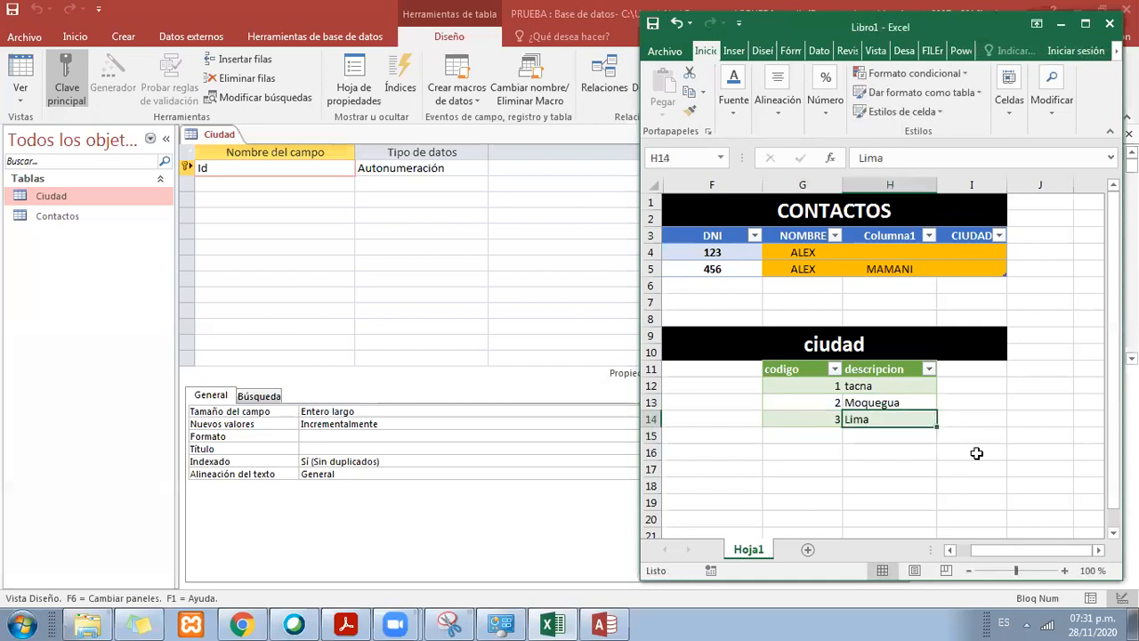
pyautogui.press('Return')
pyautogui.write('4')
pyautogui.press('Tab')
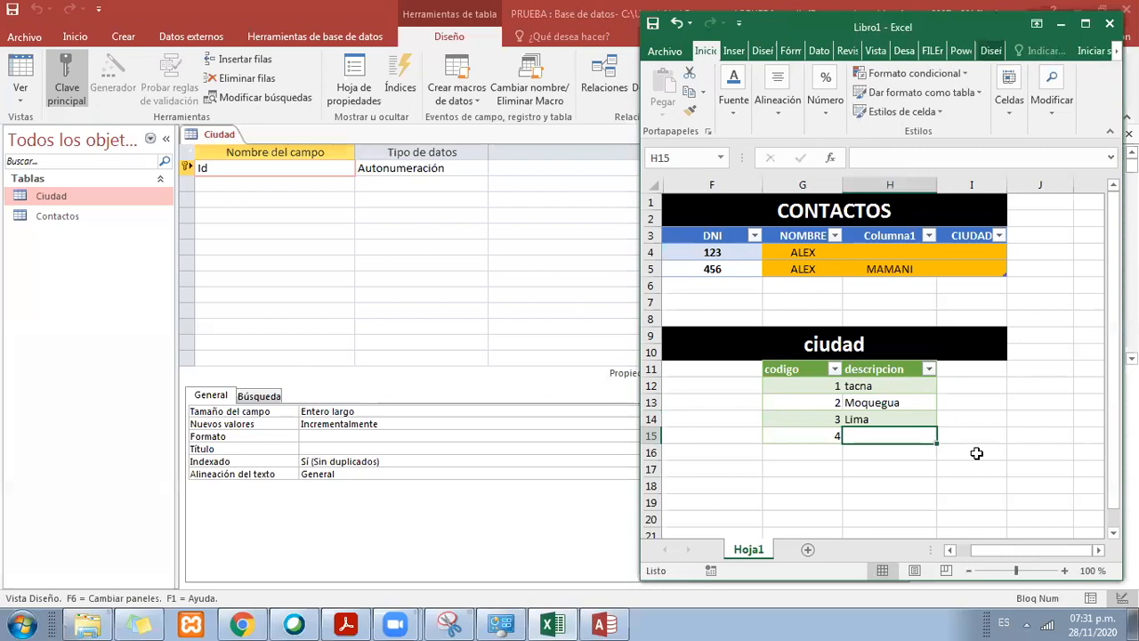
pyautogui.write('A')
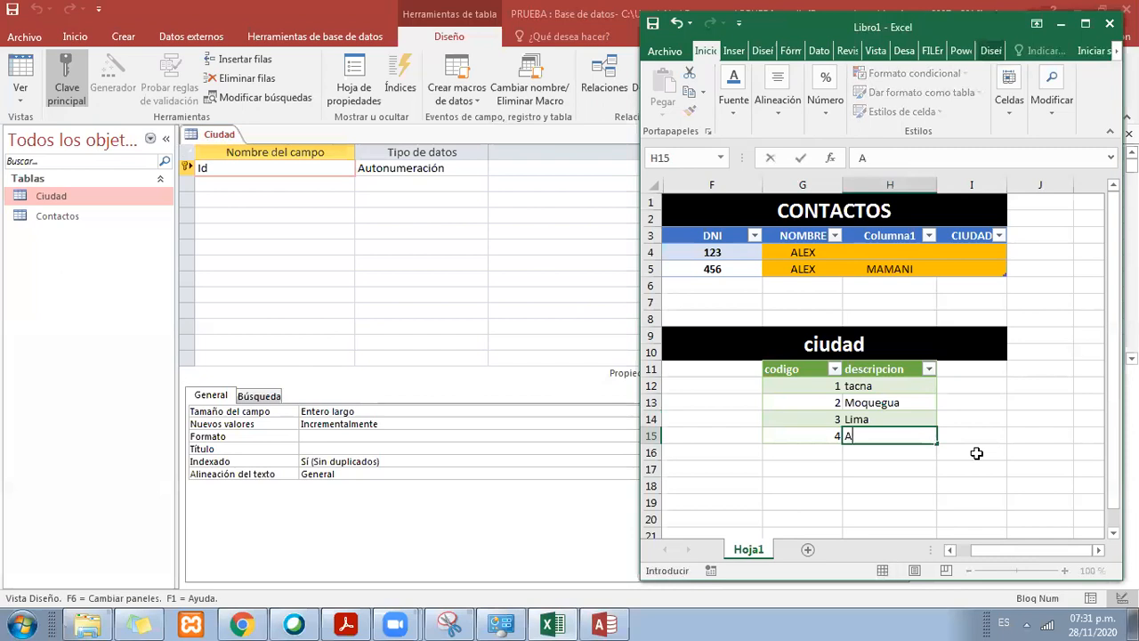
pyautogui.write('requipa')
pyautogui.press('Return')
pyautogui.press('Left')
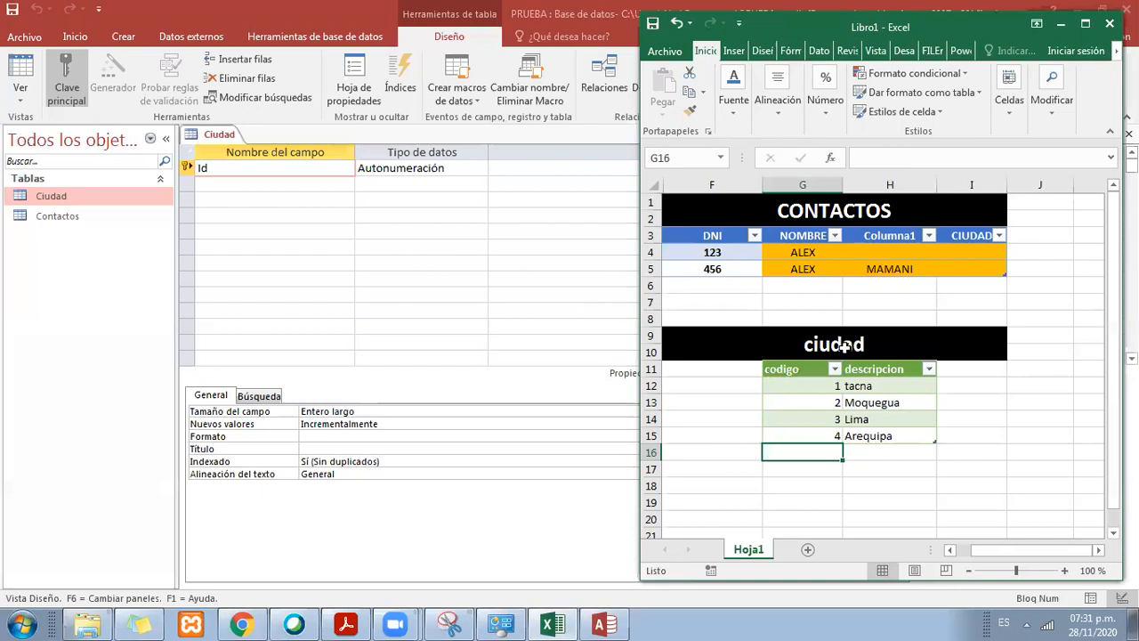
# Step: Center the contents of G12:G18 horizontally in the codigo column of the ciudad table
pyautogui.moveTo(804, 366); pyautogui.dragTo(886, 431)
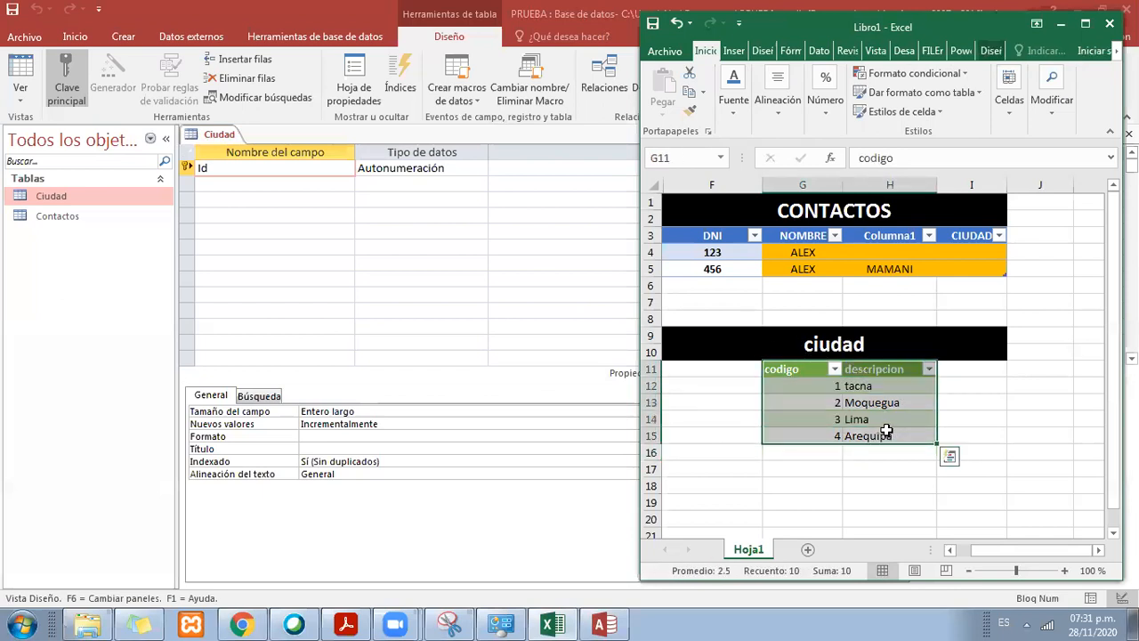
pyautogui.click(610, 86)
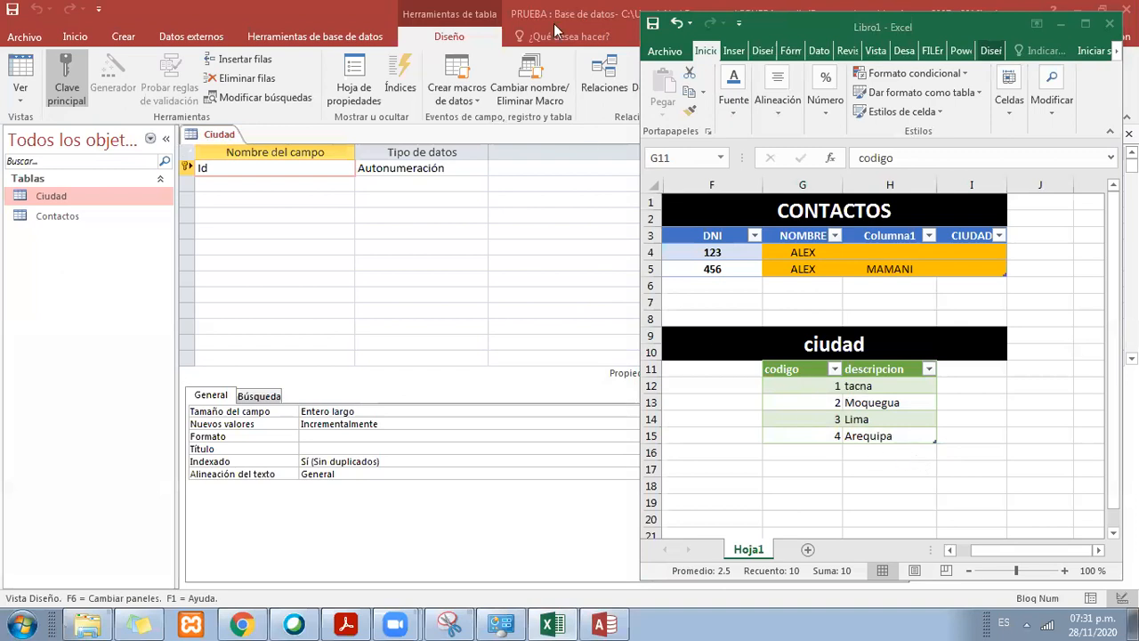
pyautogui.click(853, 401)
pyautogui.moveTo(826, 386); pyautogui.dragTo(821, 445)
pyautogui.moveTo(812, 384); pyautogui.dragTo(812, 478)
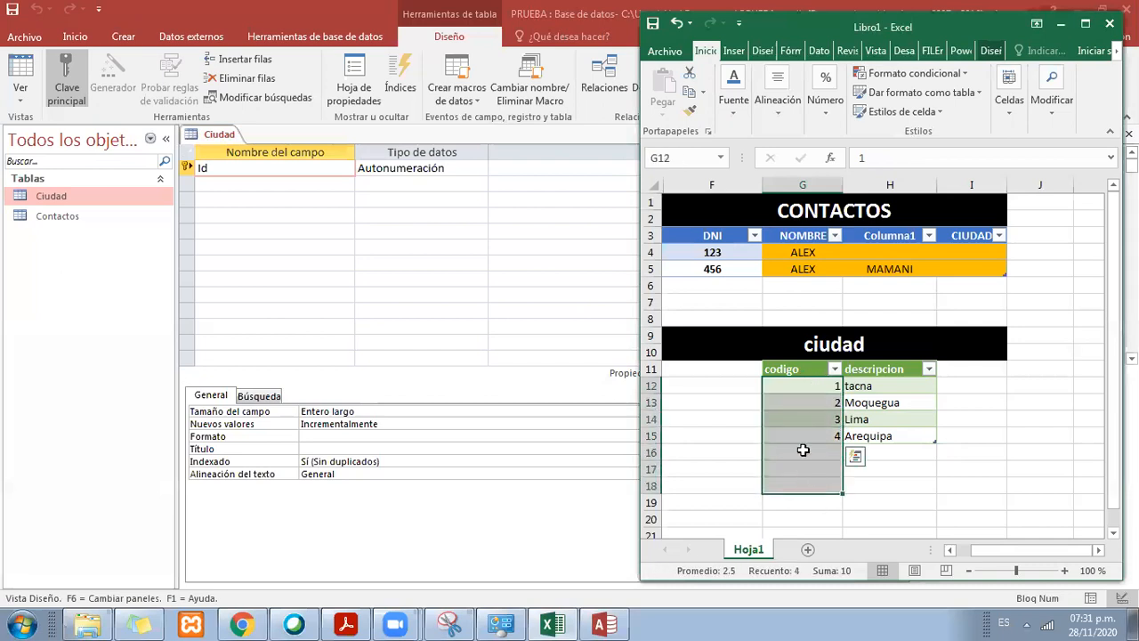
pyautogui.click(684, 28)
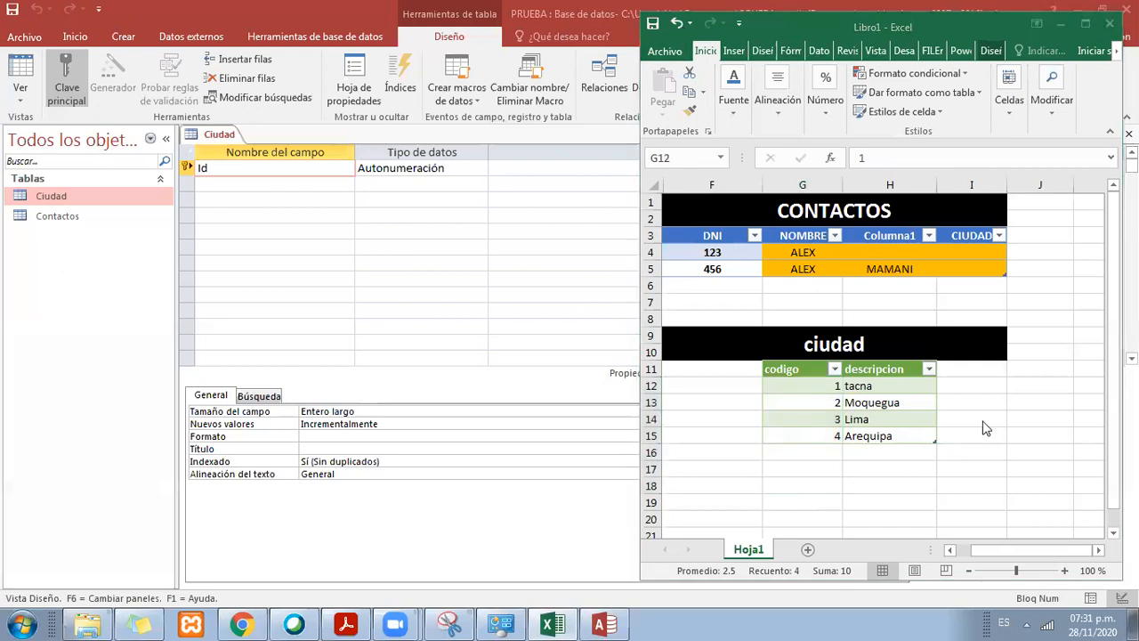
pyautogui.click(772, 115)
pyautogui.click(782, 155)
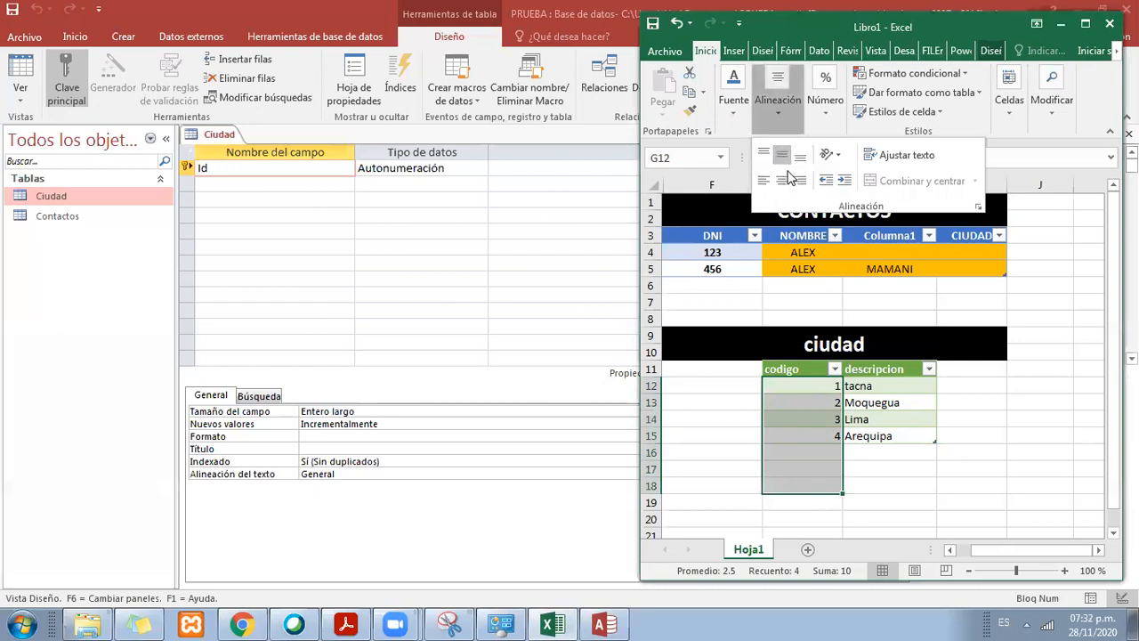
pyautogui.click(796, 388)
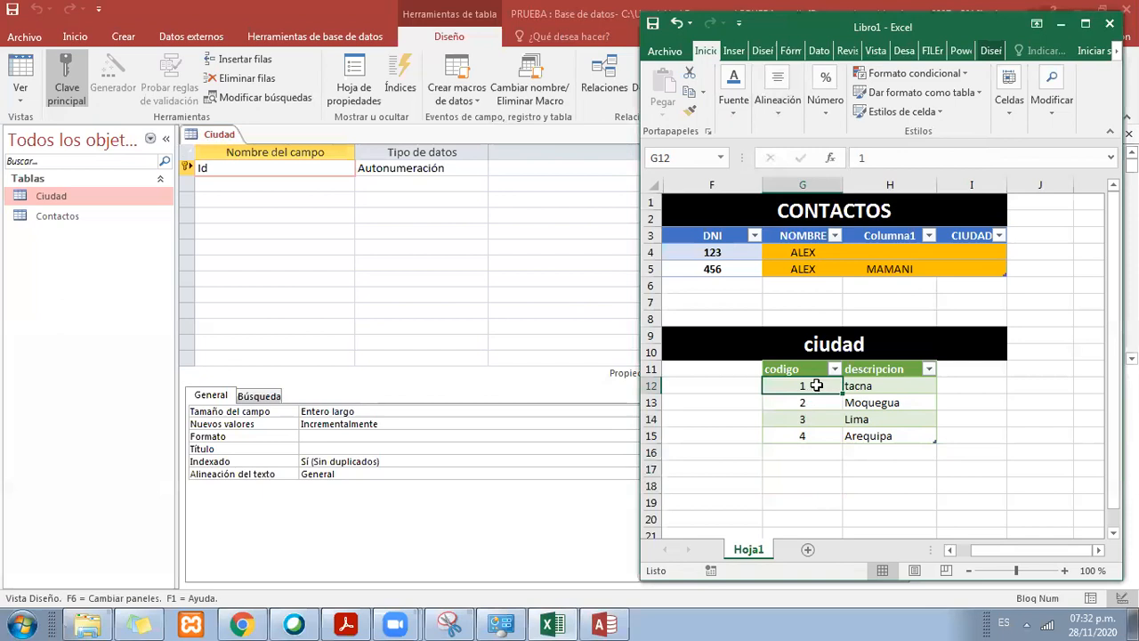
# Step: Compare the DNI entries of the CONTACTOS table with the codes and descriptions of the ciudad table
pyautogui.moveTo(811, 392)
pyautogui.mouseDown()
pyautogui.moveTo(808, 437)
pyautogui.moveTo(801, 381)
pyautogui.moveTo(803, 455)
pyautogui.moveTo(804, 383)
pyautogui.mouseUp()
pyautogui.click(738, 254)
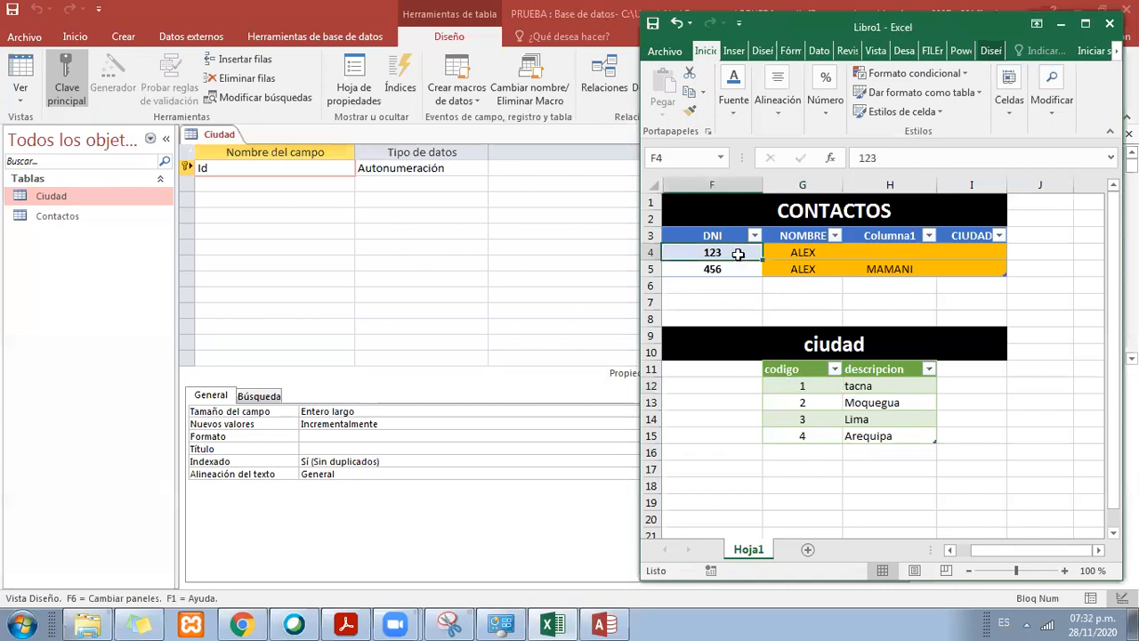
pyautogui.click(738, 268)
pyautogui.click(738, 255)
pyautogui.click(738, 268)
pyautogui.click(738, 255)
pyautogui.moveTo(806, 367); pyautogui.dragTo(906, 431)
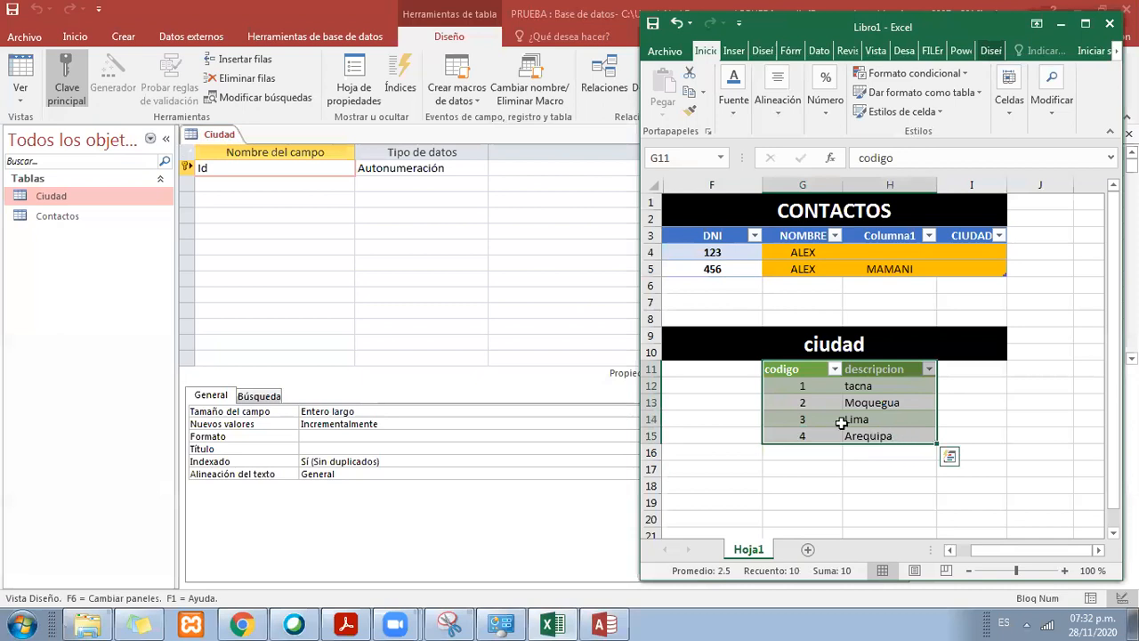
pyautogui.moveTo(795, 381)
pyautogui.mouseDown()
pyautogui.moveTo(798, 435)
pyautogui.moveTo(808, 387)
pyautogui.mouseUp()
pyautogui.click(850, 388)
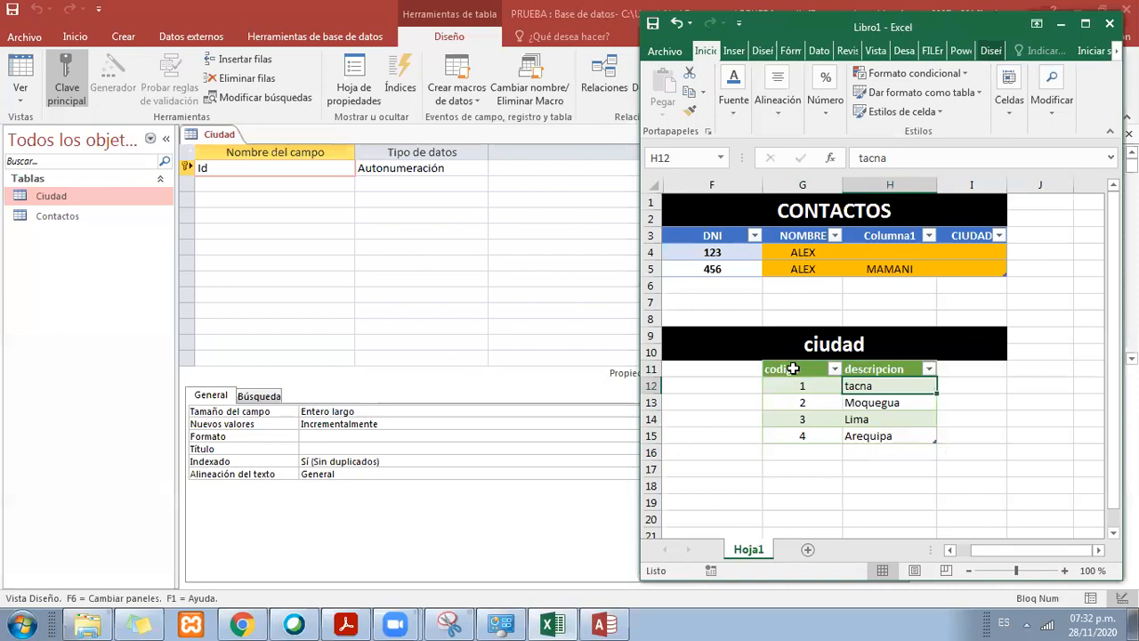
# Step: Switch to Access and rename the Id field of the Ciudad table to codigo
pyautogui.click(248, 168)
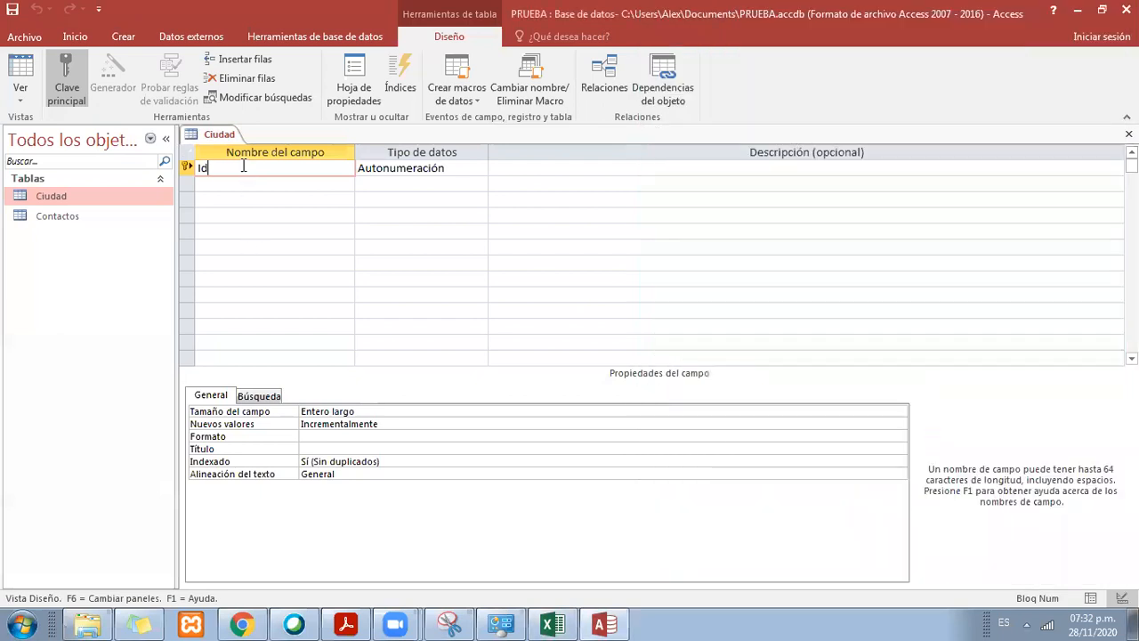
pyautogui.click(192, 164)
pyautogui.write('Codigo')
pyautogui.press('BackSpace')
pyautogui.press('BackSpace')
pyautogui.press('BackSpace')
pyautogui.write('odig')
pyautogui.press('Down')
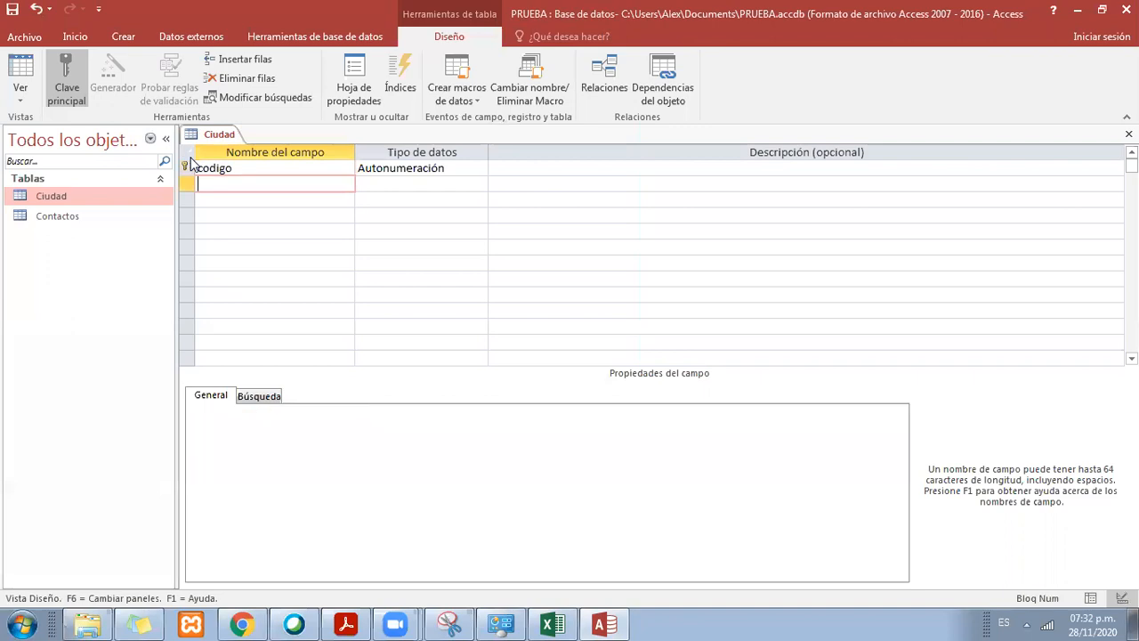
# Step: Add a descripcion field with data type Texto corto below codigo in the Ciudad table
pyautogui.write('dewcripcion')
pyautogui.press('Tab')
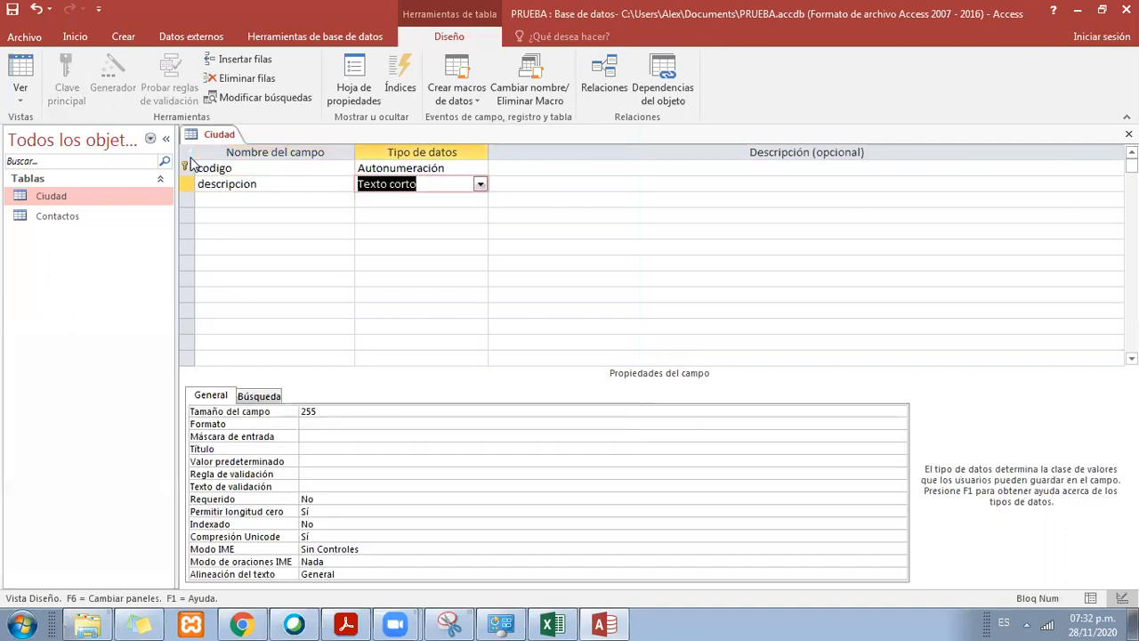
pyautogui.click(285, 172)
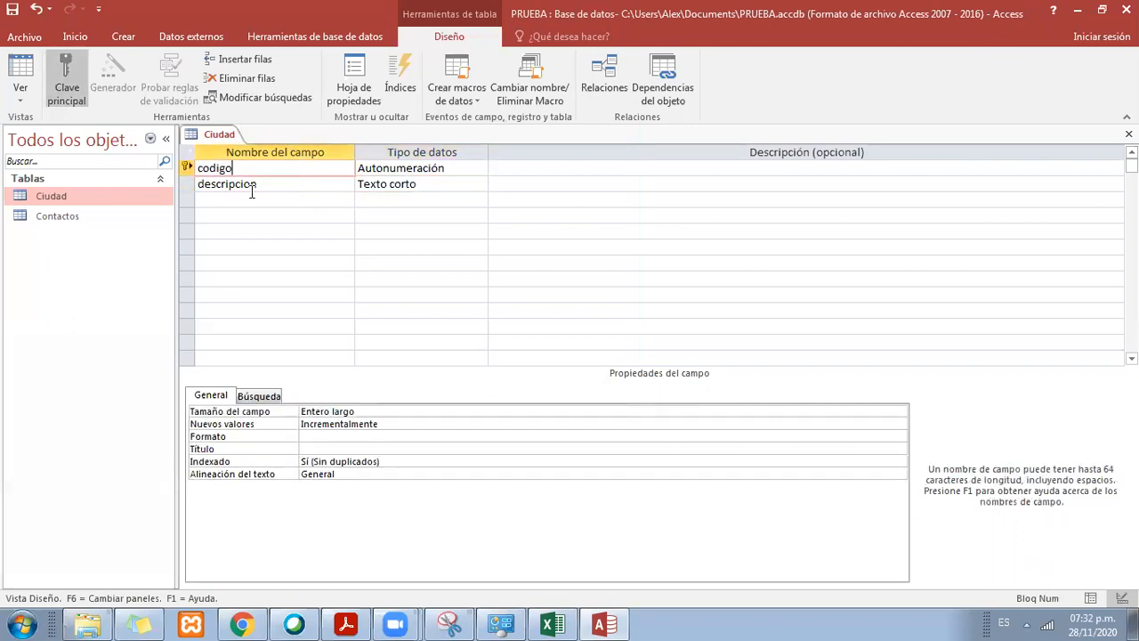
pyautogui.click(250, 184)
pyautogui.click(480, 184)
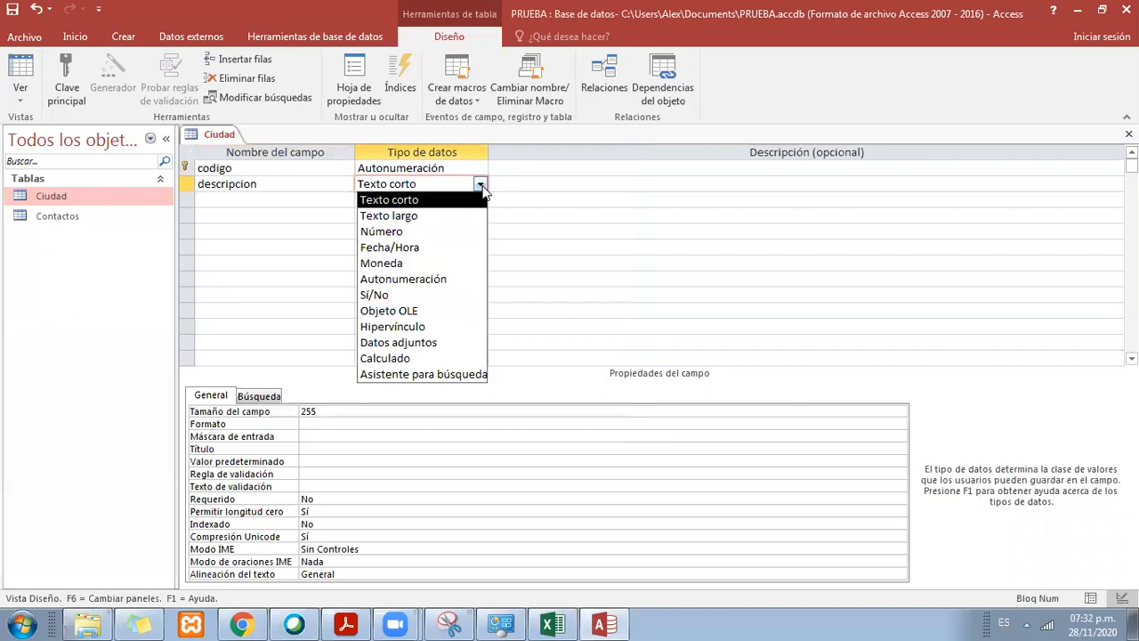
pyautogui.click(433, 200)
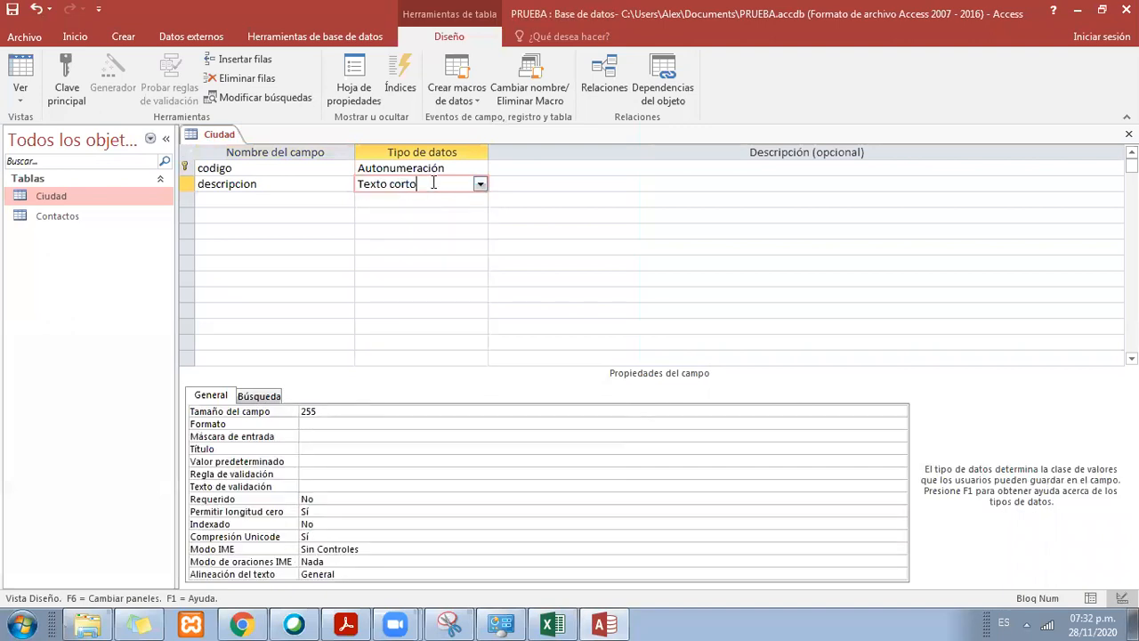
# Step: Choose Autonumeración as the data type of the codigo field
pyautogui.click(267, 168)
pyautogui.click(422, 168)
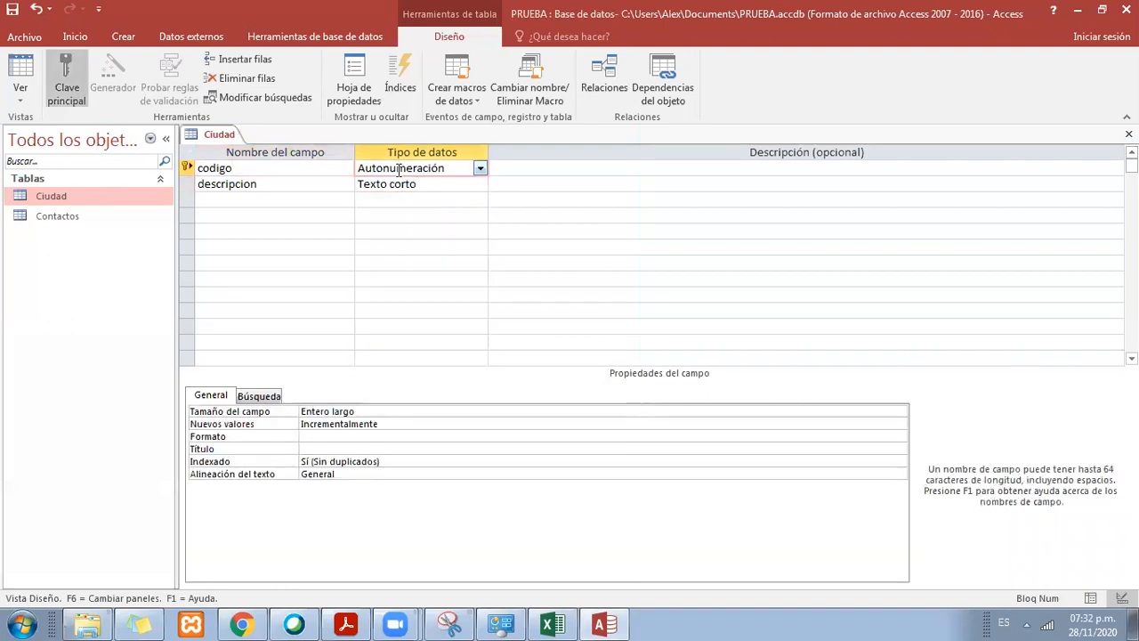
pyautogui.click(481, 172)
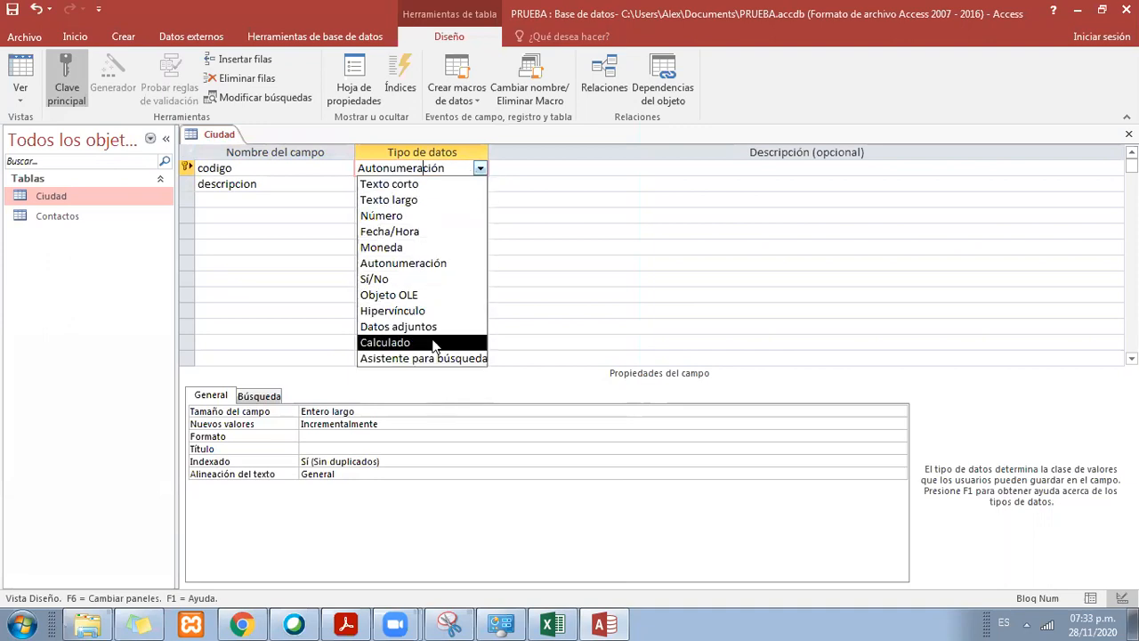
pyautogui.click(442, 264)
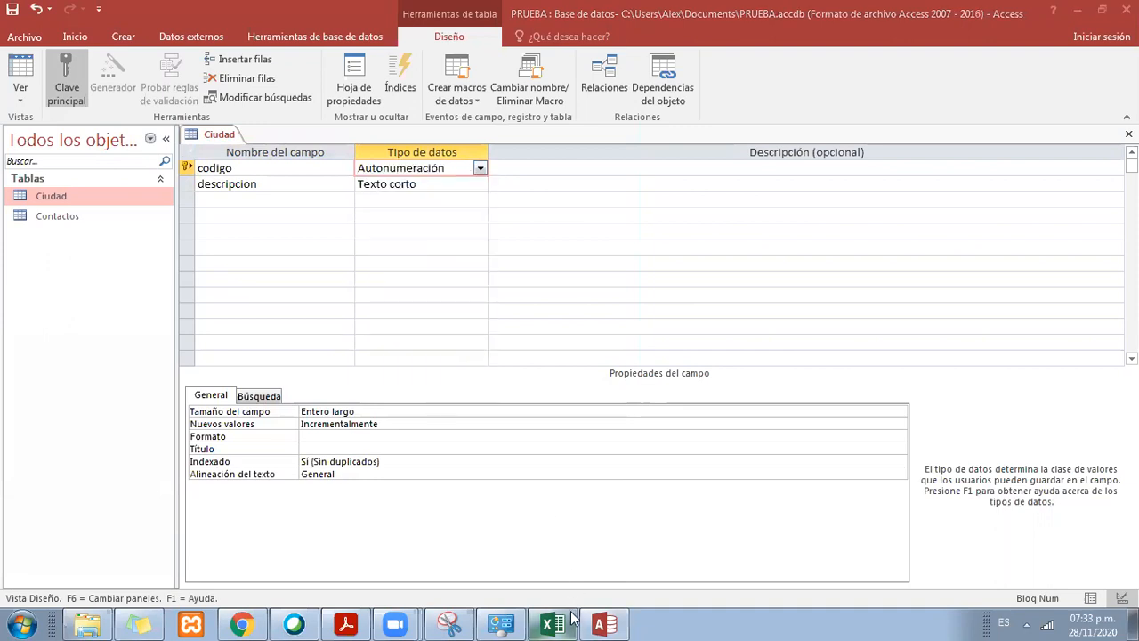
# Step: Switch to Excel and examine the sequence of codes in the ciudad table's codigo column
pyautogui.click(552, 624)
pyautogui.moveTo(812, 380); pyautogui.dragTo(812, 438)
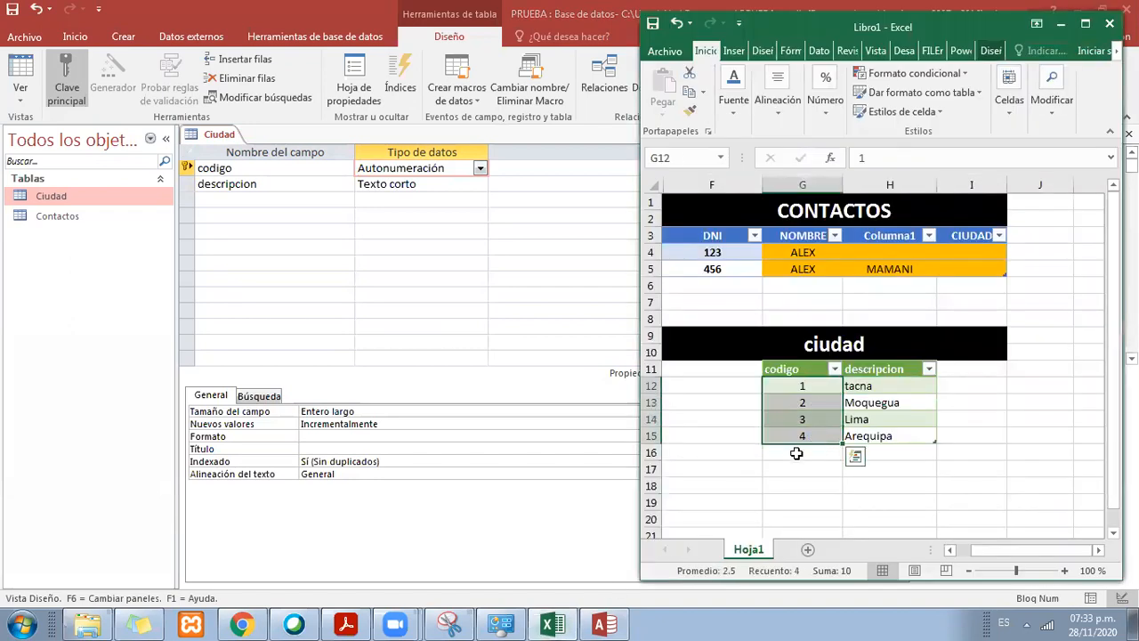
pyautogui.click(819, 386)
pyautogui.click(811, 402)
pyautogui.click(810, 419)
pyautogui.click(810, 433)
pyautogui.click(809, 419)
pyautogui.click(805, 403)
pyautogui.click(807, 386)
pyautogui.click(809, 402)
pyautogui.click(808, 436)
# Step: Switch to Access, then save and close the Ciudad table's design
pyautogui.click(488, 514)
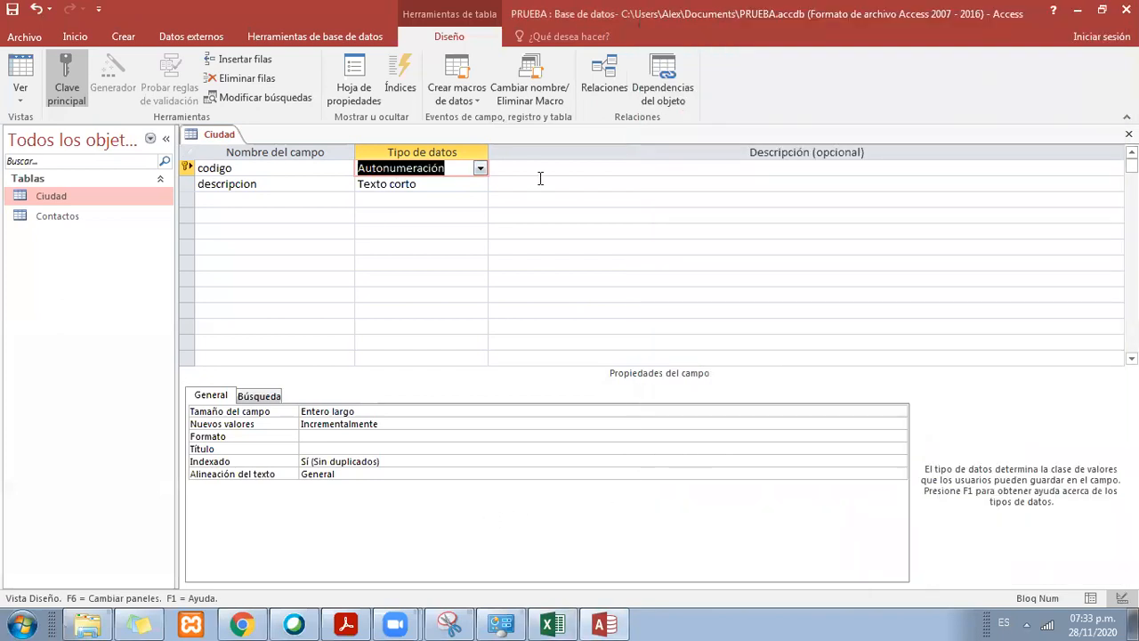
pyautogui.rightClick(232, 130)
pyautogui.rightClick(216, 130)
pyautogui.click(257, 134)
pyautogui.rightClick(209, 133)
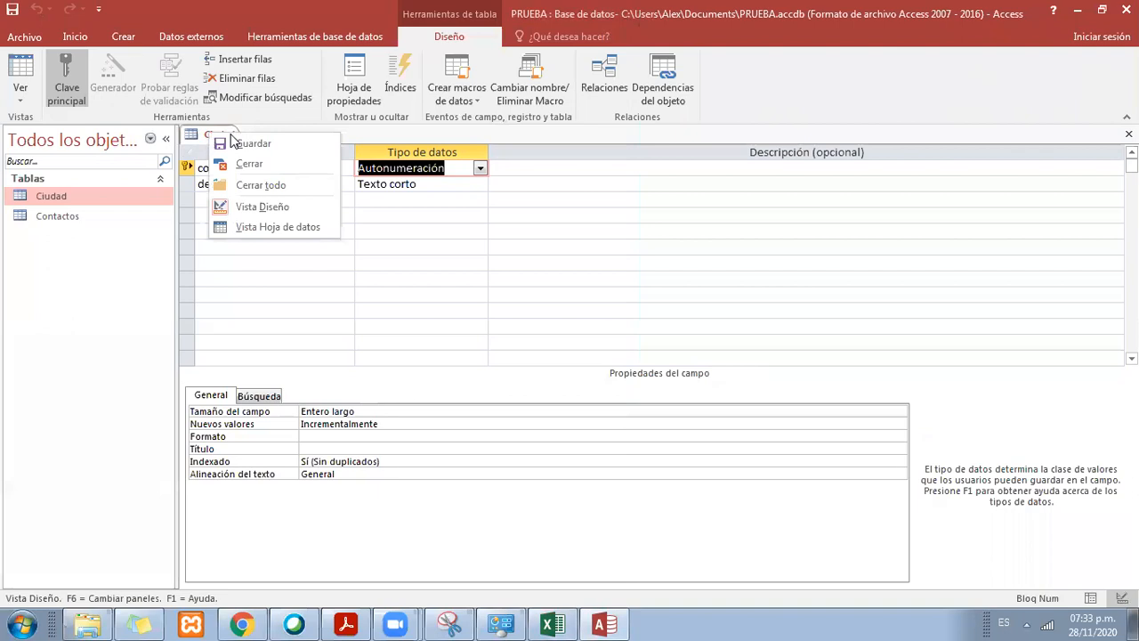
pyautogui.click(292, 168)
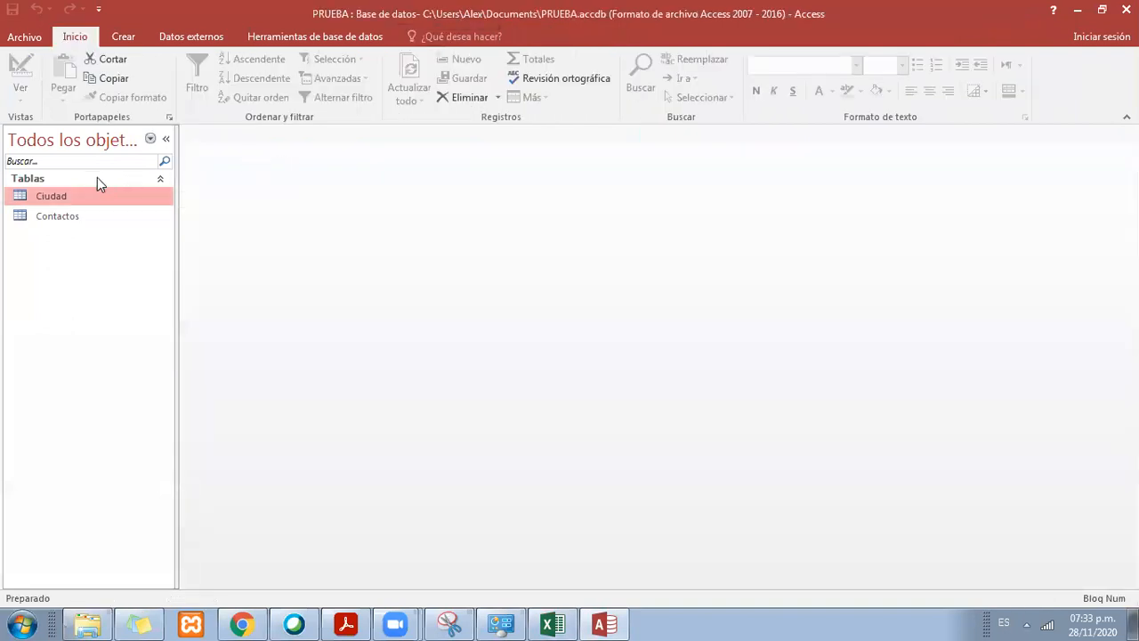
# Step: Reopen the Ciudad table in Design view and check the codigo field's data type
pyautogui.rightClick(63, 195)
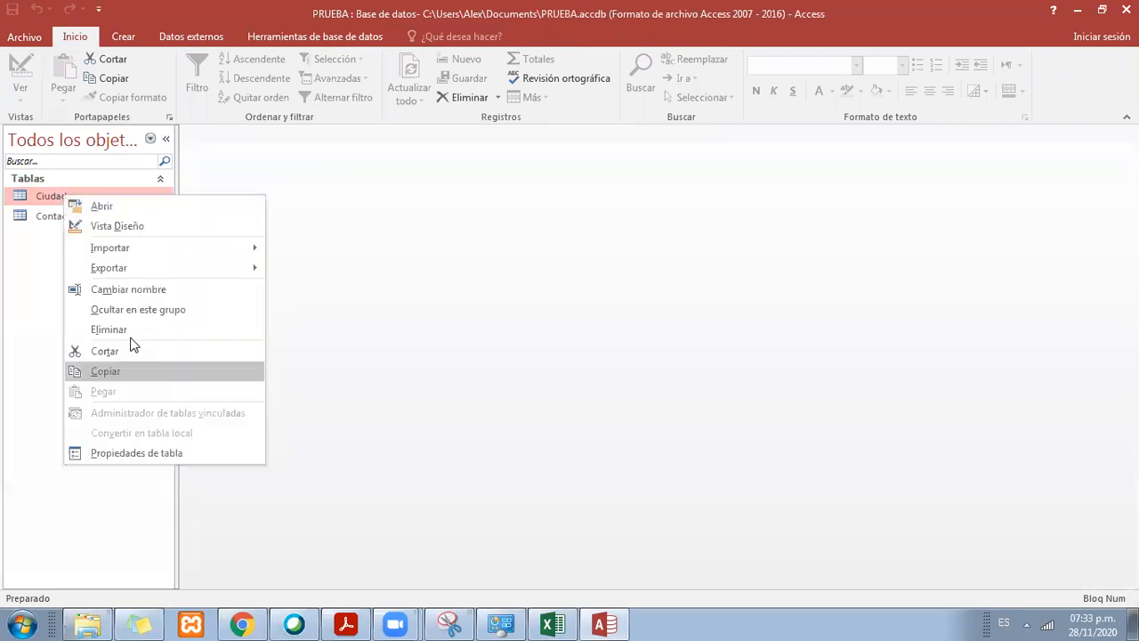
pyautogui.click(137, 226)
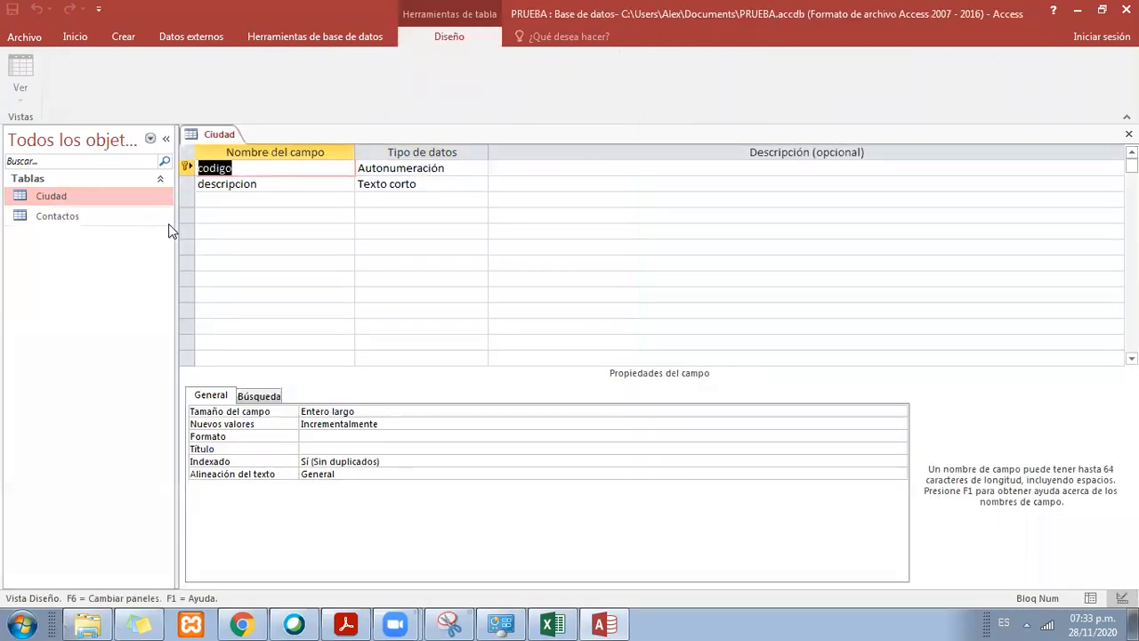
pyautogui.click(318, 172)
pyautogui.click(398, 168)
pyautogui.doubleClick(457, 165)
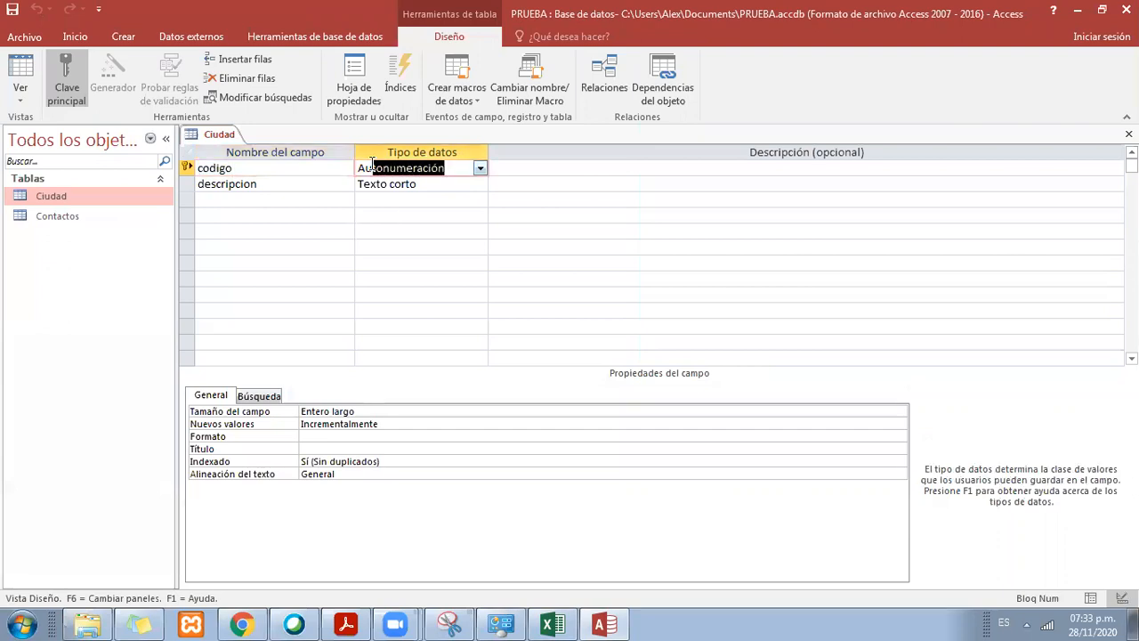
# Step: Switch to Excel and examine how each codigo value pairs with its descripcion in the ciudad table
pyautogui.click(552, 625)
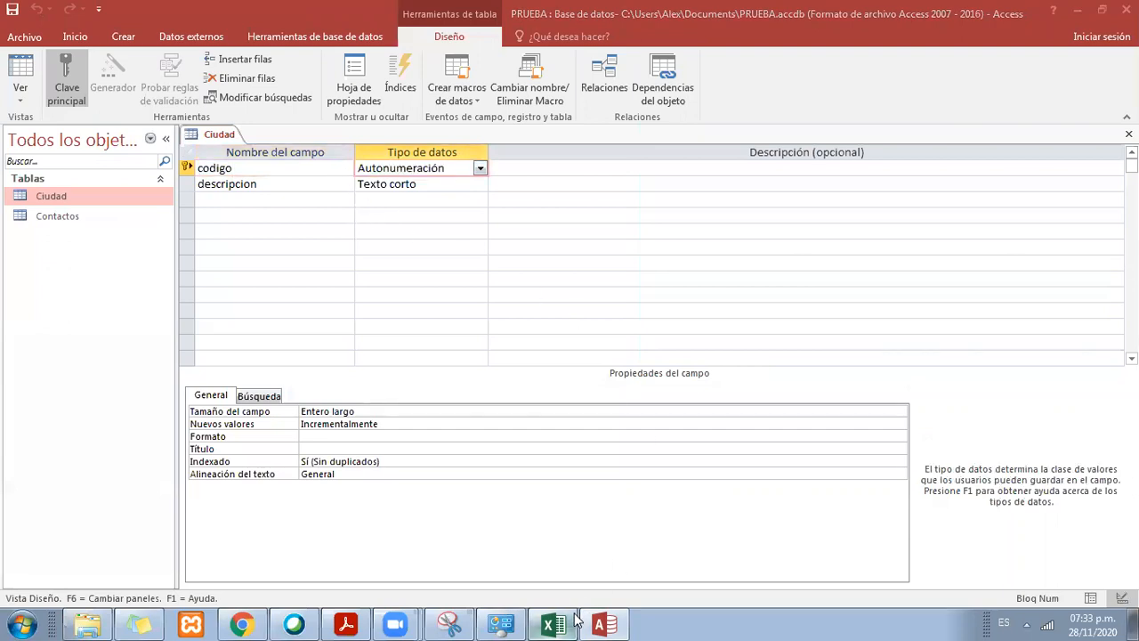
pyautogui.click(802, 385)
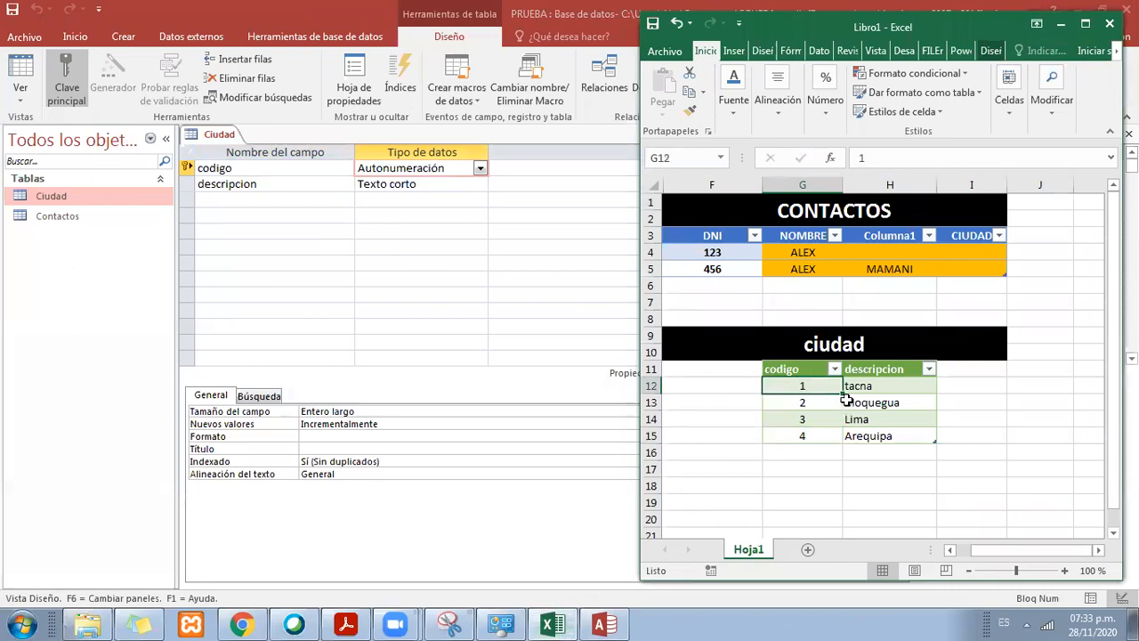
pyautogui.moveTo(829, 388); pyautogui.dragTo(825, 508)
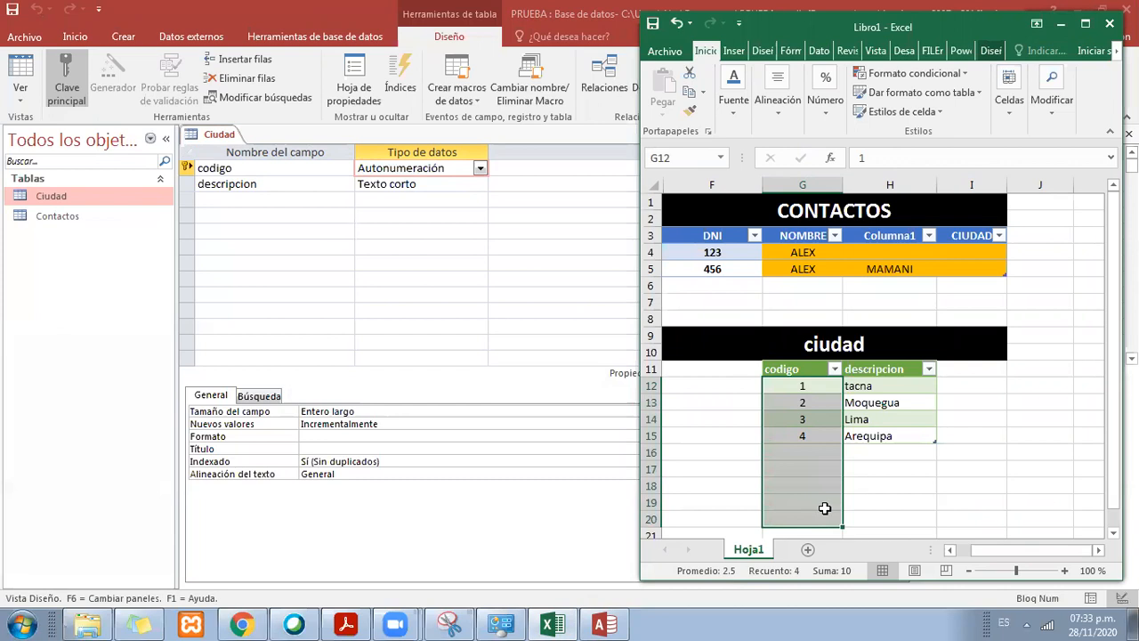
pyautogui.moveTo(895, 383); pyautogui.dragTo(894, 503)
pyautogui.moveTo(821, 382); pyautogui.dragTo(828, 500)
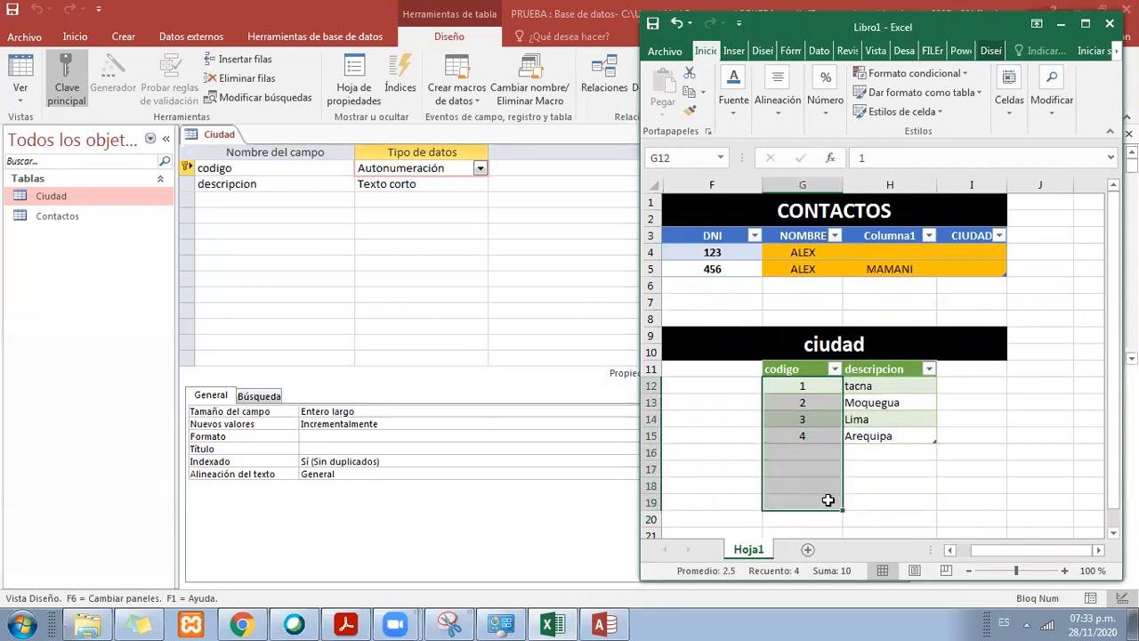
pyautogui.click(819, 434)
pyautogui.click(818, 387)
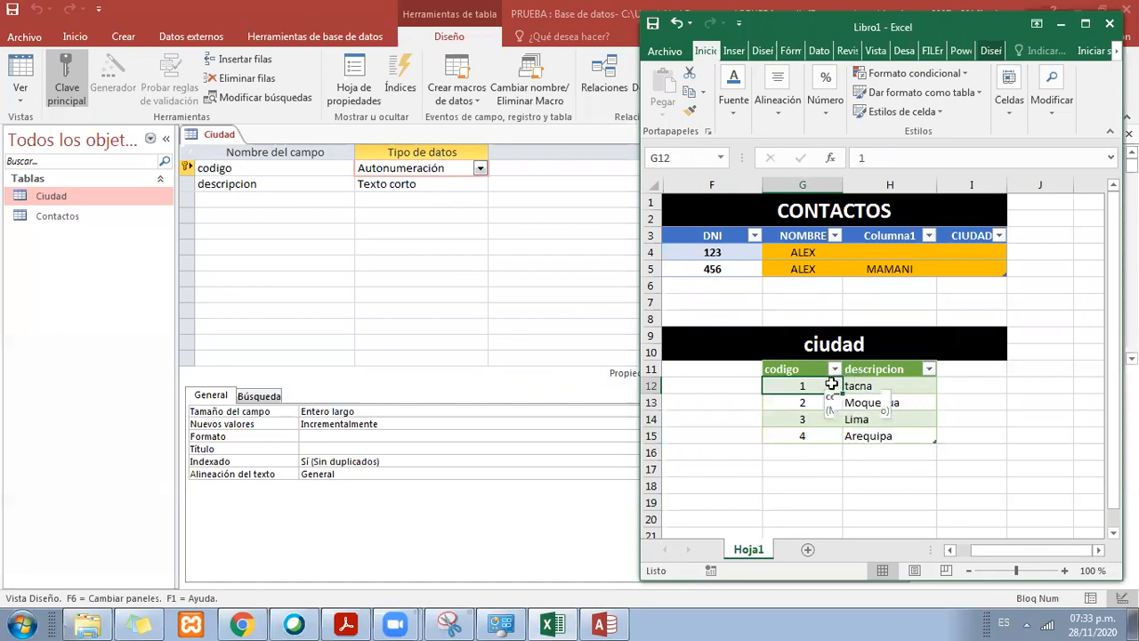
pyautogui.click(914, 403)
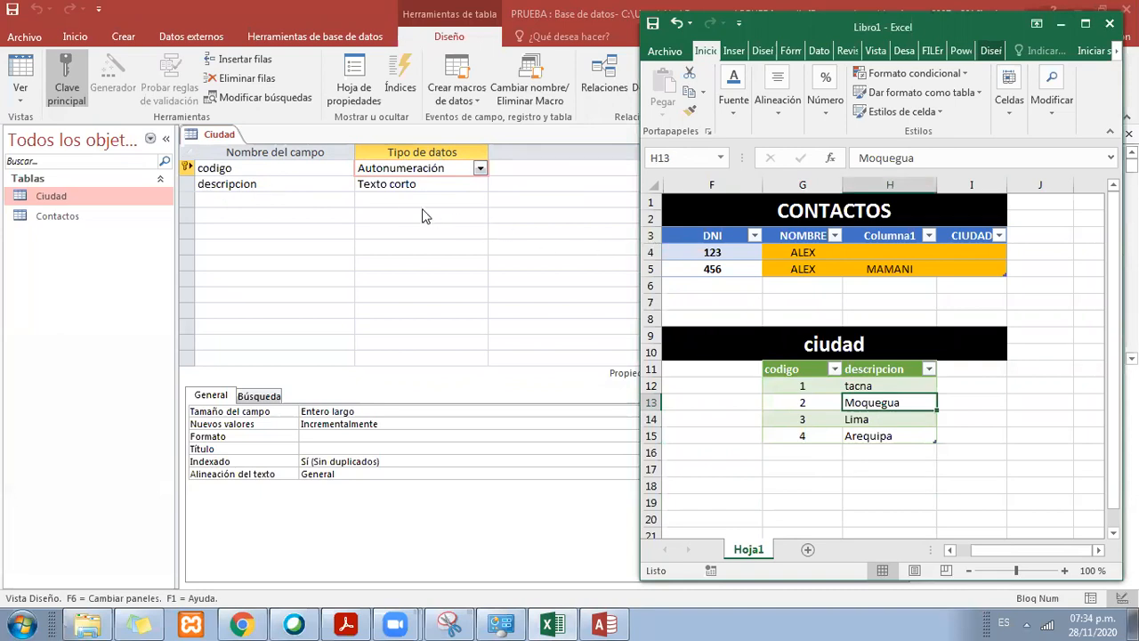
# Step: Switch to Access, save and close the Ciudad table's design, and reopen the table as a datasheet
pyautogui.rightClick(211, 135)
pyautogui.click(241, 142)
pyautogui.rightClick(213, 134)
pyautogui.click(247, 162)
pyautogui.doubleClick(62, 198)
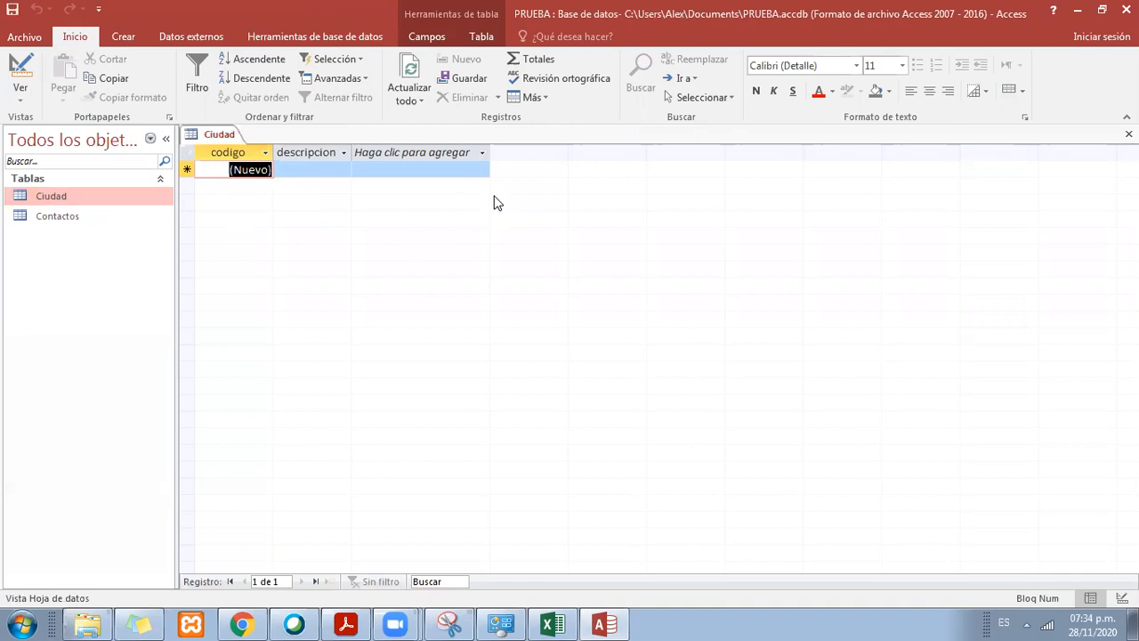
# Step: Try to enter 1 manually in the codigo field of the new Ciudad record
pyautogui.press('1')
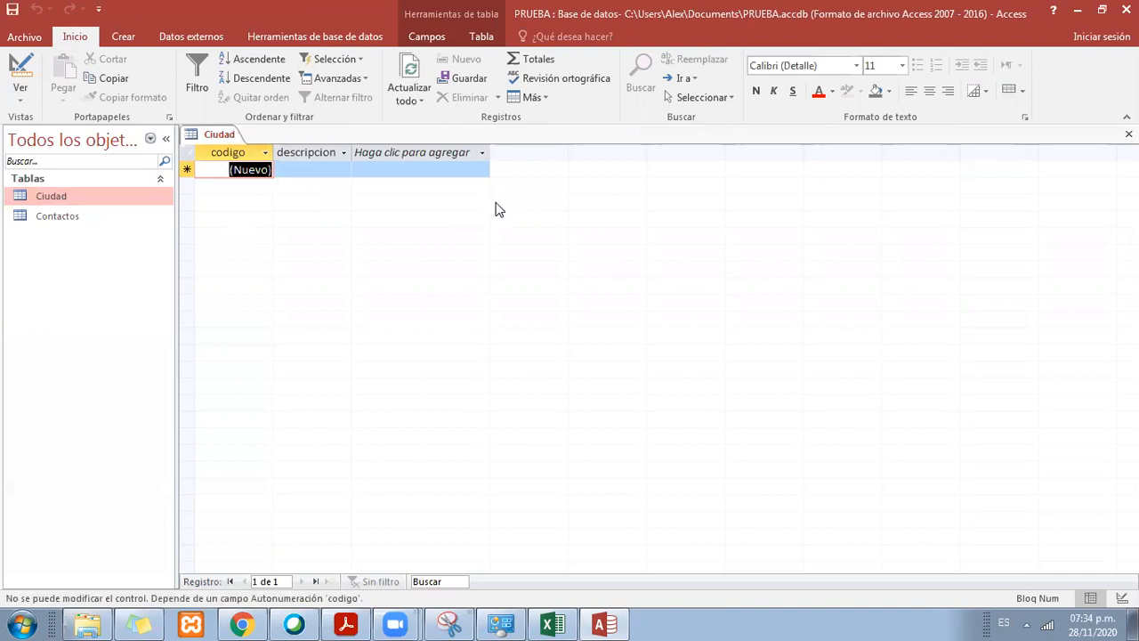
pyautogui.press('1')
pyautogui.press('1')
pyautogui.press('1')
# Step: Enter Tacna as the descripcion of the first Ciudad record
pyautogui.click(337, 169)
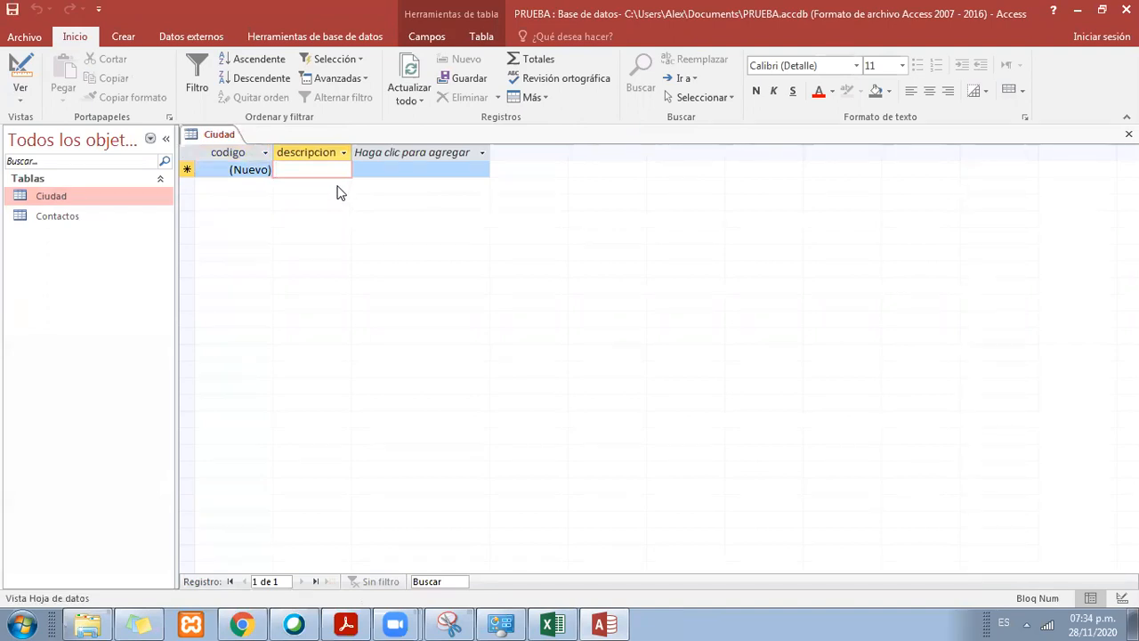
pyautogui.write('Tacna')
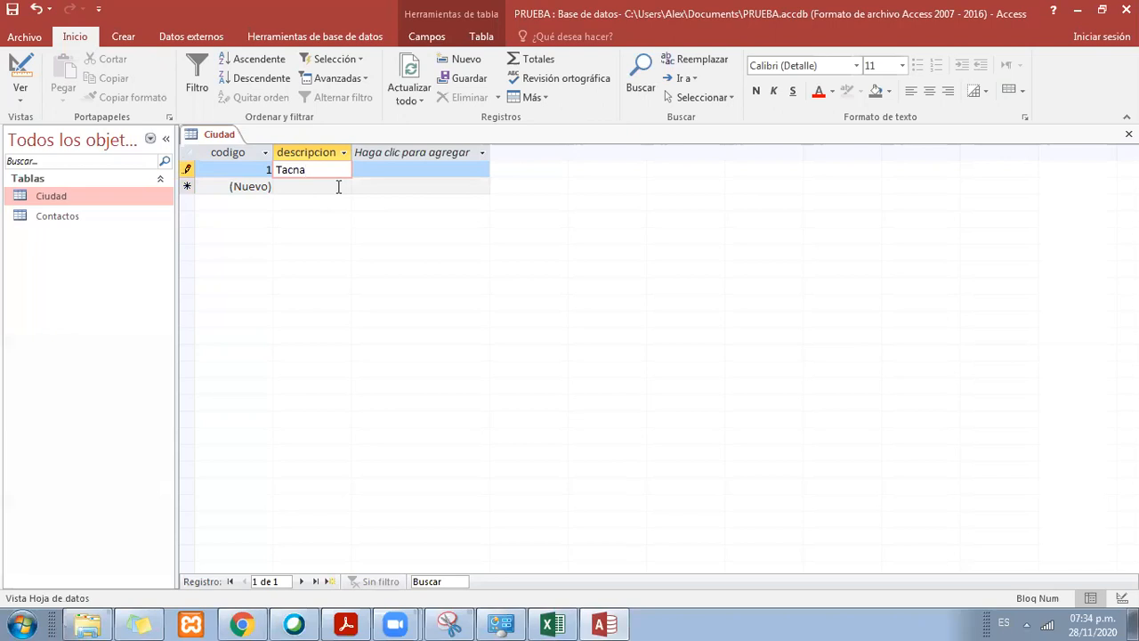
pyautogui.press('Return')
pyautogui.press('Return')
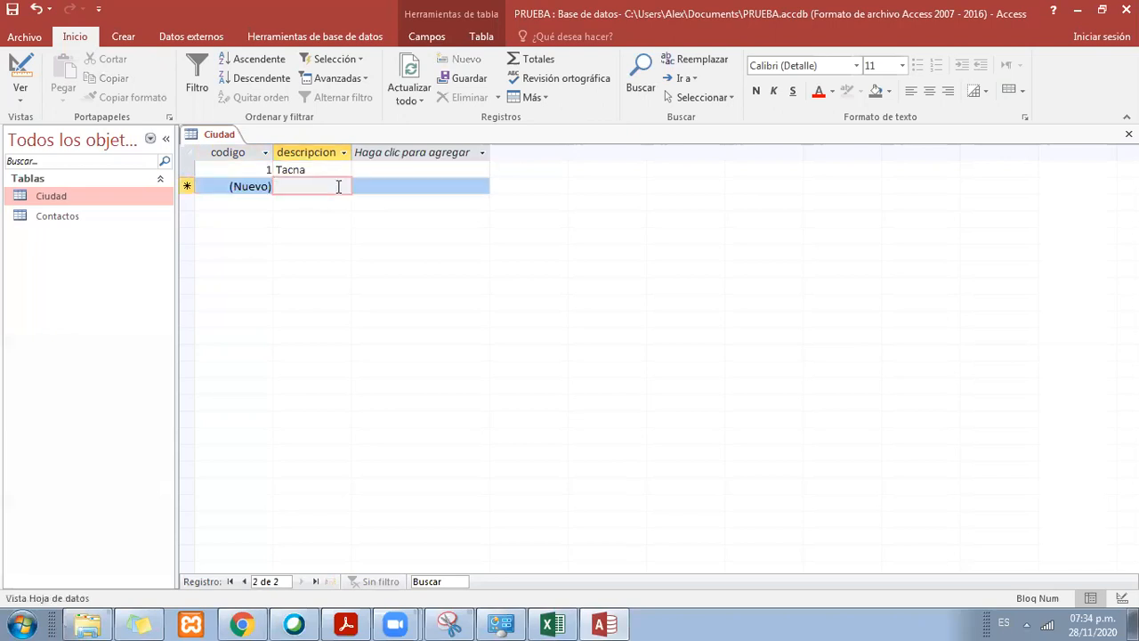
# Step: Add a second Ciudad record with the descripcion Moquegua
pyautogui.write('Moqeugua')
pyautogui.press('BackSpace')
pyautogui.press('BackSpace')
pyautogui.press('BackSpace')
pyautogui.press('BackSpace')
pyautogui.press('BackSpace')
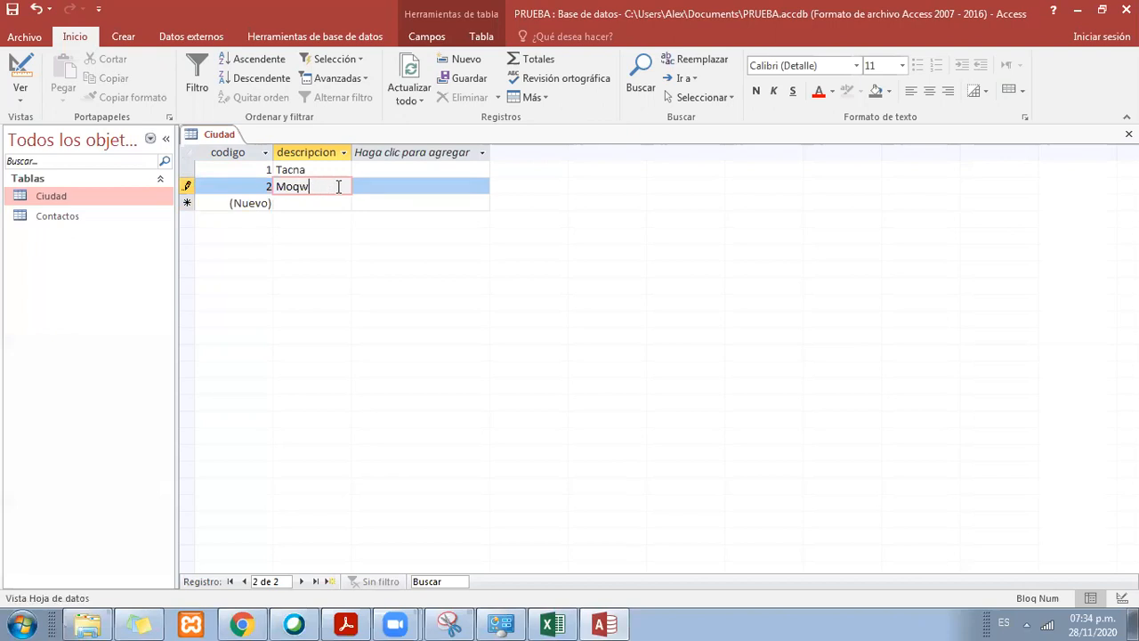
pyautogui.write('uegua')
pyautogui.press('Return')
pyautogui.press('Return')
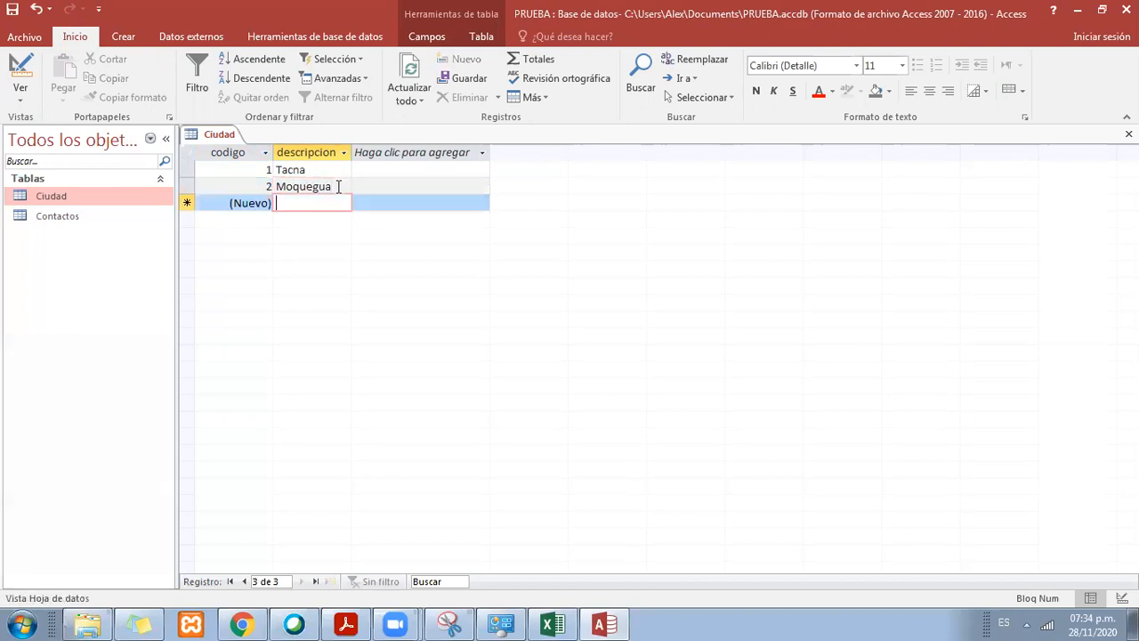
# Step: Add a third Ciudad record with the descripcion Arequipa
pyautogui.write('Areui')
pyautogui.press('BackSpace')
pyautogui.press('BackSpace')
pyautogui.write('equipa')
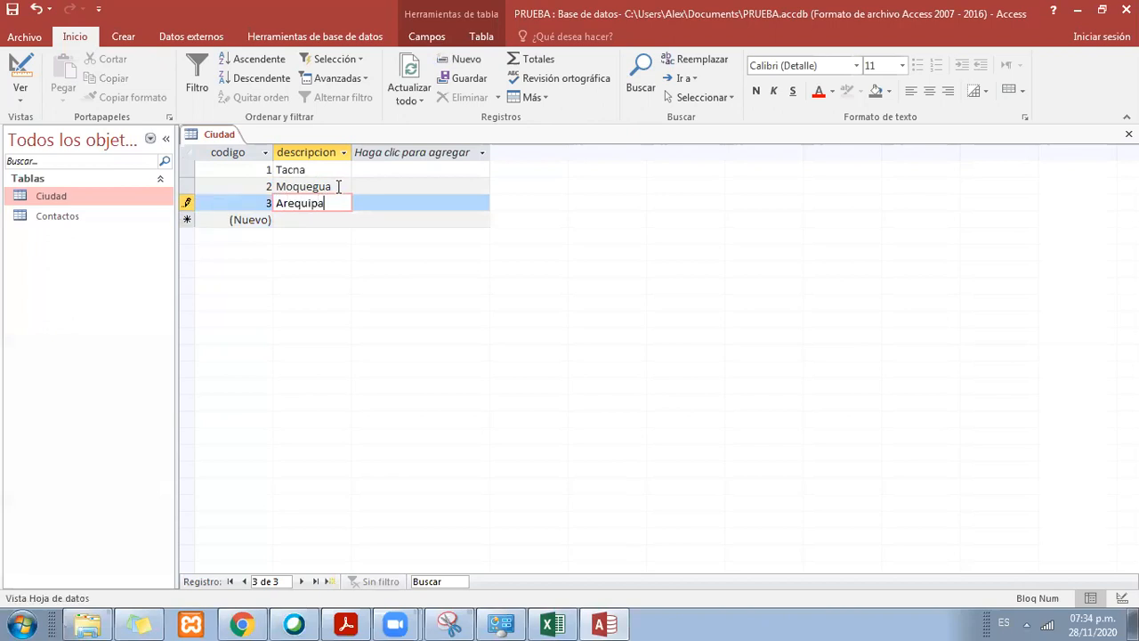
pyautogui.press('Return')
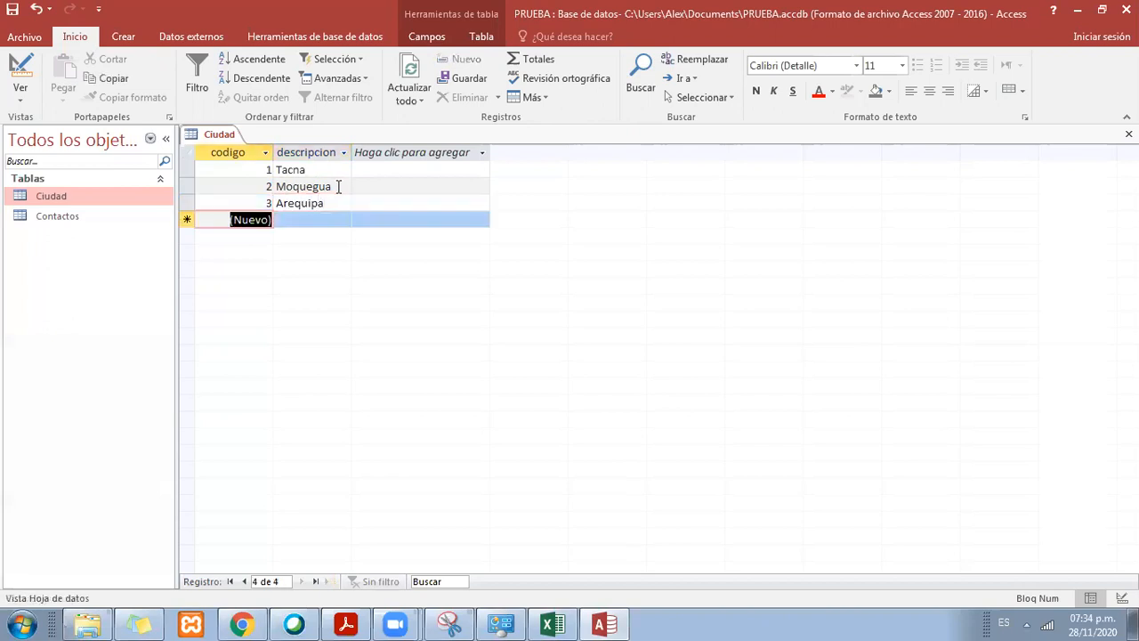
# Step: Examine the automatically assigned codigo value of each Ciudad record and the codigo cell of the blank new record
pyautogui.click(270, 170)
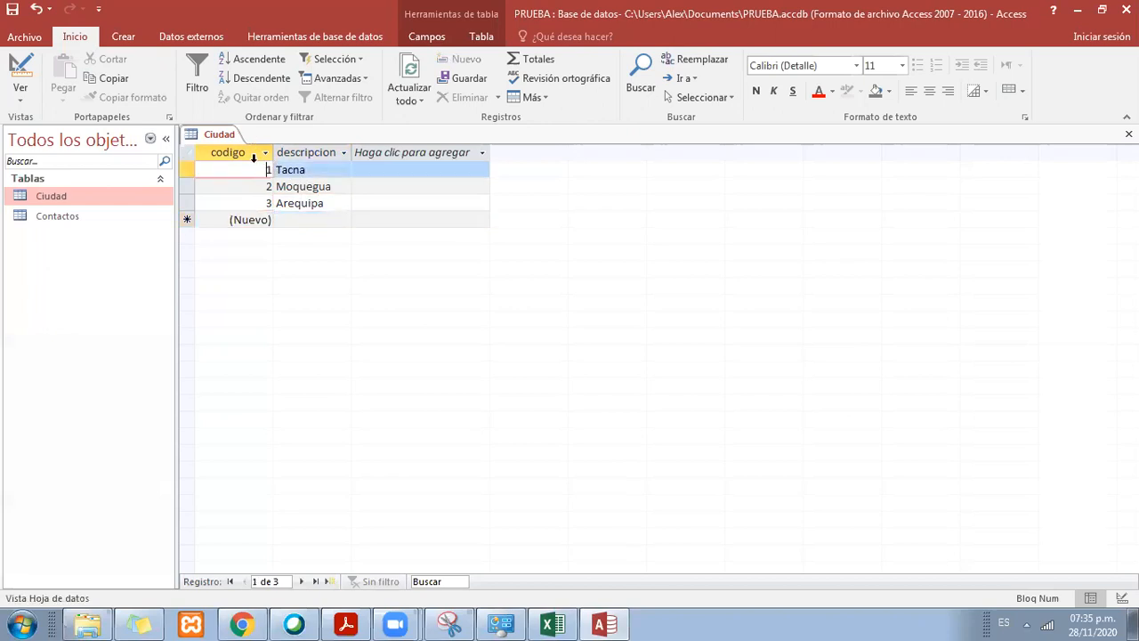
pyautogui.click(267, 186)
pyautogui.click(265, 202)
pyautogui.click(262, 219)
pyautogui.click(260, 171)
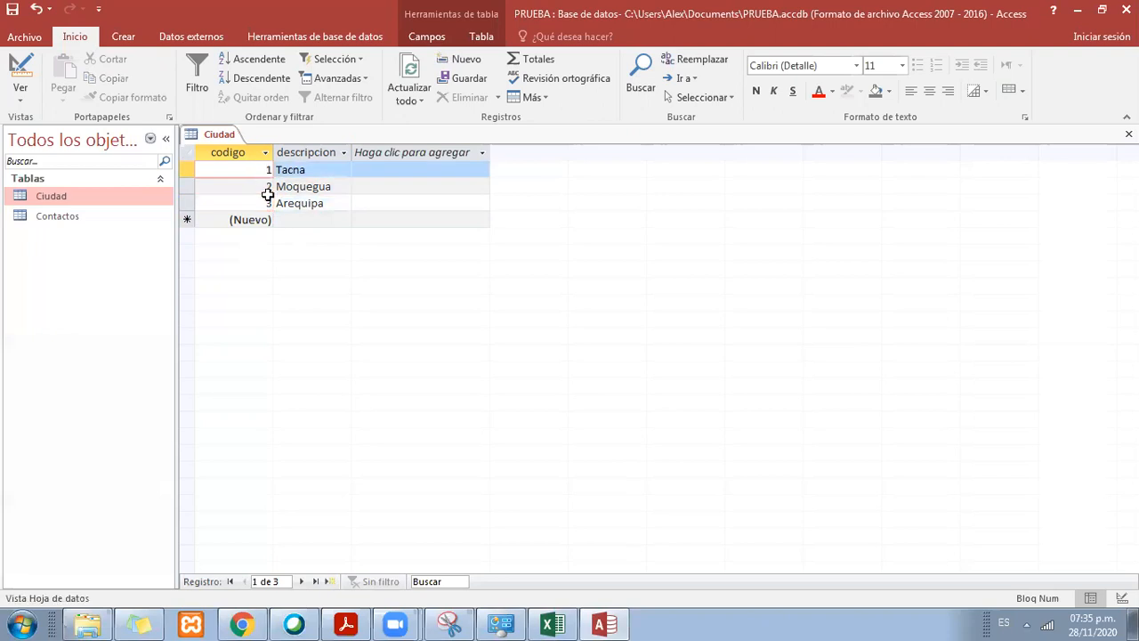
pyautogui.click(322, 203)
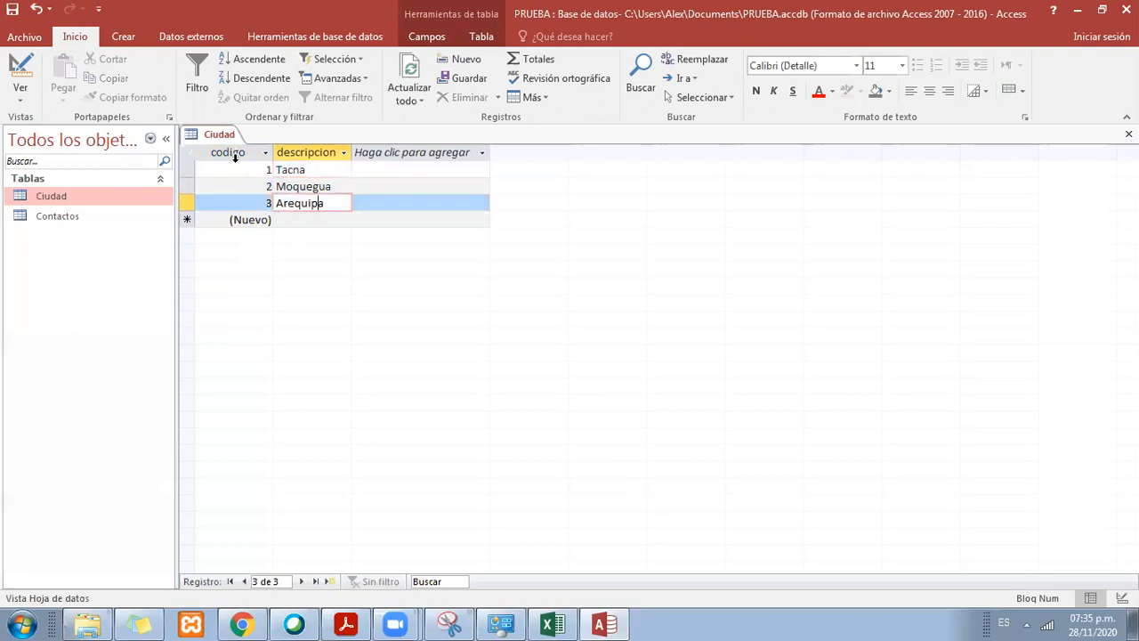
pyautogui.click(251, 221)
pyautogui.click(254, 214)
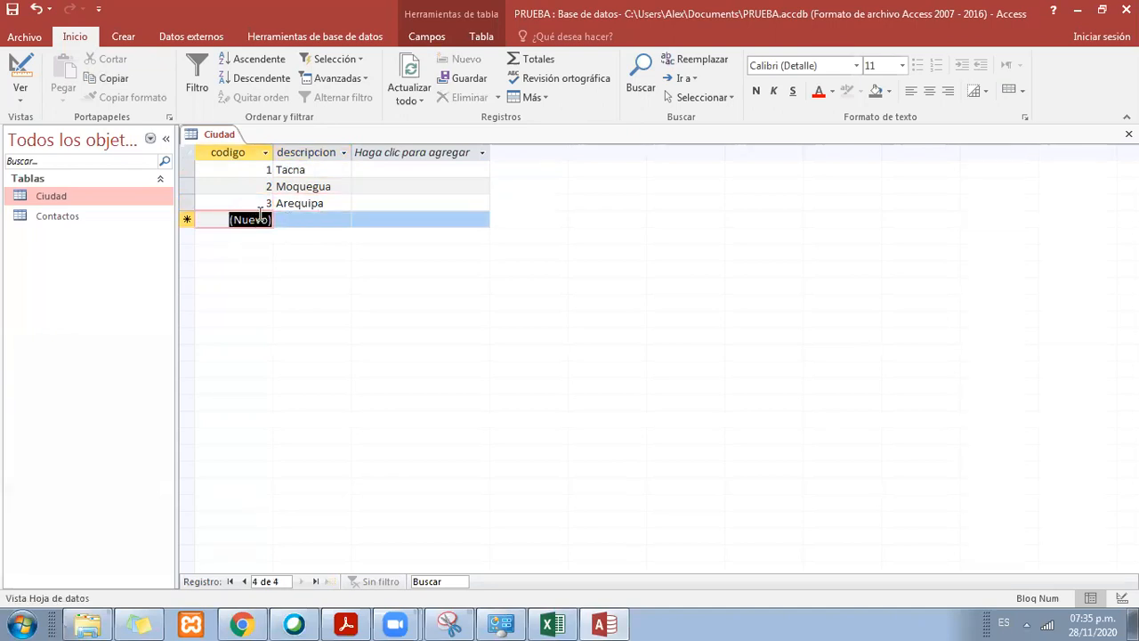
# Step: Add a fourth Ciudad record with the descripcion Puno
pyautogui.click(315, 222)
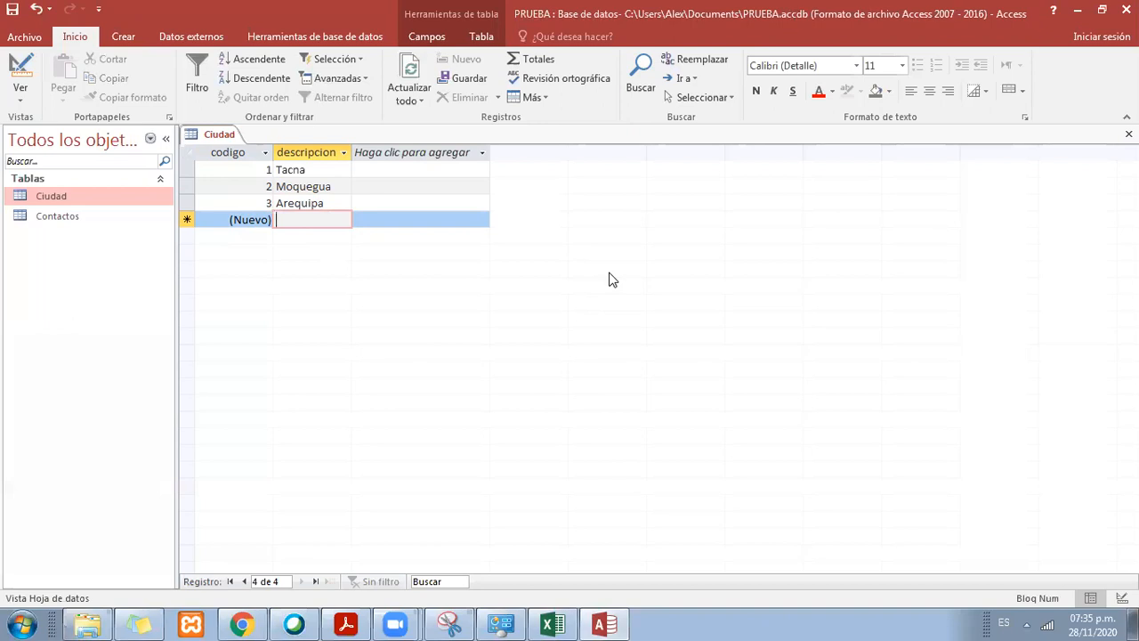
pyautogui.write('pi')
pyautogui.press('BackSpace')
pyautogui.write('un')
pyautogui.press('BackSpace')
pyautogui.press('BackSpace')
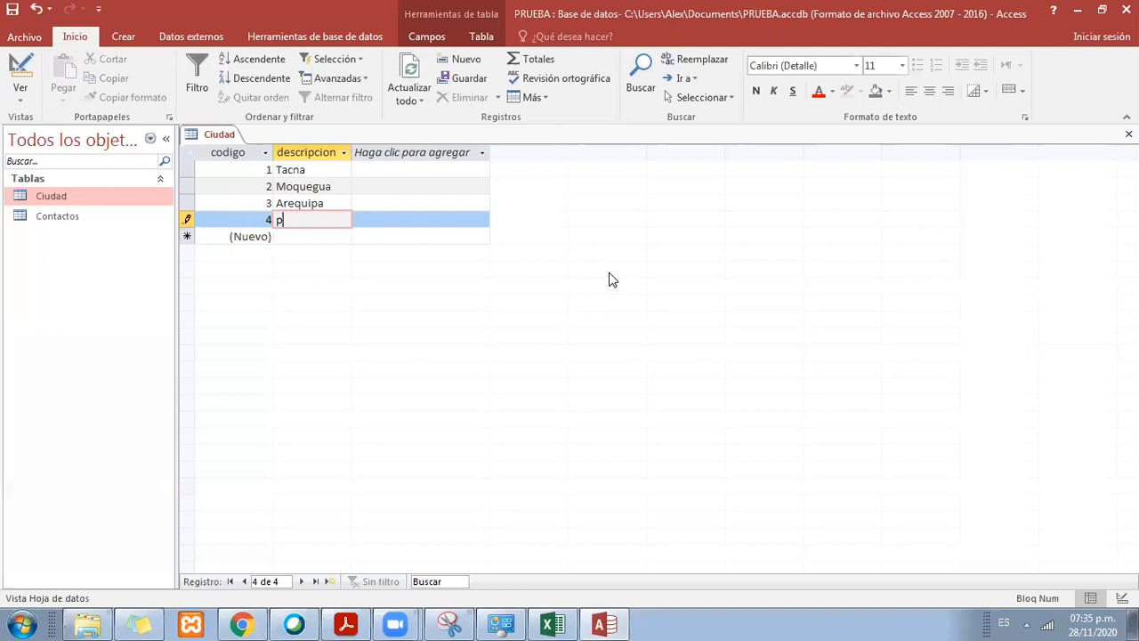
pyautogui.write('Puno')
pyautogui.press('Return')
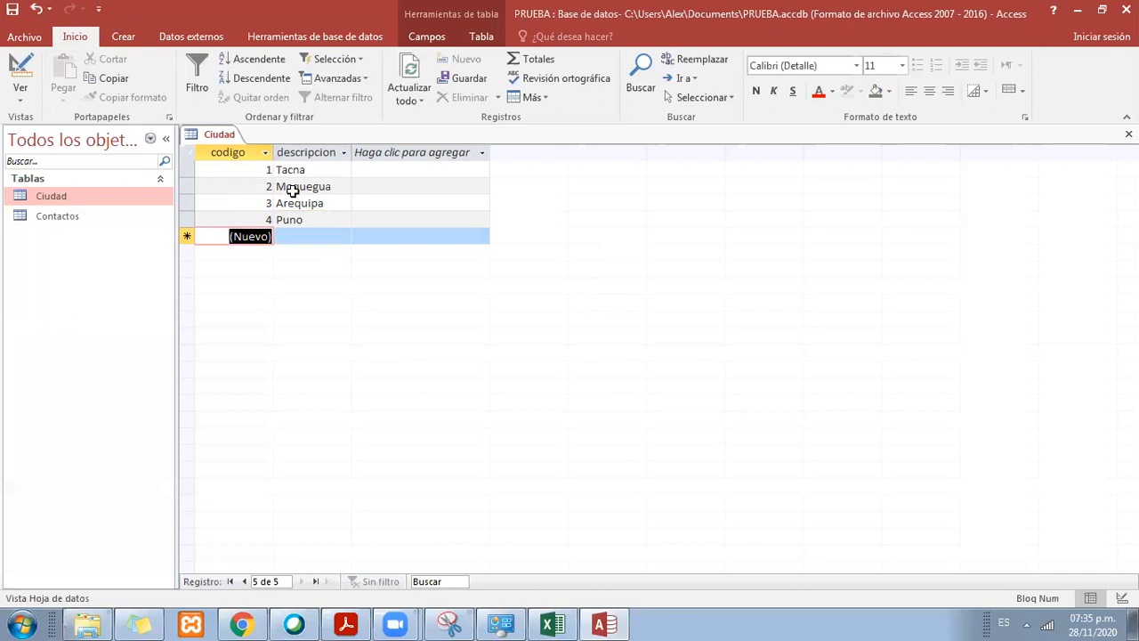
# Step: Check the codigo sequence across the Tacna, Moquegua, Arequipa and Puno records
pyautogui.click(247, 169)
pyautogui.click(254, 183)
pyautogui.click(258, 219)
pyautogui.click(257, 202)
pyautogui.click(258, 187)
pyautogui.click(257, 172)
# Step: Save the Ciudad table and change it to Design view
pyautogui.rightClick(230, 139)
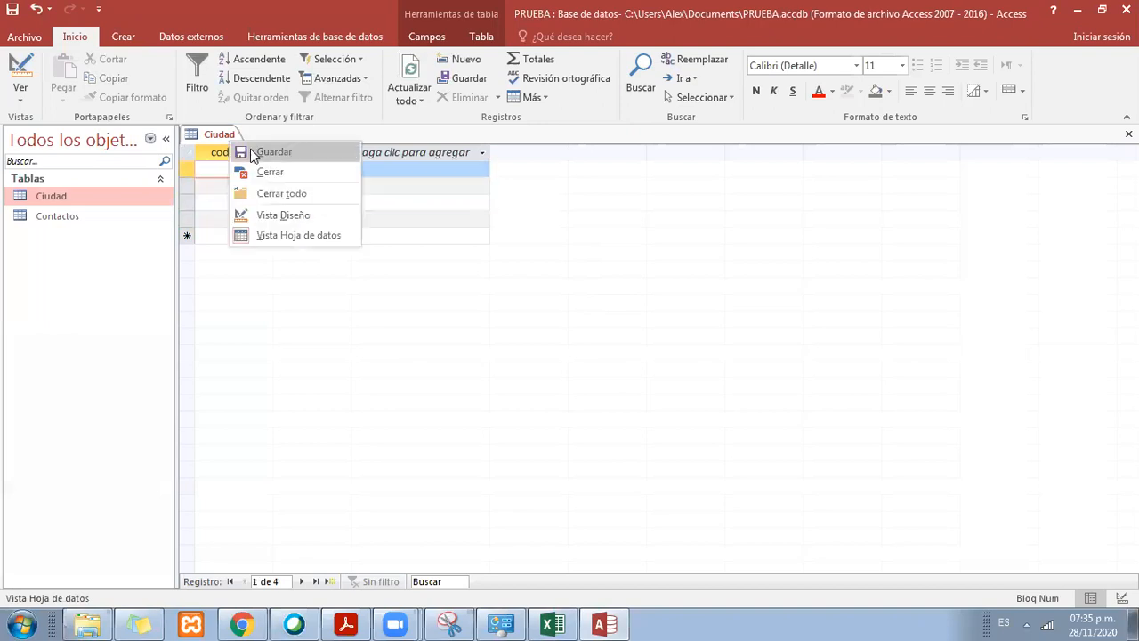
pyautogui.click(277, 158)
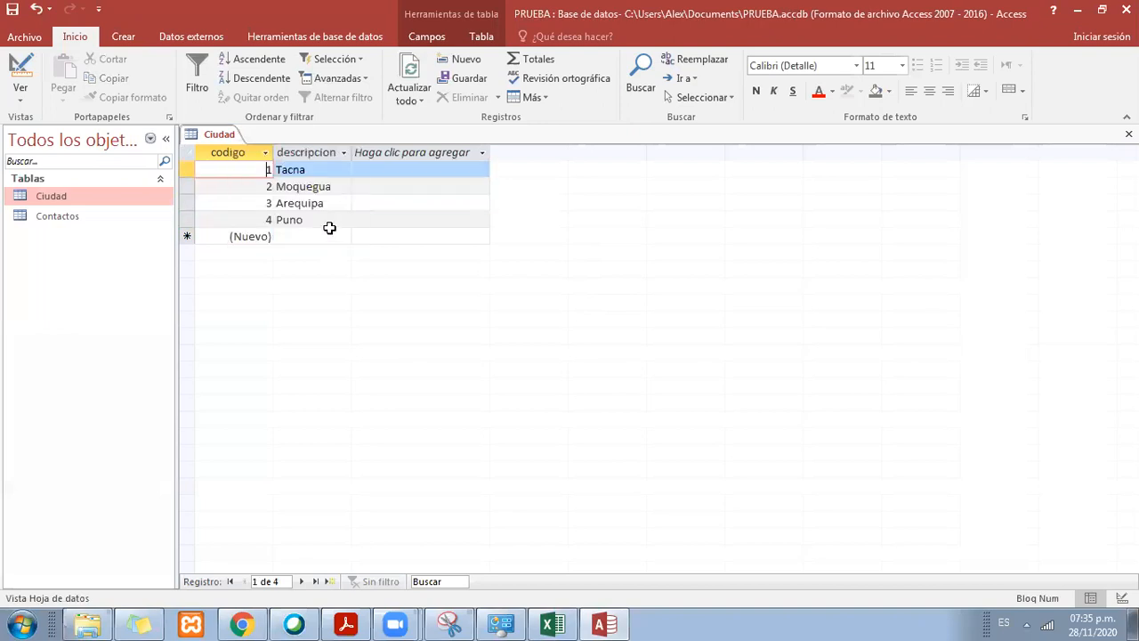
pyautogui.rightClick(226, 140)
pyautogui.click(296, 214)
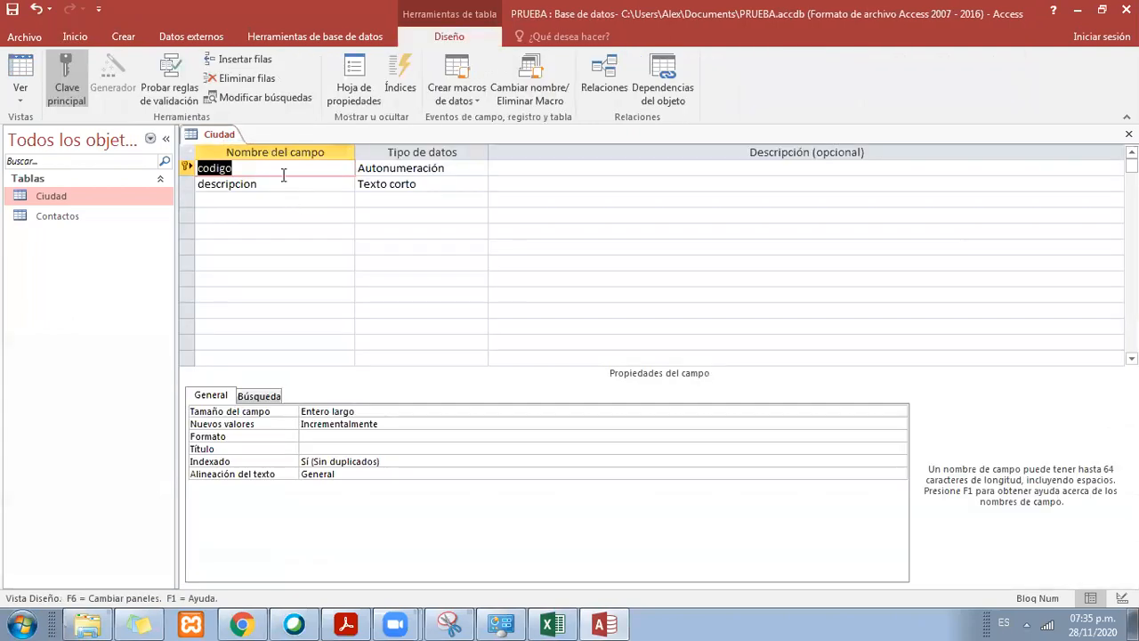
# Step: Check the data types of the codigo and descripcion fields, then close the Ciudad table
pyautogui.click(449, 167)
pyautogui.moveTo(449, 167); pyautogui.dragTo(346, 169)
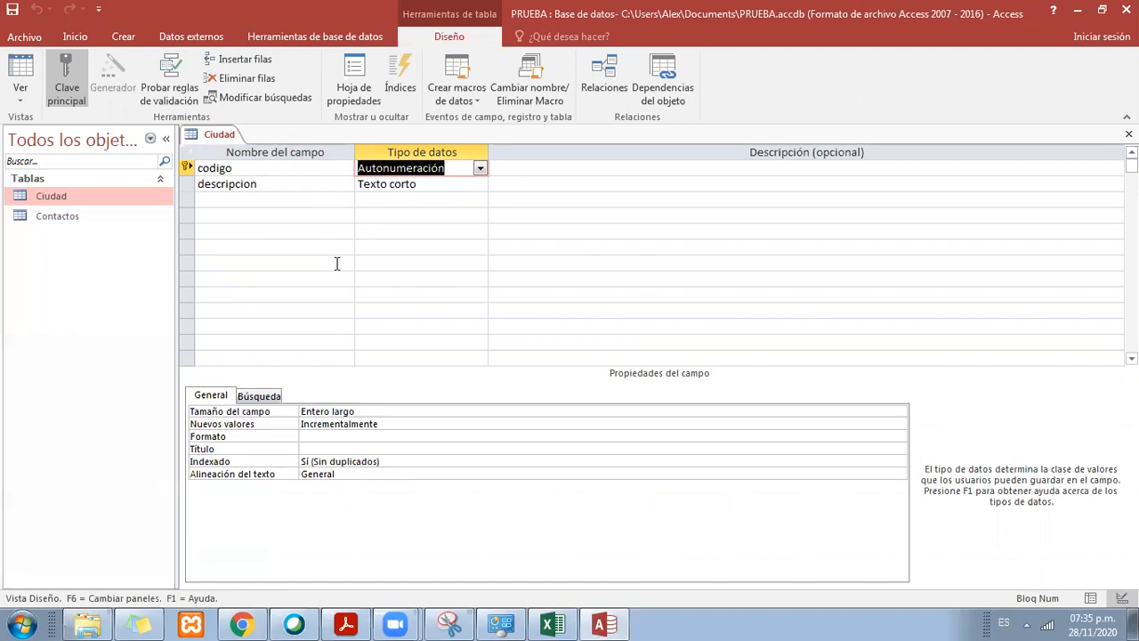
pyautogui.click(327, 187)
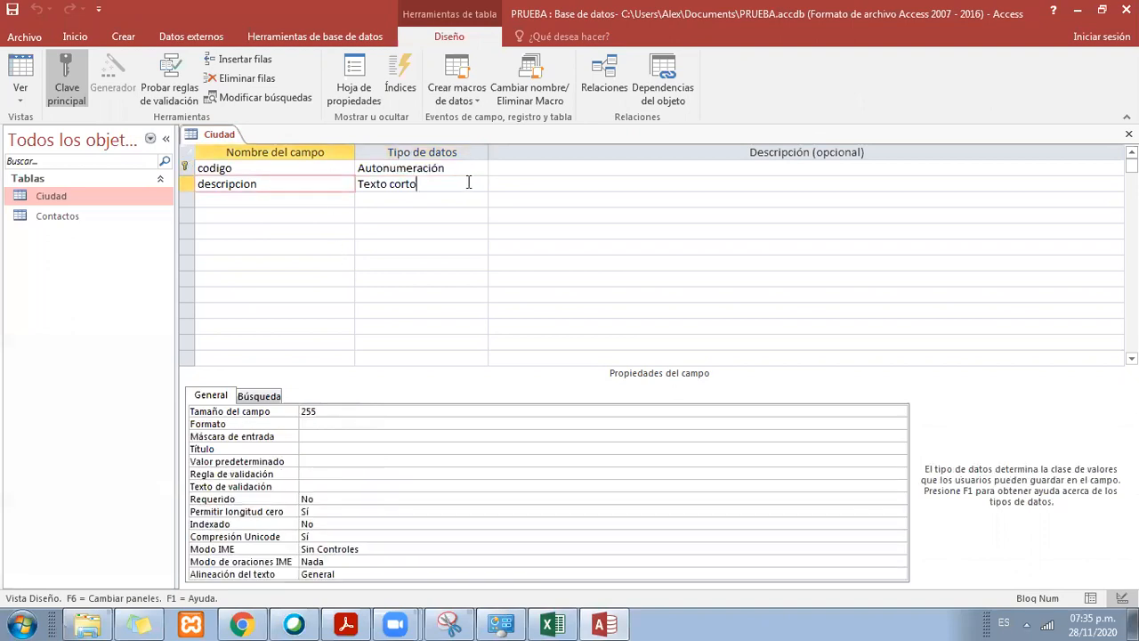
pyautogui.moveTo(469, 183); pyautogui.dragTo(361, 183)
pyautogui.click(431, 187)
pyautogui.moveTo(436, 185); pyautogui.dragTo(360, 184)
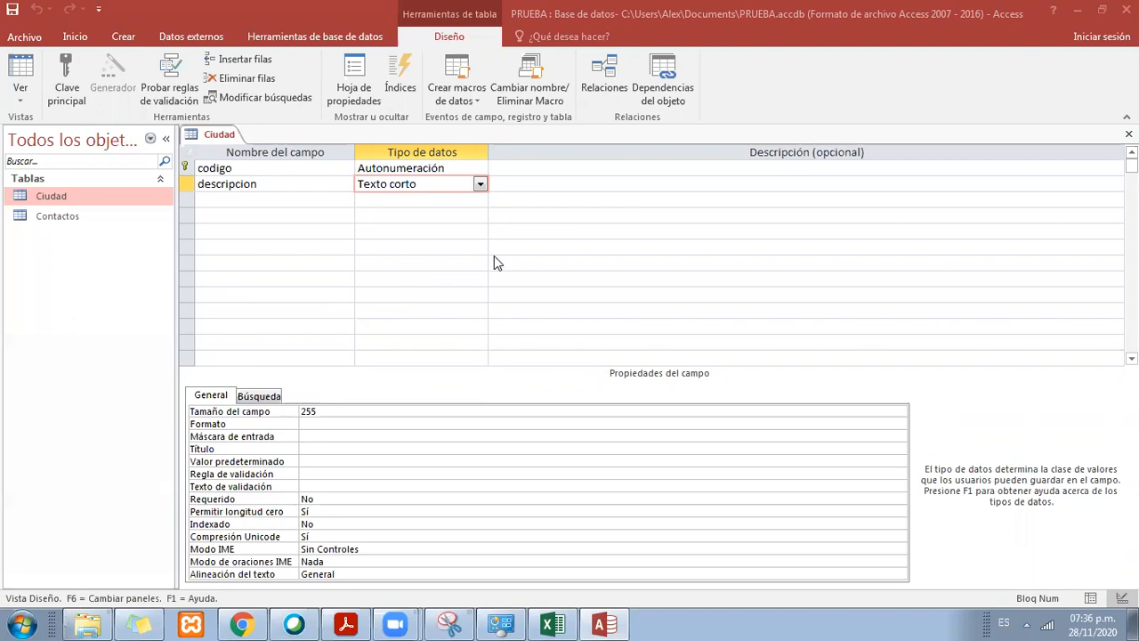
pyautogui.rightClick(233, 135)
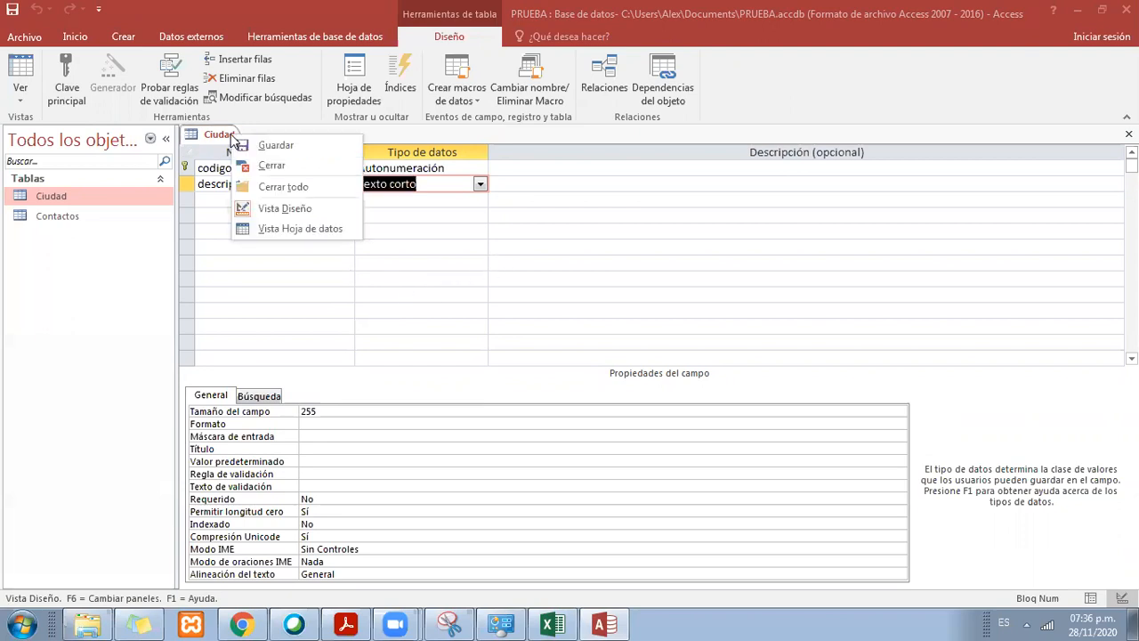
pyautogui.click(309, 164)
pyautogui.click(122, 219)
pyautogui.click(122, 197)
pyautogui.click(122, 214)
pyautogui.click(122, 197)
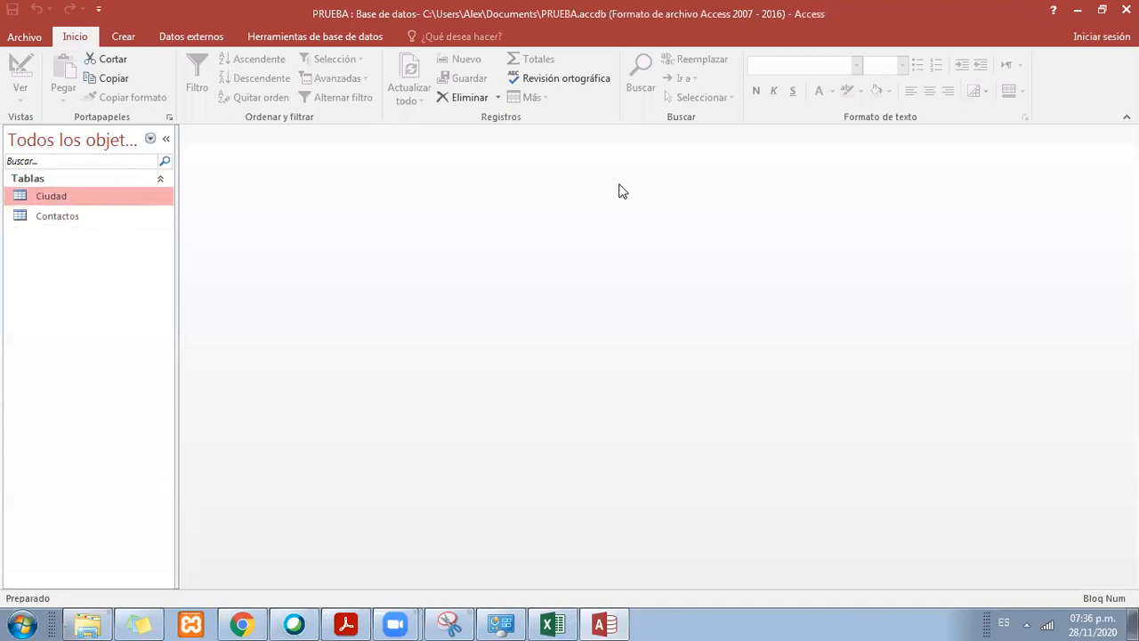
pyautogui.click(56, 214)
pyautogui.click(60, 196)
pyautogui.click(98, 217)
pyautogui.click(101, 198)
pyautogui.click(86, 217)
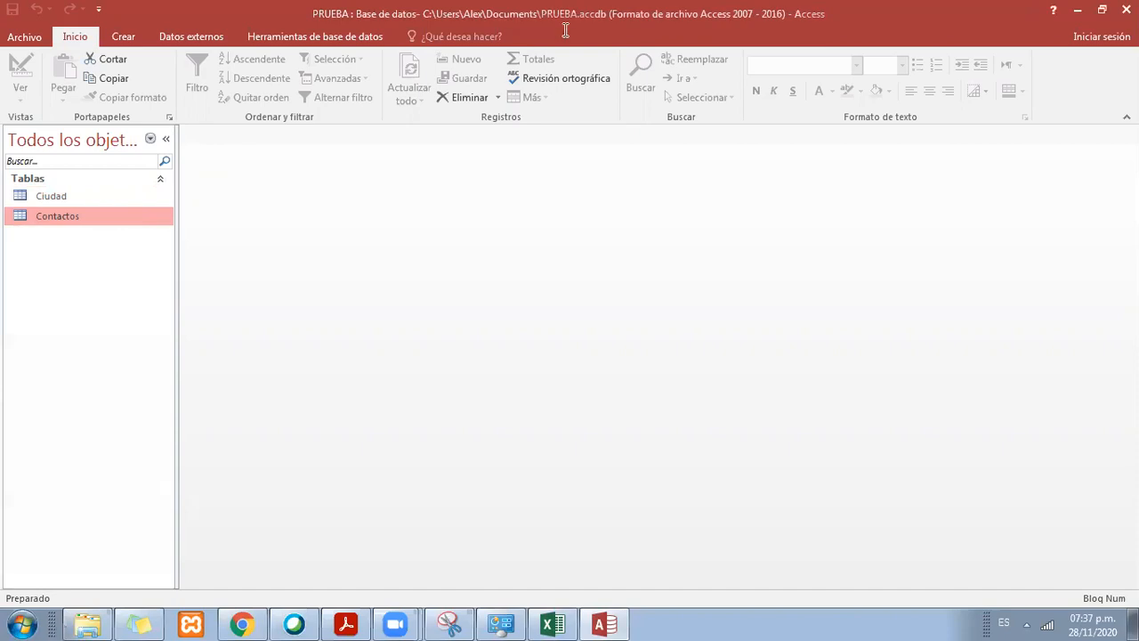
pyautogui.click(78, 197)
pyautogui.click(78, 208)
# Step: Create a new table and save it under the name Informacion
pyautogui.click(125, 36)
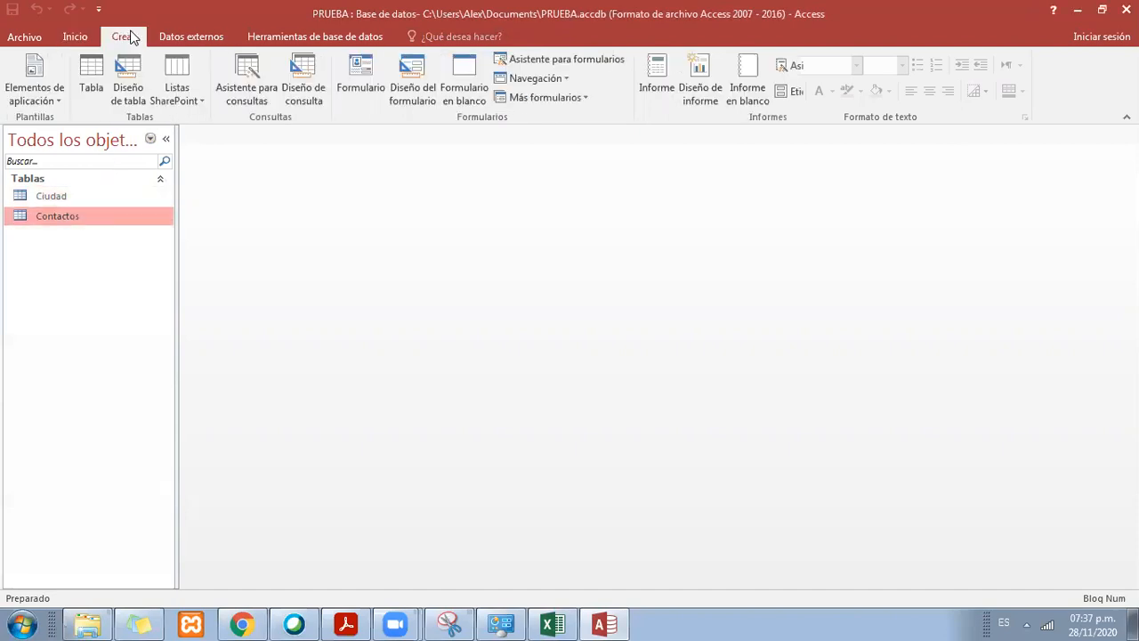
pyautogui.click(88, 88)
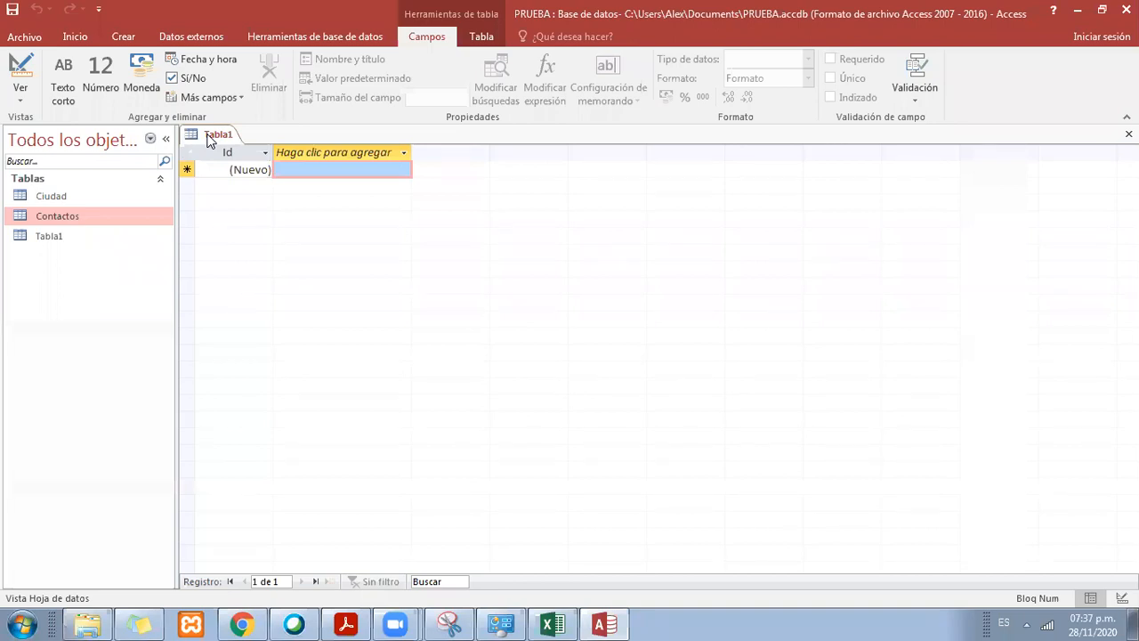
pyautogui.rightClick(210, 141)
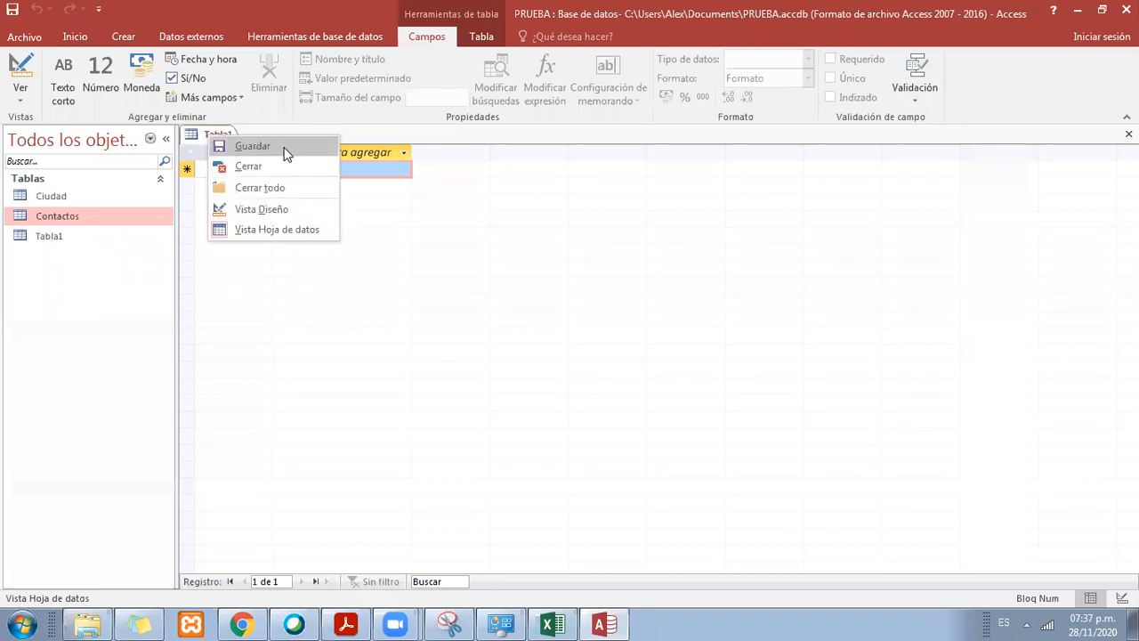
pyautogui.click(191, 141)
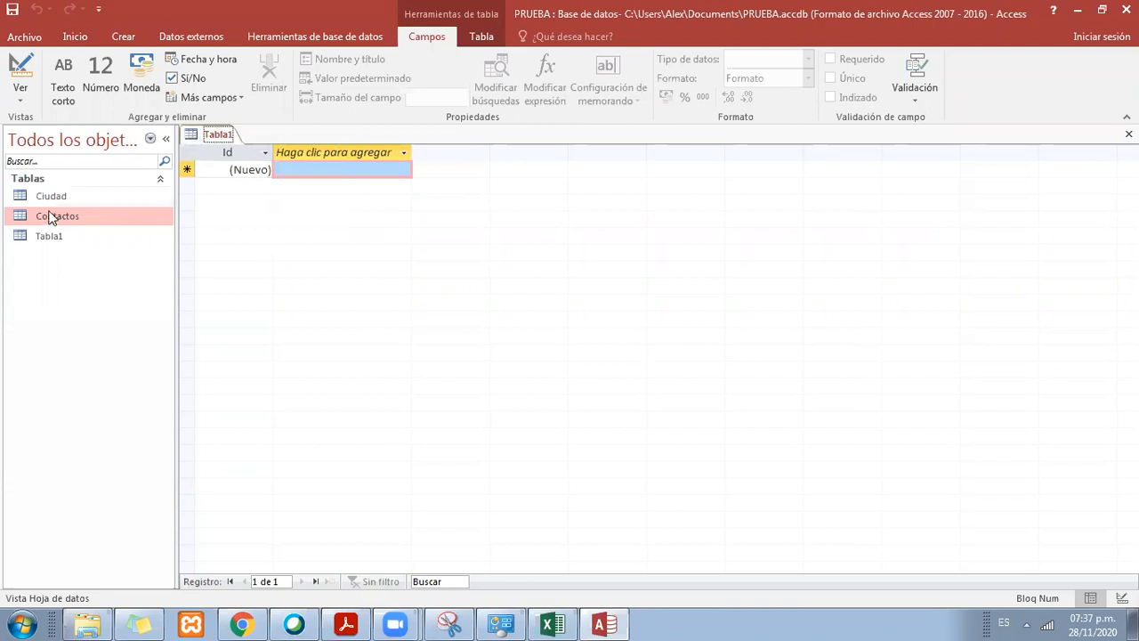
pyautogui.rightClick(210, 141)
pyautogui.click(263, 145)
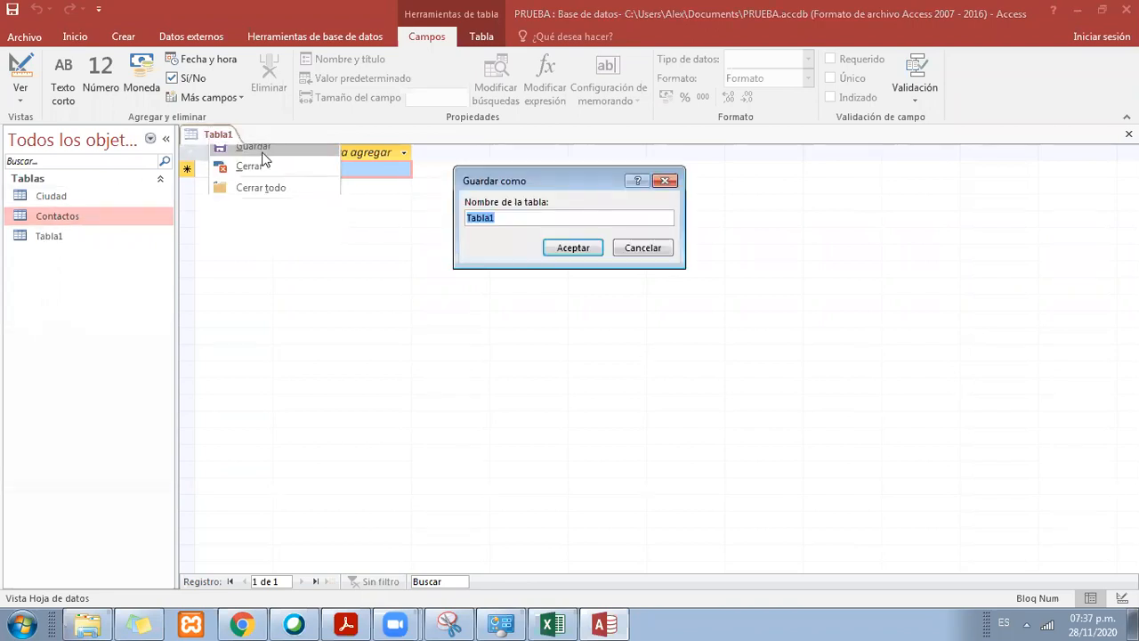
pyautogui.write('In')
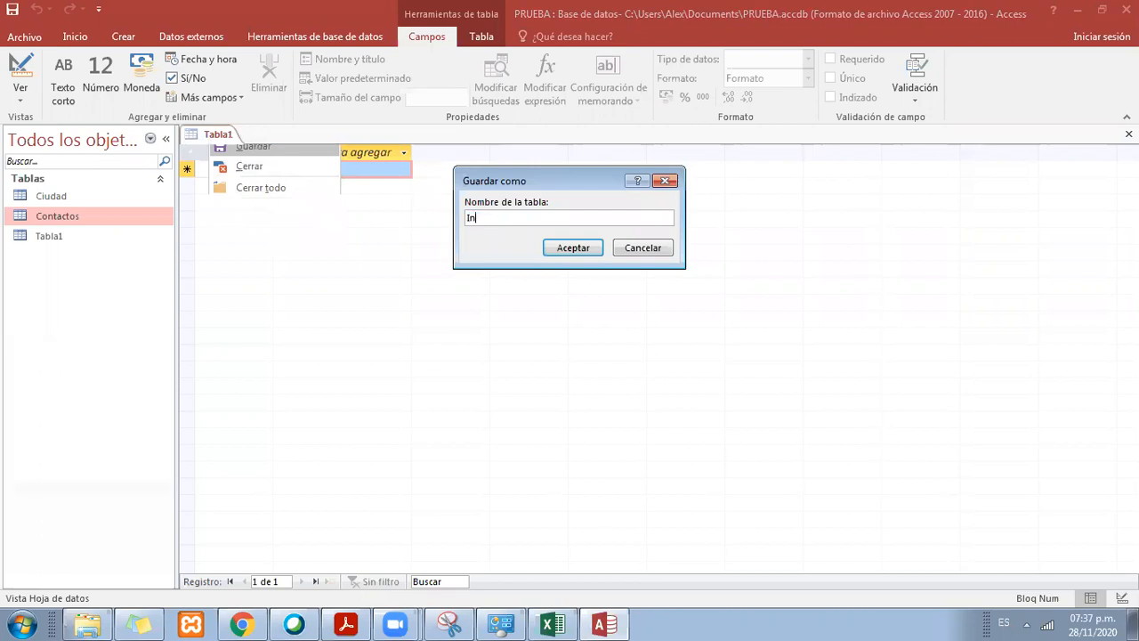
pyautogui.write('formacion')
pyautogui.click(594, 248)
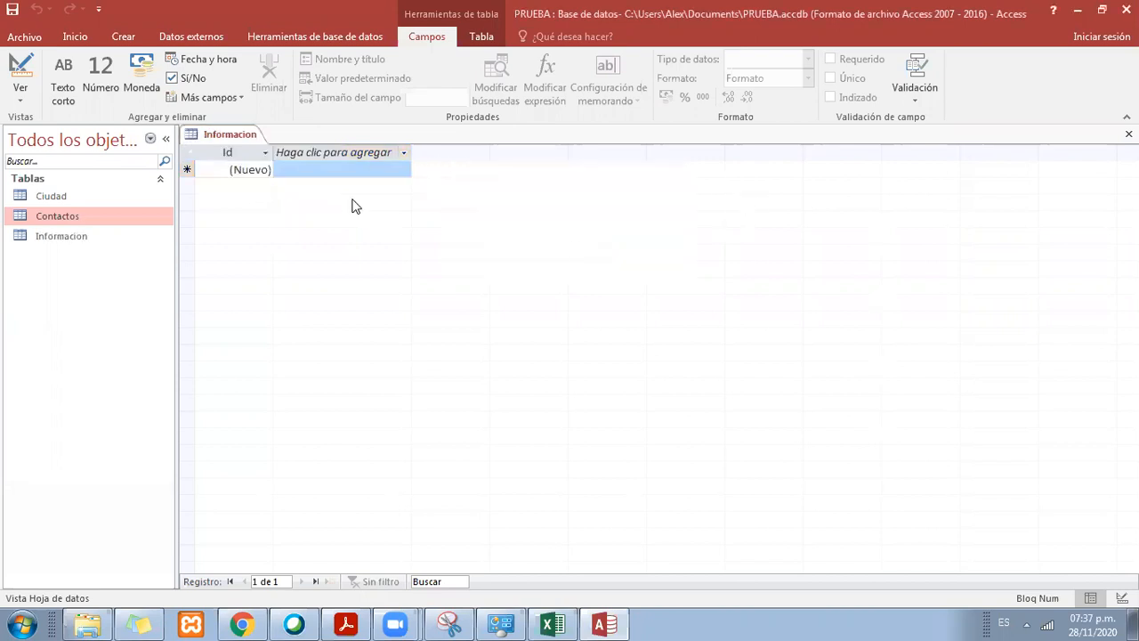
# Step: Open the Informacion table in Design view and select the Id field's data type
pyautogui.click(89, 238)
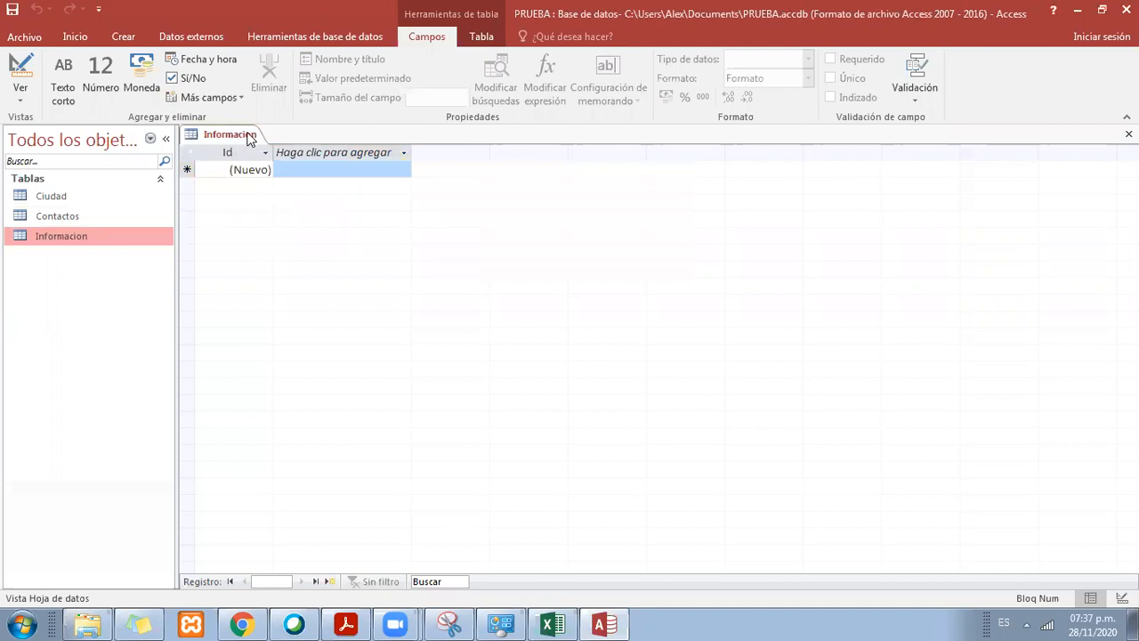
pyautogui.rightClick(96, 241)
pyautogui.click(194, 262)
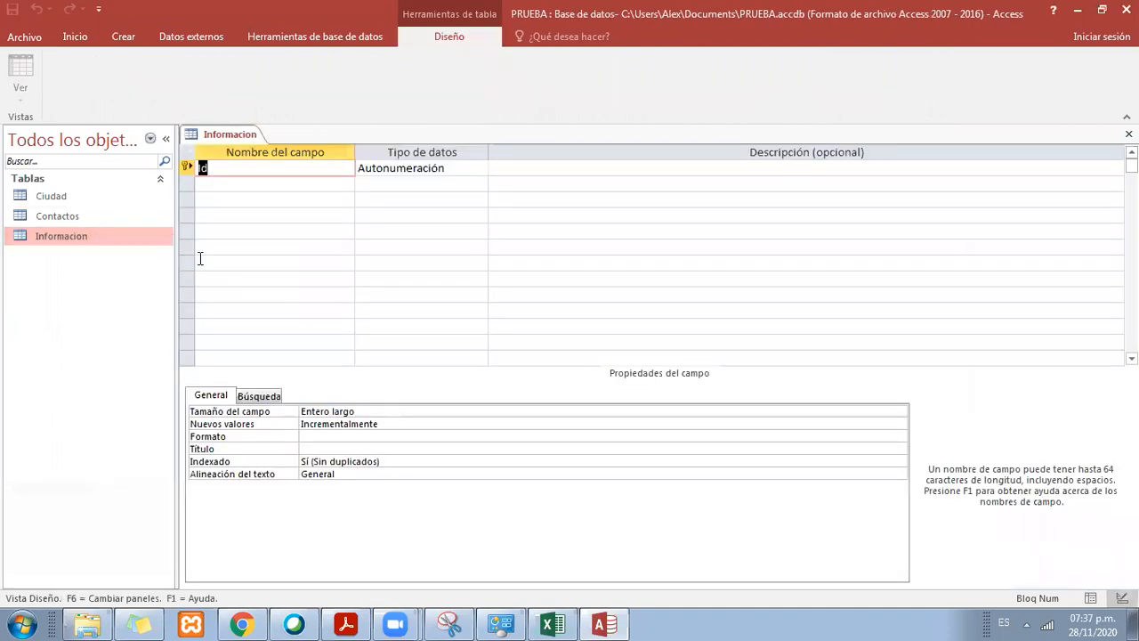
pyautogui.click(318, 168)
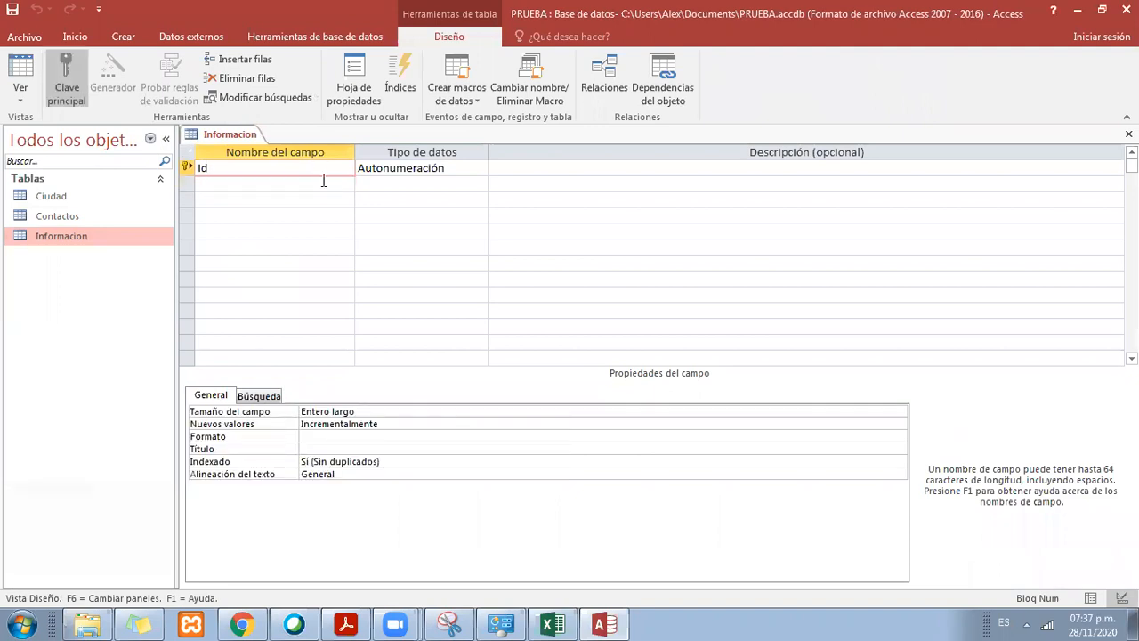
pyautogui.click(407, 167)
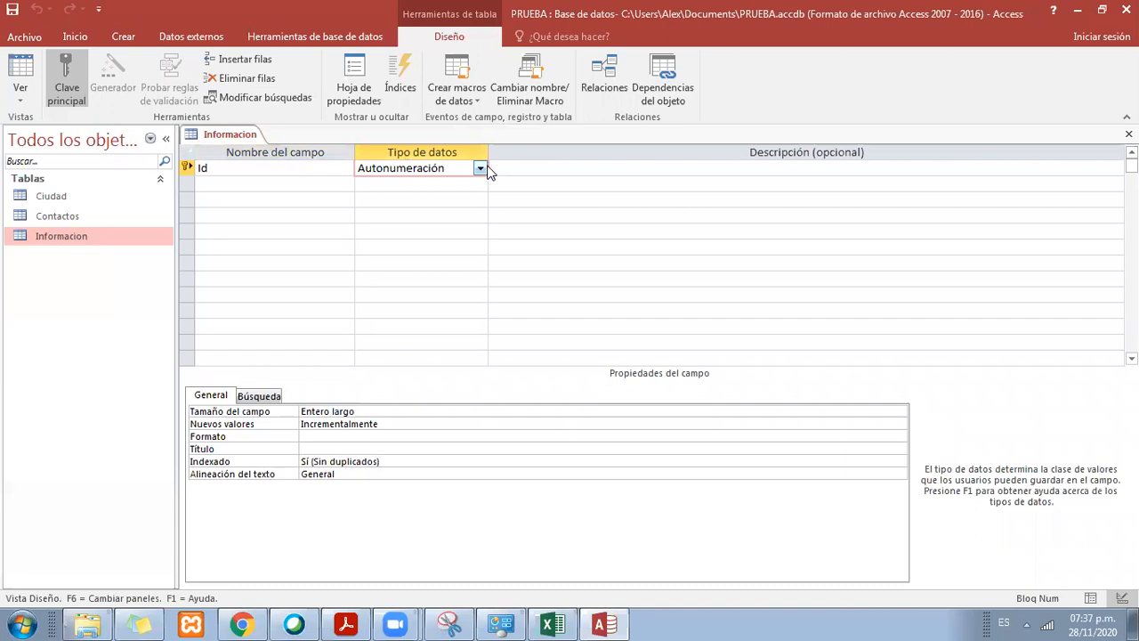
# Step: Set the Id field's data type to Texto corto in the Informacion table
pyautogui.click(482, 169)
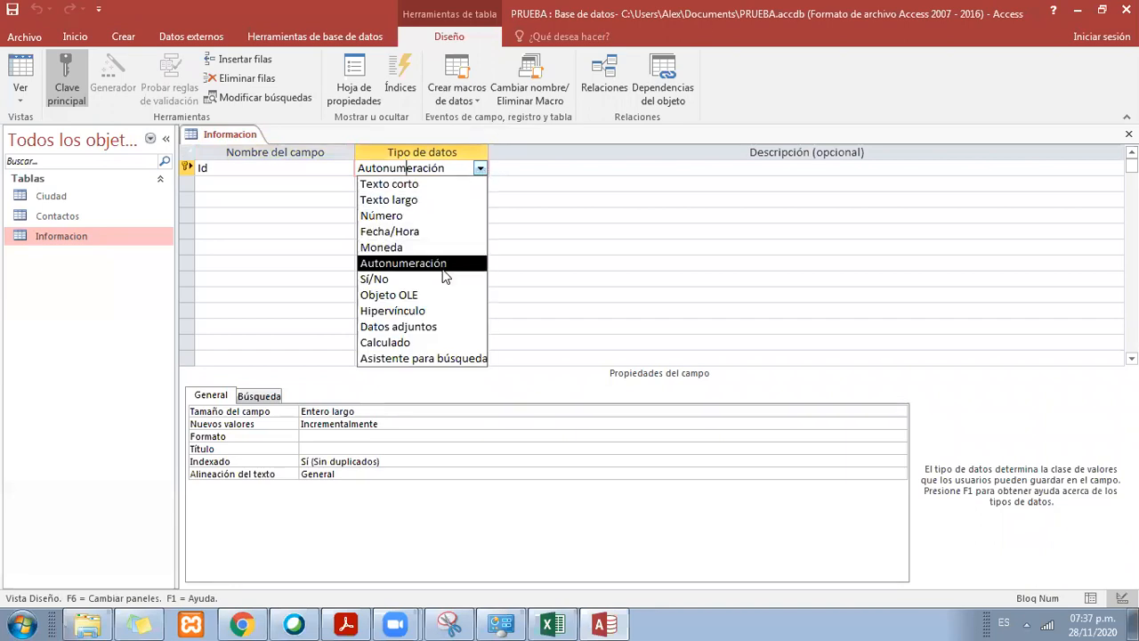
pyautogui.click(315, 166)
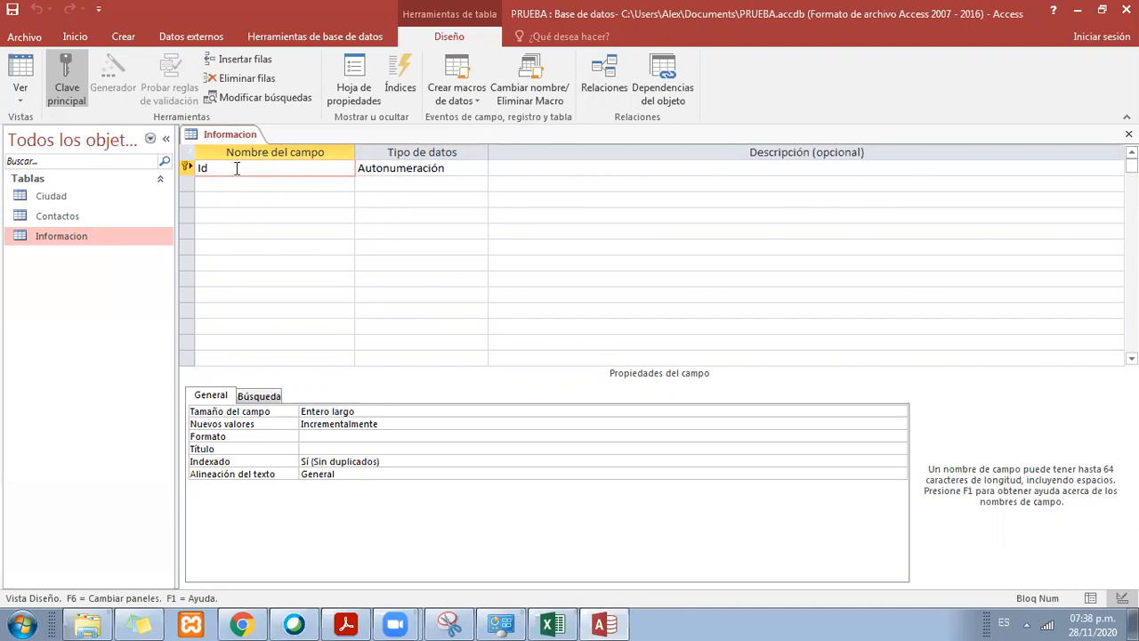
pyautogui.click(445, 169)
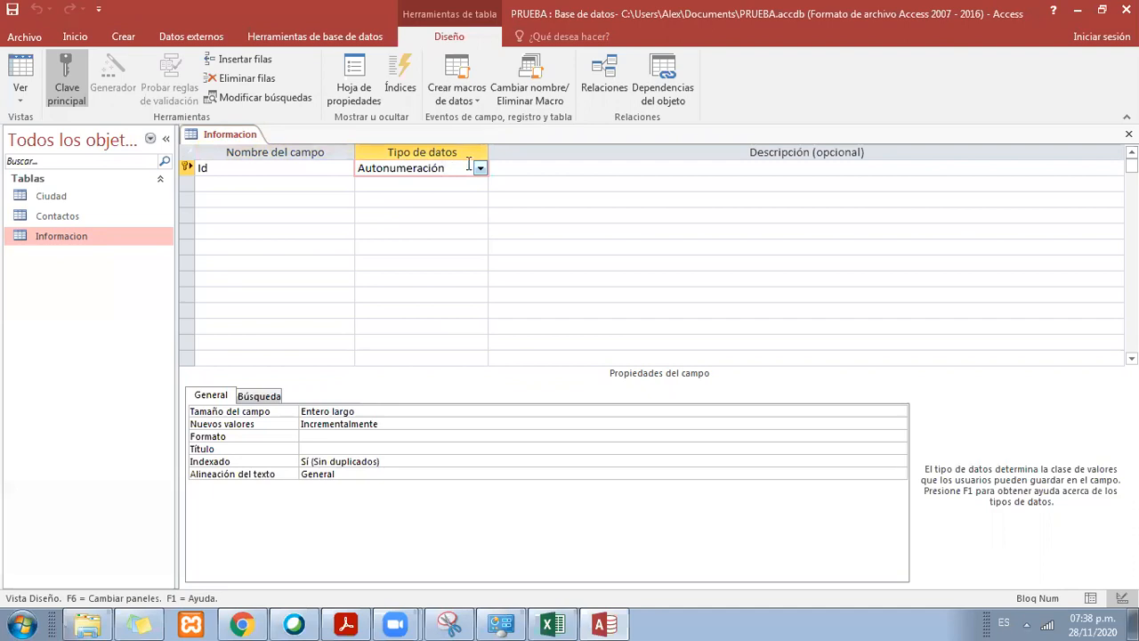
pyautogui.click(480, 168)
pyautogui.click(384, 183)
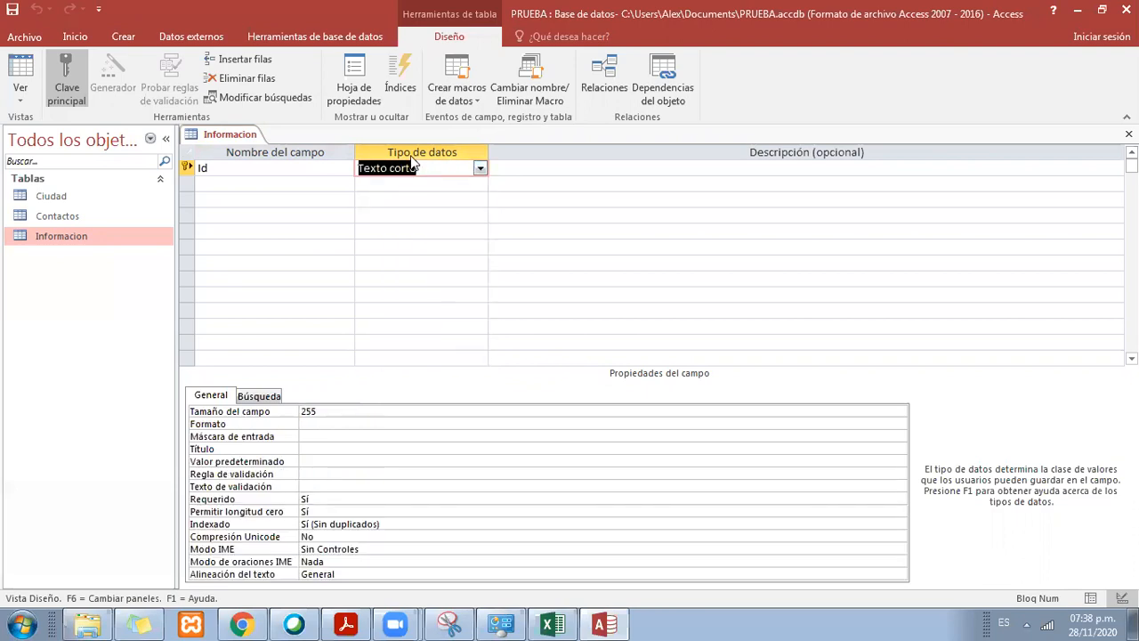
# Step: Rename the Id key field as codigo
pyautogui.click(214, 168)
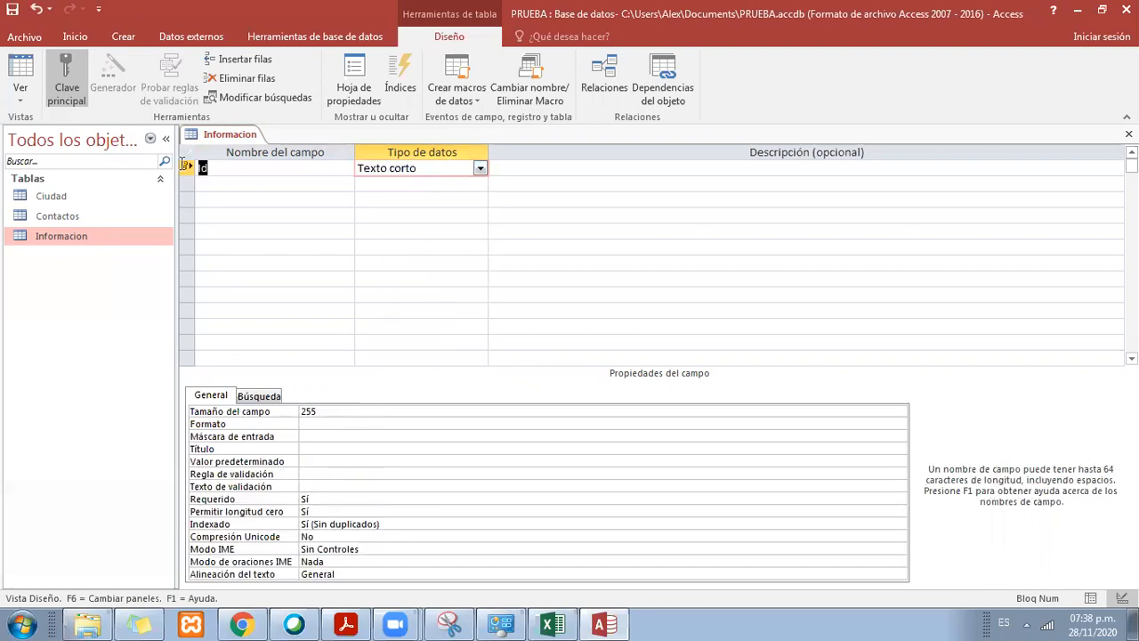
pyautogui.write('codifi')
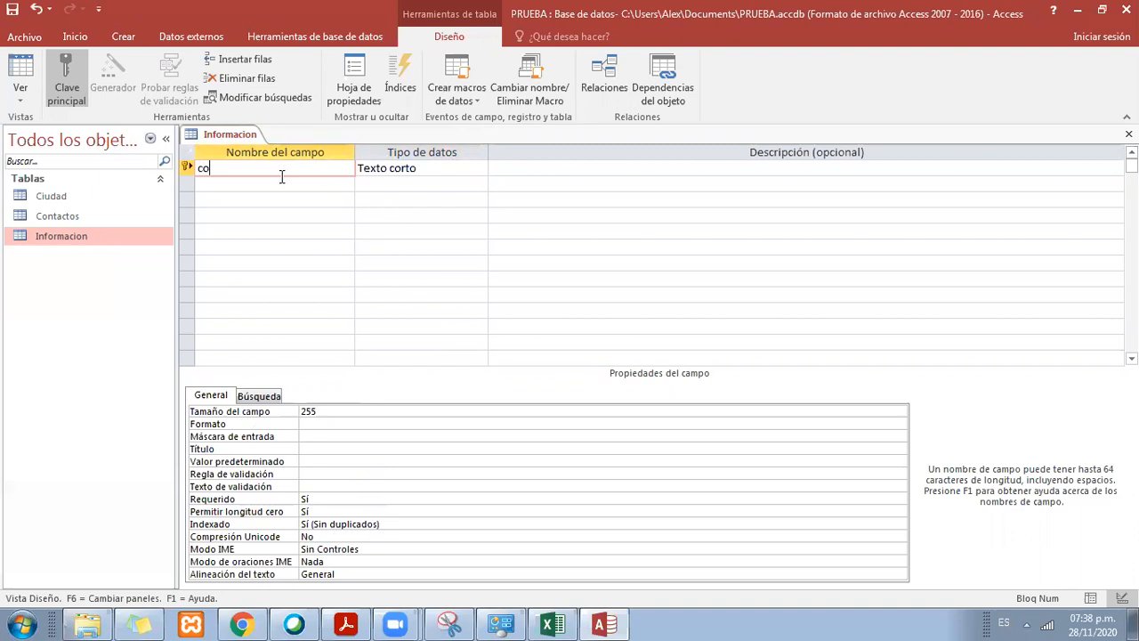
pyautogui.press('BackSpace')
pyautogui.press('BackSpace')
pyautogui.press('BackSpace')
pyautogui.write('igo')
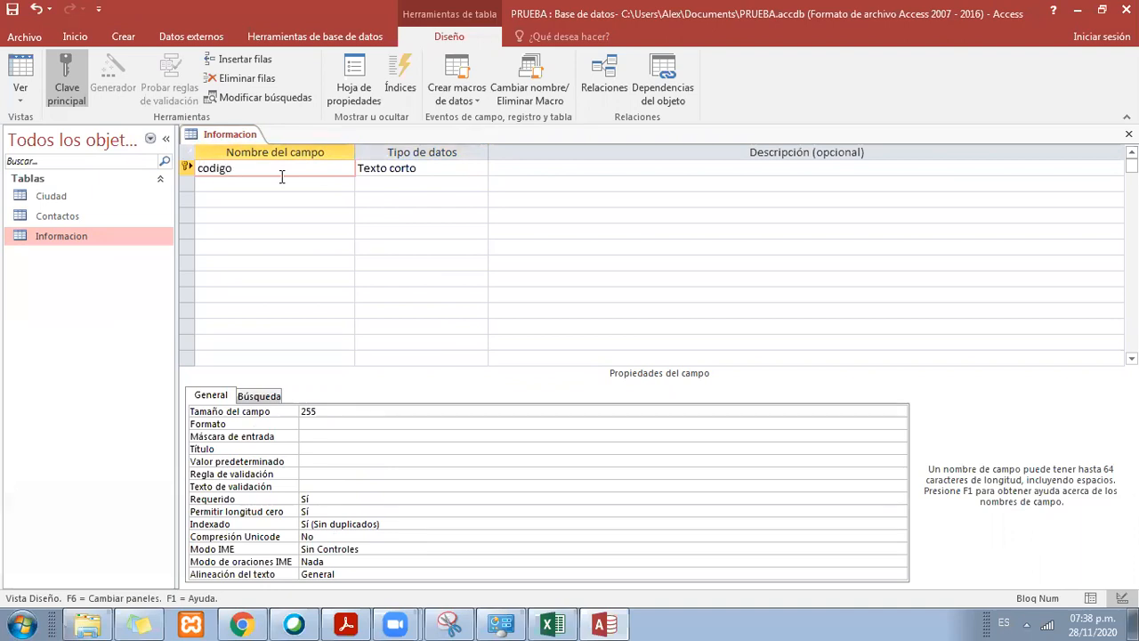
pyautogui.click(186, 168)
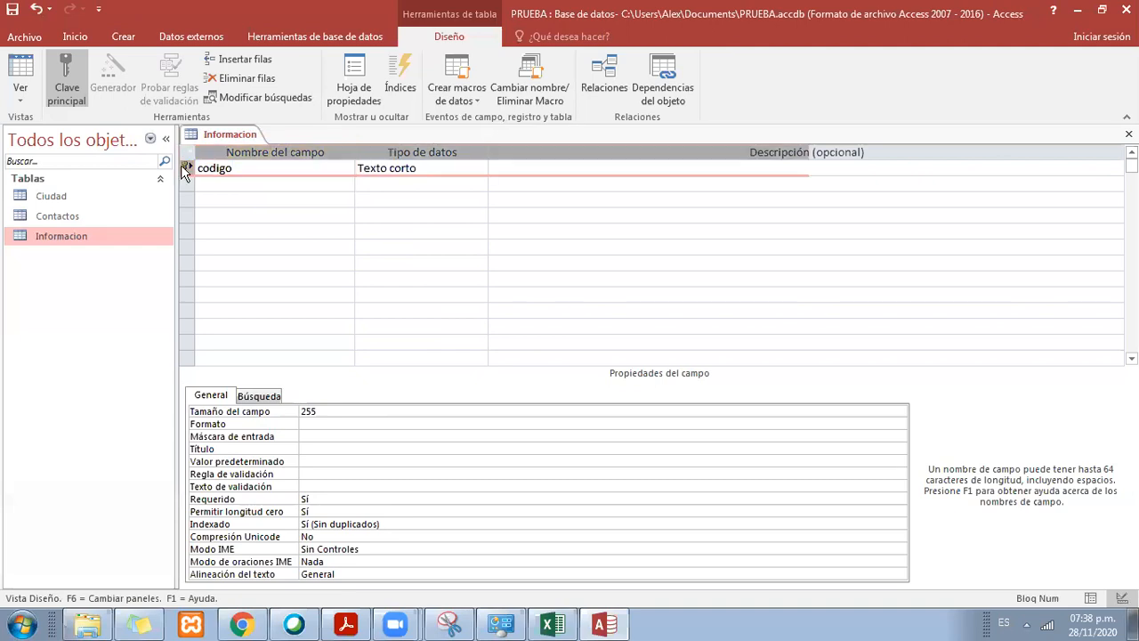
pyautogui.click(230, 171)
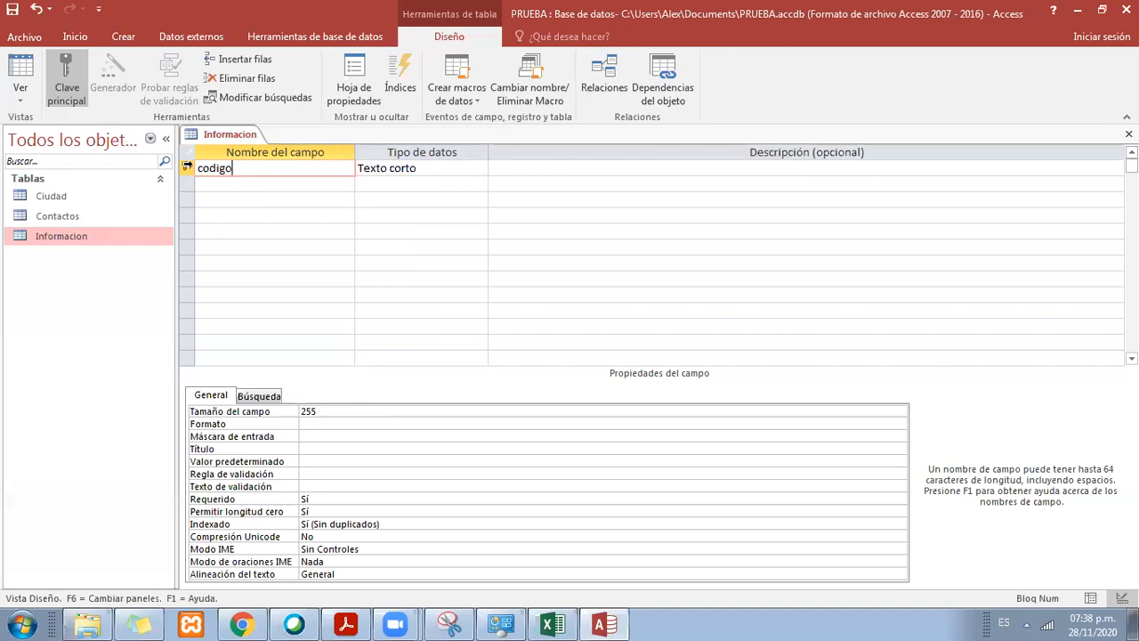
# Step: Add a second field named descripcion below the codigo field
pyautogui.click(317, 183)
pyautogui.write('descri')
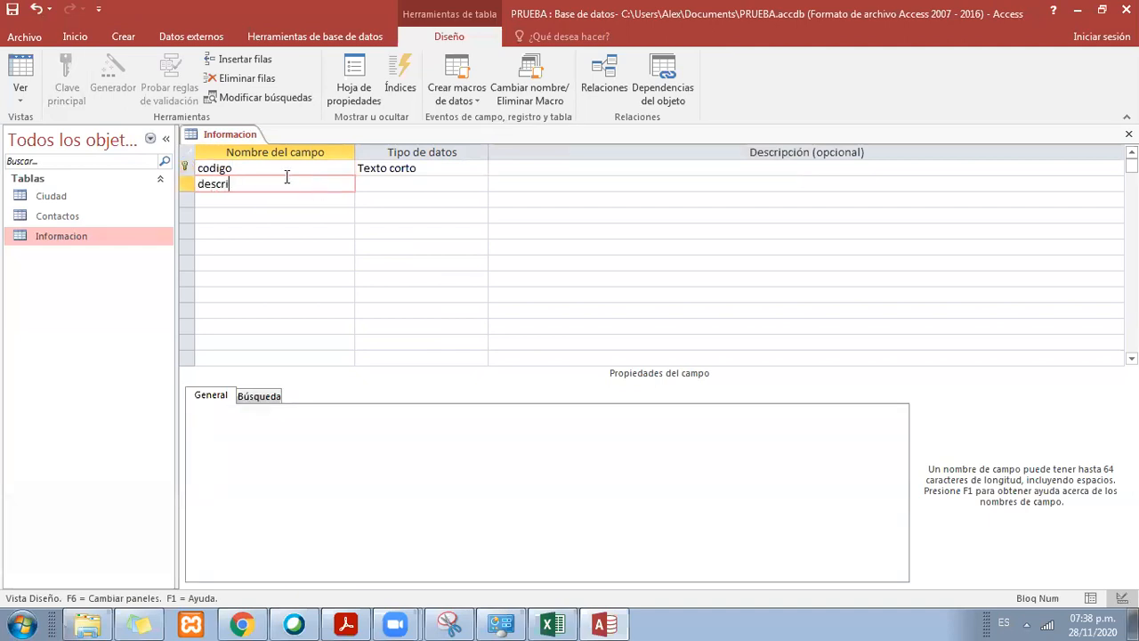
pyautogui.write('pcion')
# Step: Rename the codigo field as codigoInformacion and choose Texto corto as its data type
pyautogui.click(311, 167)
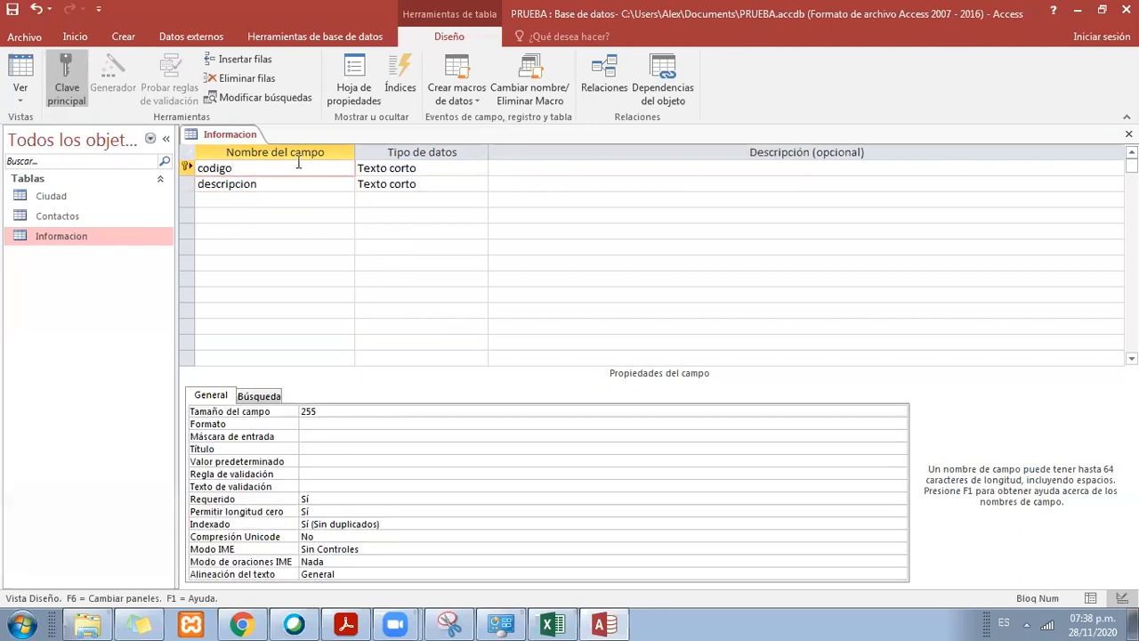
pyautogui.write('Informacion')
pyautogui.click(432, 169)
pyautogui.click(481, 169)
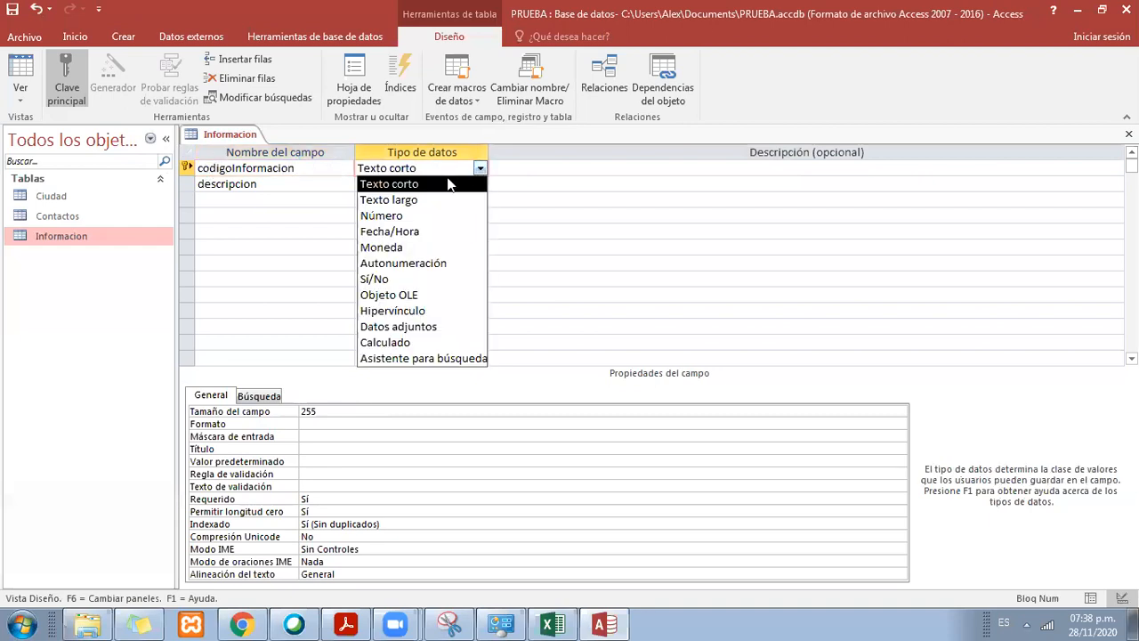
pyautogui.click(447, 184)
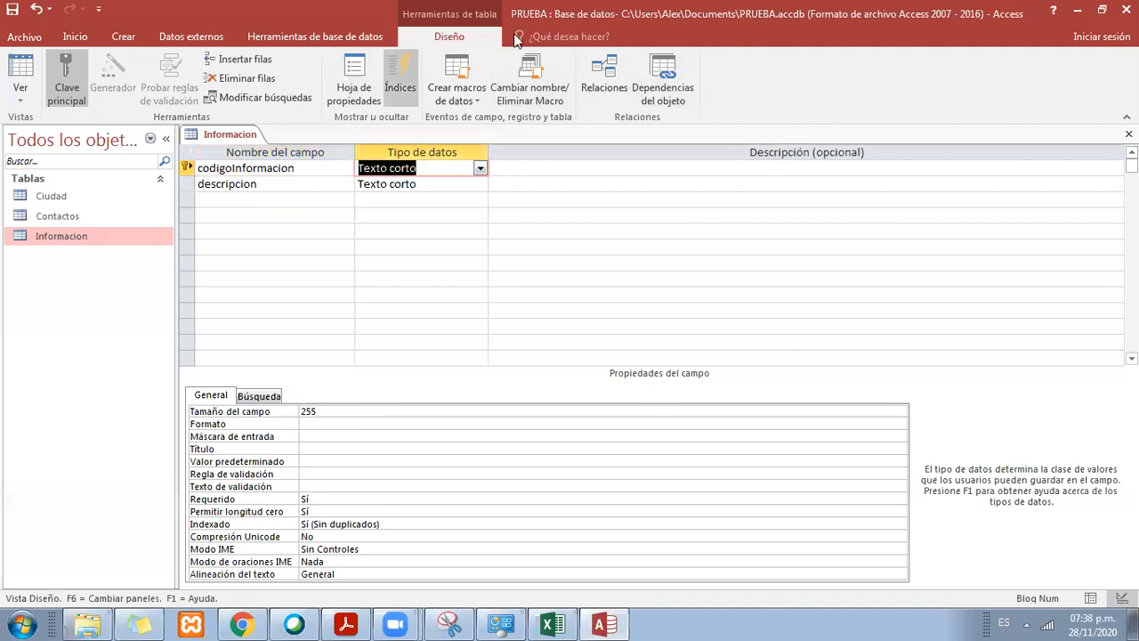
pyautogui.click(419, 181)
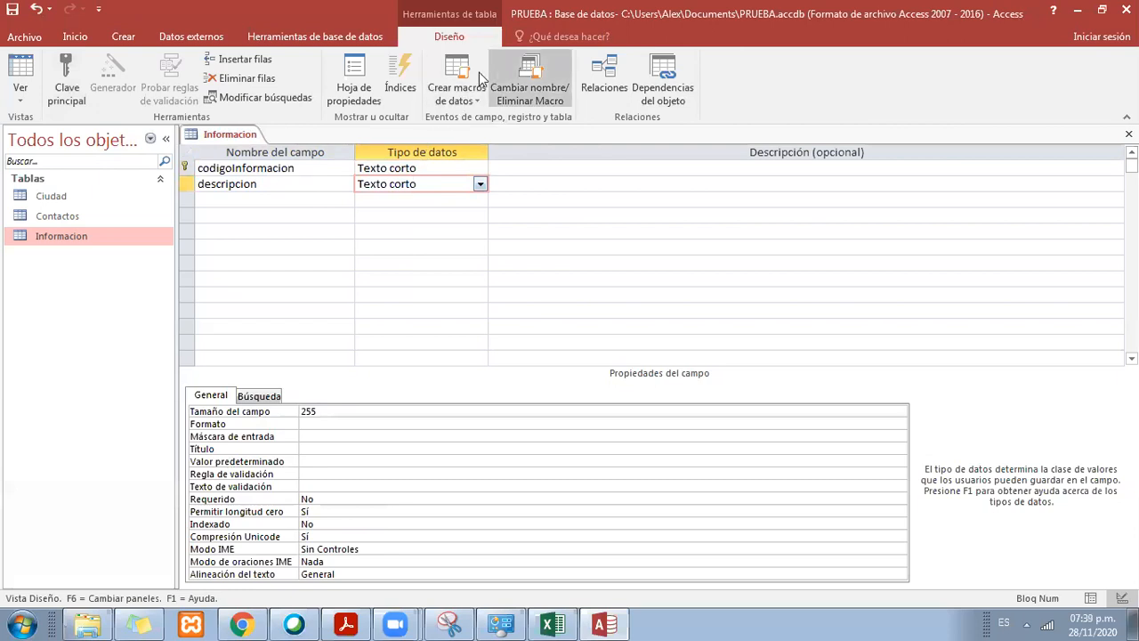
# Step: Save the Informacion table's design and leave the table open
pyautogui.rightClick(243, 137)
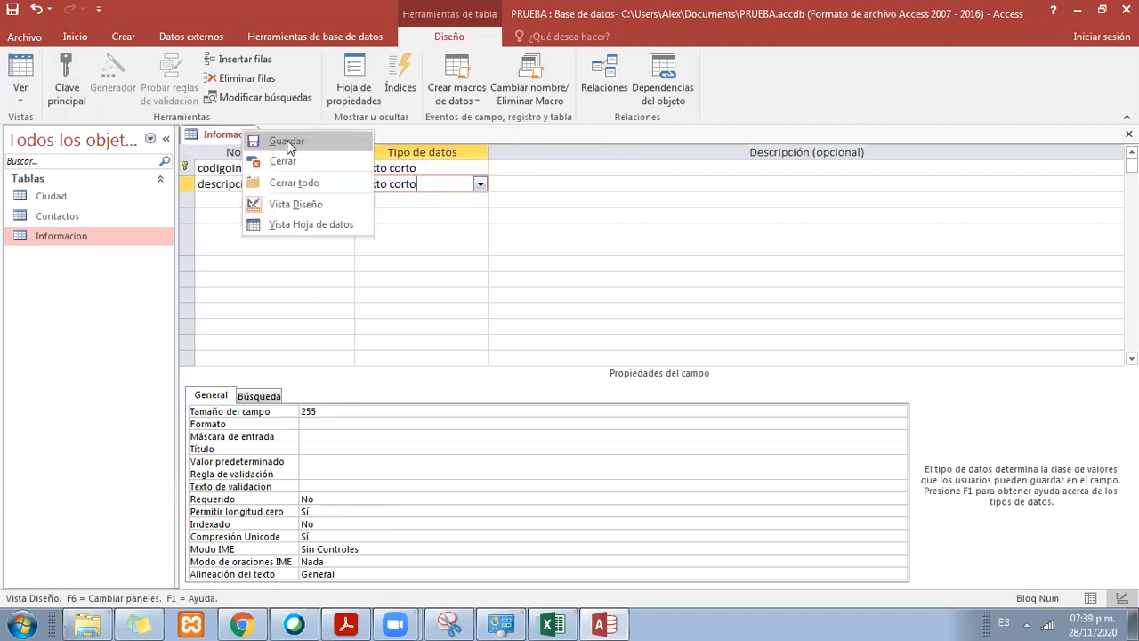
pyautogui.click(287, 141)
pyautogui.rightClick(241, 133)
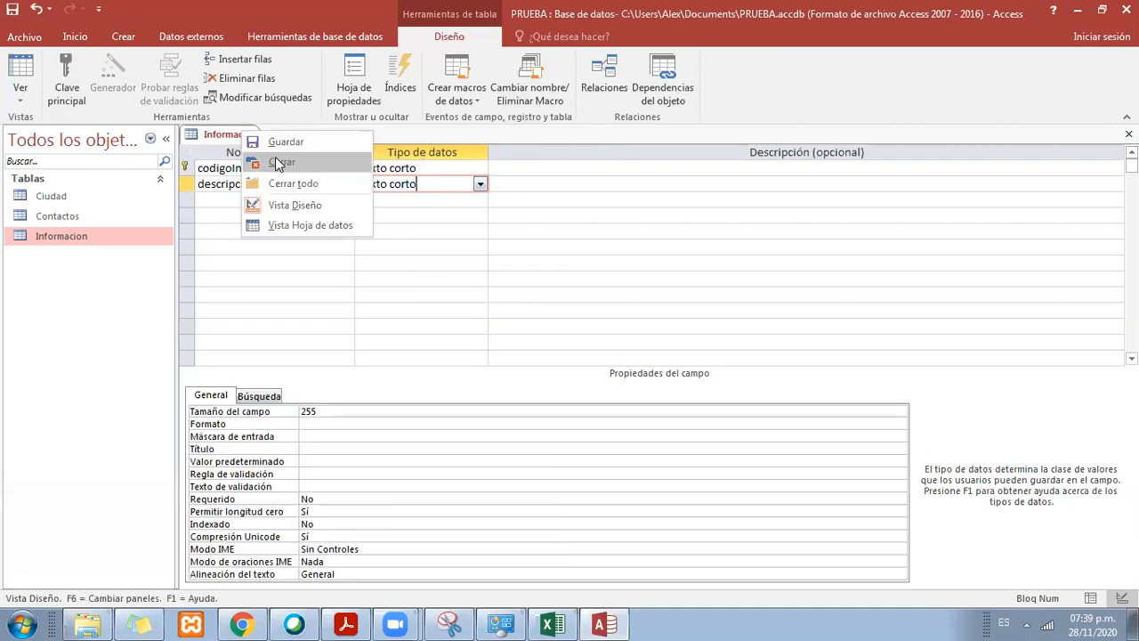
pyautogui.click(219, 135)
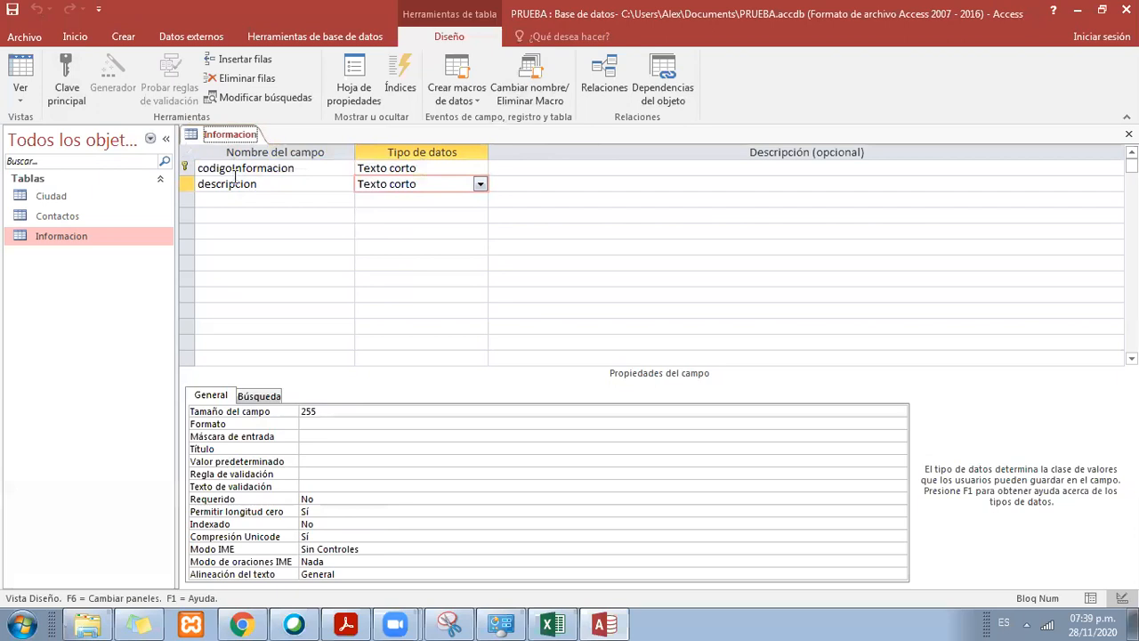
# Step: Review the data types available for the codigoInformacion field without changing its type
pyautogui.click(236, 168)
pyautogui.click(415, 168)
pyautogui.click(480, 168)
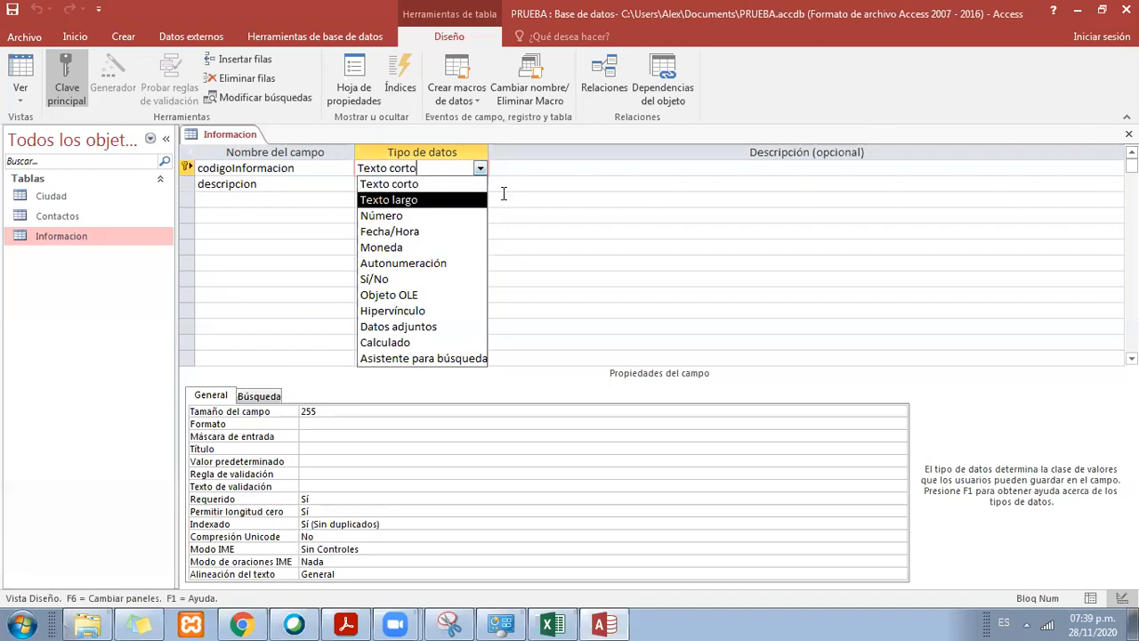
pyautogui.click(553, 169)
pyautogui.click(445, 167)
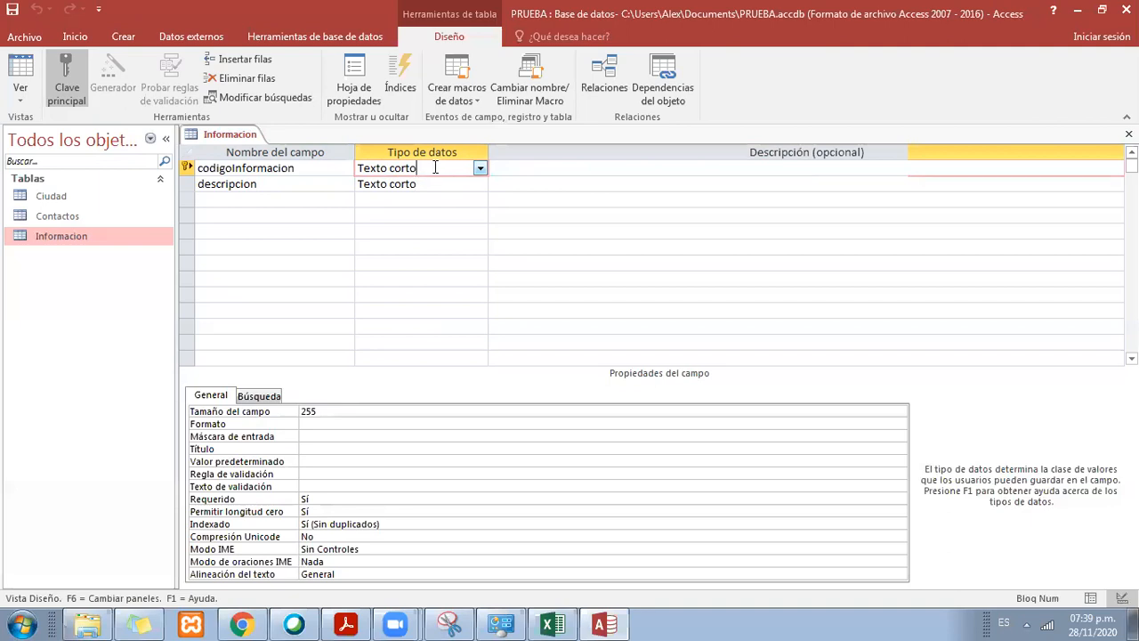
pyautogui.moveTo(421, 167); pyautogui.dragTo(340, 159)
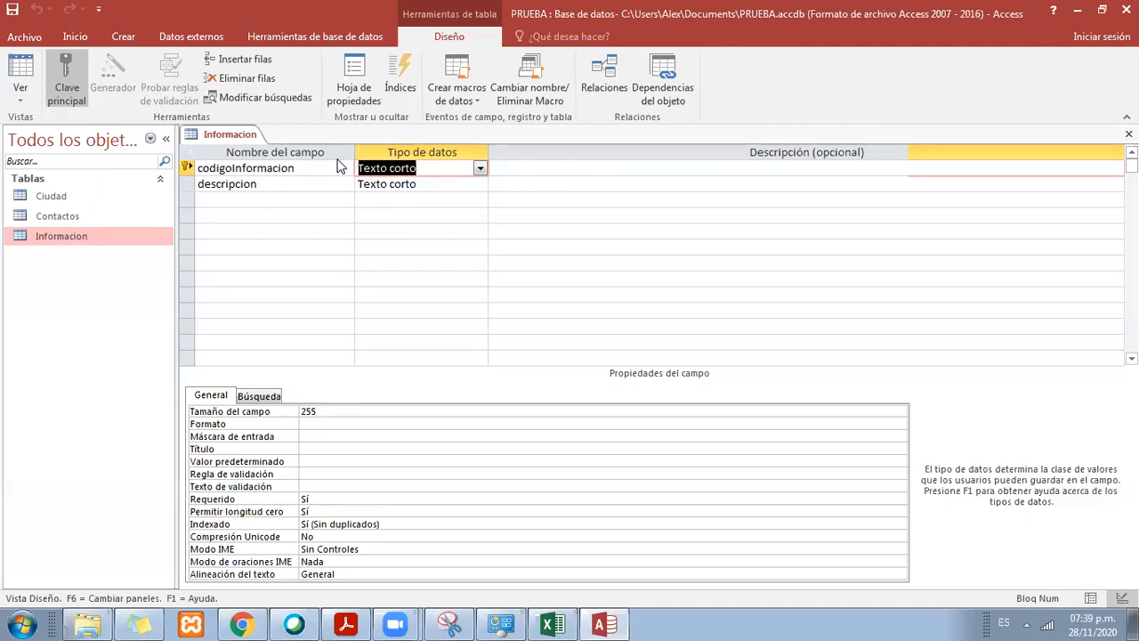
# Step: Switch to the Libro1 workbook in Excel, maximize its window and unhide the columns before column F
pyautogui.click(575, 621)
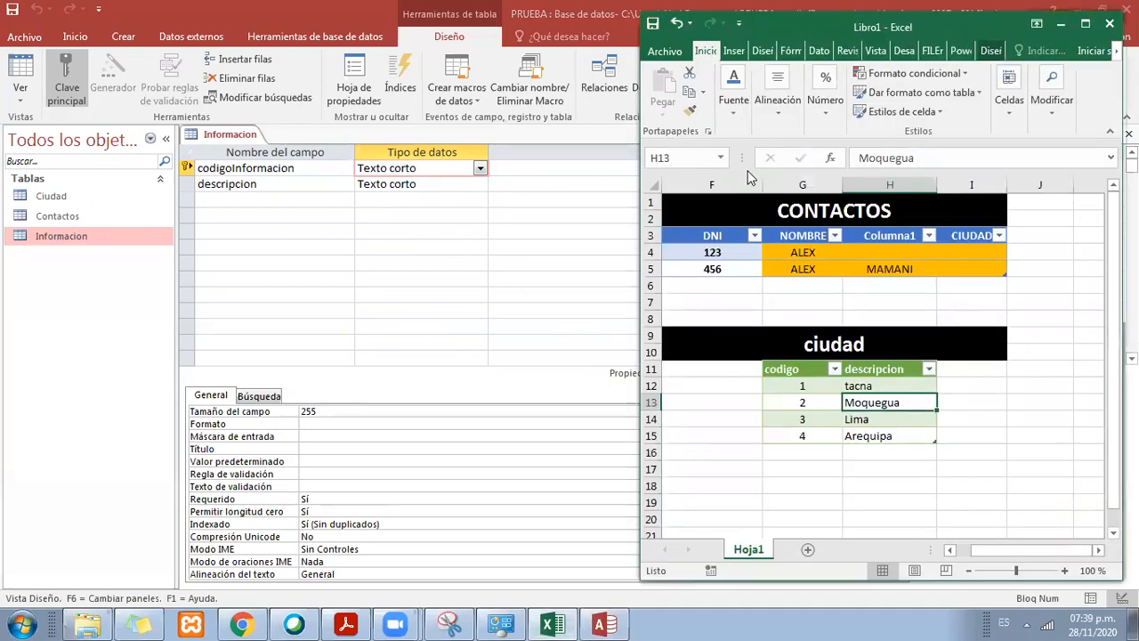
pyautogui.doubleClick(761, 31)
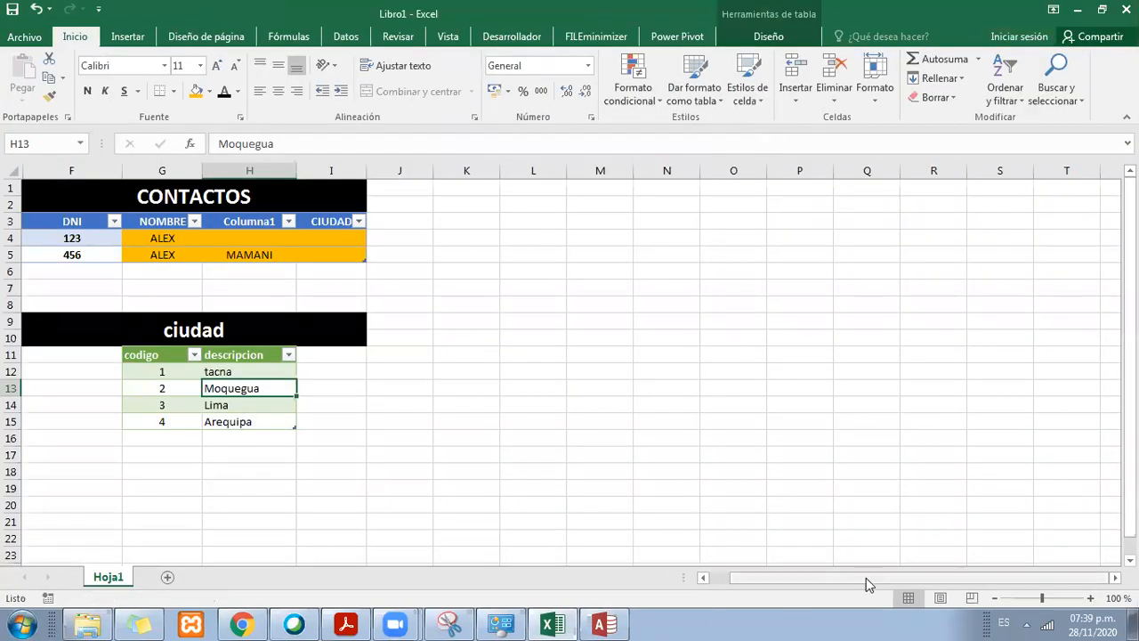
pyautogui.click(11, 170)
pyautogui.rightClick(26, 169)
pyautogui.click(89, 402)
pyautogui.click(374, 384)
pyautogui.click(207, 257)
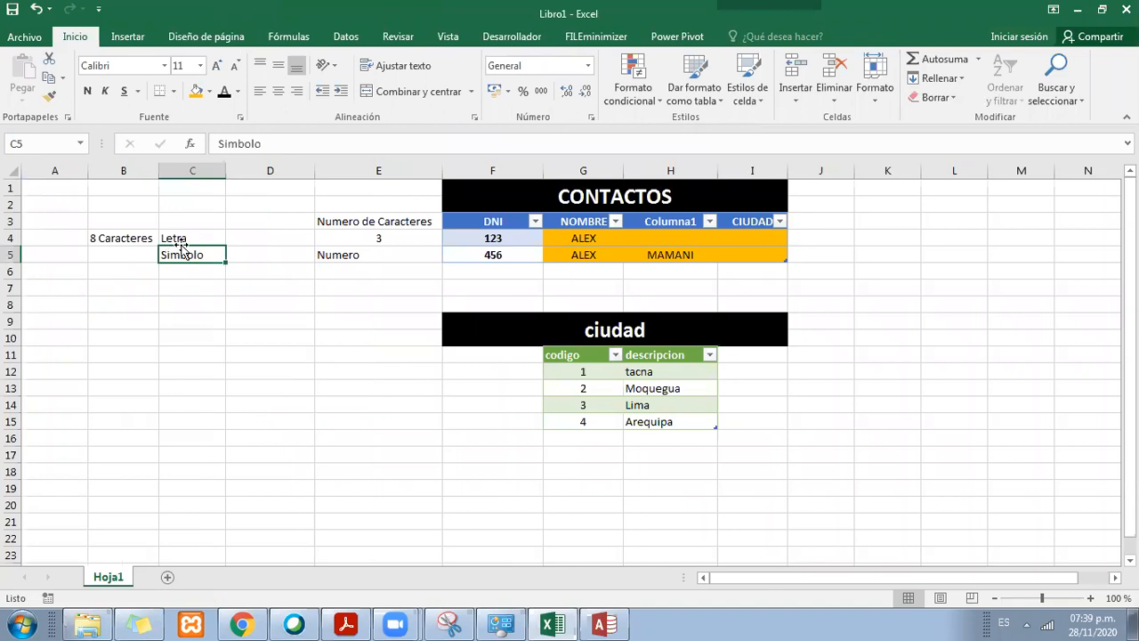
# Step: Make the 8 Caracteres text in cell B4 bold and fit column B's width to its contents
pyautogui.click(144, 237)
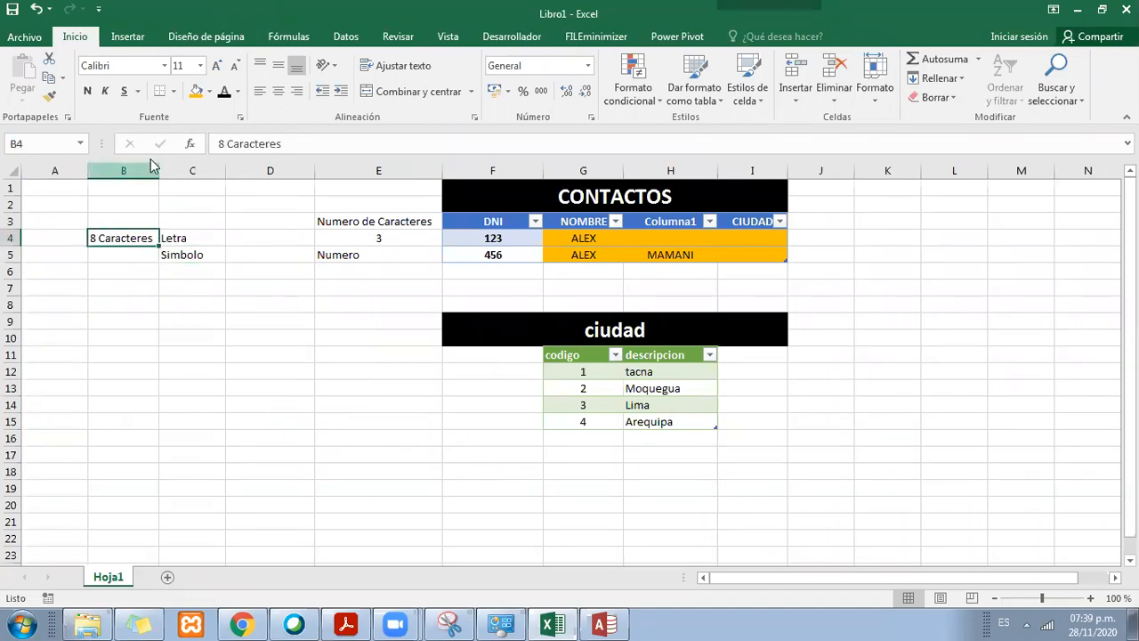
pyautogui.click(88, 92)
pyautogui.doubleClick(158, 170)
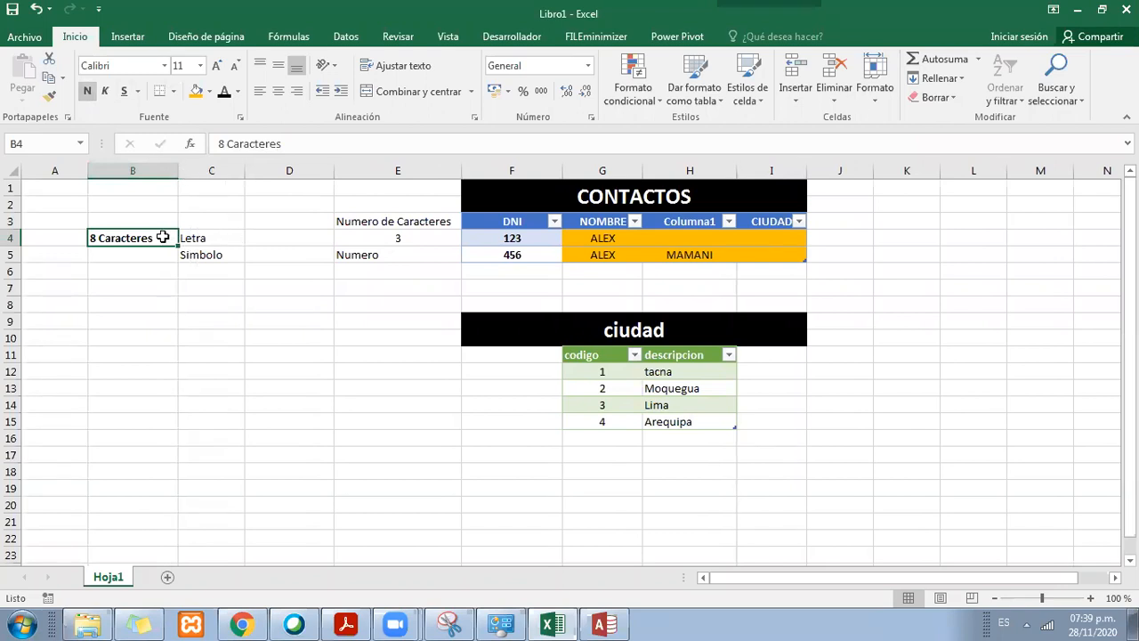
# Step: Merge and center cells B4:B7 around the 8 Caracteres text and align it vertically in the middle
pyautogui.moveTo(163, 250); pyautogui.dragTo(163, 287)
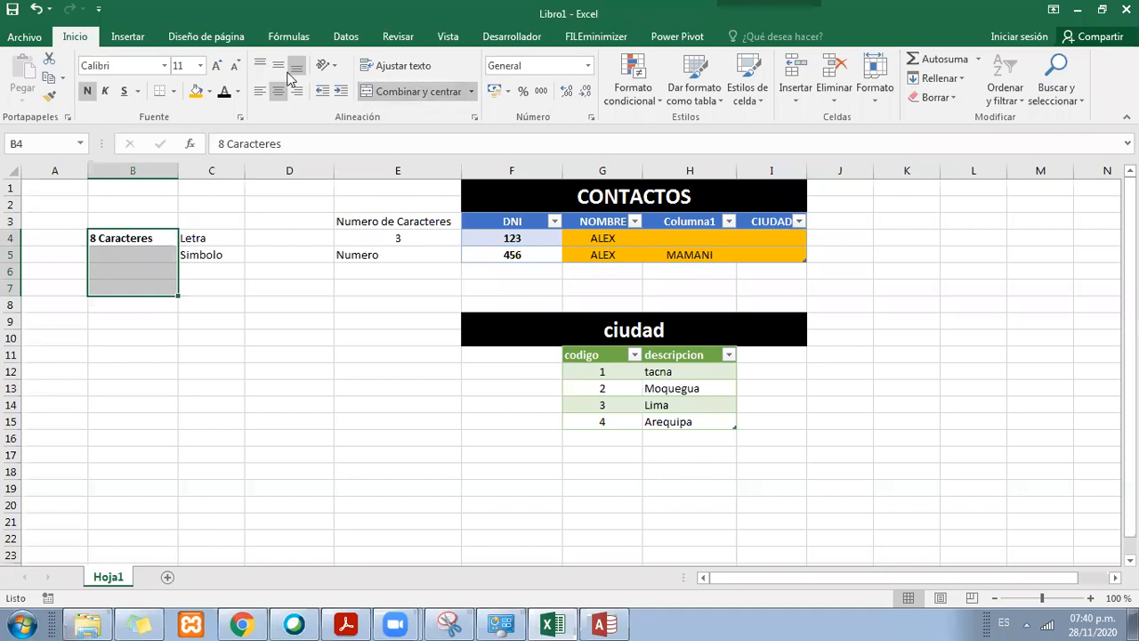
pyautogui.click(225, 237)
pyautogui.press('Left')
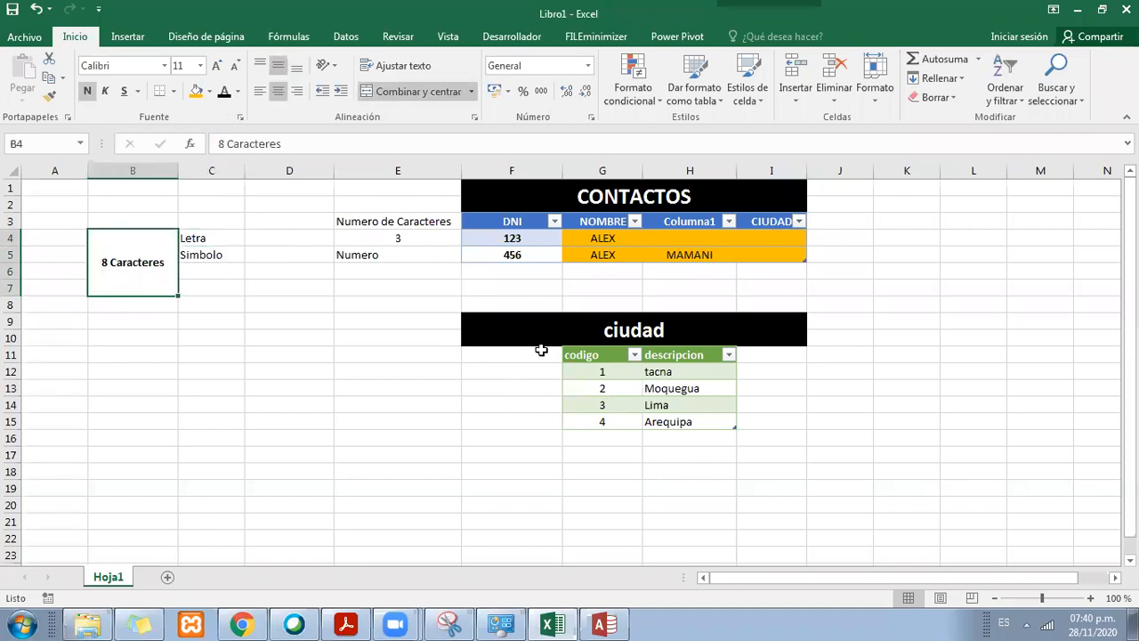
pyautogui.click(215, 354)
# Step: Copy the ciudad heading's format to the block starting at F18 and enter INFORMACION as its title
pyautogui.click(511, 323)
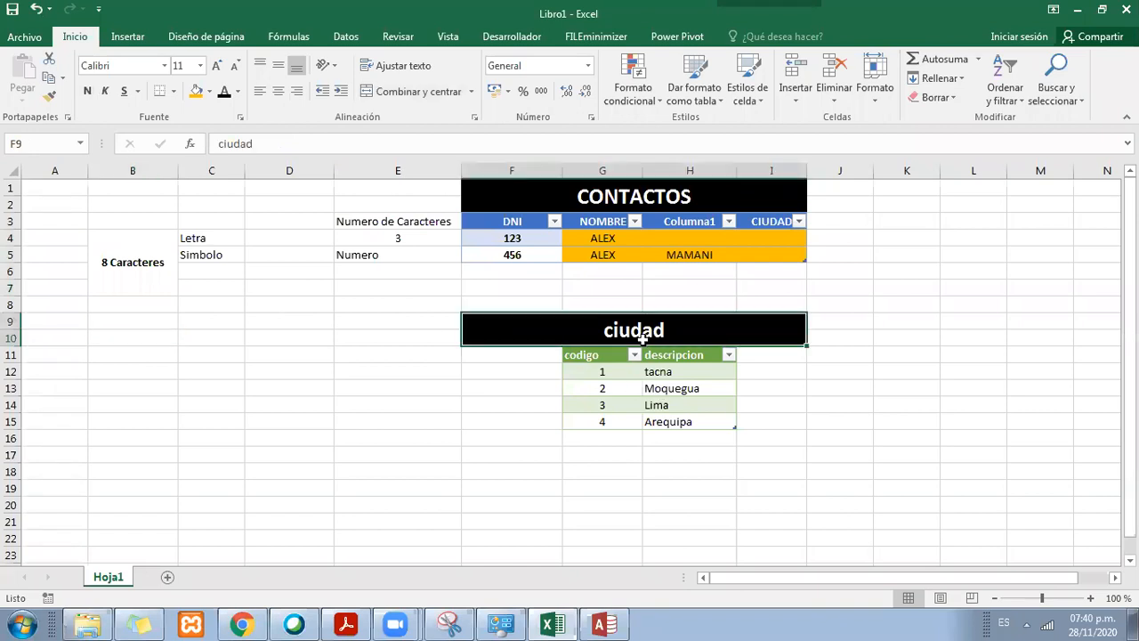
pyautogui.click(49, 96)
pyautogui.scroll(-1, 490, 356)
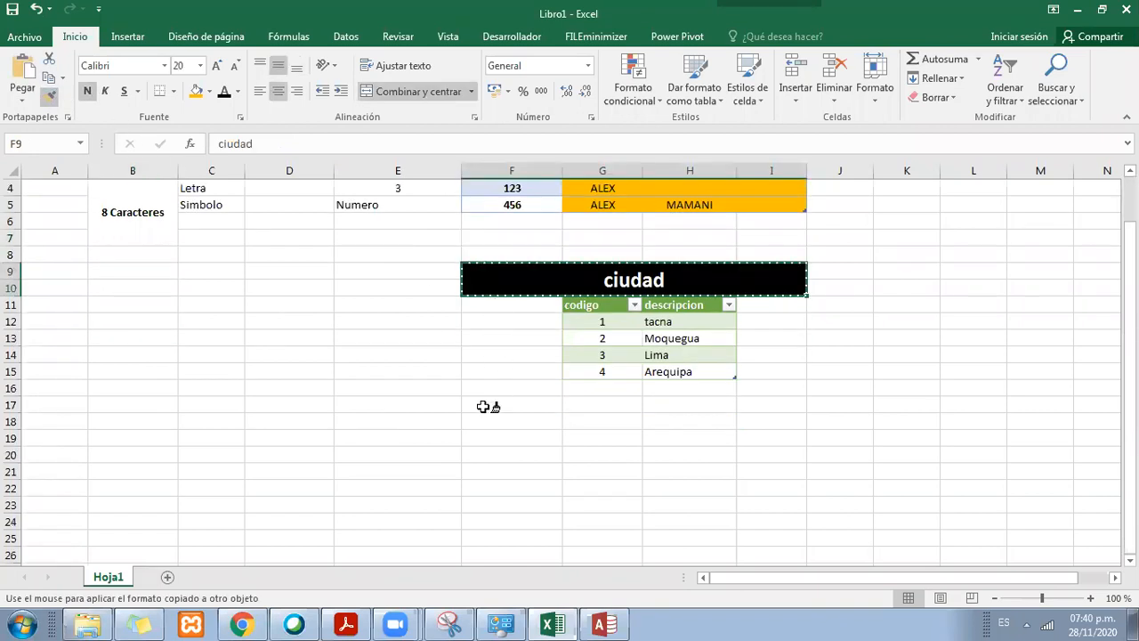
pyautogui.click(488, 416)
pyautogui.write('INFORMACION')
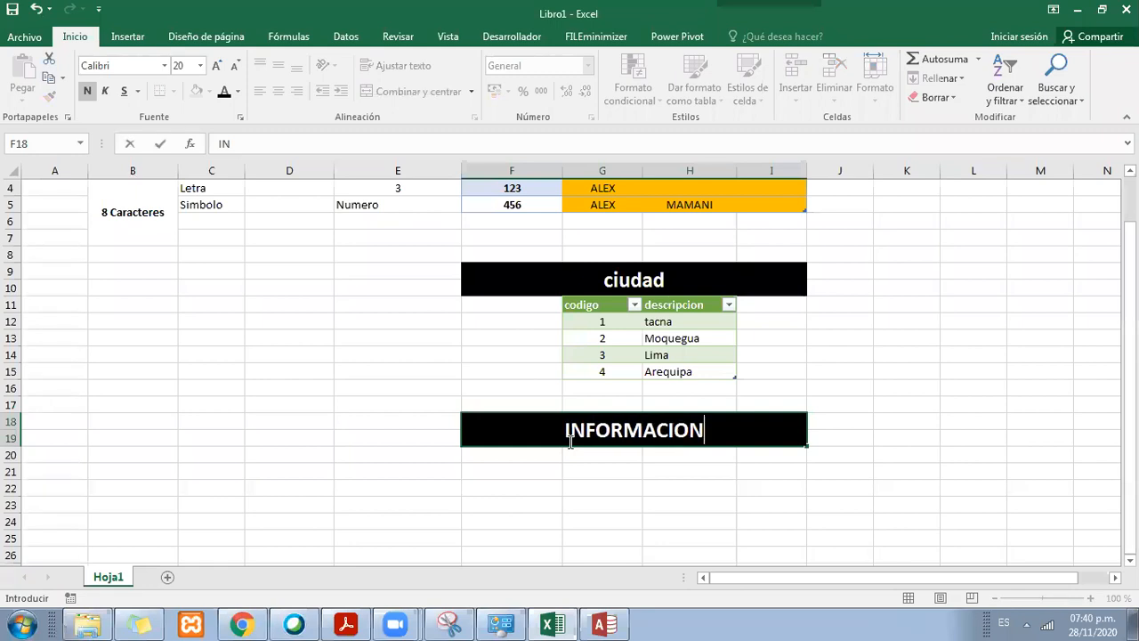
pyautogui.press('Return')
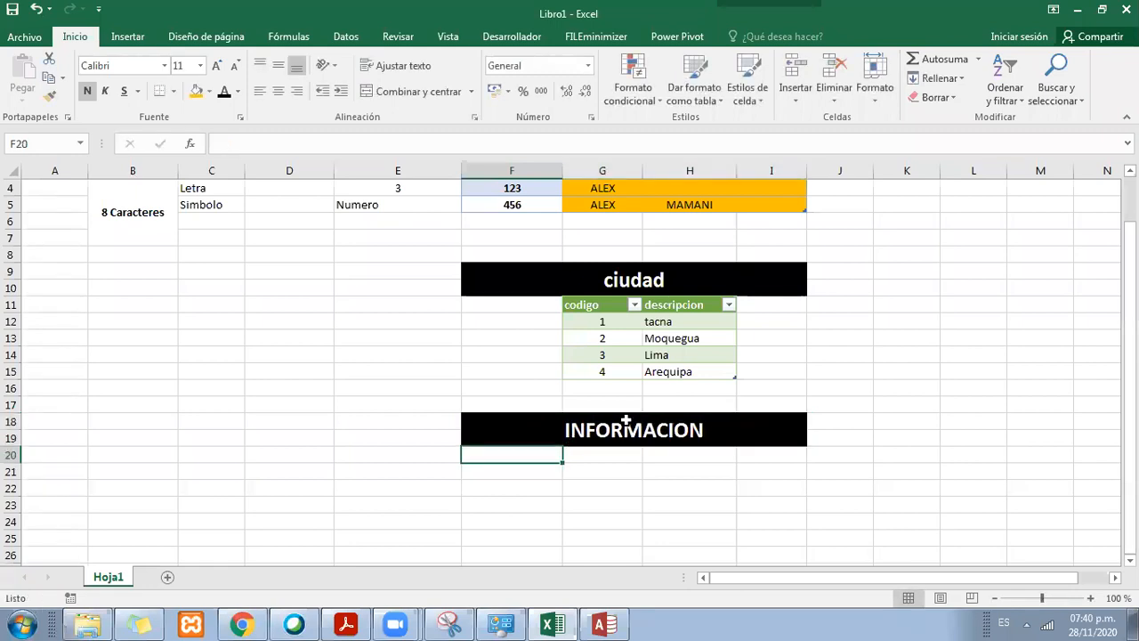
pyautogui.press('Down')
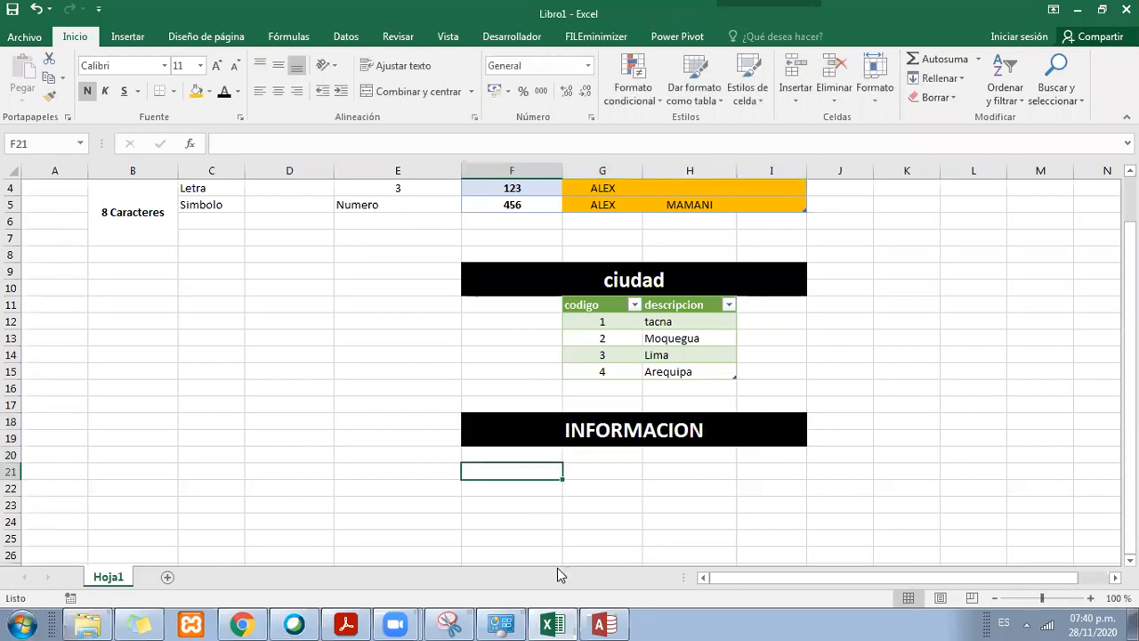
# Step: Check the Informacion field names in Access, return to Excel and enter CODIGOINFORMACION as the header in cell G20
pyautogui.click(602, 623)
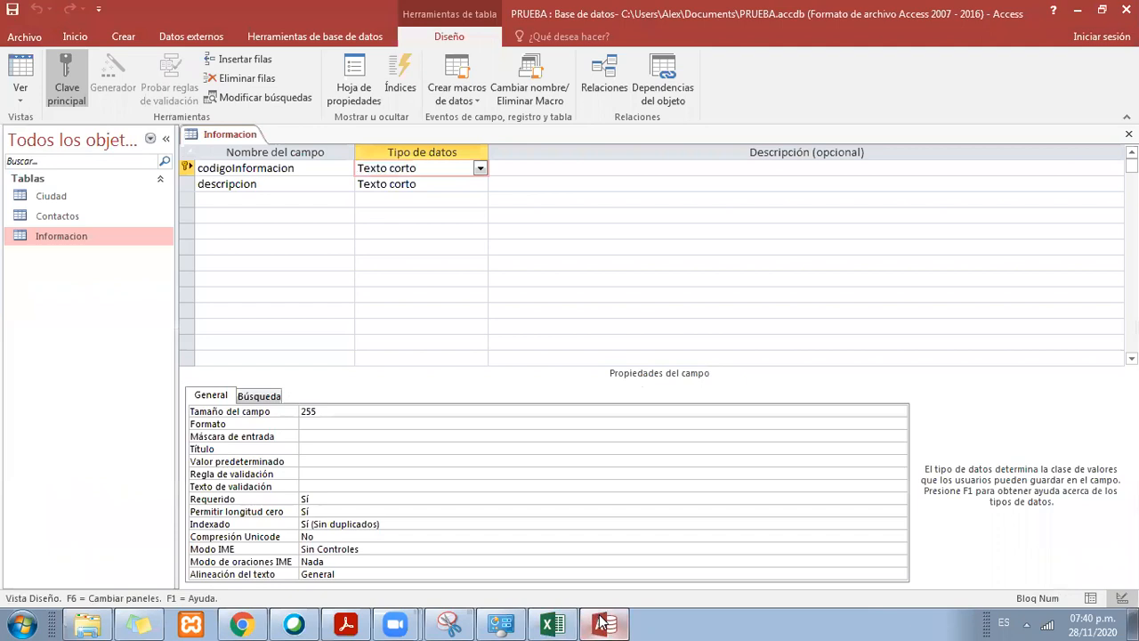
pyautogui.click(601, 623)
pyautogui.click(575, 457)
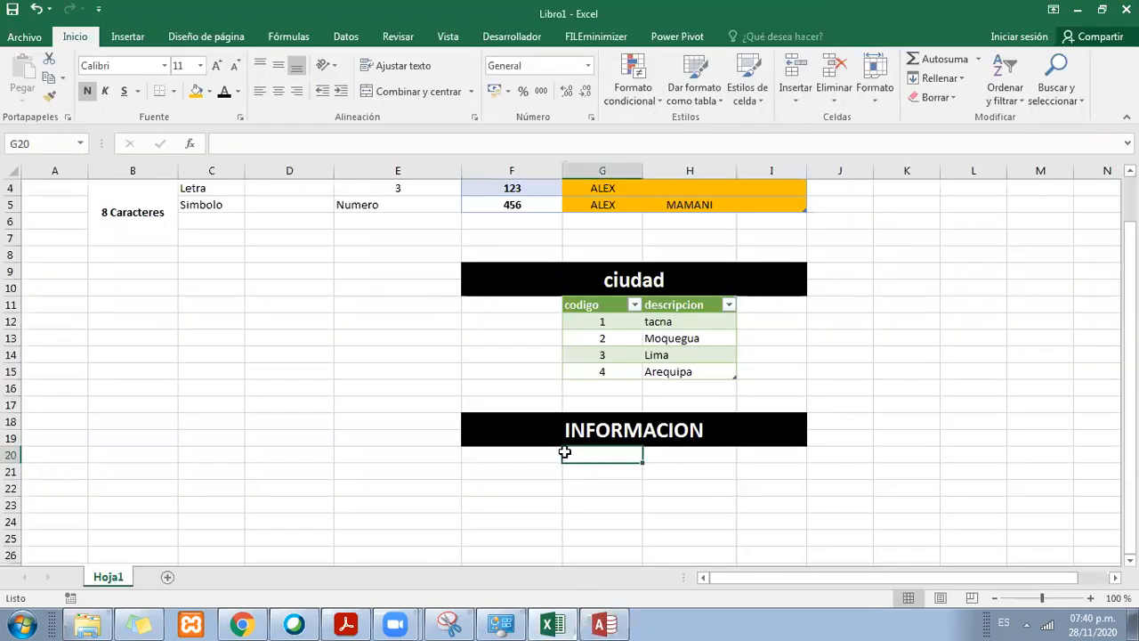
pyautogui.write('COAIDO')
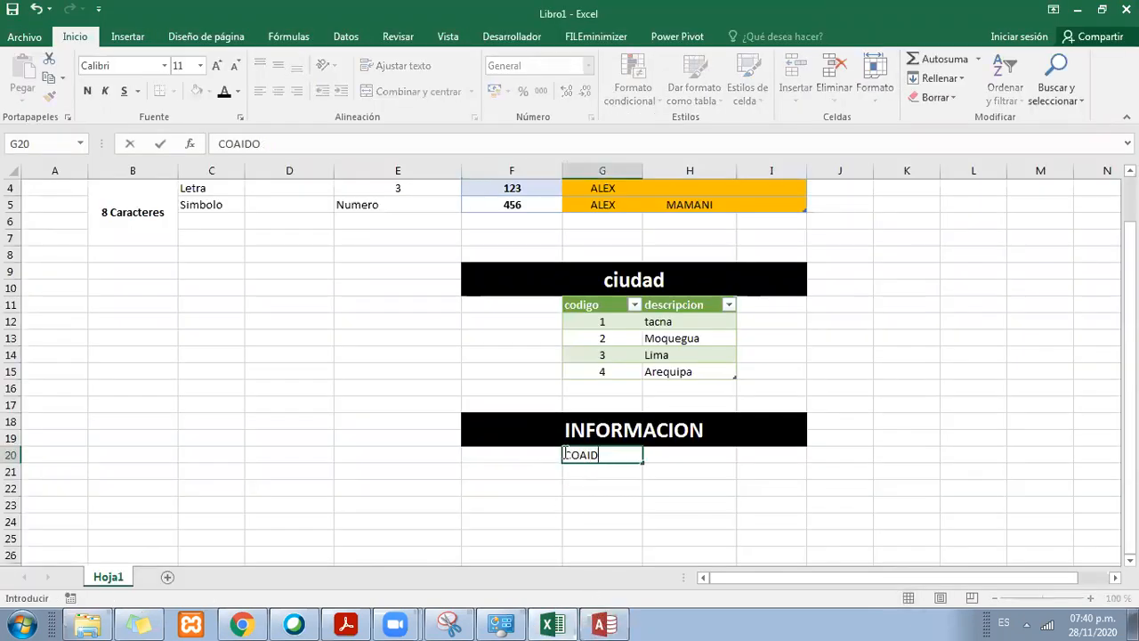
pyautogui.write('INFORMACION')
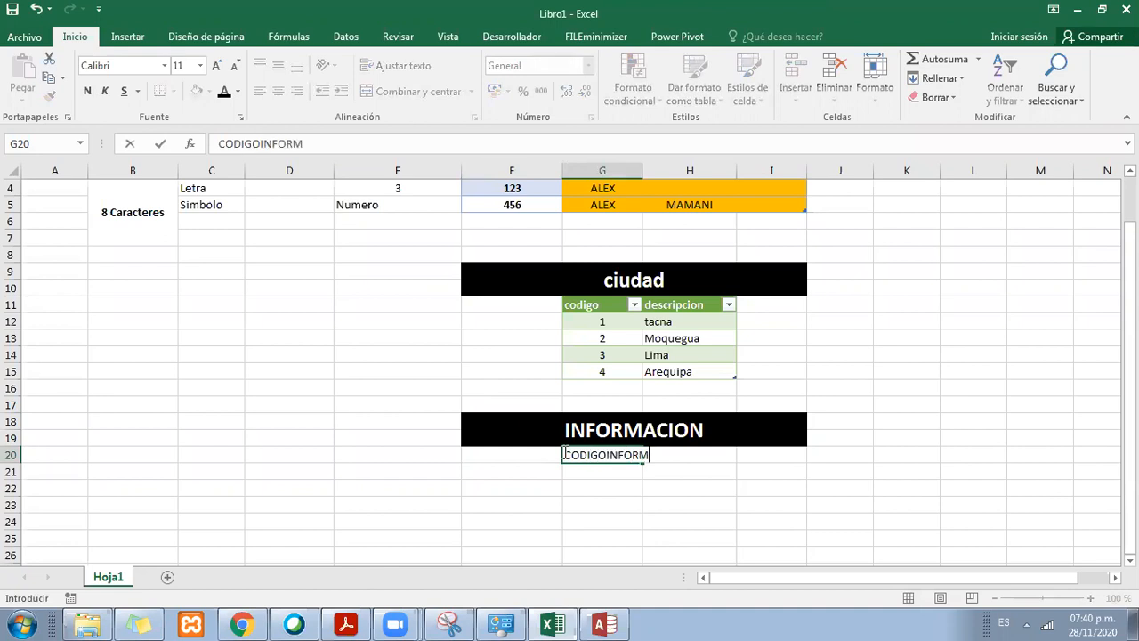
pyautogui.press('Return')
# Step: Enter DESCRIPCION as the second column header in cell H20
pyautogui.press('Up')
pyautogui.press('Right')
pyautogui.write('DESCIPCION')
pyautogui.press('Return')
pyautogui.press('Up')
pyautogui.write('DESCRIPC')
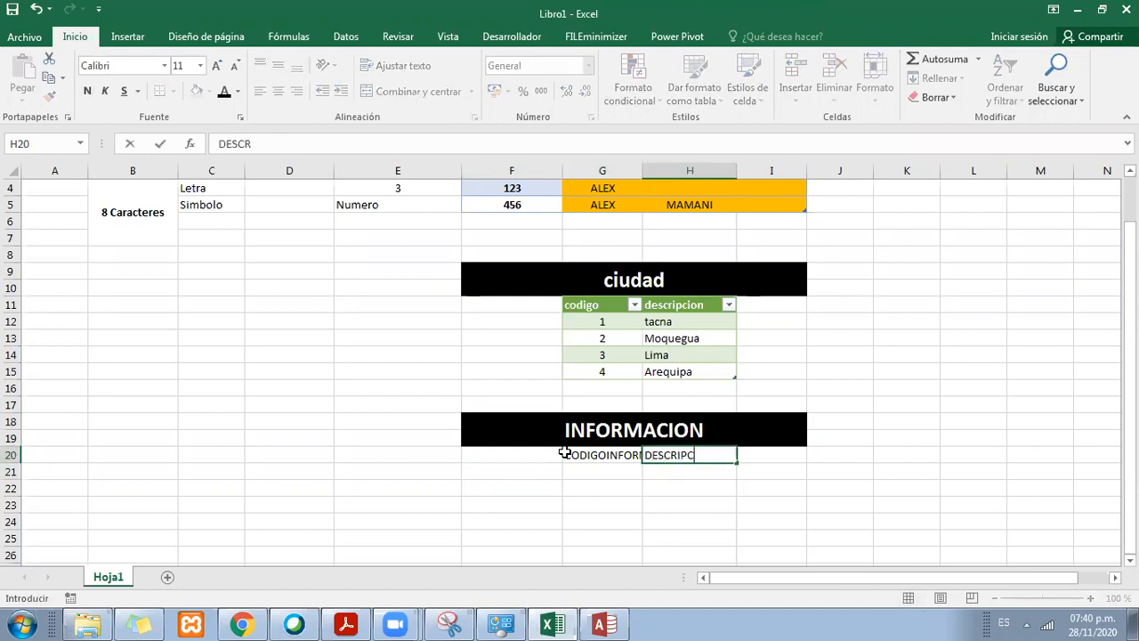
pyautogui.write('ION')
pyautogui.press('Return')
# Step: Format the range G20:H21 as a table with headers, using a green medium table style
pyautogui.click(603, 318)
pyautogui.moveTo(619, 452); pyautogui.dragTo(674, 469)
pyautogui.click(693, 85)
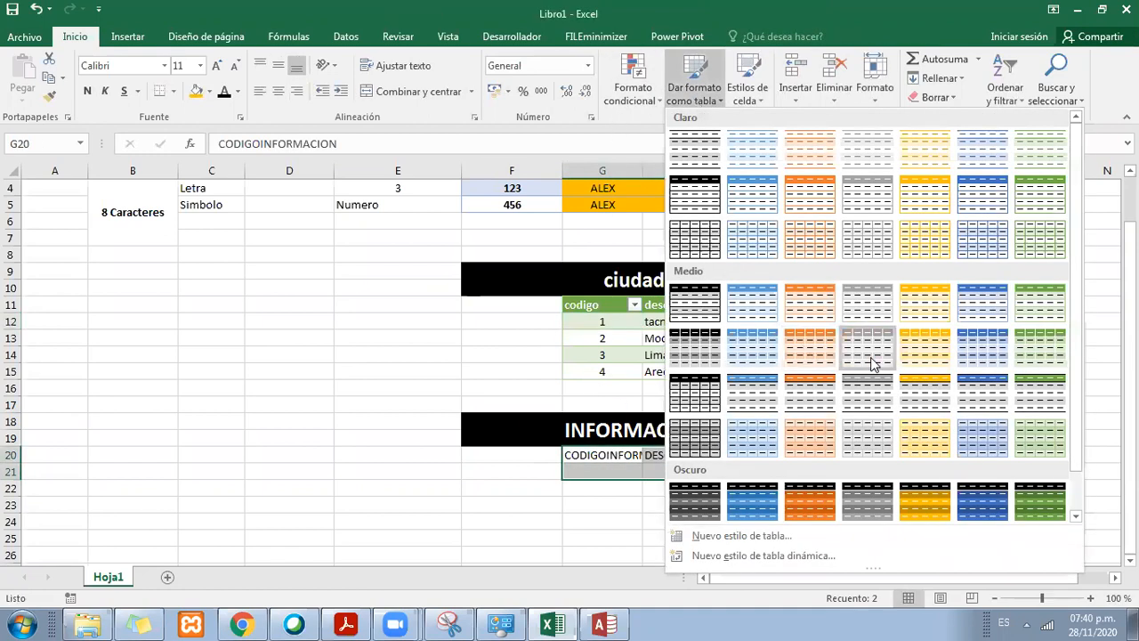
pyautogui.click(1042, 305)
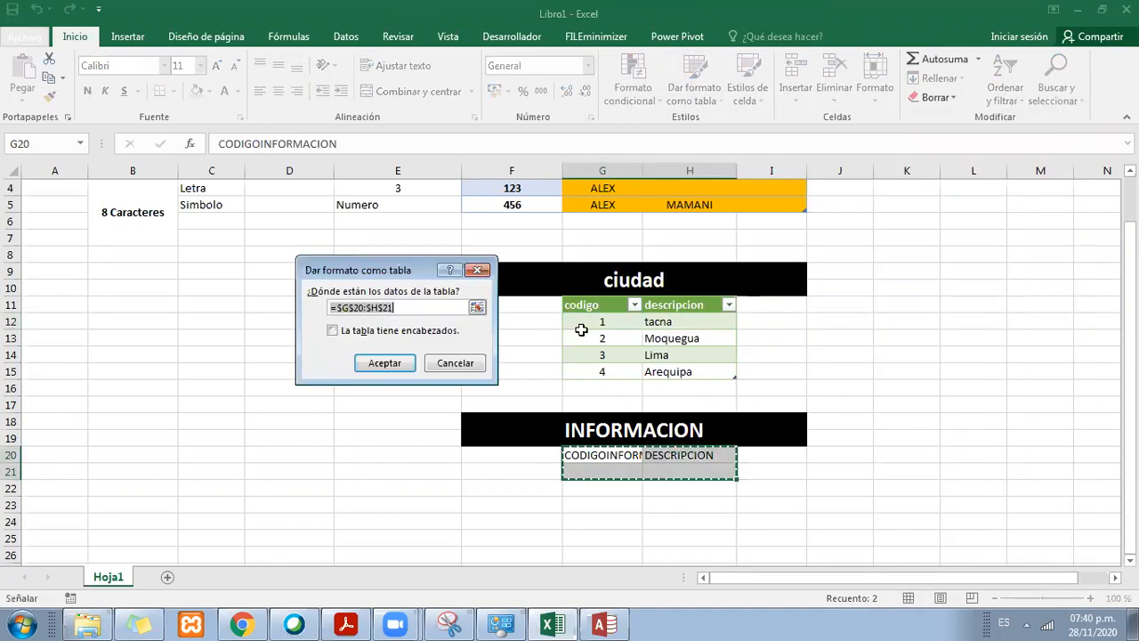
pyautogui.click(399, 362)
pyautogui.click(803, 471)
pyautogui.press('Left')
pyautogui.press('Left')
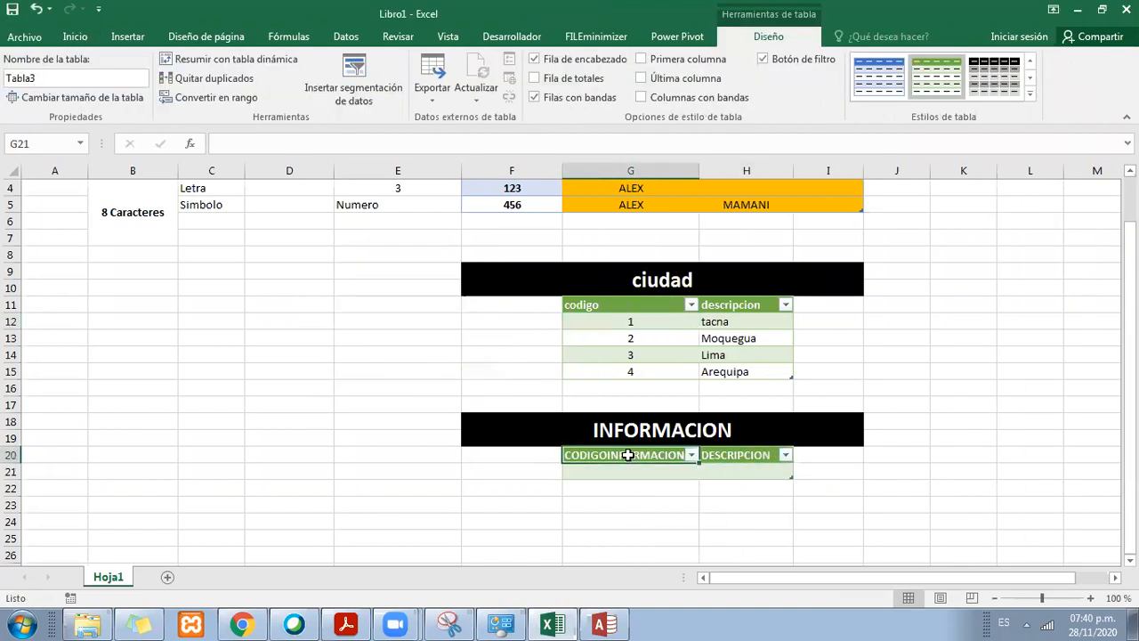
# Step: Zoom the sheet to 190% and examine the new table below the INFORMACION heading
pyautogui.moveTo(650, 463); pyautogui.dragTo(745, 475)
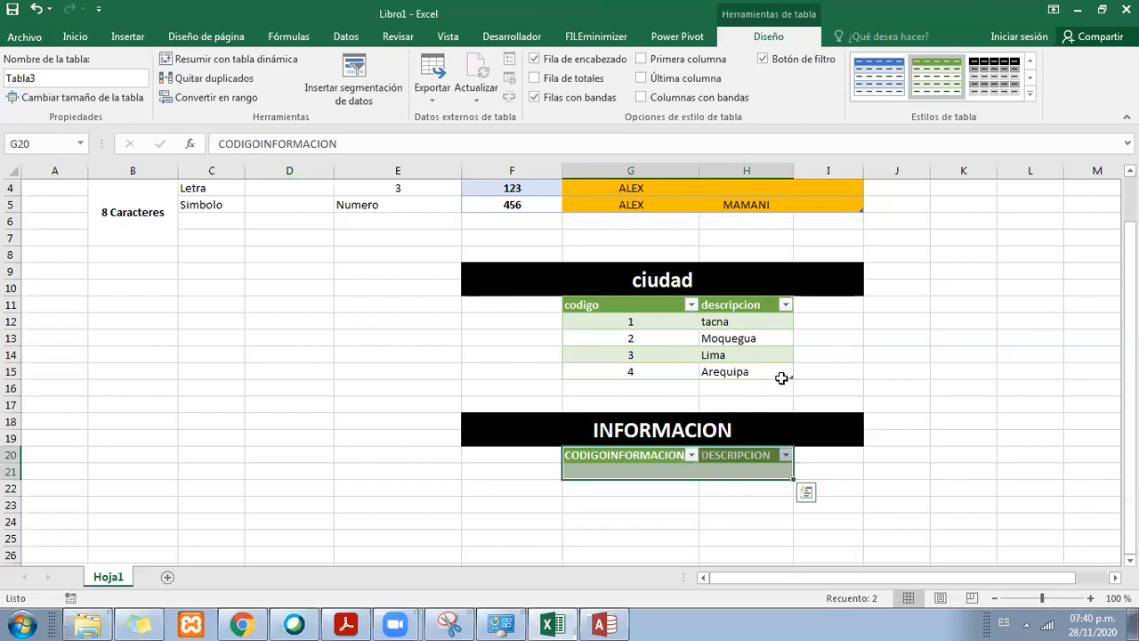
pyautogui.click(1091, 598)
pyautogui.click(1091, 599)
pyautogui.click(1092, 598)
pyautogui.click(1092, 598)
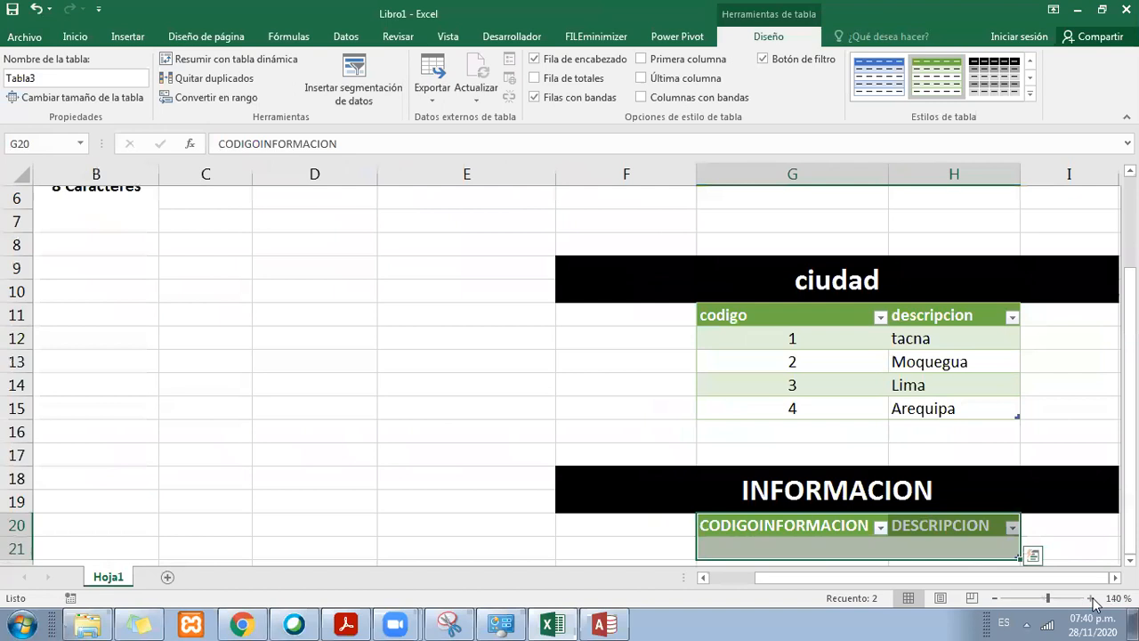
pyautogui.click(1091, 598)
pyautogui.click(1091, 598)
pyautogui.click(1091, 599)
pyautogui.click(1091, 598)
pyautogui.click(1091, 599)
pyautogui.moveTo(1013, 578); pyautogui.dragTo(1057, 579)
pyautogui.hotkey('alt', 'Tab')
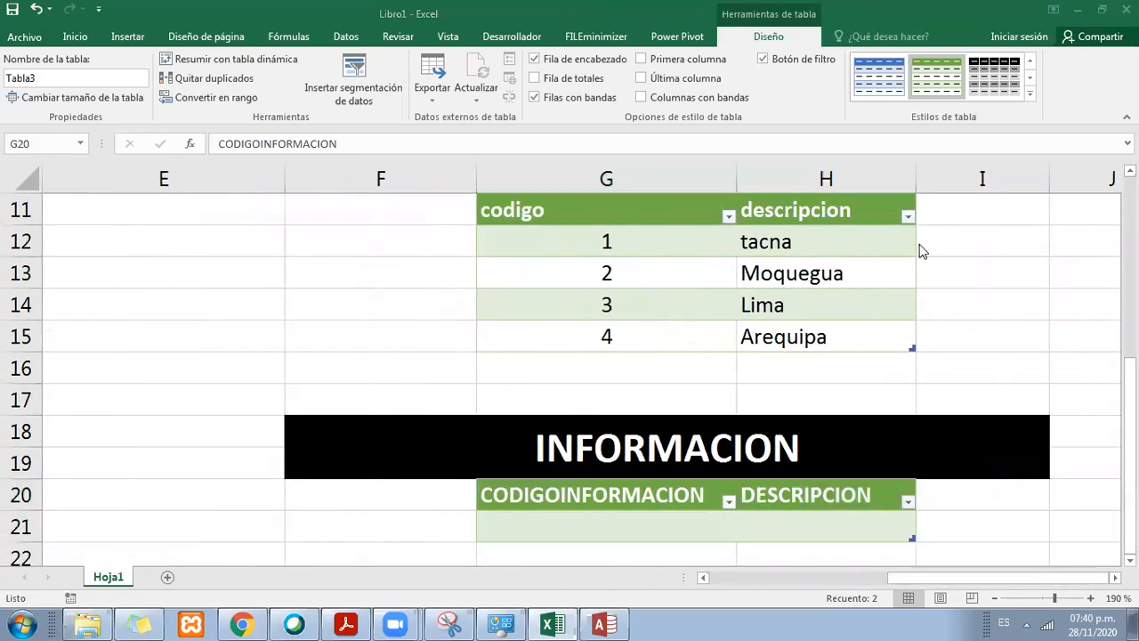
pyautogui.hotkey('alt', 'Tab')
pyautogui.scroll(-2, 937, 349)
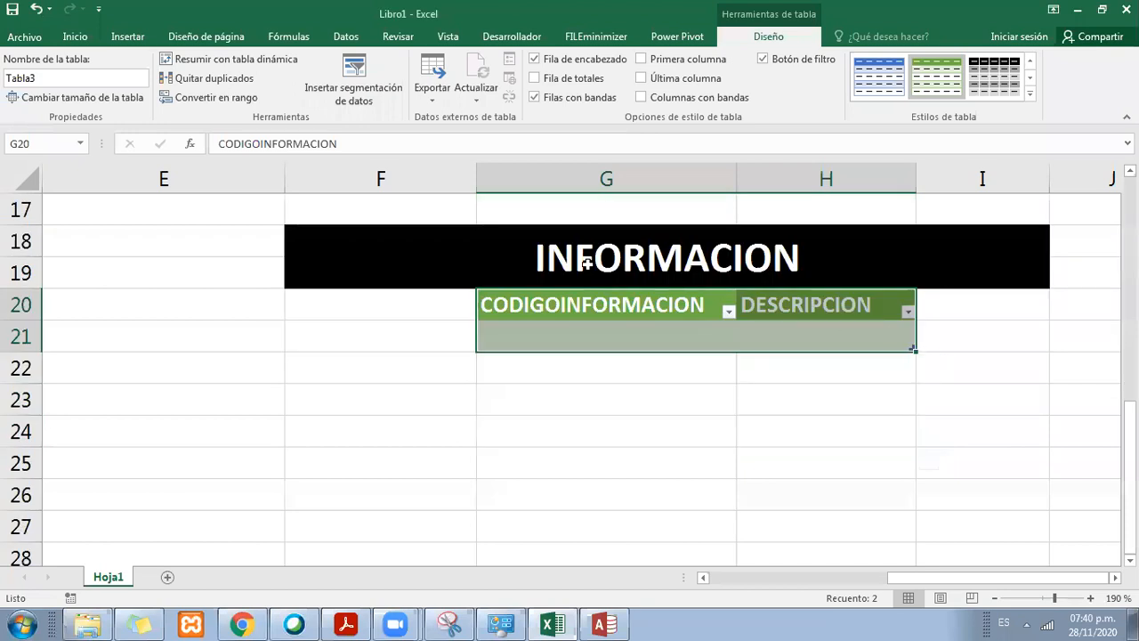
# Step: Enter TRABAJO 20 as the description in cell H21 of the INFORMACION table
pyautogui.click(626, 305)
pyautogui.click(661, 339)
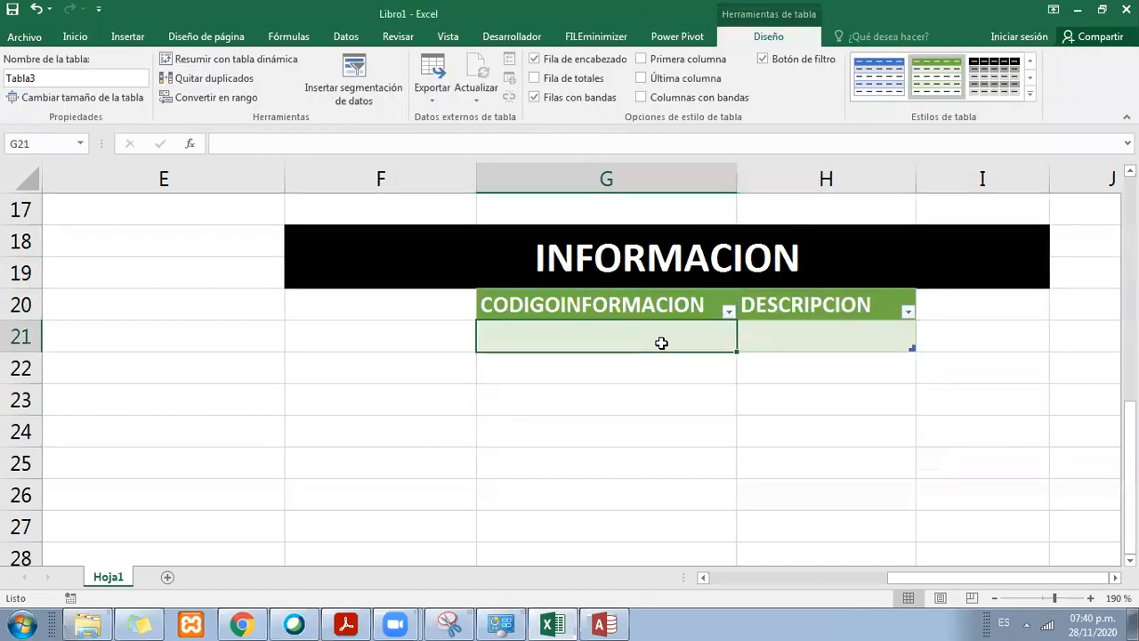
pyautogui.click(764, 337)
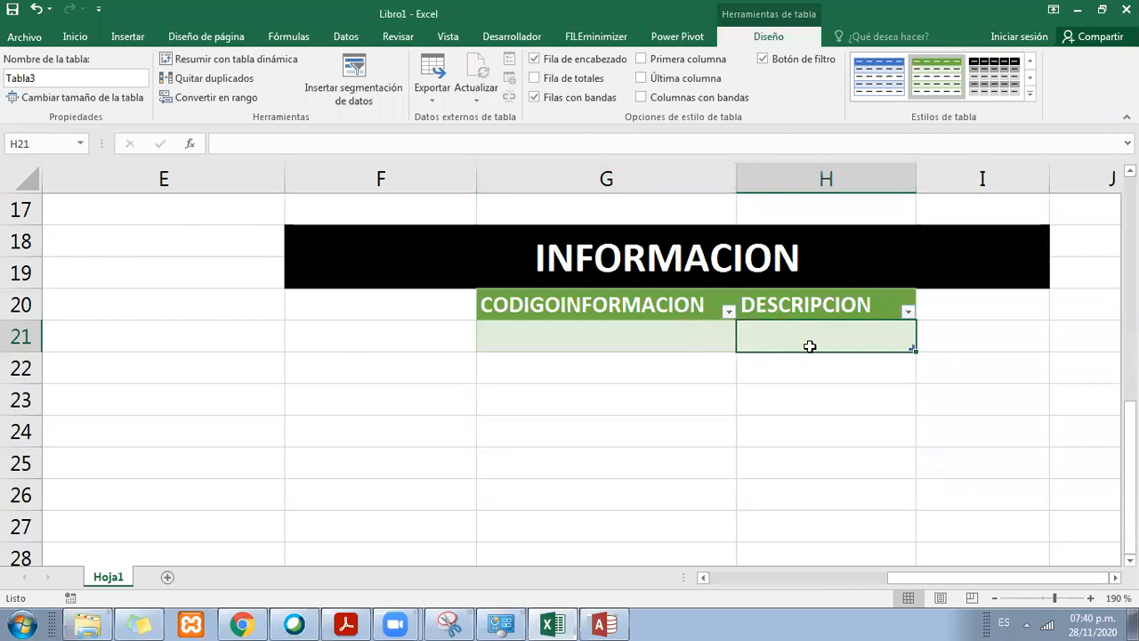
pyautogui.write('TRAVA')
pyautogui.press('BackSpace')
pyautogui.press('BackSpace')
pyautogui.write('BAJO')
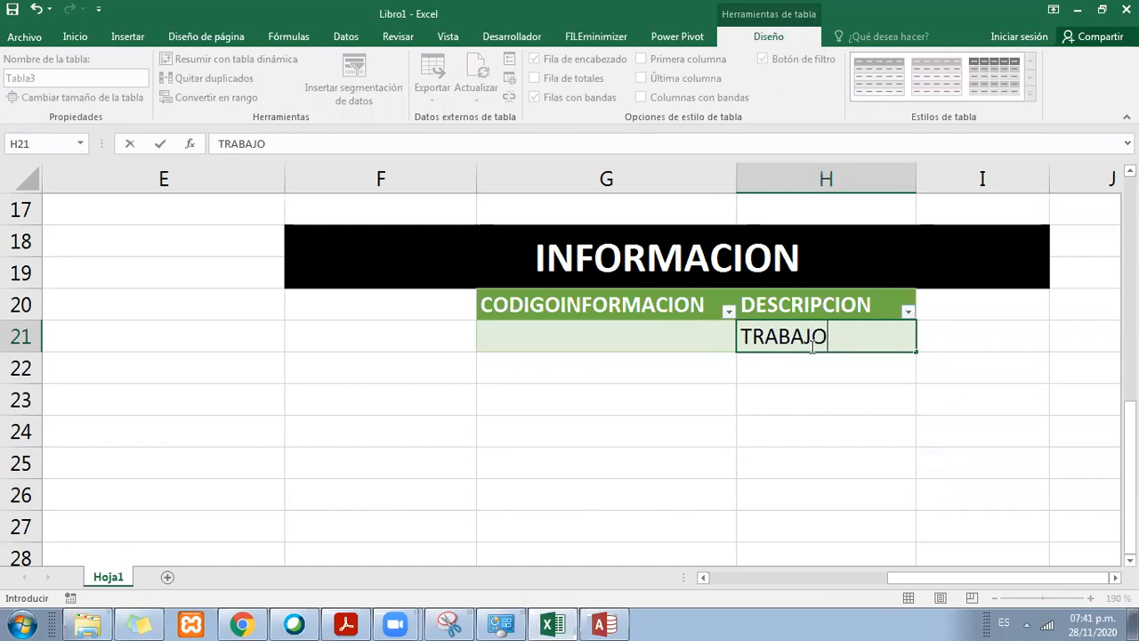
pyautogui.write(' 20')
pyautogui.press('Return')
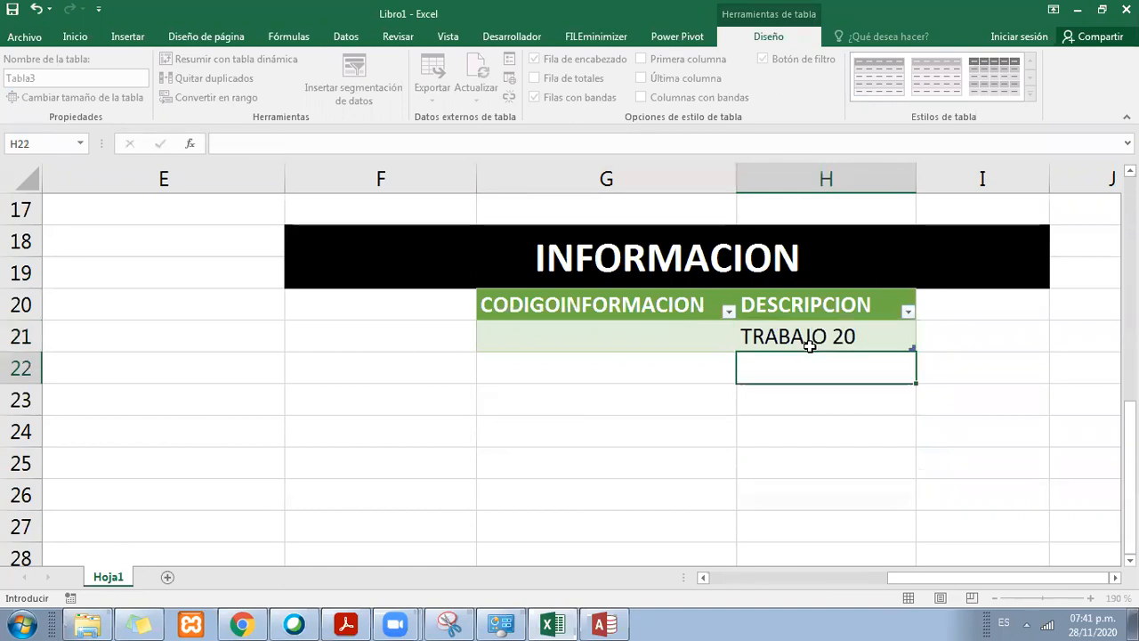
# Step: Enter T20 as the information code in cell G21
pyautogui.press('Up')
pyautogui.press('Left')
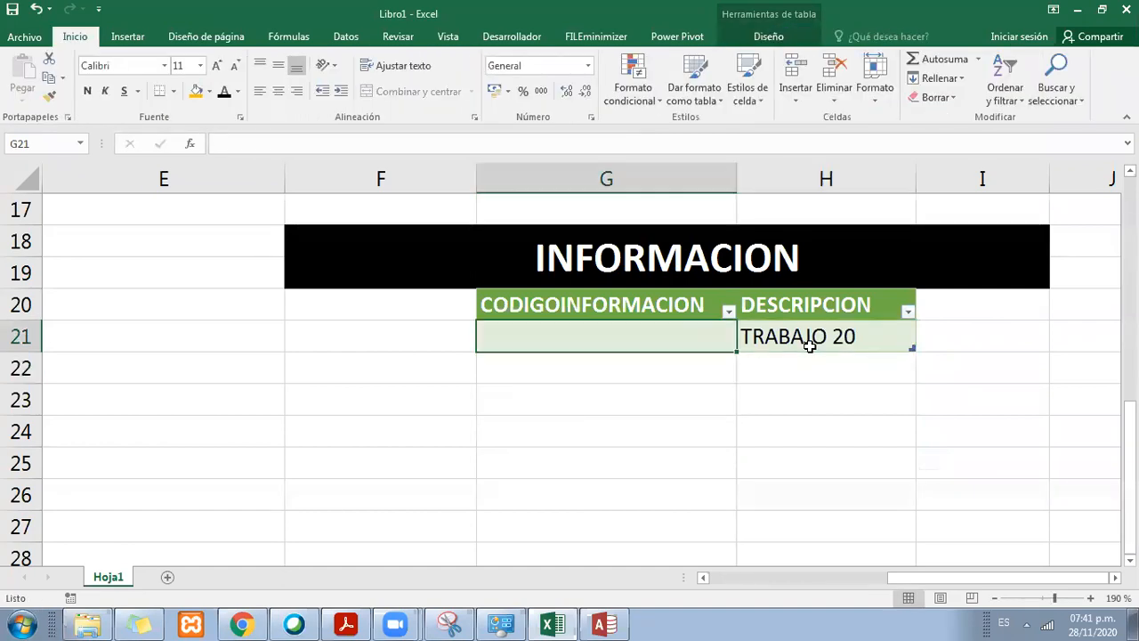
pyautogui.write('20')
pyautogui.press('BackSpace')
pyautogui.press('BackSpace')
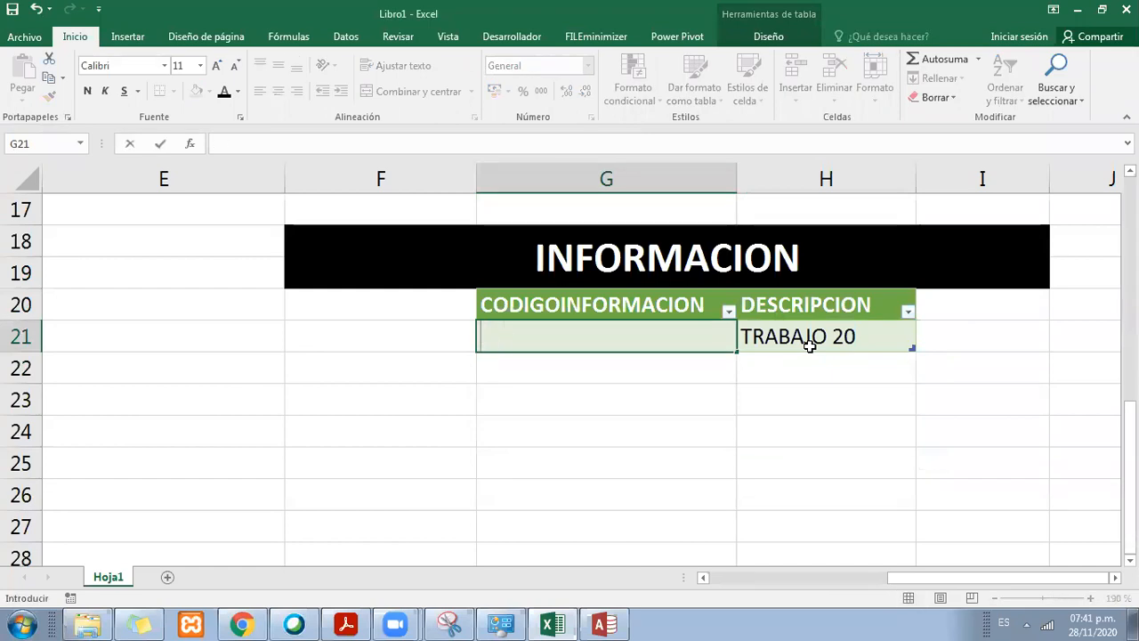
pyautogui.write('T20')
pyautogui.press('Return')
pyautogui.press('Up')
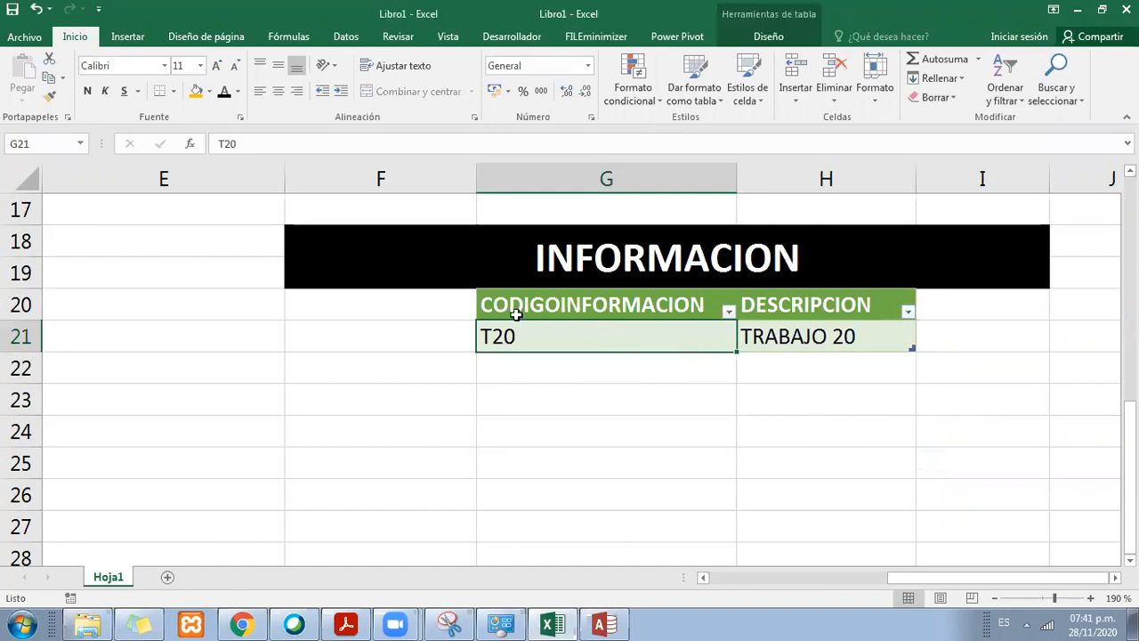
# Step: Extend the information code in cell G21 to T20ZC
pyautogui.click(554, 144)
pyautogui.write('ZC')
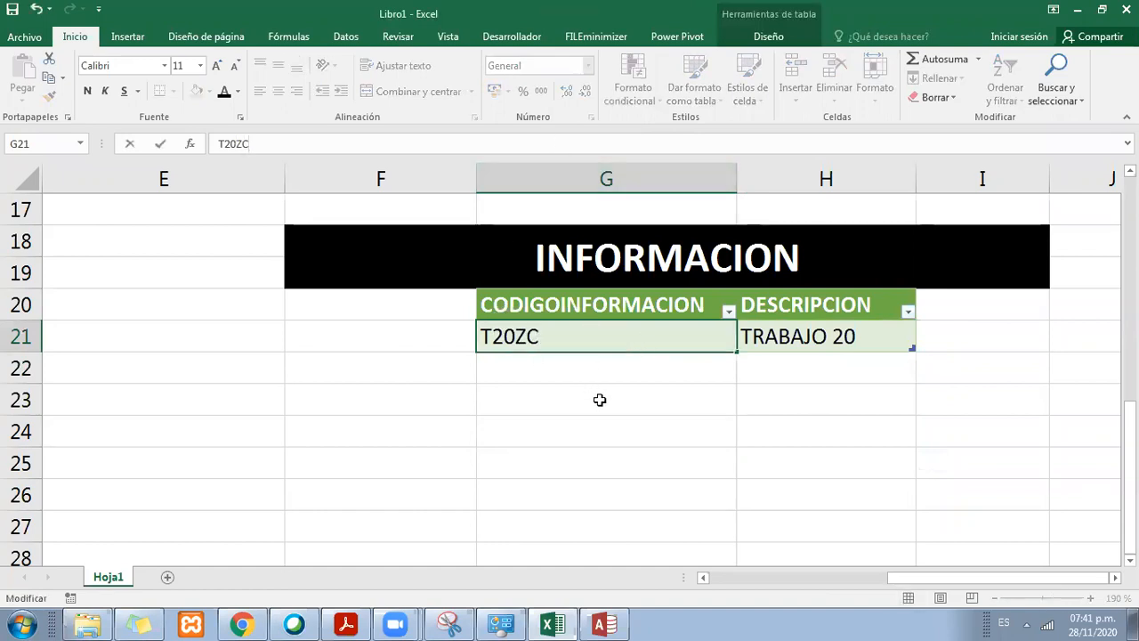
pyautogui.press('Return')
pyautogui.click(569, 341)
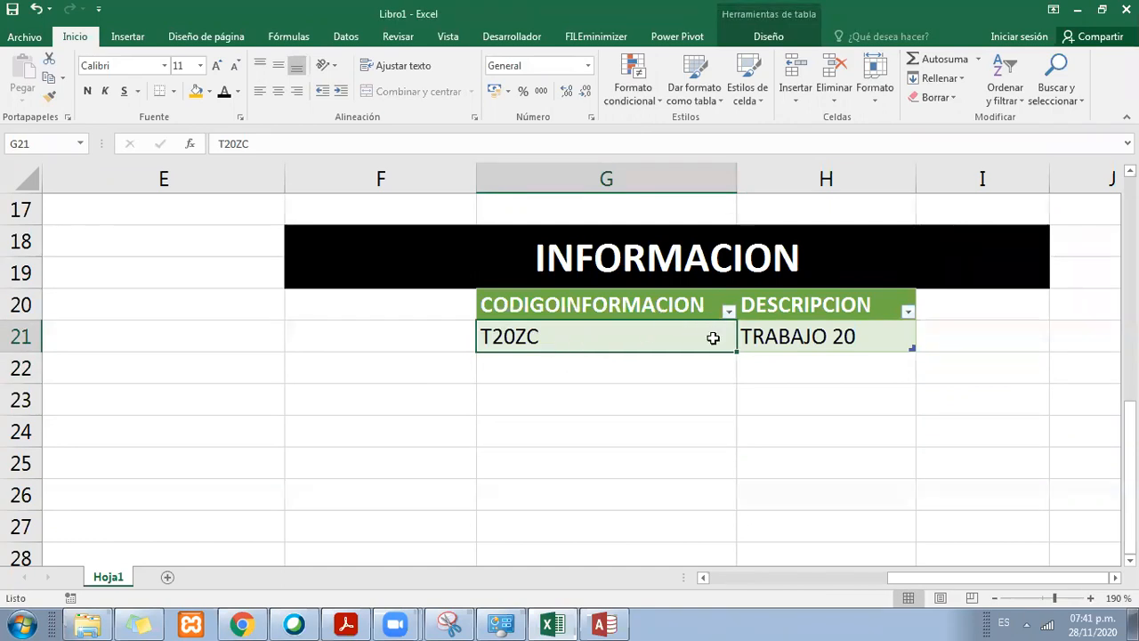
pyautogui.click(697, 303)
pyautogui.click(692, 347)
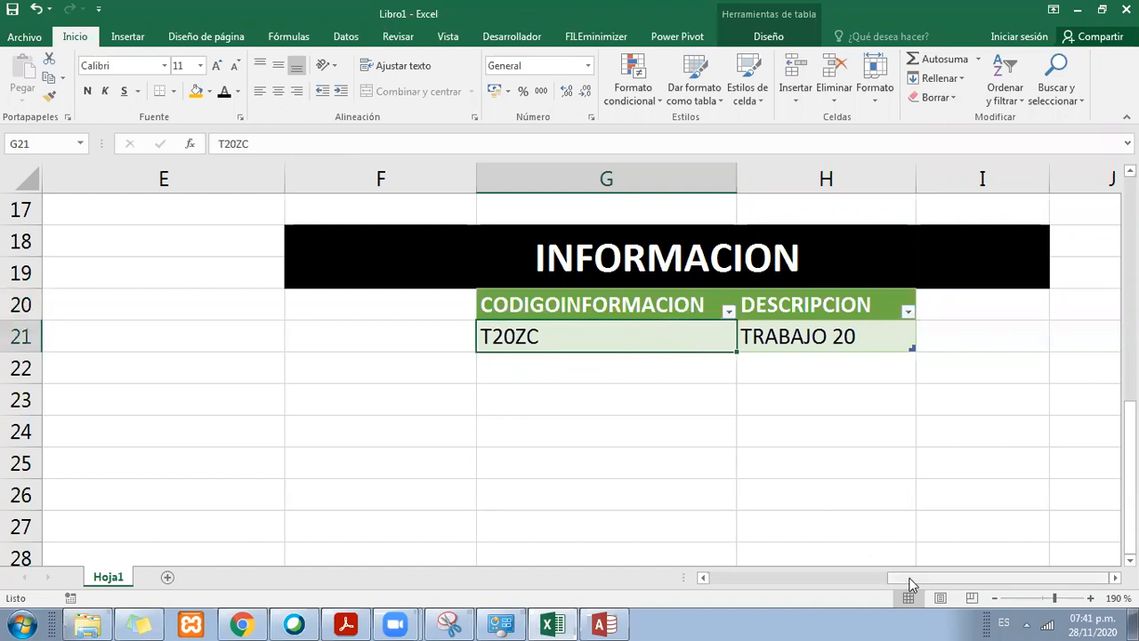
# Step: Switch to Access and review the data types of the Informacion table's fields
pyautogui.scroll(2, 584, 355)
pyautogui.scroll(-1, 584, 353)
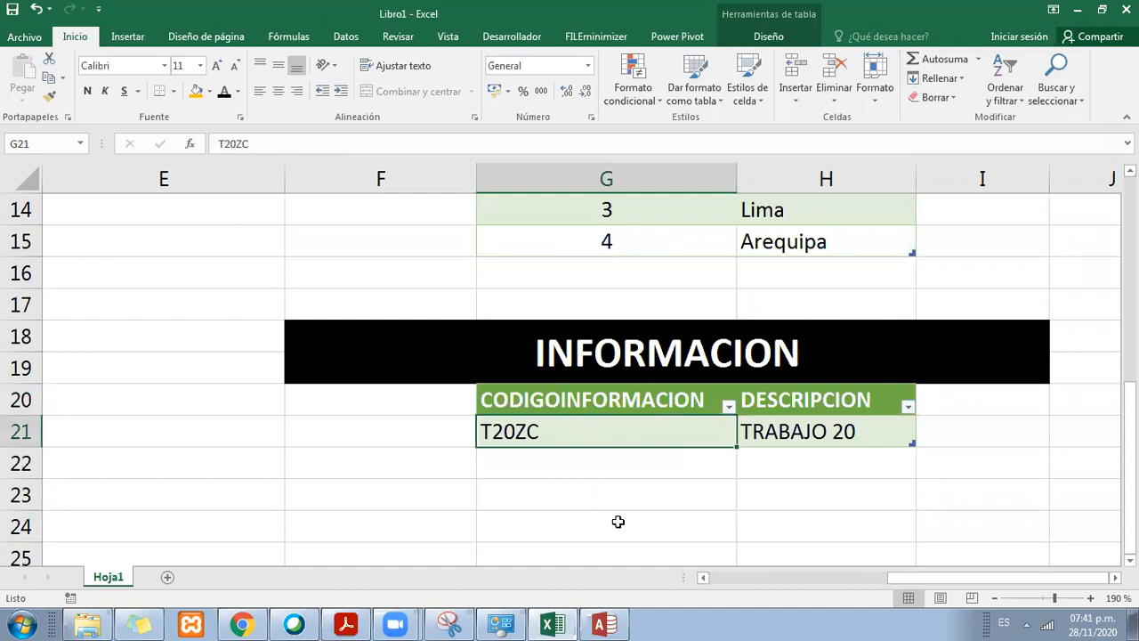
pyautogui.click(552, 623)
pyautogui.click(551, 623)
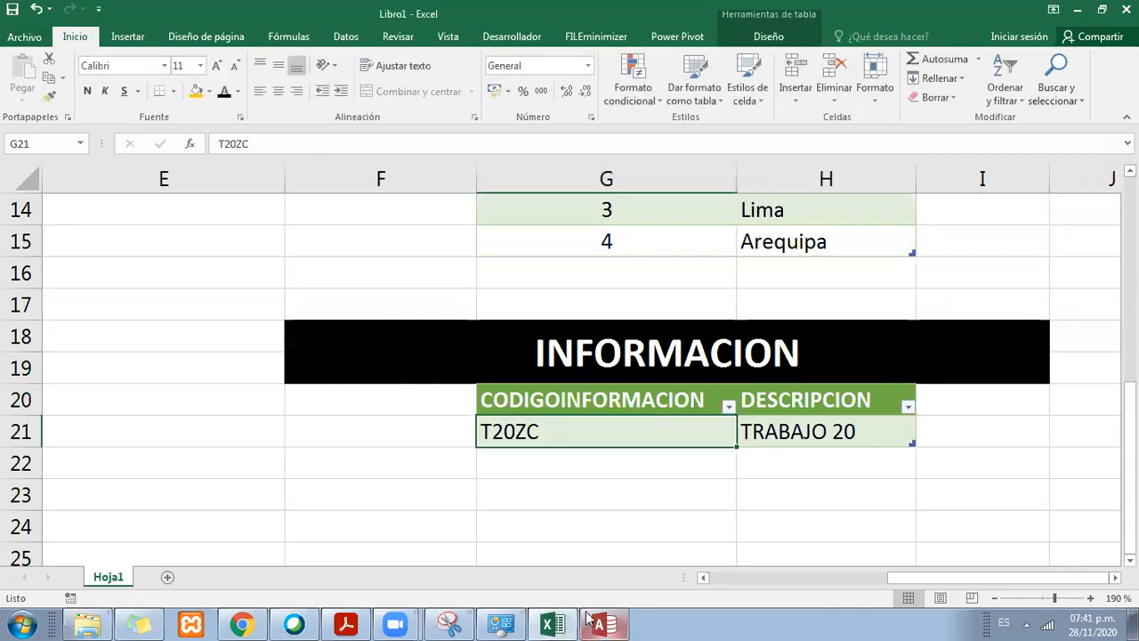
pyautogui.click(598, 623)
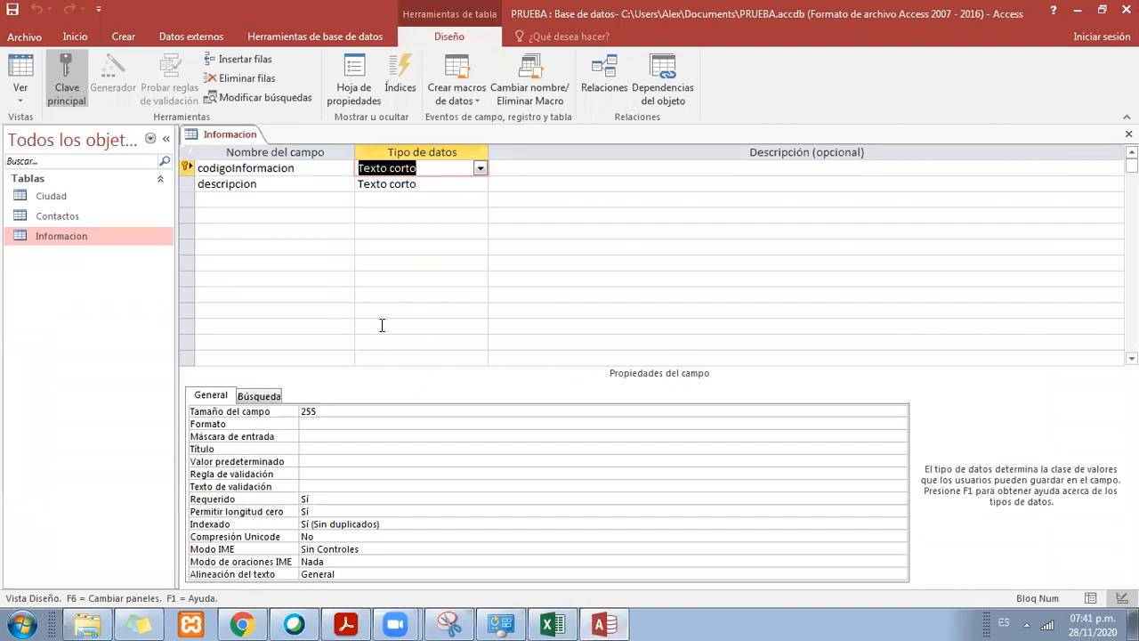
pyautogui.click(410, 203)
pyautogui.click(416, 185)
pyautogui.click(424, 214)
pyautogui.click(404, 200)
pyautogui.click(396, 184)
pyautogui.click(396, 168)
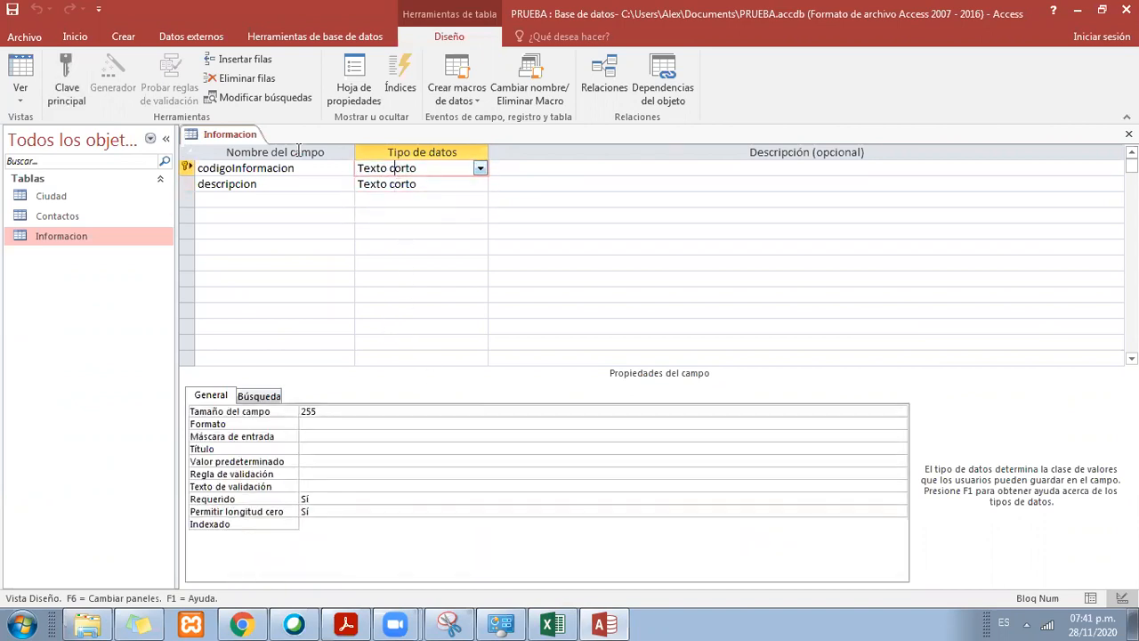
# Step: Close the Informacion table's design view and select the Ciudad table in the object list
pyautogui.rightClick(224, 136)
pyautogui.click(294, 151)
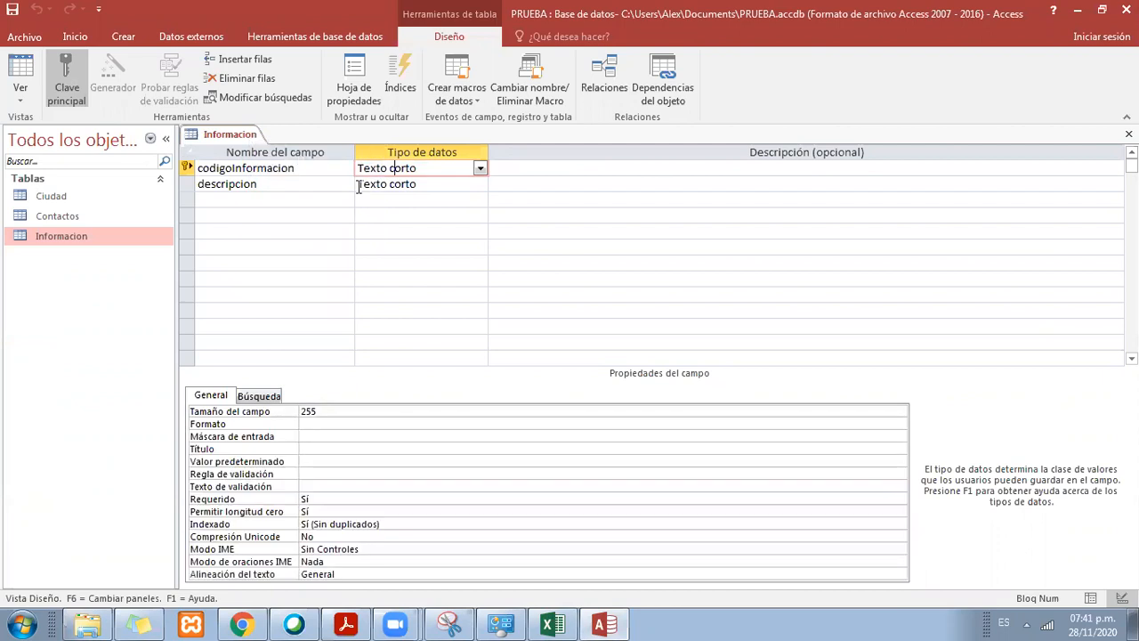
pyautogui.rightClick(228, 135)
pyautogui.click(267, 172)
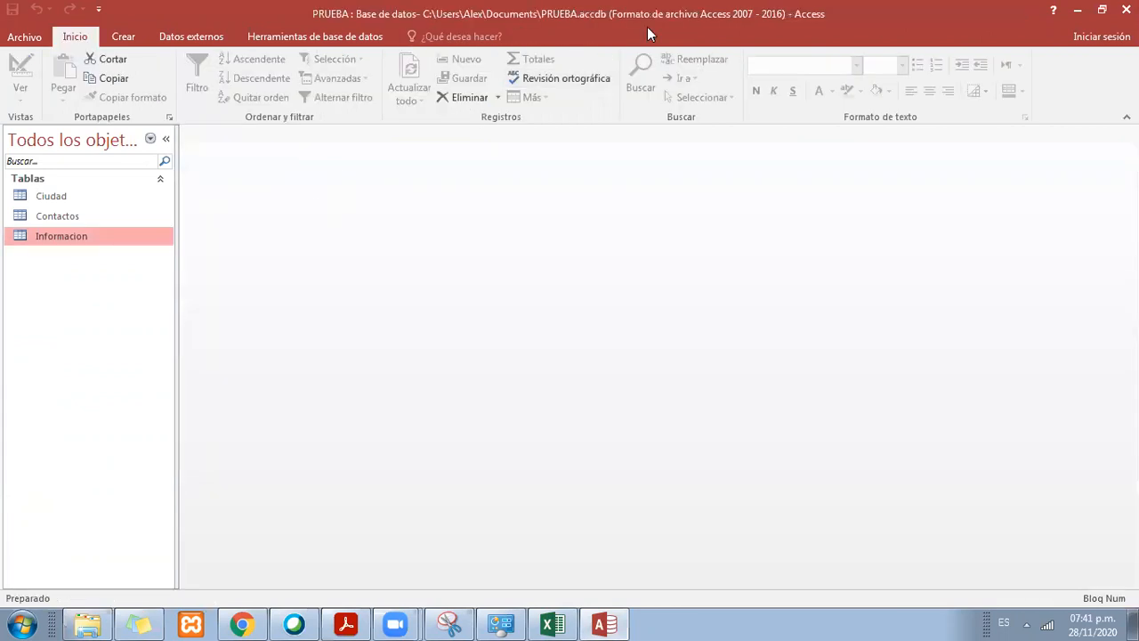
pyautogui.click(65, 193)
pyautogui.press('capslock')
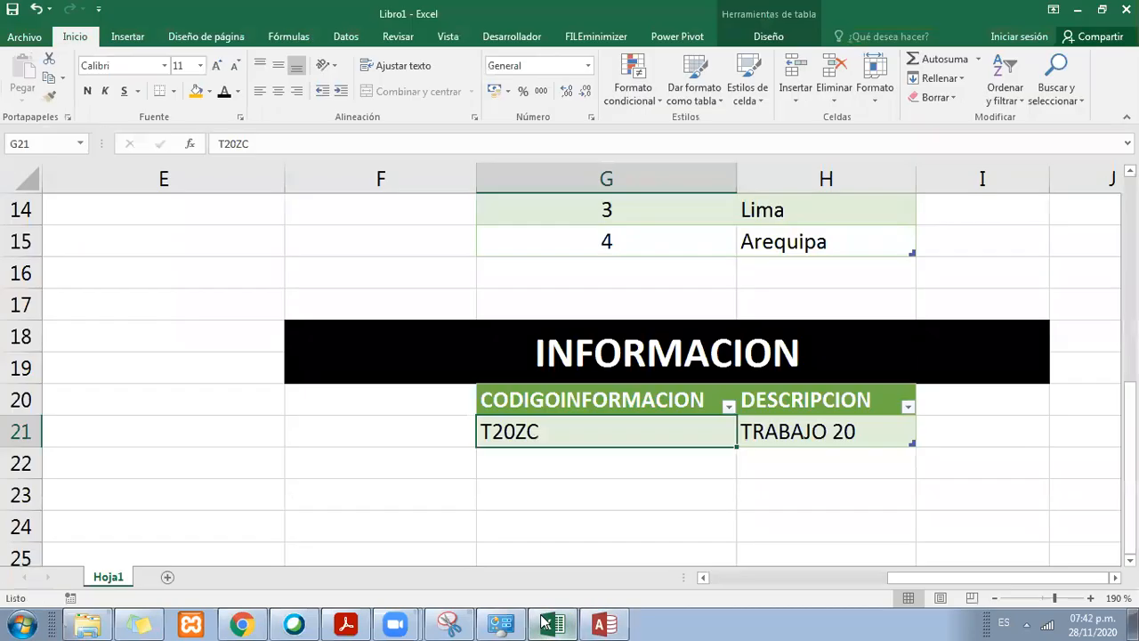
# Step: Switch to Excel and examine the columns and rows of the INFORMACION and ciudad tables
pyautogui.click(552, 624)
pyautogui.click(555, 337)
pyautogui.moveTo(669, 408); pyautogui.dragTo(850, 436)
pyautogui.scroll(3, 801, 383)
pyautogui.scroll(-3, 767, 355)
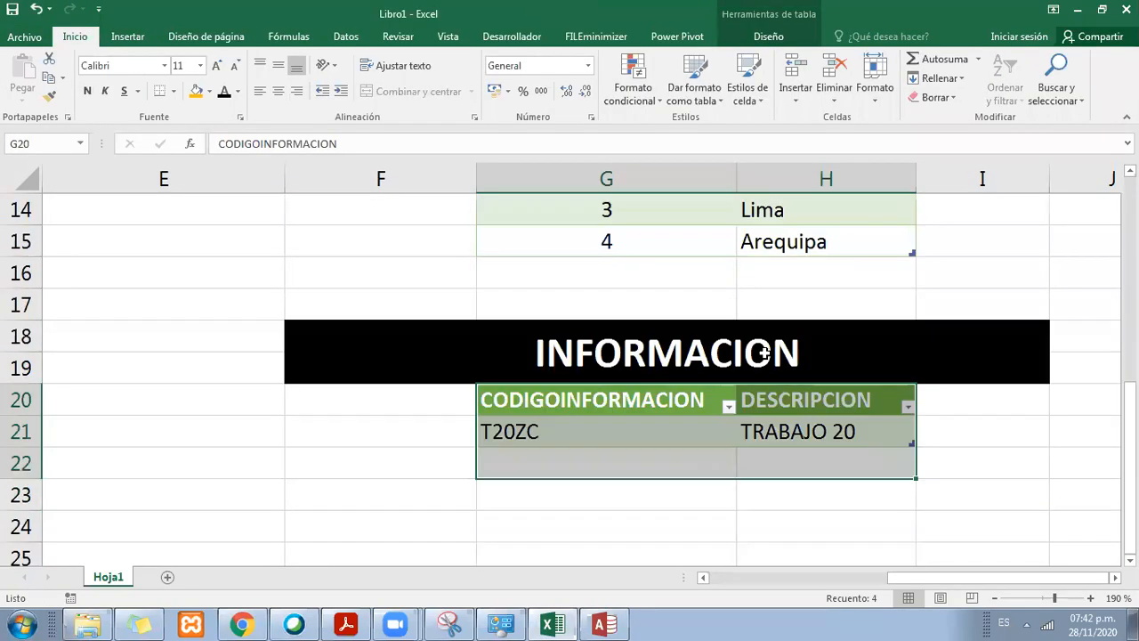
pyautogui.moveTo(521, 445); pyautogui.dragTo(521, 443)
pyautogui.click(550, 417)
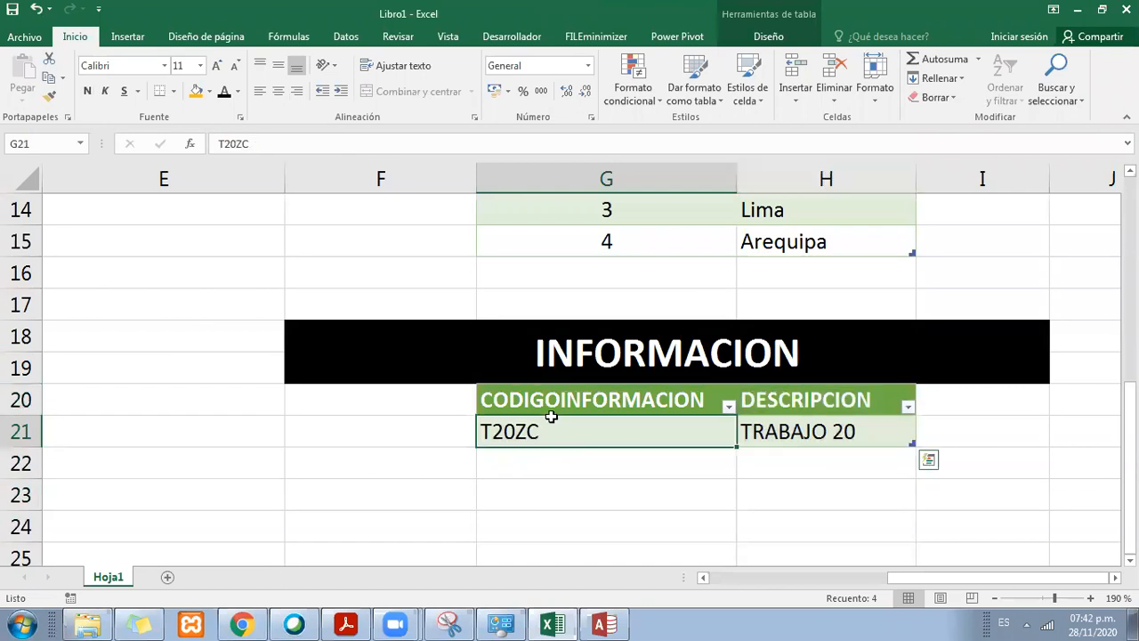
pyautogui.scroll(4, 653, 365)
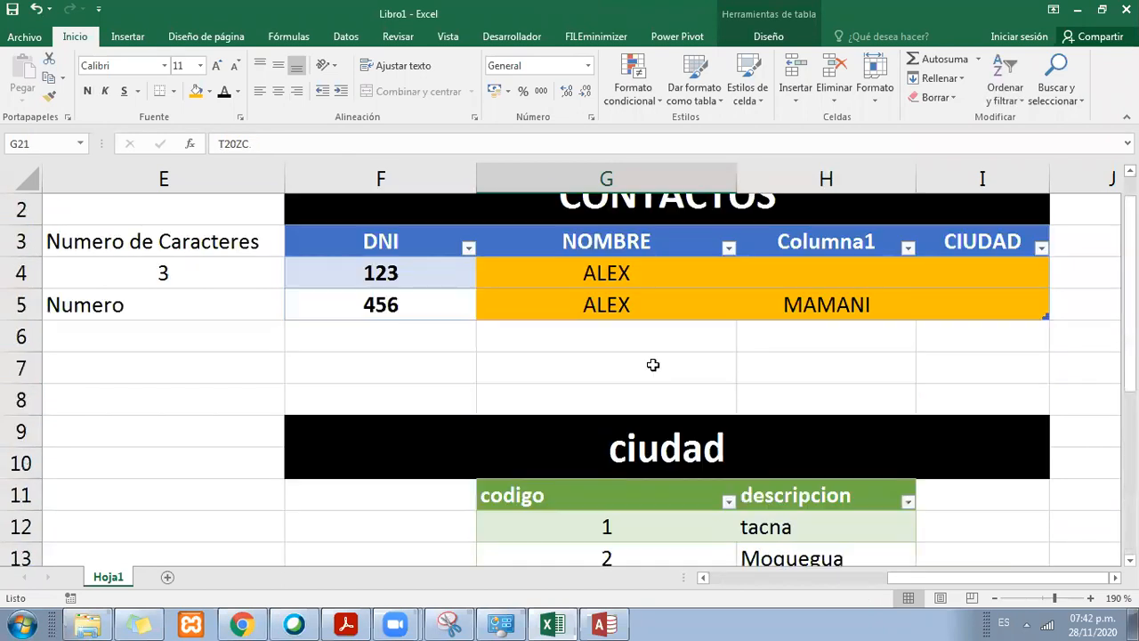
pyautogui.scroll(-1, 653, 365)
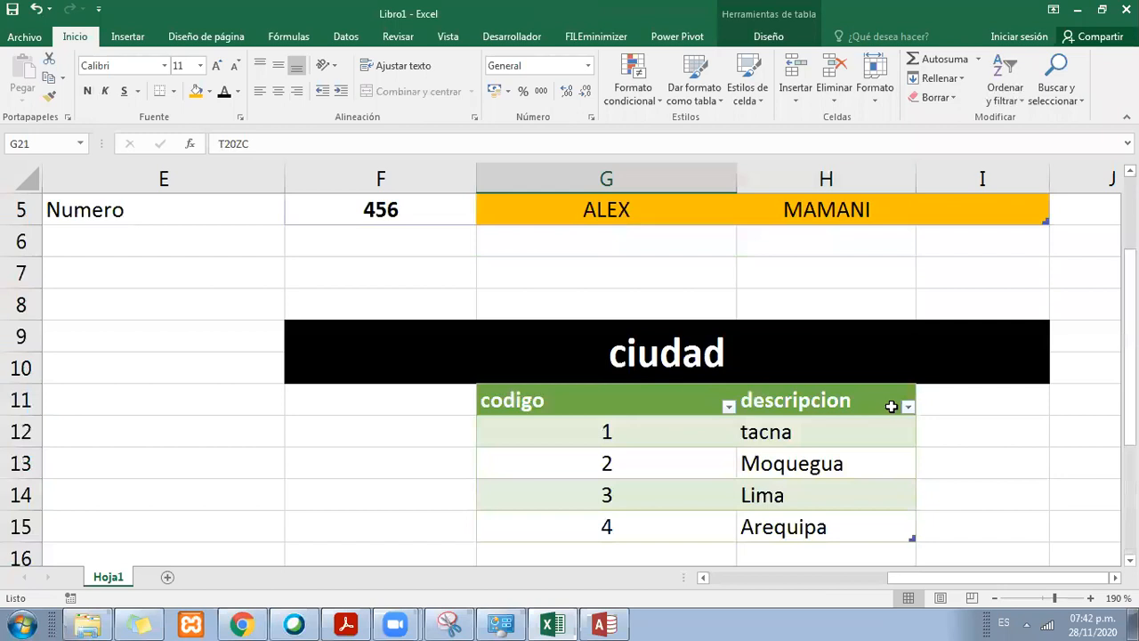
pyautogui.moveTo(553, 398); pyautogui.dragTo(827, 511)
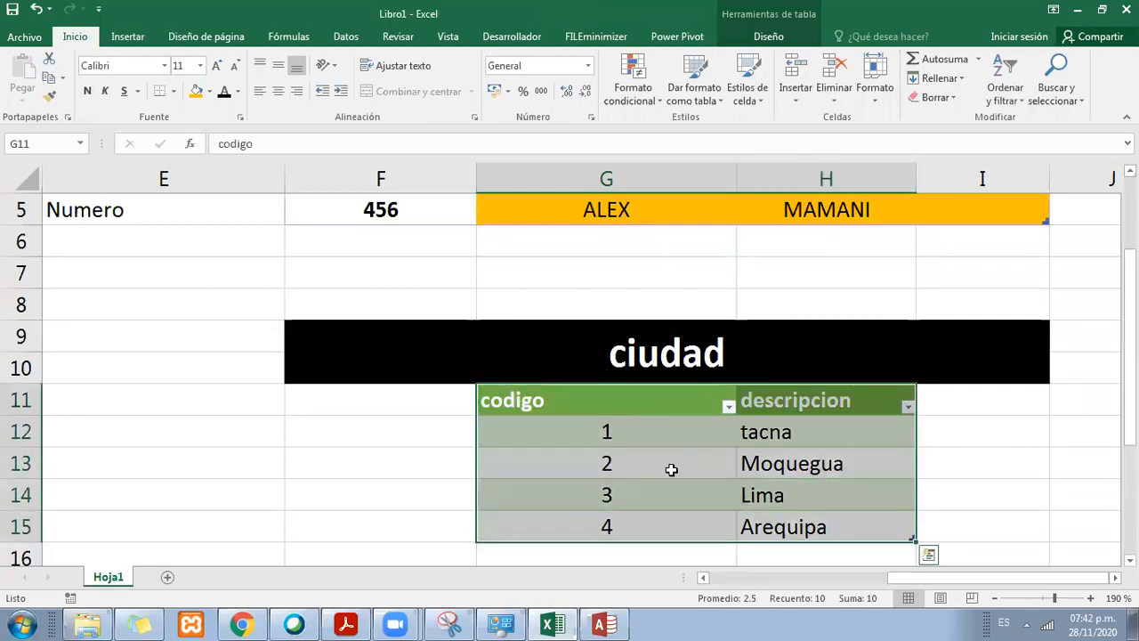
pyautogui.click(757, 364)
pyautogui.click(813, 392)
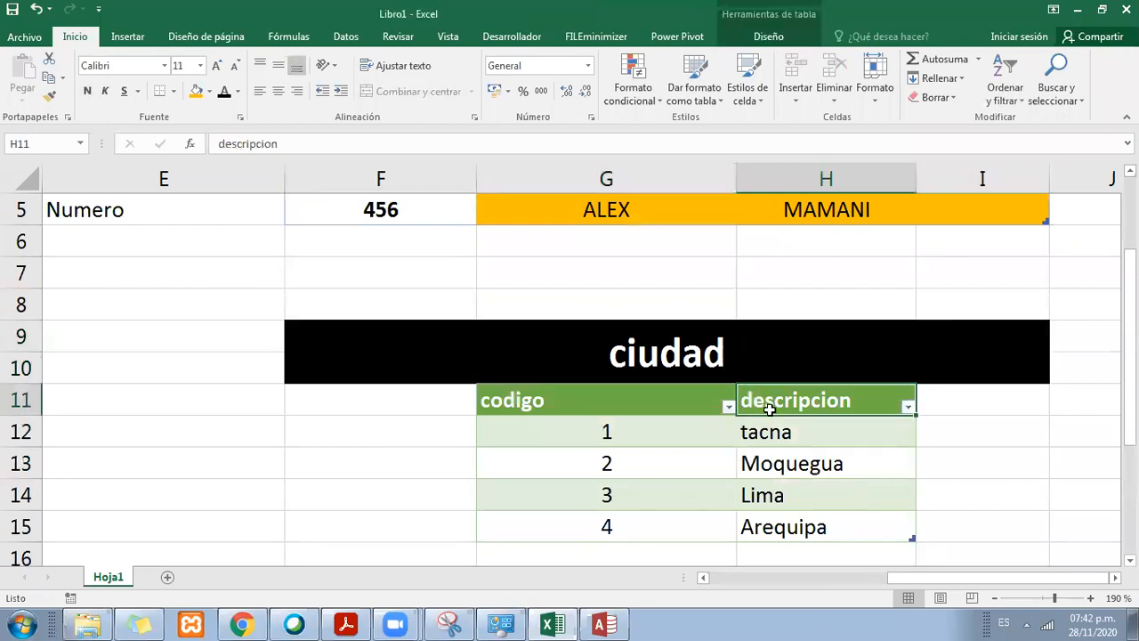
# Step: Switch to Access, open the Ciudad table and review the city descriptions in its records
pyautogui.click(608, 624)
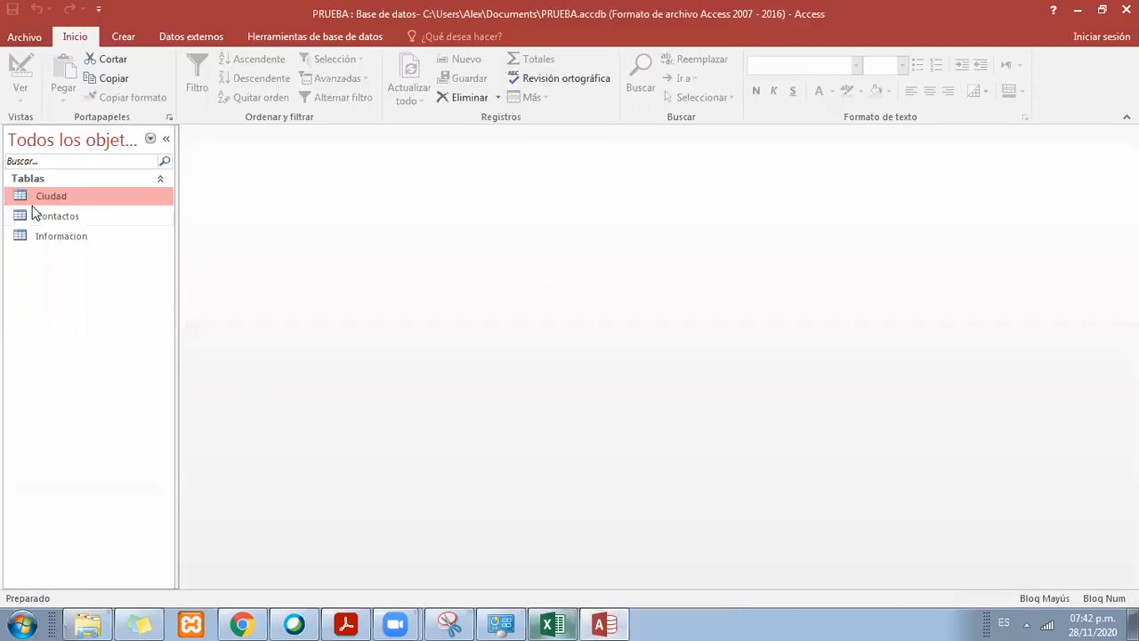
pyautogui.click(63, 218)
pyautogui.click(65, 235)
pyautogui.doubleClick(63, 197)
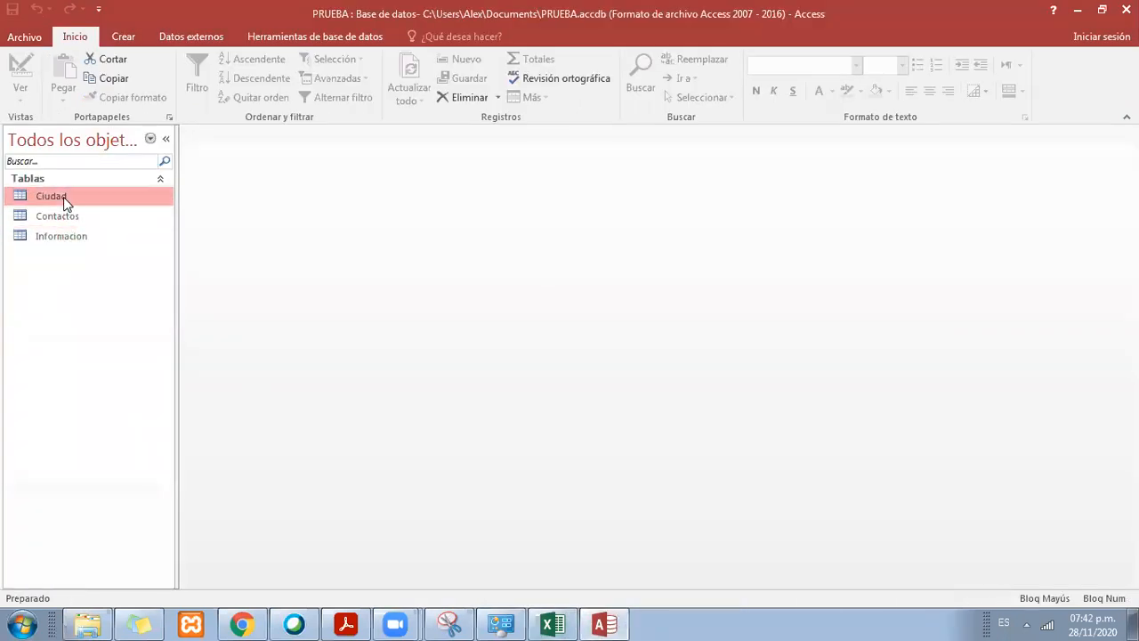
pyautogui.click(295, 186)
pyautogui.click(296, 205)
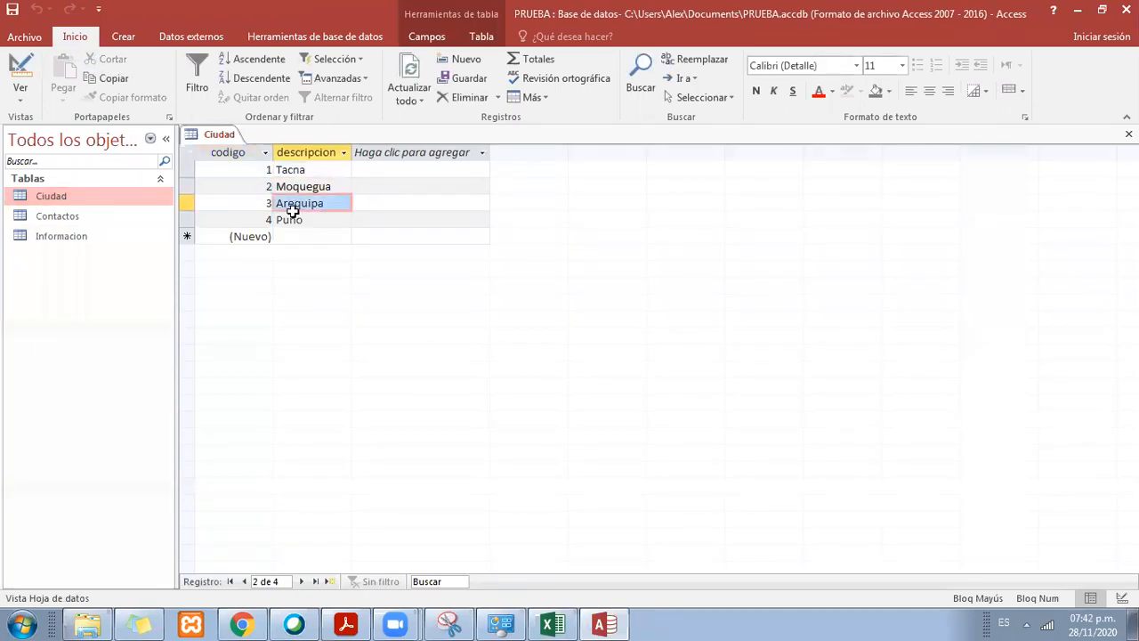
pyautogui.click(295, 219)
pyautogui.click(287, 169)
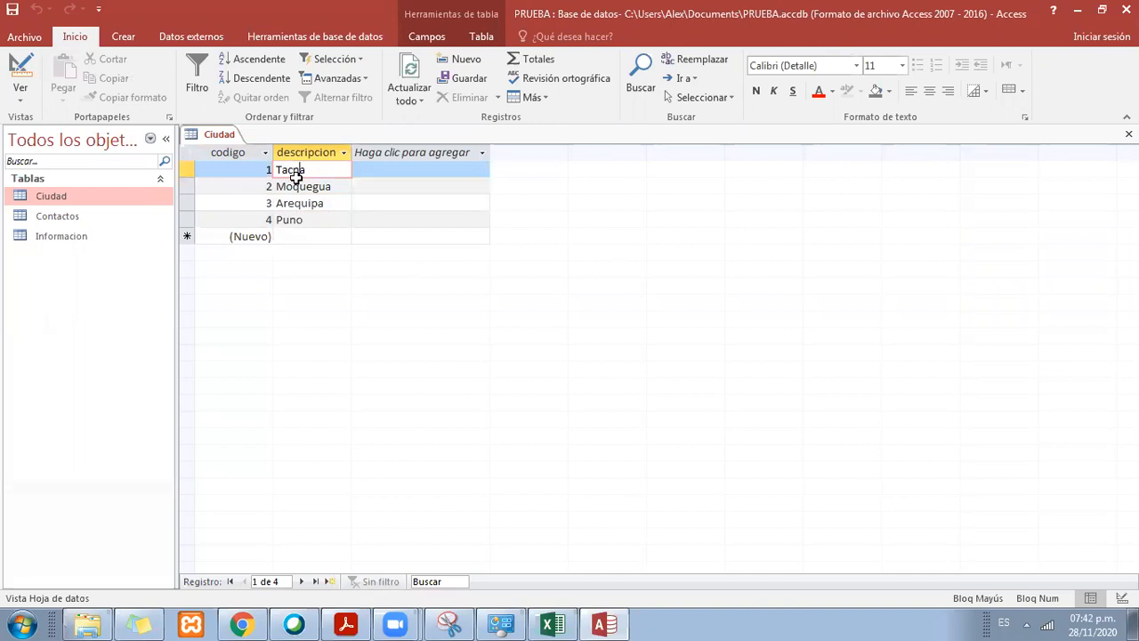
pyautogui.click(300, 187)
pyautogui.click(303, 176)
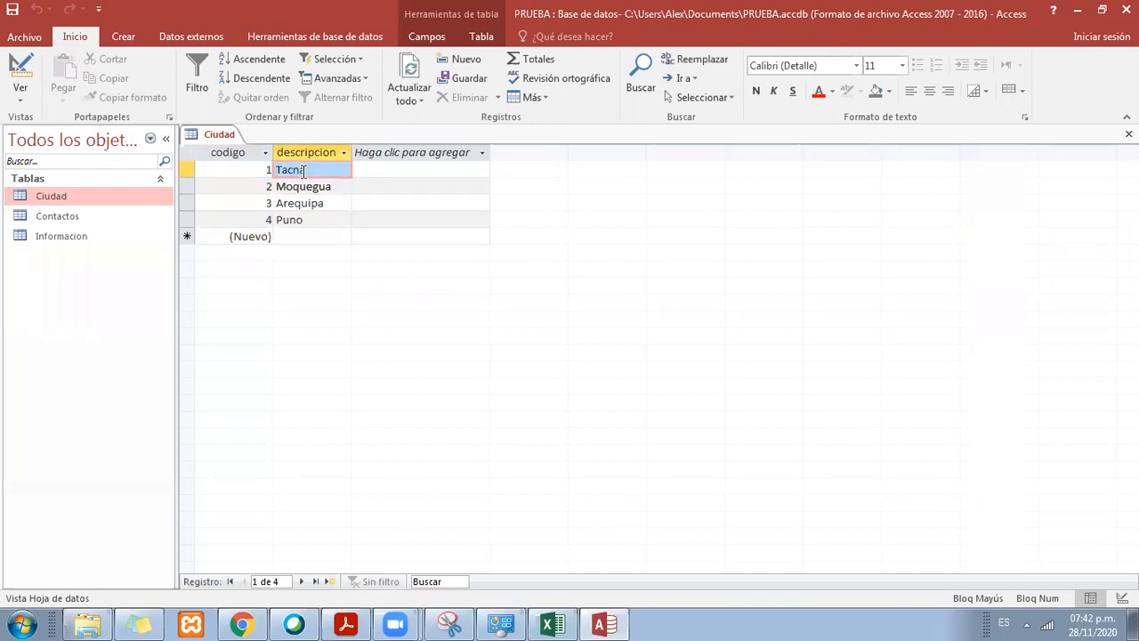
pyautogui.click(303, 187)
pyautogui.click(311, 219)
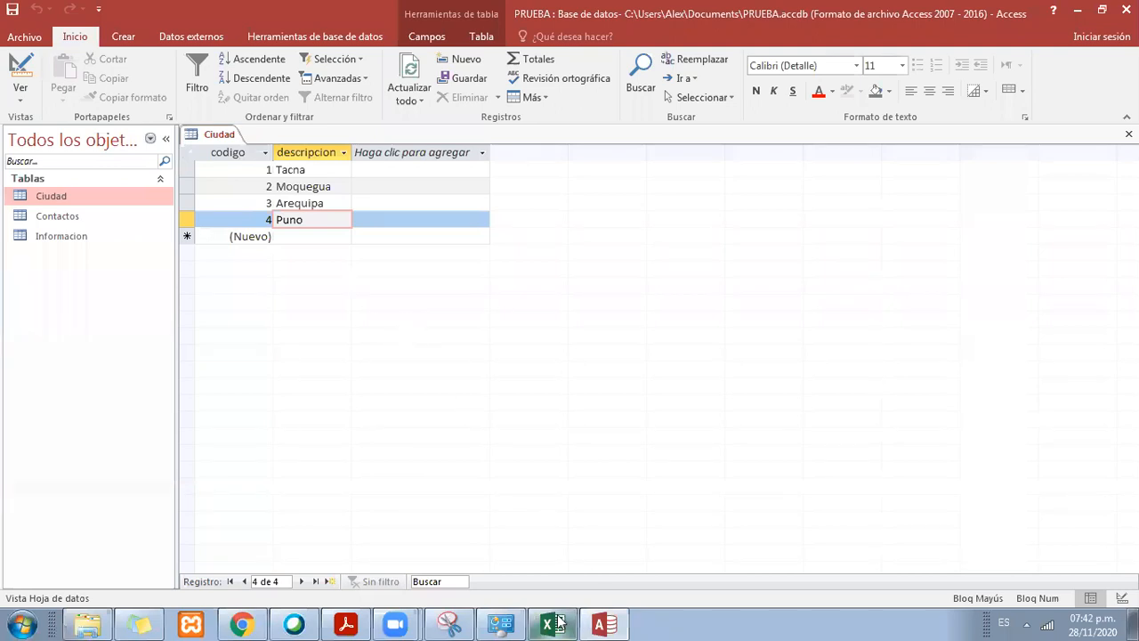
# Step: Switch to Excel and center the codigo and descripcion headers of the ciudad table
pyautogui.moveTo(558, 623)
pyautogui.click(567, 580)
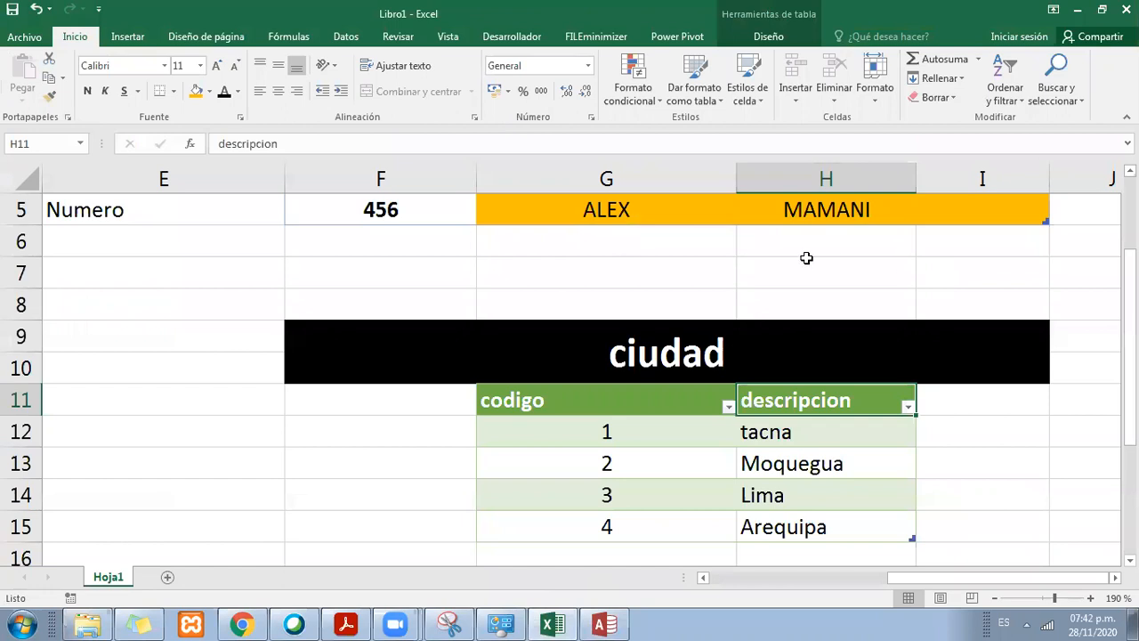
pyautogui.moveTo(626, 395); pyautogui.dragTo(798, 406)
pyautogui.click(279, 91)
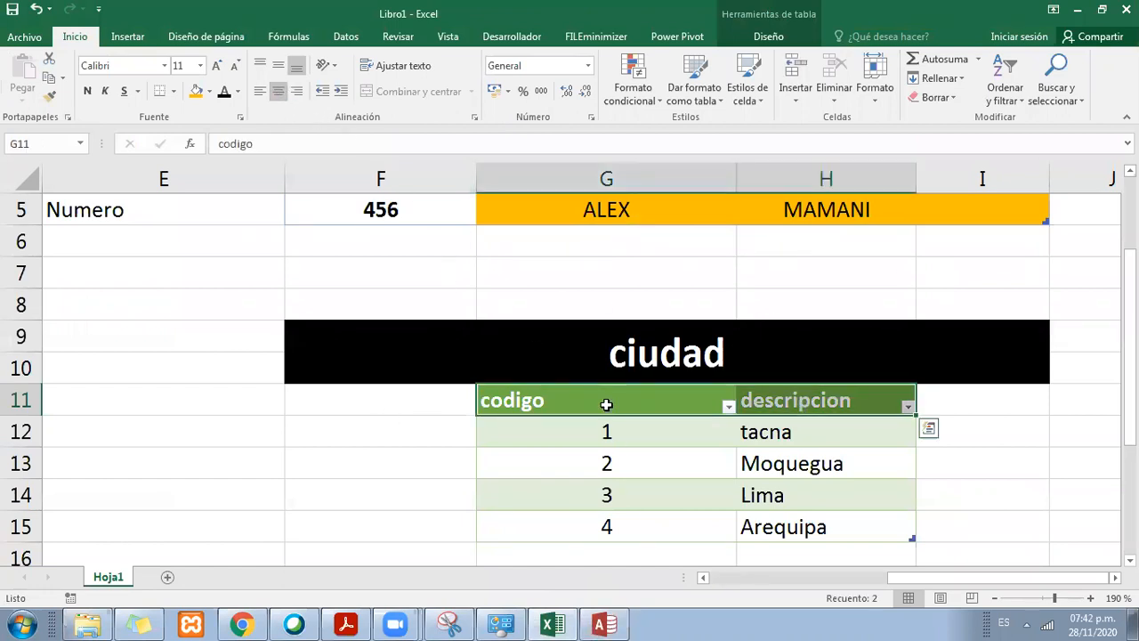
pyautogui.click(683, 488)
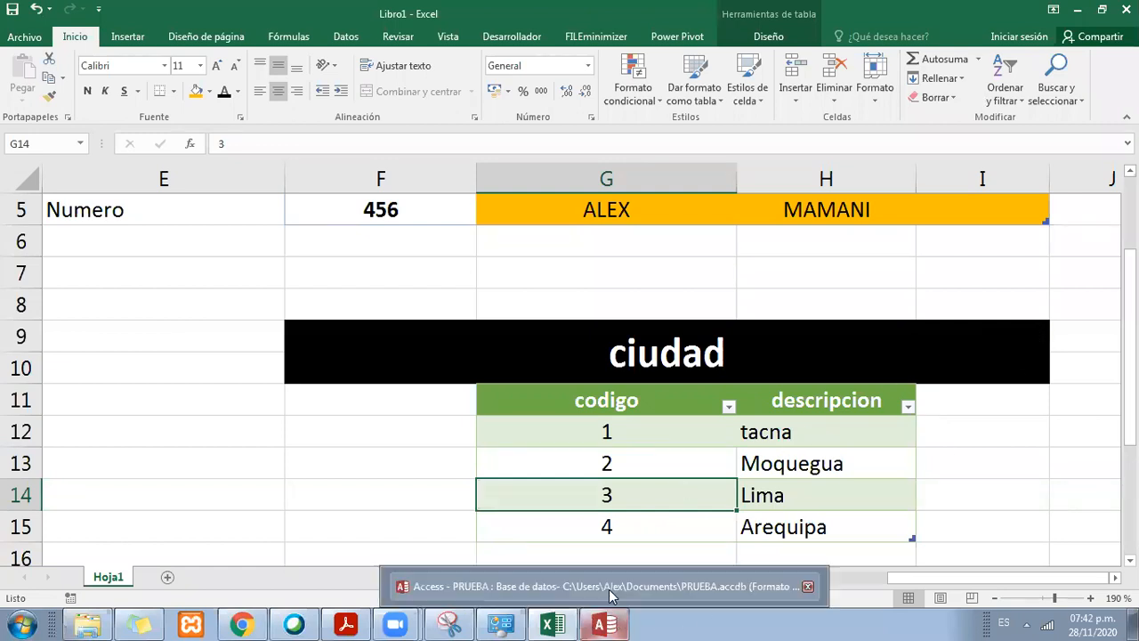
pyautogui.click(605, 433)
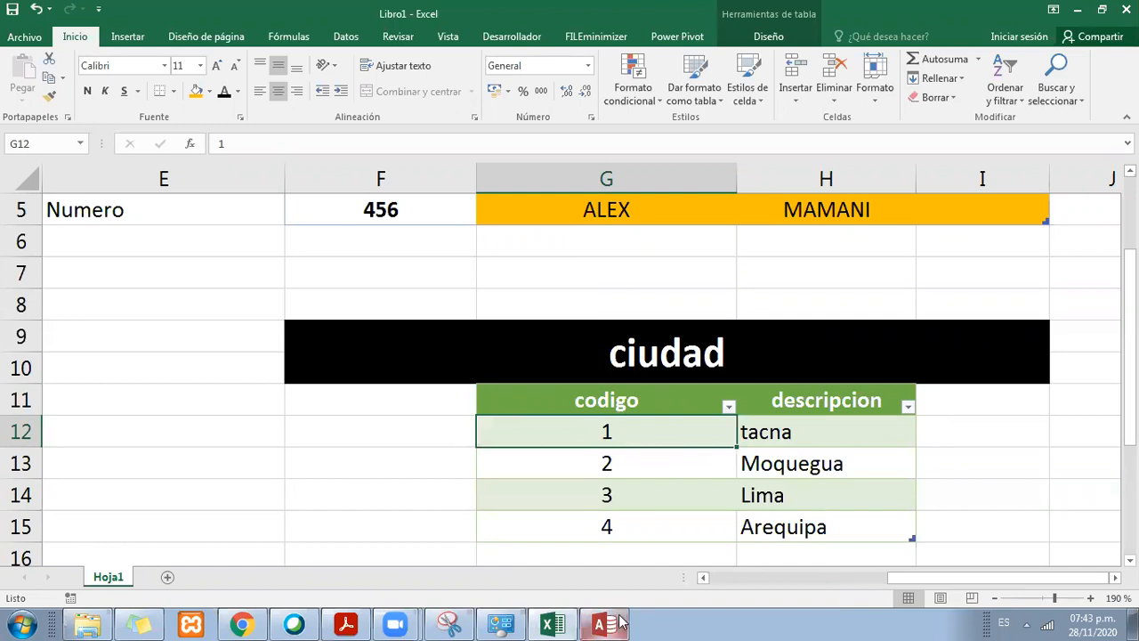
# Step: Switch to Access, select the Contactos table in the object list and close the open Ciudad table
pyautogui.moveTo(620, 623)
pyautogui.click(626, 580)
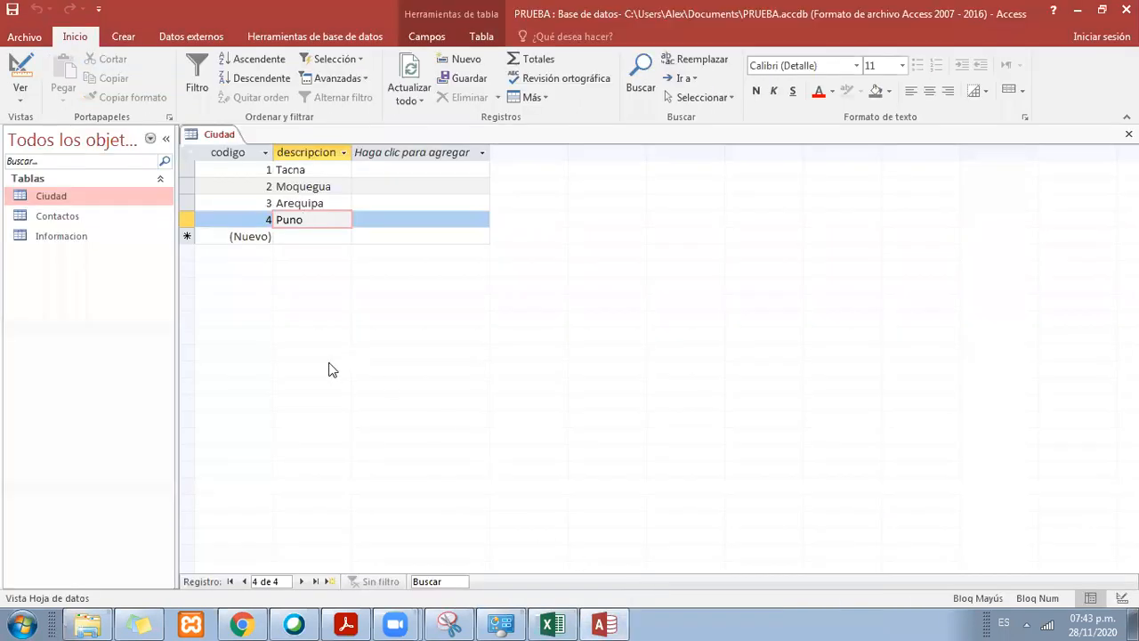
pyautogui.click(71, 219)
pyautogui.click(71, 231)
pyautogui.click(70, 217)
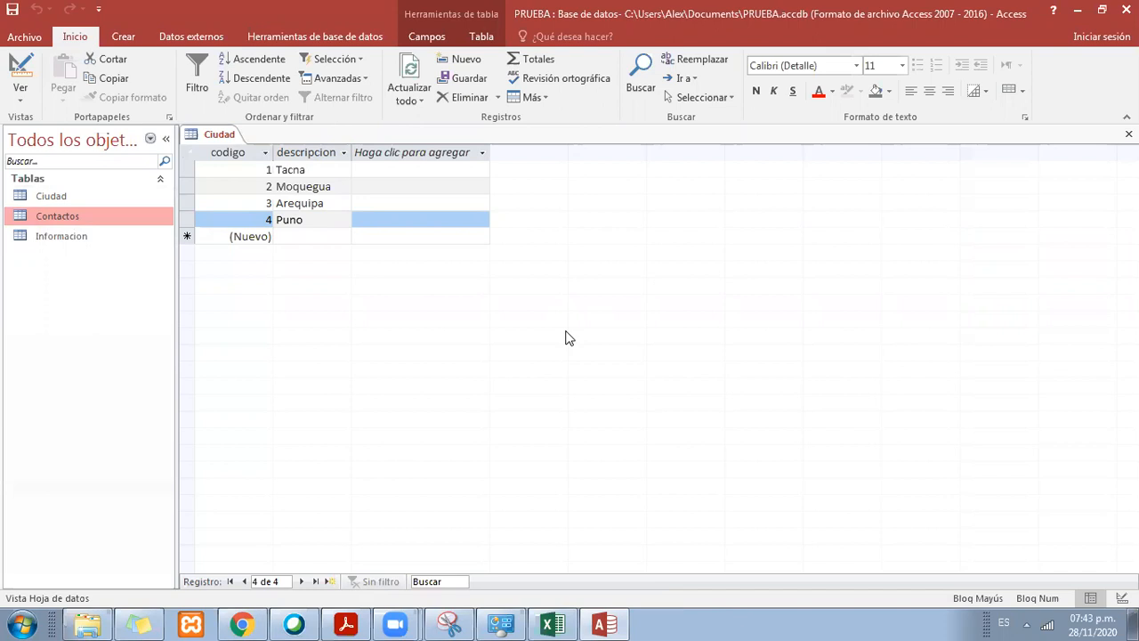
pyautogui.rightClick(205, 132)
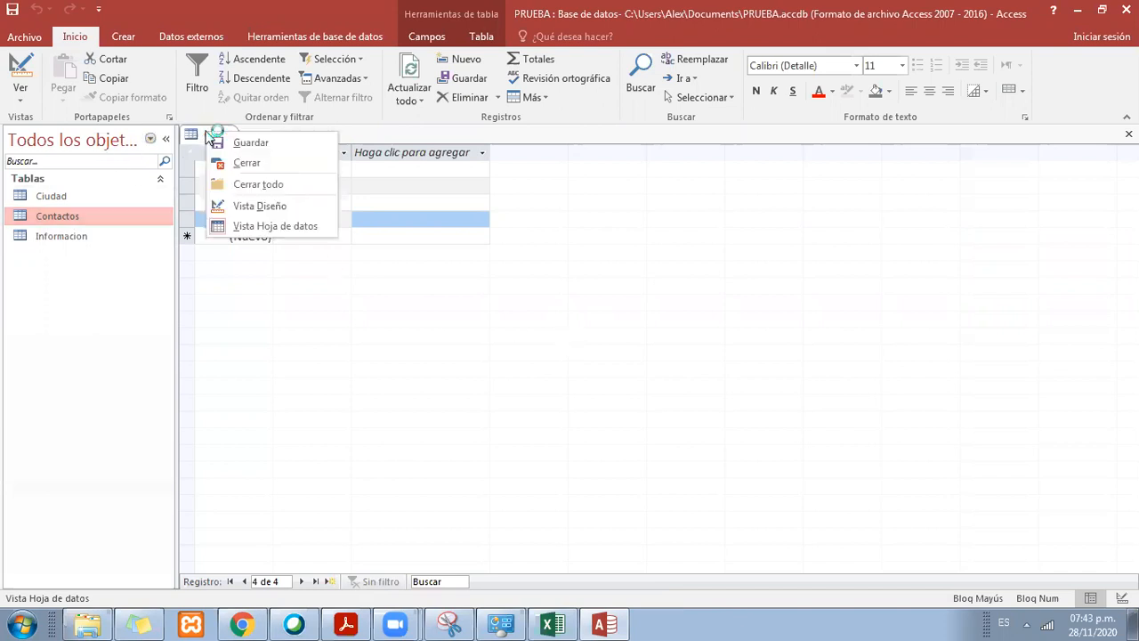
pyautogui.click(272, 161)
pyautogui.rightClick(207, 134)
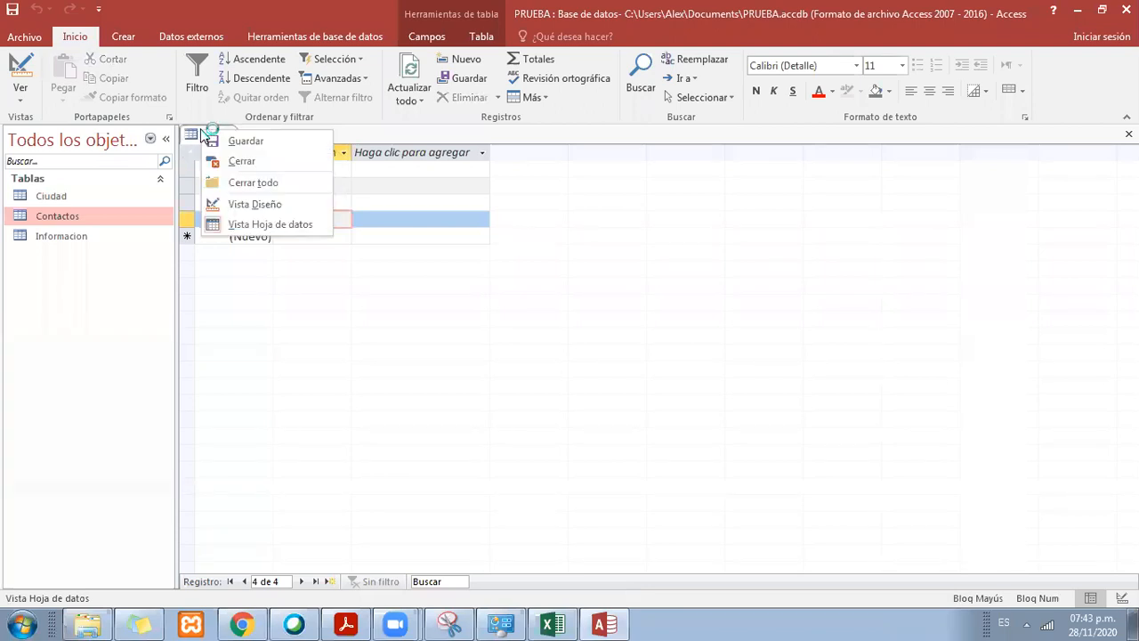
pyautogui.click(278, 166)
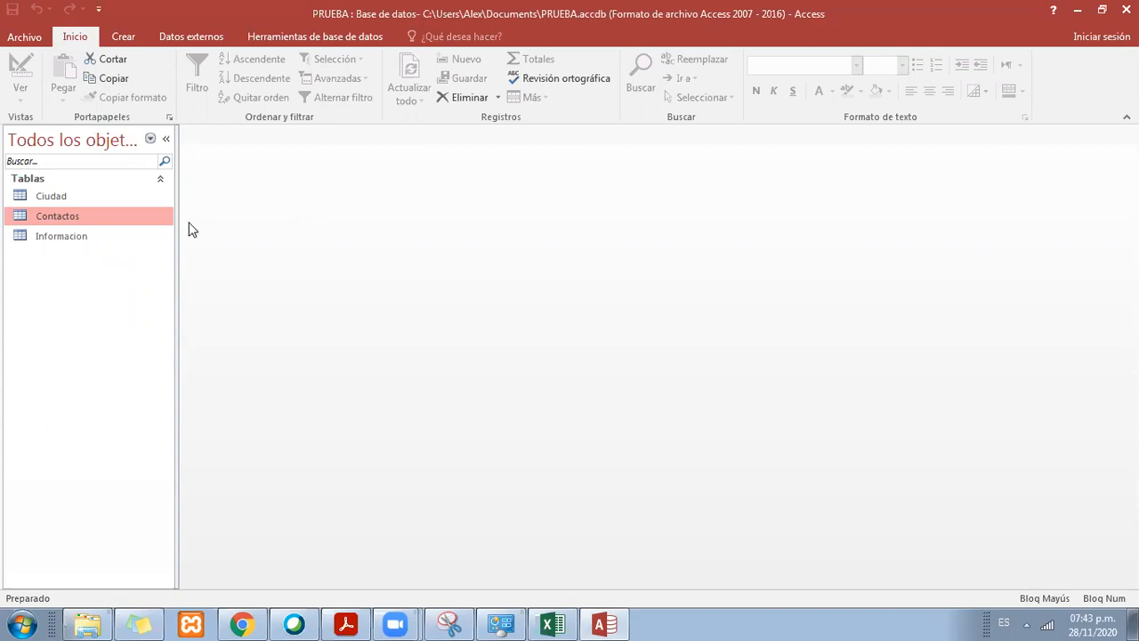
# Step: Open the Contactos table and examine its records, especially the values in the CIUDAD column
pyautogui.click(49, 233)
pyautogui.click(81, 213)
pyautogui.click(82, 202)
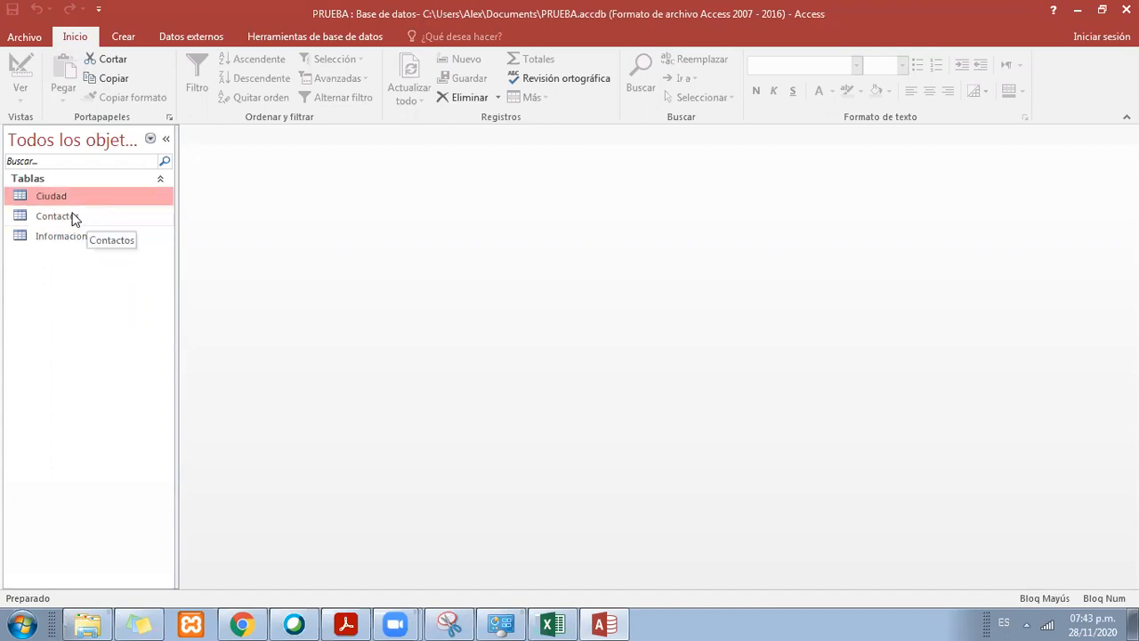
pyautogui.doubleClick(75, 219)
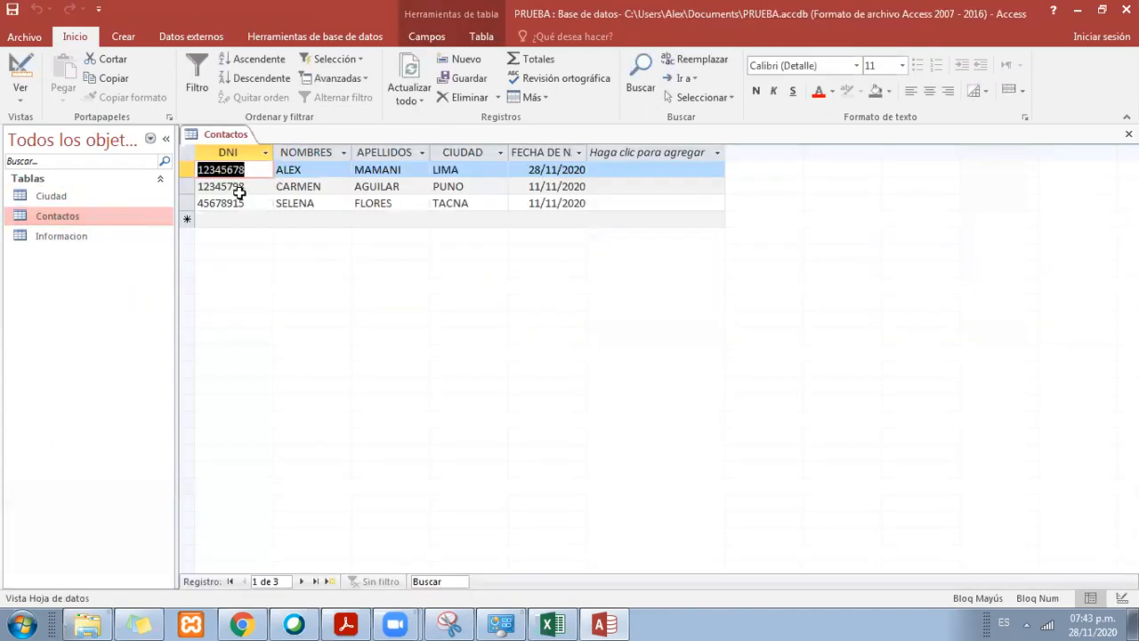
pyautogui.click(303, 172)
pyautogui.click(303, 199)
pyautogui.click(417, 188)
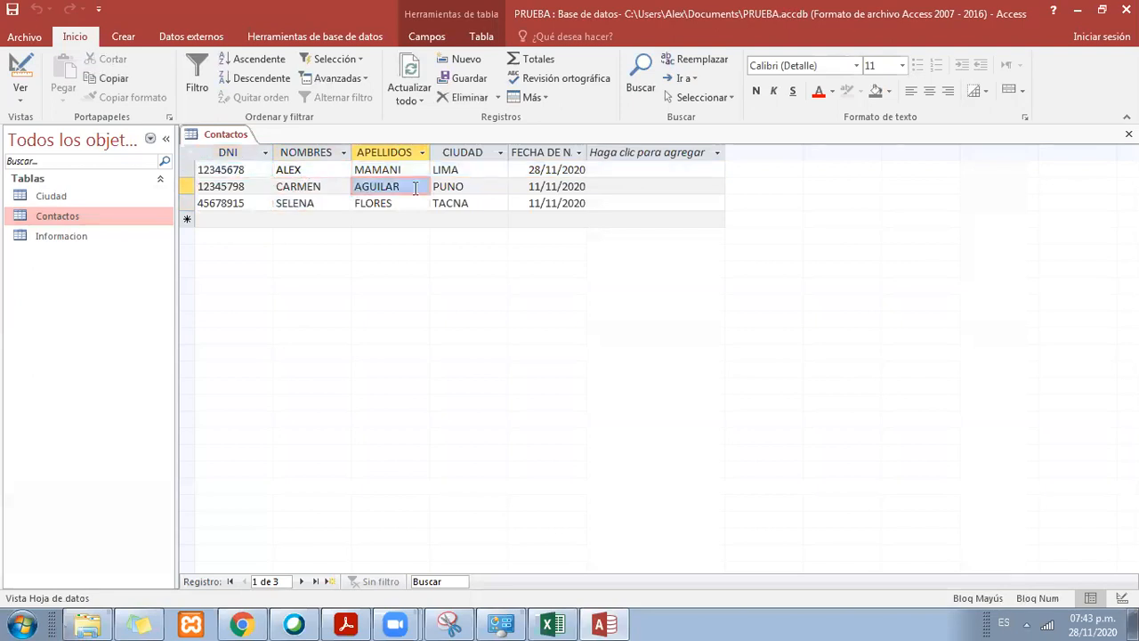
pyautogui.click(455, 188)
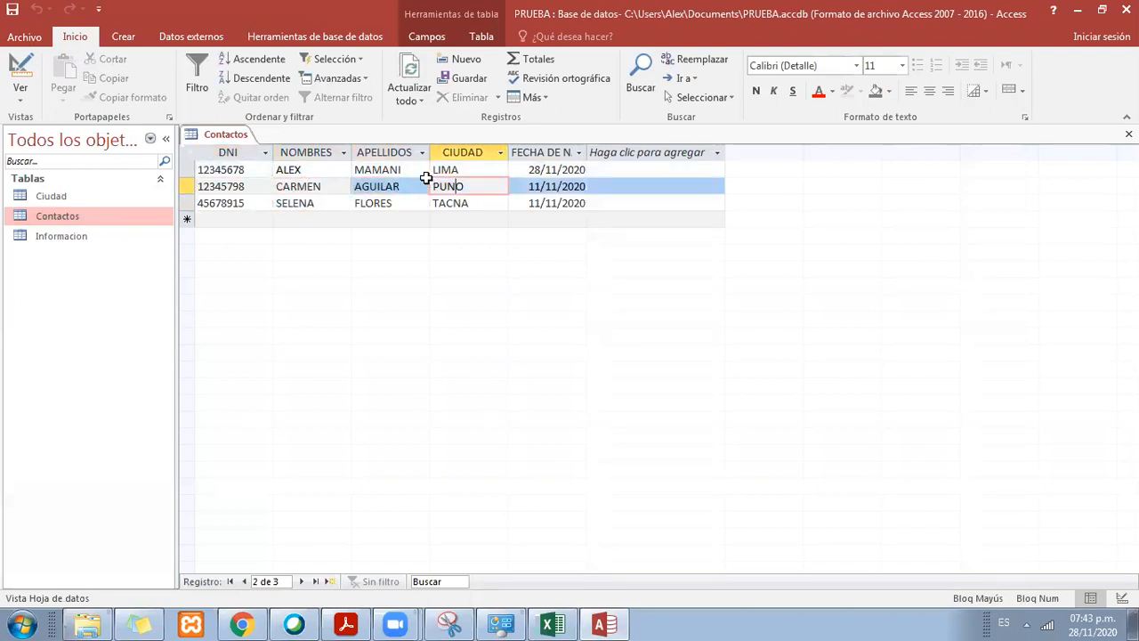
pyautogui.click(469, 169)
pyautogui.click(471, 187)
pyautogui.click(475, 203)
pyautogui.click(474, 188)
pyautogui.click(474, 176)
pyautogui.click(475, 188)
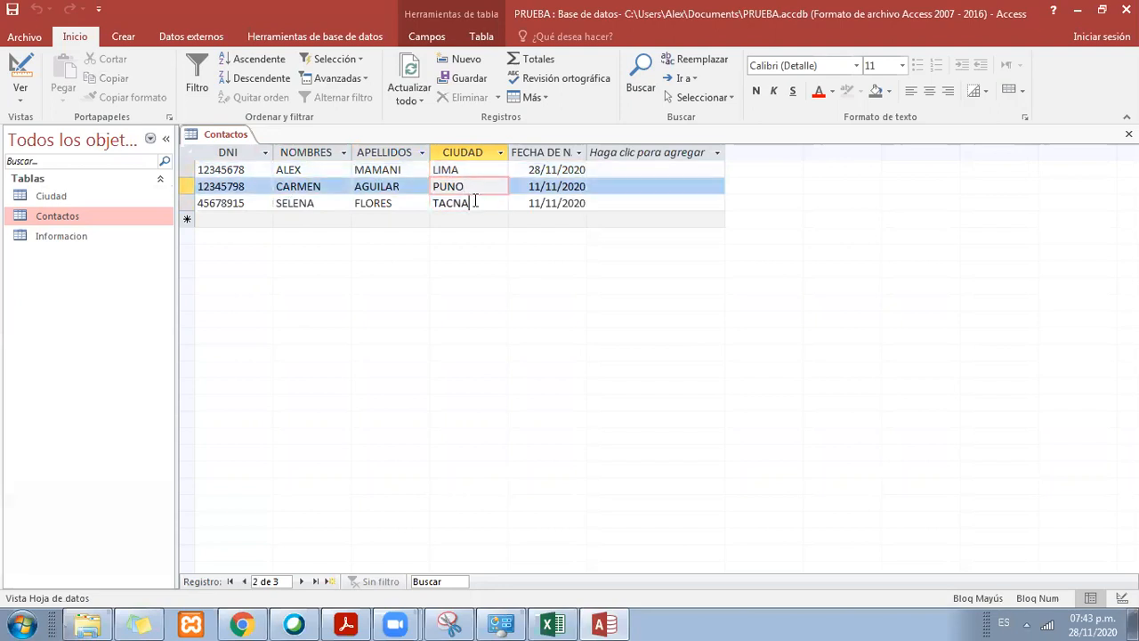
pyautogui.click(475, 203)
pyautogui.click(562, 204)
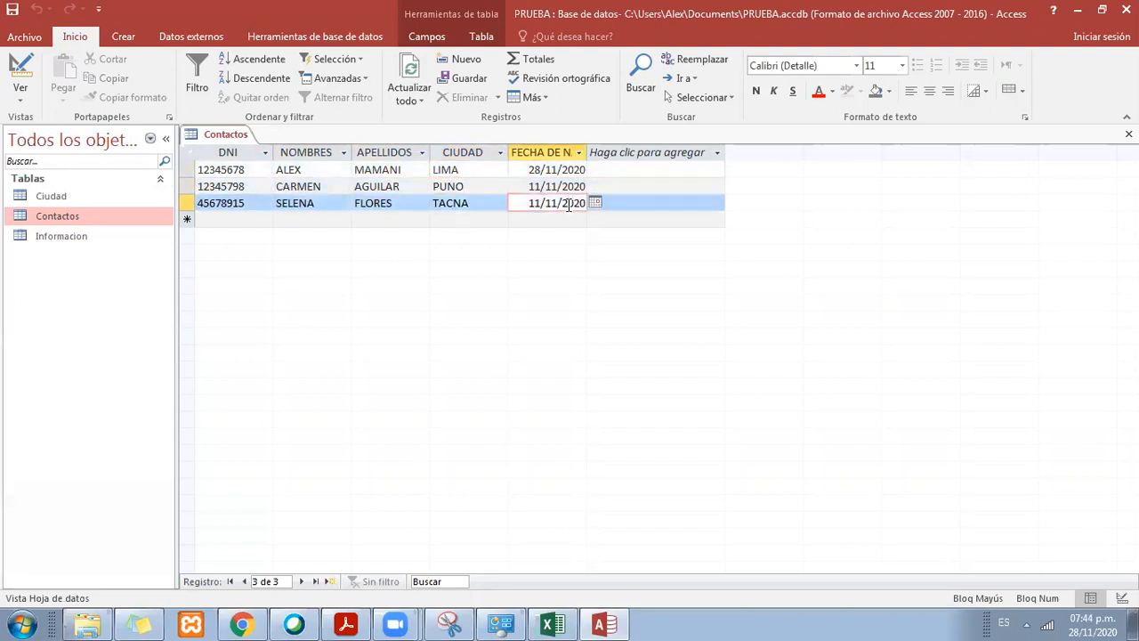
# Step: Start a new Contactos record with the first digits of the DNI, the contact's first name and surname
pyautogui.press('Tab')
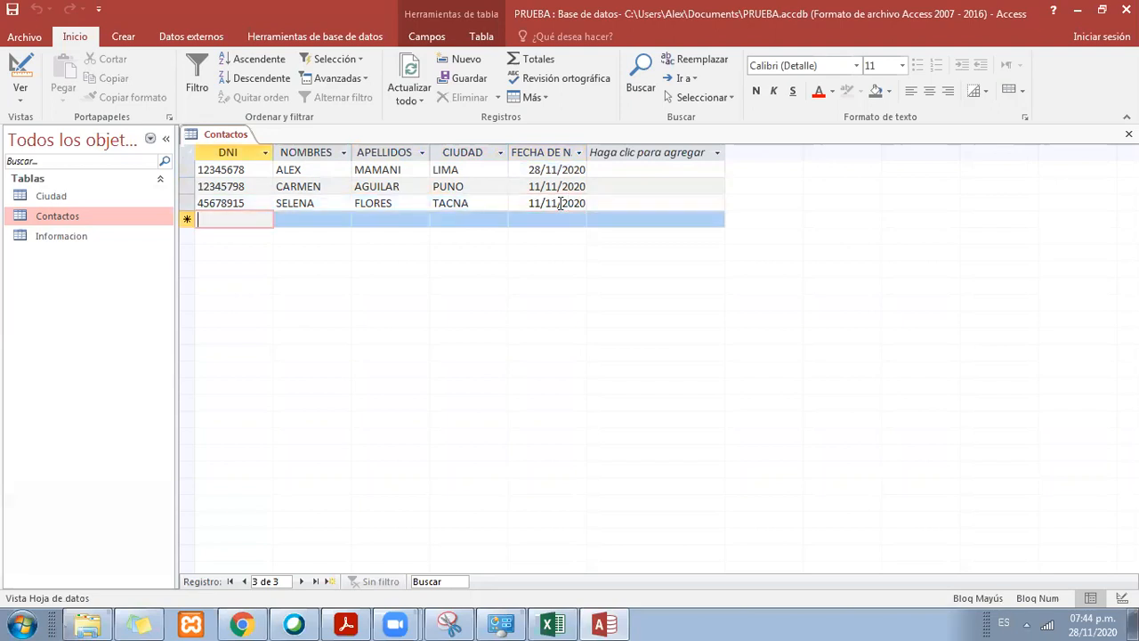
pyautogui.write('12')
pyautogui.press('Tab')
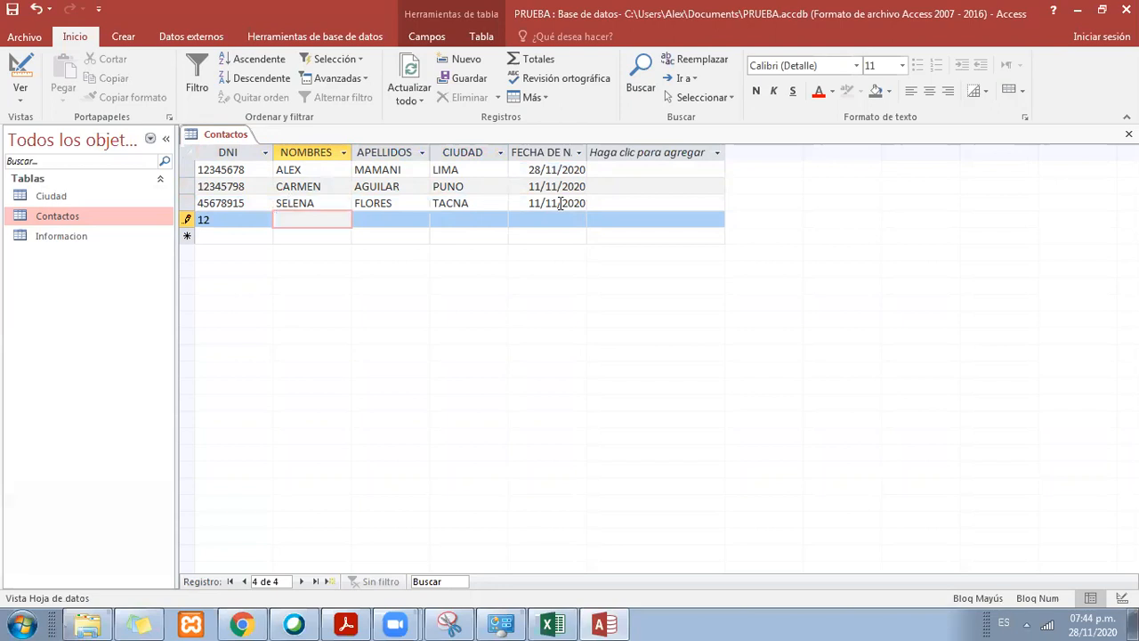
pyautogui.write('FREDY')
pyautogui.press('Tab')
pyautogui.write('QUISPE')
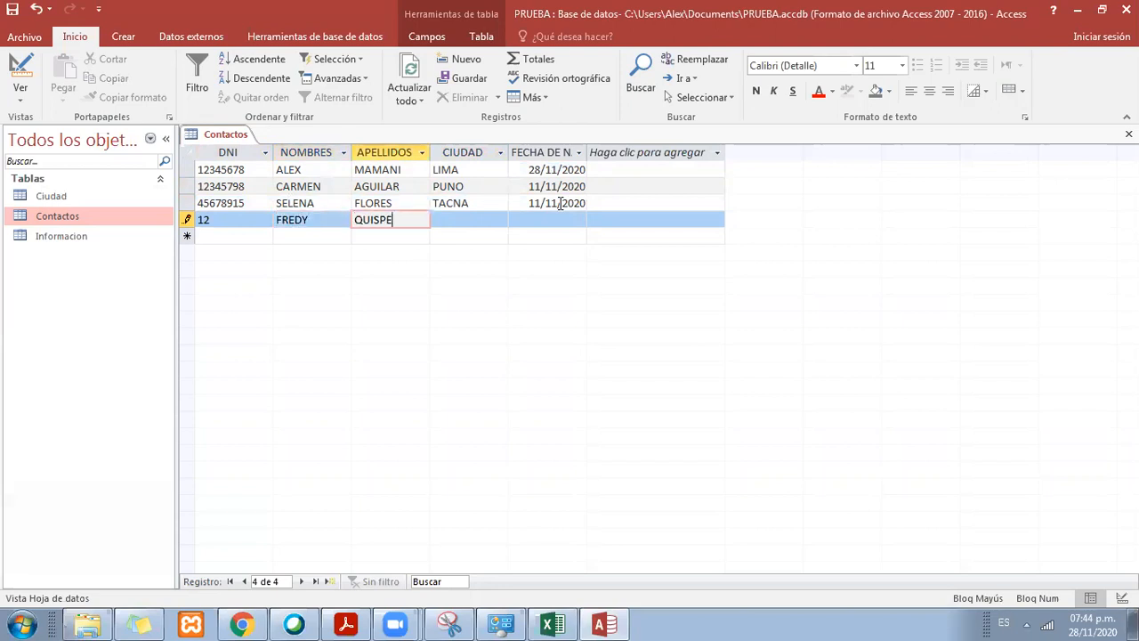
pyautogui.press('Tab')
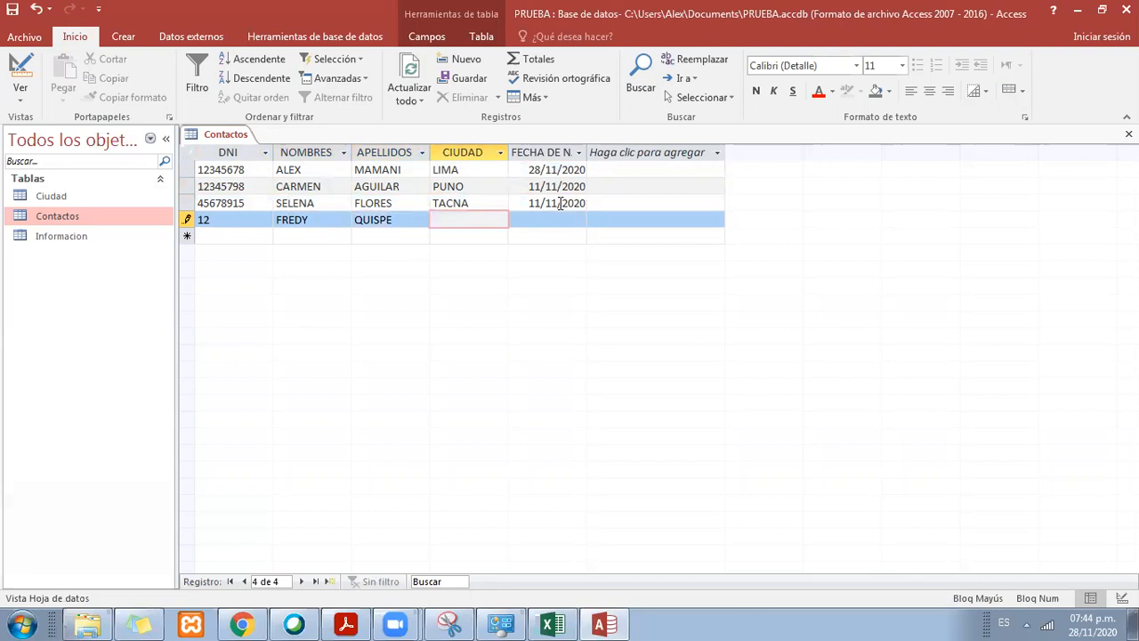
# Step: Set the new contact's CIUDAD to ECUADOR and pick the date of birth from the calendar
pyautogui.write('ECUADRO')
pyautogui.press('BackSpace')
pyautogui.press('BackSpace')
pyautogui.write('POR')
pyautogui.press('BackSpace')
pyautogui.press('BackSpace')
pyautogui.press('BackSpace')
pyautogui.write('OR')
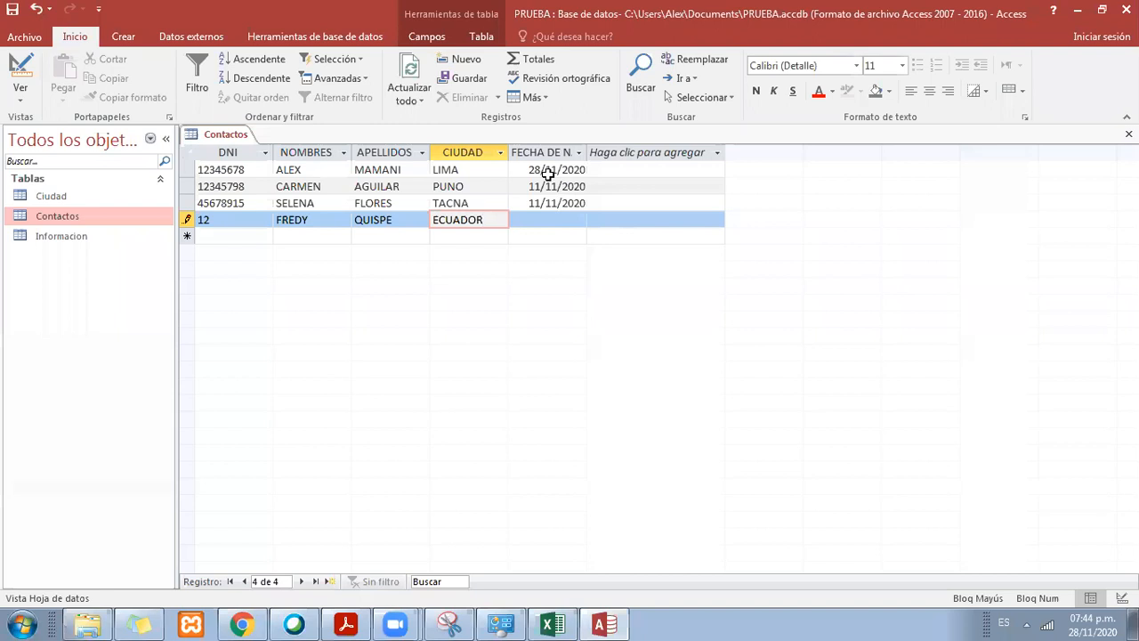
pyautogui.click(573, 220)
pyautogui.click(595, 218)
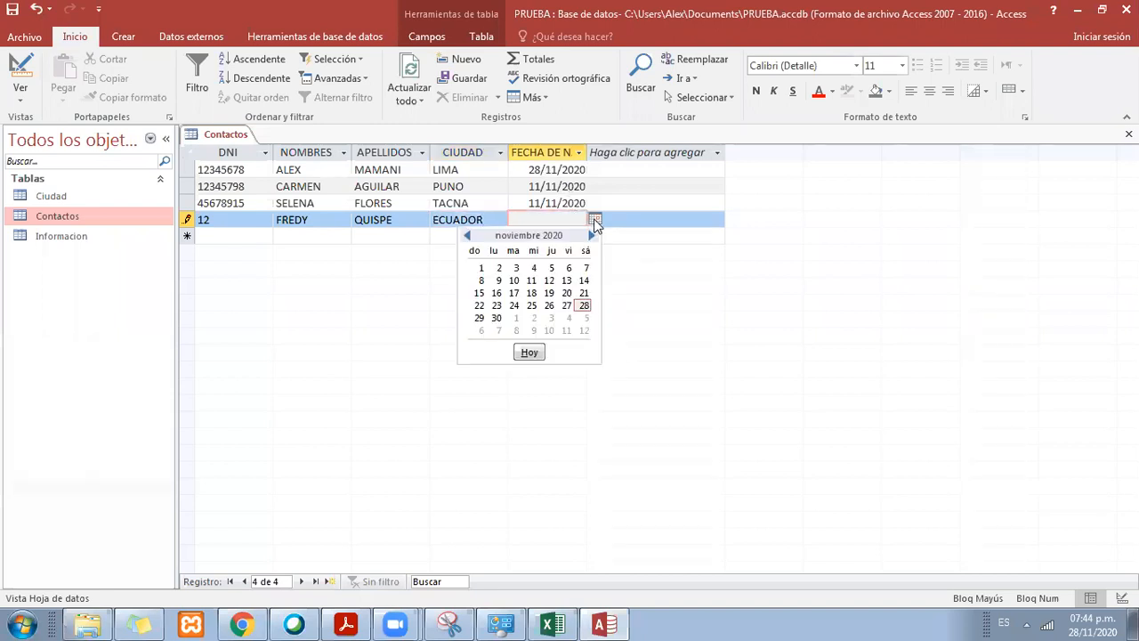
pyautogui.click(582, 305)
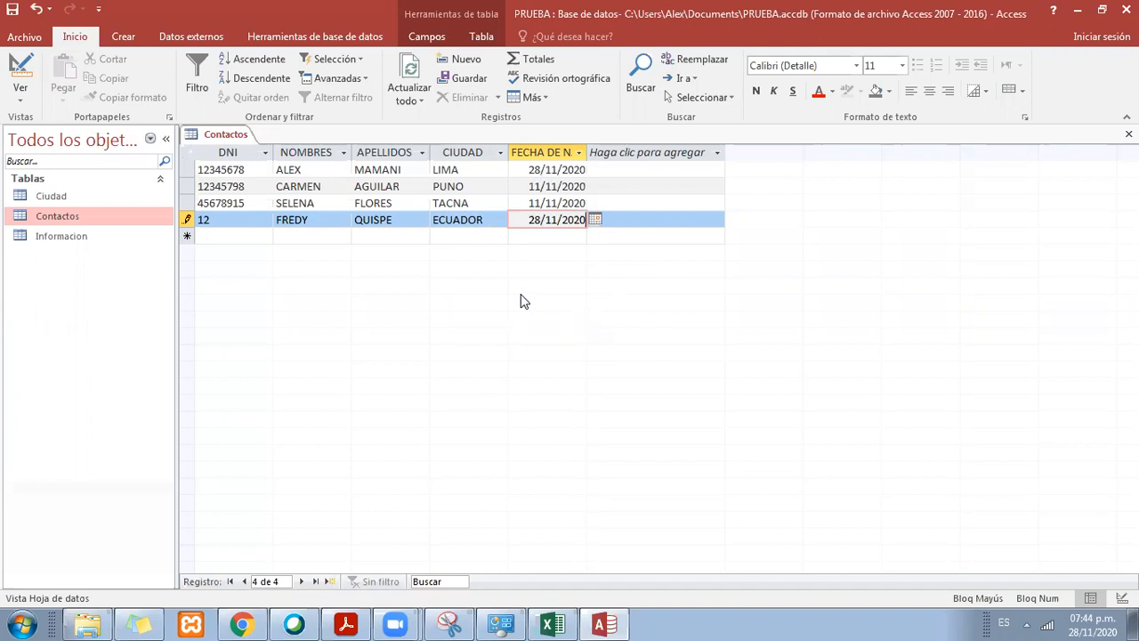
# Step: Complete the DNI number of the new contact's record
pyautogui.click(231, 219)
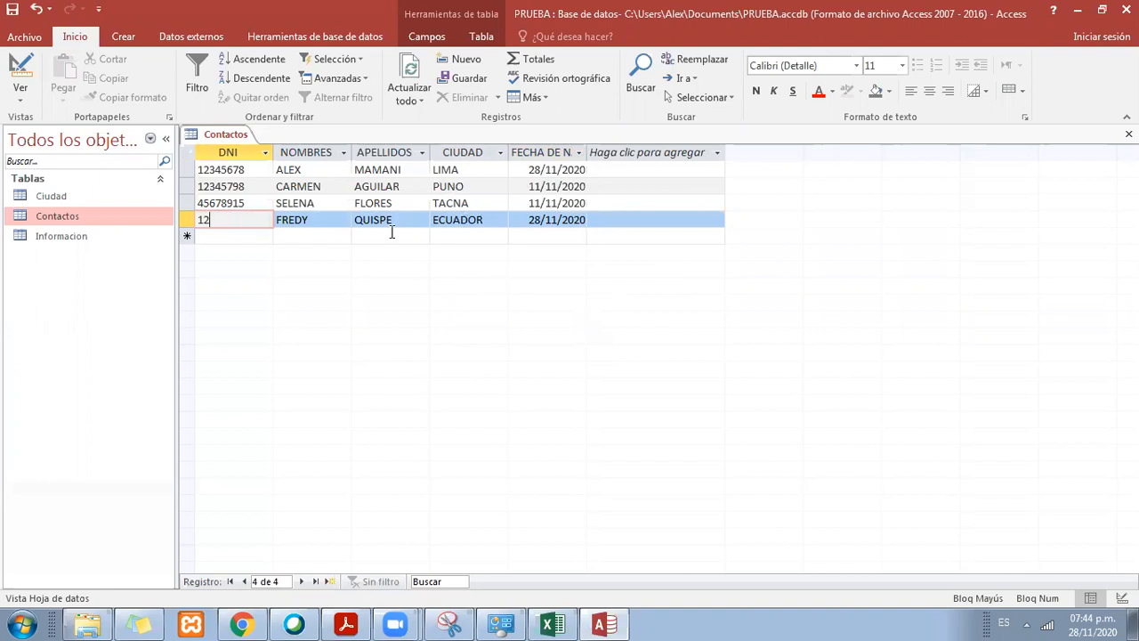
pyautogui.write('456789')
pyautogui.press('Tab')
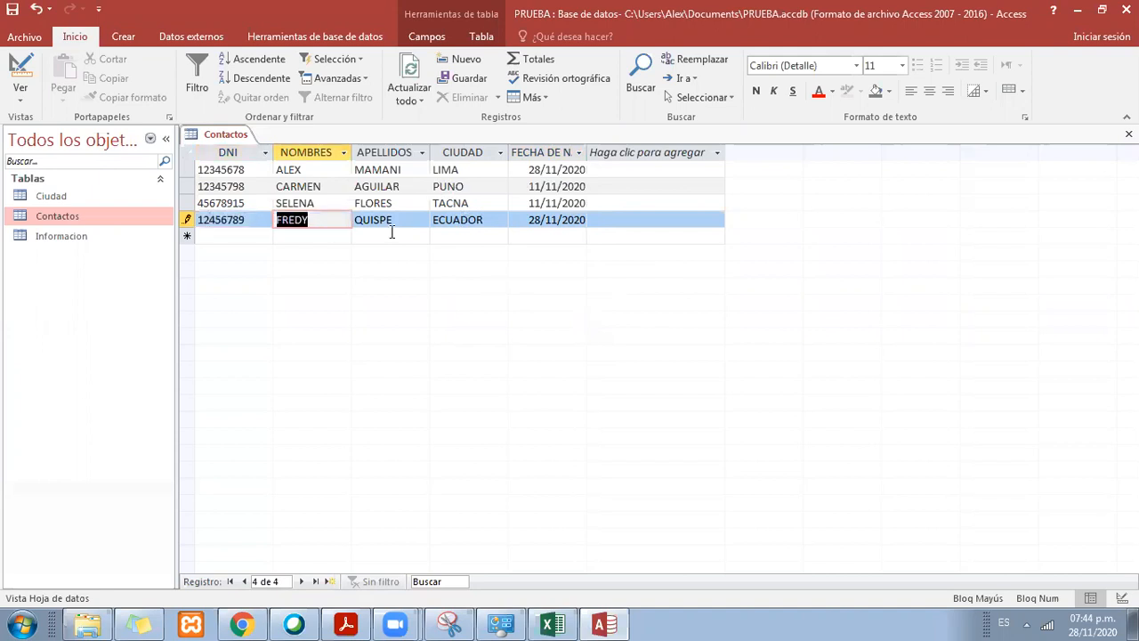
# Step: Compare the new contact's ECUADOR city entry with the descriptions listed in the Ciudad table
pyautogui.click(433, 220)
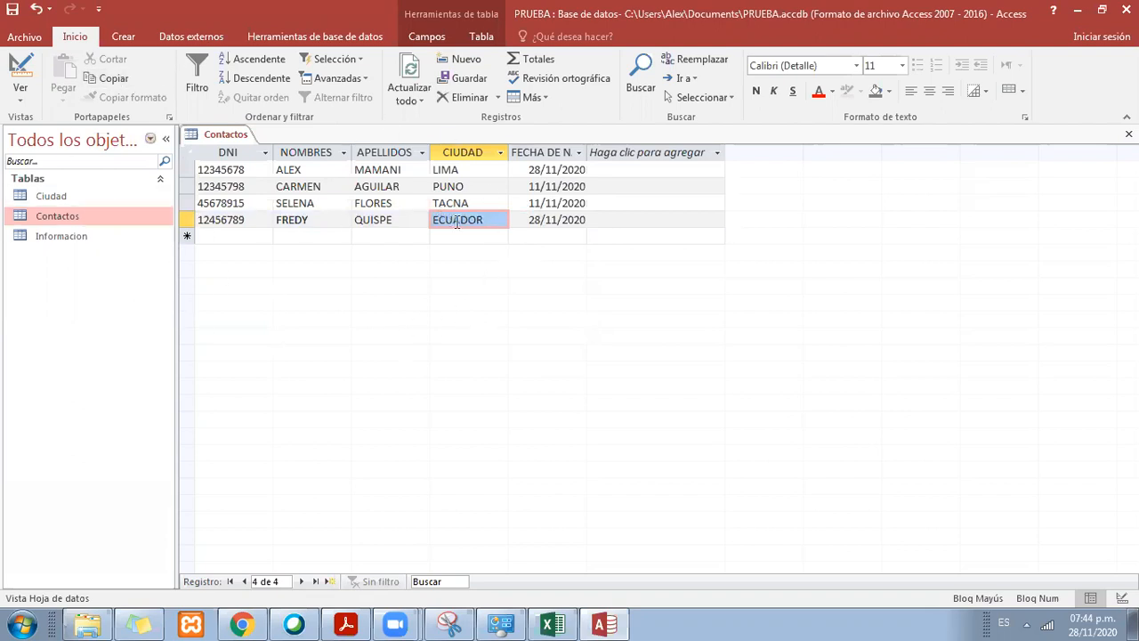
pyautogui.click(487, 219)
pyautogui.moveTo(488, 219); pyautogui.dragTo(415, 212)
pyautogui.click(485, 219)
pyautogui.moveTo(488, 218); pyautogui.dragTo(426, 219)
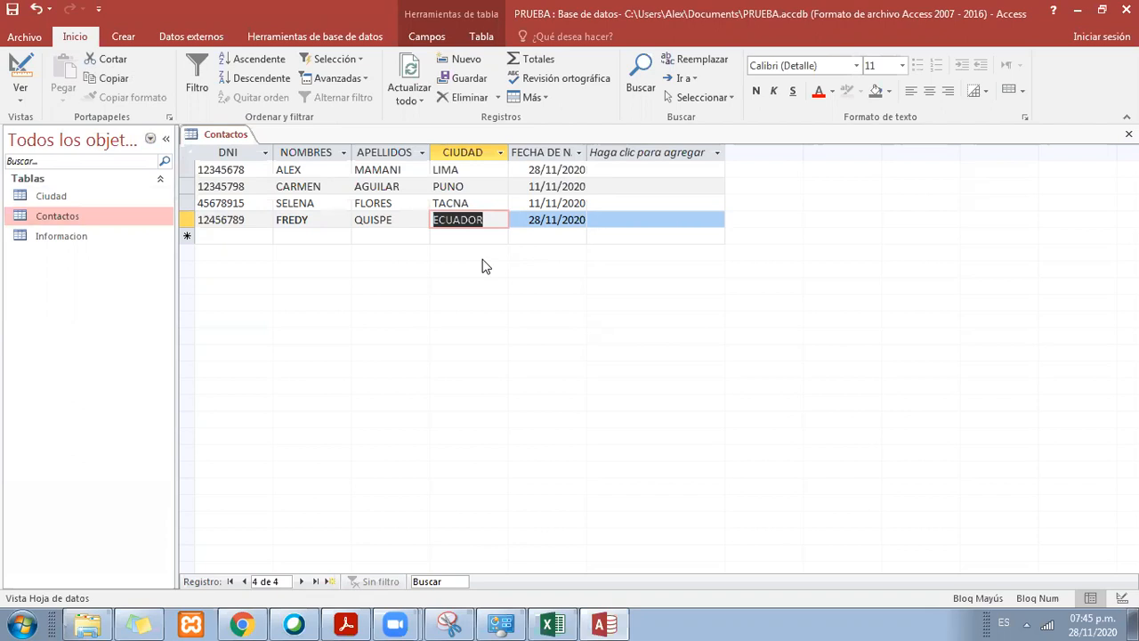
pyautogui.click(488, 223)
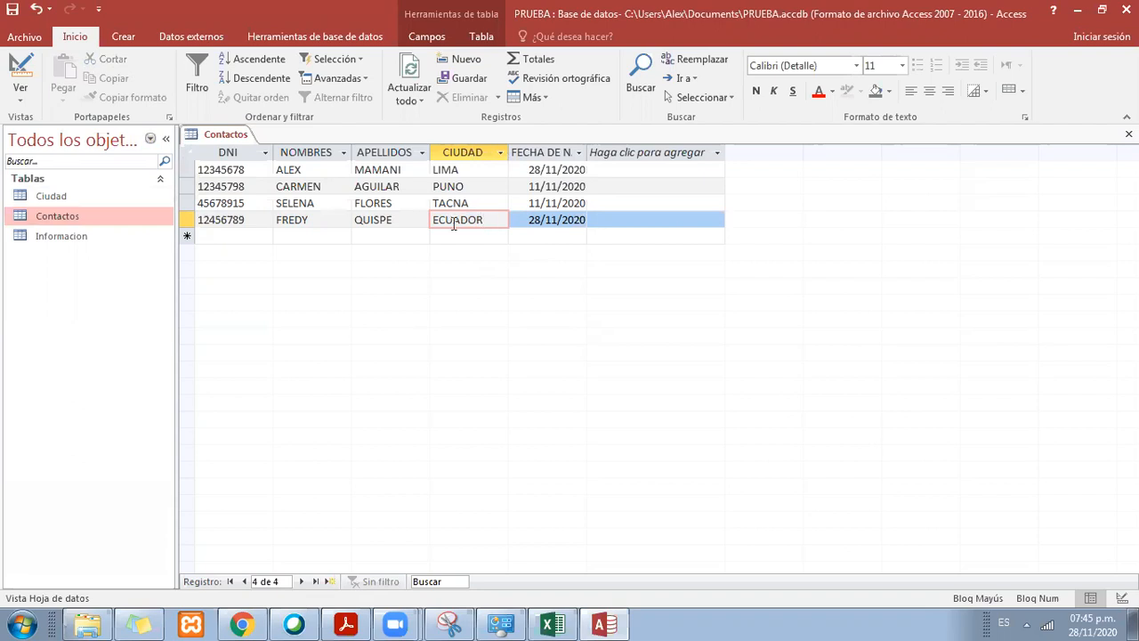
pyautogui.doubleClick(52, 195)
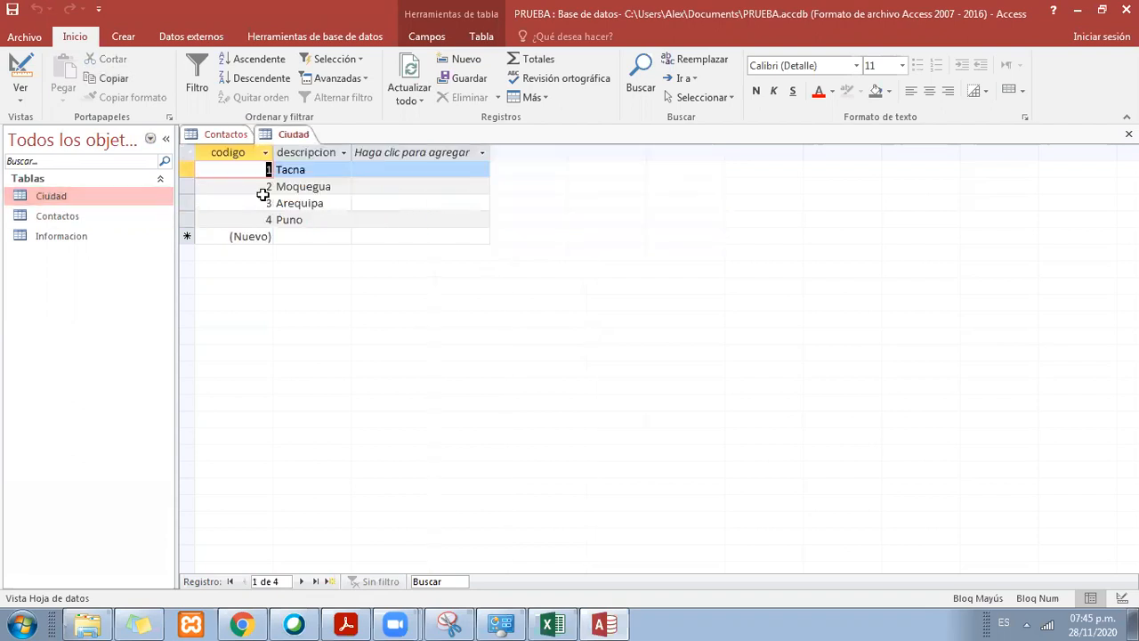
pyautogui.click(296, 172)
pyautogui.click(307, 204)
pyautogui.click(313, 218)
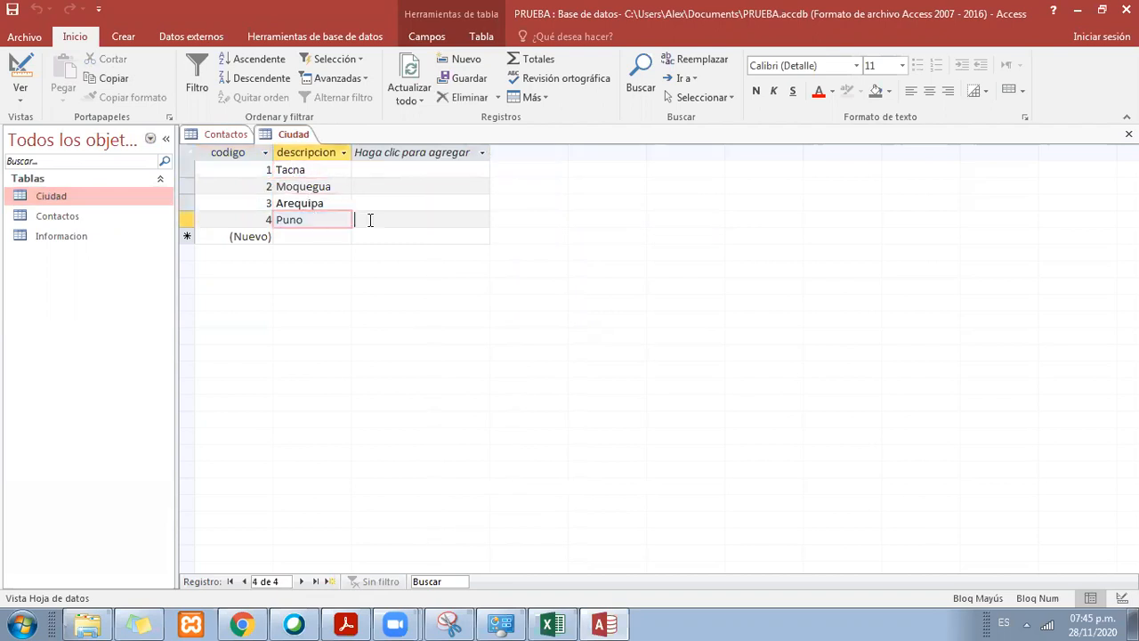
# Step: Add a new record with the description Lima at the end of the Ciudad table
pyautogui.press('Return')
pyautogui.press('Return')
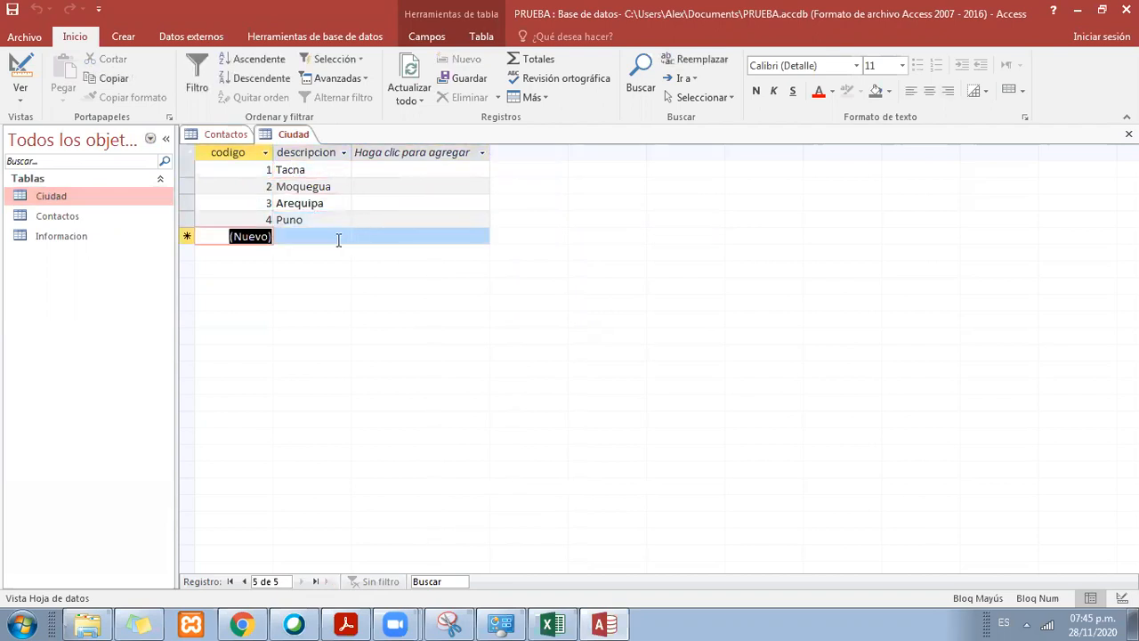
pyautogui.click(338, 239)
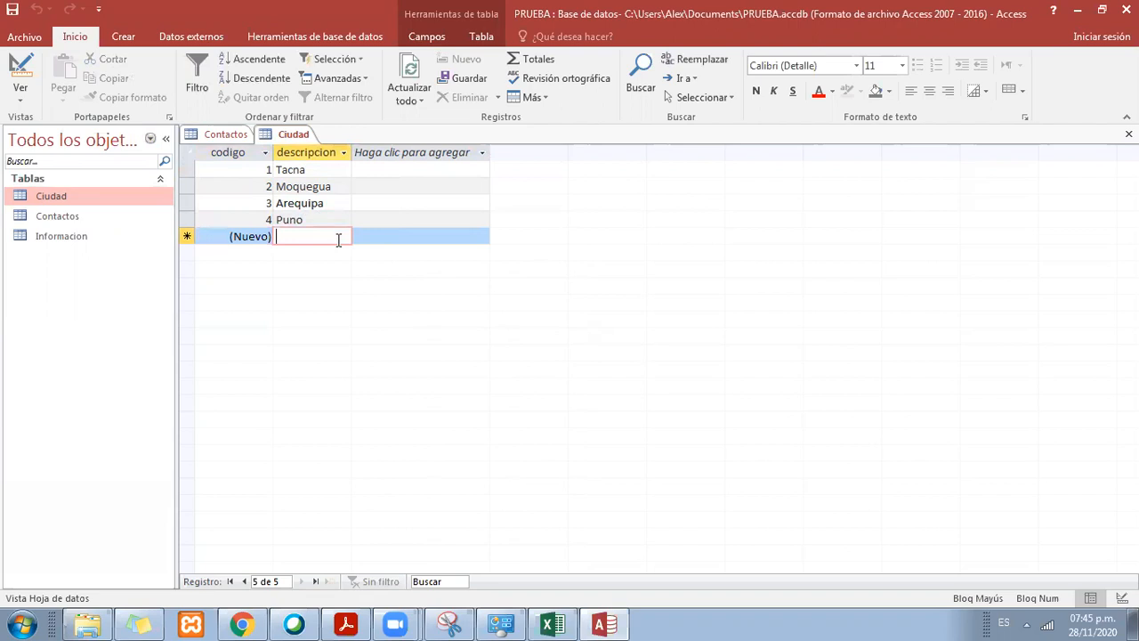
pyautogui.write('tUM')
pyautogui.press('BackSpace')
pyautogui.press('BackSpace')
pyautogui.press('BackSpace')
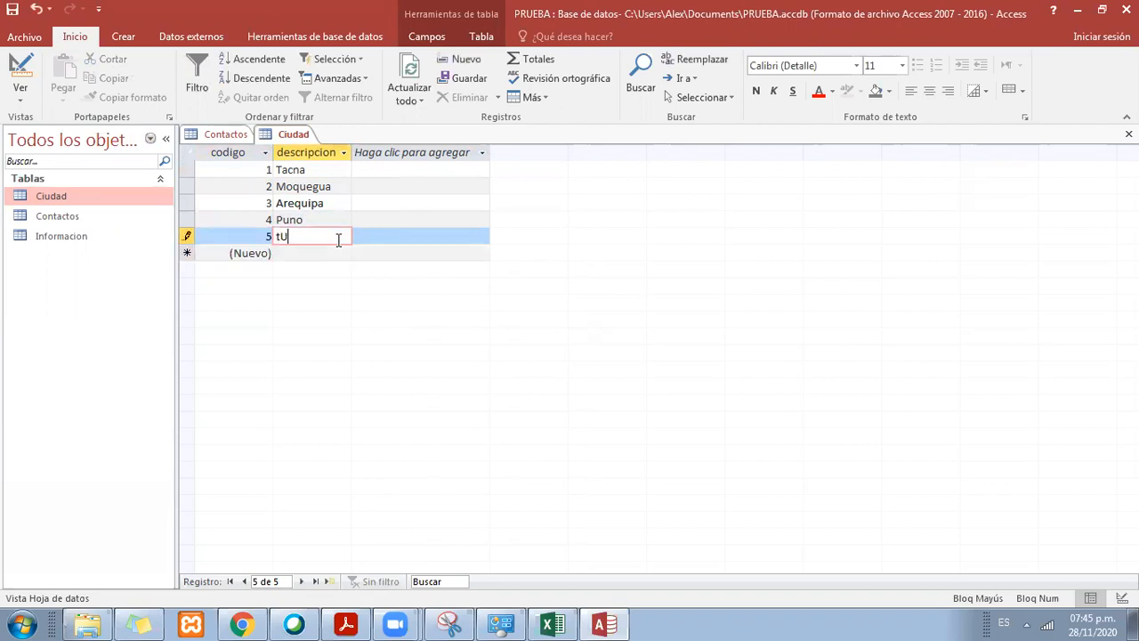
pyautogui.press('capslock')
pyautogui.write('Lima')
pyautogui.press('Tab')
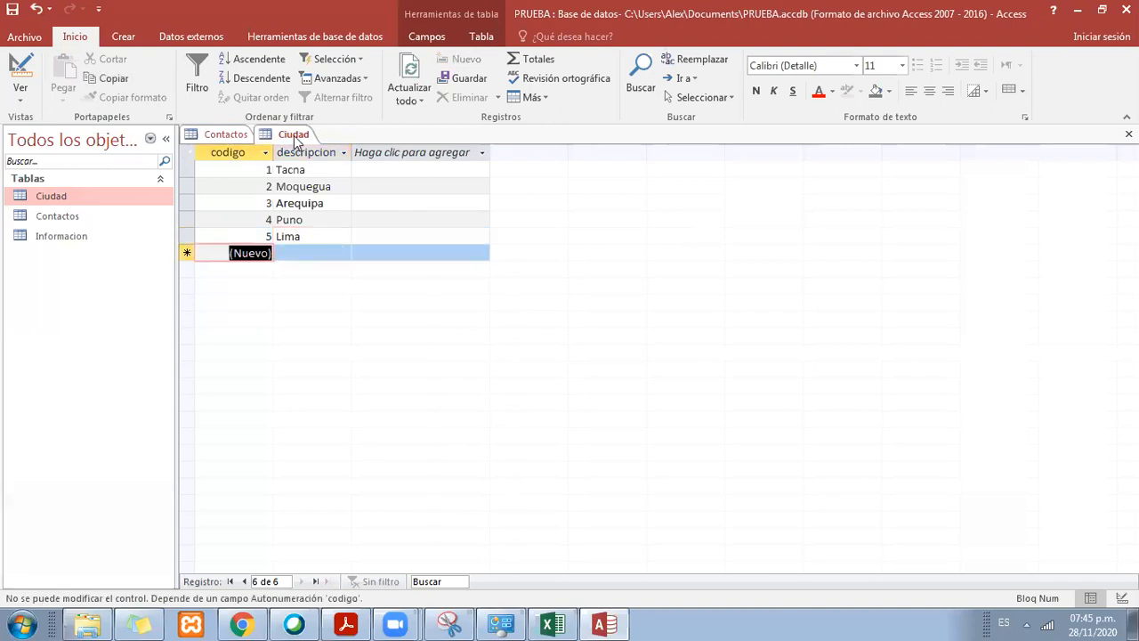
# Step: Review the city descriptions from Tacna to Lima in the Ciudad table
pyautogui.moveTo(265, 169); pyautogui.dragTo(317, 172)
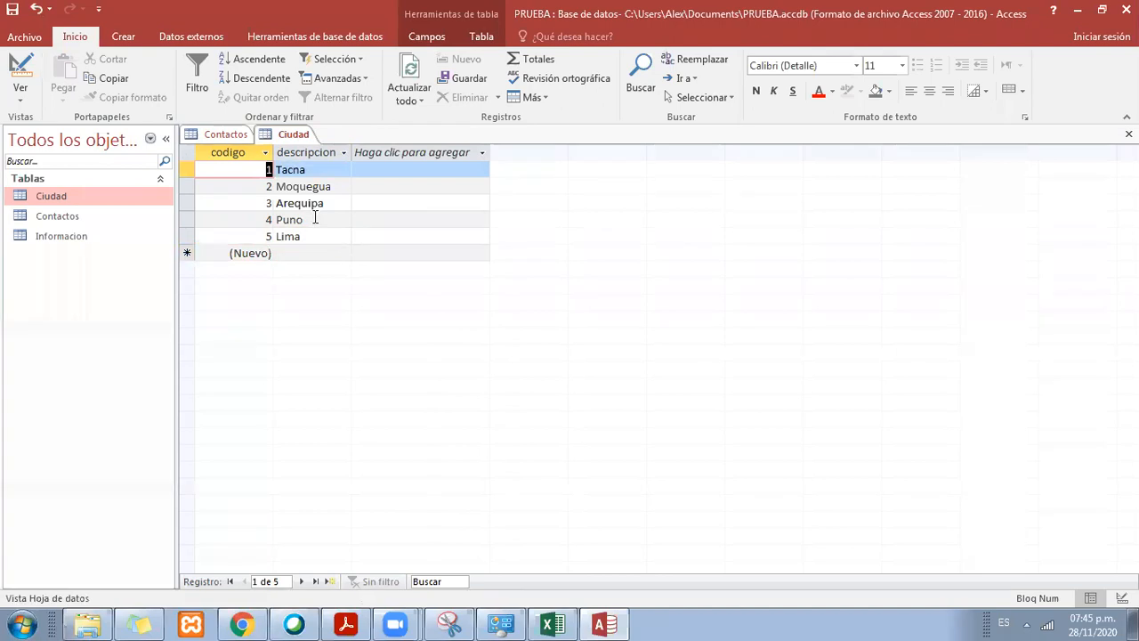
pyautogui.click(326, 187)
pyautogui.click(331, 172)
pyautogui.click(332, 189)
pyautogui.click(328, 204)
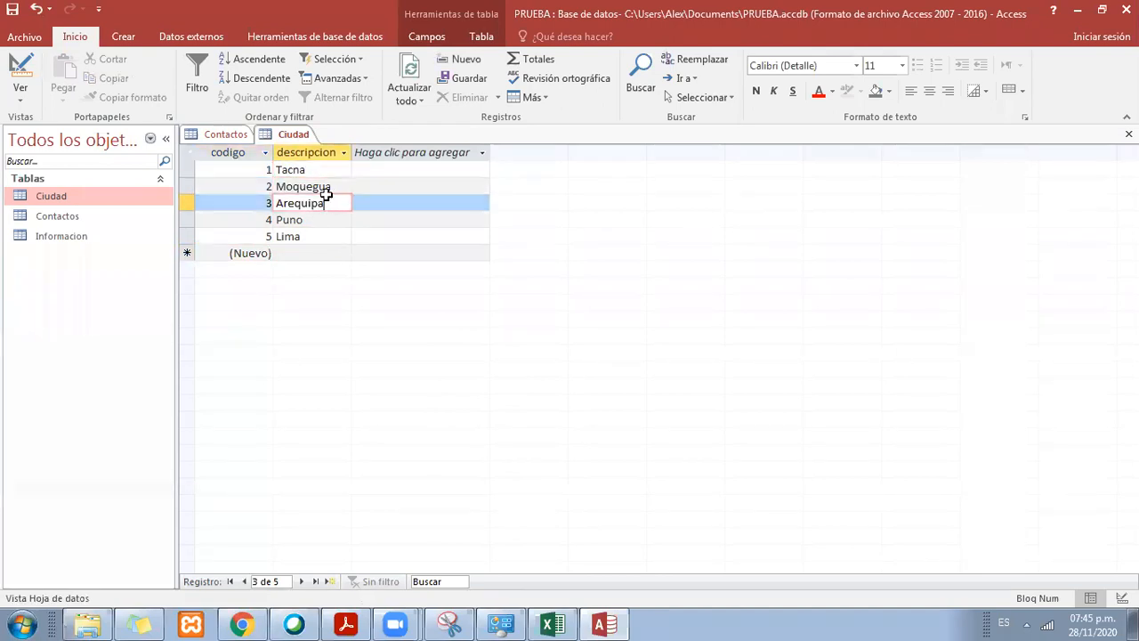
pyautogui.click(321, 223)
pyautogui.click(320, 234)
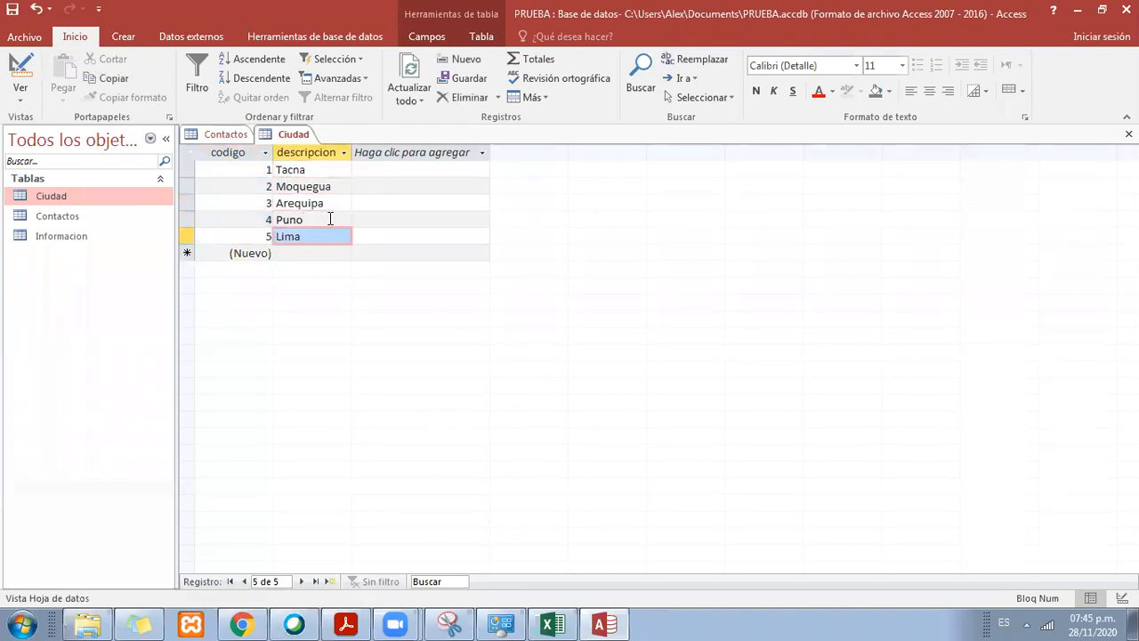
pyautogui.click(331, 204)
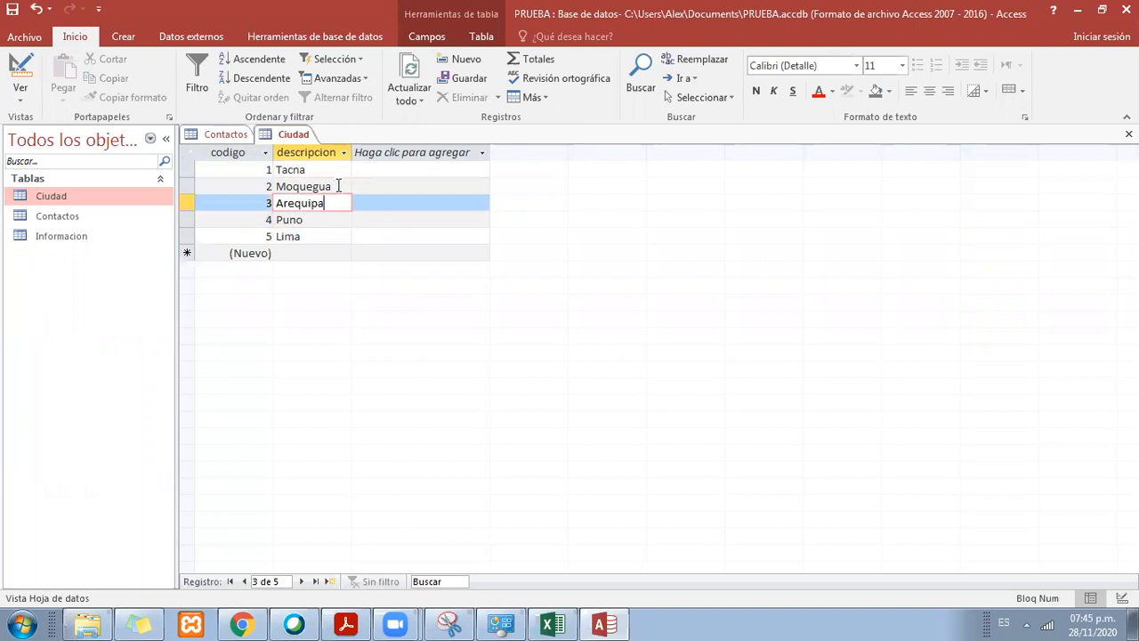
pyautogui.click(339, 185)
pyautogui.click(338, 170)
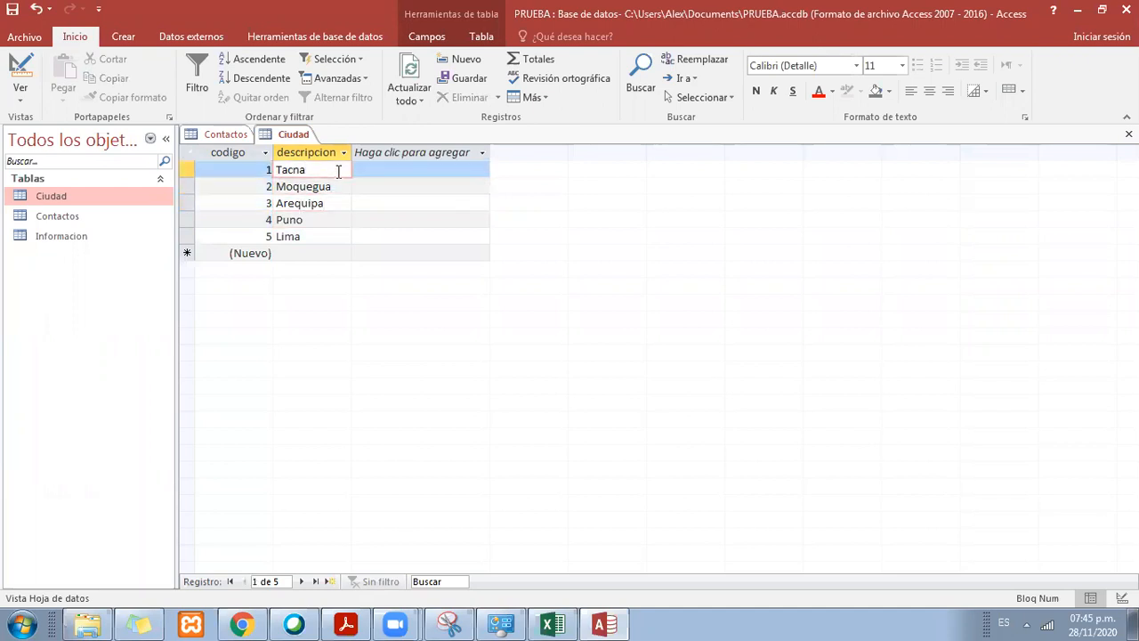
pyautogui.click(330, 187)
pyautogui.click(333, 206)
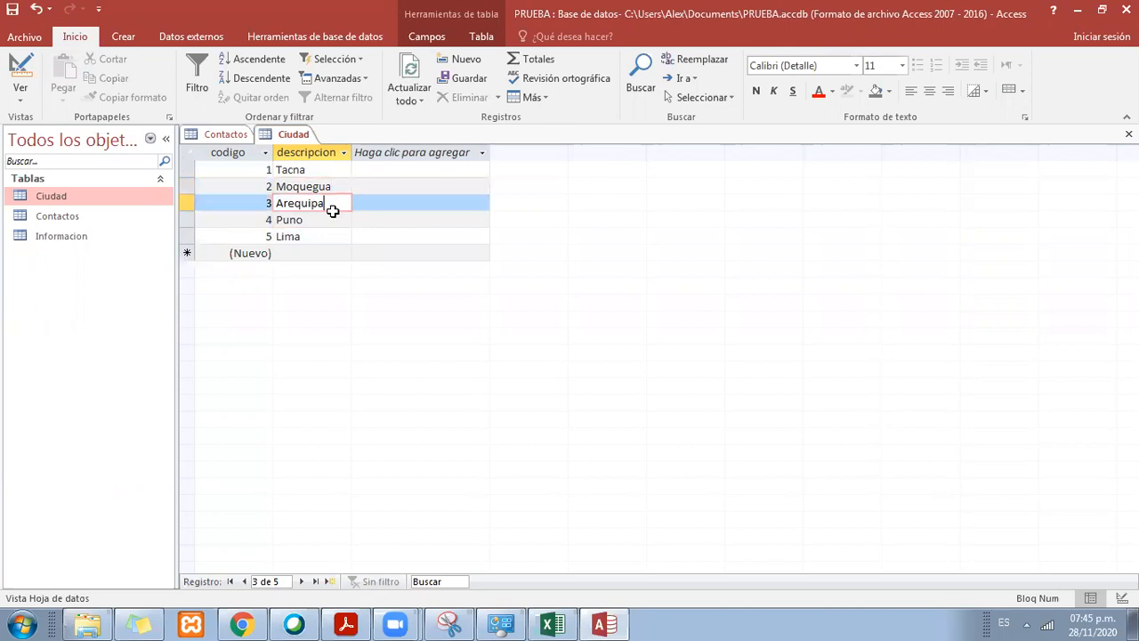
pyautogui.click(335, 218)
pyautogui.click(336, 234)
pyautogui.click(330, 203)
pyautogui.click(330, 172)
pyautogui.click(332, 187)
pyautogui.click(331, 204)
pyautogui.click(327, 220)
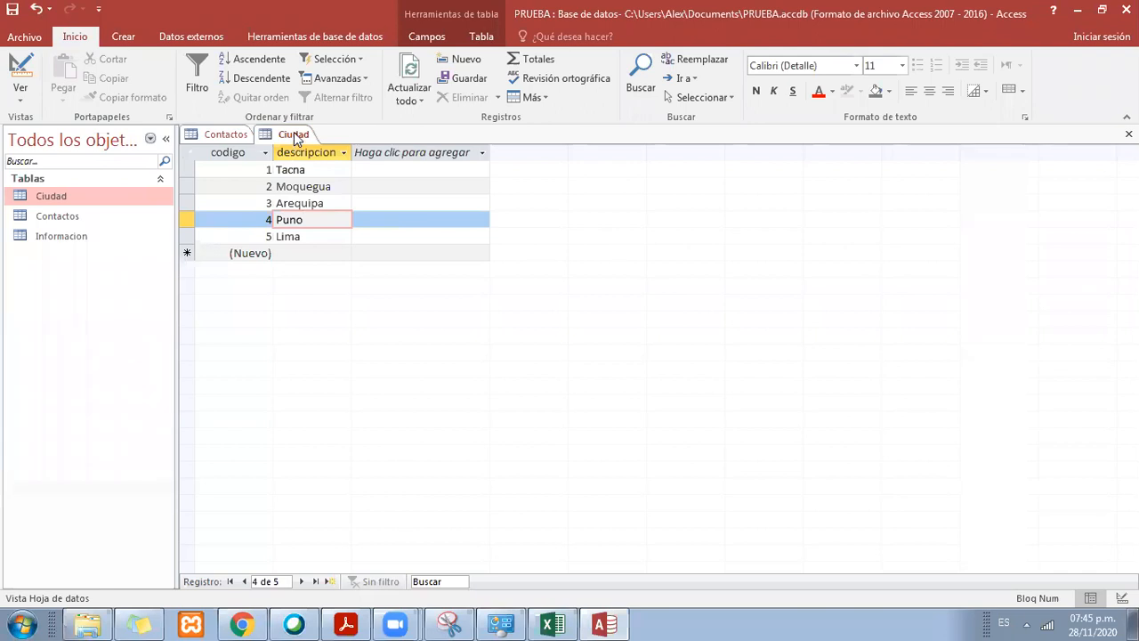
# Step: Compare the CIUDAD entries in the Contactos table with the codes 1 to 5 assigned in the Ciudad table
pyautogui.click(222, 133)
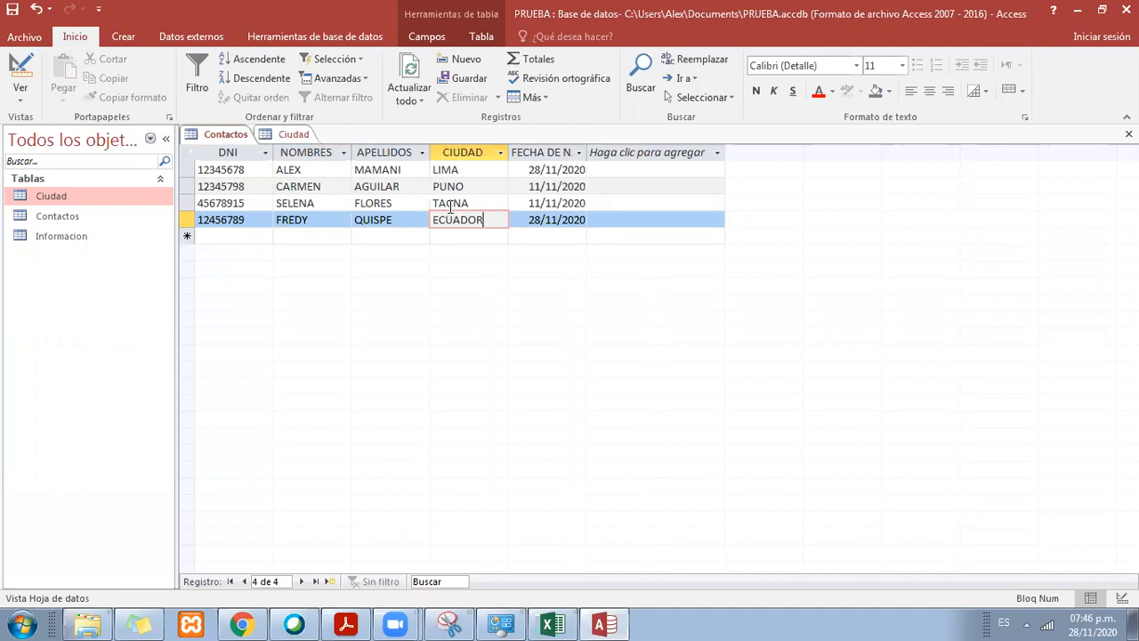
pyautogui.click(291, 139)
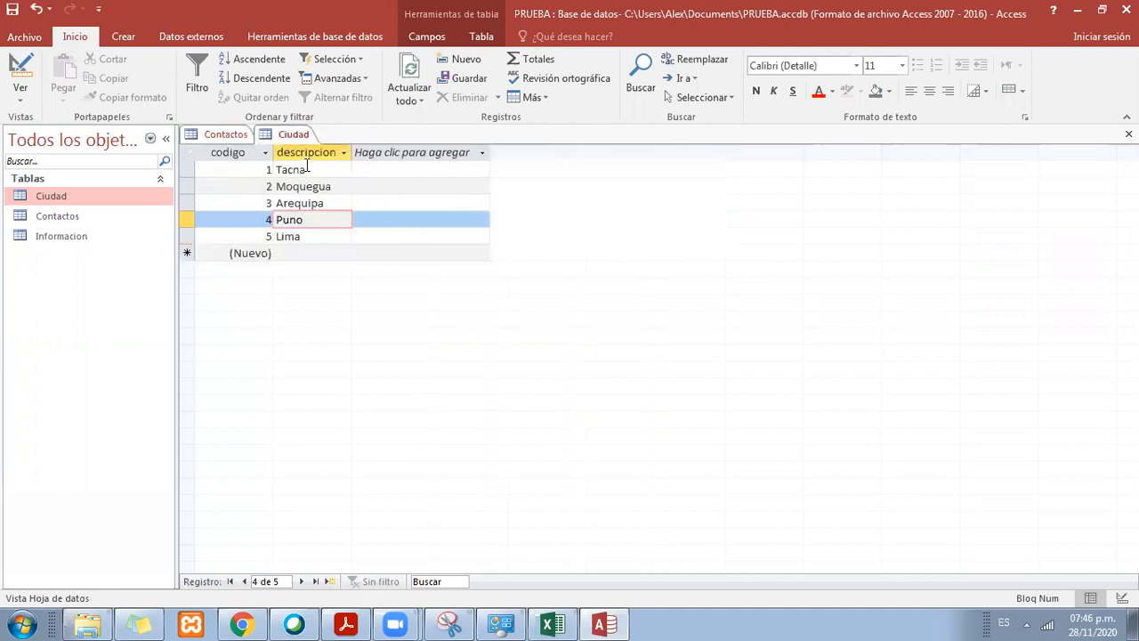
pyautogui.rightClick(303, 137)
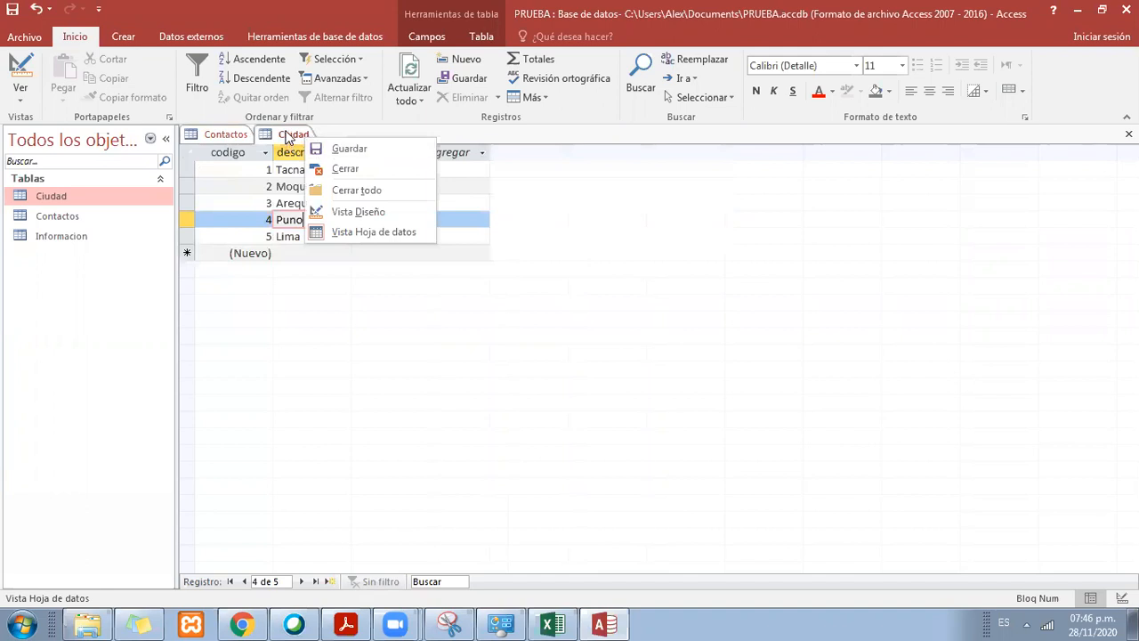
pyautogui.press('Escape')
pyautogui.click(255, 169)
pyautogui.click(257, 186)
pyautogui.click(260, 203)
pyautogui.click(264, 220)
pyautogui.click(267, 236)
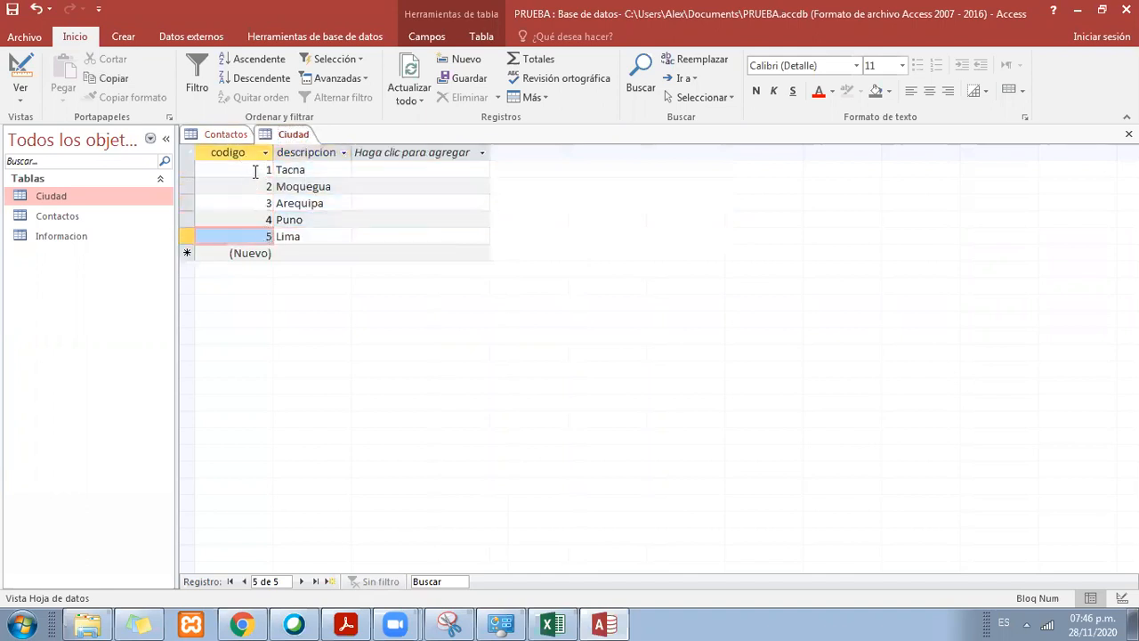
pyautogui.click(260, 186)
pyautogui.click(266, 204)
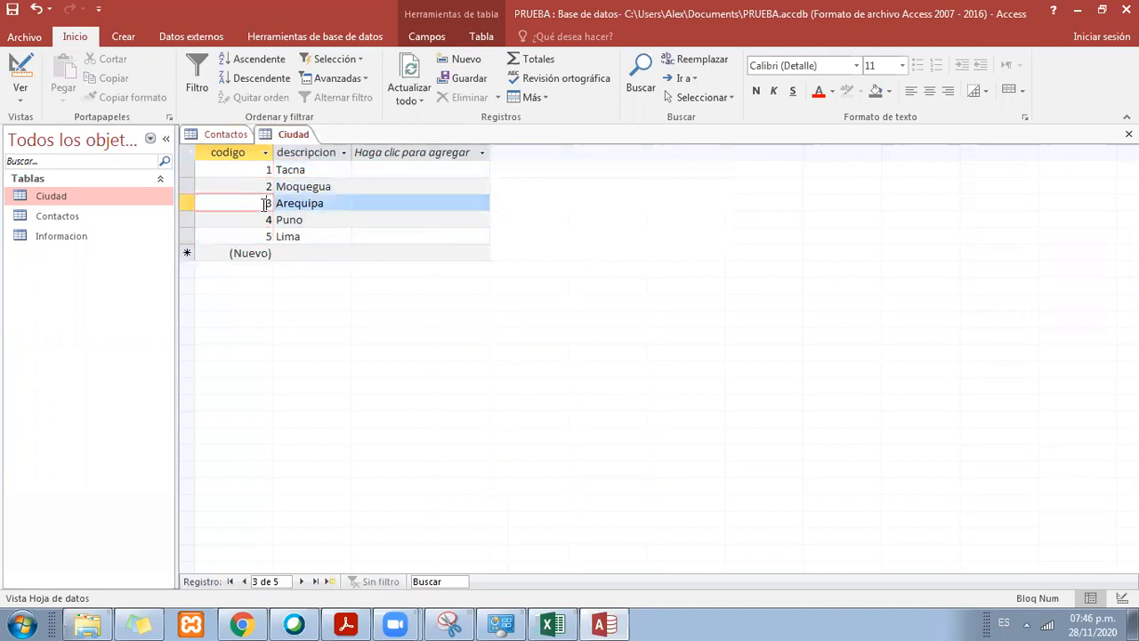
pyautogui.click(264, 219)
pyautogui.click(264, 237)
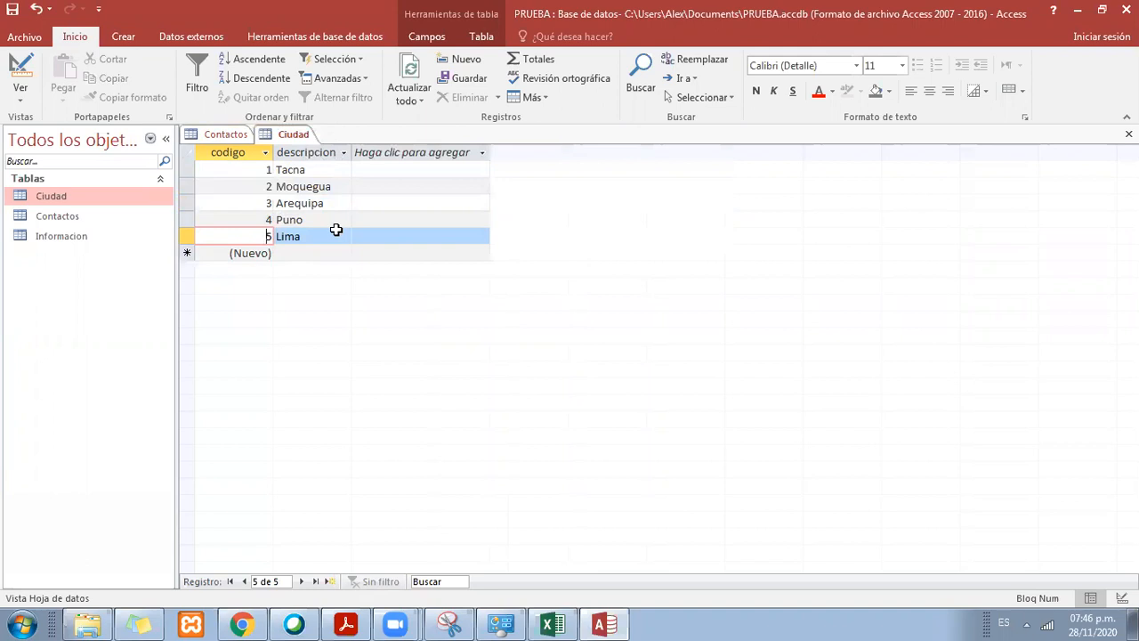
# Step: Save the Ciudad table and close it
pyautogui.rightClick(282, 138)
pyautogui.click(326, 148)
pyautogui.rightClick(305, 137)
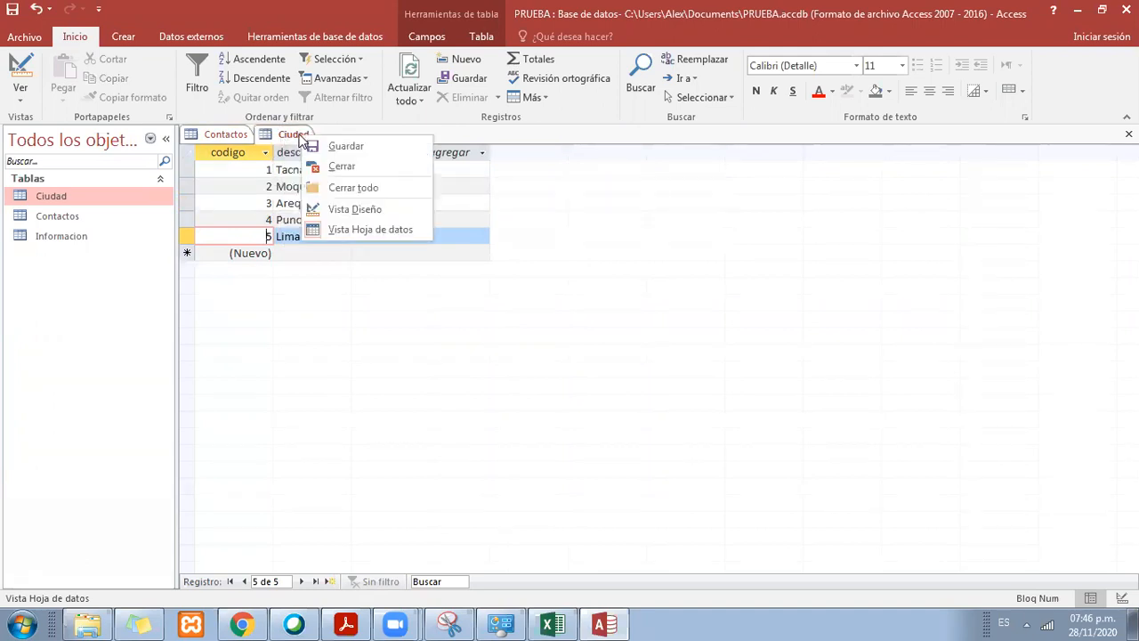
pyautogui.click(344, 173)
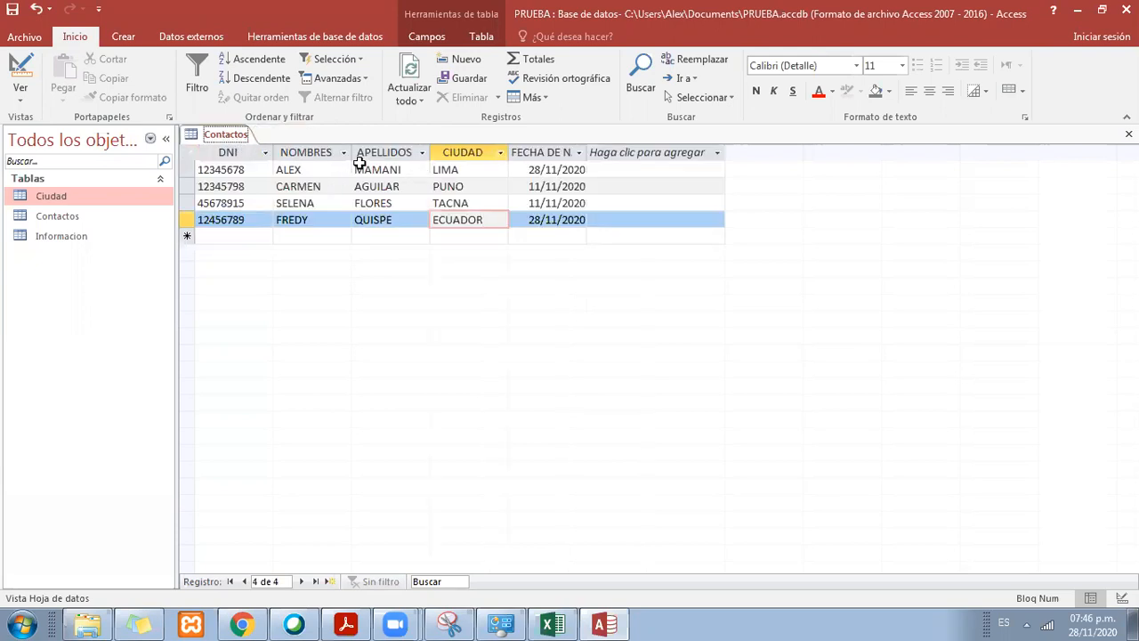
# Step: Clear the CIUDAD values of all four records in the Contactos table
pyautogui.rightClick(233, 135)
pyautogui.click(503, 214)
pyautogui.click(496, 192)
pyautogui.click(495, 176)
pyautogui.press('Delete')
pyautogui.click(487, 190)
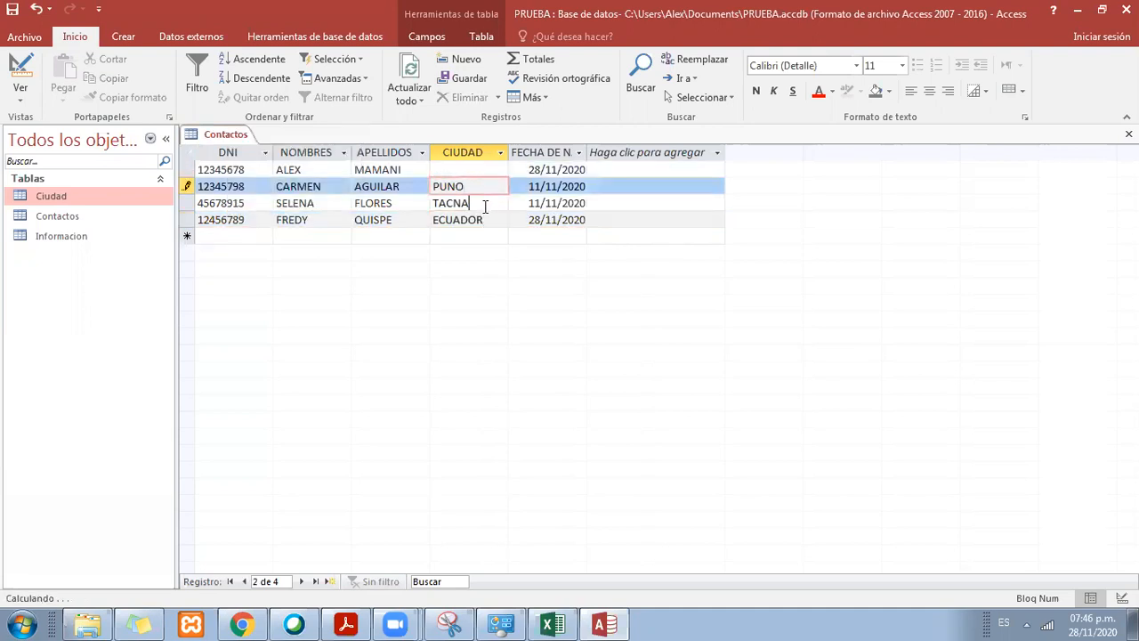
pyautogui.click(484, 201)
pyautogui.press('BackSpace')
pyautogui.press('BackSpace')
pyautogui.press('BackSpace')
pyautogui.press('BackSpace')
pyautogui.press('BackSpace')
pyautogui.click(482, 188)
pyautogui.press('BackSpace')
pyautogui.press('BackSpace')
pyautogui.press('BackSpace')
pyautogui.press('BackSpace')
pyautogui.click(491, 222)
pyautogui.press('BackSpace')
pyautogui.press('BackSpace')
pyautogui.press('BackSpace')
pyautogui.press('BackSpace')
pyautogui.press('BackSpace')
pyautogui.press('BackSpace')
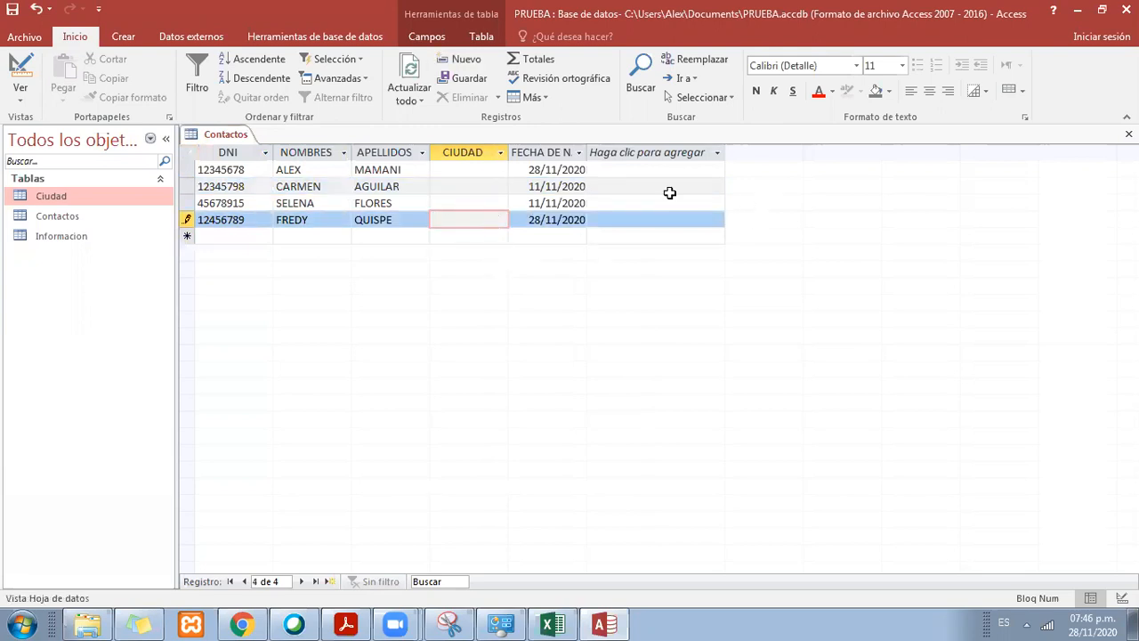
# Step: Look over the empty CIUDAD fields of the four contact records
pyautogui.click(465, 167)
pyautogui.click(466, 183)
pyautogui.click(471, 203)
pyautogui.click(475, 218)
pyautogui.click(478, 204)
pyautogui.click(481, 184)
pyautogui.click(483, 169)
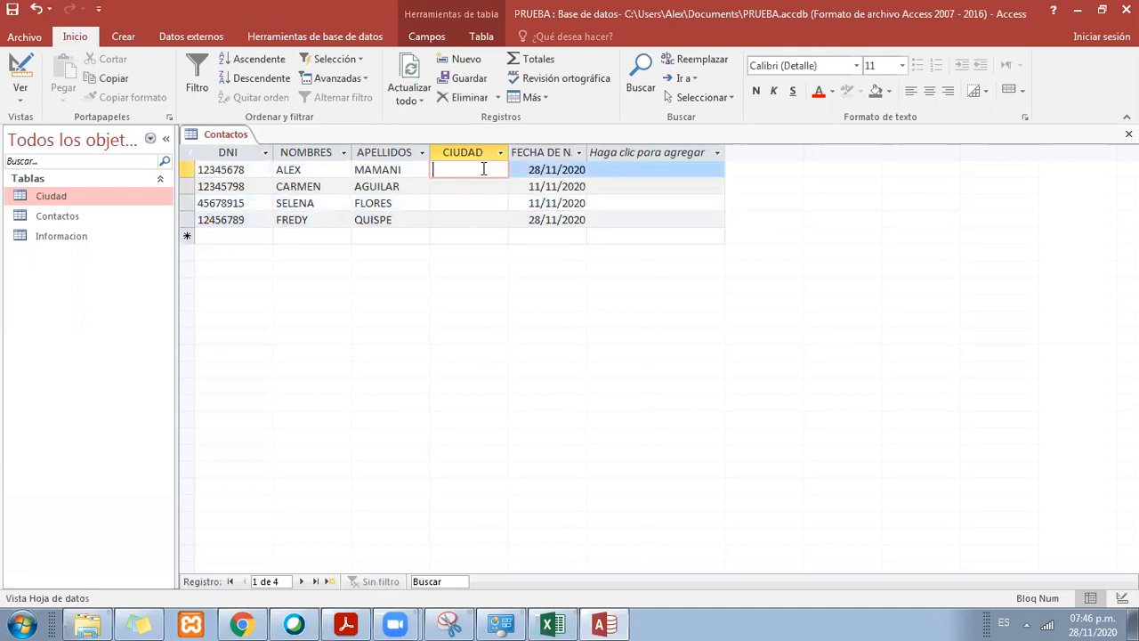
pyautogui.click(467, 185)
pyautogui.click(474, 169)
pyautogui.click(474, 188)
pyautogui.click(479, 205)
pyautogui.click(481, 220)
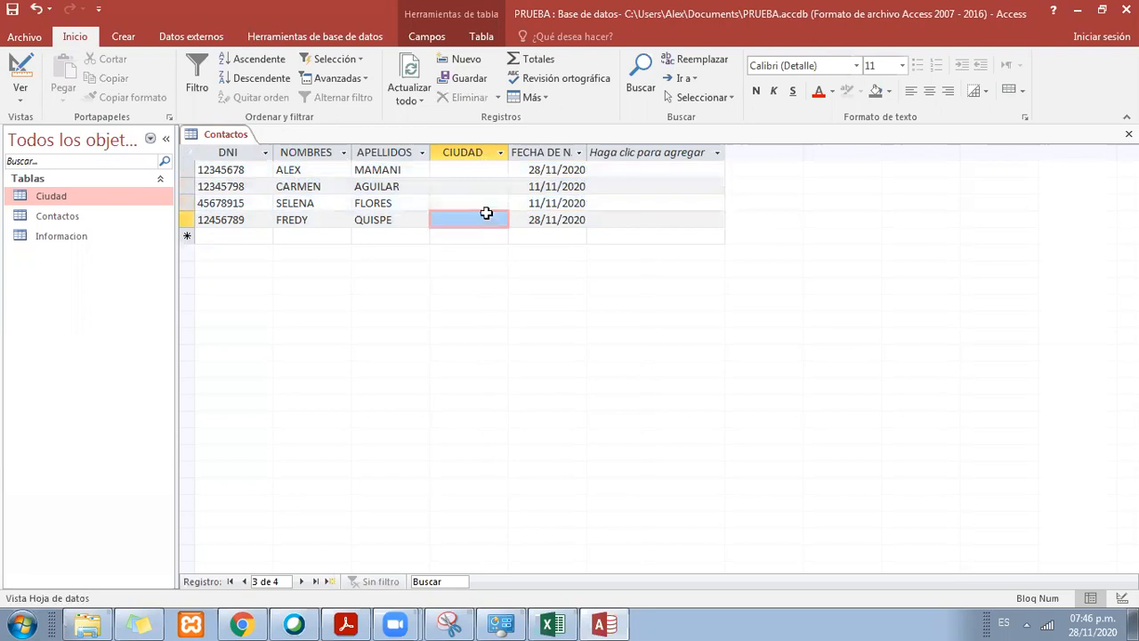
pyautogui.click(481, 204)
pyautogui.click(484, 186)
pyautogui.click(490, 172)
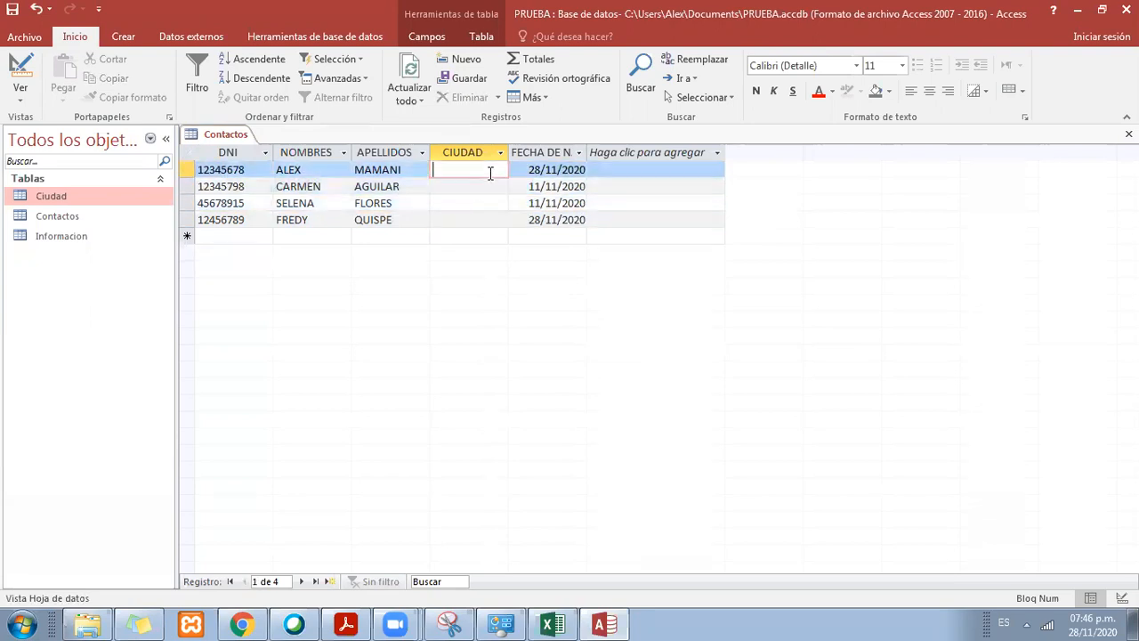
pyautogui.click(477, 189)
pyautogui.click(477, 205)
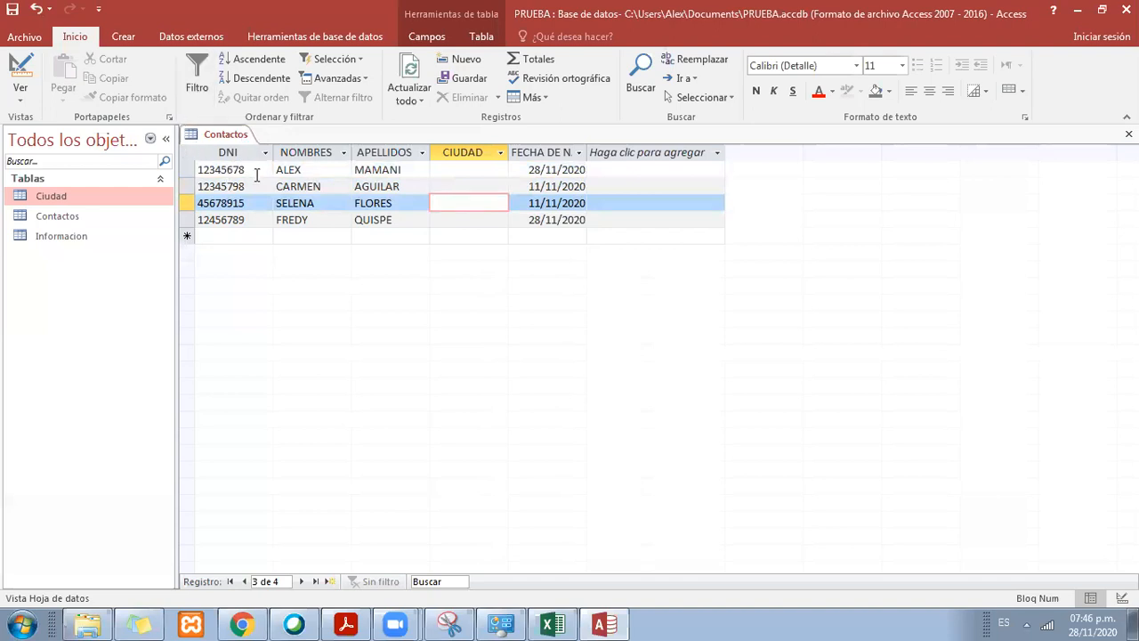
pyautogui.click(24, 38)
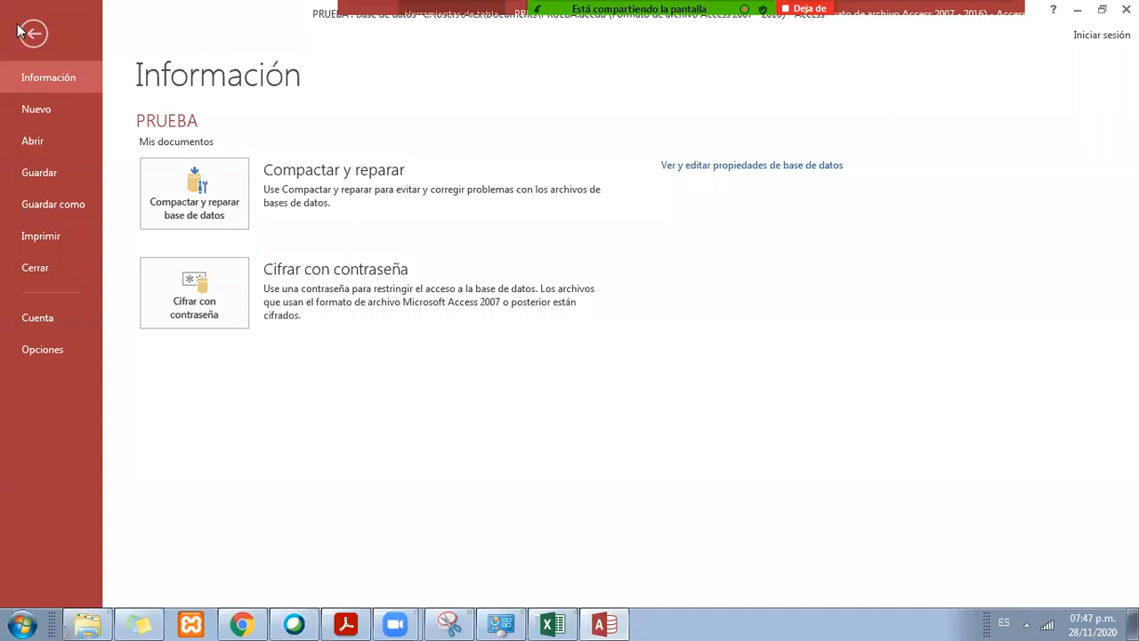
pyautogui.click(23, 34)
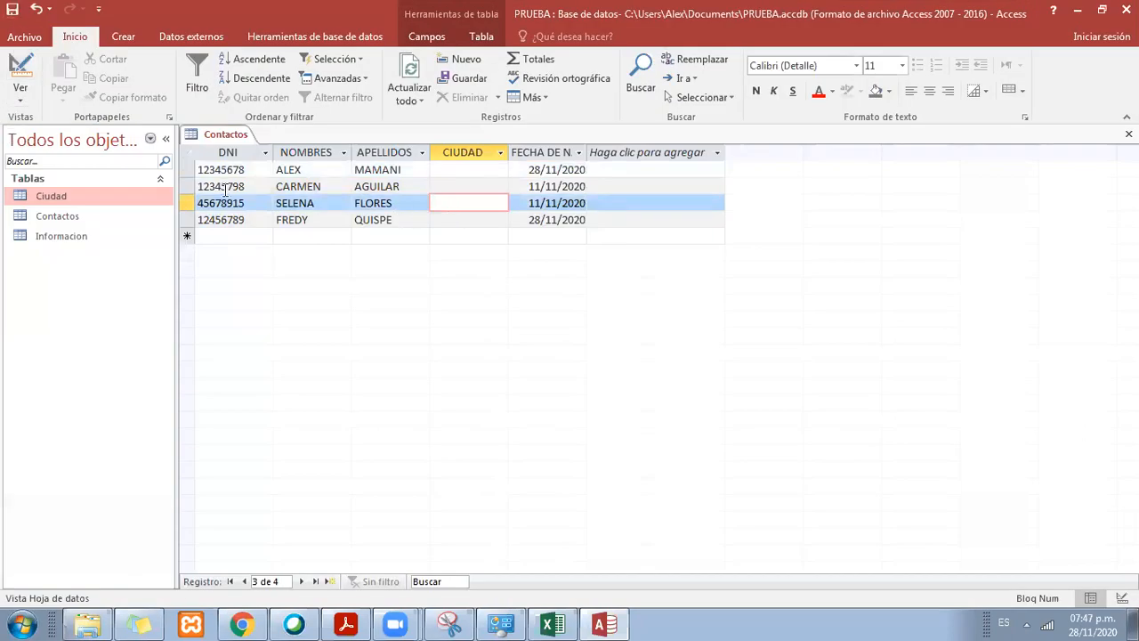
# Step: Open the Ciudad table and compare its descriptions with the empty CIUDAD field in Contactos
pyautogui.click(463, 171)
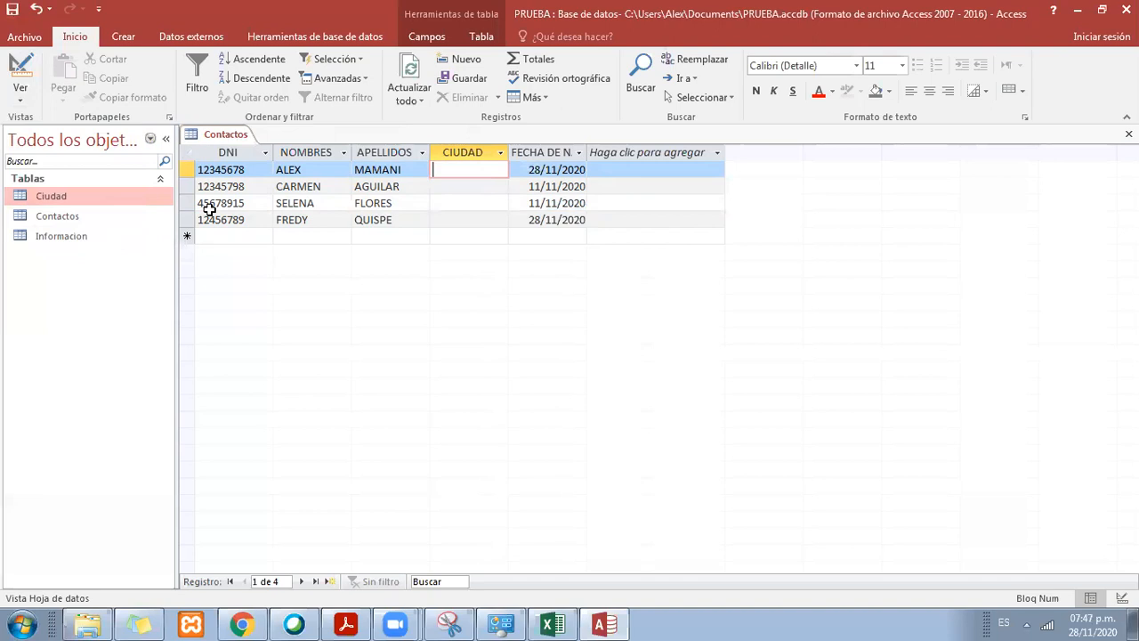
pyautogui.doubleClick(75, 198)
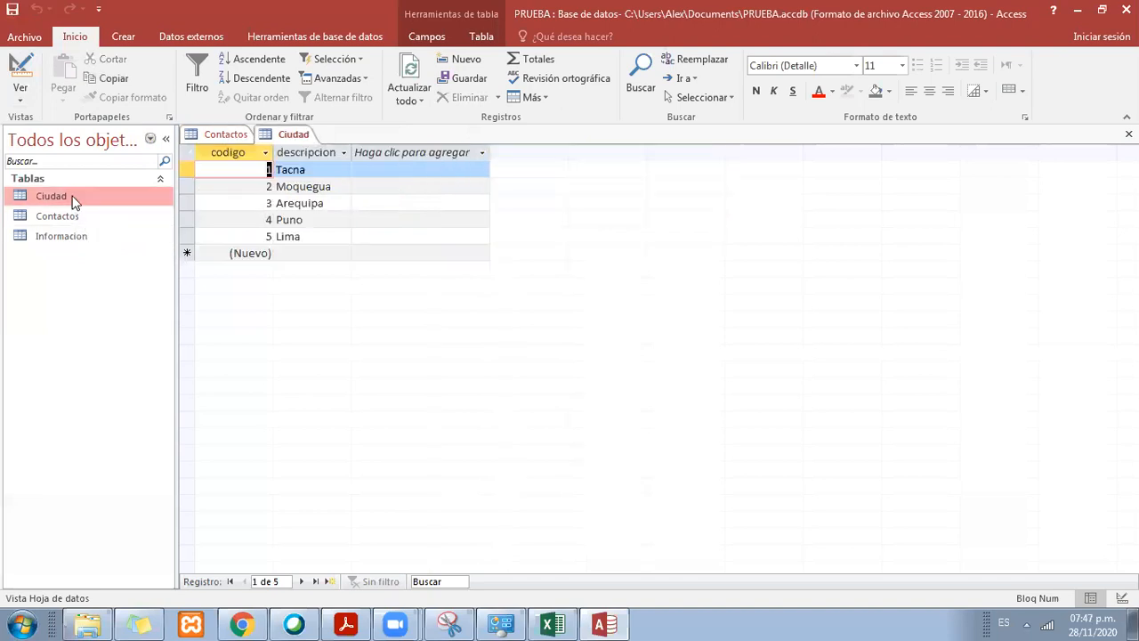
pyautogui.click(301, 170)
pyautogui.click(300, 187)
pyautogui.click(301, 204)
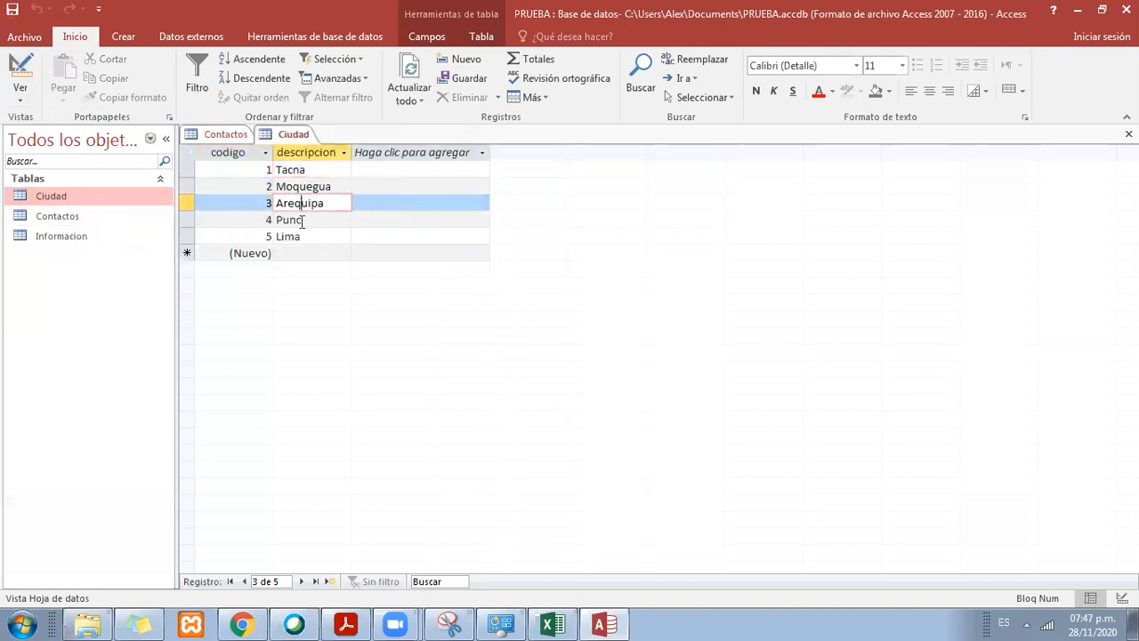
pyautogui.click(301, 220)
pyautogui.click(302, 237)
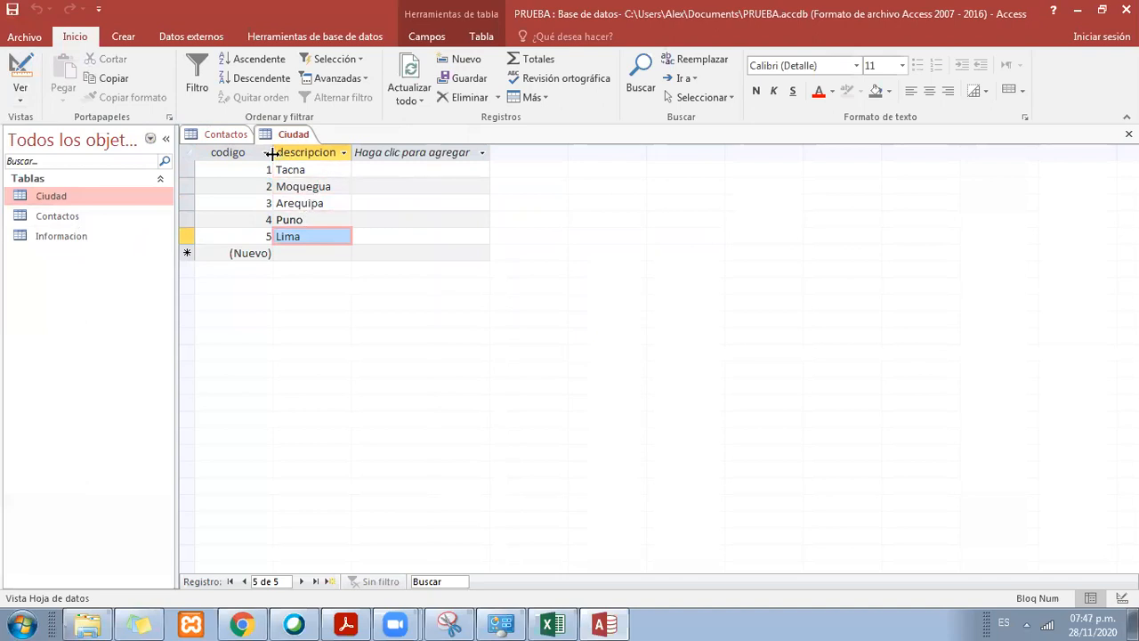
pyautogui.click(230, 138)
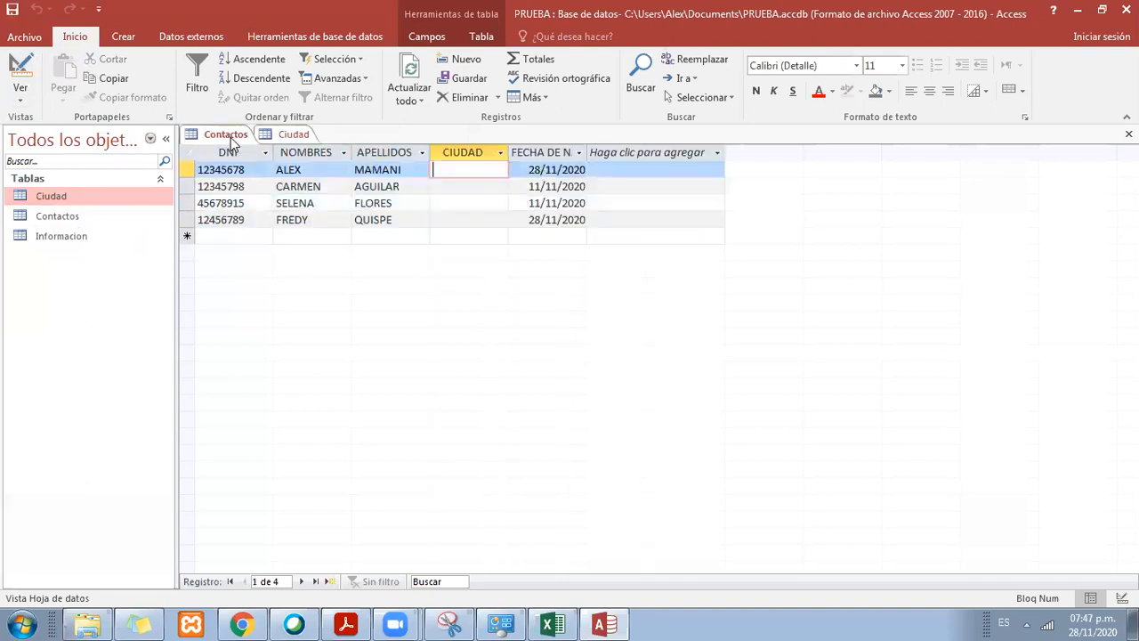
# Step: Review the codes 1 to 5 in the Ciudad table and close the table
pyautogui.click(294, 135)
pyautogui.click(264, 170)
pyautogui.click(263, 186)
pyautogui.click(262, 204)
pyautogui.click(263, 220)
pyautogui.click(264, 235)
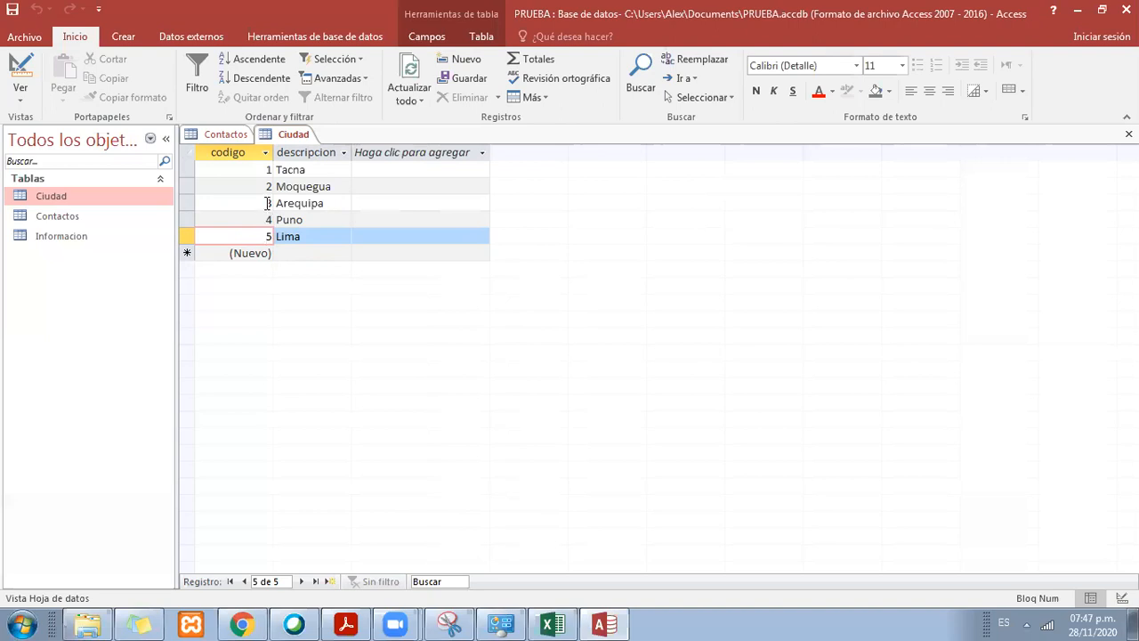
pyautogui.rightClick(284, 140)
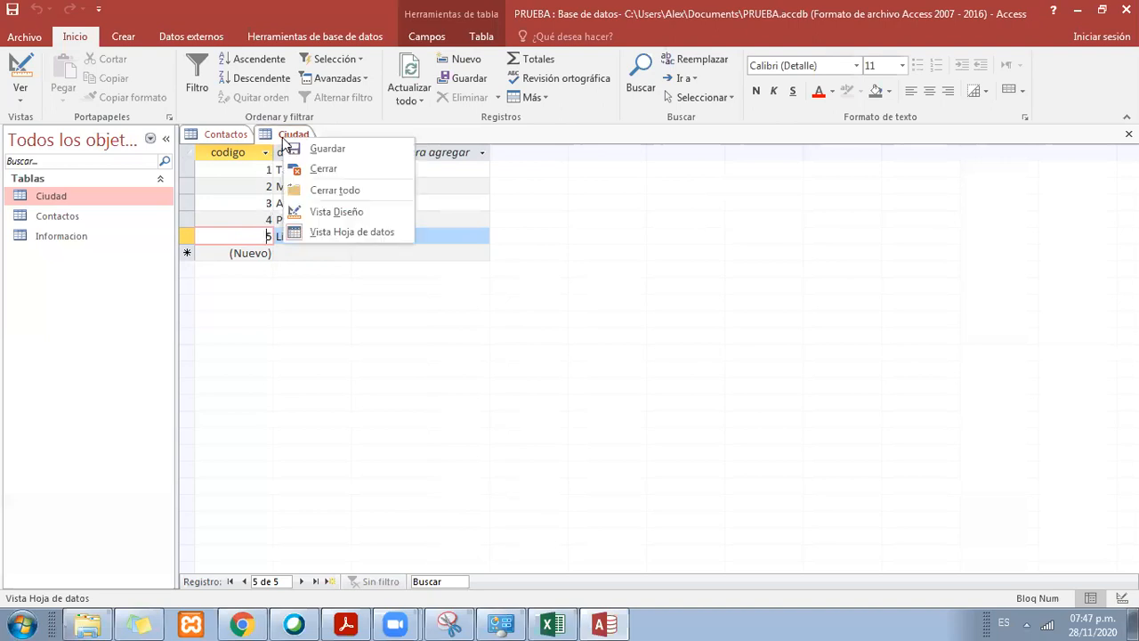
pyautogui.click(316, 170)
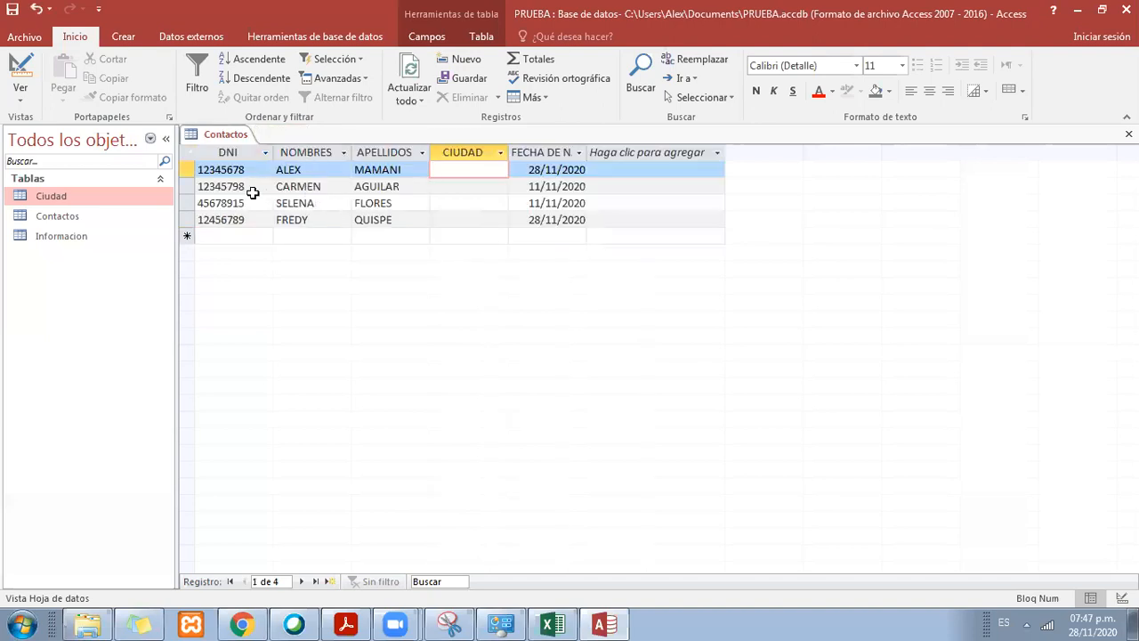
# Step: Close the Contactos table and select the Ciudad table in the object list
pyautogui.rightClick(245, 138)
pyautogui.click(255, 140)
pyautogui.rightClick(252, 141)
pyautogui.click(271, 167)
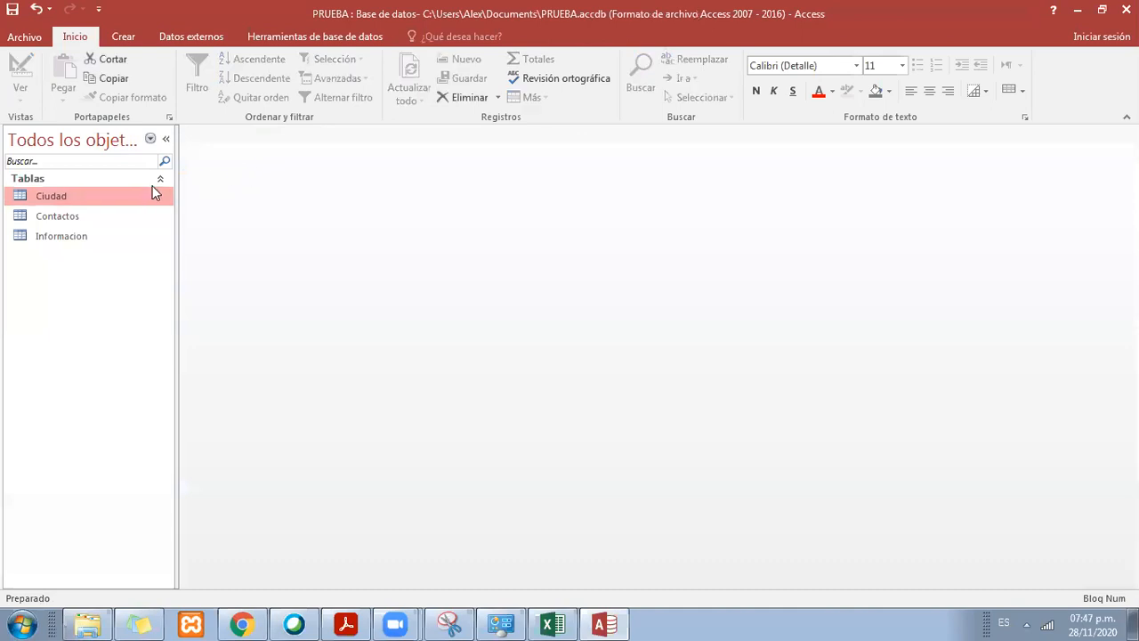
pyautogui.click(75, 218)
pyautogui.click(80, 197)
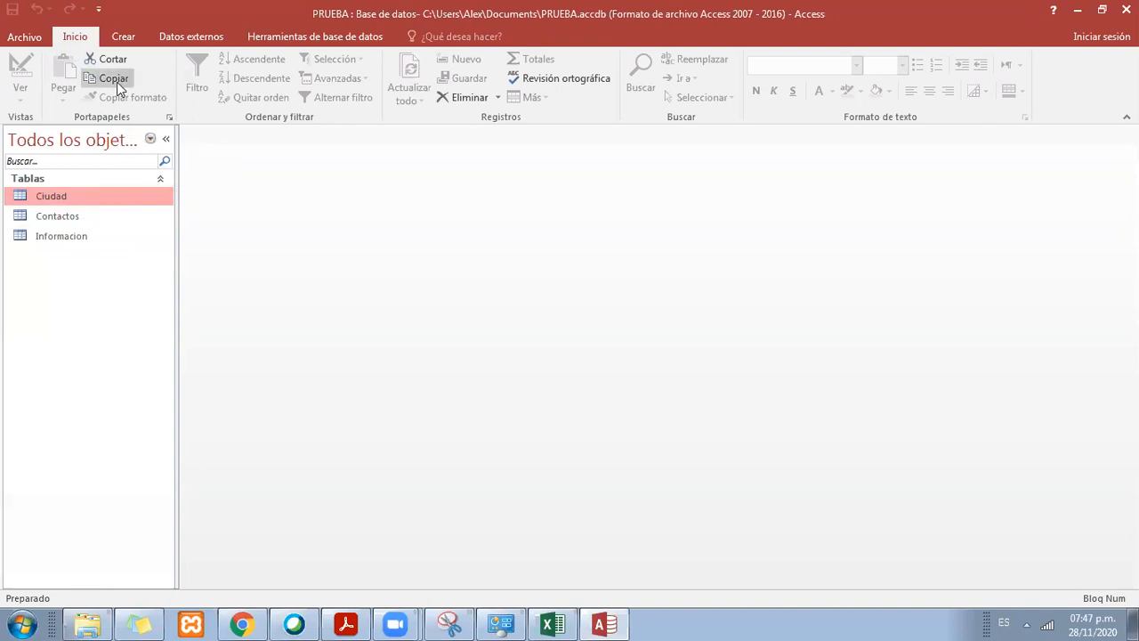
# Step: View the empty Relationships window without adding any tables and close it
pyautogui.click(309, 37)
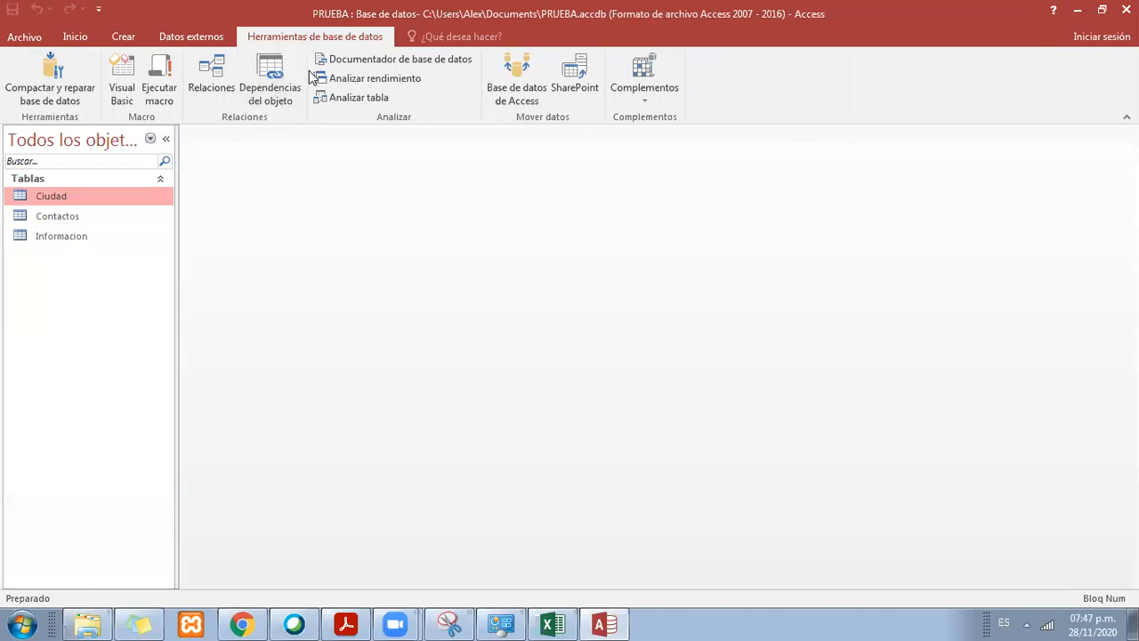
pyautogui.click(204, 81)
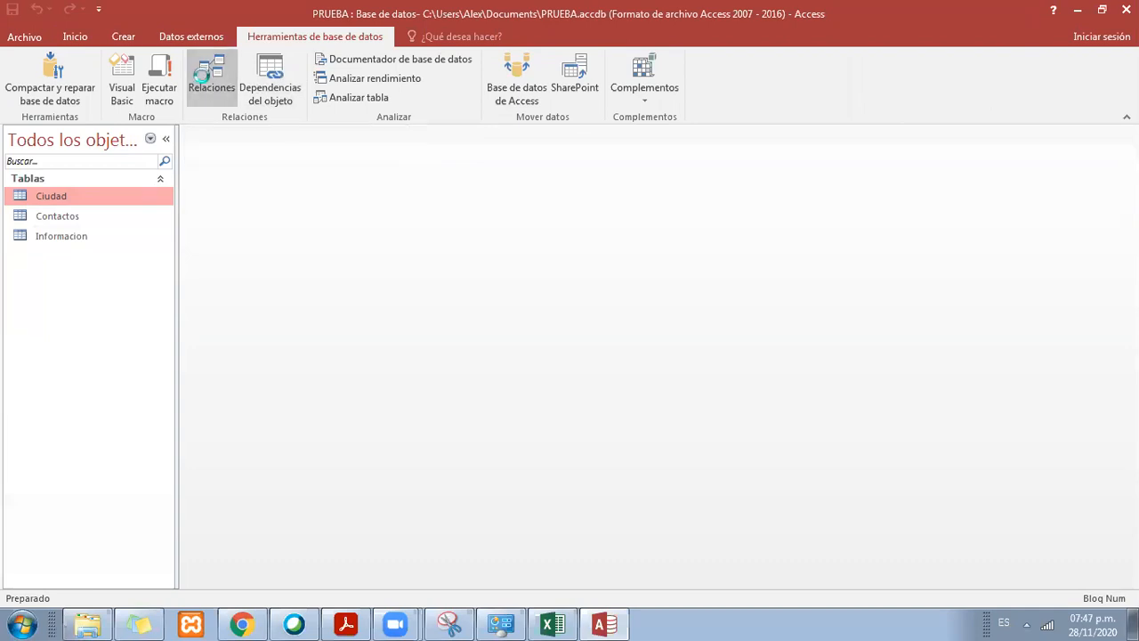
pyautogui.moveTo(506, 70); pyautogui.dragTo(527, 127)
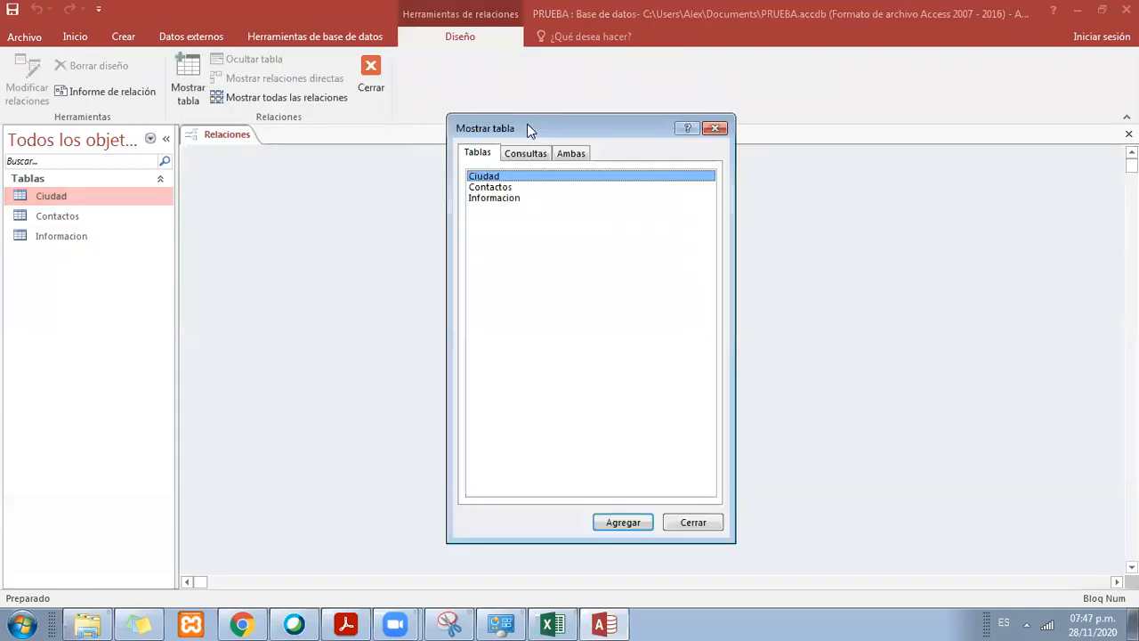
pyautogui.click(715, 129)
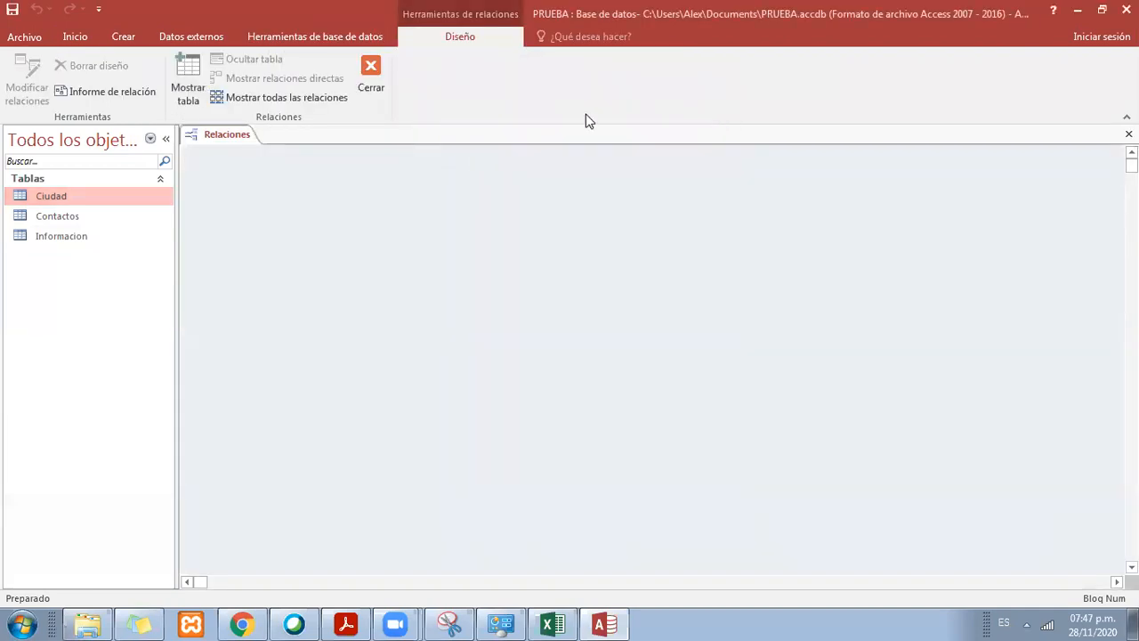
pyautogui.click(351, 35)
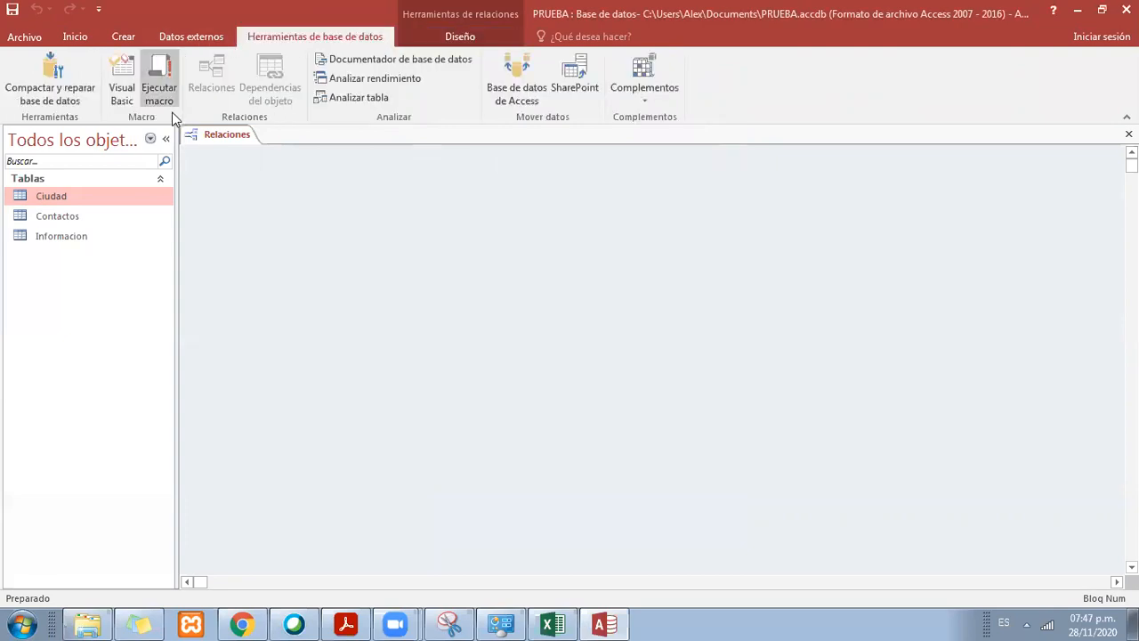
pyautogui.rightClick(247, 138)
pyautogui.click(295, 163)
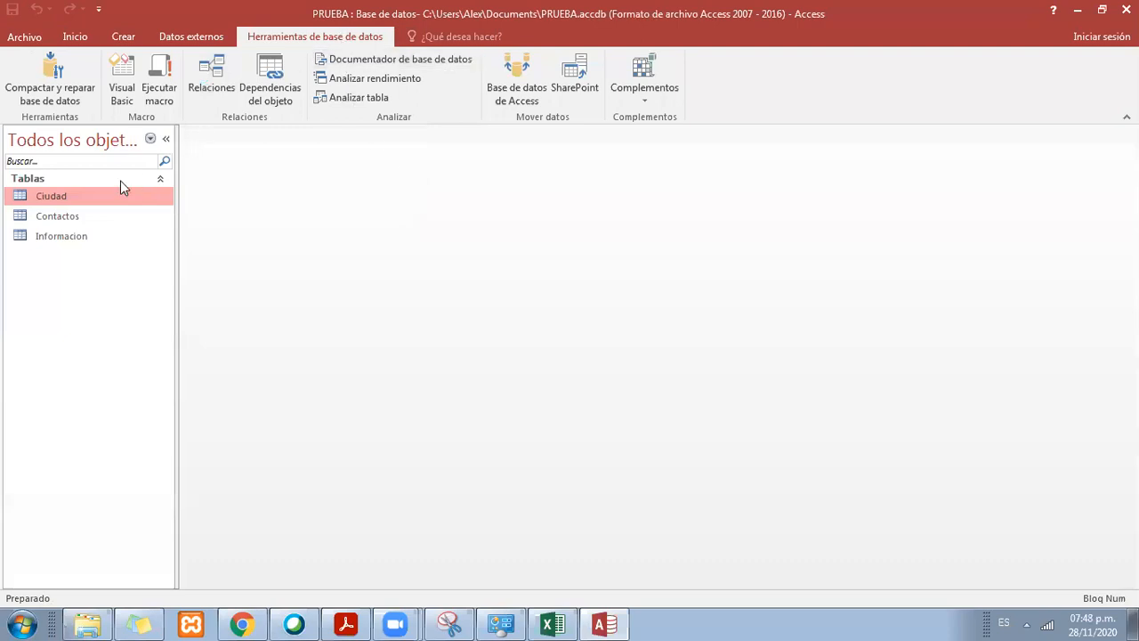
# Step: Open the Contactos table and look at the CIUDAD field of the first two records
pyautogui.click(67, 214)
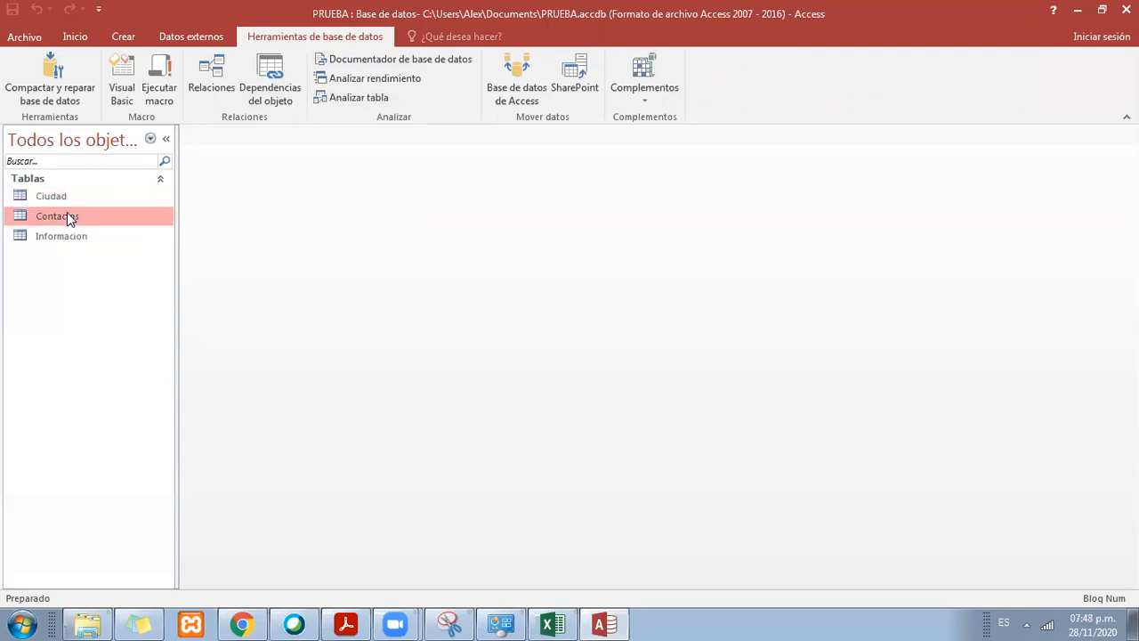
pyautogui.doubleClick(67, 213)
pyautogui.click(458, 167)
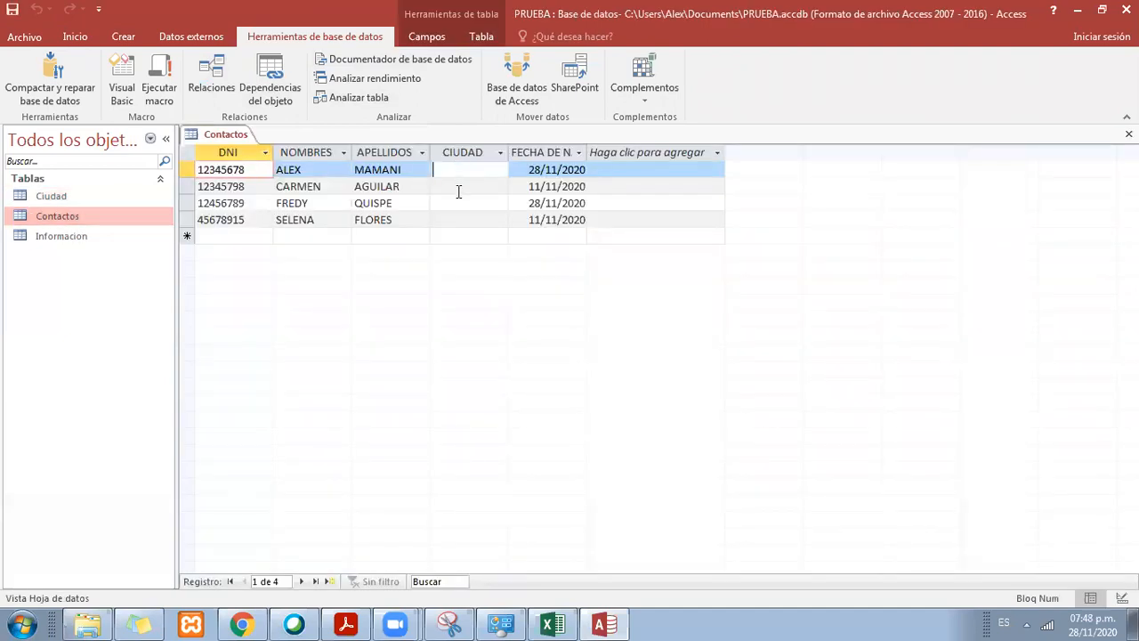
pyautogui.click(465, 186)
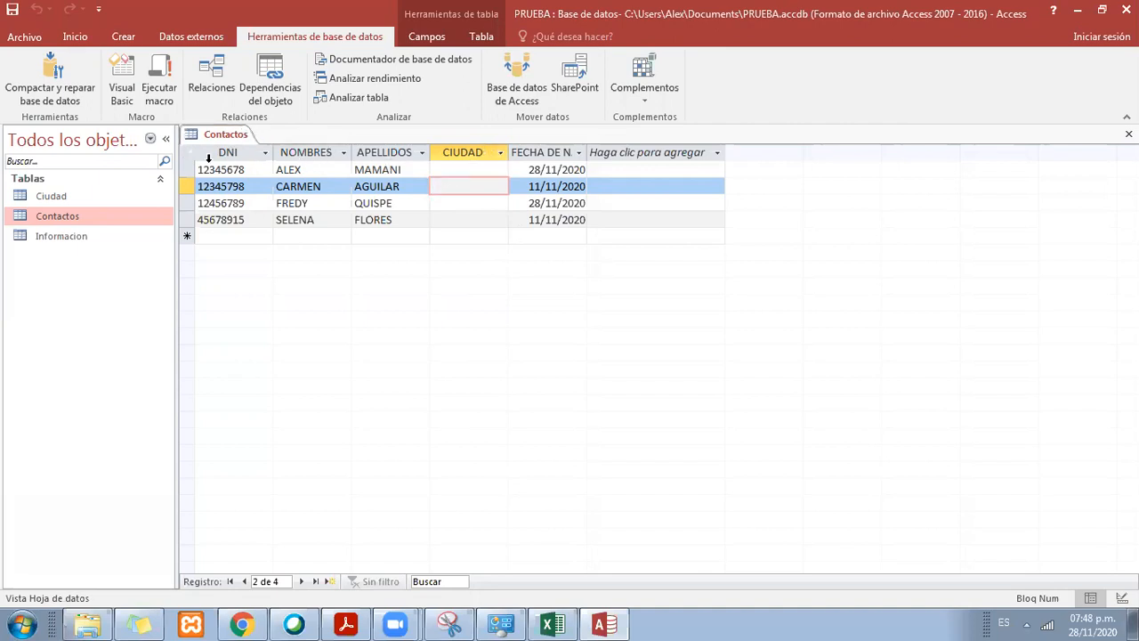
# Step: Switch to the Excel workbook Libro1 and rename the Columna1 header of the CONTACTOS table as APELLIDOS
pyautogui.click(552, 624)
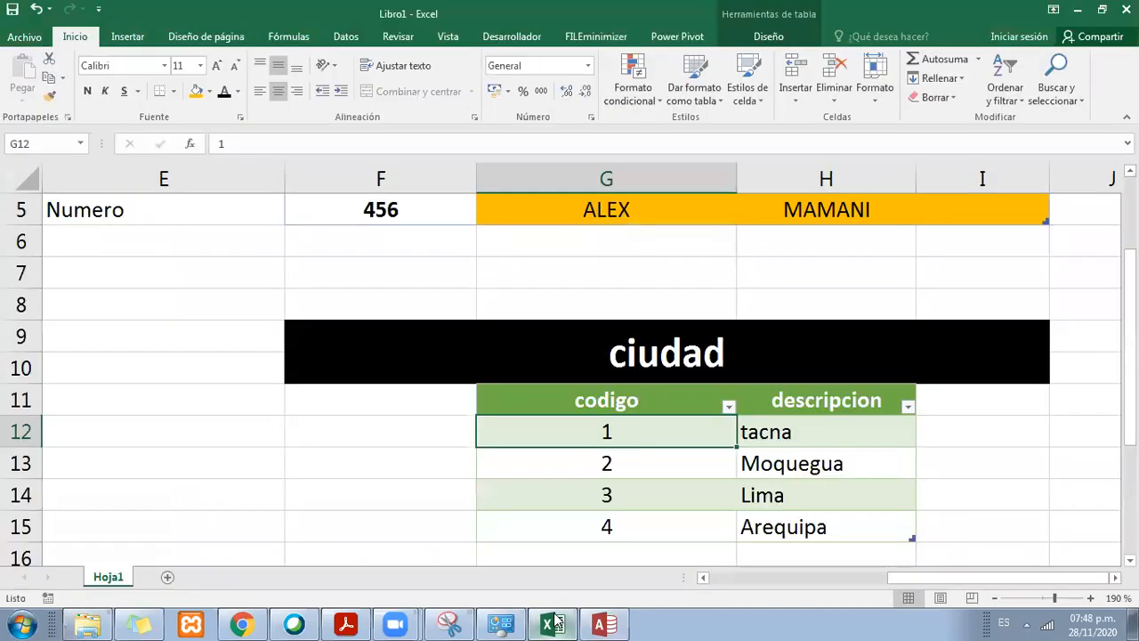
pyautogui.click(994, 598)
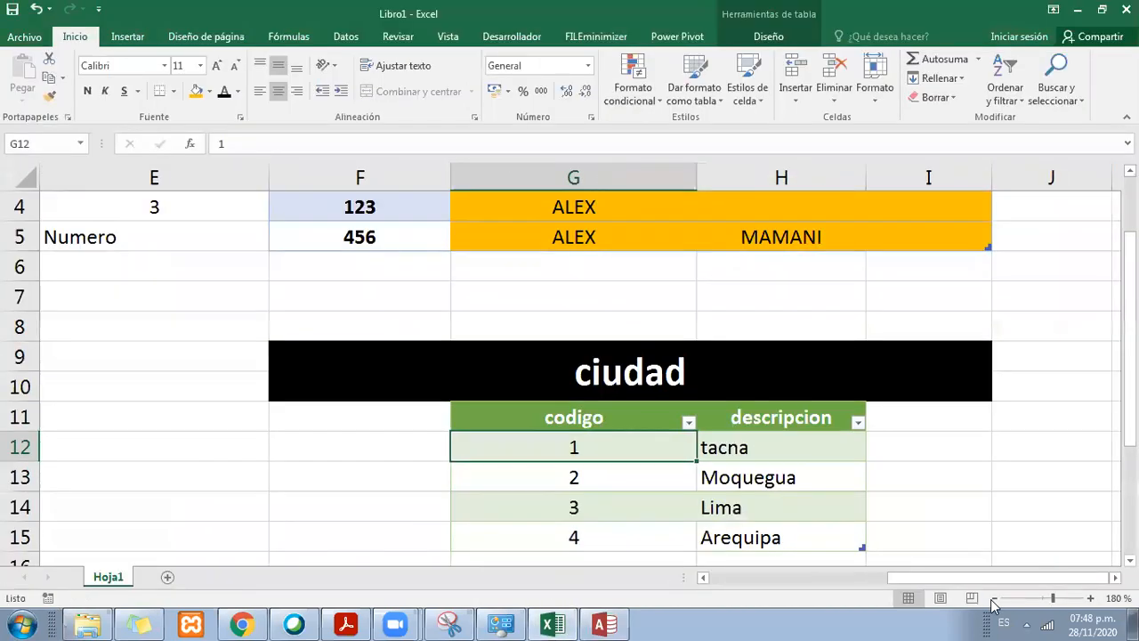
pyautogui.click(994, 598)
pyautogui.click(994, 599)
pyautogui.click(995, 598)
pyautogui.click(994, 599)
pyautogui.scroll(-1, 895, 407)
pyautogui.scroll(2, 633, 313)
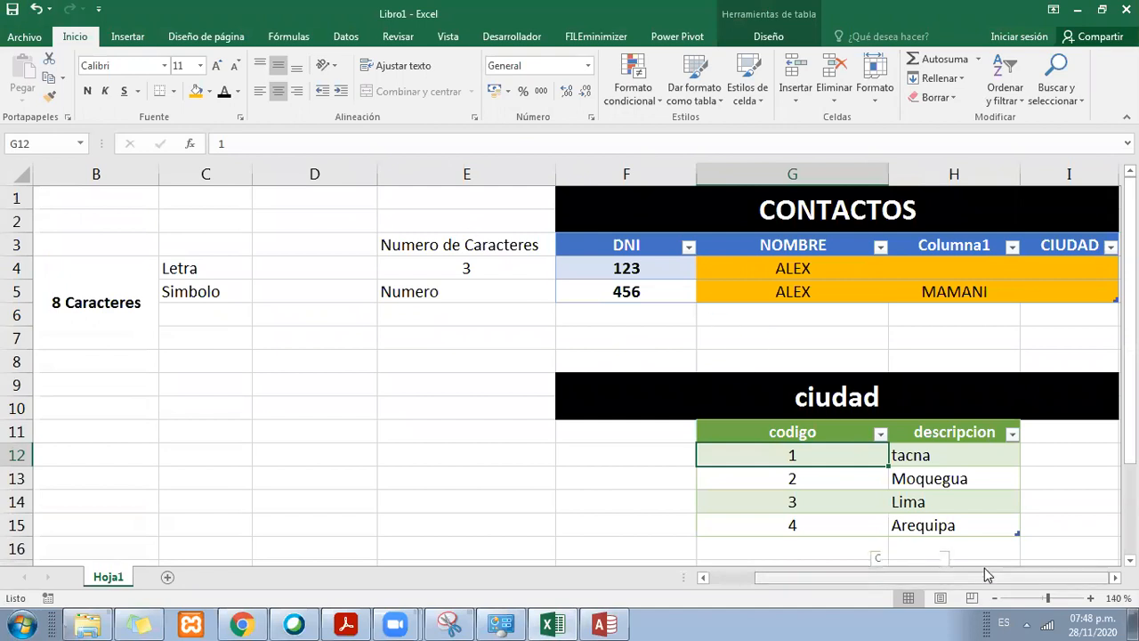
pyautogui.moveTo(644, 242); pyautogui.dragTo(522, 244)
pyautogui.click(621, 247)
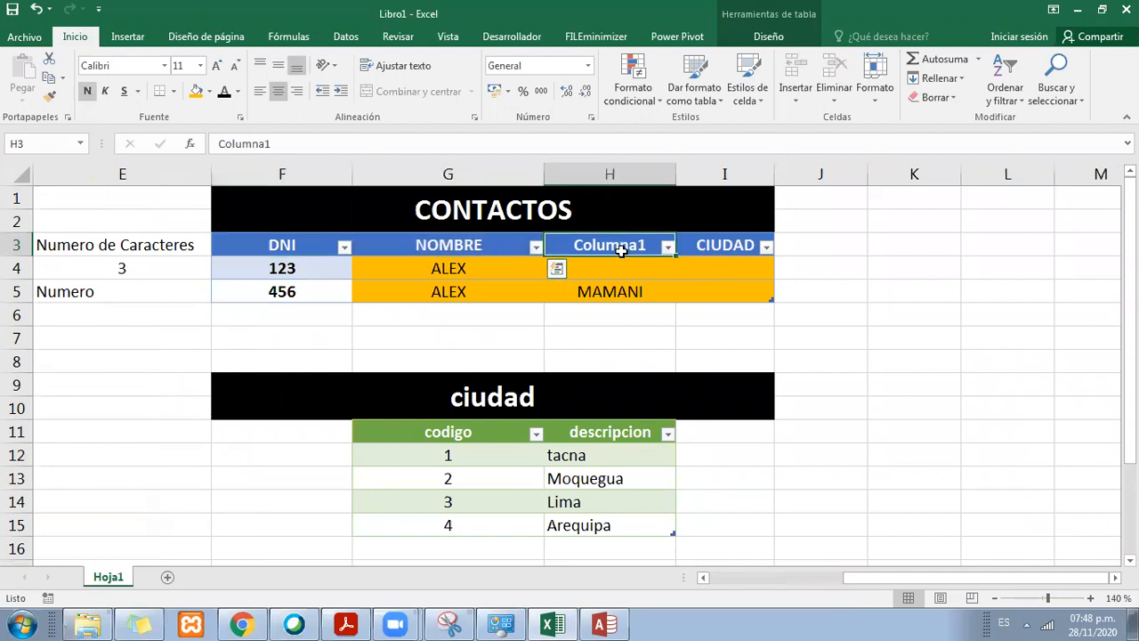
pyautogui.write('APELLIDOS')
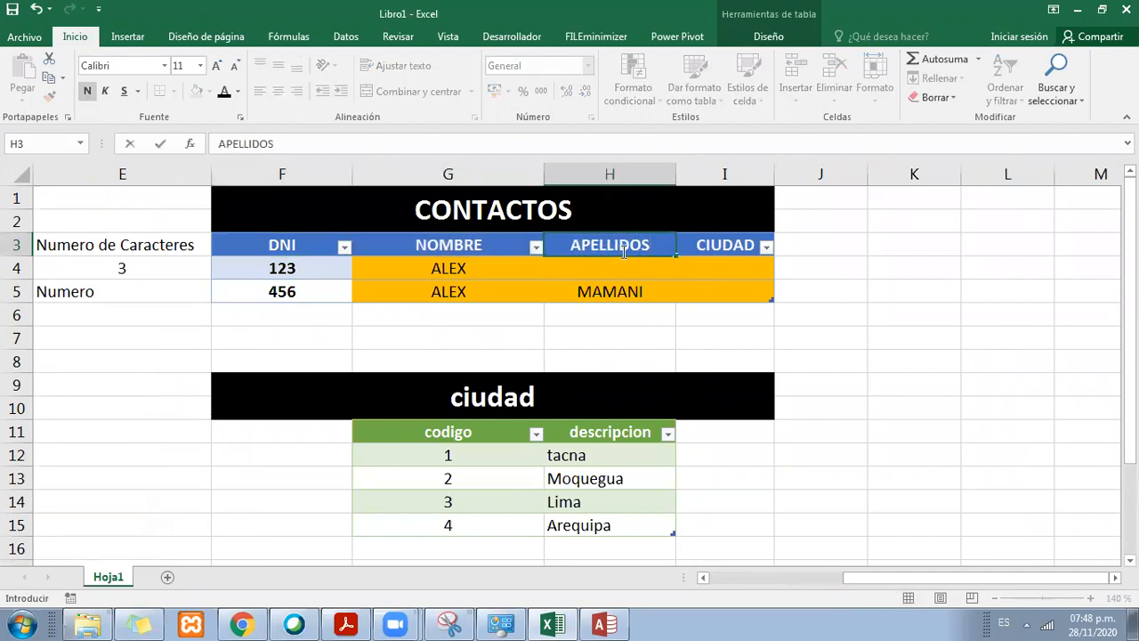
pyautogui.press('Tab')
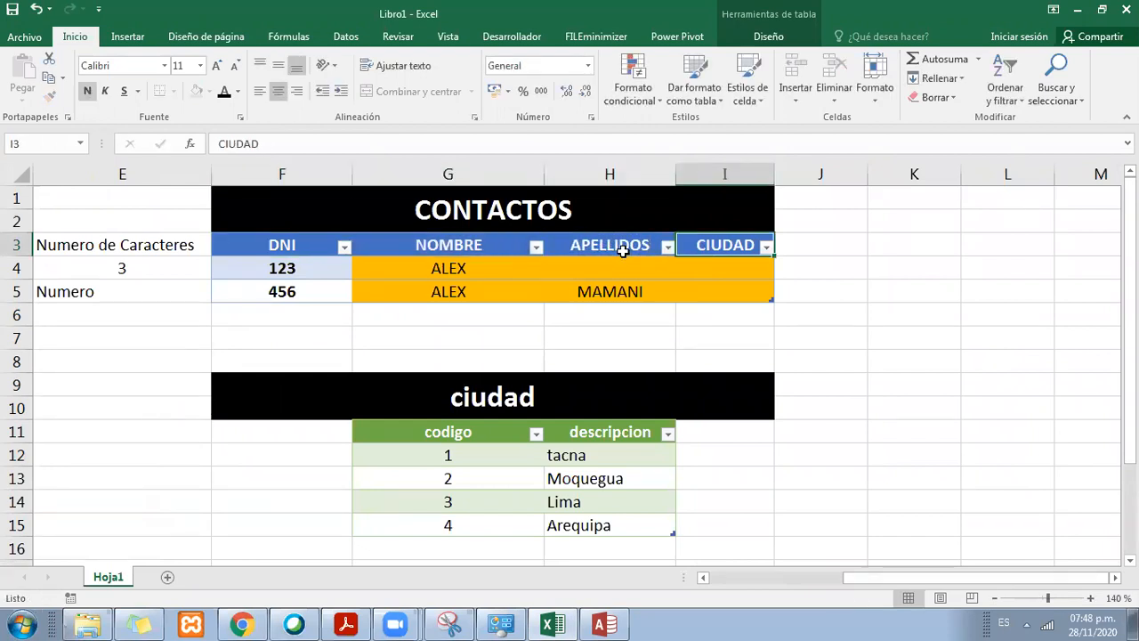
# Step: Copy the CONTACTOS headers DNI through CIUDAD and paste them transposed at cell E6 of a new sheet
pyautogui.moveTo(303, 247); pyautogui.dragTo(744, 248)
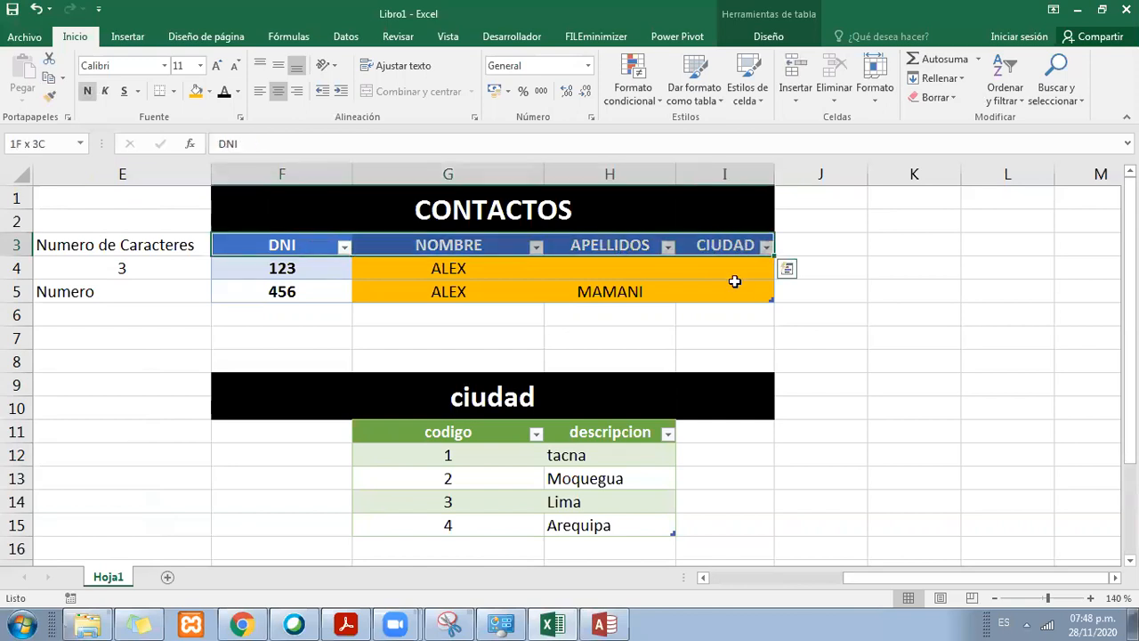
pyautogui.hotkey('ctrl', 'c')
pyautogui.click(167, 577)
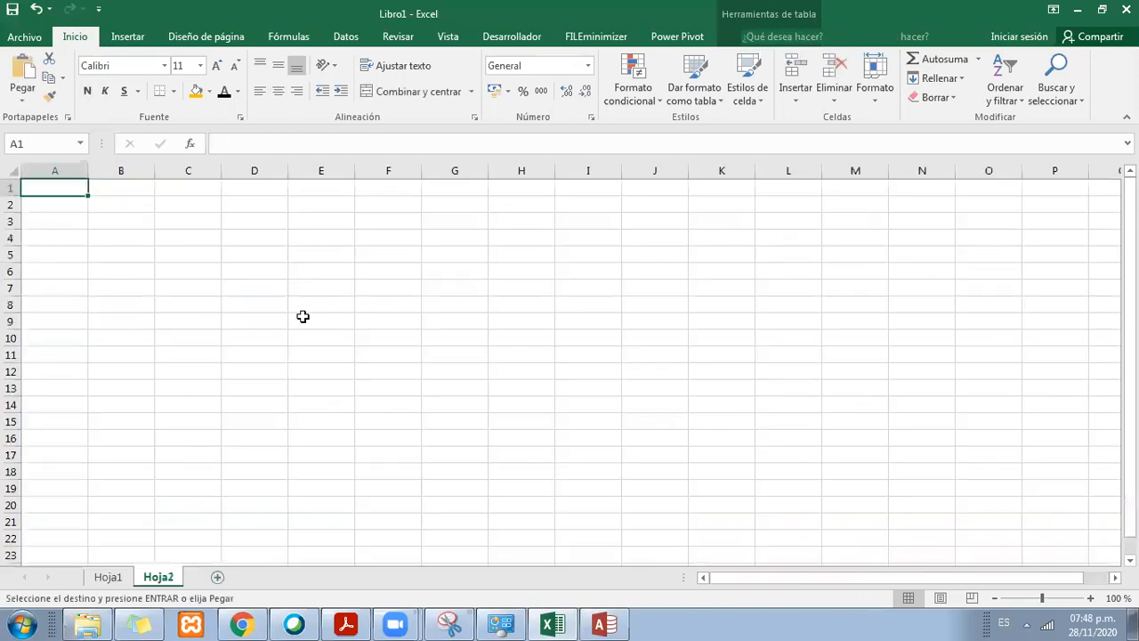
pyautogui.click(312, 273)
pyautogui.rightClick(312, 272)
pyautogui.click(424, 333)
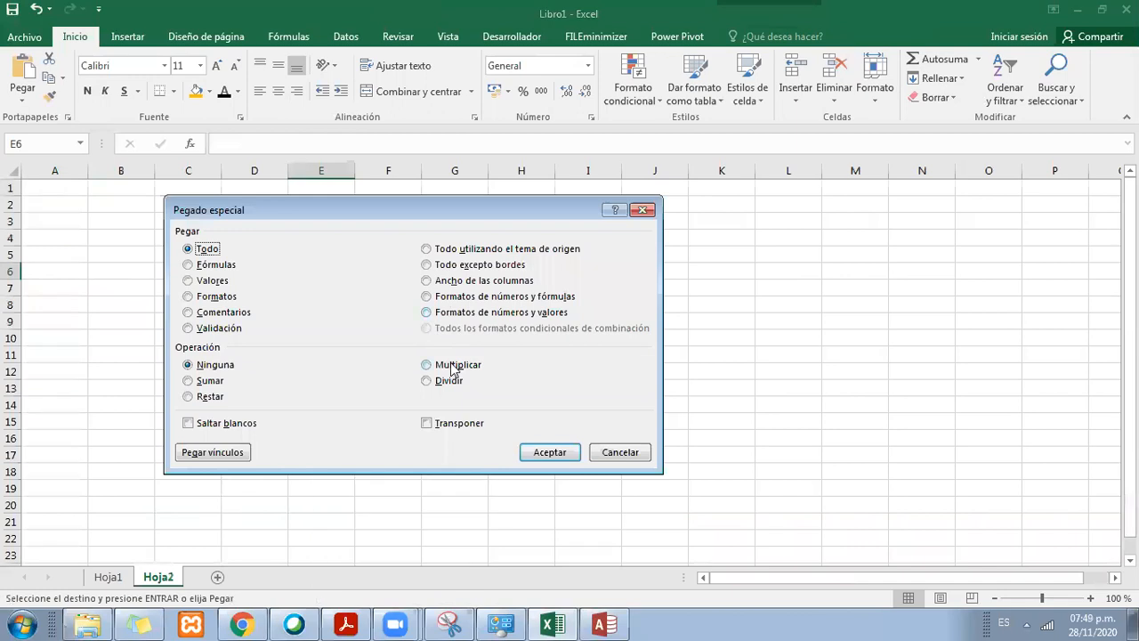
pyautogui.click(467, 426)
pyautogui.click(568, 454)
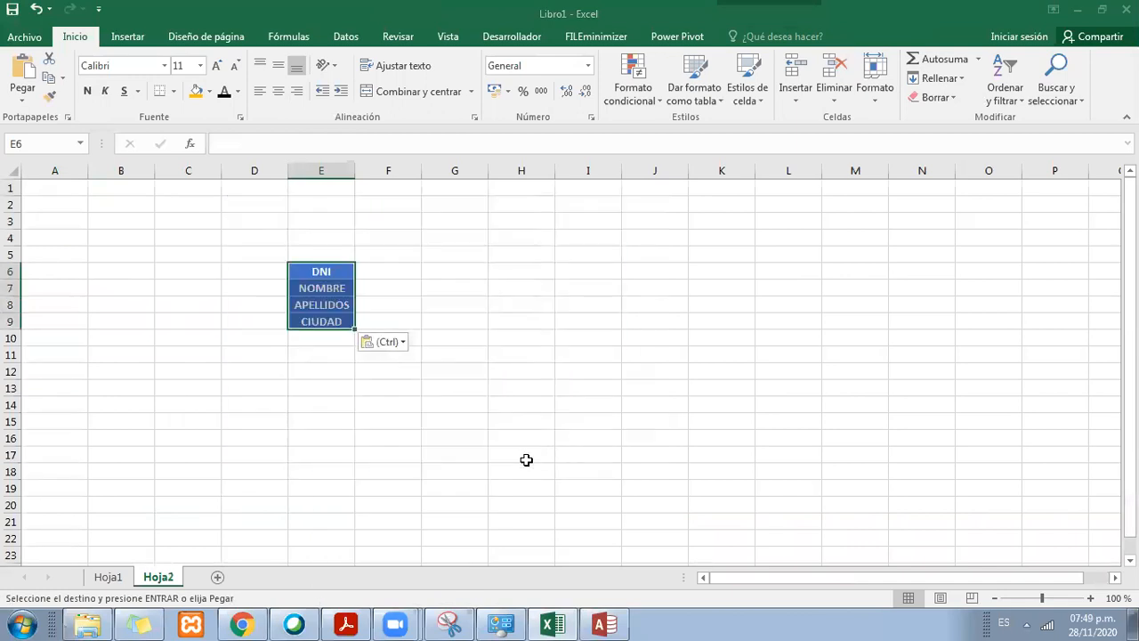
# Step: Copy the codigo and descripcion headers from Hoja1 and paste them transposed at cell H6 of Hoja2
pyautogui.click(108, 576)
pyautogui.moveTo(466, 432); pyautogui.dragTo(610, 433)
pyautogui.hotkey('ctrl', 'c')
pyautogui.click(157, 577)
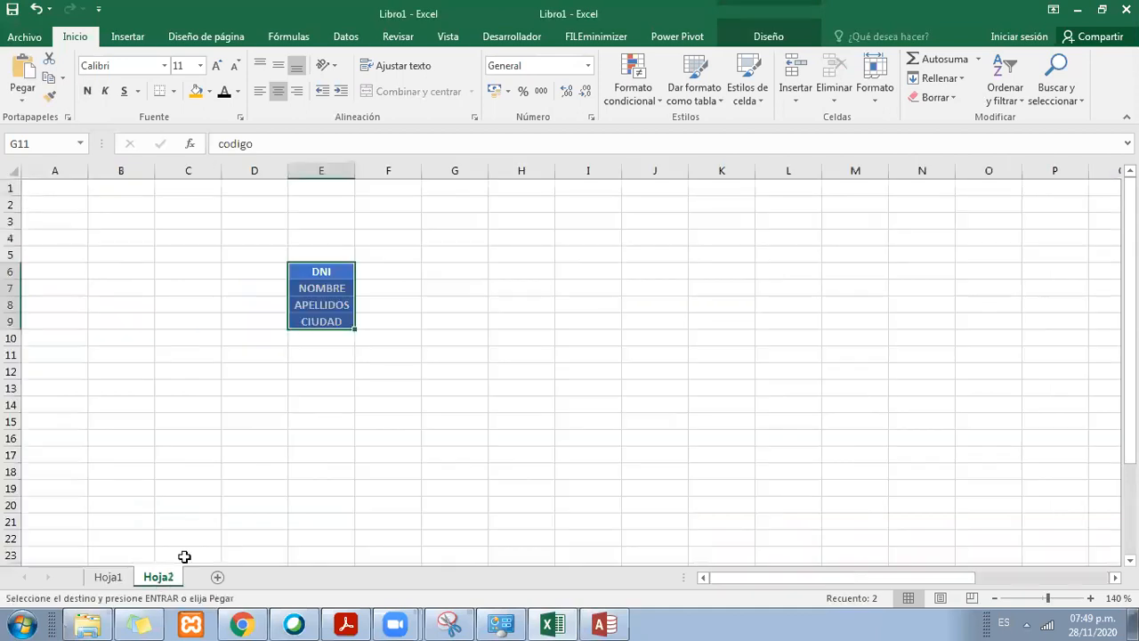
pyautogui.rightClick(528, 272)
pyautogui.click(587, 343)
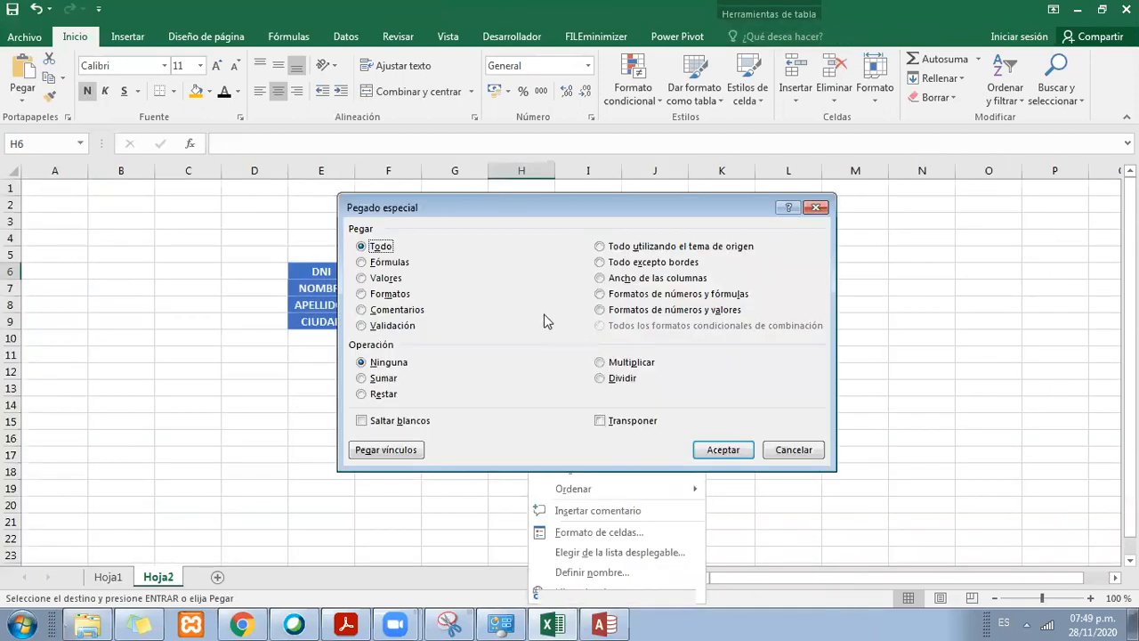
pyautogui.click(575, 419)
pyautogui.click(716, 446)
pyautogui.click(388, 405)
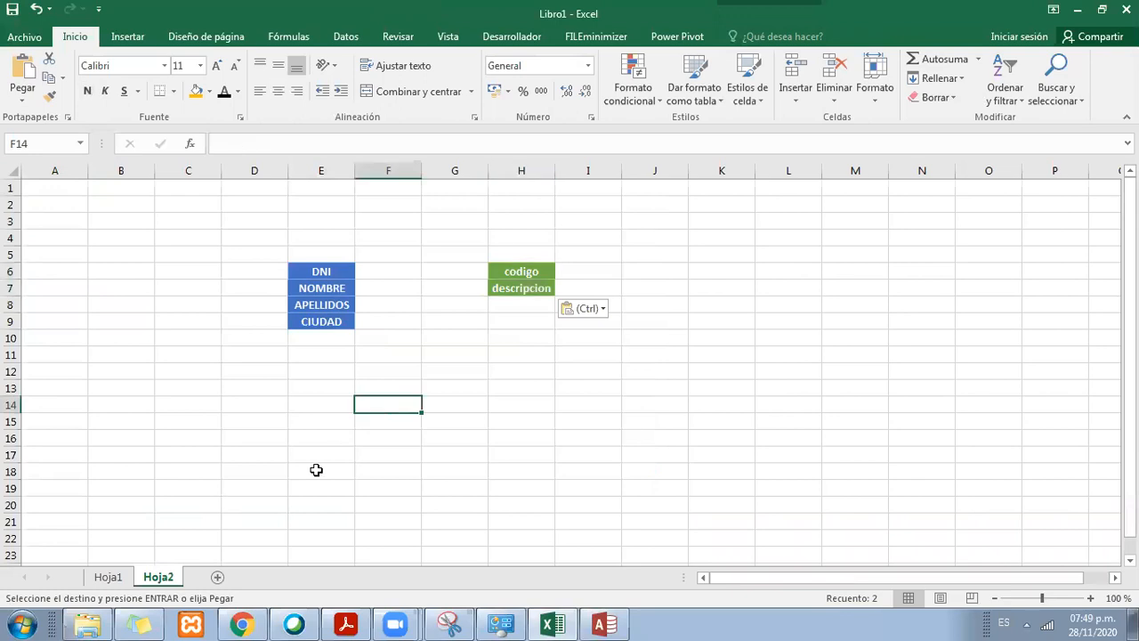
# Step: Unmerge the CONTACTOS title on Hoja1 and copy it to cell E5 of Hoja2, above the DNI cell
pyautogui.click(108, 577)
pyautogui.click(423, 209)
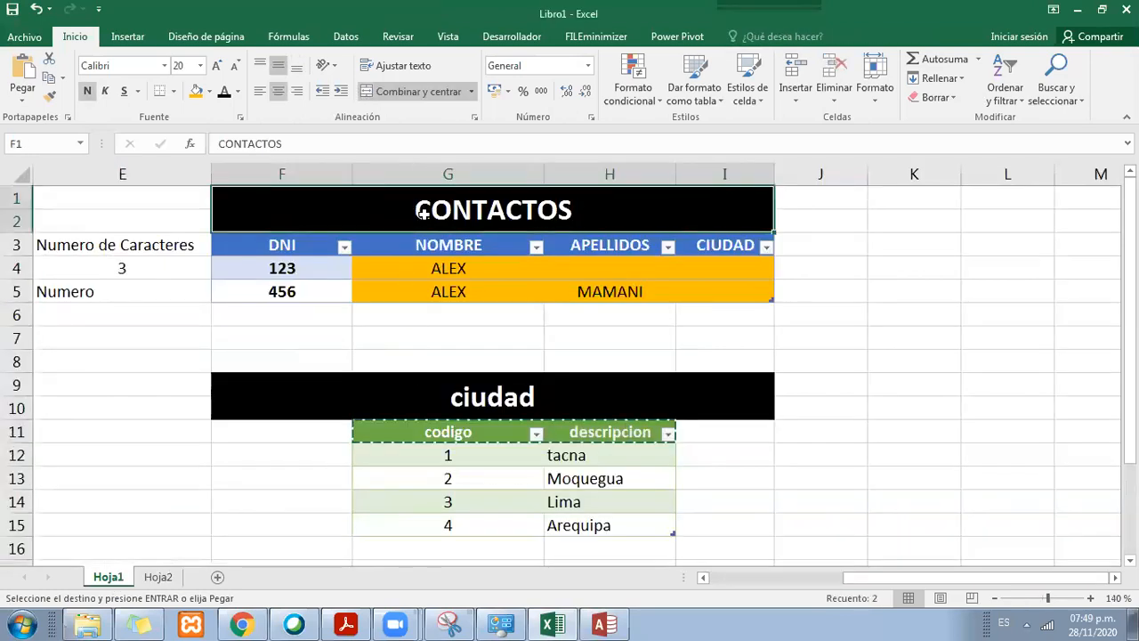
pyautogui.click(378, 91)
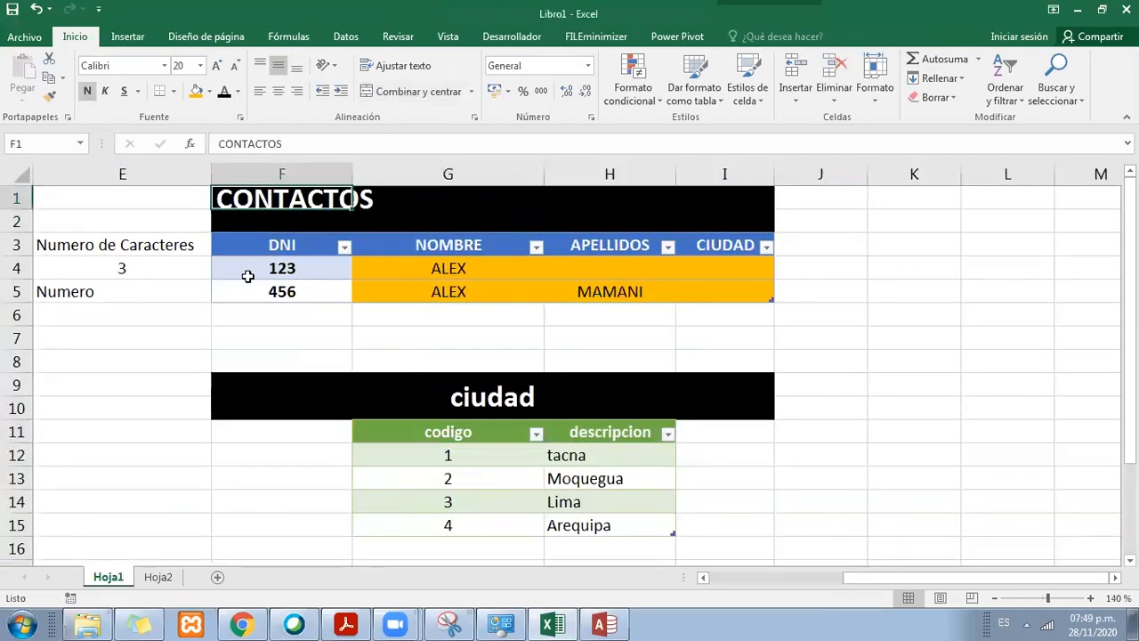
pyautogui.hotkey('ctrl', 'c')
pyautogui.click(158, 577)
pyautogui.click(327, 261)
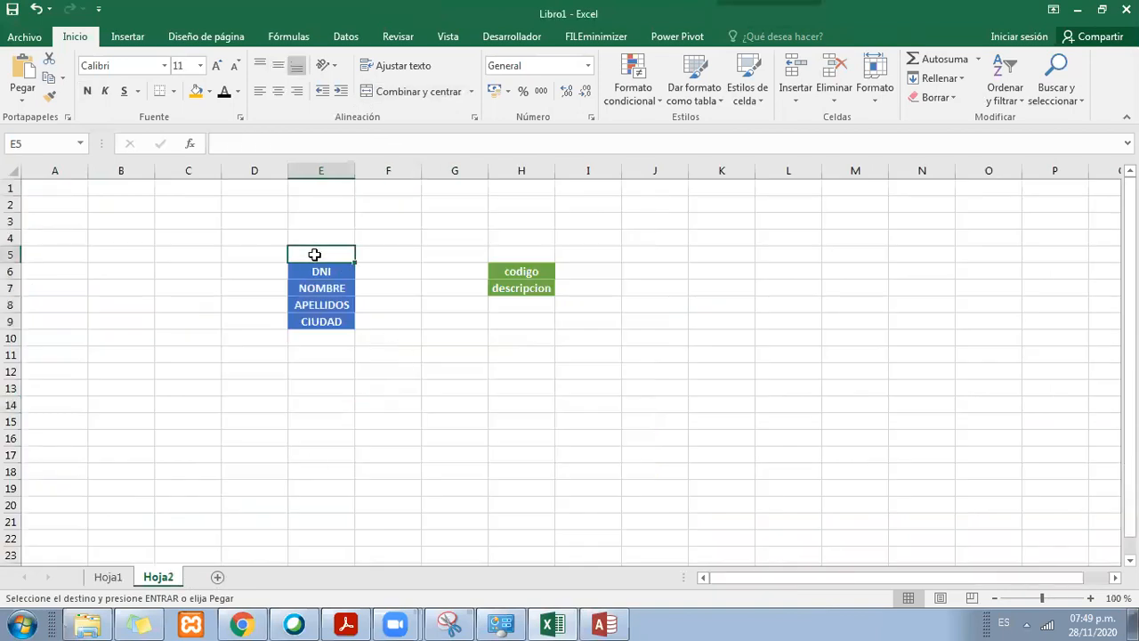
pyautogui.hotkey('ctrl', 'v')
# Step: Unmerge the ciudad title on Hoja1 and copy it to cell H5 of Hoja2, above the codigo cell
pyautogui.click(111, 577)
pyautogui.click(566, 382)
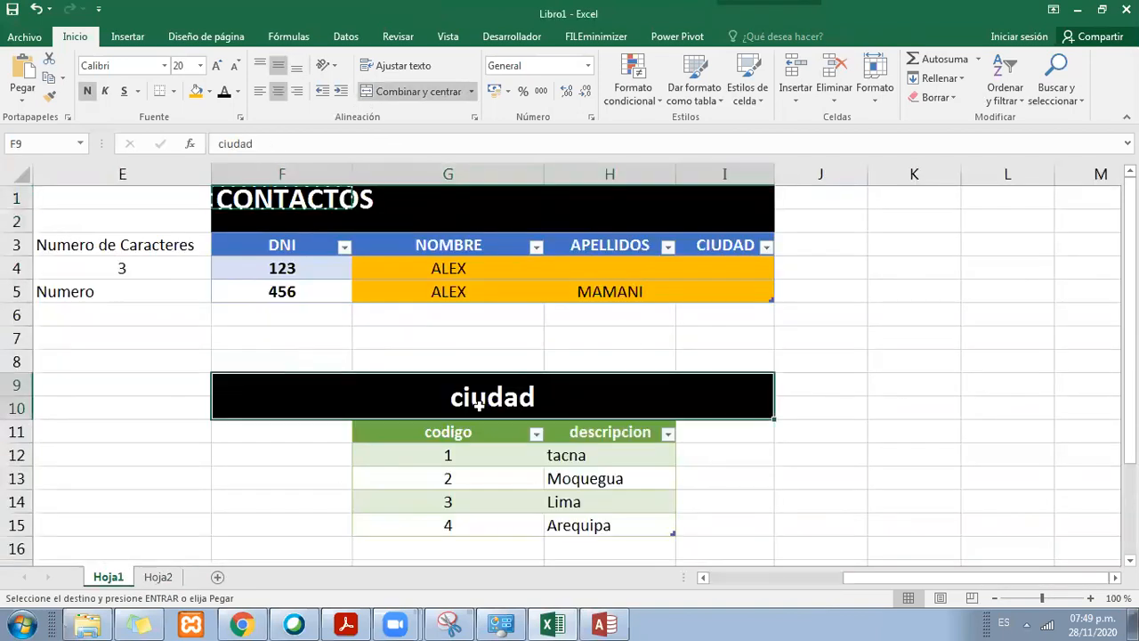
pyautogui.click(419, 91)
pyautogui.click(296, 369)
pyautogui.hotkey('ctrl', 'c')
pyautogui.click(160, 576)
pyautogui.click(532, 256)
pyautogui.hotkey('ctrl', 'v')
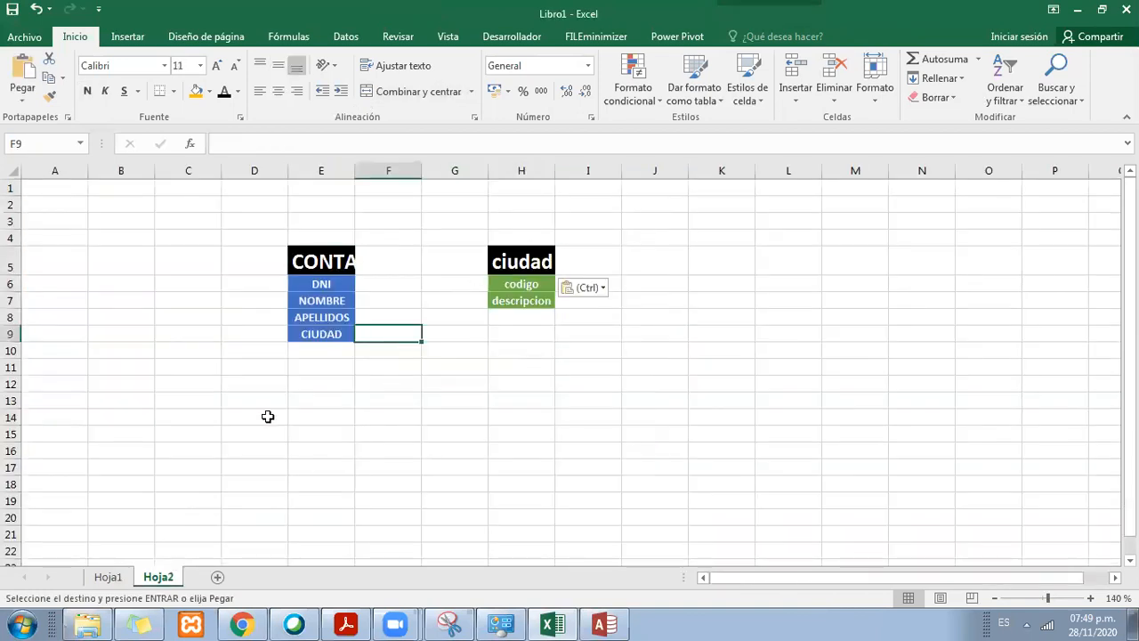
# Step: Widen column E on Hoja2 to give the CONTACTOS title more room
pyautogui.click(108, 576)
pyautogui.click(546, 314)
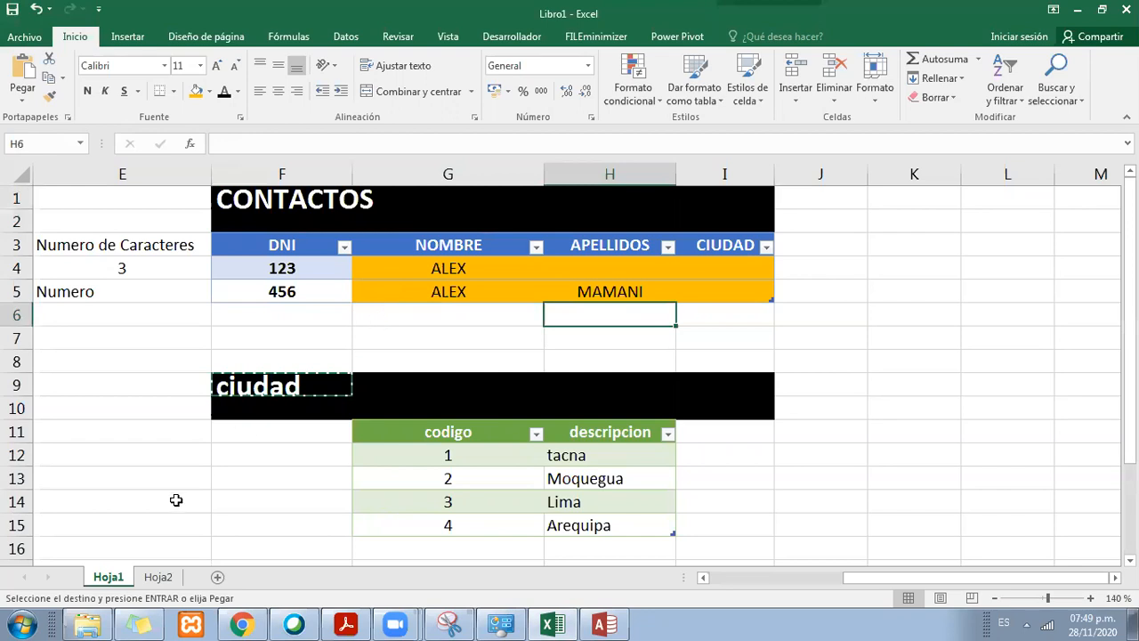
pyautogui.click(160, 577)
pyautogui.moveTo(356, 170); pyautogui.dragTo(390, 170)
pyautogui.moveTo(357, 288); pyautogui.dragTo(362, 356)
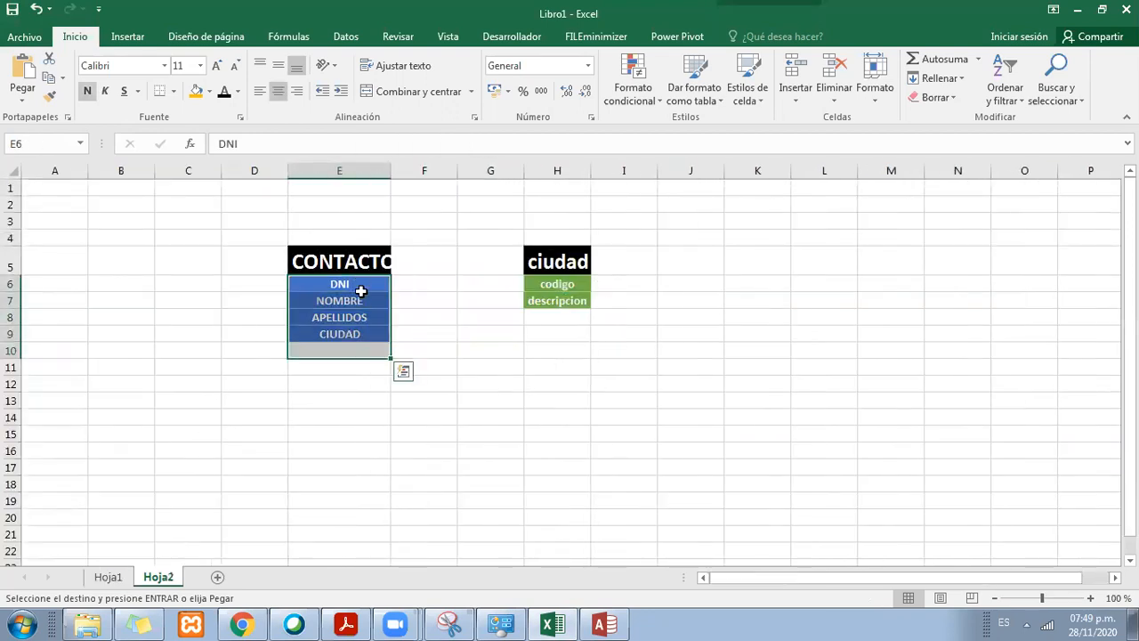
pyautogui.moveTo(360, 287); pyautogui.dragTo(363, 332)
pyautogui.click(329, 484)
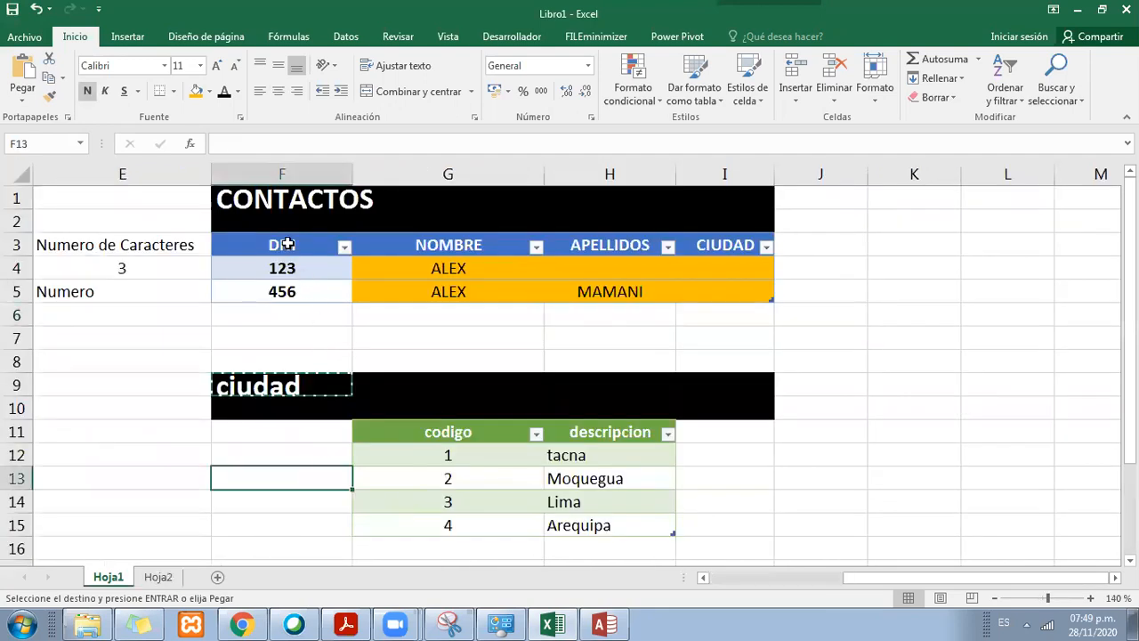
# Step: Copy the DNI, NOMBRE, APELLIDOS and CIUDAD headers from Hoja1 and paste them transposed at cell E13 of Hoja2
pyautogui.moveTo(288, 244); pyautogui.dragTo(738, 234)
pyautogui.moveTo(310, 246); pyautogui.dragTo(758, 251)
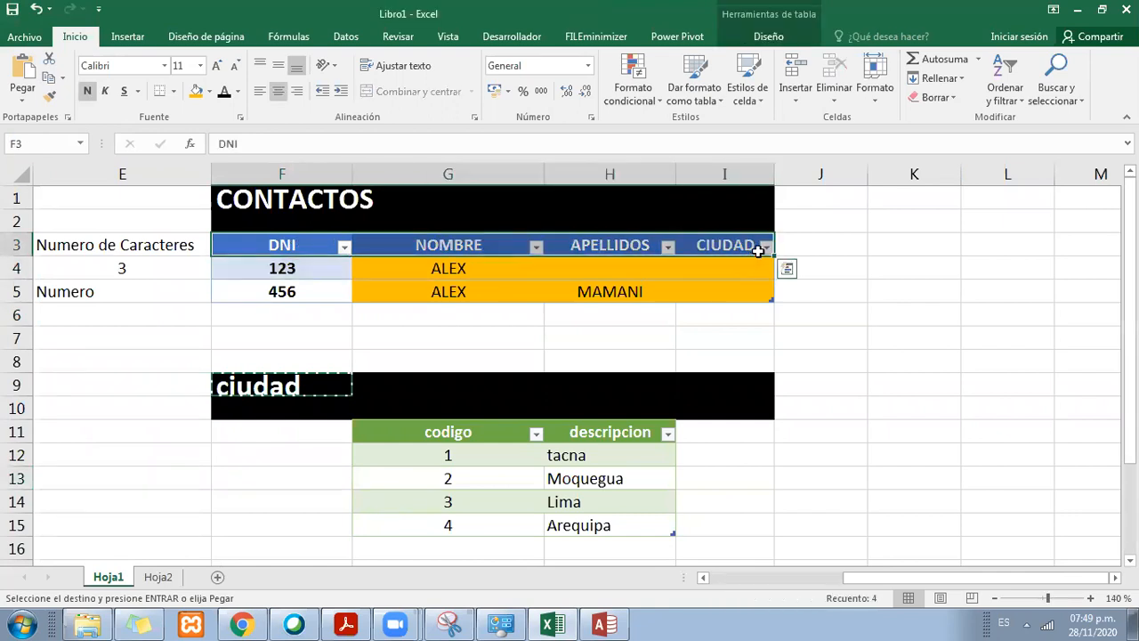
pyautogui.hotkey('ctrl', 'c')
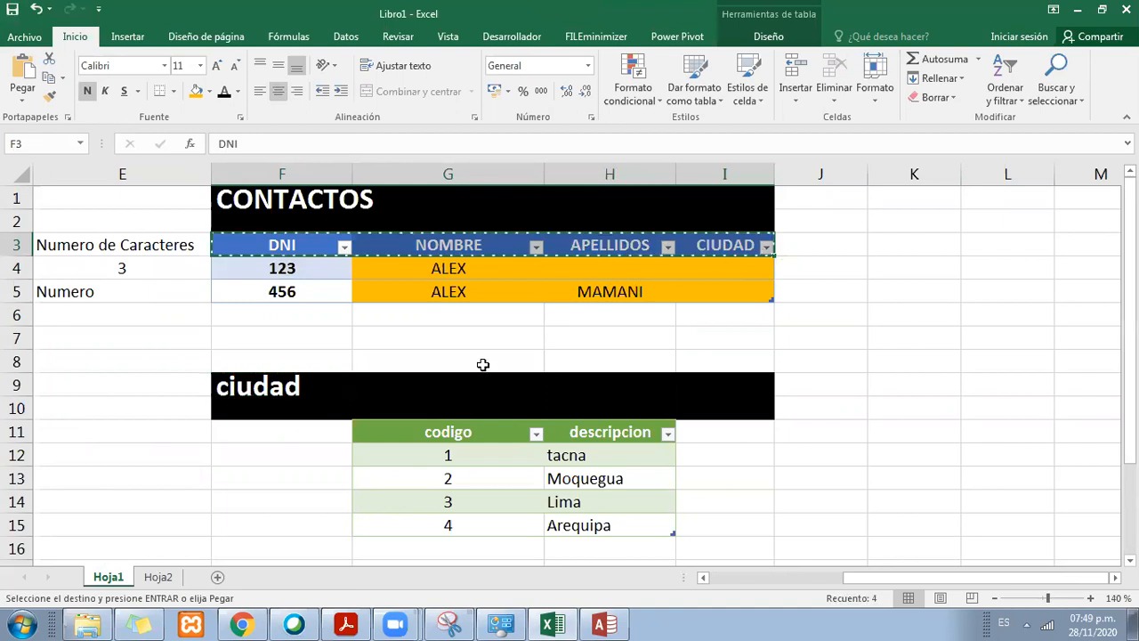
pyautogui.click(158, 577)
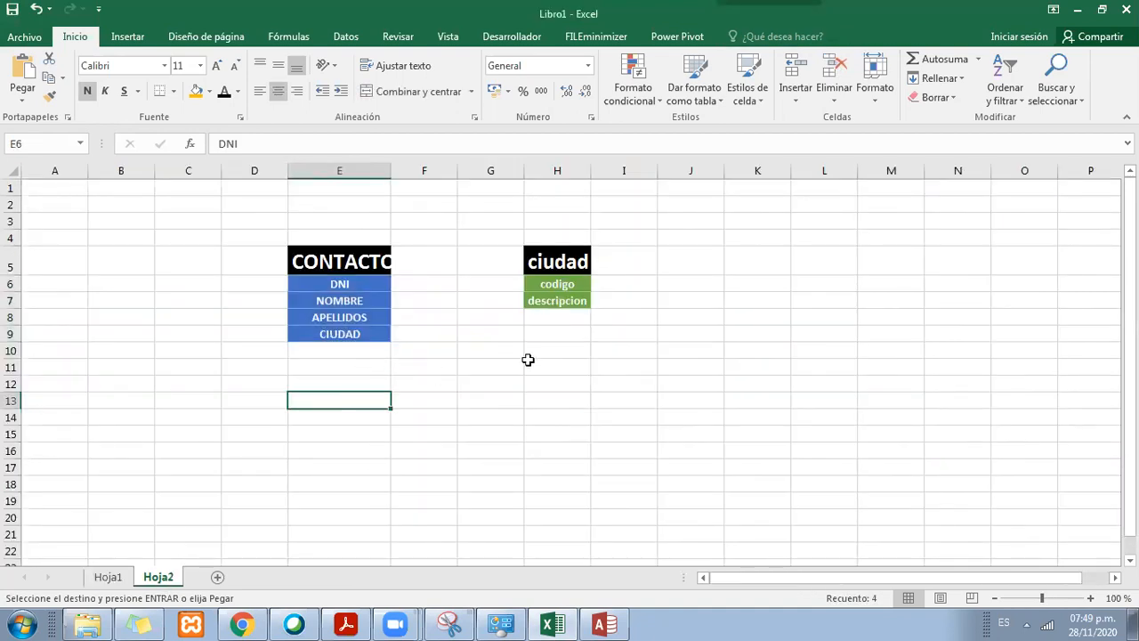
pyautogui.rightClick(356, 402)
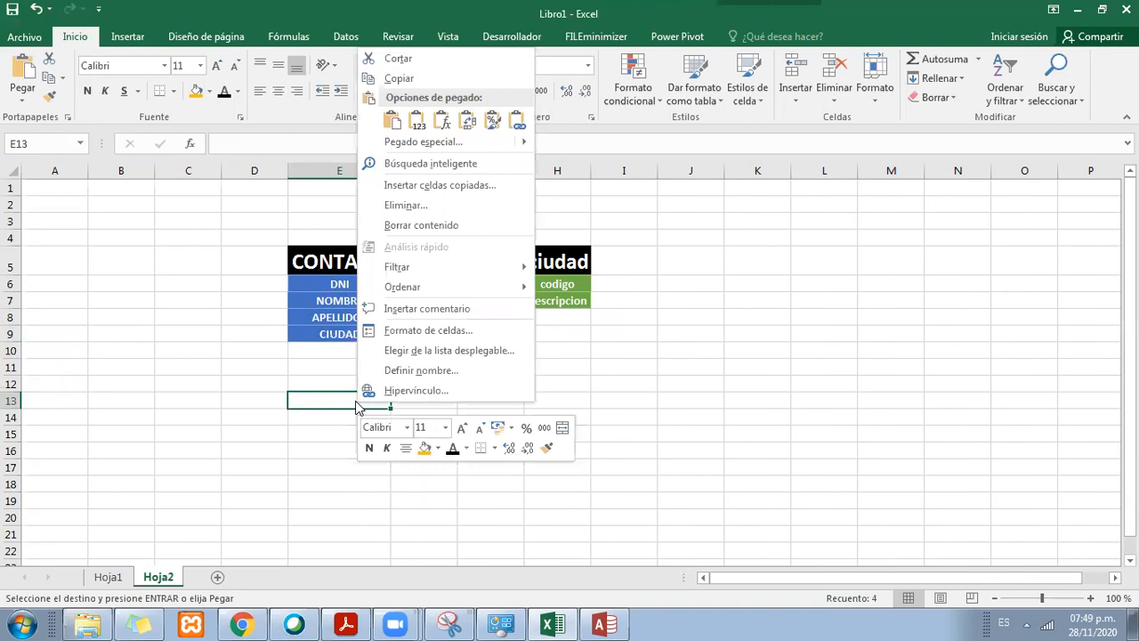
pyautogui.click(463, 143)
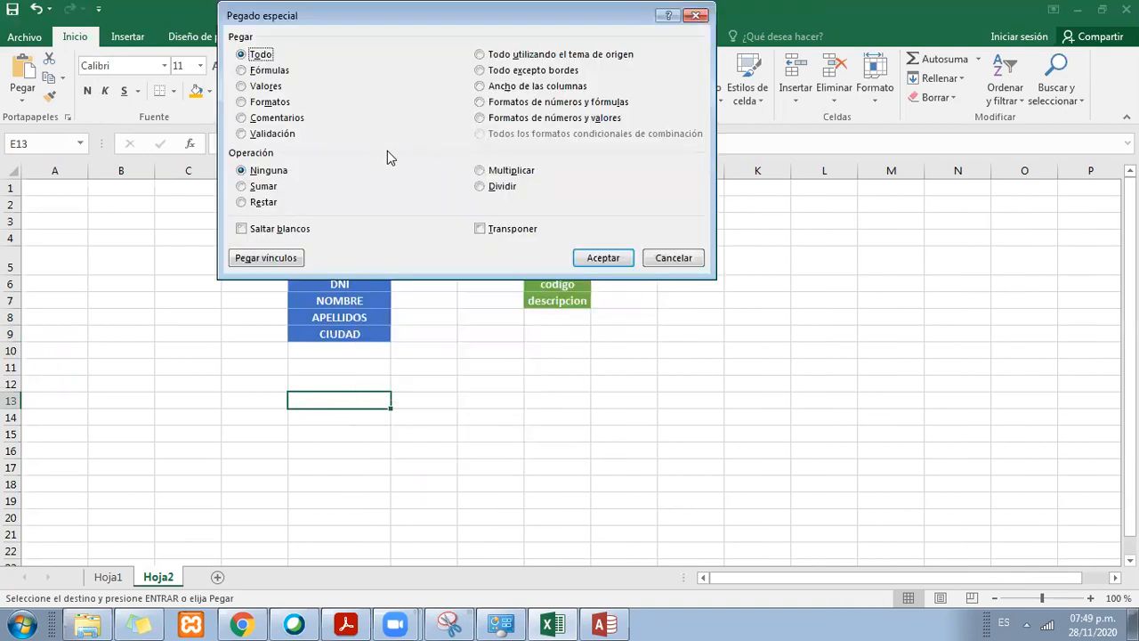
pyautogui.click(499, 230)
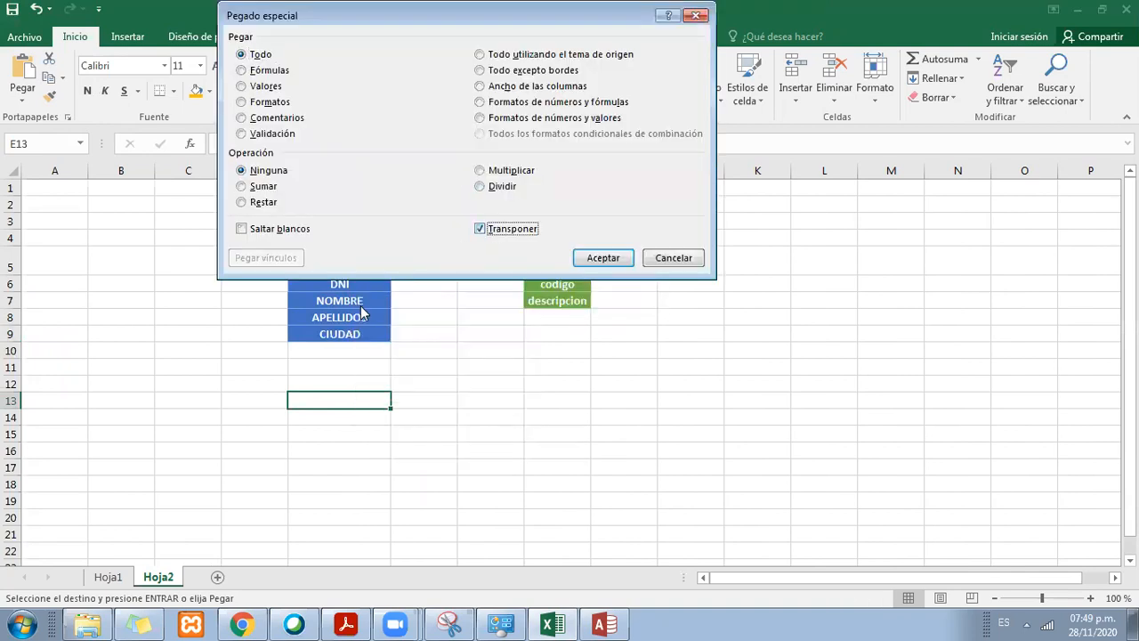
pyautogui.click(603, 257)
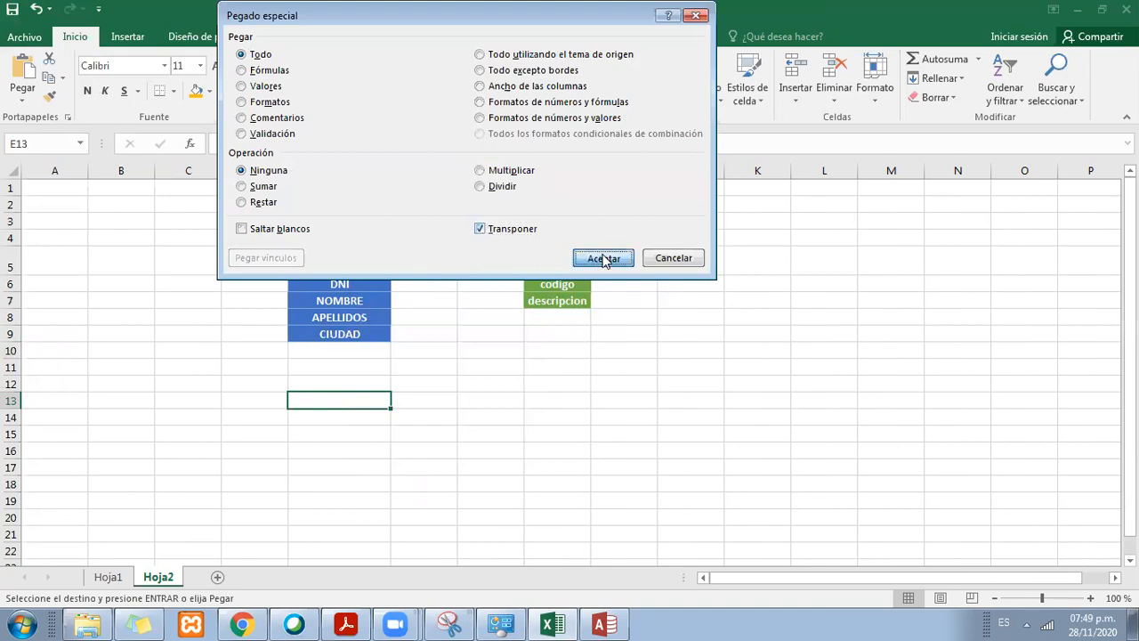
pyautogui.moveTo(343, 407); pyautogui.dragTo(363, 457)
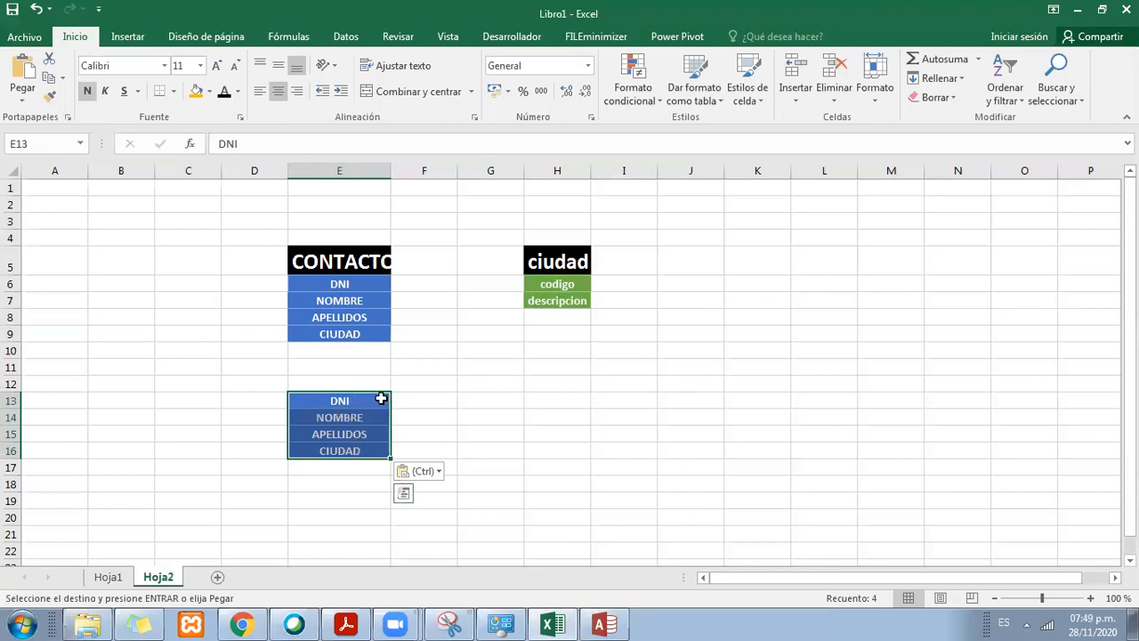
# Step: Clear the transposed header copy in E13:E16 of Hoja2 and delete rows 12 to 19
pyautogui.moveTo(377, 401); pyautogui.dragTo(383, 454)
pyautogui.press('Delete')
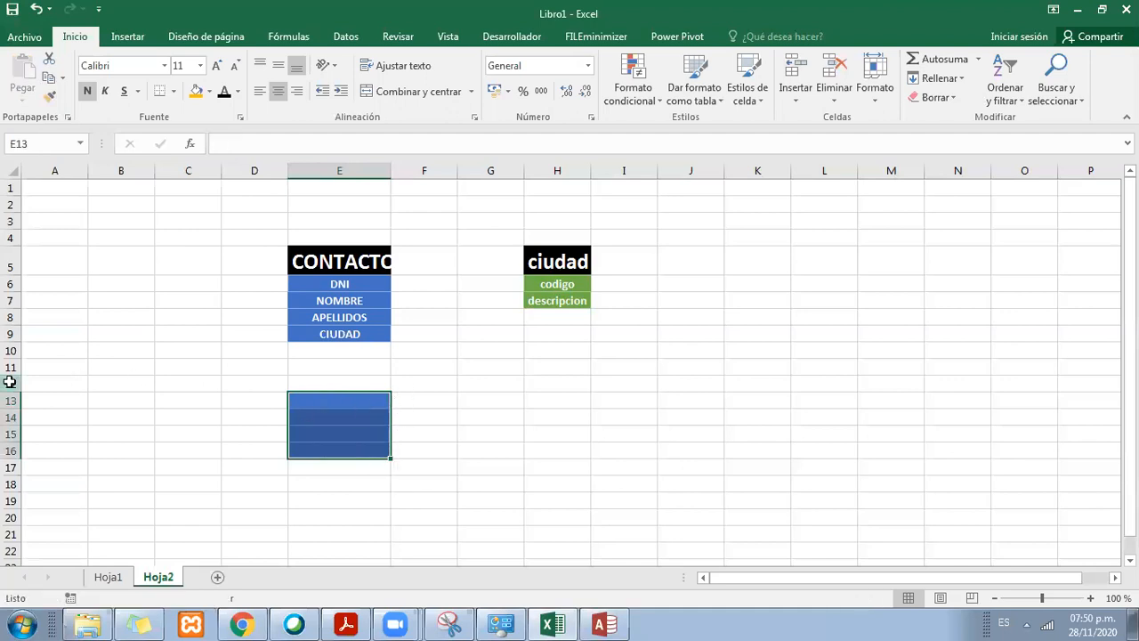
pyautogui.moveTo(12, 383); pyautogui.dragTo(13, 500)
pyautogui.rightClick(15, 442)
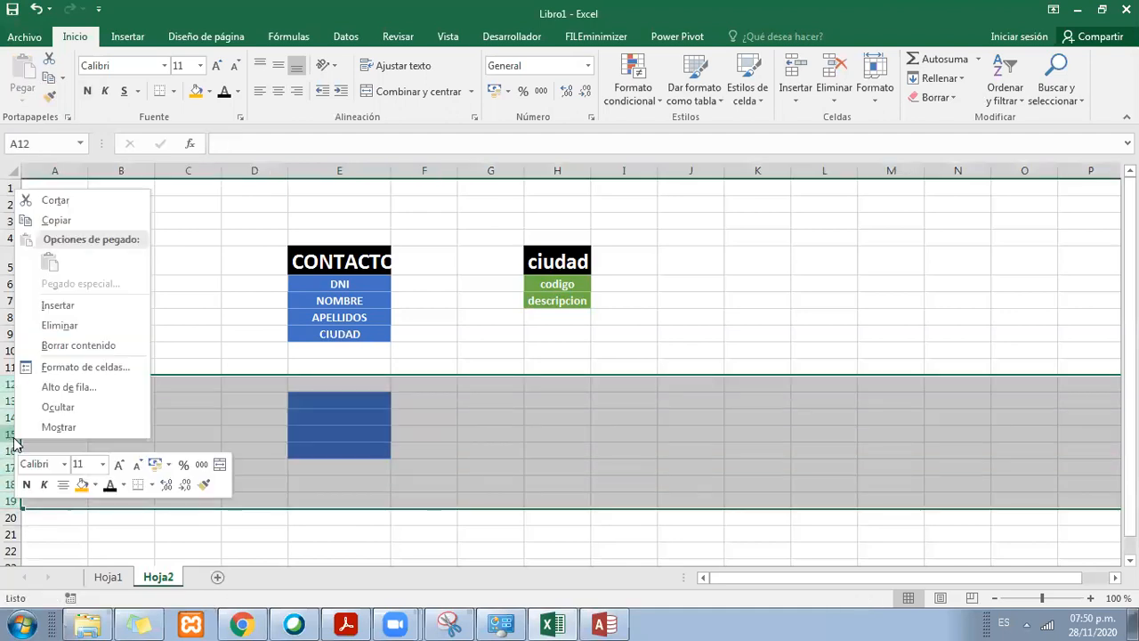
pyautogui.click(84, 326)
pyautogui.click(241, 400)
# Step: Copy the CONTACTOS headers from Hoja1 again, paste them horizontally at cell E14 of Hoja2, and undo the paste
pyautogui.click(108, 577)
pyautogui.click(369, 272)
pyautogui.moveTo(338, 247); pyautogui.dragTo(707, 247)
pyautogui.hotkey('ctrl', 'c')
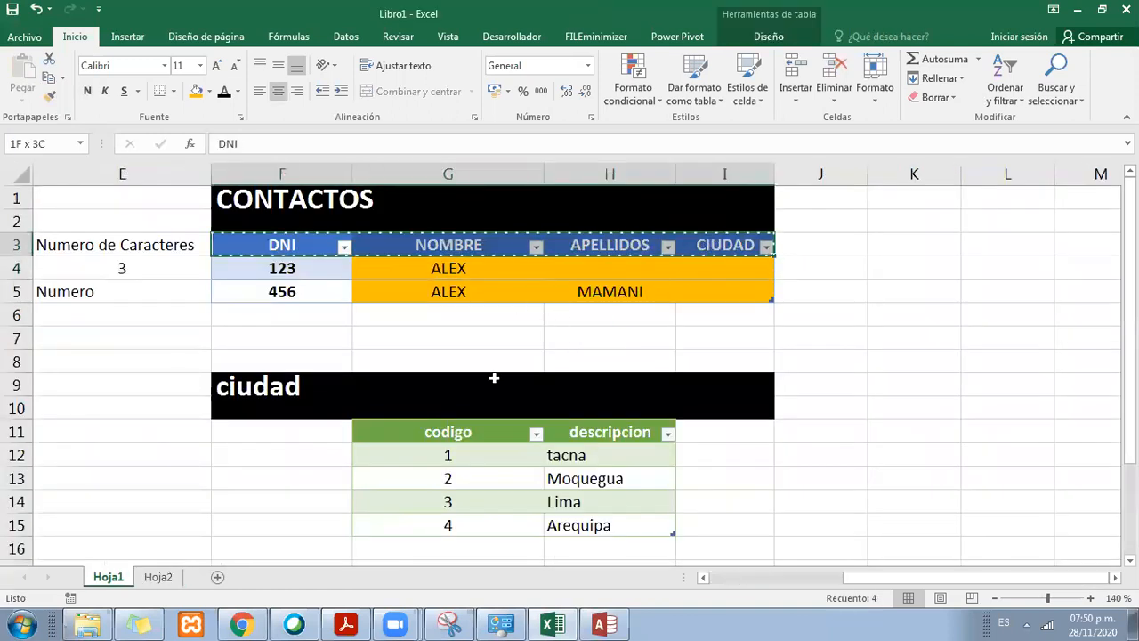
pyautogui.click(158, 576)
pyautogui.click(351, 412)
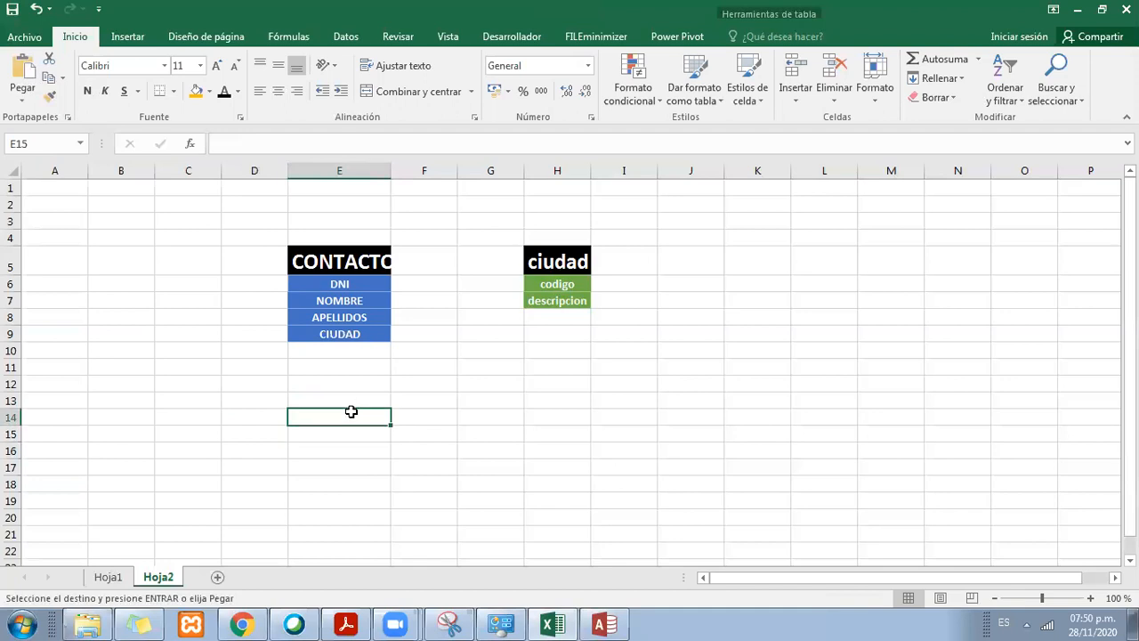
pyautogui.hotkey('ctrl', 'v')
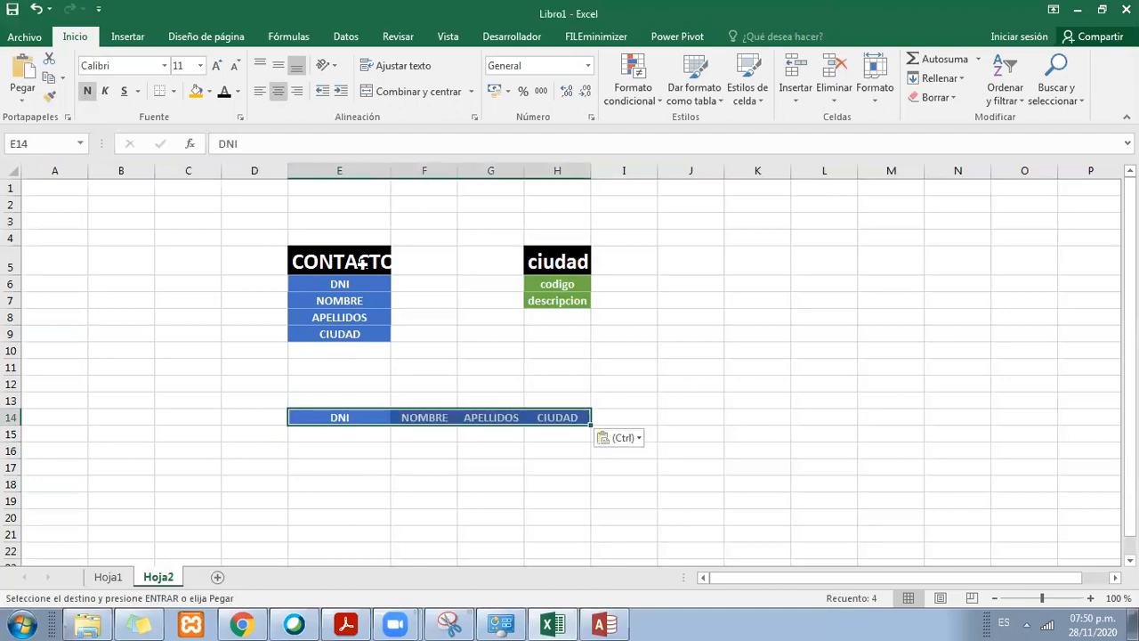
pyautogui.hotkey('ctrl', 'z')
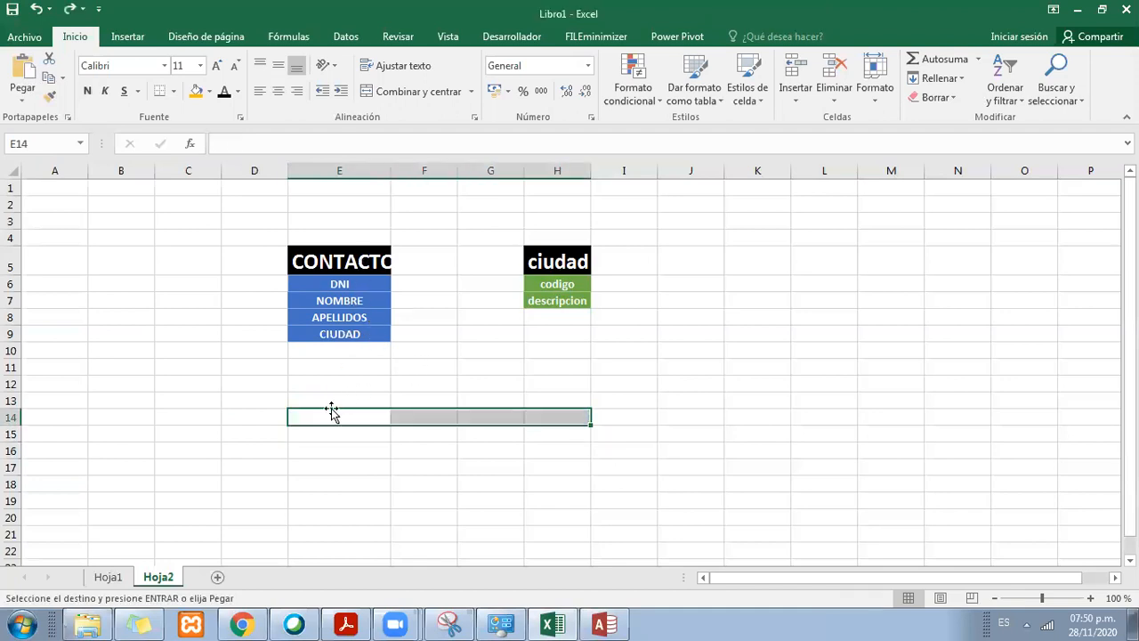
# Step: Paste the copied CONTACTOS headers at cell E14 of Hoja2 with the Transpose option
pyautogui.click(108, 577)
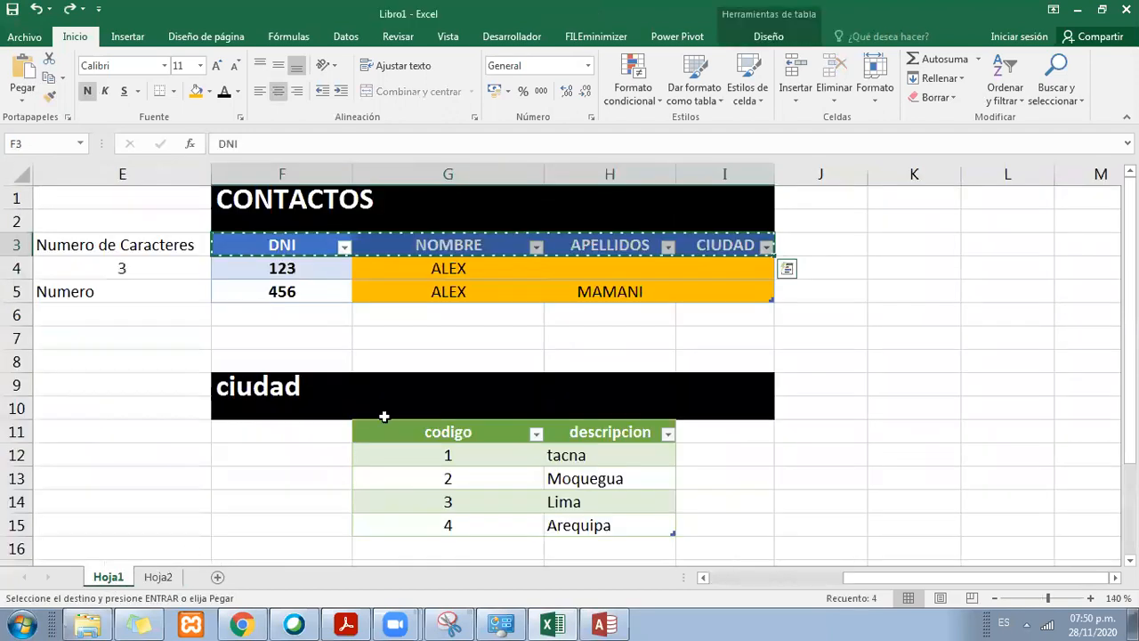
pyautogui.click(158, 577)
pyautogui.click(339, 367)
pyautogui.click(331, 400)
pyautogui.click(331, 413)
pyautogui.rightClick(335, 417)
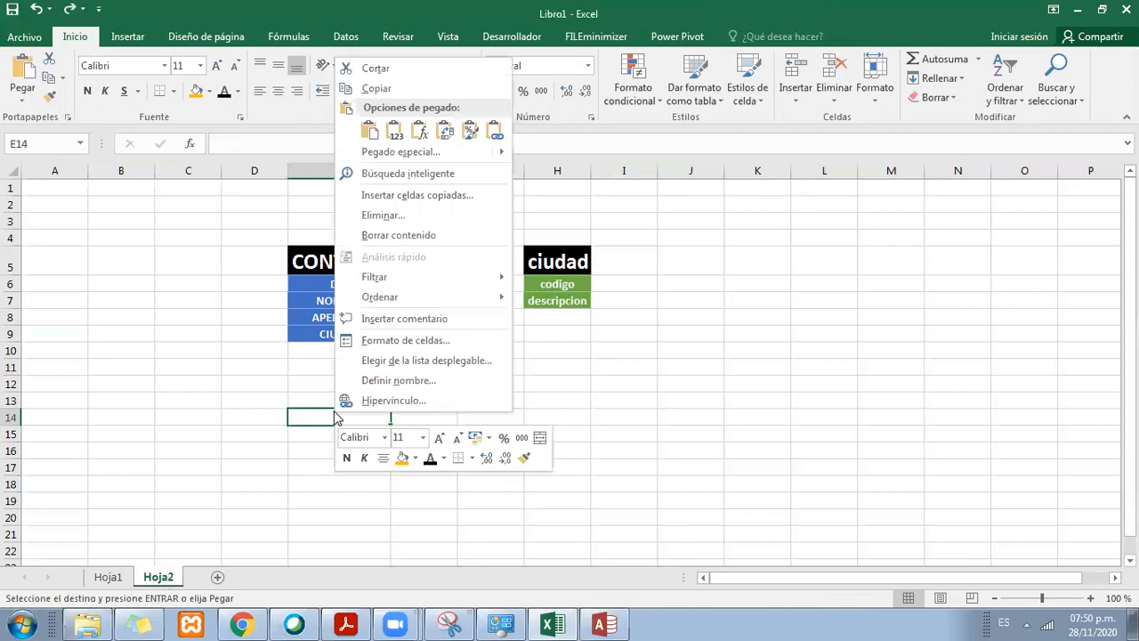
pyautogui.click(399, 151)
pyautogui.click(485, 228)
pyautogui.press('Return')
# Step: Widen column E slightly, then clear the header copy under the CONTACTOS table and delete rows 14 to 19
pyautogui.moveTo(349, 417); pyautogui.dragTo(350, 495)
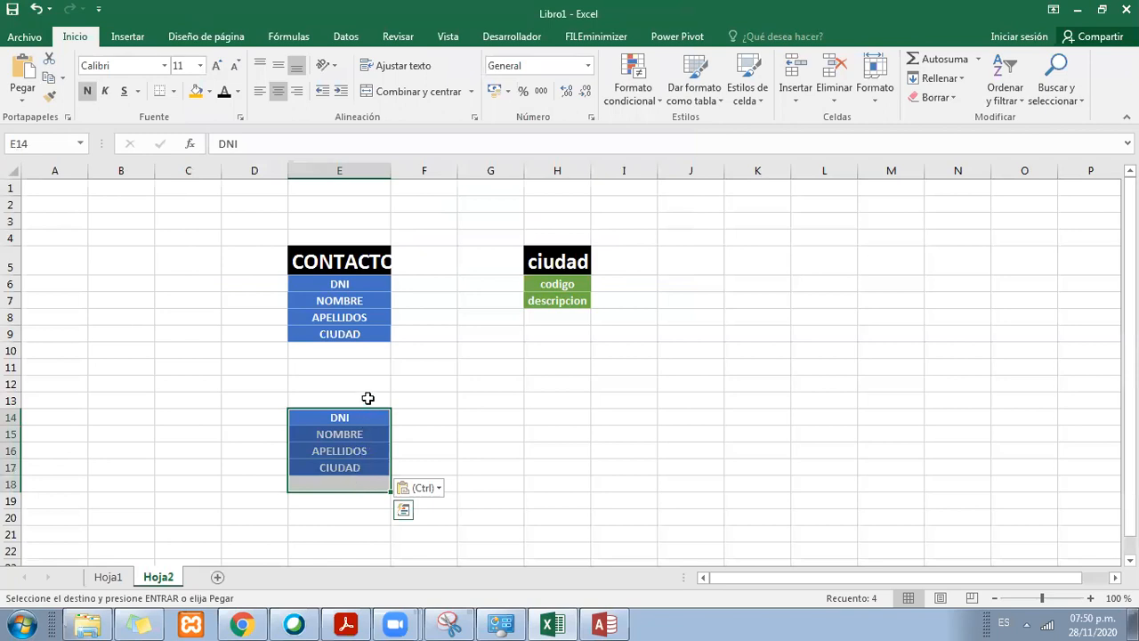
pyautogui.moveTo(390, 169); pyautogui.dragTo(400, 169)
pyautogui.press('Delete')
pyautogui.moveTo(12, 416); pyautogui.dragTo(12, 504)
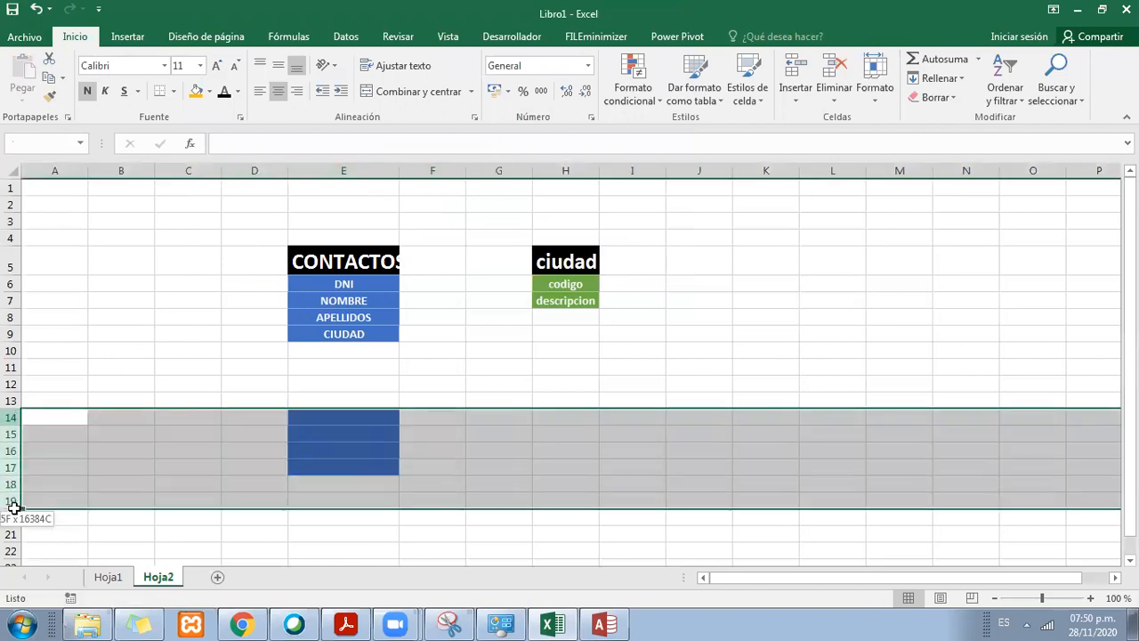
pyautogui.rightClick(17, 472)
pyautogui.click(60, 350)
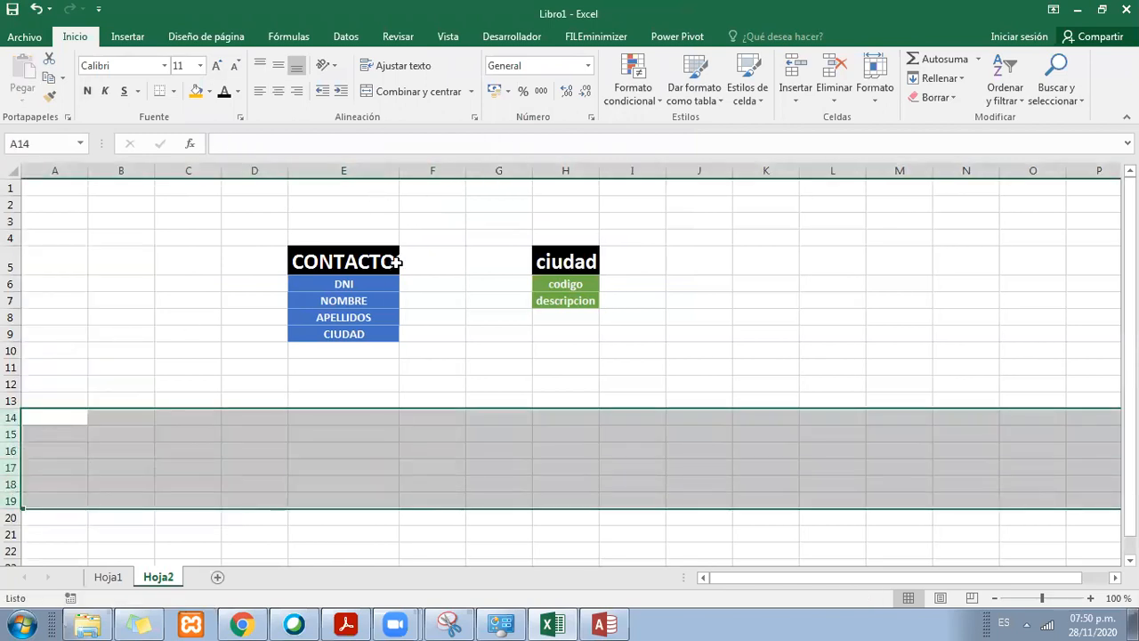
# Step: Set the CONTACTOS and ciudad titles in row 5 to font size 11 and center them
pyautogui.click(394, 258)
pyautogui.moveTo(593, 254); pyautogui.dragTo(417, 249)
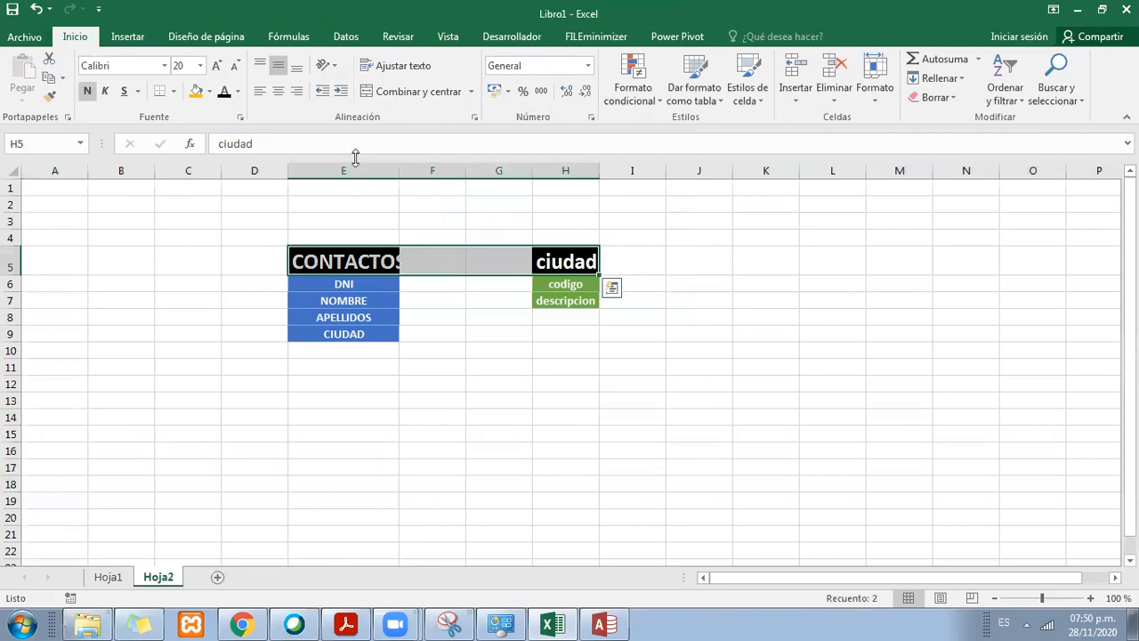
pyautogui.click(200, 65)
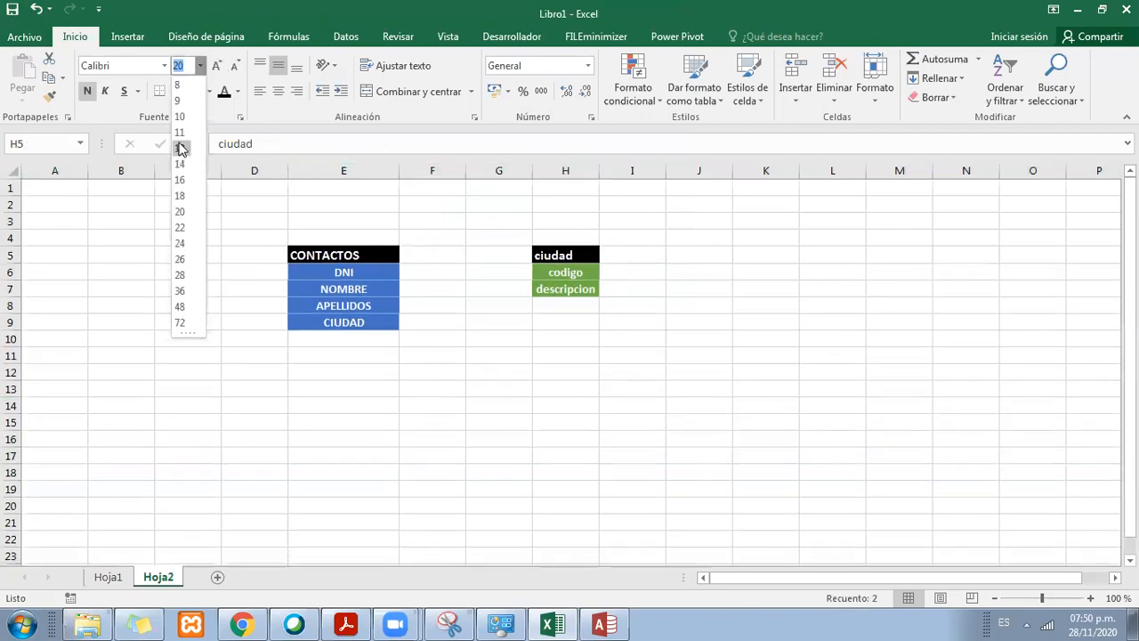
pyautogui.click(180, 132)
pyautogui.click(278, 89)
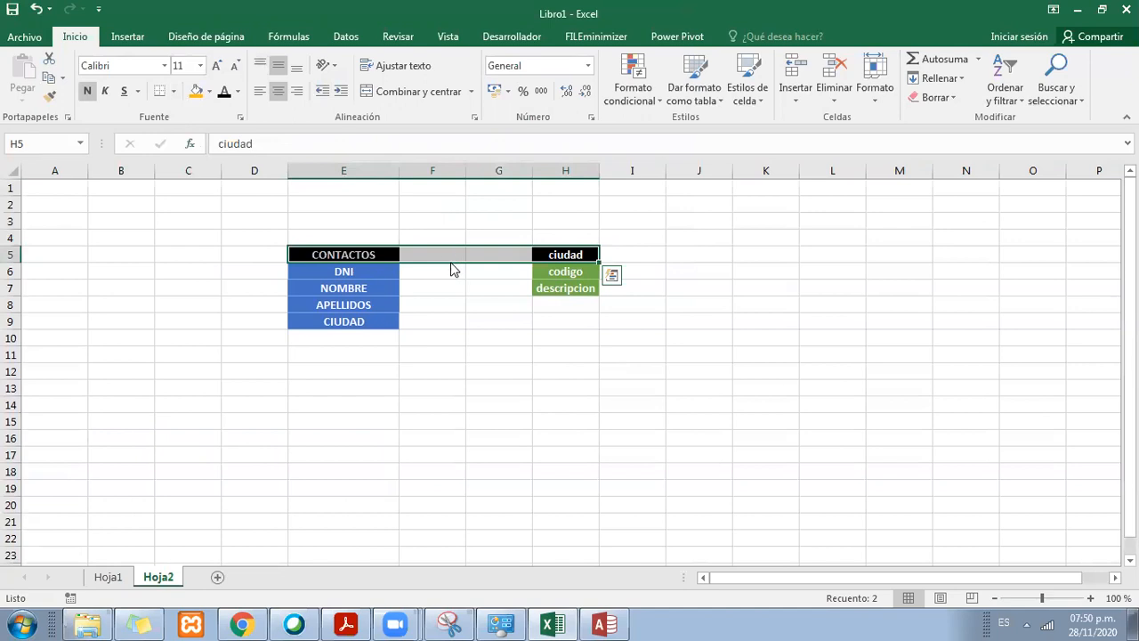
pyautogui.click(478, 285)
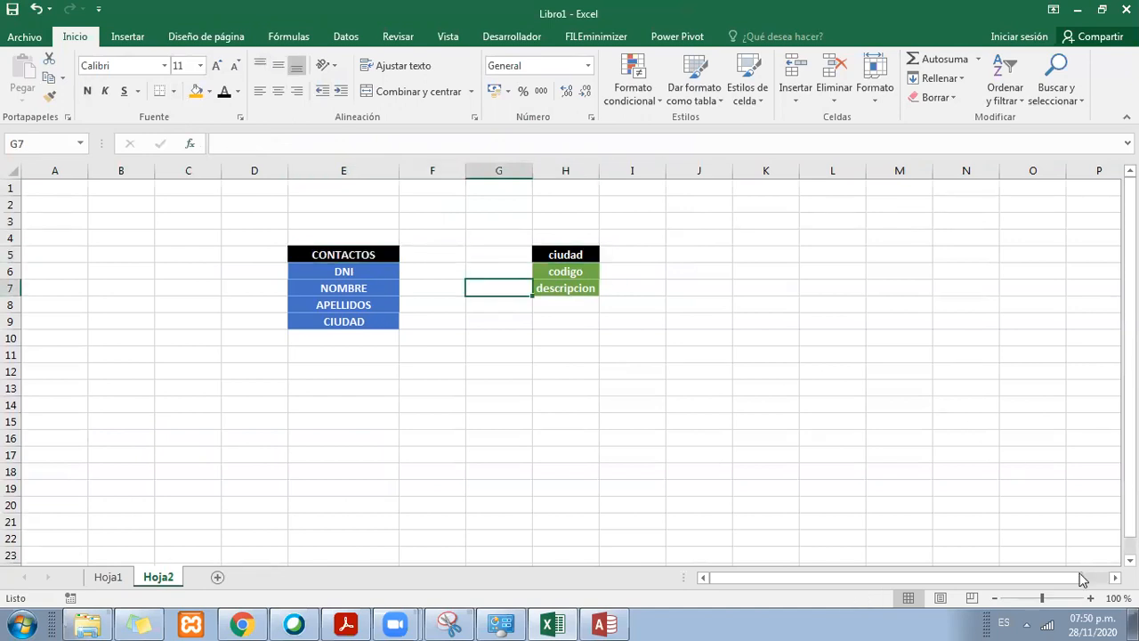
# Step: Magnify Hoja2 to 170% with the CONTACTOS and ciudad tables both in view
pyautogui.scroll(1, 1082, 579)
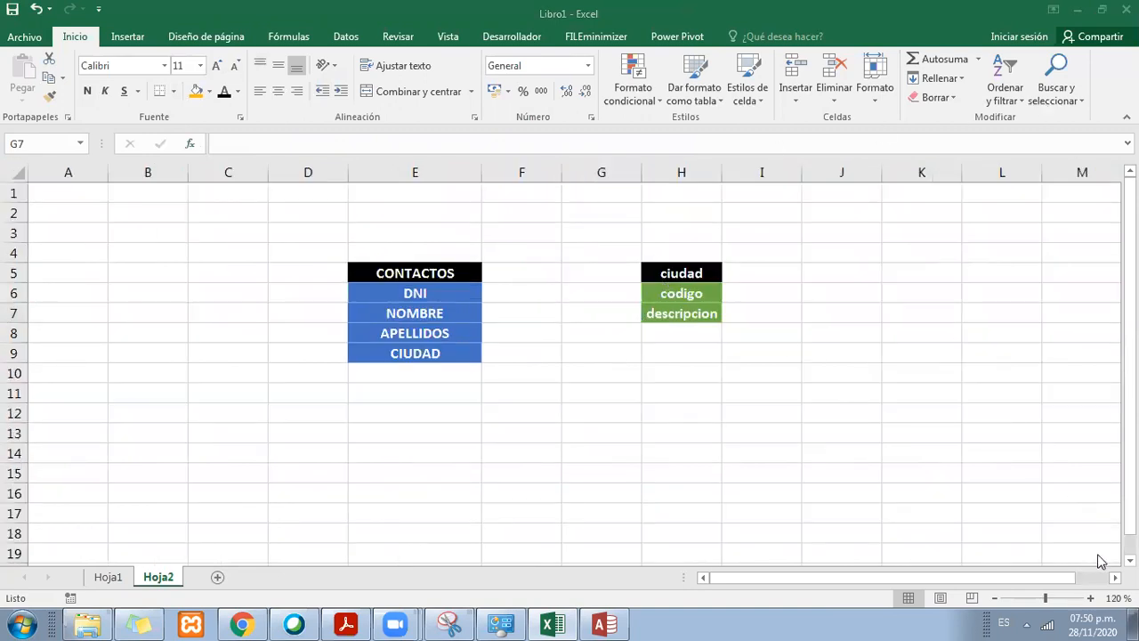
pyautogui.click(1092, 599)
pyautogui.click(1092, 599)
pyautogui.click(1092, 599)
pyautogui.click(1092, 599)
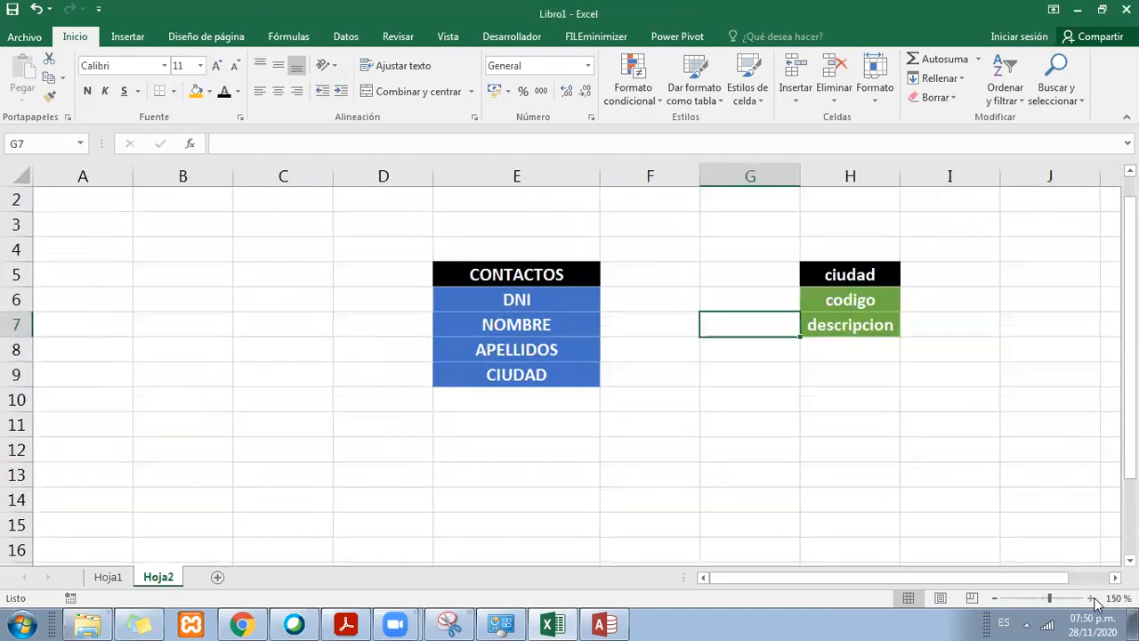
pyautogui.moveTo(1030, 580); pyautogui.dragTo(1107, 580)
pyautogui.click(1091, 598)
pyautogui.click(1091, 598)
pyautogui.click(1116, 578)
pyautogui.click(767, 452)
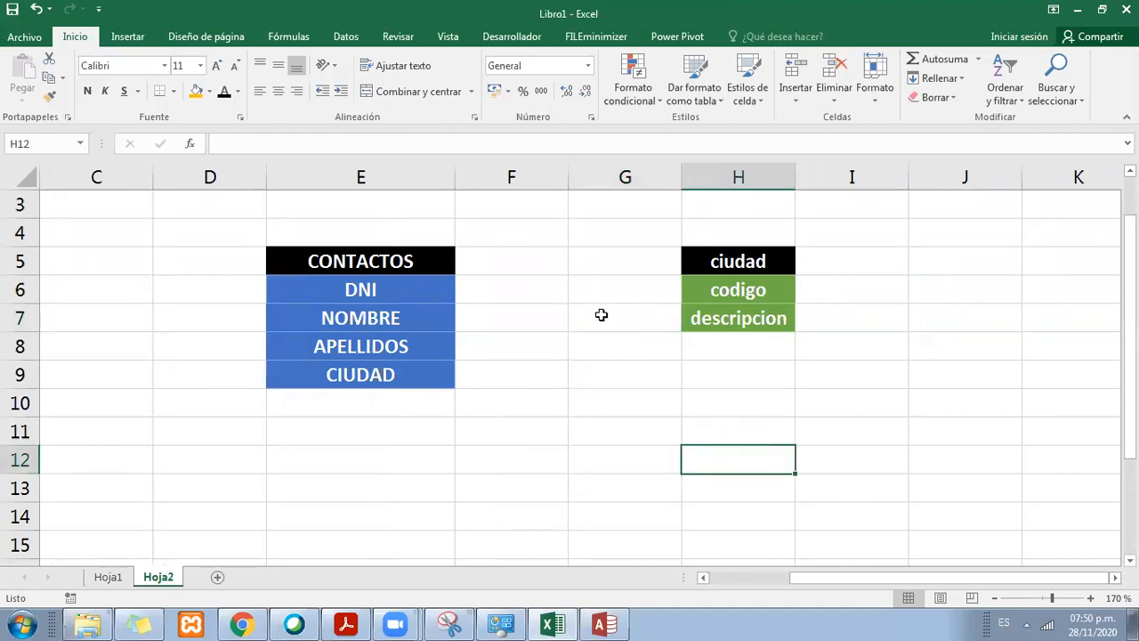
# Step: Go through the CONTACTOS fields DNI, NOMBRE, APELLIDOS and CIUDAD on Hoja2 and compare them with the table headers on Hoja1
pyautogui.click(623, 297)
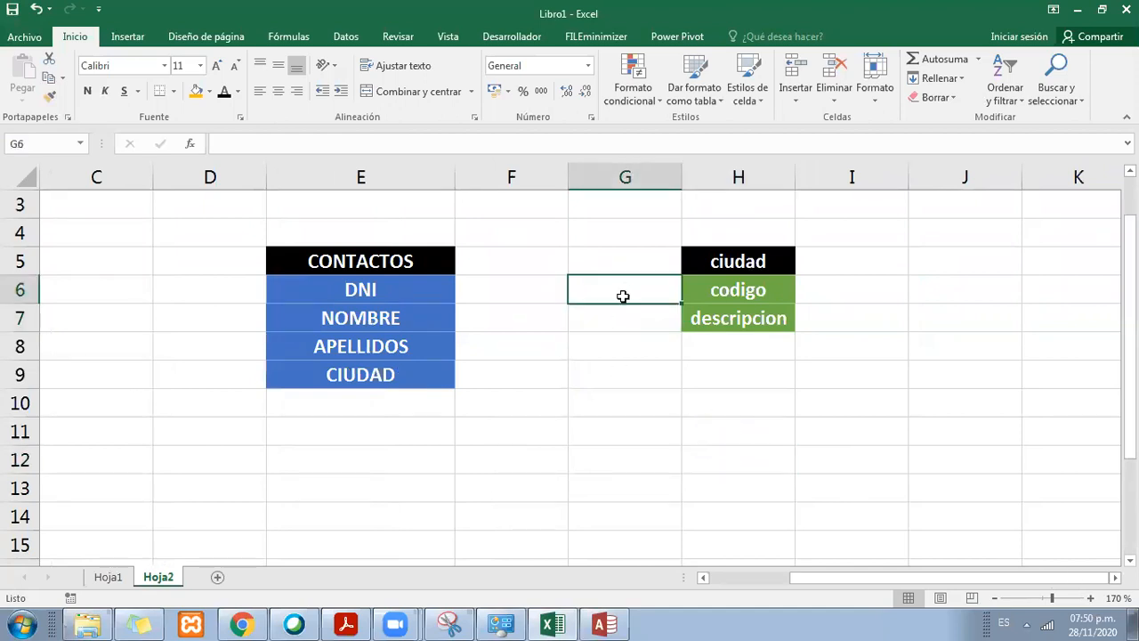
pyautogui.click(402, 261)
pyautogui.moveTo(403, 261); pyautogui.dragTo(402, 389)
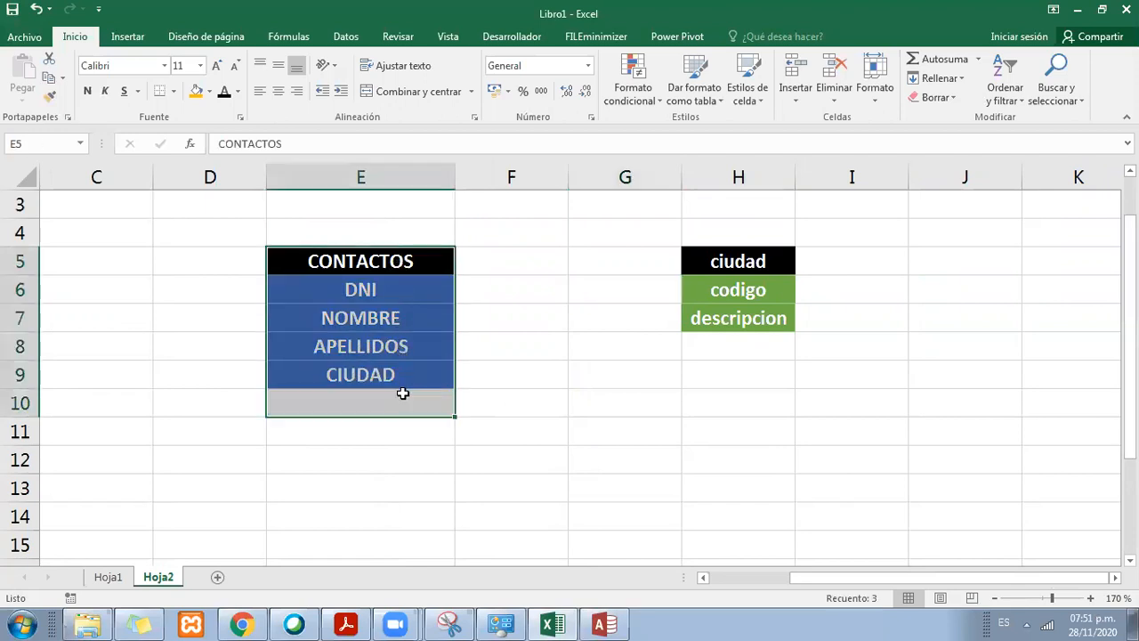
pyautogui.moveTo(400, 259); pyautogui.dragTo(412, 372)
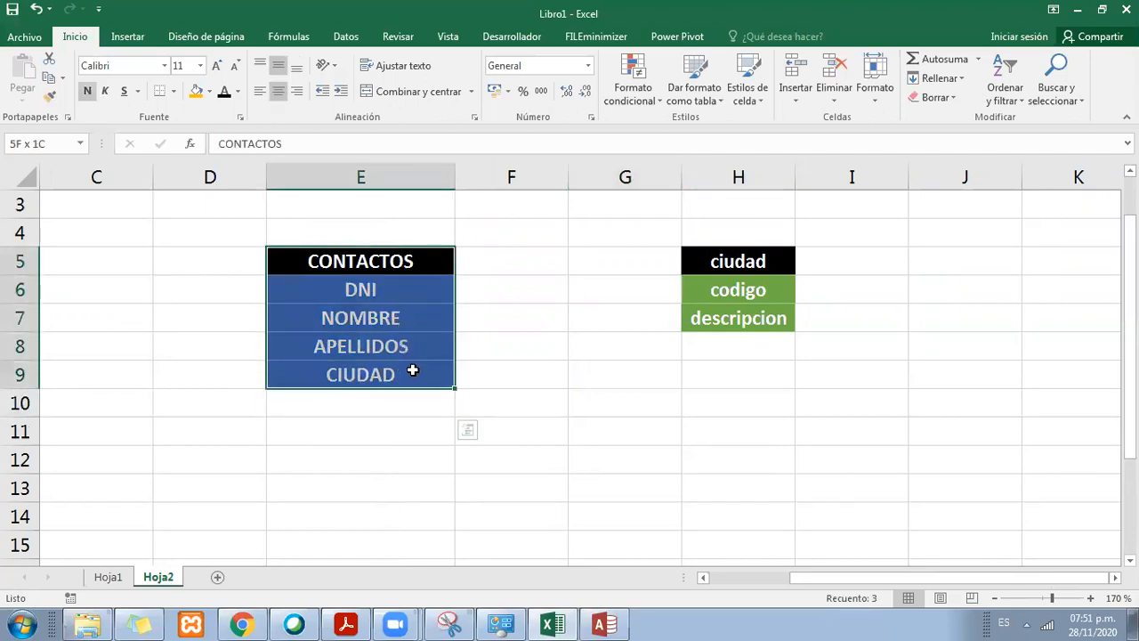
pyautogui.moveTo(394, 263); pyautogui.dragTo(389, 316)
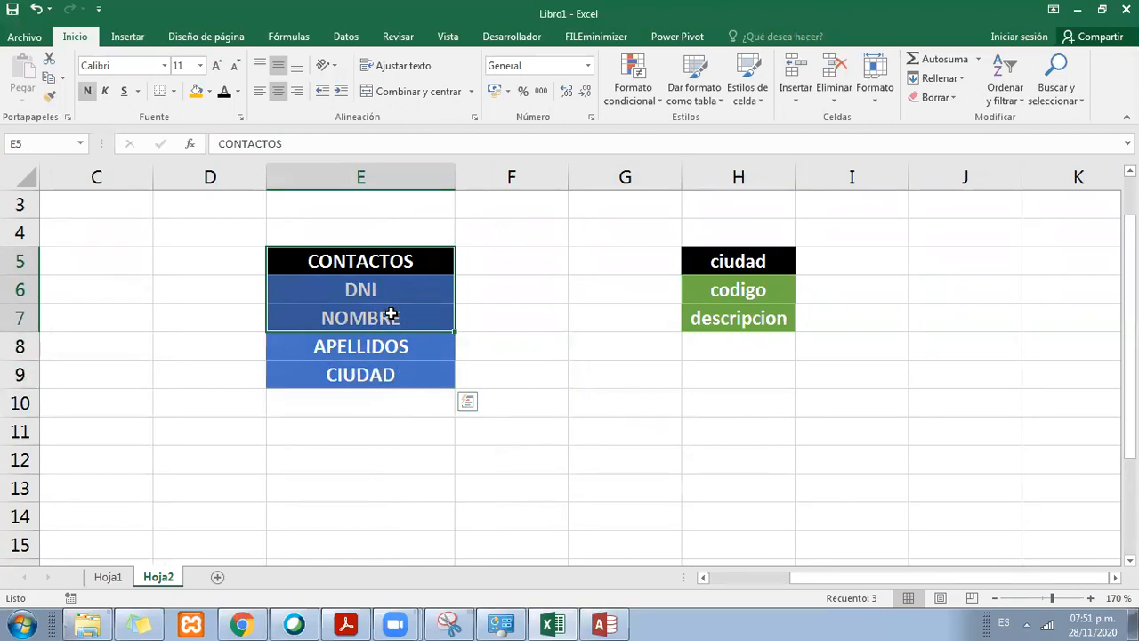
pyautogui.click(369, 297)
pyautogui.click(374, 323)
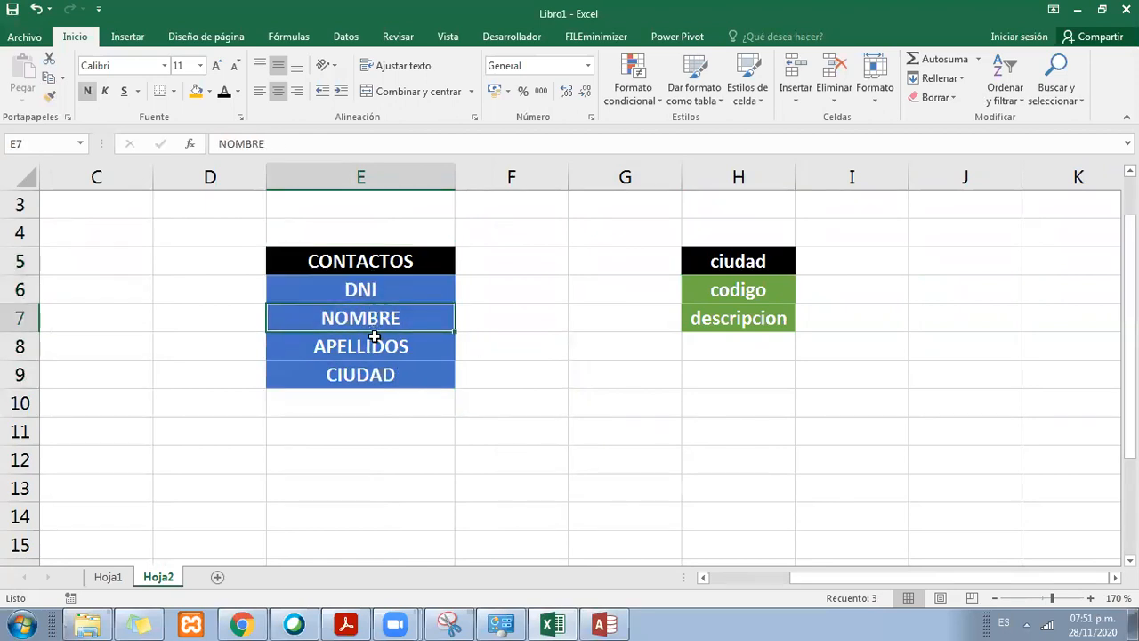
pyautogui.click(375, 341)
pyautogui.click(379, 294)
pyautogui.click(377, 372)
pyautogui.click(376, 299)
pyautogui.click(377, 318)
pyautogui.click(381, 341)
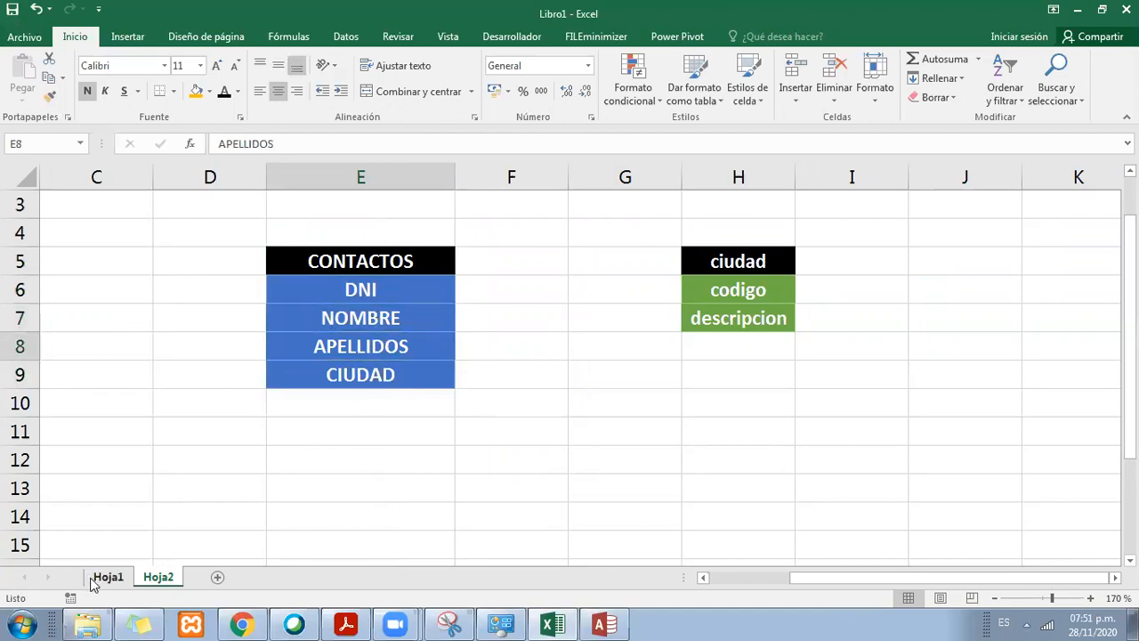
pyautogui.click(98, 578)
pyautogui.click(305, 244)
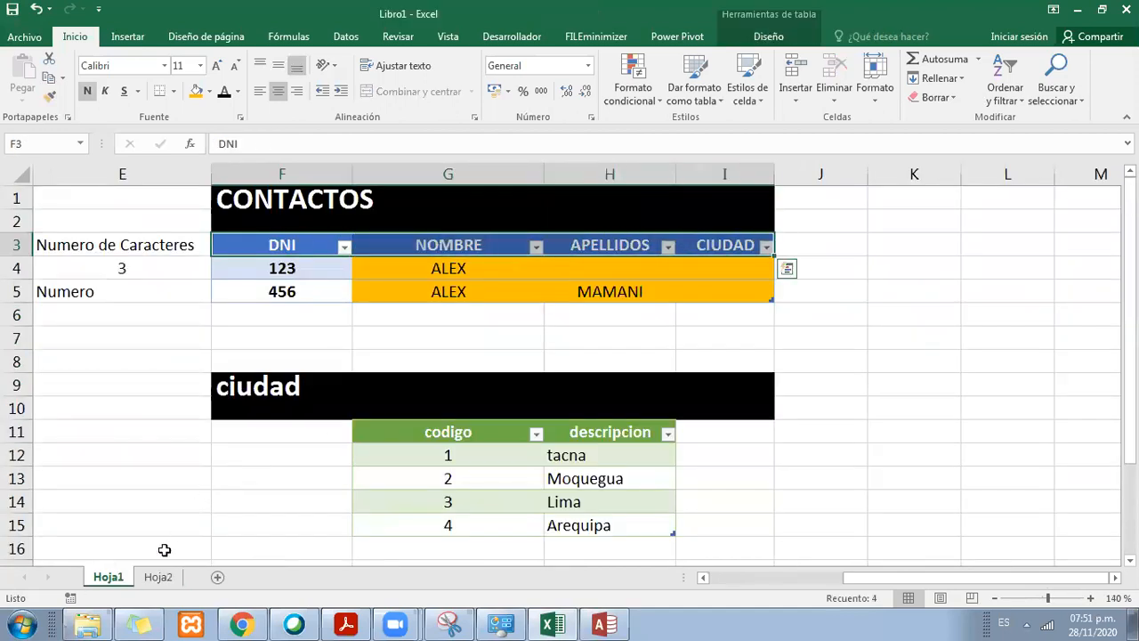
# Step: On Hoja2, enter TEXTO CORTO in F6 as the data type of the DNI field
pyautogui.click(157, 577)
pyautogui.moveTo(392, 263); pyautogui.dragTo(407, 374)
pyautogui.click(401, 292)
pyautogui.click(500, 295)
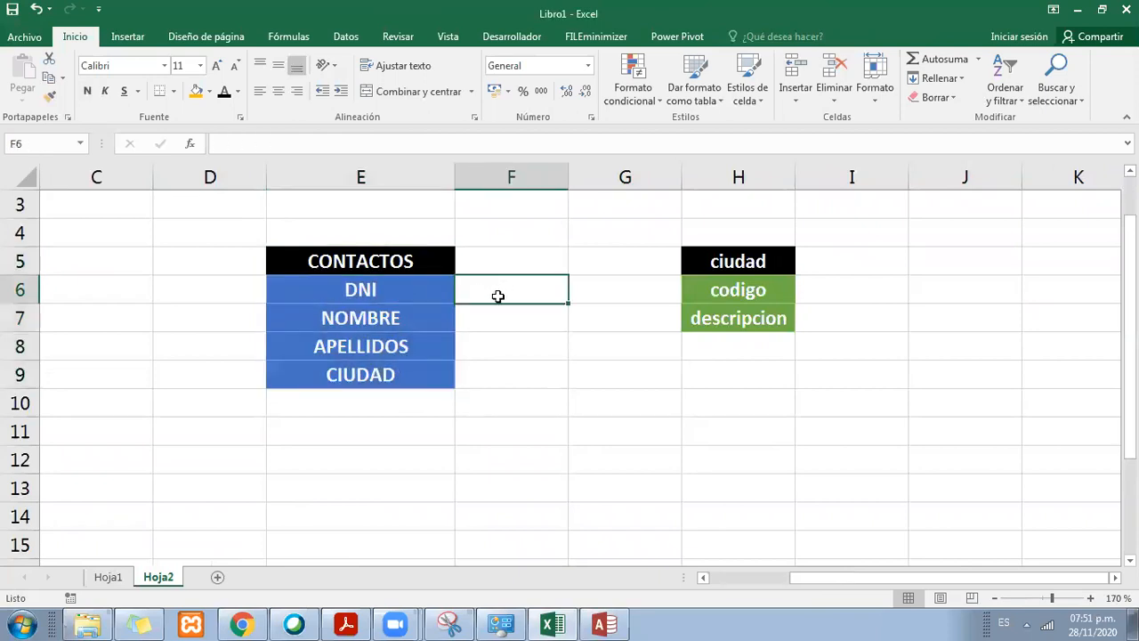
pyautogui.write('TEXTO')
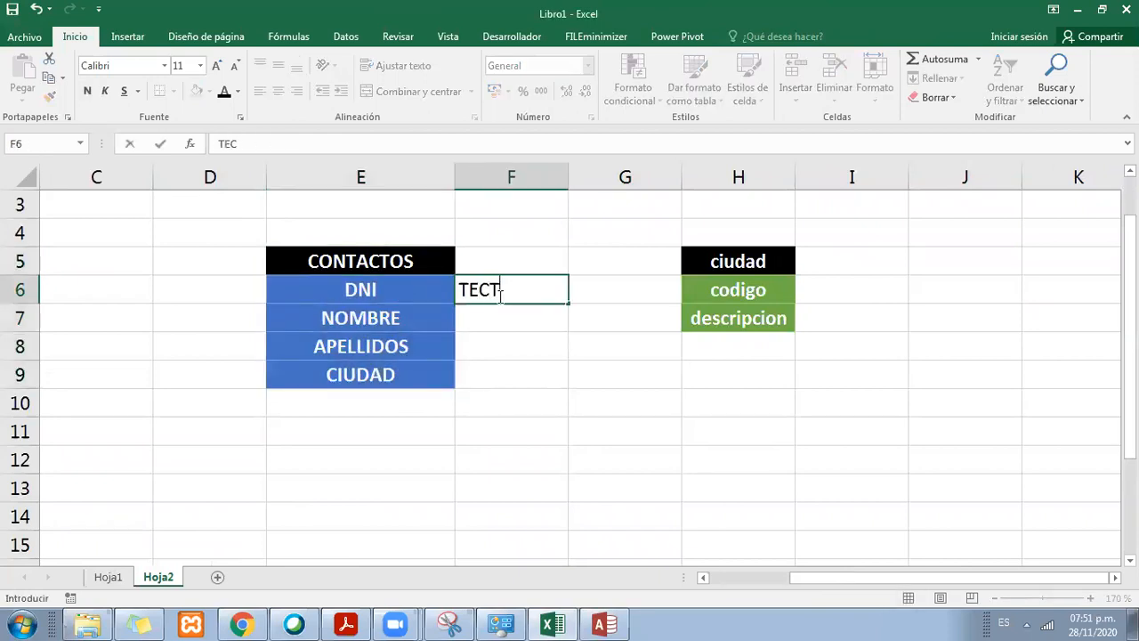
pyautogui.write(' COR')
pyautogui.press('BackSpace')
pyautogui.write('RTO')
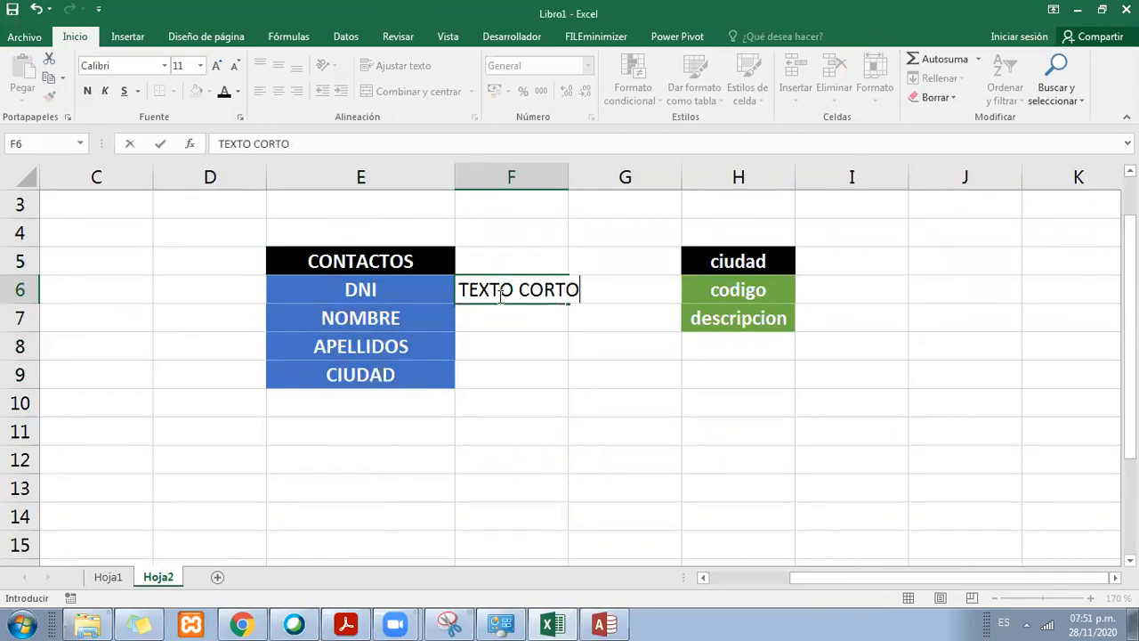
pyautogui.press('Return')
# Step: Copy the TEXTO CORTO data type from F6 to the NOMBRE, APELLIDOS and CIUDAD rows in F7 to F9
pyautogui.click(498, 297)
pyautogui.hotkey('ctrl', 'c')
pyautogui.press('Down')
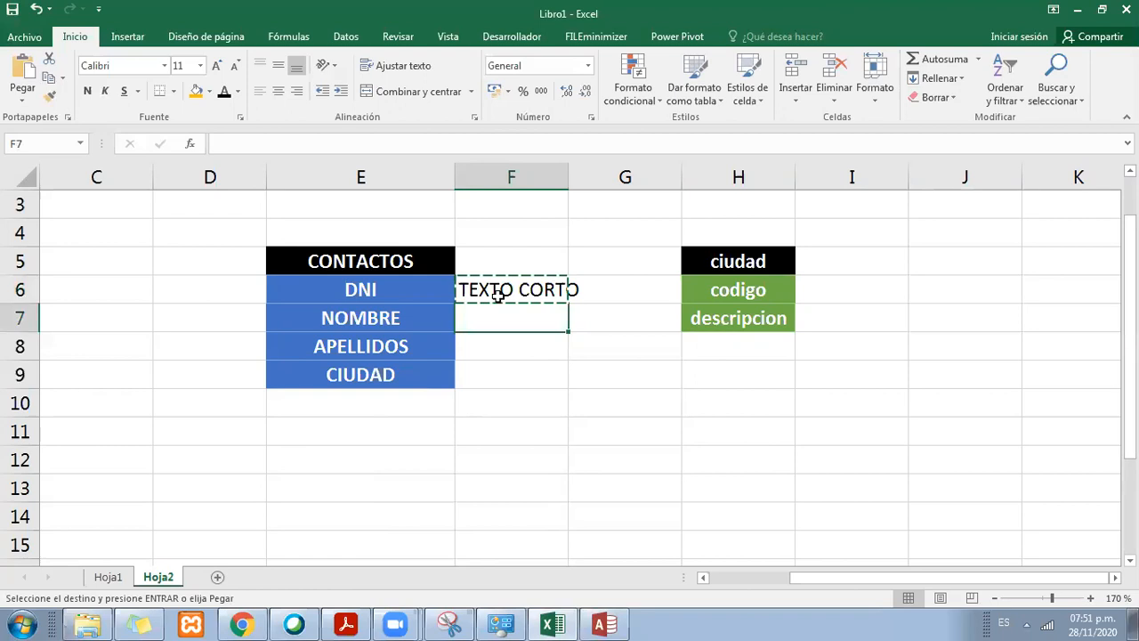
pyautogui.hotkey('ctrl', 'v')
pyautogui.press('Down')
pyautogui.hotkey('ctrl', 'v')
pyautogui.press('Down')
pyautogui.hotkey('ctrl', 'v')
# Step: Enter AUTONUMERICOS in I6 as the data type of the ciudad table's codigo field
pyautogui.press('Right')
pyautogui.press('Right')
pyautogui.press('Up')
pyautogui.press('Up')
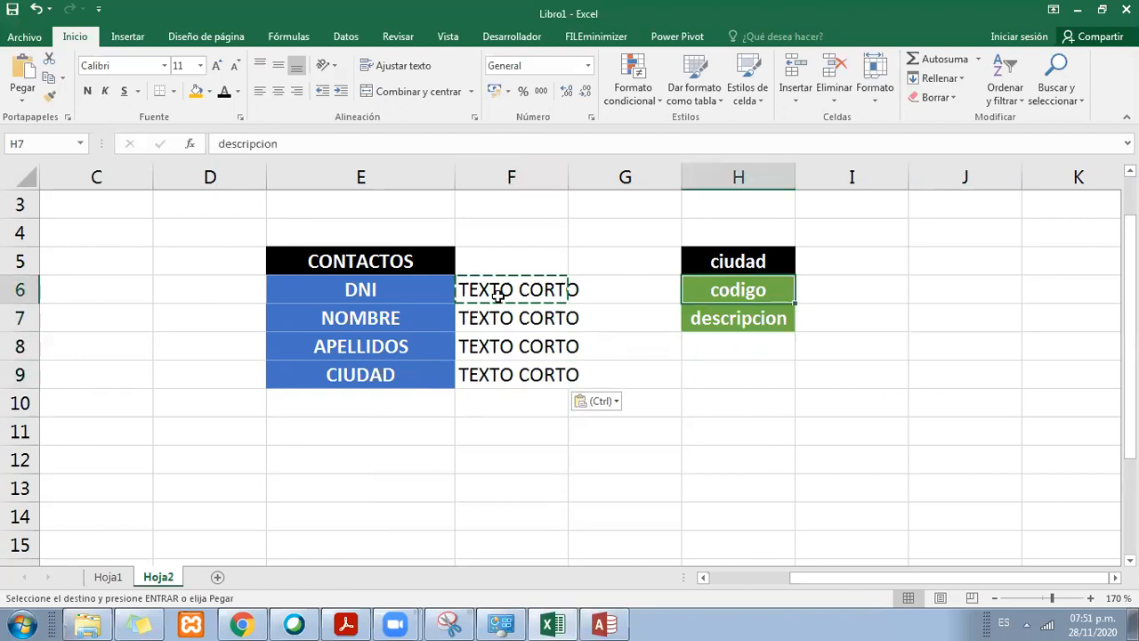
pyautogui.press('Up')
pyautogui.press('Up')
pyautogui.press('Right')
pyautogui.press('Down')
pyautogui.press('Left')
pyautogui.press('Right')
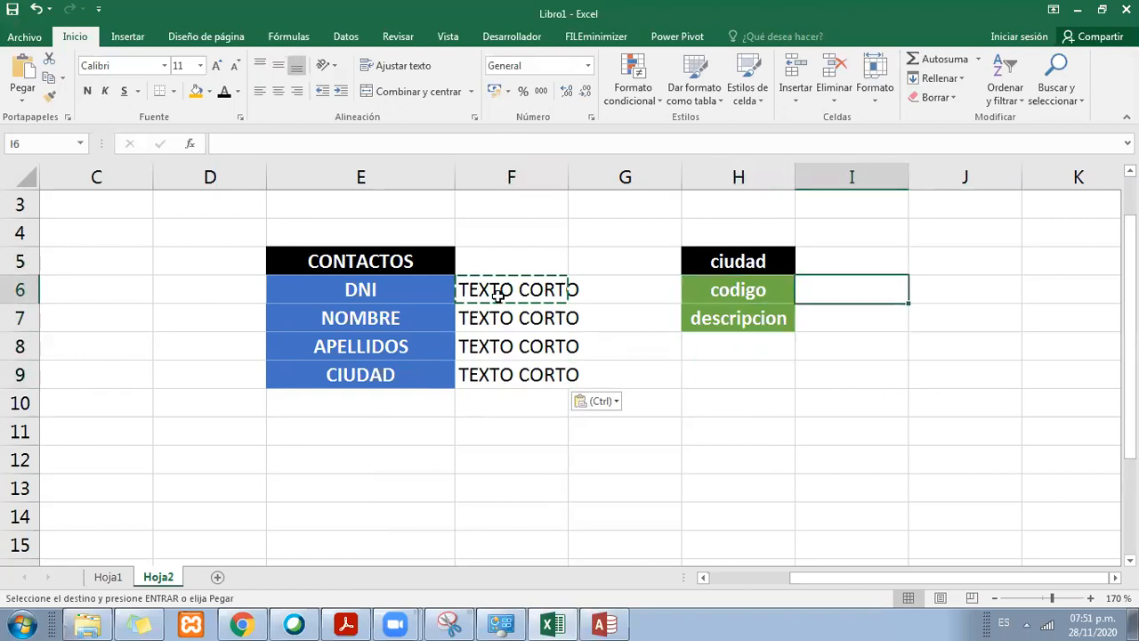
pyautogui.write('AUTONUMERICOS')
pyautogui.press('Return')
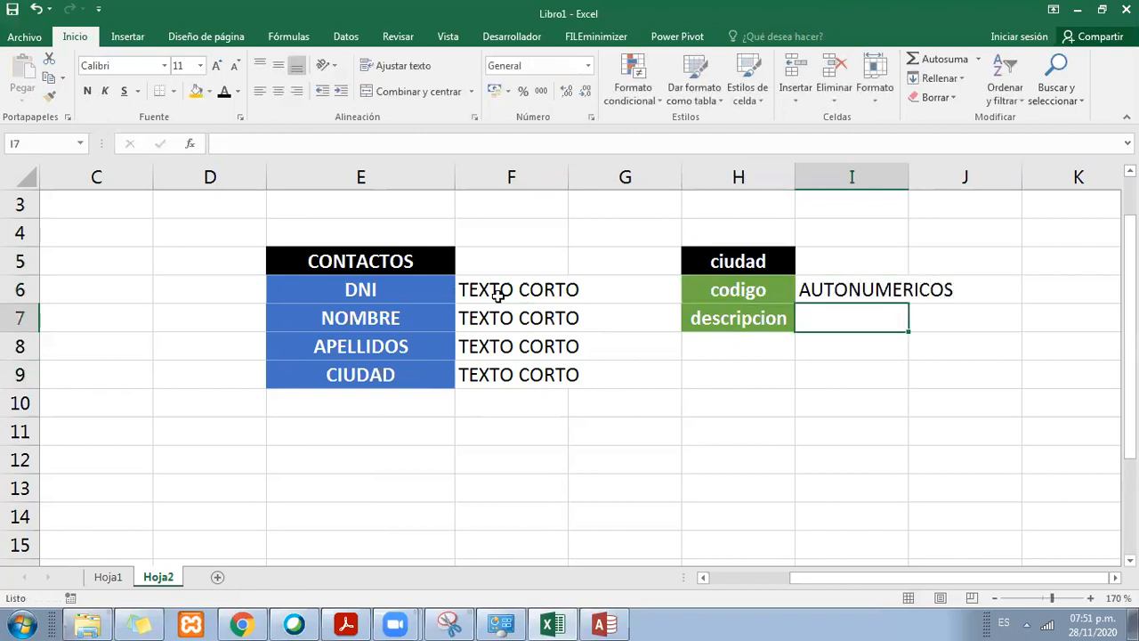
# Step: Copy TEXTO CORTO from F7 into I7 as the data type of the descripcion field
pyautogui.press('Left')
pyautogui.press('Left')
pyautogui.press('Left')
pyautogui.hotkey('ctrl', 'c')
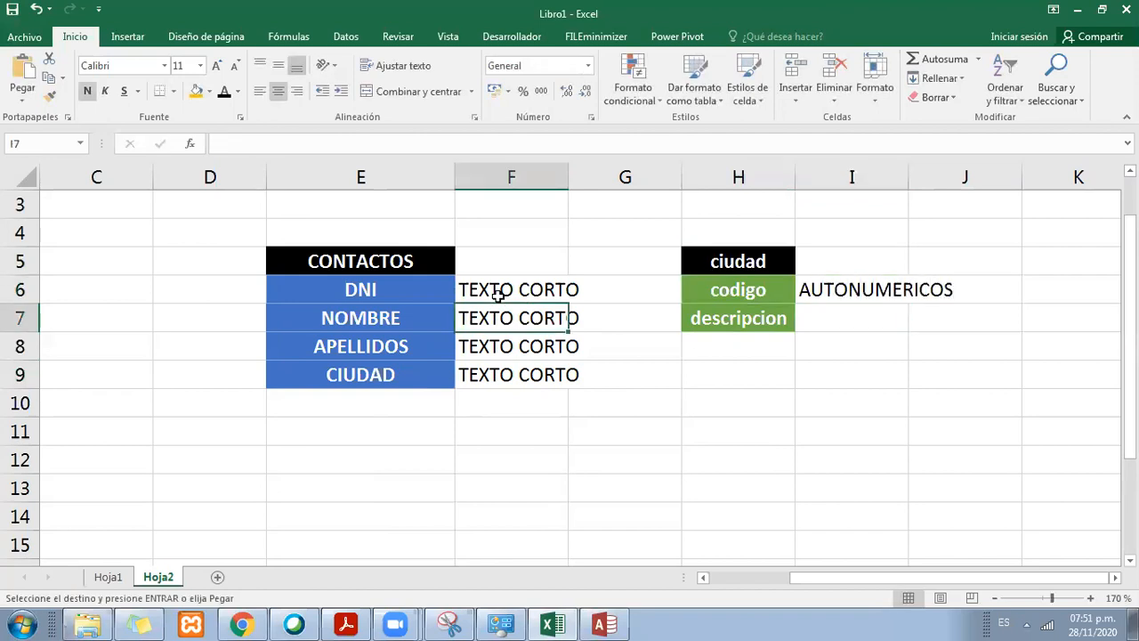
pyautogui.press('Right')
pyautogui.press('Right')
pyautogui.press('Right')
pyautogui.hotkey('ctrl', 'v')
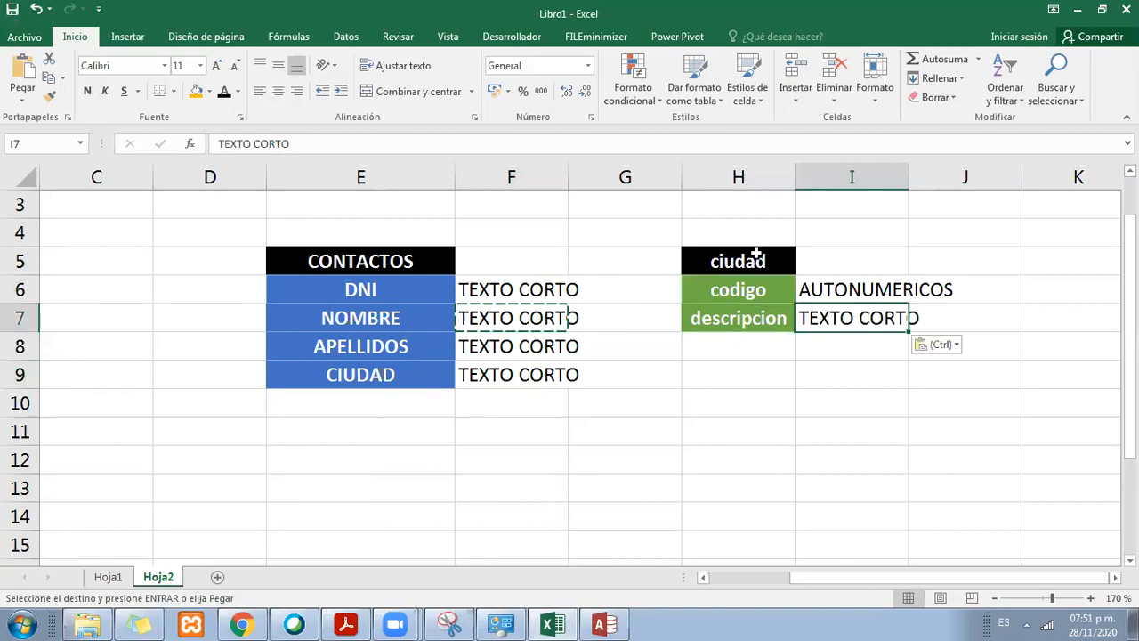
# Step: Merge and center the ciudad title across H5:I5 and the CONTACTOS title across E5:F5
pyautogui.moveTo(756, 255); pyautogui.dragTo(807, 267)
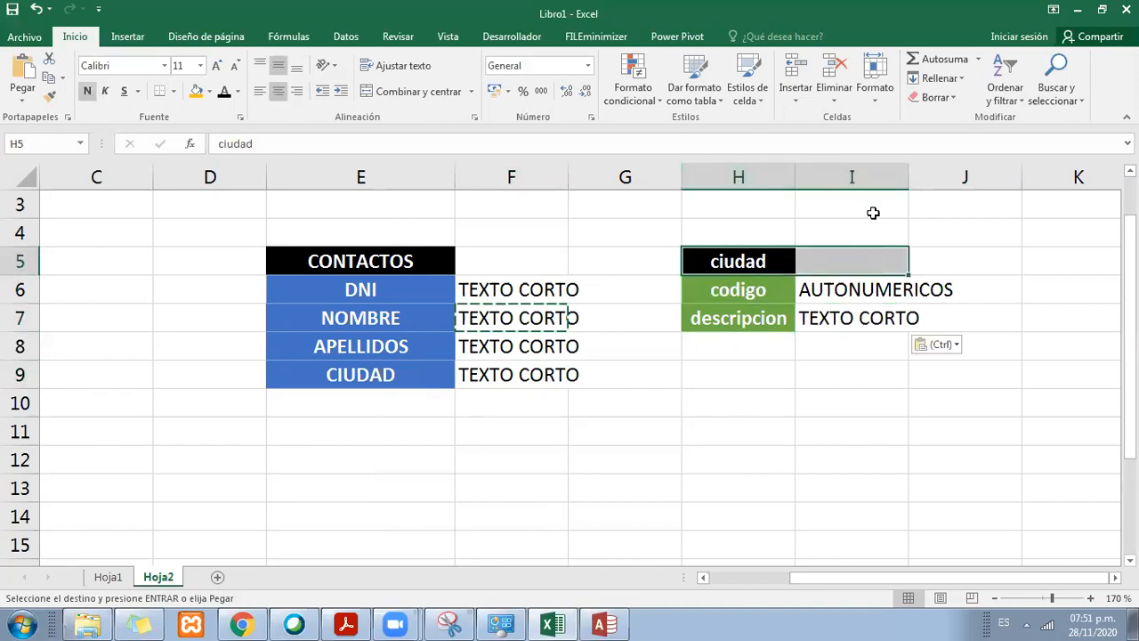
pyautogui.click(418, 91)
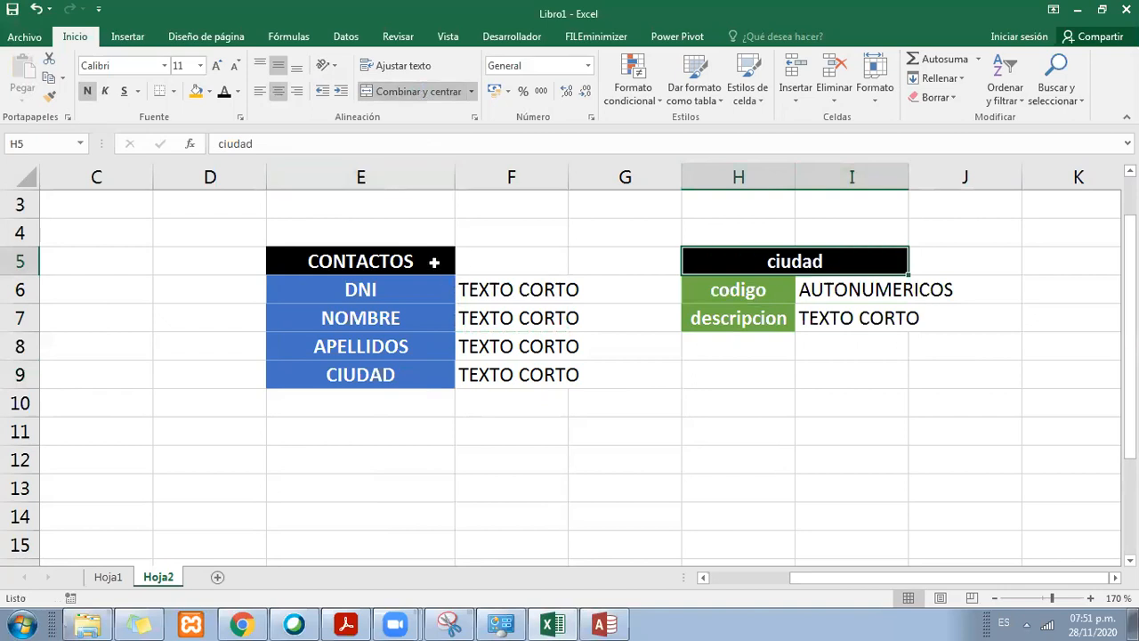
pyautogui.moveTo(439, 259); pyautogui.dragTo(505, 259)
pyautogui.click(411, 90)
pyautogui.click(466, 349)
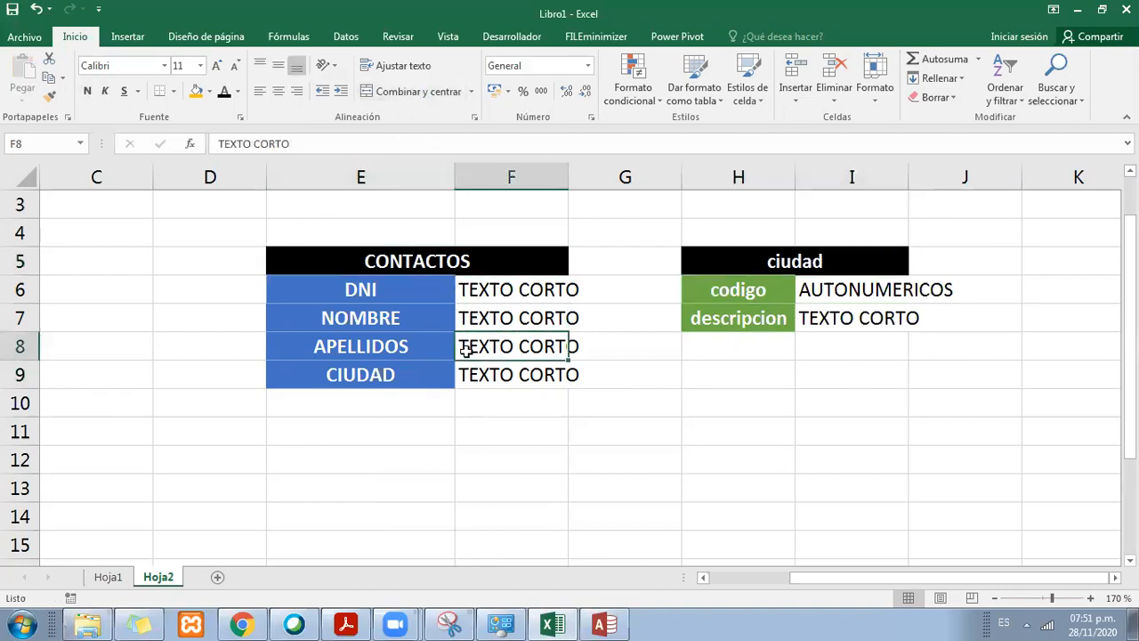
# Step: Review the CONTACTOS and ciudad structures and widen column H slightly
pyautogui.moveTo(396, 260); pyautogui.dragTo(505, 375)
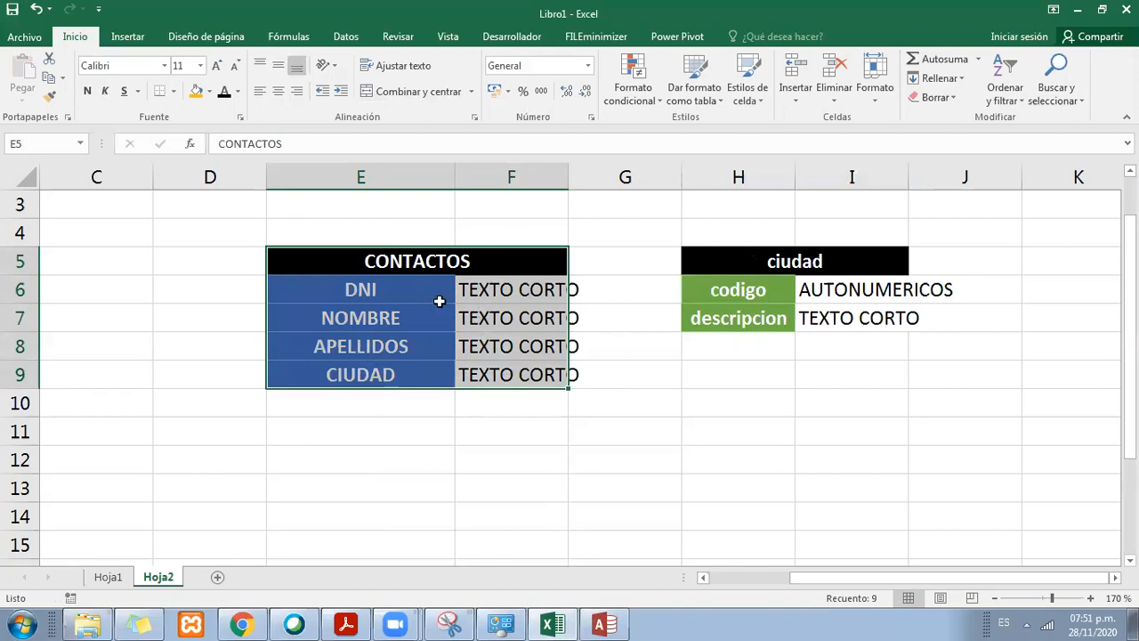
pyautogui.click(582, 435)
pyautogui.click(728, 291)
pyautogui.click(740, 259)
pyautogui.moveTo(794, 177); pyautogui.dragTo(798, 177)
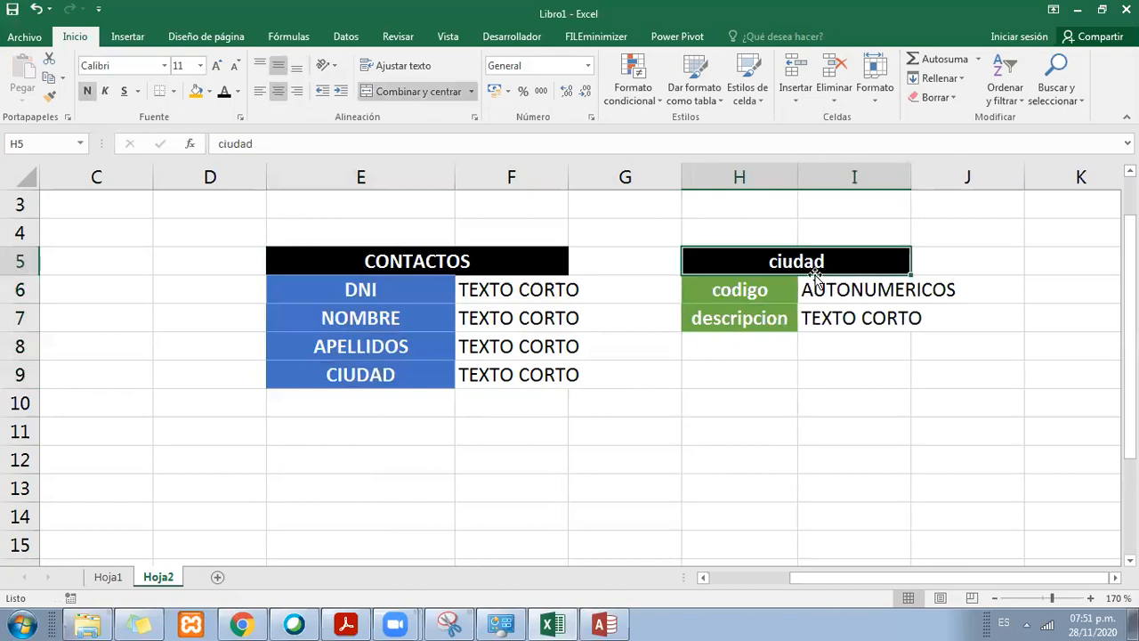
pyautogui.click(456, 262)
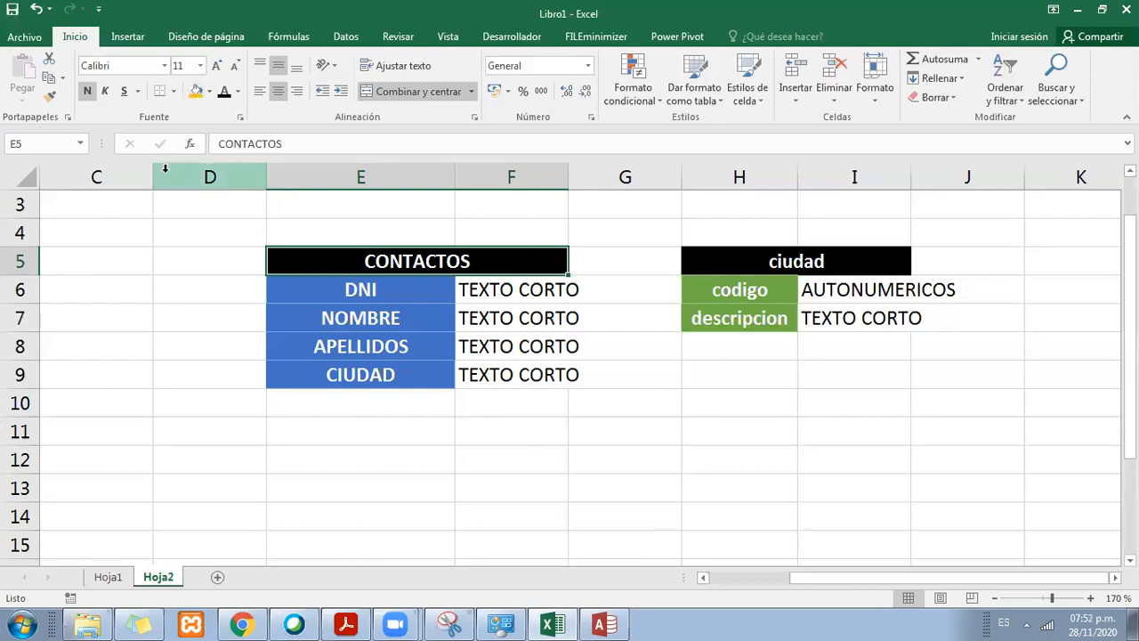
# Step: Choose a shape to draw in the space between the CONTACTOS and ciudad tables
pyautogui.click(128, 37)
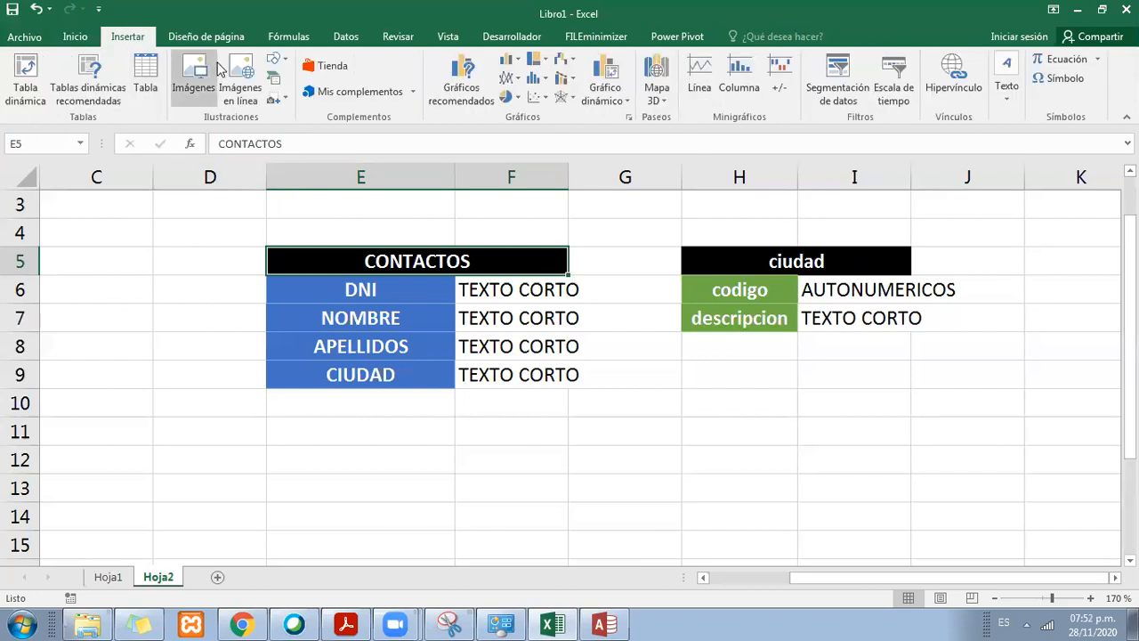
pyautogui.click(278, 61)
pyautogui.click(322, 98)
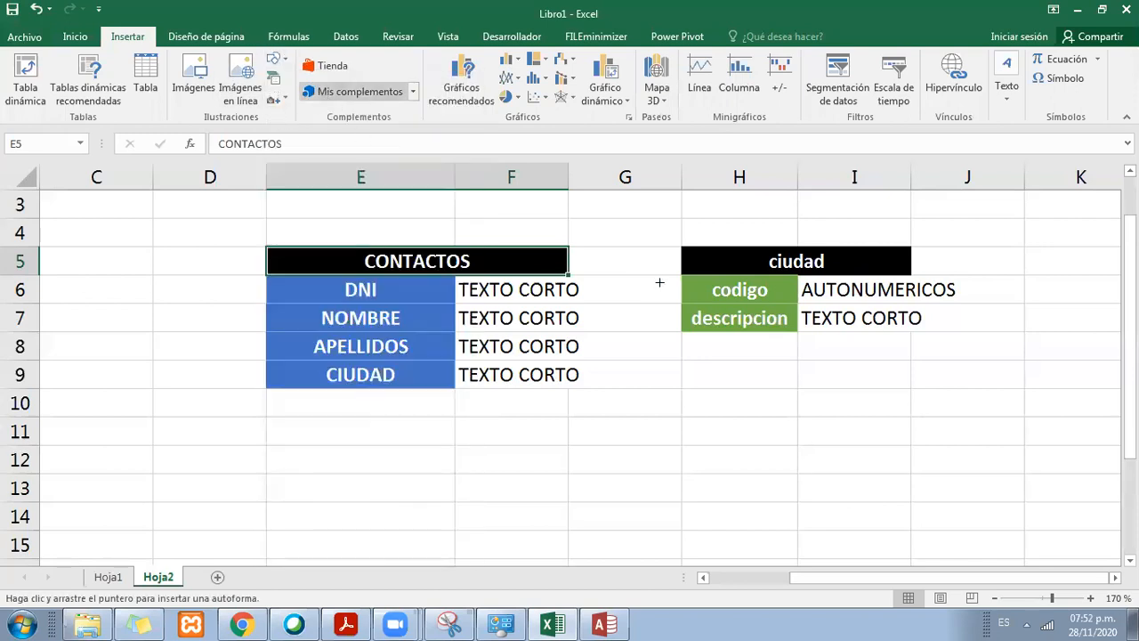
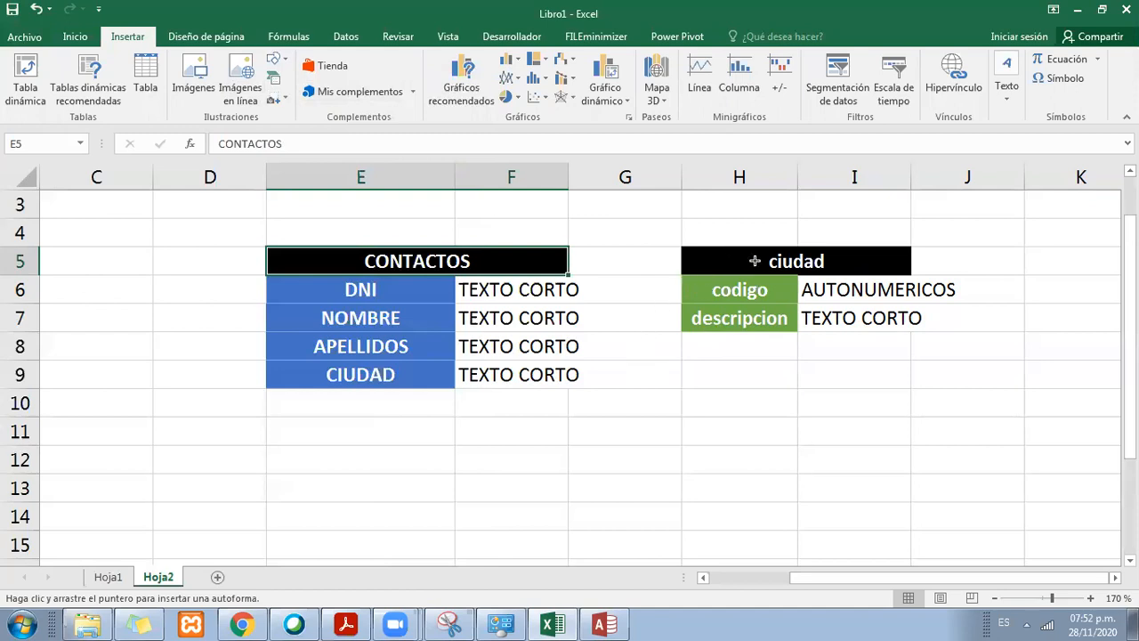
# Step: Draw an arrow from the codigo field to the CIUDAD field, with a thick line style and a red outline, starting at the codigo cell's edge
pyautogui.moveTo(685, 287); pyautogui.dragTo(458, 381)
pyautogui.moveTo(457, 379); pyautogui.dragTo(459, 376)
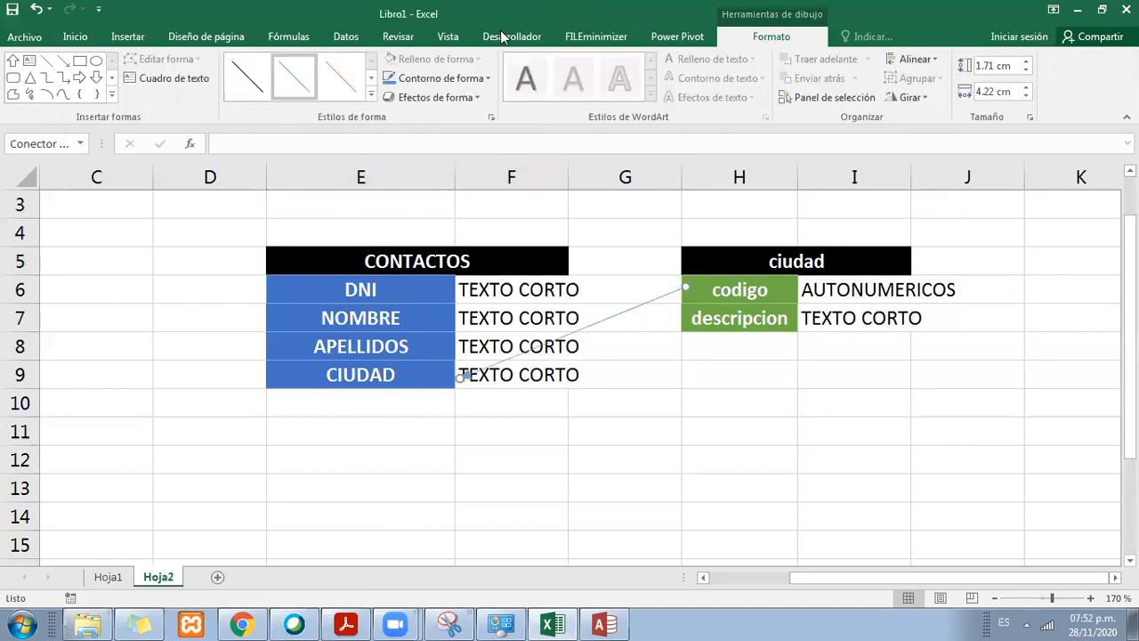
pyautogui.click(371, 95)
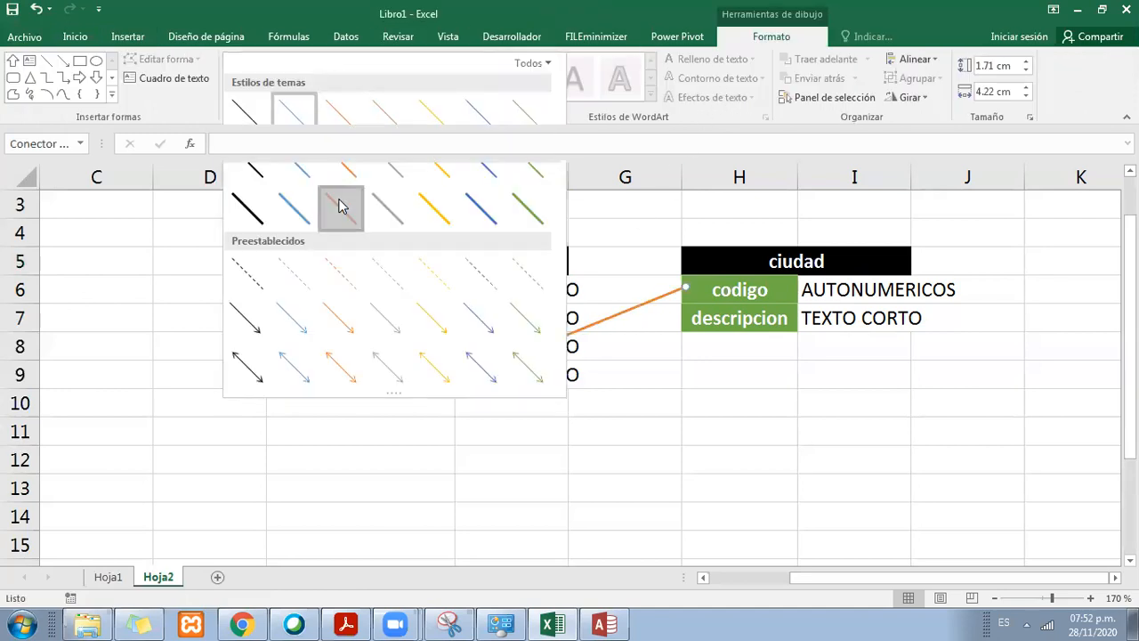
pyautogui.click(340, 206)
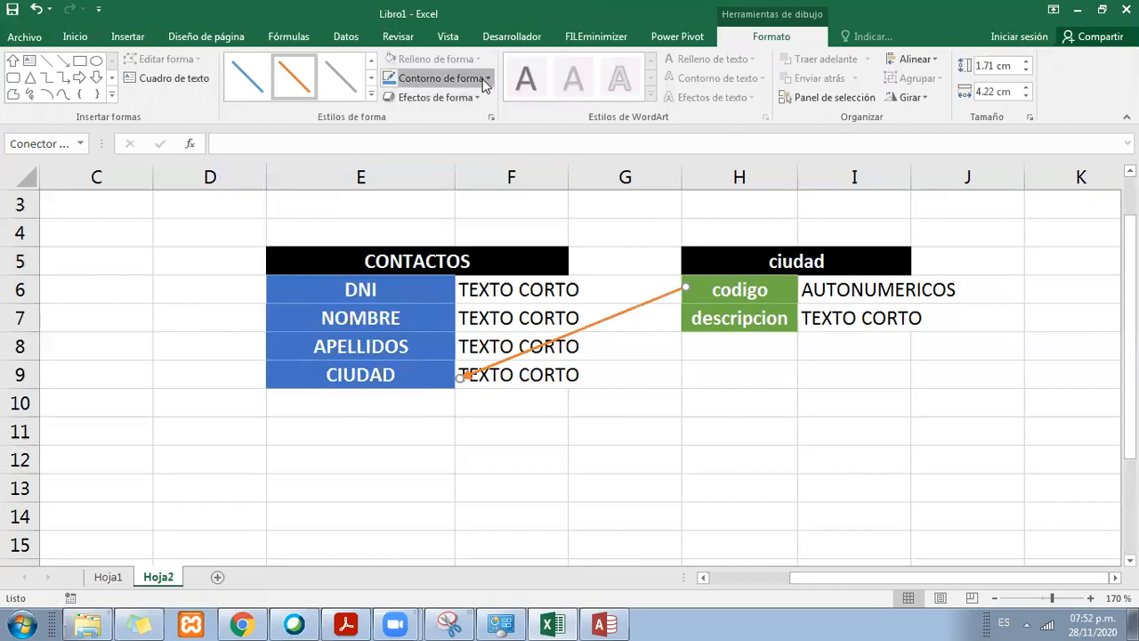
pyautogui.click(411, 79)
pyautogui.click(404, 228)
pyautogui.click(618, 429)
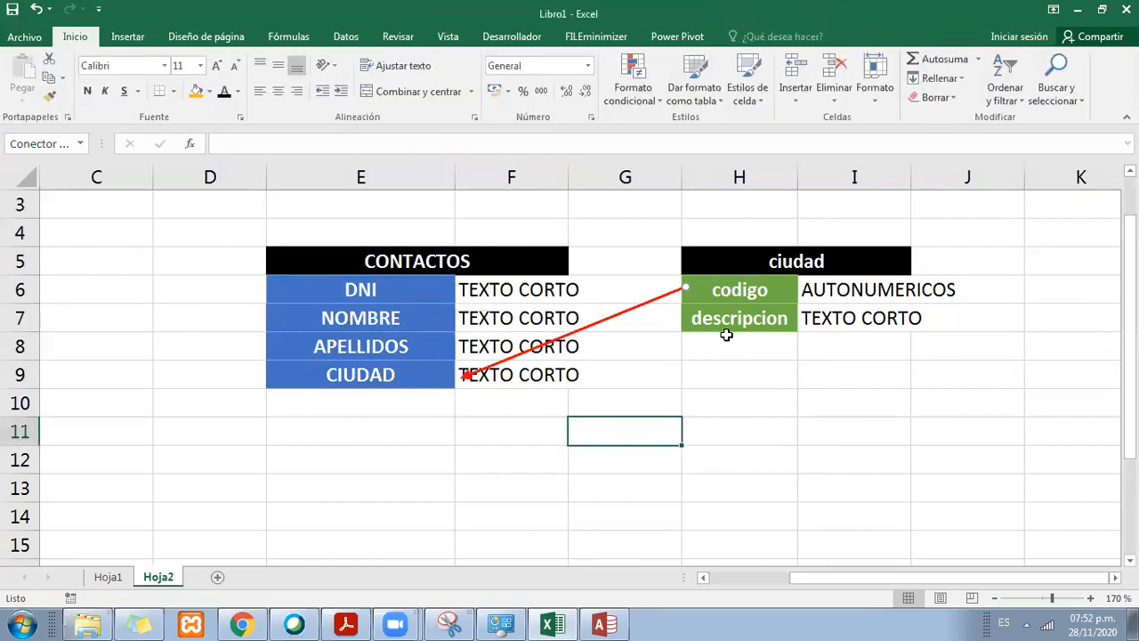
pyautogui.click(728, 326)
pyautogui.click(687, 292)
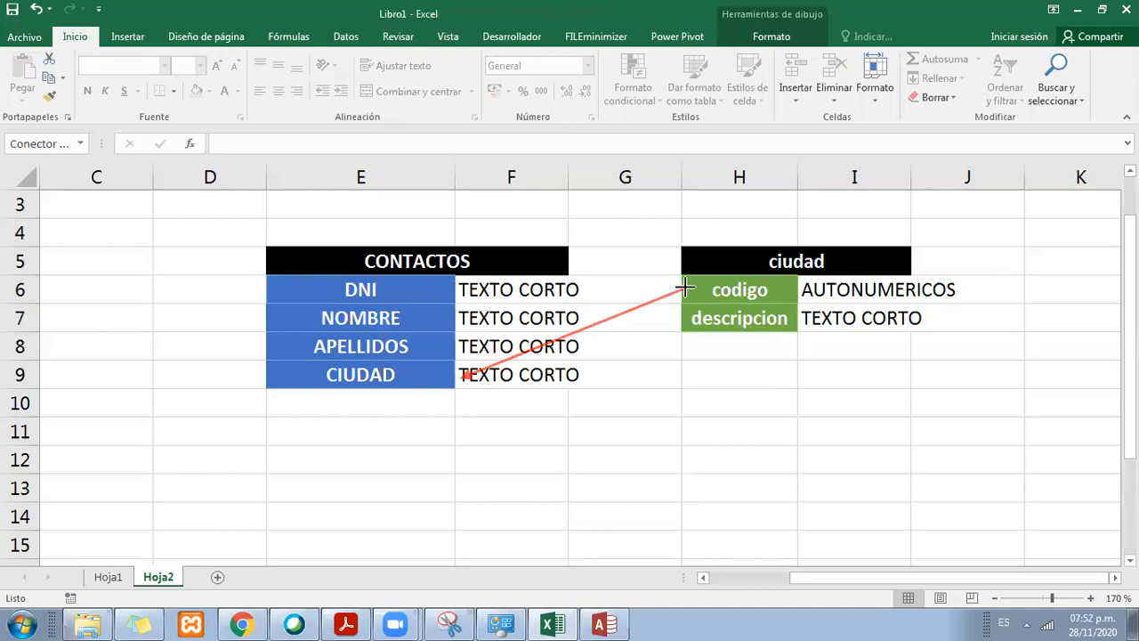
# Step: Examine how the codigo field of the ciudad table relates to the CIUDAD field of the CONTACTOS table
pyautogui.moveTo(790, 293); pyautogui.dragTo(864, 290)
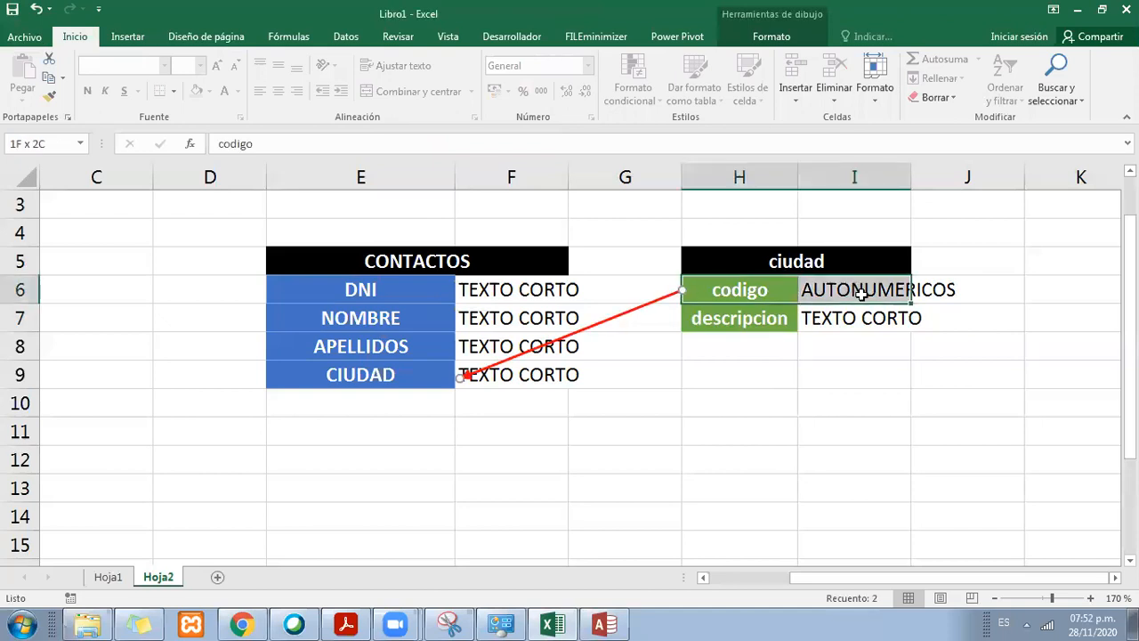
pyautogui.click(753, 290)
pyautogui.moveTo(753, 289); pyautogui.dragTo(848, 287)
pyautogui.click(820, 269)
pyautogui.click(812, 281)
pyautogui.click(742, 288)
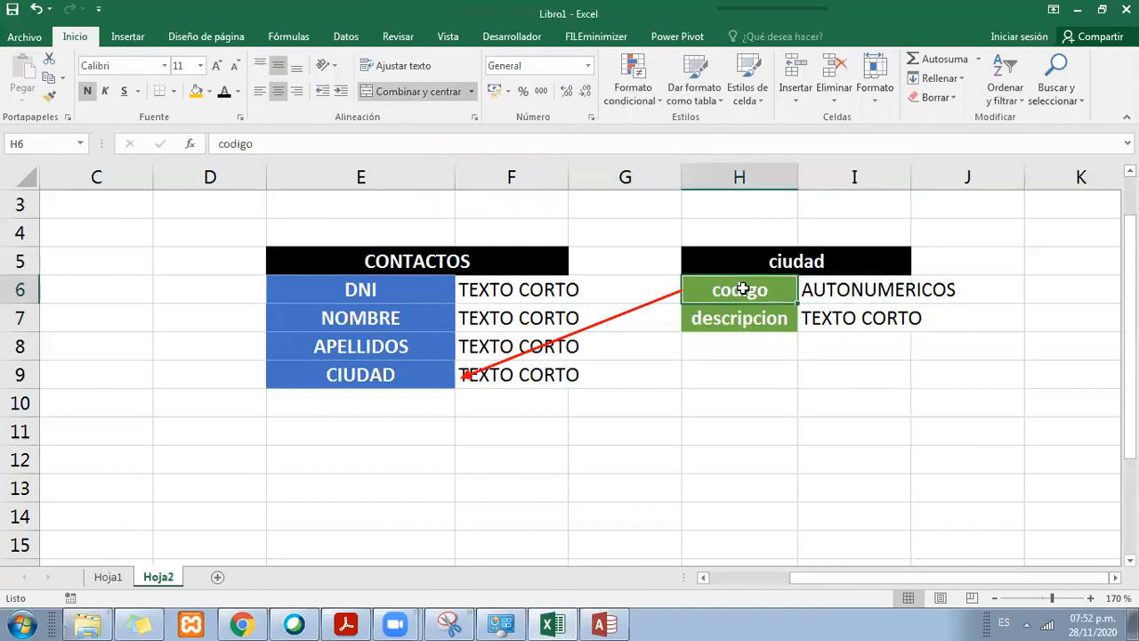
pyautogui.click(370, 377)
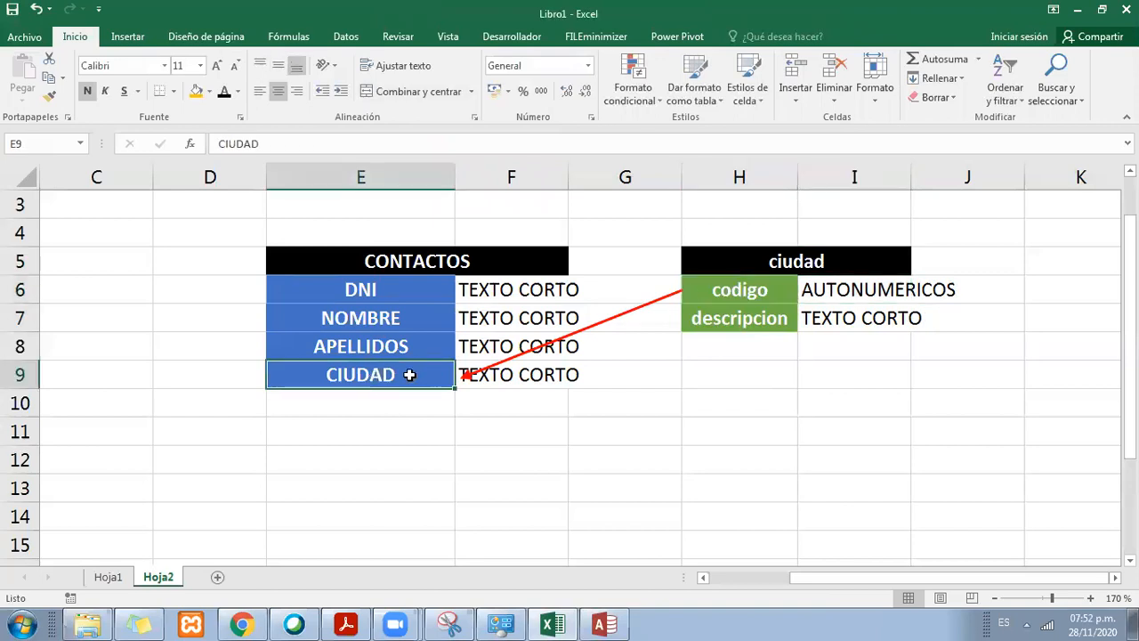
pyautogui.click(376, 269)
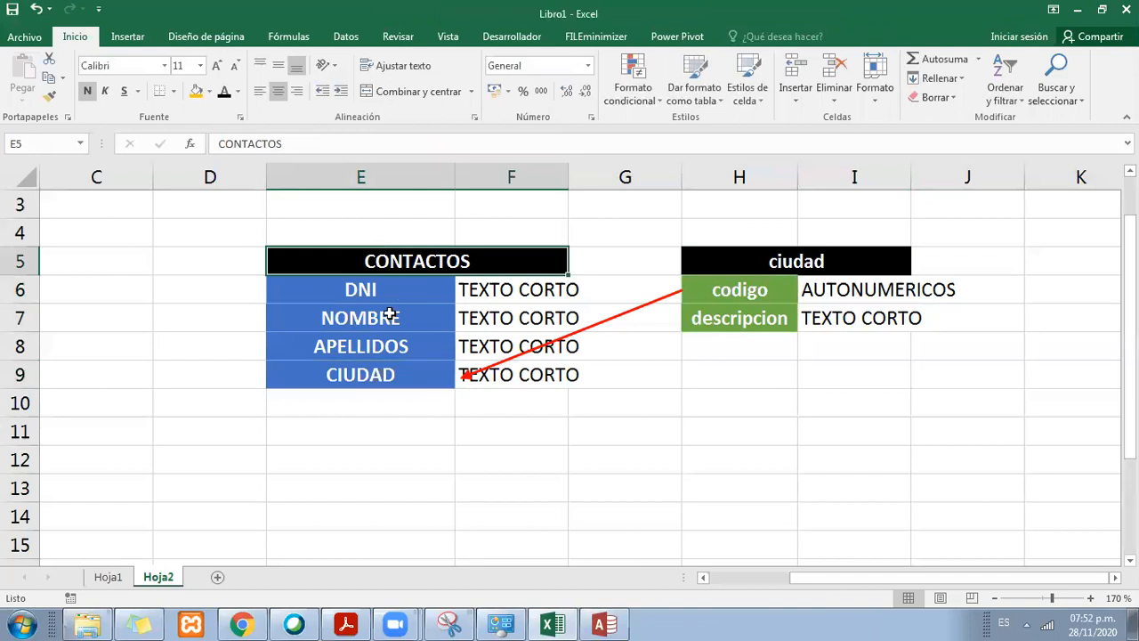
pyautogui.click(412, 370)
pyautogui.click(702, 295)
pyautogui.click(437, 374)
pyautogui.click(727, 290)
pyautogui.click(437, 369)
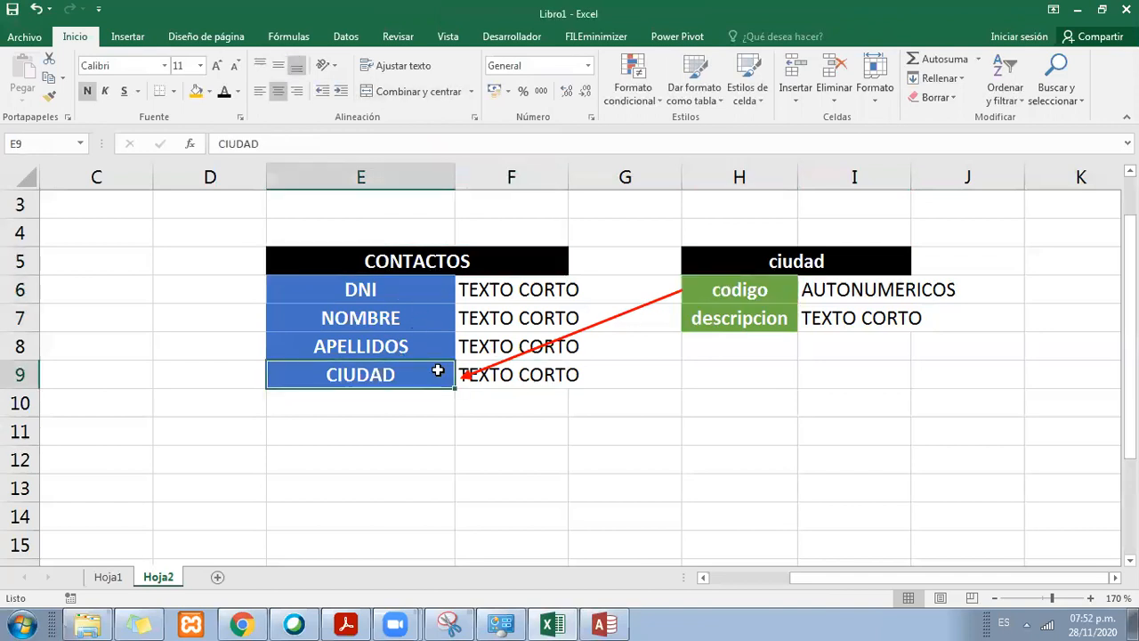
# Step: Widen columns F and I to fit their data types and move the arrow's tip onto the edge of the CIUDAD cell
pyautogui.click(552, 344)
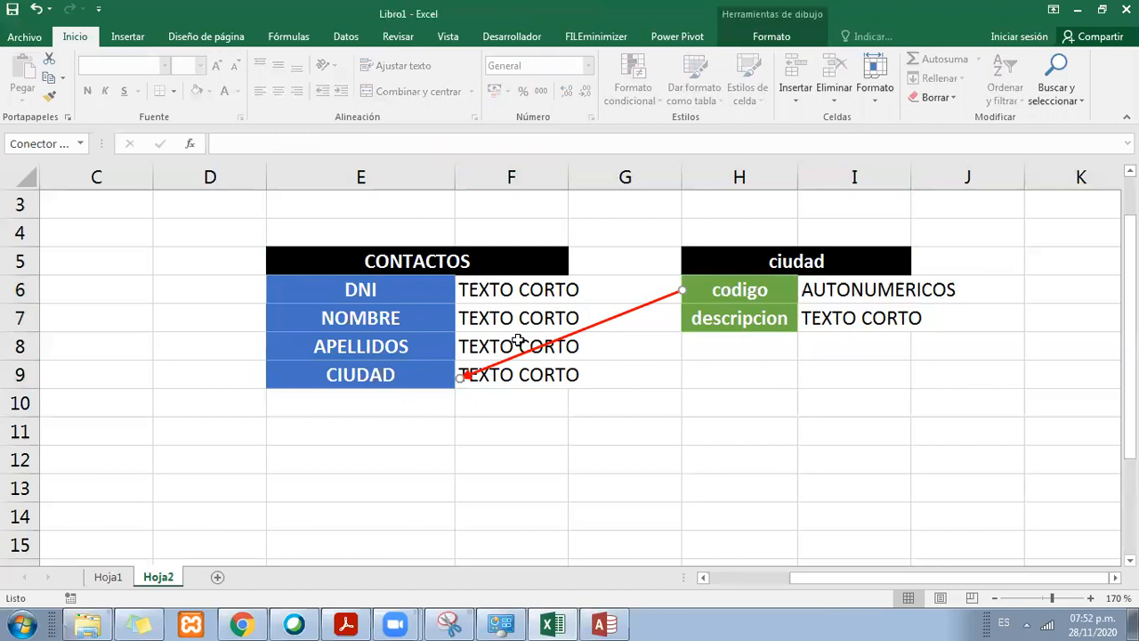
pyautogui.click(522, 368)
pyautogui.moveTo(568, 177); pyautogui.dragTo(583, 179)
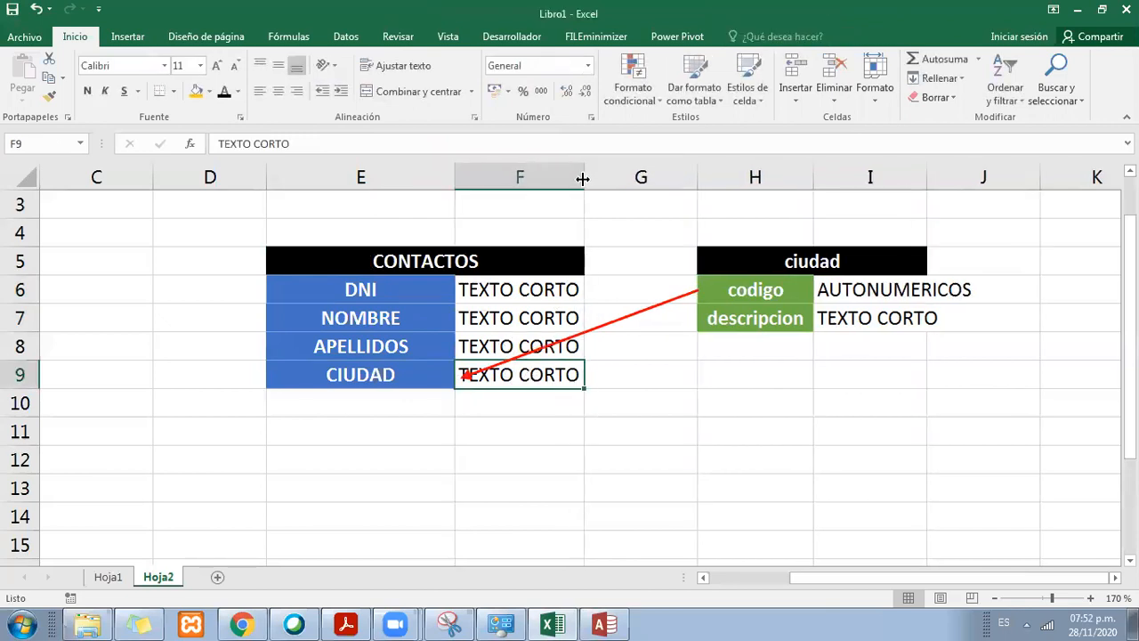
pyautogui.click(623, 317)
pyautogui.moveTo(465, 372); pyautogui.dragTo(453, 381)
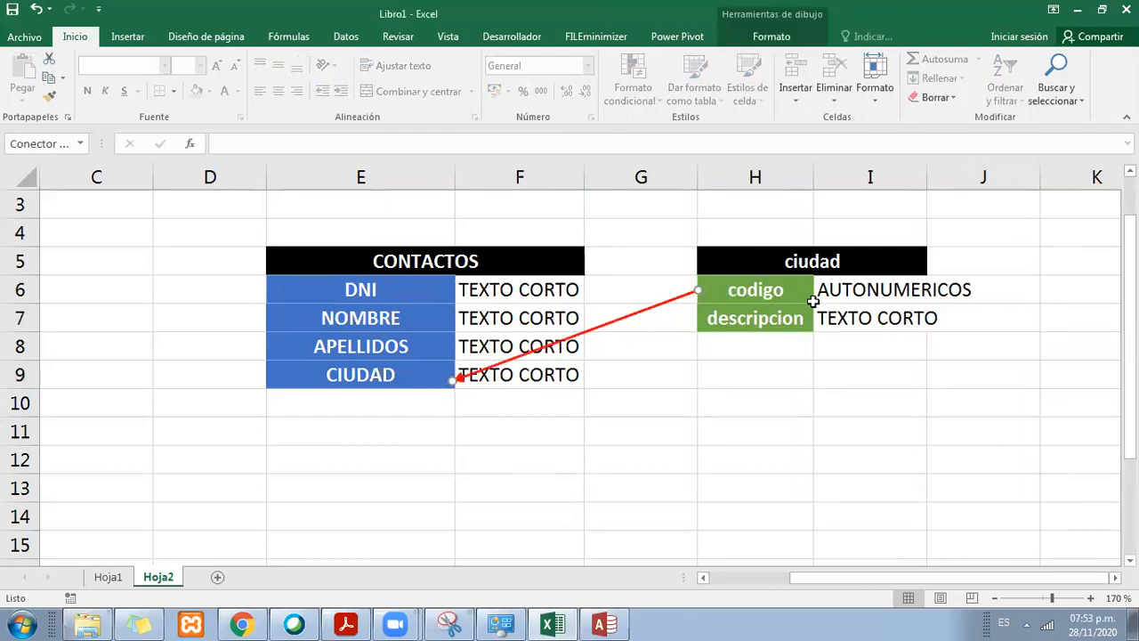
pyautogui.moveTo(931, 175); pyautogui.dragTo(986, 171)
# Step: Compare the AUTONUMERICOS data type of codigo with the TEXTO CORTO data type of the CIUDAD field
pyautogui.click(874, 291)
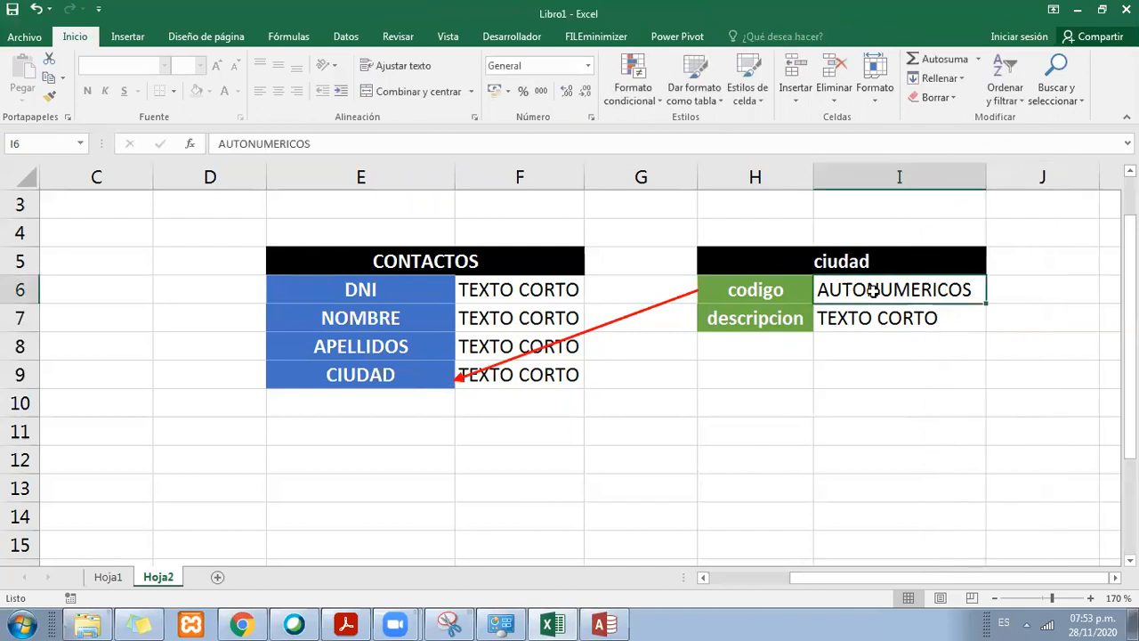
pyautogui.click(511, 367)
pyautogui.click(821, 290)
pyautogui.click(527, 372)
pyautogui.click(908, 281)
pyautogui.click(573, 370)
pyautogui.click(860, 285)
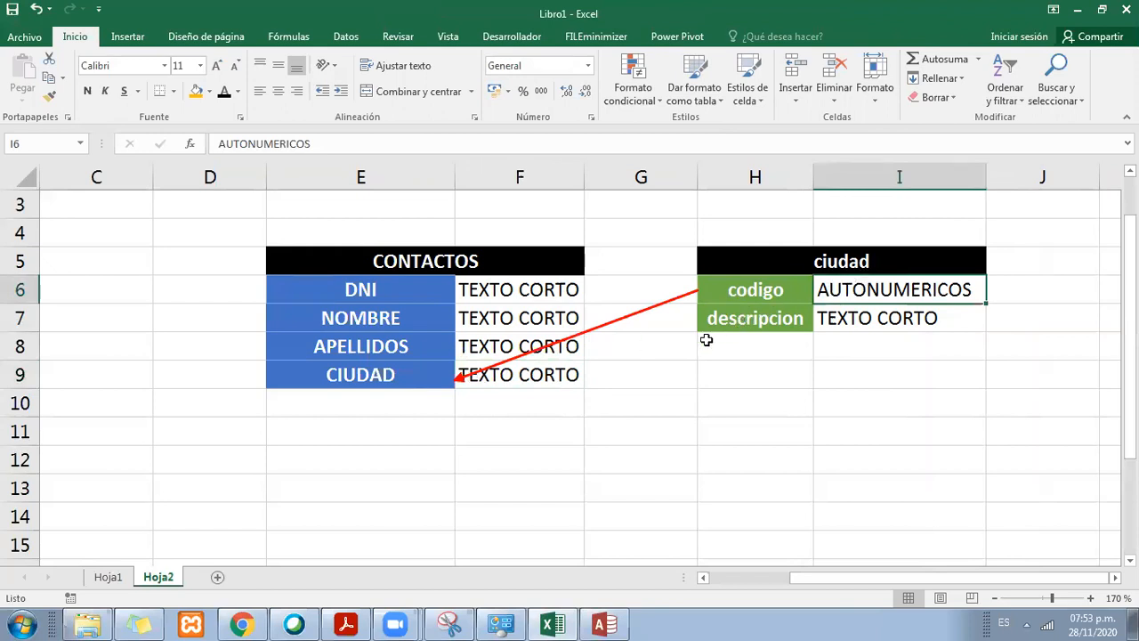
pyautogui.click(567, 373)
# Step: Replace the data type of the codigo field in I6 with NUMERO
pyautogui.click(752, 289)
pyautogui.moveTo(752, 289); pyautogui.dragTo(908, 287)
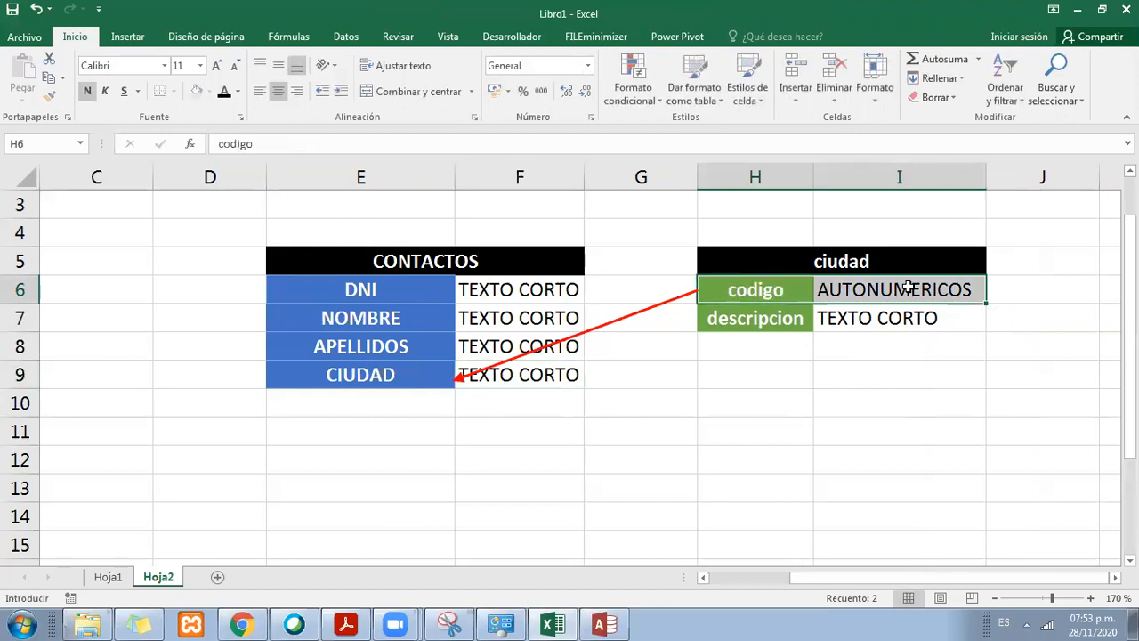
pyautogui.click(908, 288)
pyautogui.write('NUMERO')
pyautogui.press('Return')
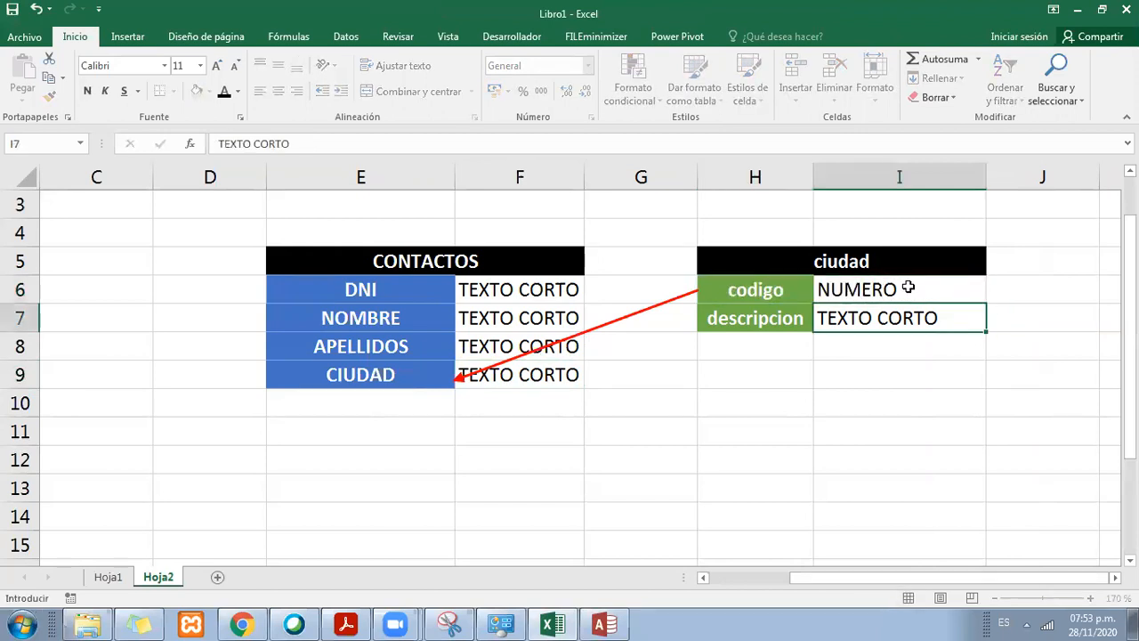
# Step: Review the codigo data type in I6 against the fields and data types of the CONTACTOS table
pyautogui.click(908, 288)
pyautogui.press('Left')
pyautogui.press('Left')
pyautogui.press('Left')
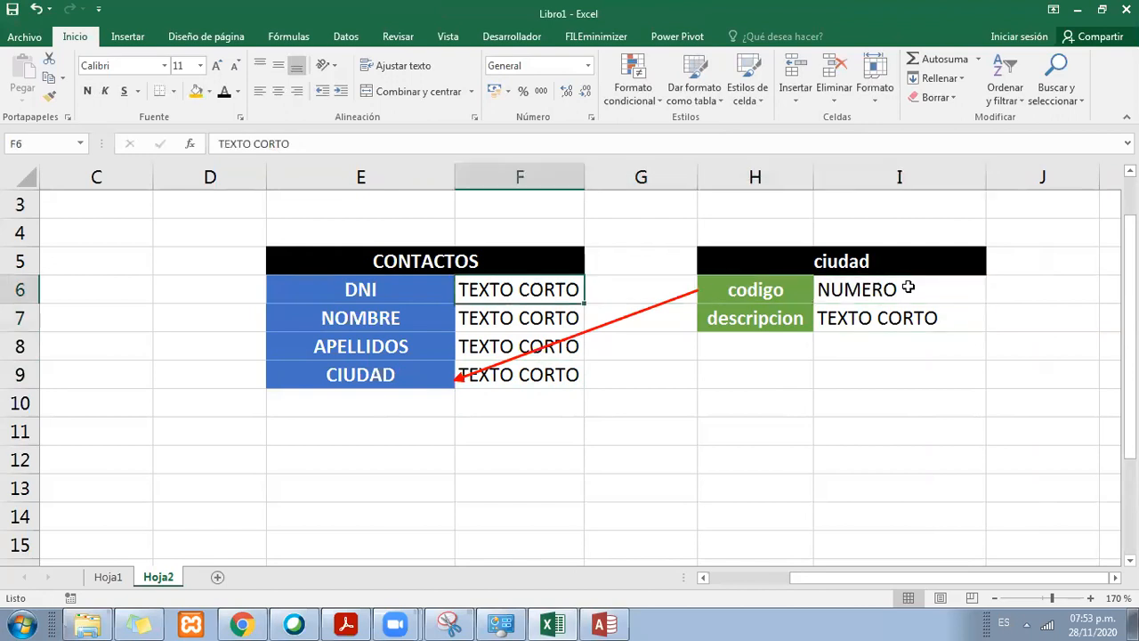
pyautogui.press('Left')
pyautogui.press('Down')
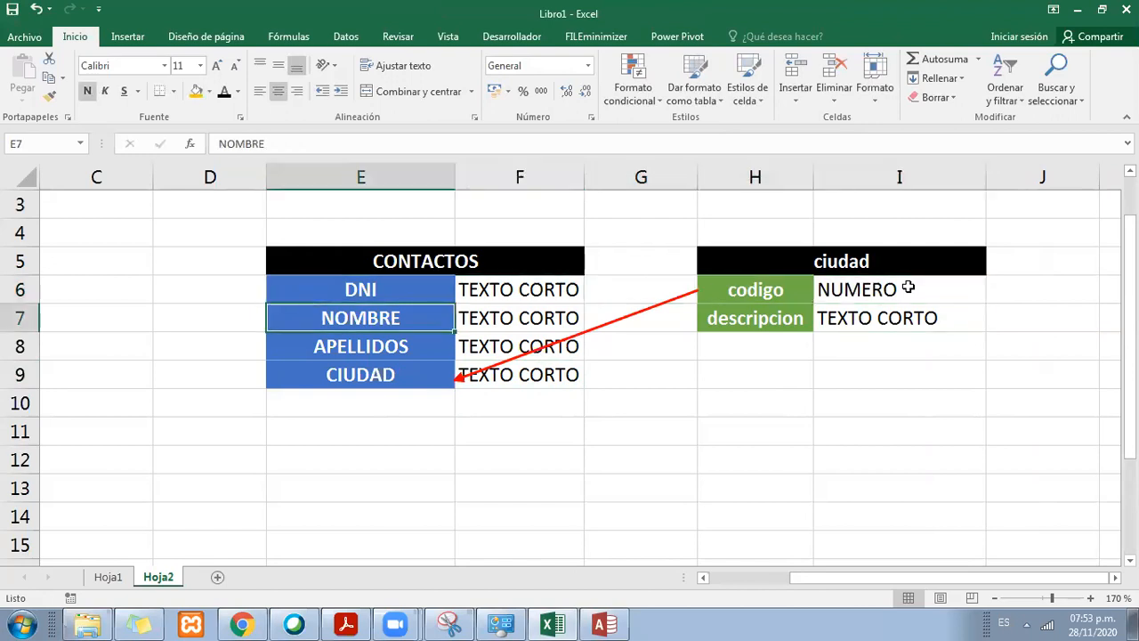
pyautogui.press('Down')
pyautogui.press('Down')
pyautogui.press('Right')
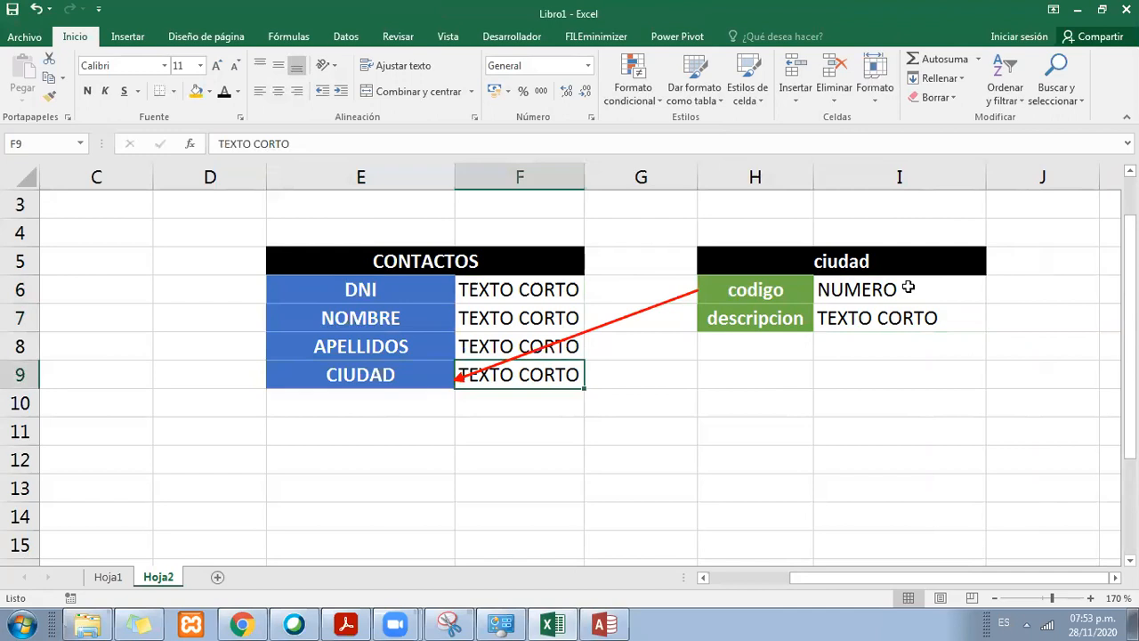
pyautogui.press('Right')
pyautogui.press('Up')
pyautogui.press('Up')
pyautogui.press('Left')
pyautogui.press('Down')
pyautogui.press('Down')
# Step: Set the data type of the CIUDAD field in F9 to NUMERO
pyautogui.press('Right')
pyautogui.press('Left')
pyautogui.press('Left')
pyautogui.press('Right')
pyautogui.press('Right')
pyautogui.press('Left')
pyautogui.write('NUMERO')
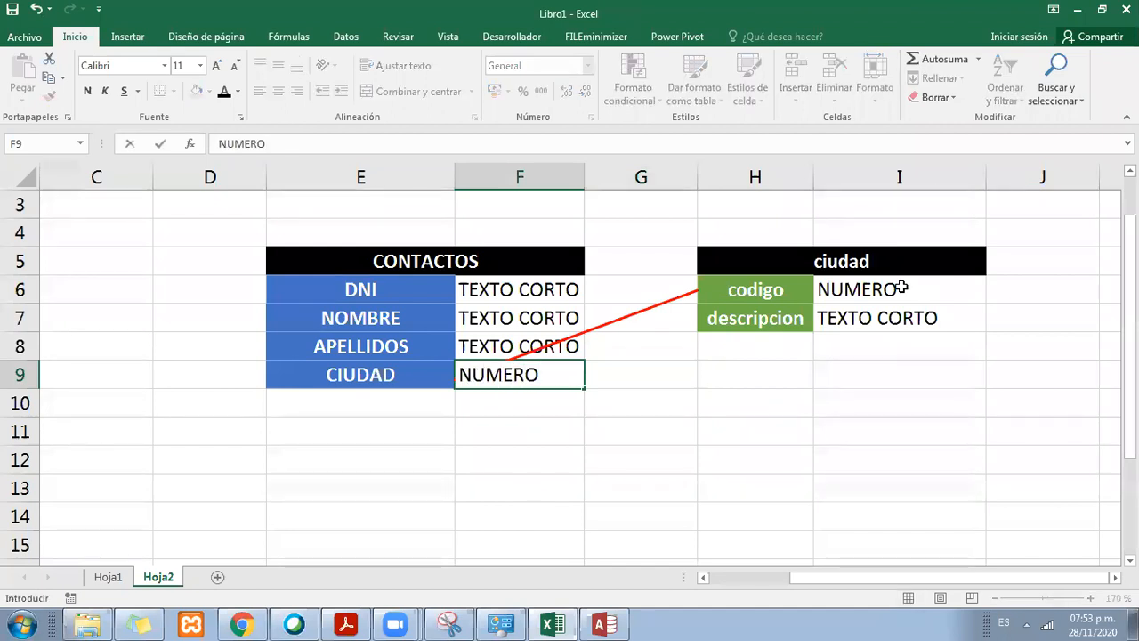
pyautogui.press('Return')
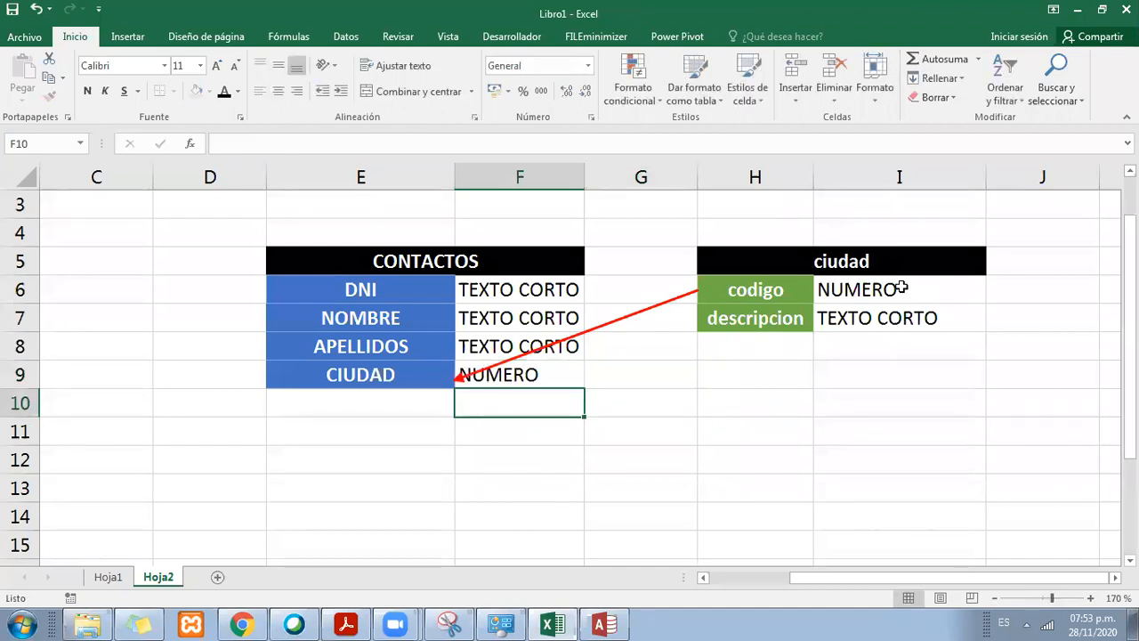
# Step: Check that the related fields codigo and CIUDAD share the same data type in I6 and F9
pyautogui.press('Up')
pyautogui.press('Right')
pyautogui.press('Right')
pyautogui.press('Right')
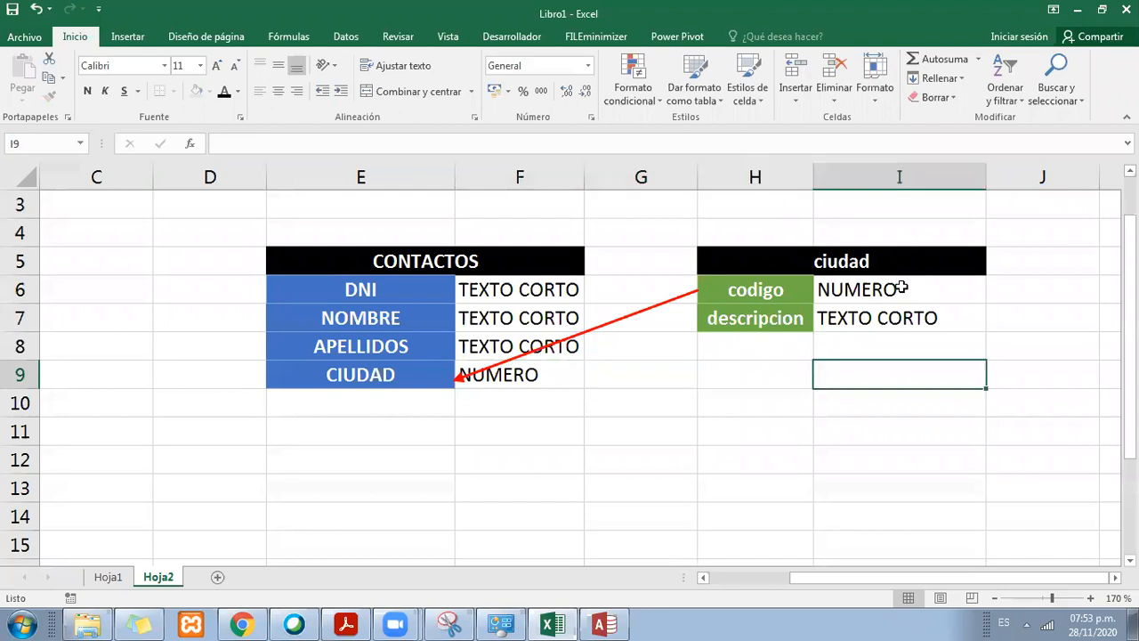
pyautogui.click(859, 290)
pyautogui.click(545, 374)
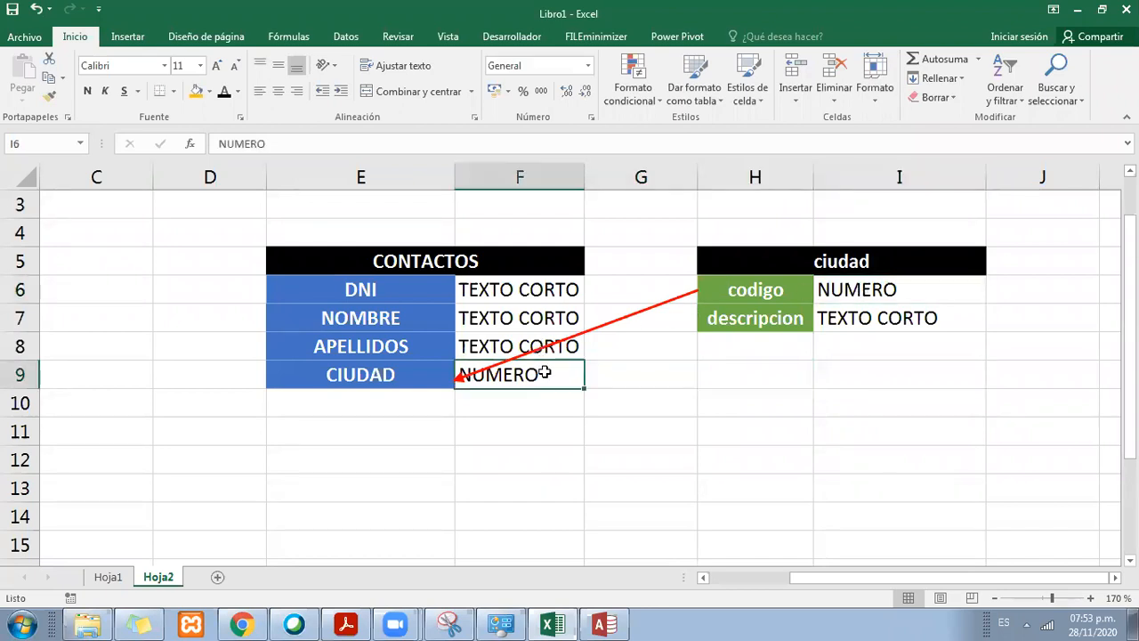
pyautogui.moveTo(827, 261); pyautogui.dragTo(828, 291)
pyautogui.click(801, 298)
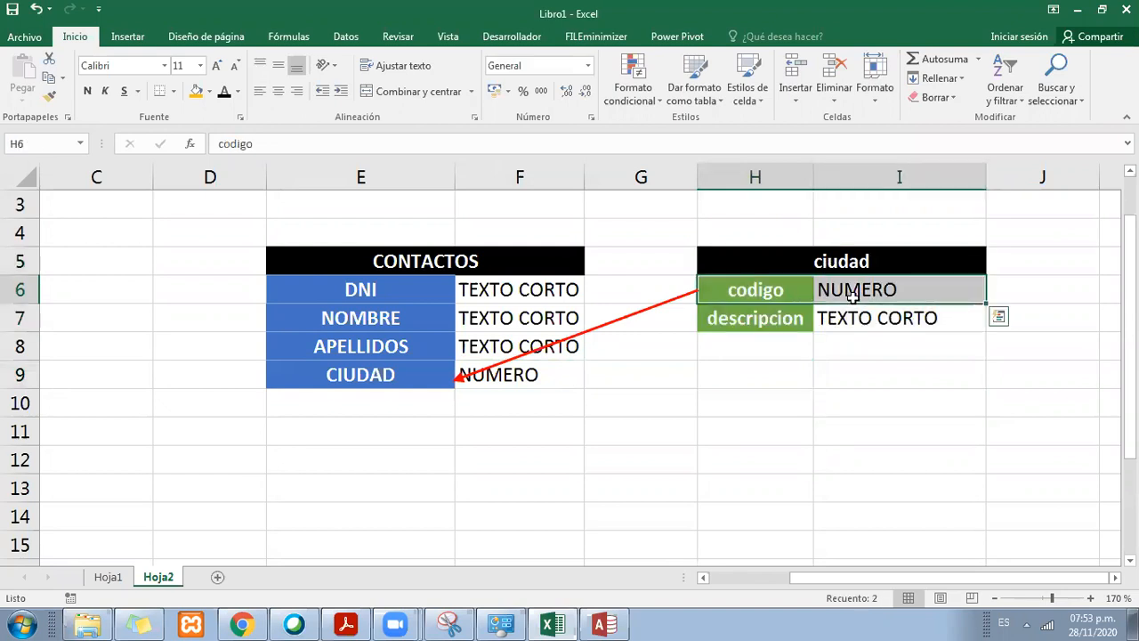
pyautogui.click(830, 297)
pyautogui.click(784, 290)
pyautogui.click(837, 288)
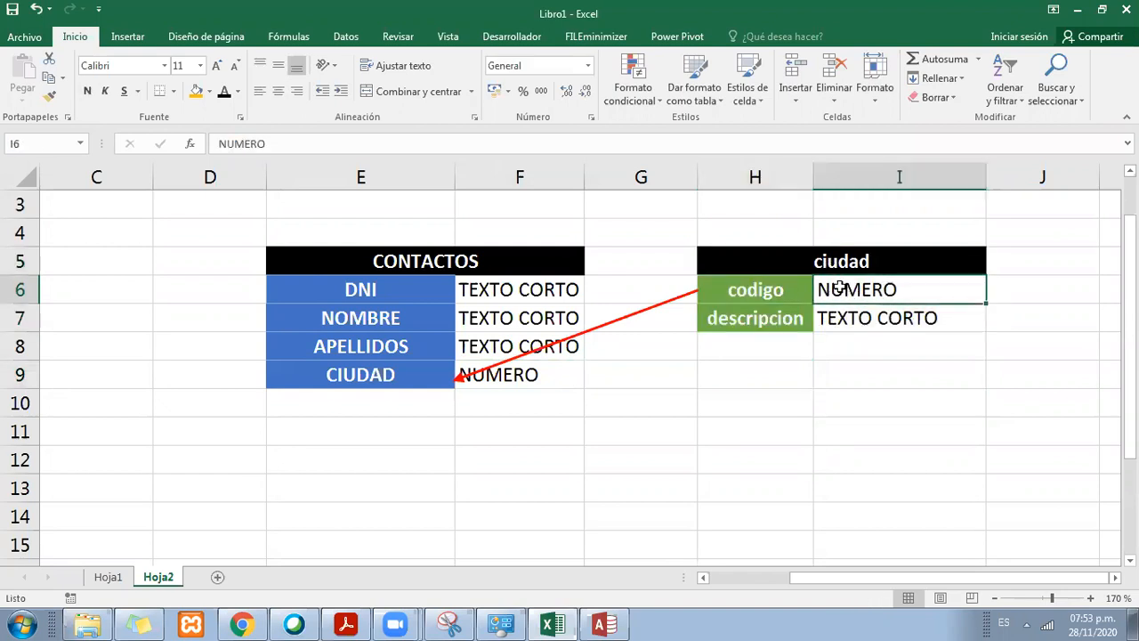
pyautogui.click(473, 261)
pyautogui.click(358, 372)
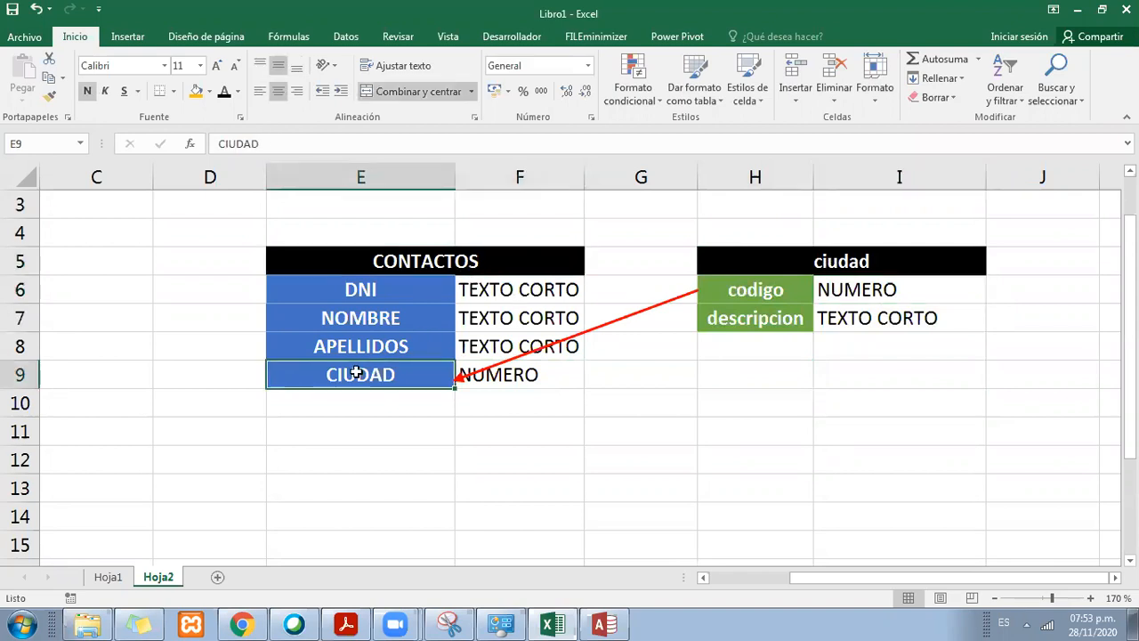
pyautogui.click(505, 378)
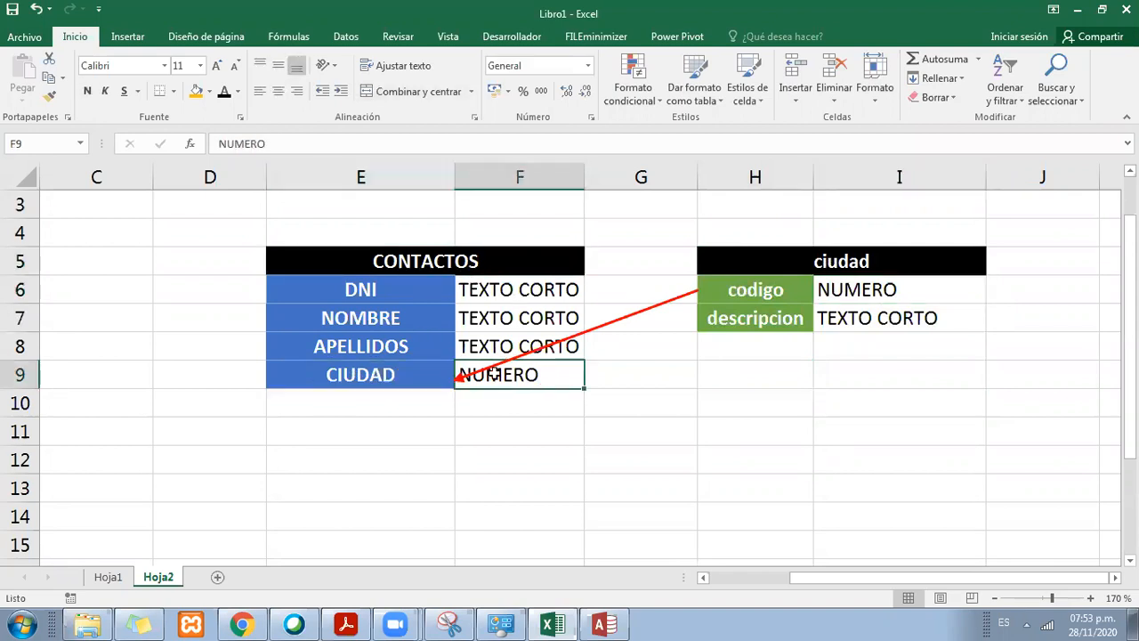
pyautogui.click(761, 285)
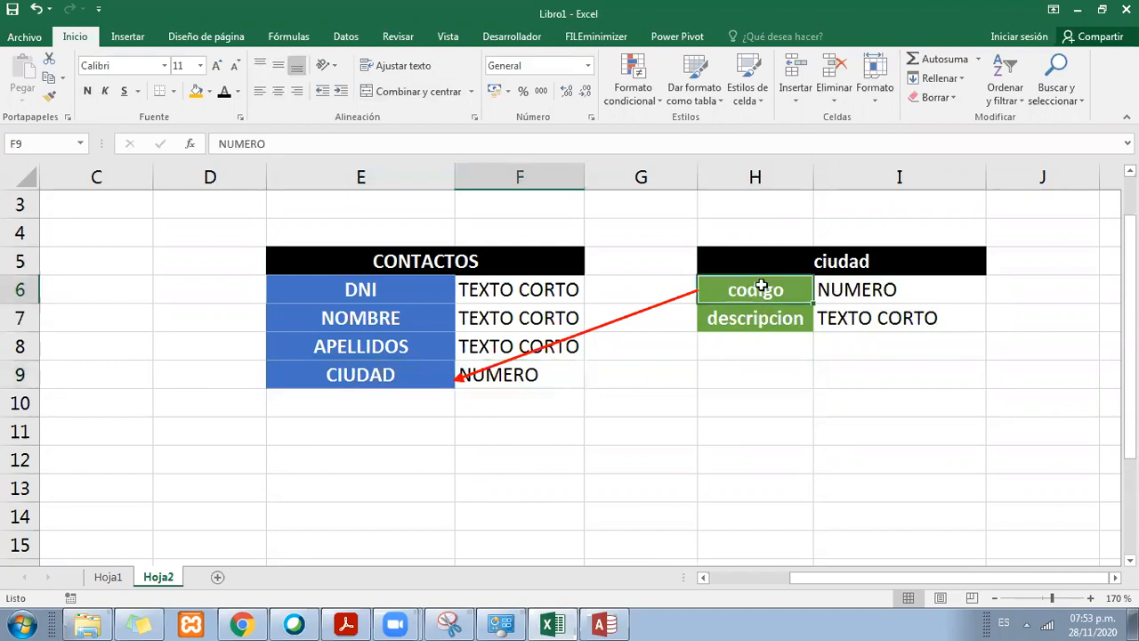
pyautogui.click(531, 378)
# Step: Copy TEXTO CORTO from F8 into F9 as the CIUDAD data type and compare it with the codigo data type in I6
pyautogui.click(568, 350)
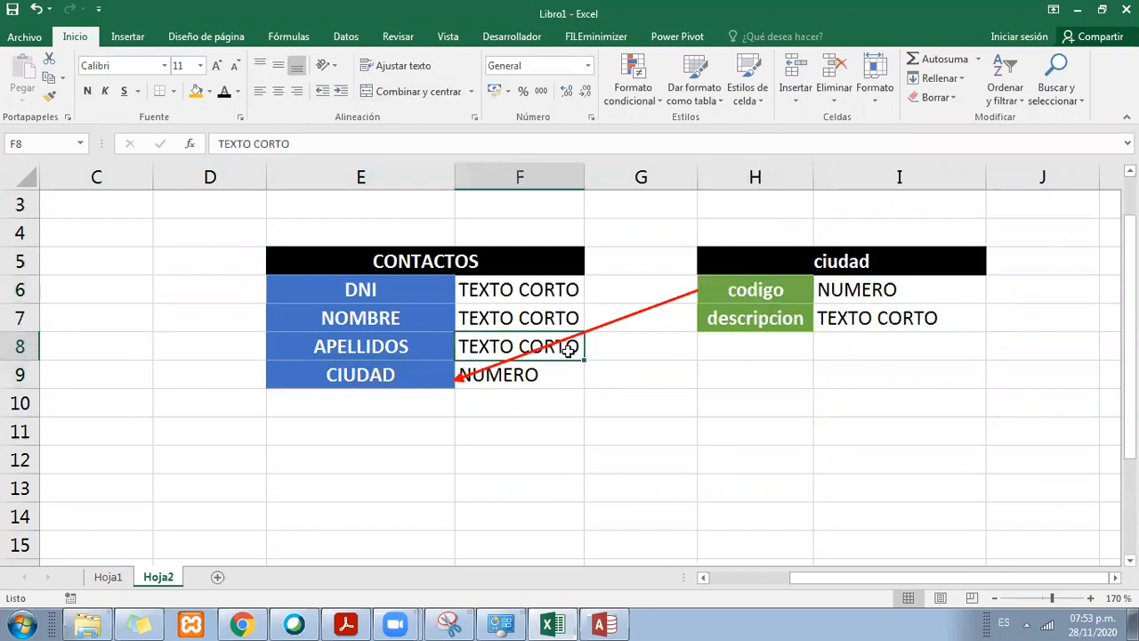
pyautogui.hotkey('ctrl', 'c')
pyautogui.hotkey('ctrl', 'v')
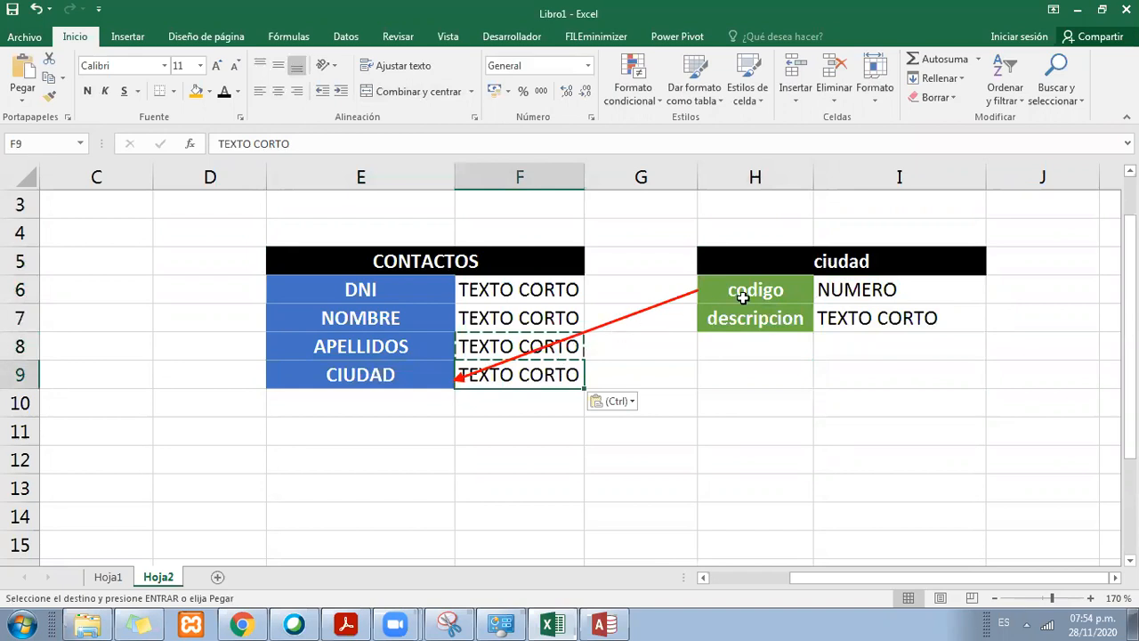
pyautogui.click(851, 289)
pyautogui.click(539, 370)
pyautogui.click(817, 286)
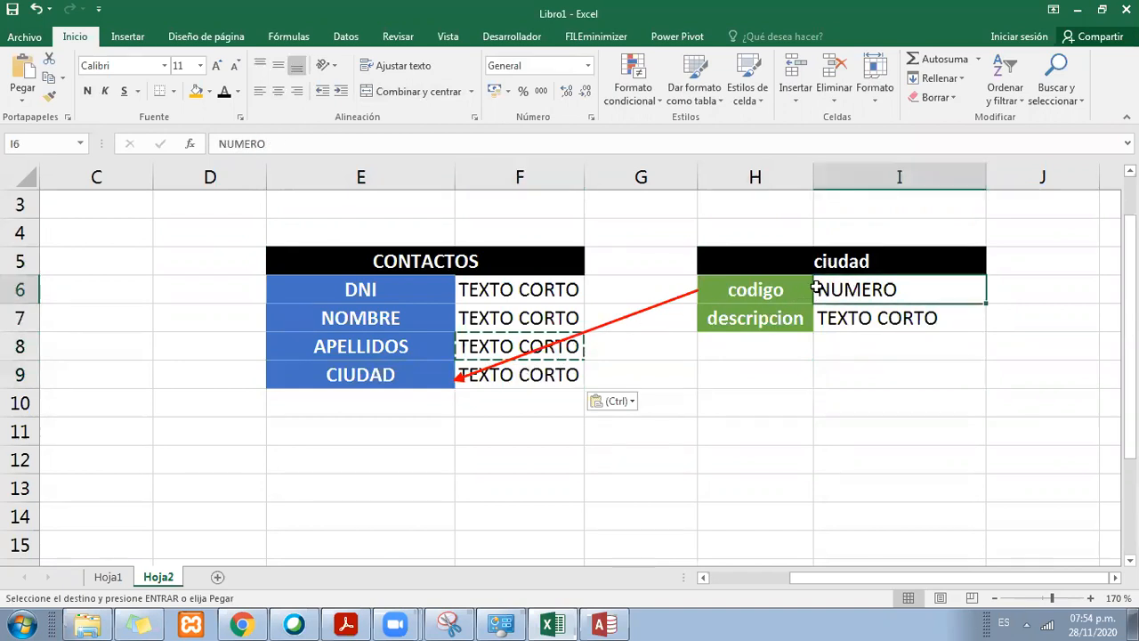
pyautogui.click(556, 373)
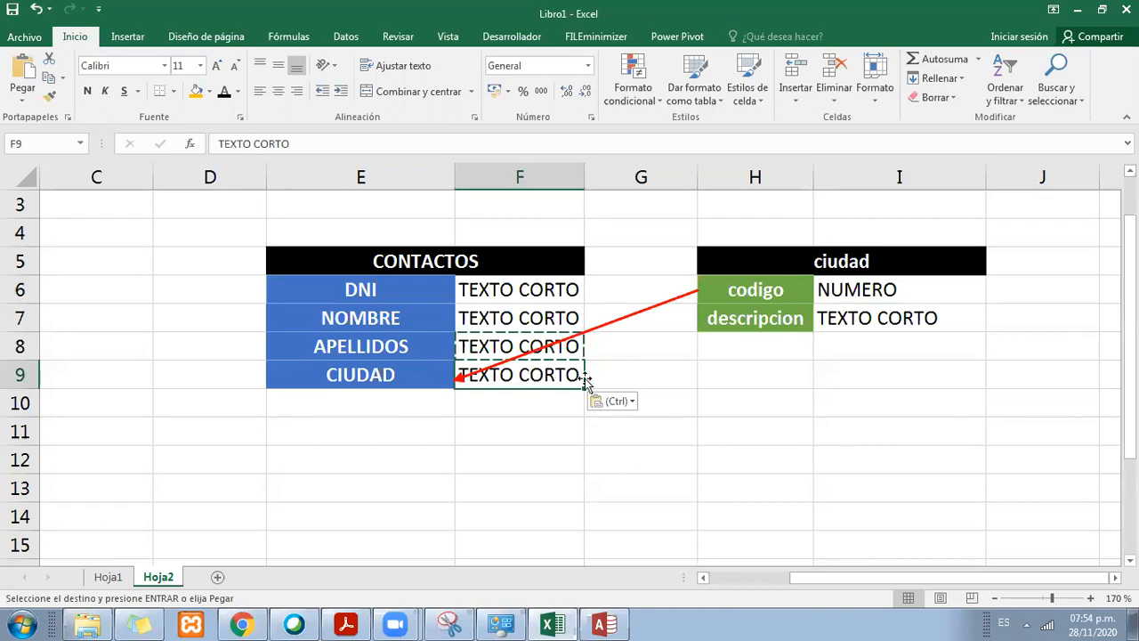
# Step: Copy NUMERO from I6 into F9 as the data type of the CIUDAD field
pyautogui.click(826, 283)
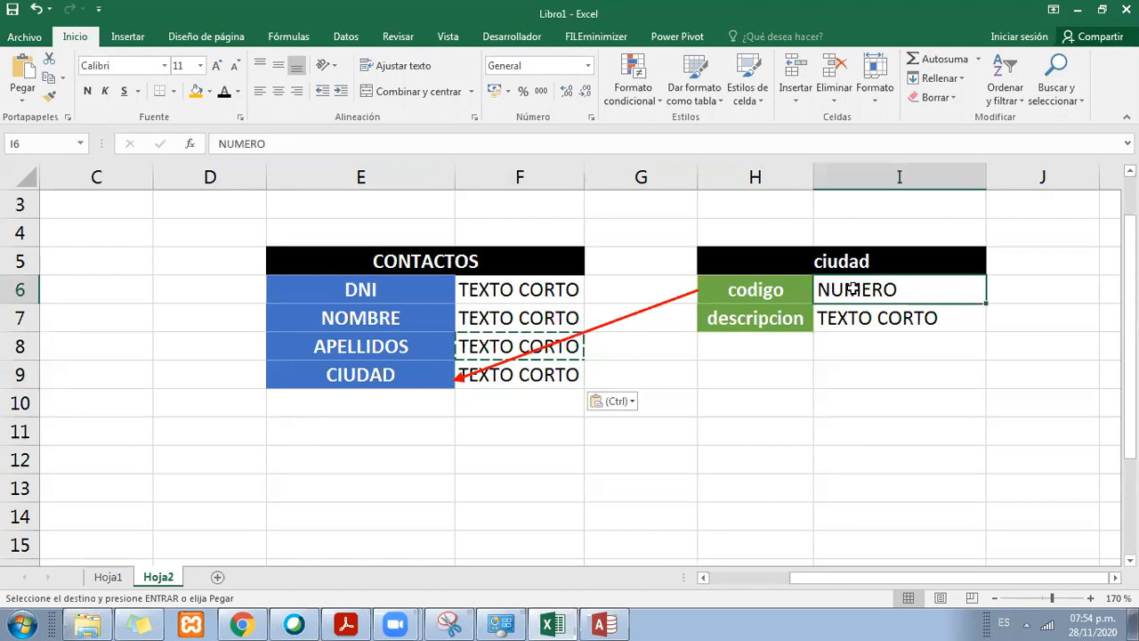
pyautogui.hotkey('ctrl', 'c')
pyautogui.click(504, 375)
pyautogui.hotkey('ctrl', 'v')
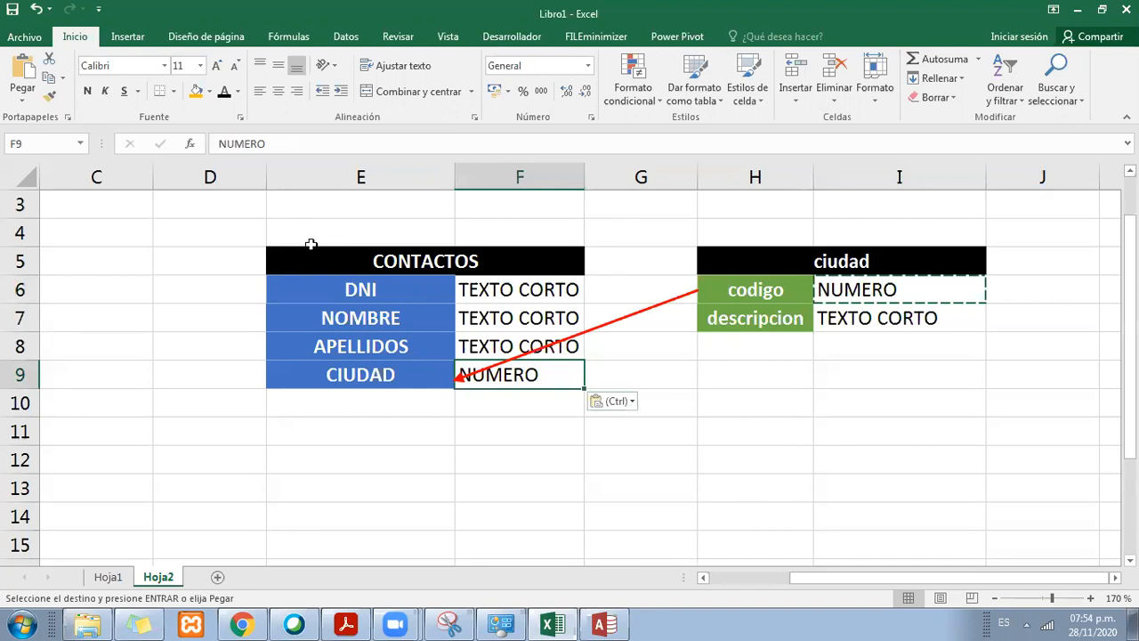
# Step: Review which fields and data types link the ciudad and CONTACTOS tables in the diagram
pyautogui.click(746, 290)
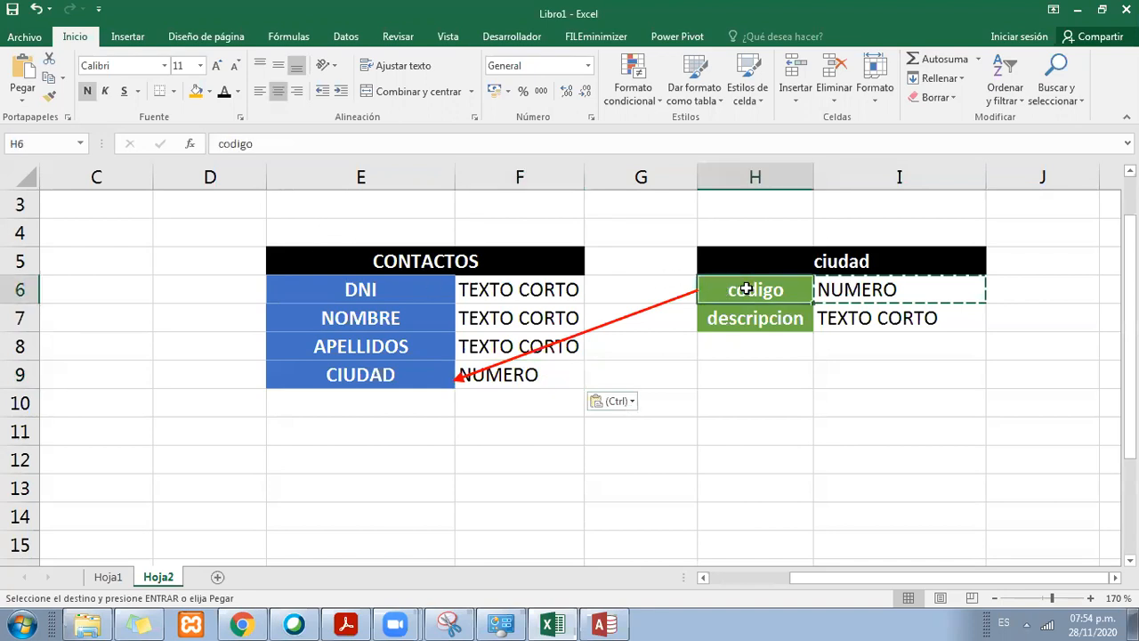
pyautogui.click(810, 262)
pyautogui.click(499, 260)
pyautogui.click(821, 296)
pyautogui.click(472, 374)
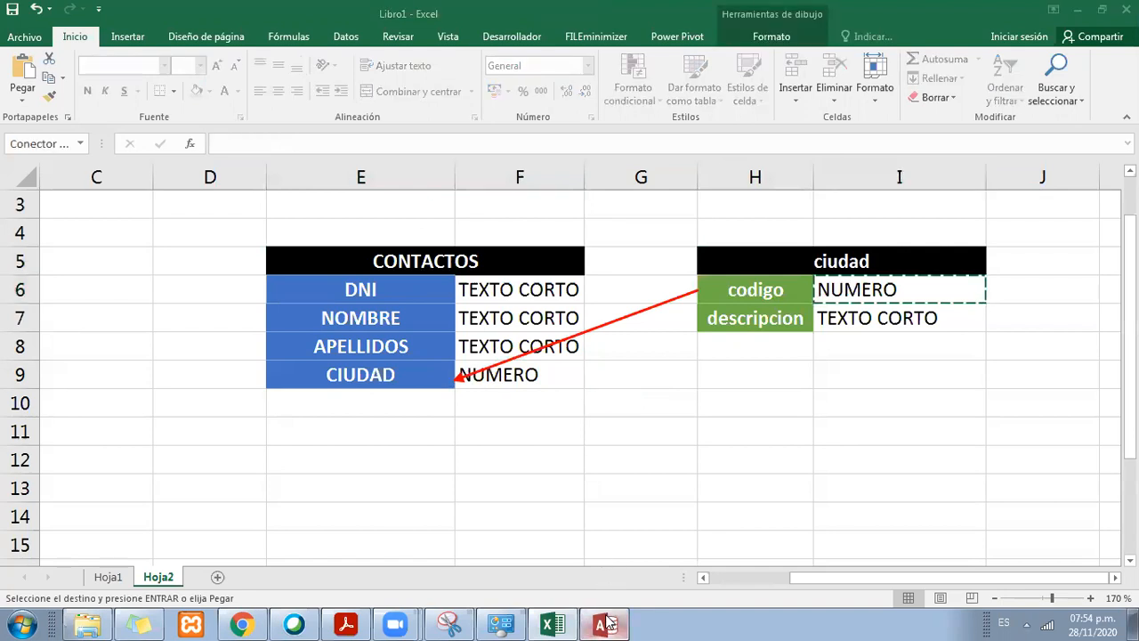
# Step: Switch to Access, close the open object tabs and open the Relationships window for the PRUEBA database
pyautogui.click(608, 623)
pyautogui.rightClick(223, 142)
pyautogui.click(255, 147)
pyautogui.rightClick(244, 138)
pyautogui.click(253, 167)
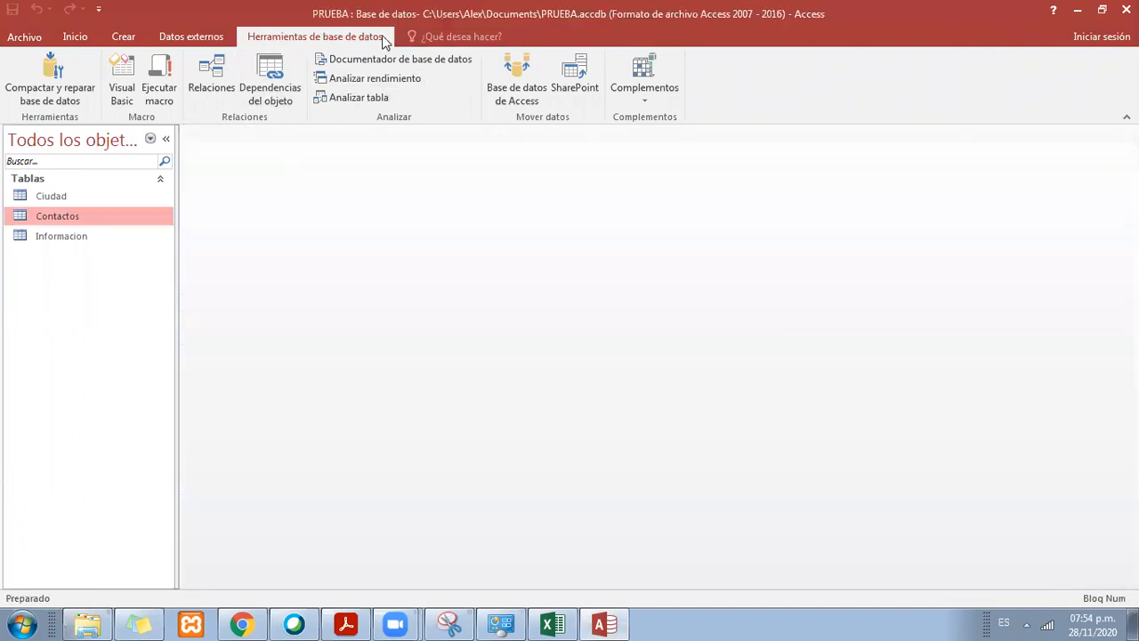
pyautogui.click(212, 73)
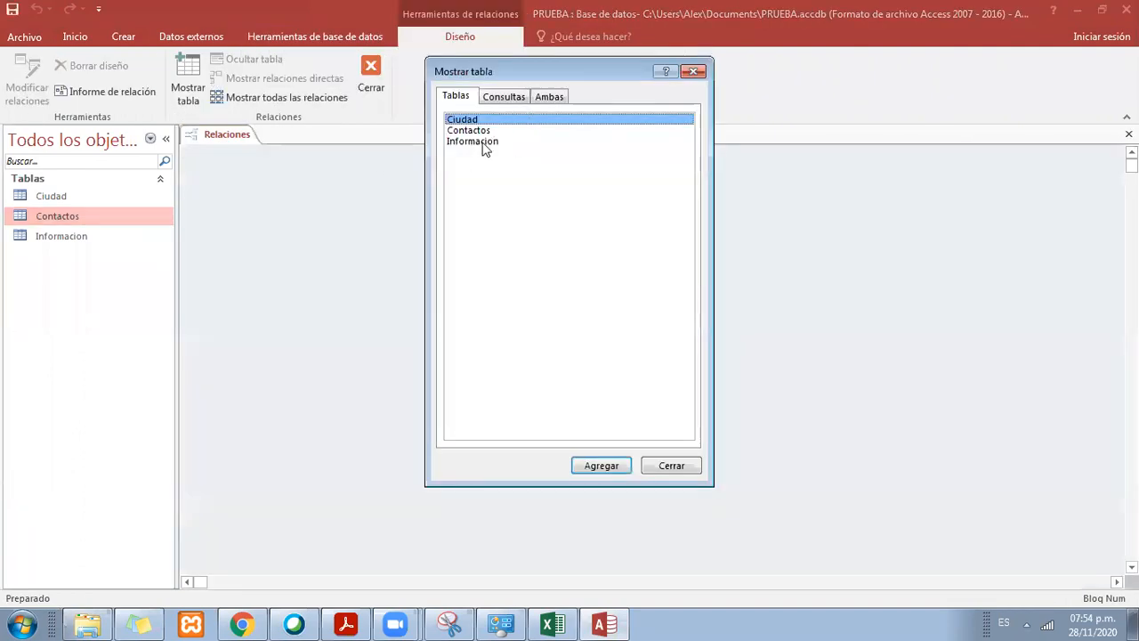
# Step: Add the Ciudad and Contactos tables to the relationships diagram after checking both tables in the Excel diagram
pyautogui.moveTo(509, 68); pyautogui.dragTo(654, 117)
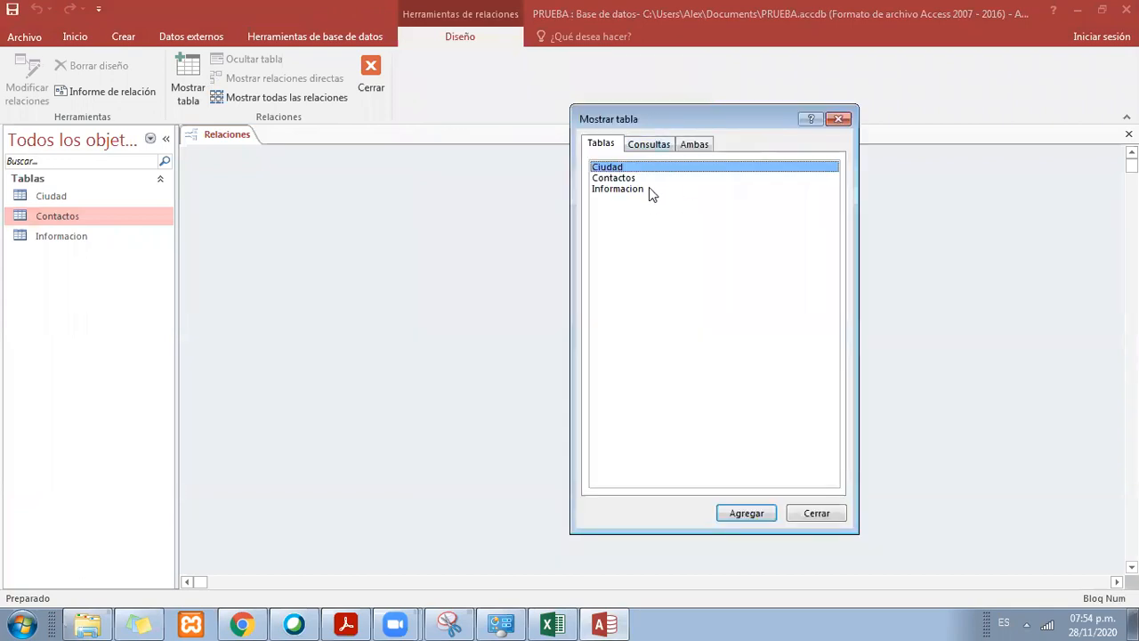
pyautogui.click(552, 624)
pyautogui.click(795, 258)
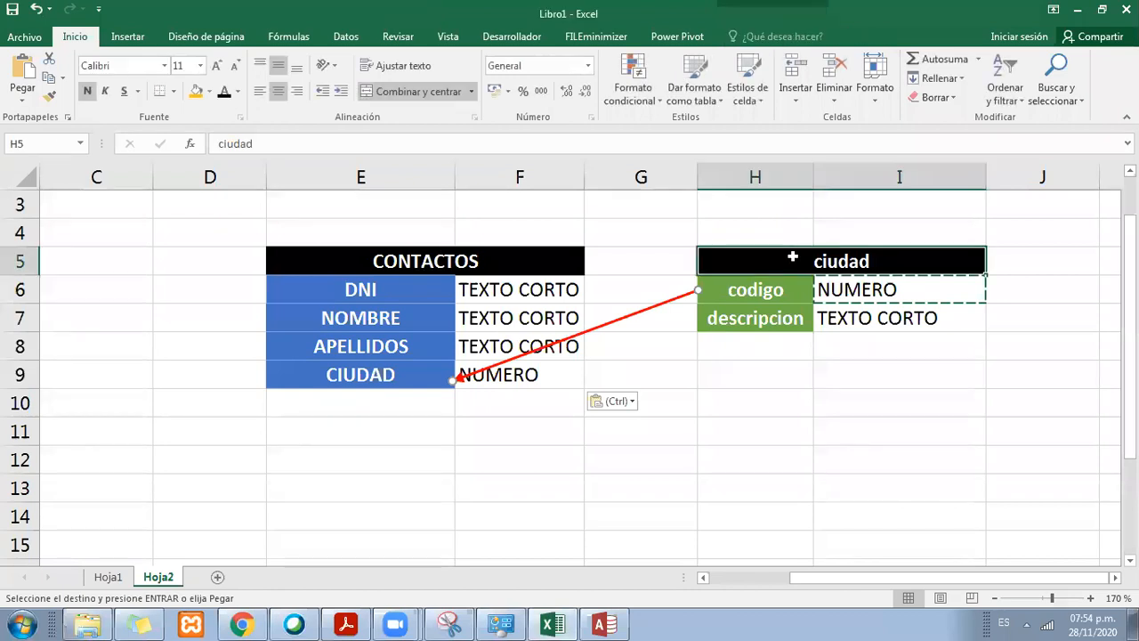
pyautogui.click(465, 261)
pyautogui.click(607, 616)
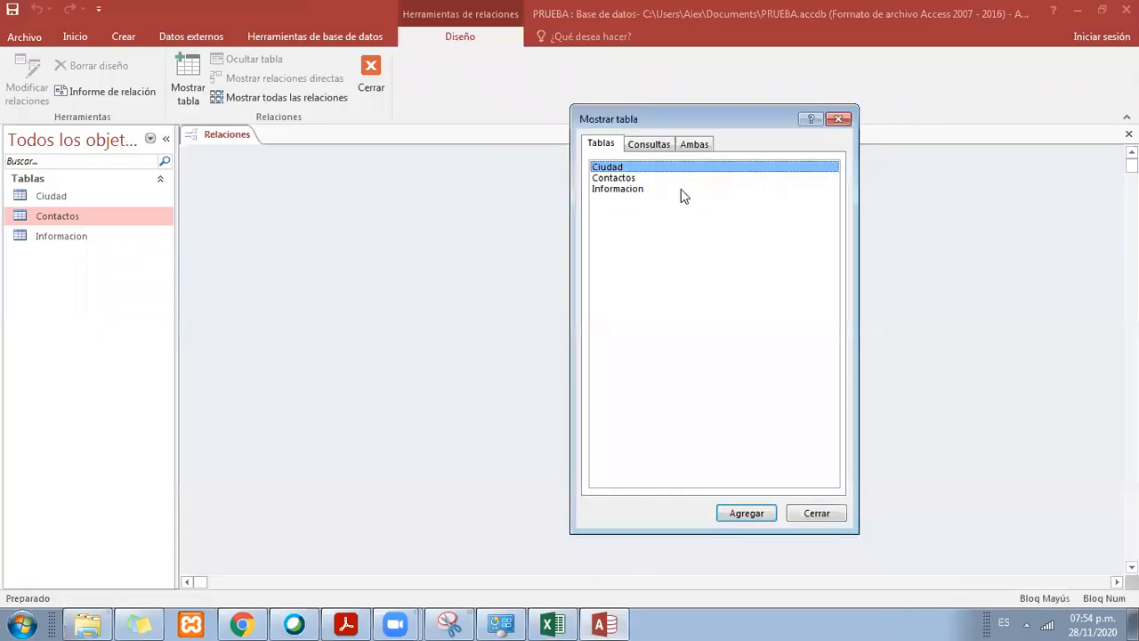
pyautogui.click(768, 517)
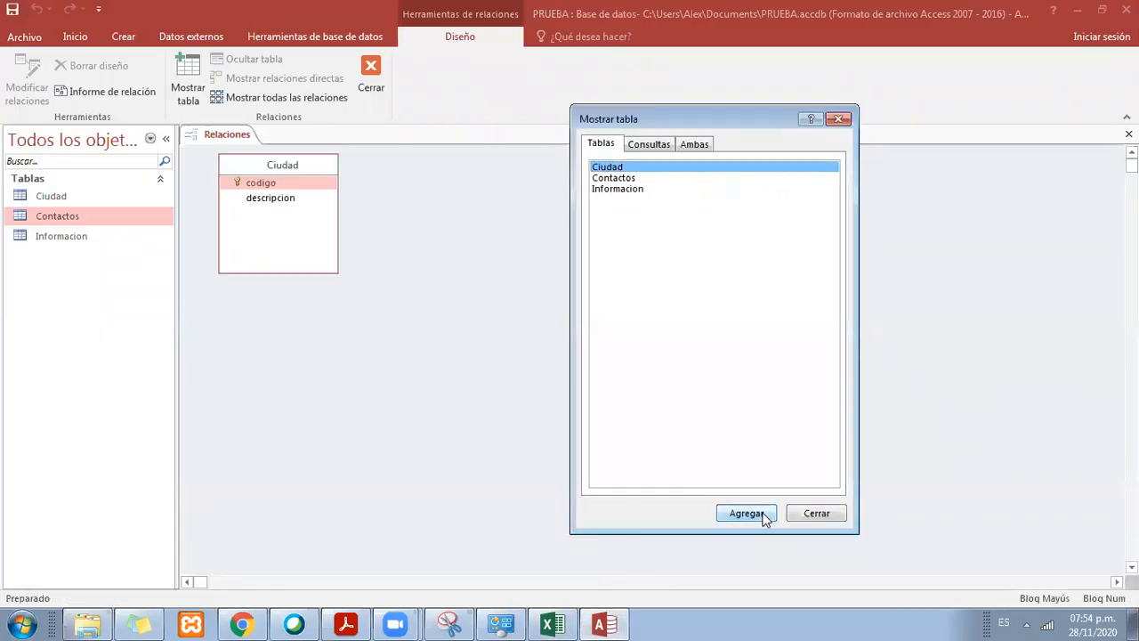
pyautogui.click(648, 178)
pyautogui.click(747, 514)
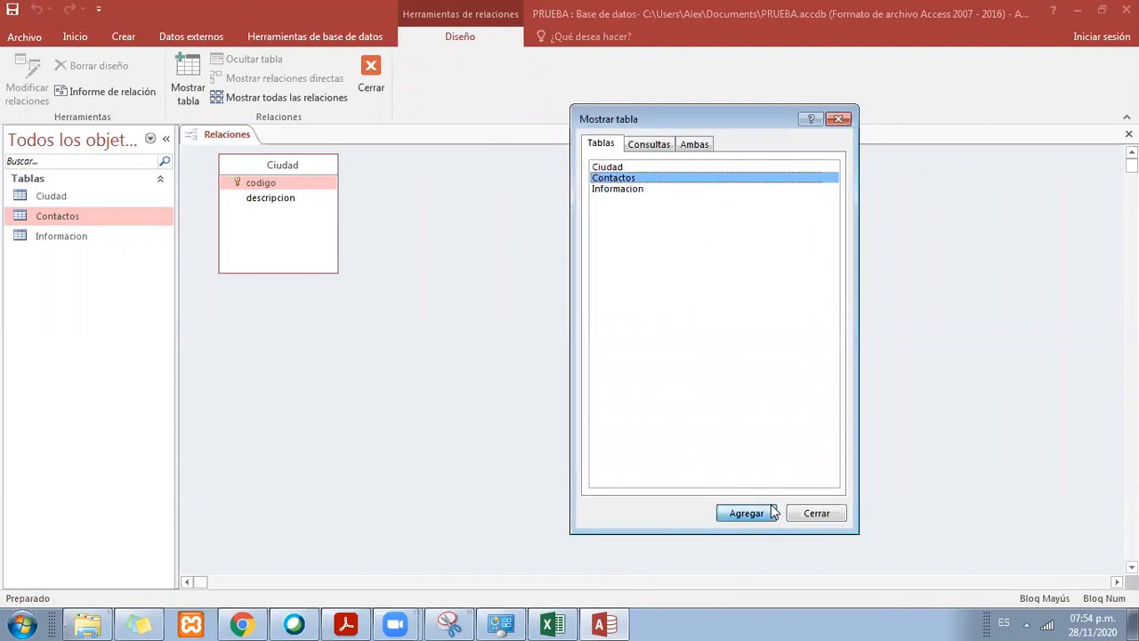
pyautogui.click(817, 514)
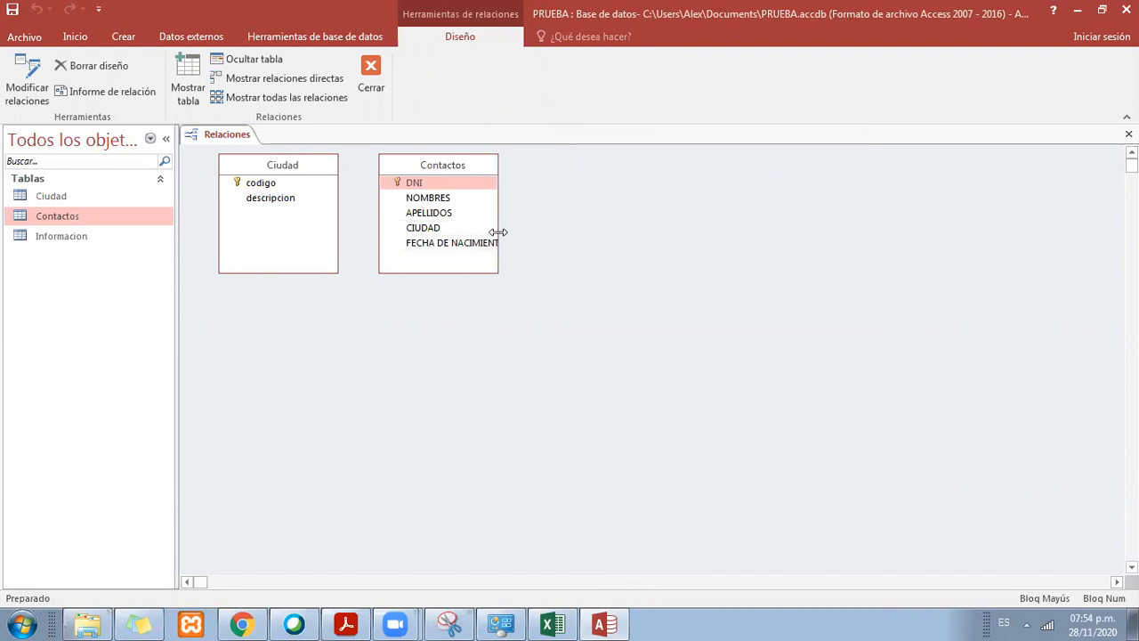
# Step: Widen the Contactos table box to fit its field names and place the Ciudad box to its right
pyautogui.moveTo(498, 233); pyautogui.dragTo(555, 232)
pyautogui.moveTo(502, 170); pyautogui.dragTo(570, 181)
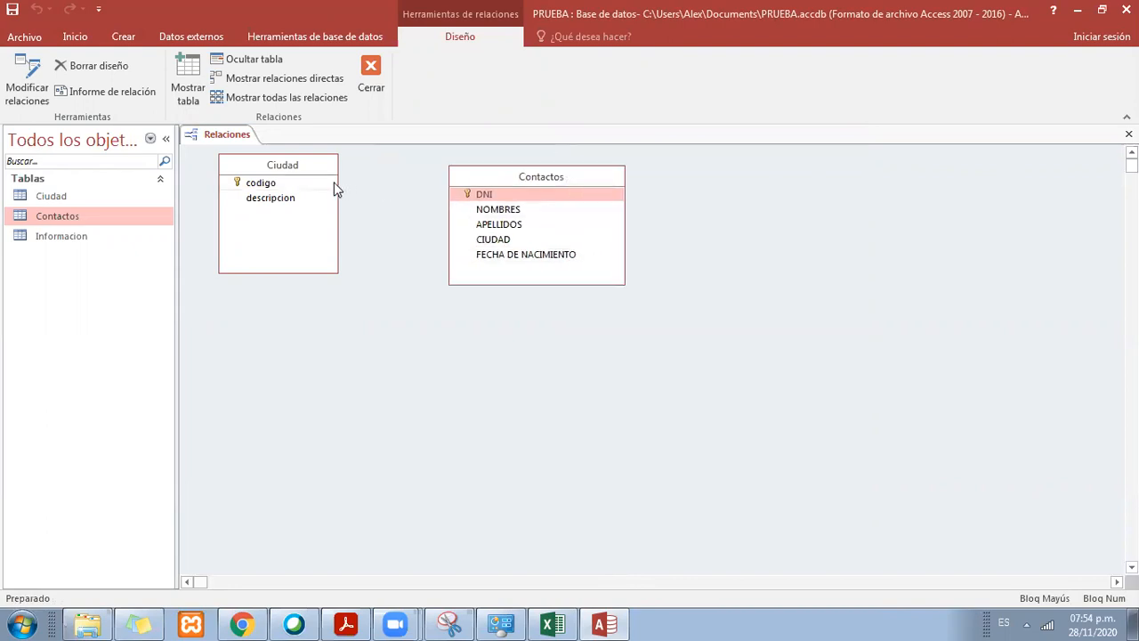
pyautogui.click(306, 165)
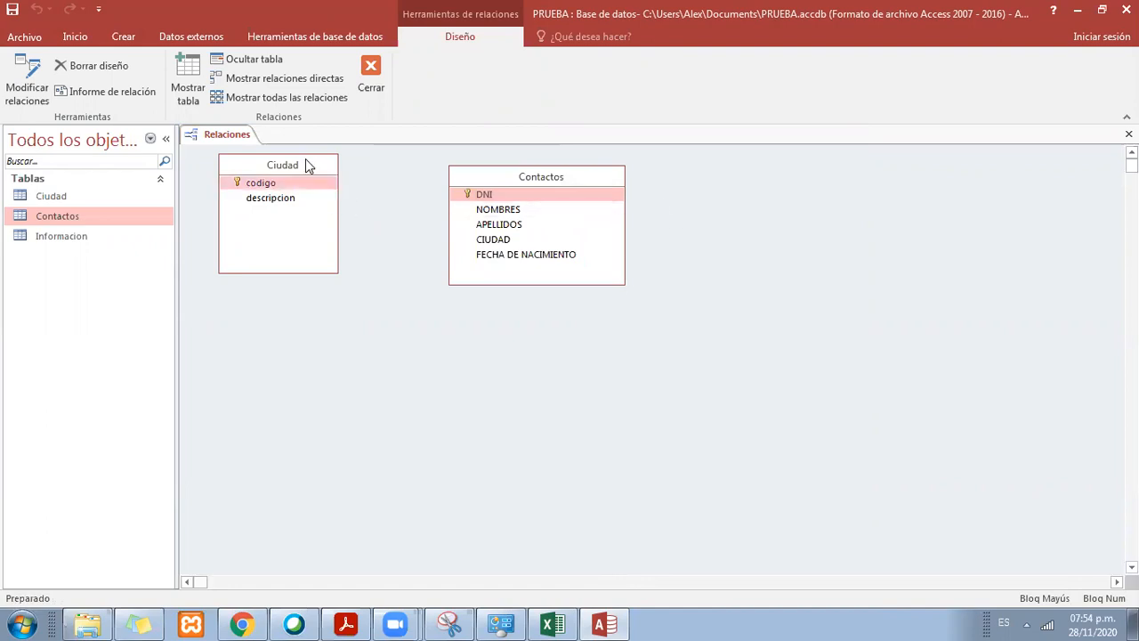
pyautogui.moveTo(305, 161); pyautogui.dragTo(830, 172)
# Step: Switch to Excel and review how codigo in the ciudad table relates to CIUDAD in the CONTACTOS table
pyautogui.click(552, 624)
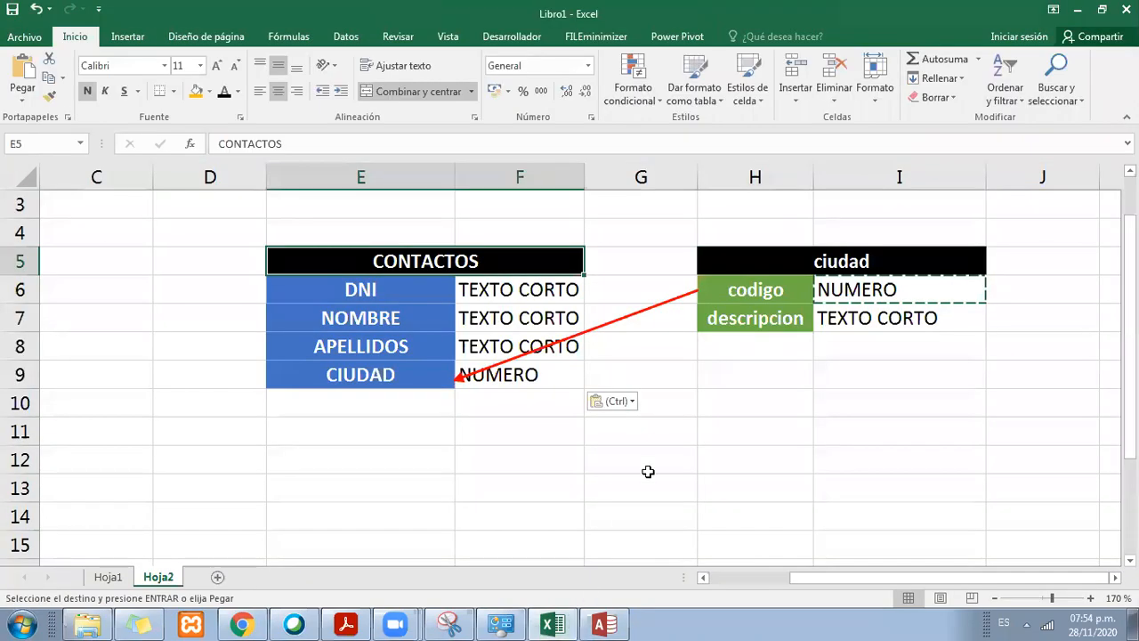
pyautogui.click(700, 365)
pyautogui.moveTo(863, 282); pyautogui.dragTo(716, 283)
pyautogui.click(320, 385)
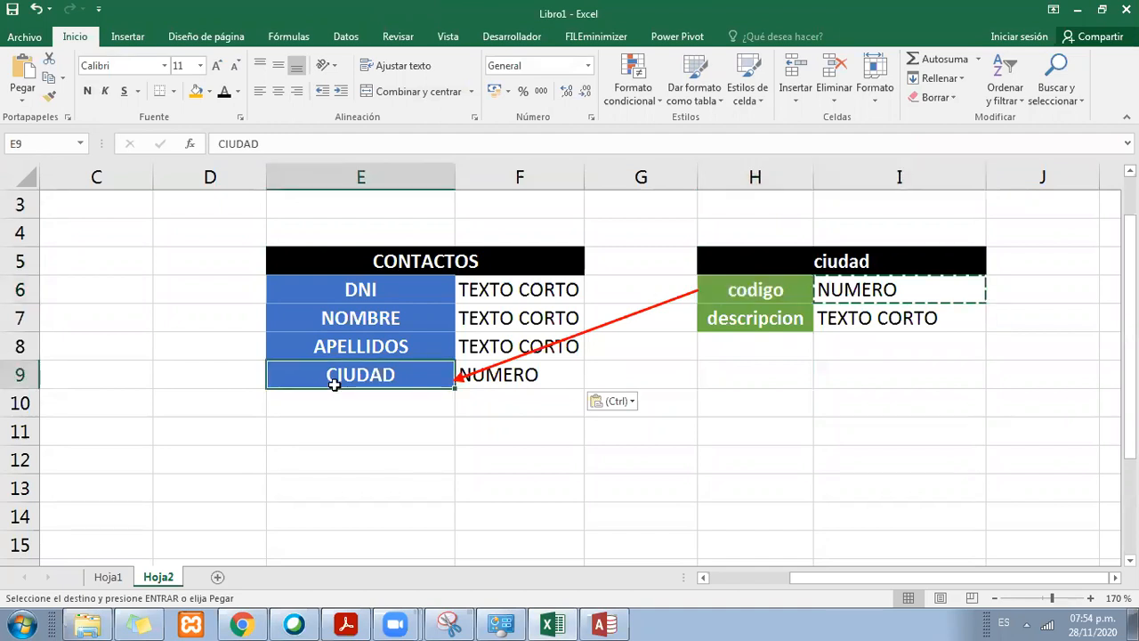
pyautogui.click(781, 290)
pyautogui.click(828, 261)
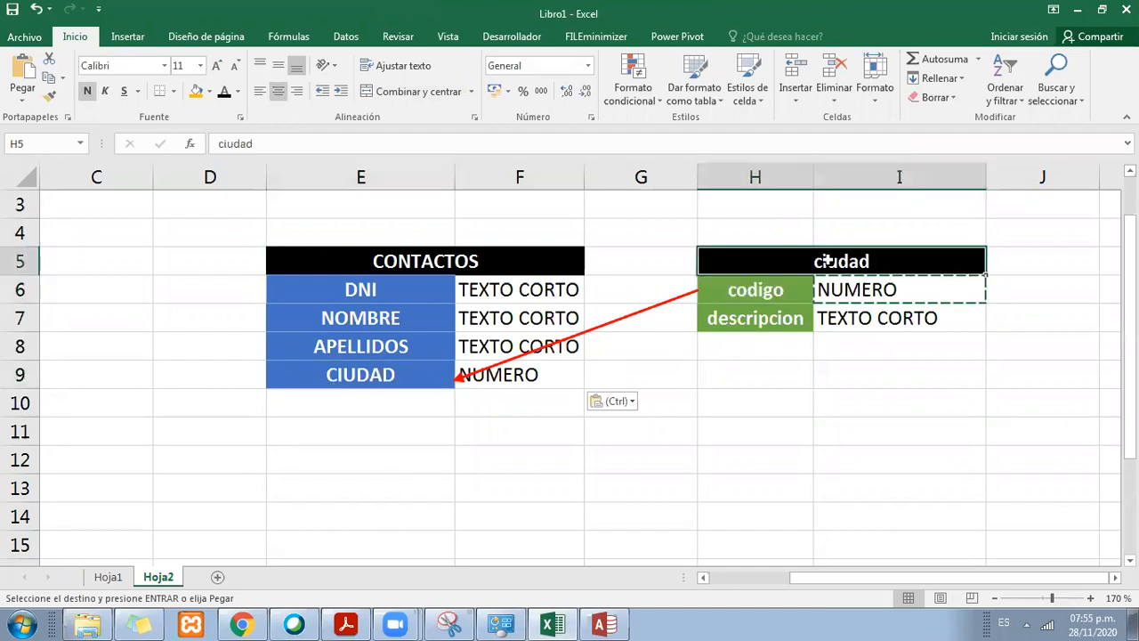
pyautogui.click(415, 374)
pyautogui.click(440, 261)
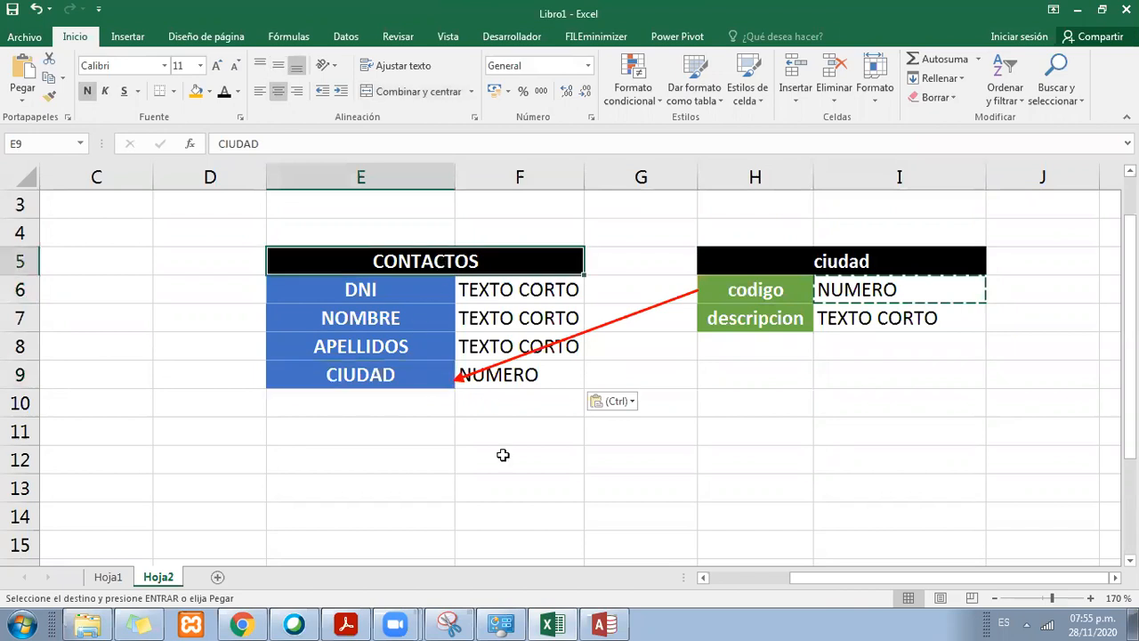
# Step: Compare the codigo and CIUDAD fields in the Access relationships diagram with the link drawn in Excel
pyautogui.click(605, 624)
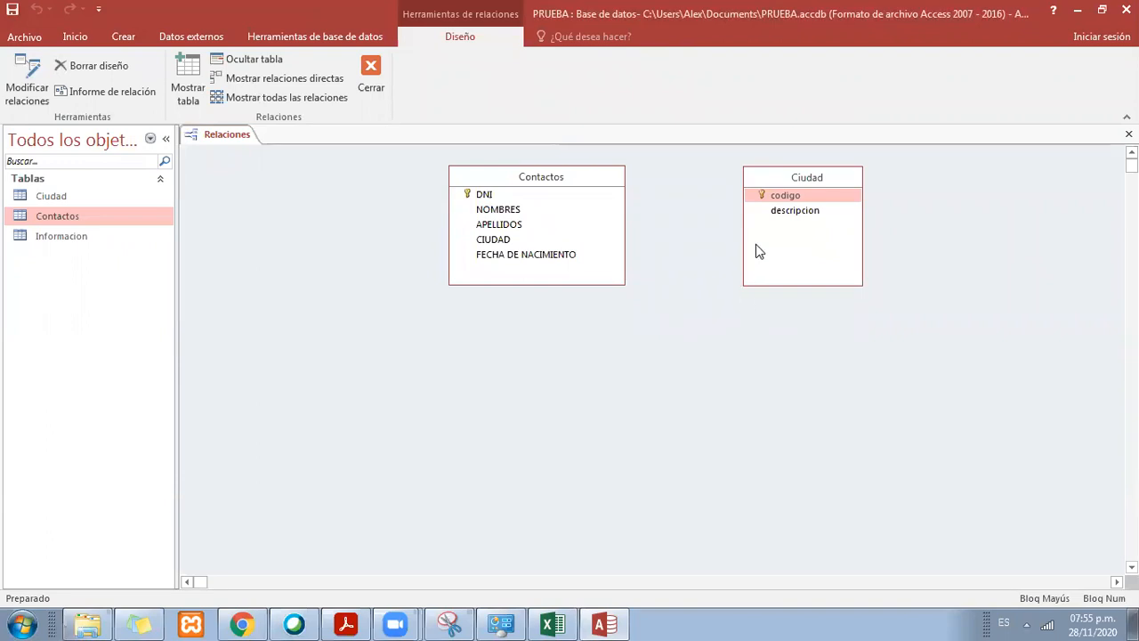
pyautogui.moveTo(778, 197); pyautogui.dragTo(753, 205)
pyautogui.moveTo(521, 242); pyautogui.dragTo(732, 224)
pyautogui.moveTo(525, 250); pyautogui.dragTo(510, 238)
pyautogui.click(739, 201)
pyautogui.click(552, 624)
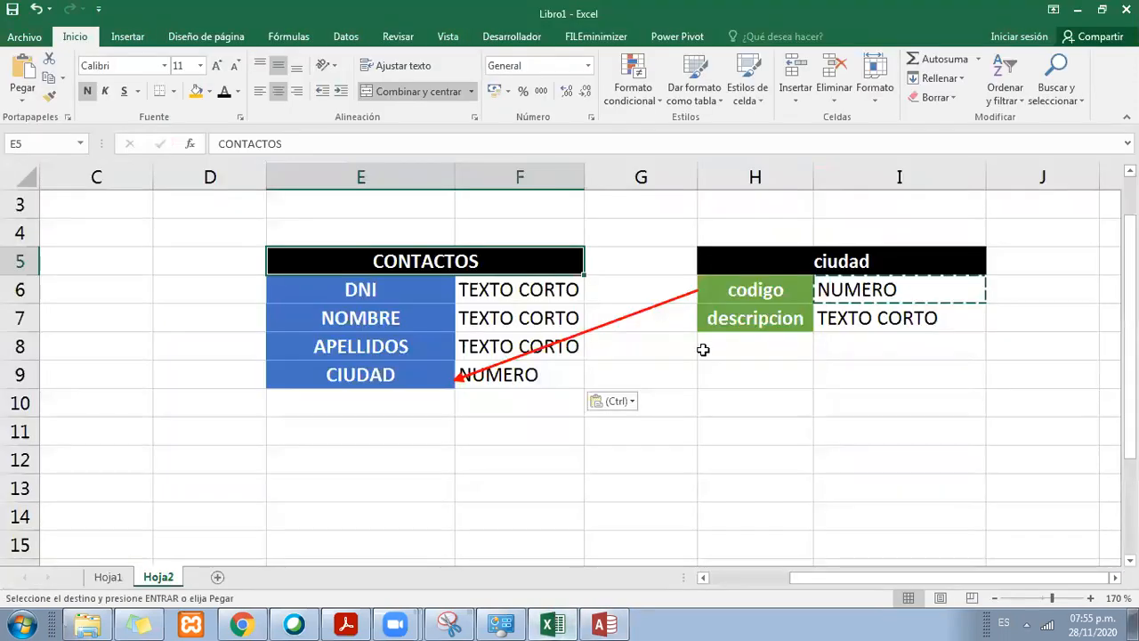
pyautogui.click(604, 624)
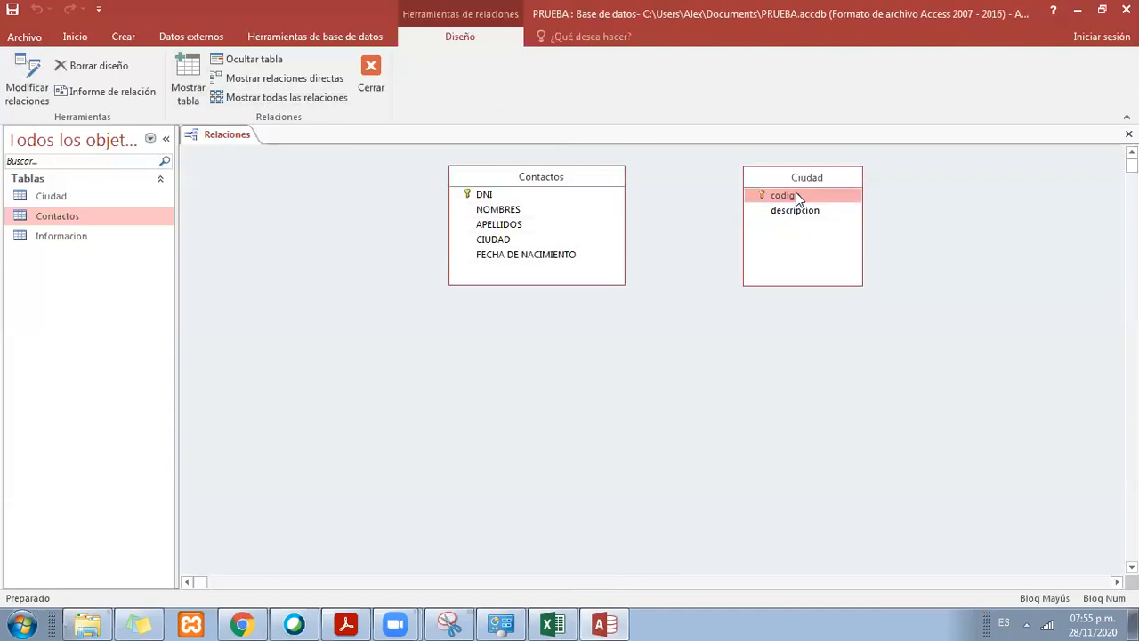
pyautogui.moveTo(799, 198); pyautogui.dragTo(503, 245)
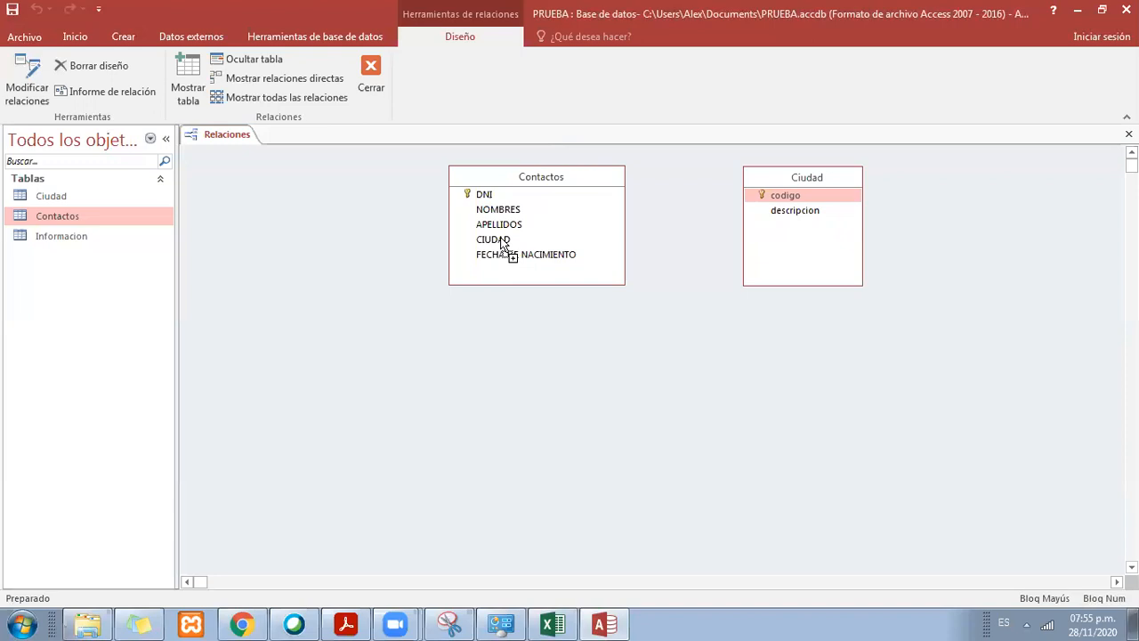
pyautogui.moveTo(500, 239)
pyautogui.mouseDown()
pyautogui.moveTo(513, 218)
pyautogui.moveTo(518, 229)
pyautogui.moveTo(487, 240)
pyautogui.moveTo(534, 197)
pyautogui.moveTo(497, 236)
pyautogui.mouseUp()
pyautogui.moveTo(559, 135); pyautogui.dragTo(622, 250)
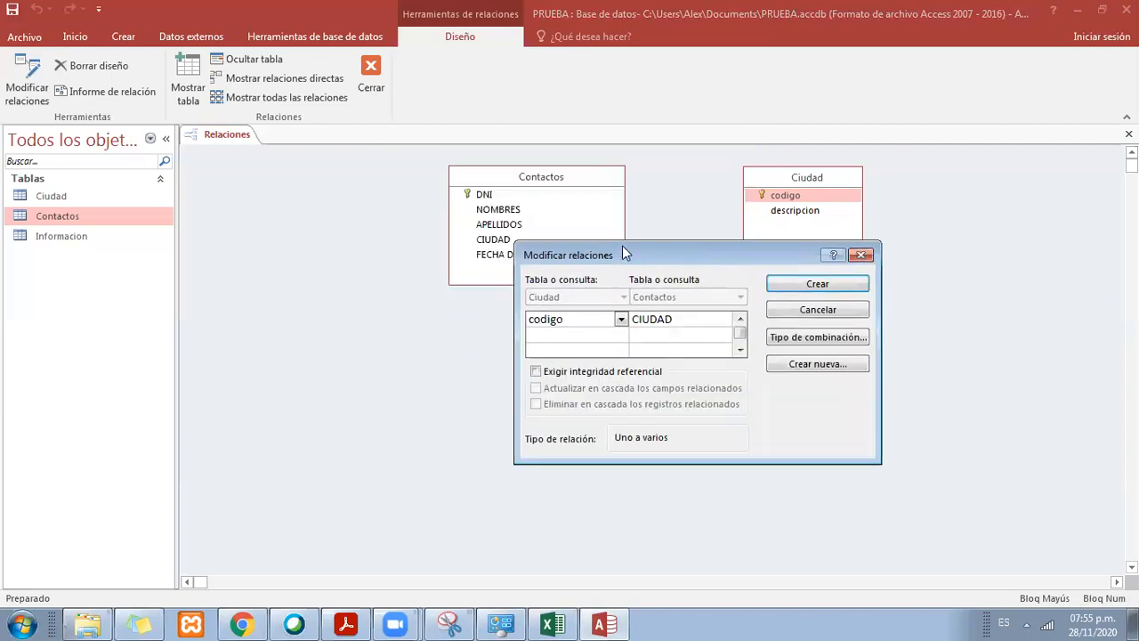
pyautogui.moveTo(597, 244); pyautogui.dragTo(620, 128)
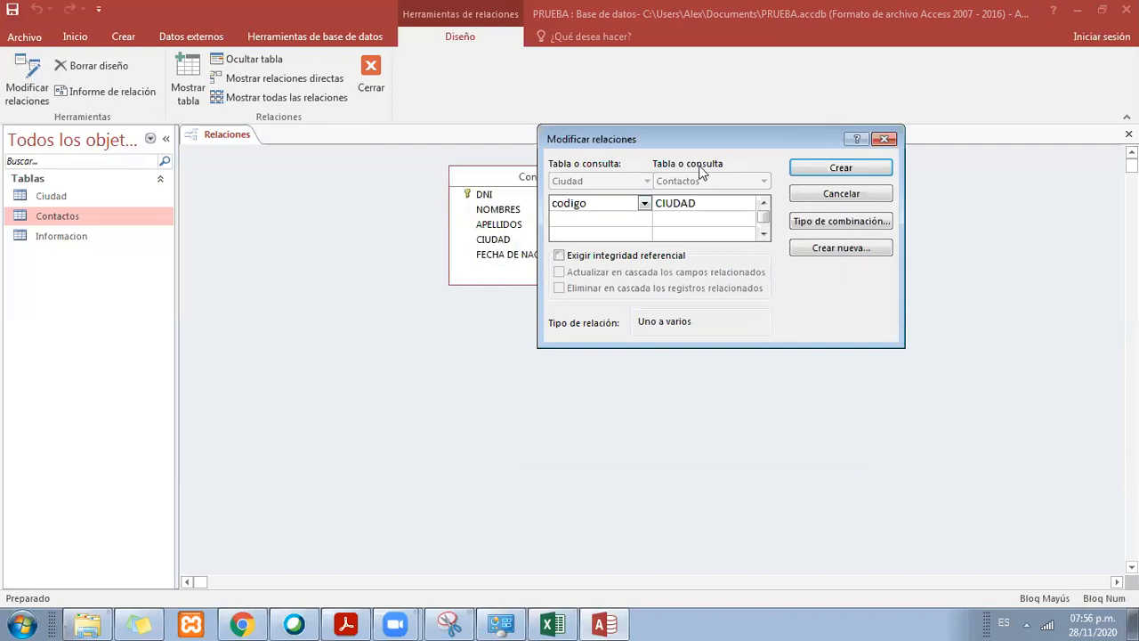
pyautogui.moveTo(712, 151); pyautogui.dragTo(737, 201)
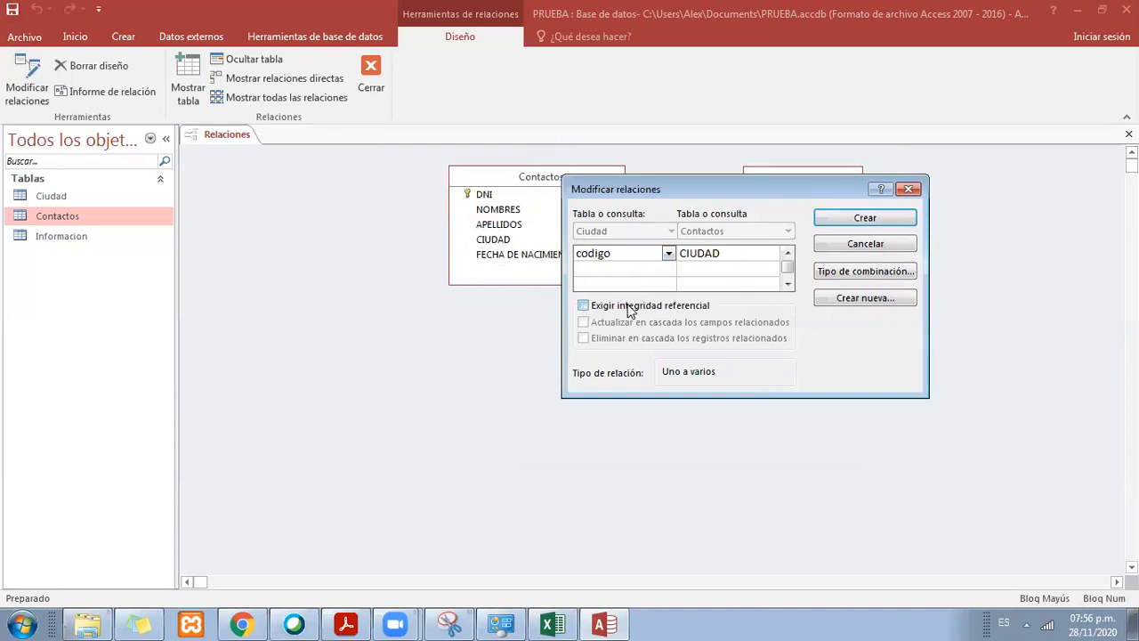
pyautogui.click(677, 307)
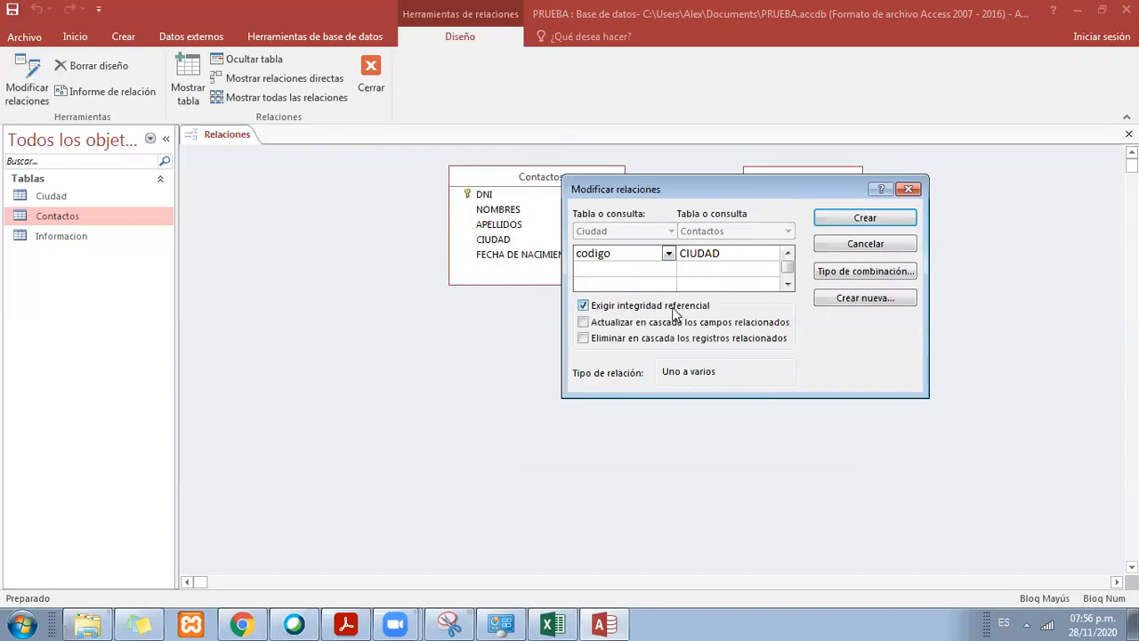
pyautogui.click(584, 323)
pyautogui.moveTo(682, 191); pyautogui.dragTo(693, 274)
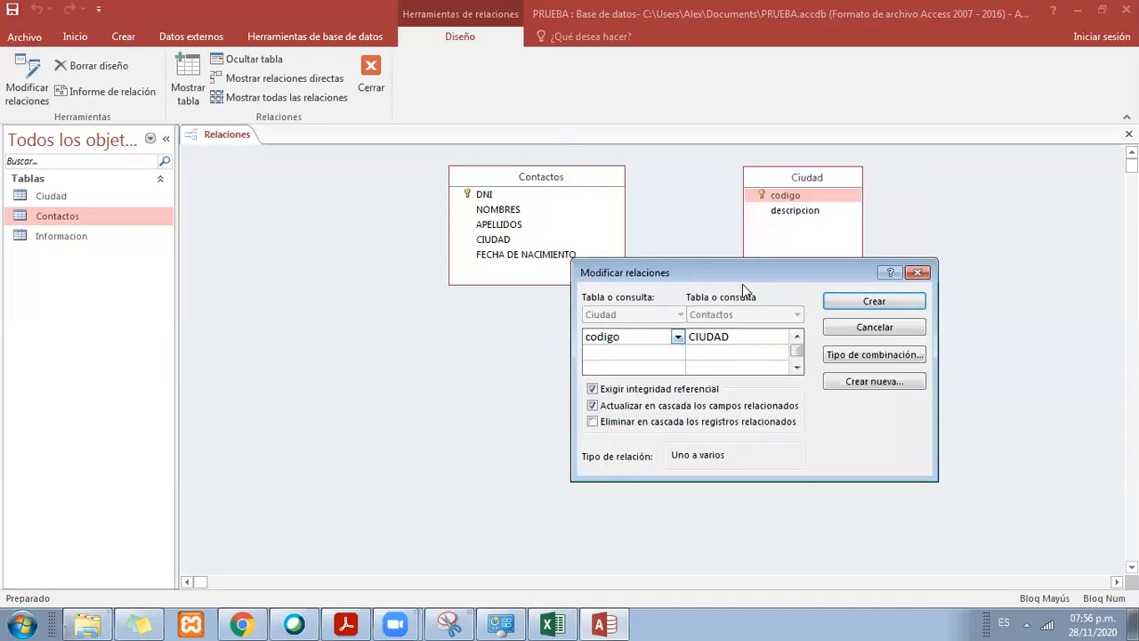
pyautogui.click(874, 327)
# Step: Try to relate codigo of Ciudad to CIUDAD of Contactos with Exigir integridad referencial and Actualizar en cascada los campos relacionados enabled
pyautogui.moveTo(791, 195)
pyautogui.mouseDown()
pyautogui.moveTo(642, 232)
pyautogui.moveTo(503, 237)
pyautogui.moveTo(508, 222)
pyautogui.moveTo(504, 237)
pyautogui.moveTo(644, 252)
pyautogui.moveTo(495, 240)
pyautogui.moveTo(755, 207)
pyautogui.moveTo(491, 240)
pyautogui.moveTo(814, 198)
pyautogui.moveTo(768, 219)
pyautogui.moveTo(472, 223)
pyautogui.moveTo(606, 249)
pyautogui.moveTo(505, 242)
pyautogui.mouseUp()
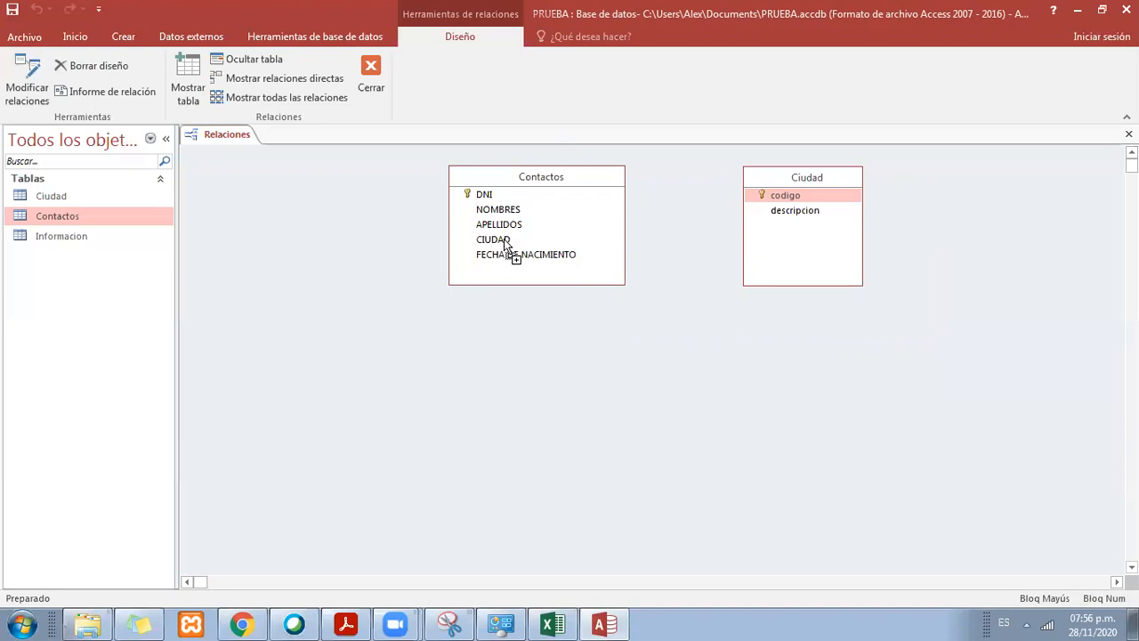
pyautogui.moveTo(504, 242); pyautogui.dragTo(505, 243)
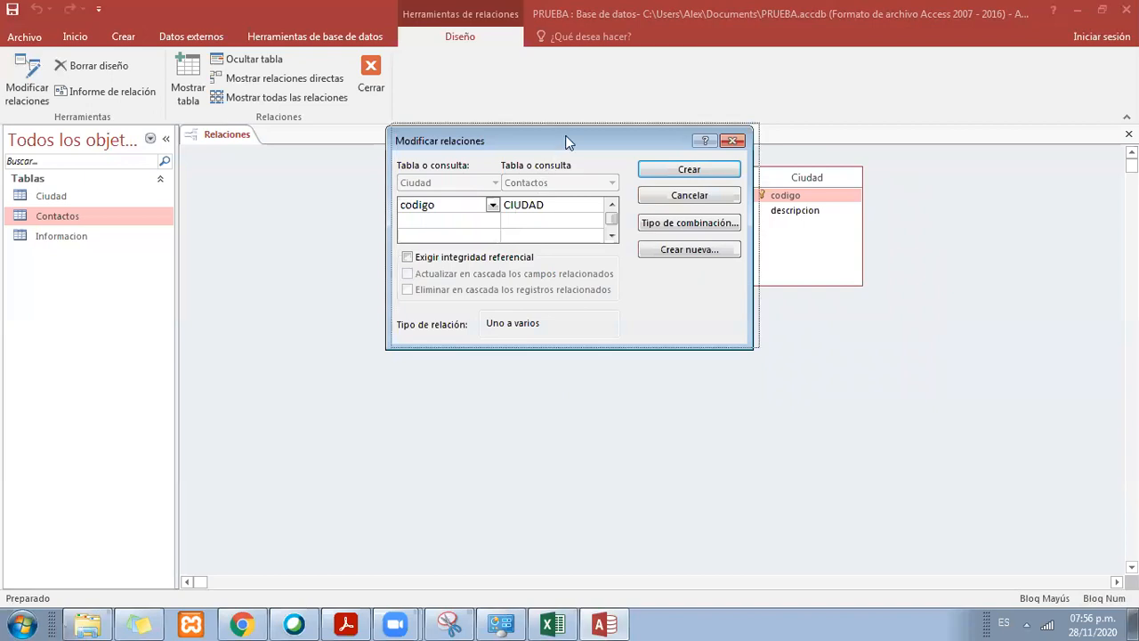
pyautogui.moveTo(562, 139); pyautogui.dragTo(635, 166)
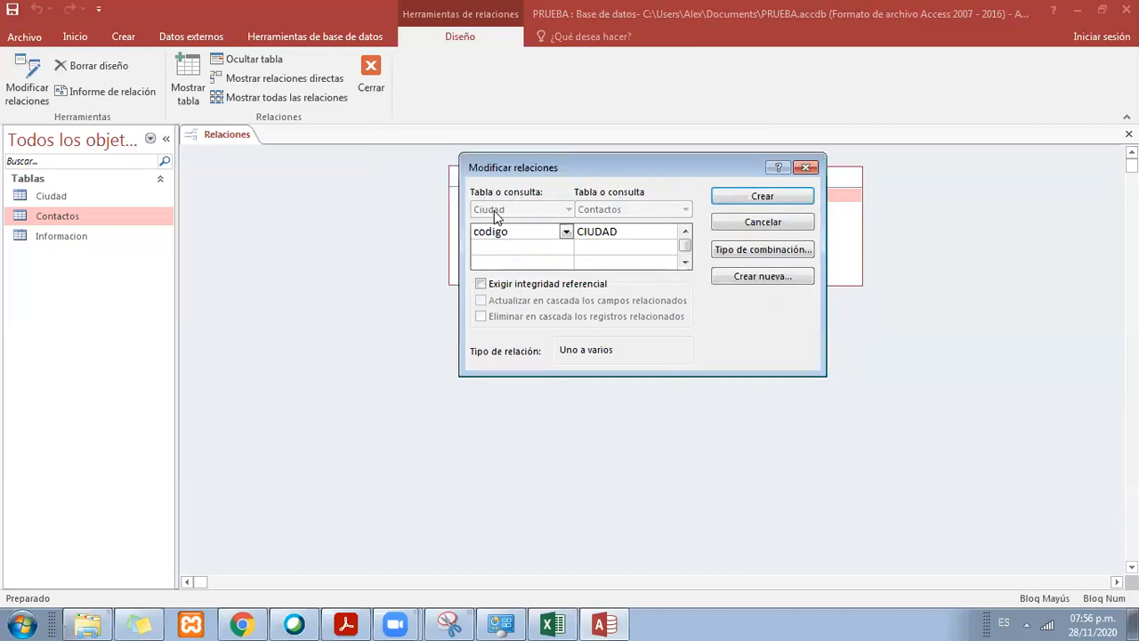
pyautogui.moveTo(520, 230); pyautogui.dragTo(460, 235)
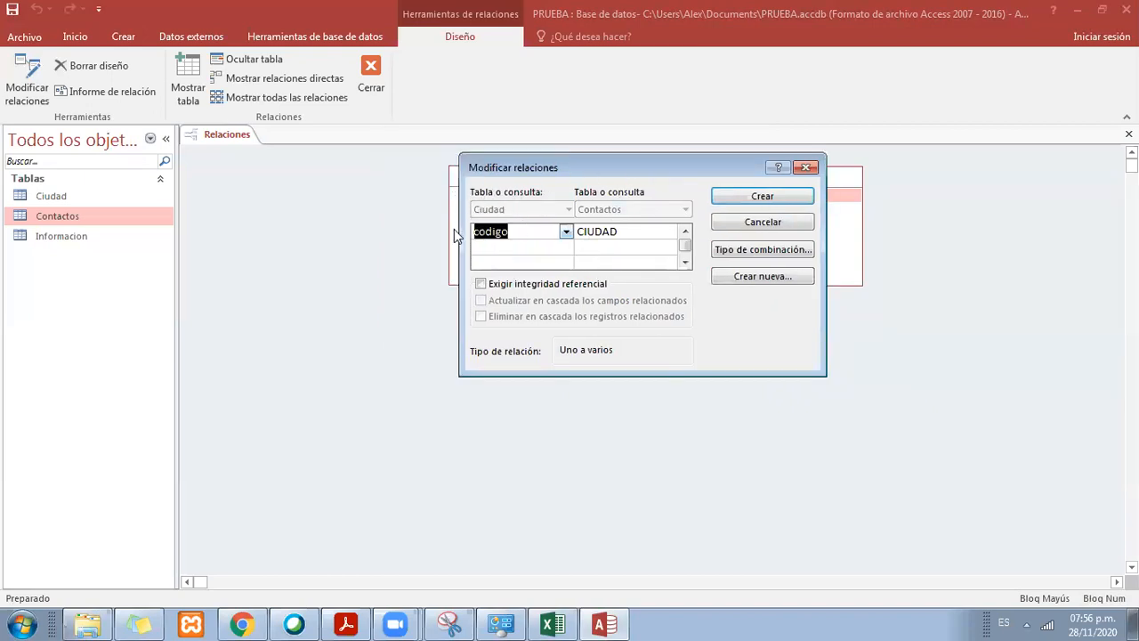
pyautogui.click(616, 230)
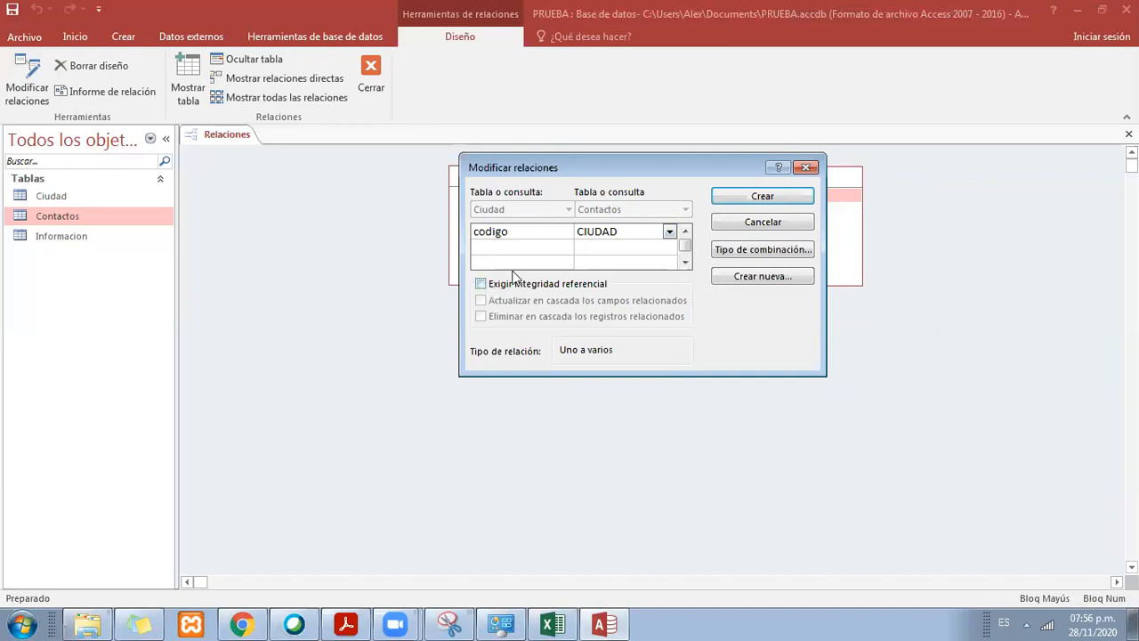
pyautogui.click(481, 284)
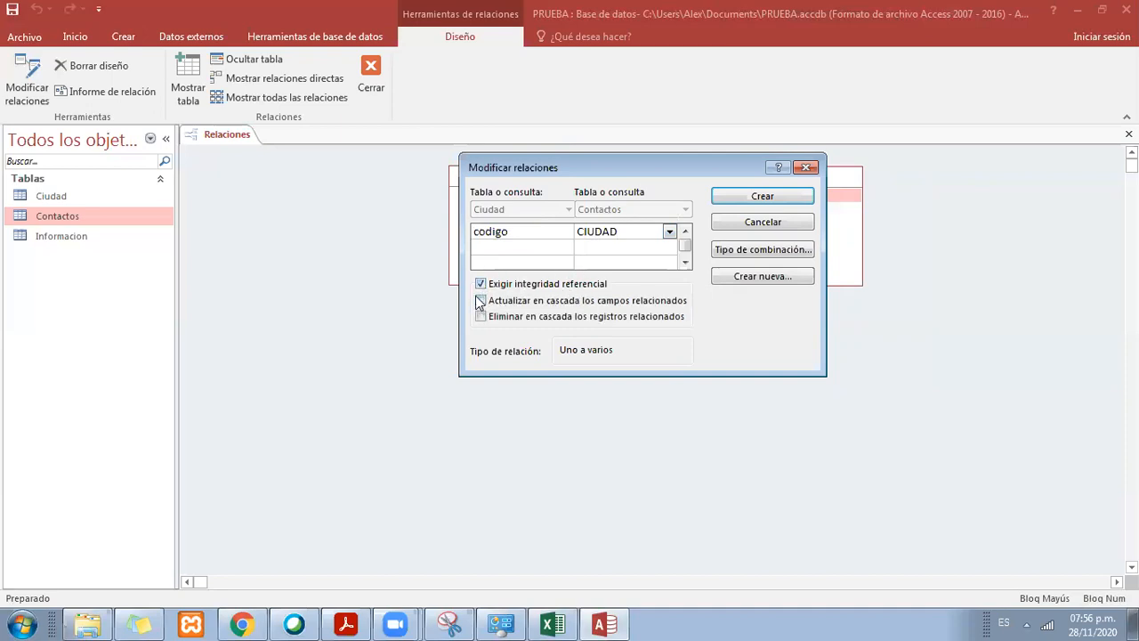
pyautogui.click(480, 301)
pyautogui.moveTo(697, 174); pyautogui.dragTo(657, 329)
pyautogui.click(721, 350)
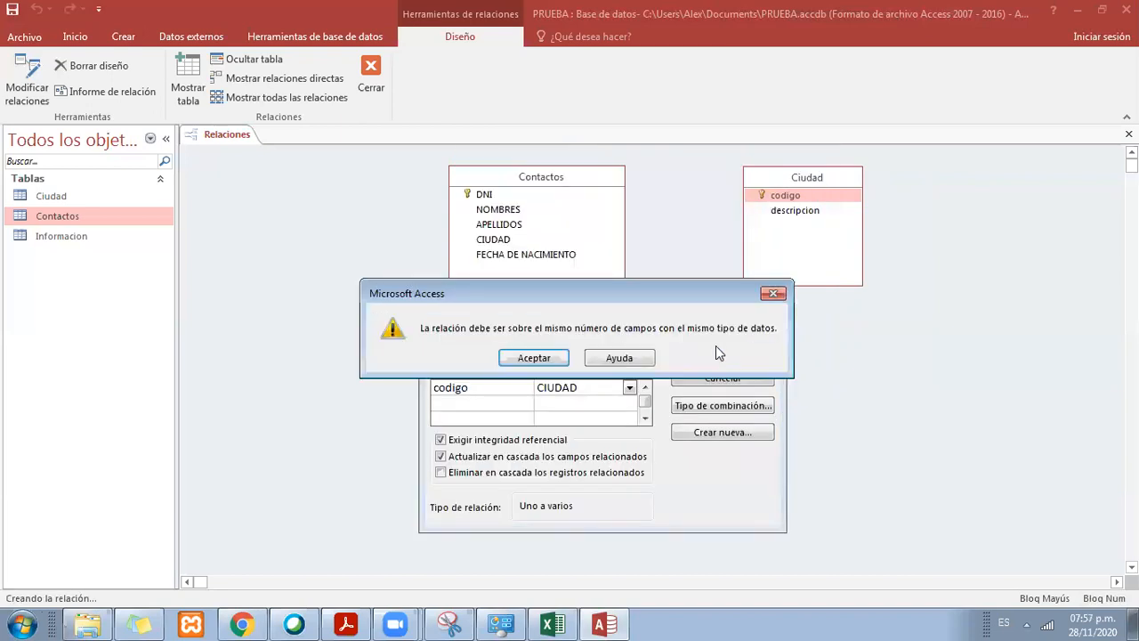
# Step: Read the Access warning about the relationship and compare it with the tables and the relationship settings
pyautogui.moveTo(689, 286); pyautogui.dragTo(701, 55)
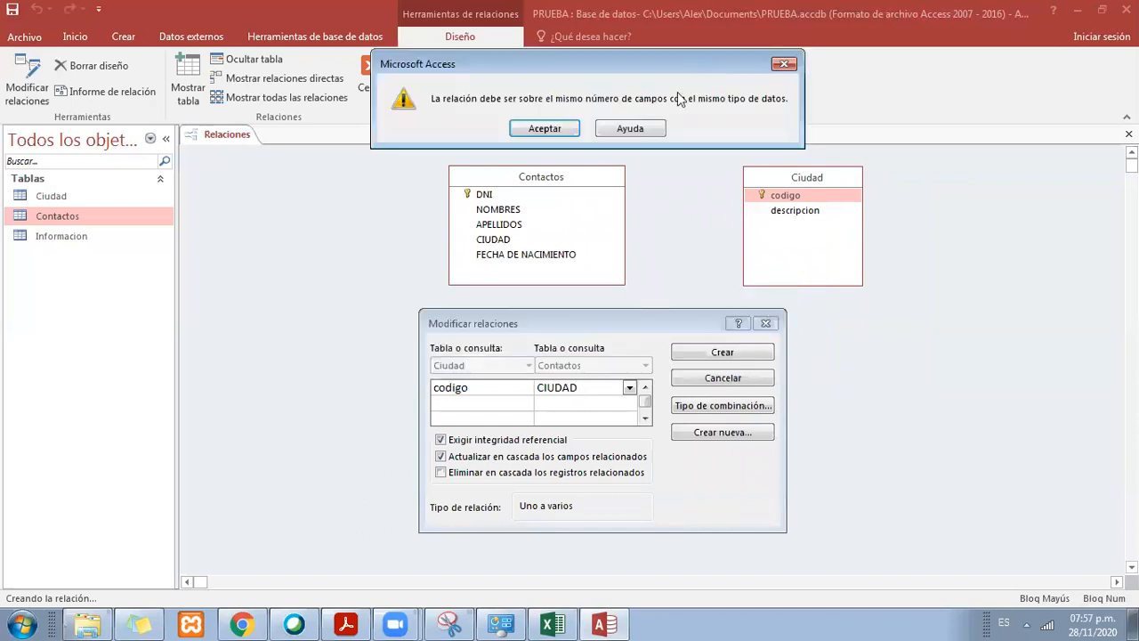
pyautogui.moveTo(539, 67); pyautogui.dragTo(559, 78)
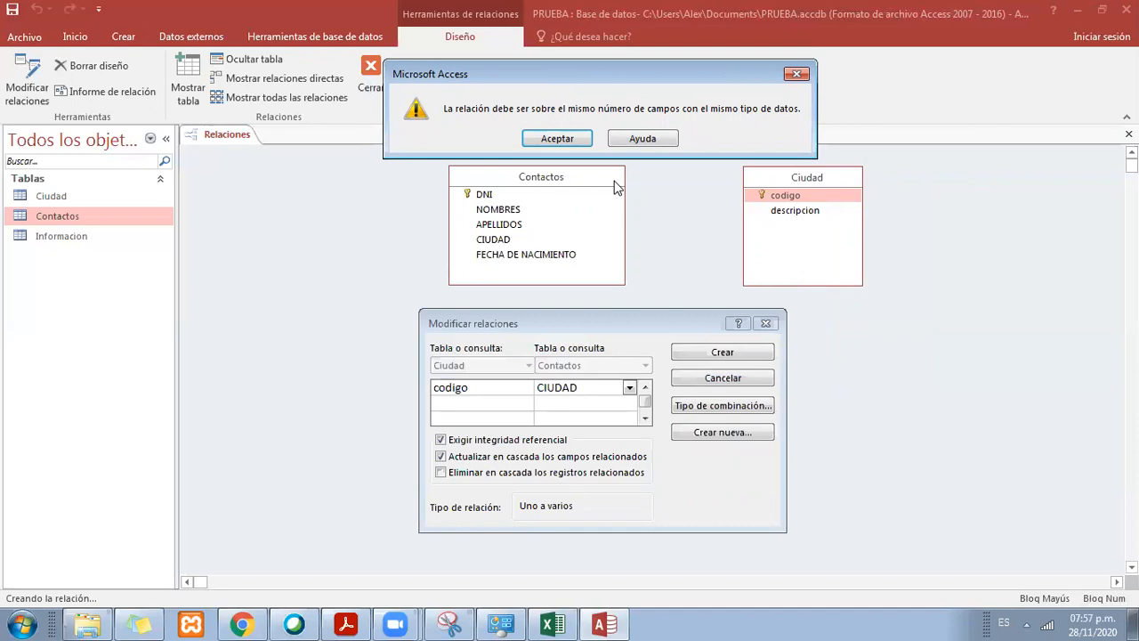
pyautogui.moveTo(673, 81); pyautogui.dragTo(719, 228)
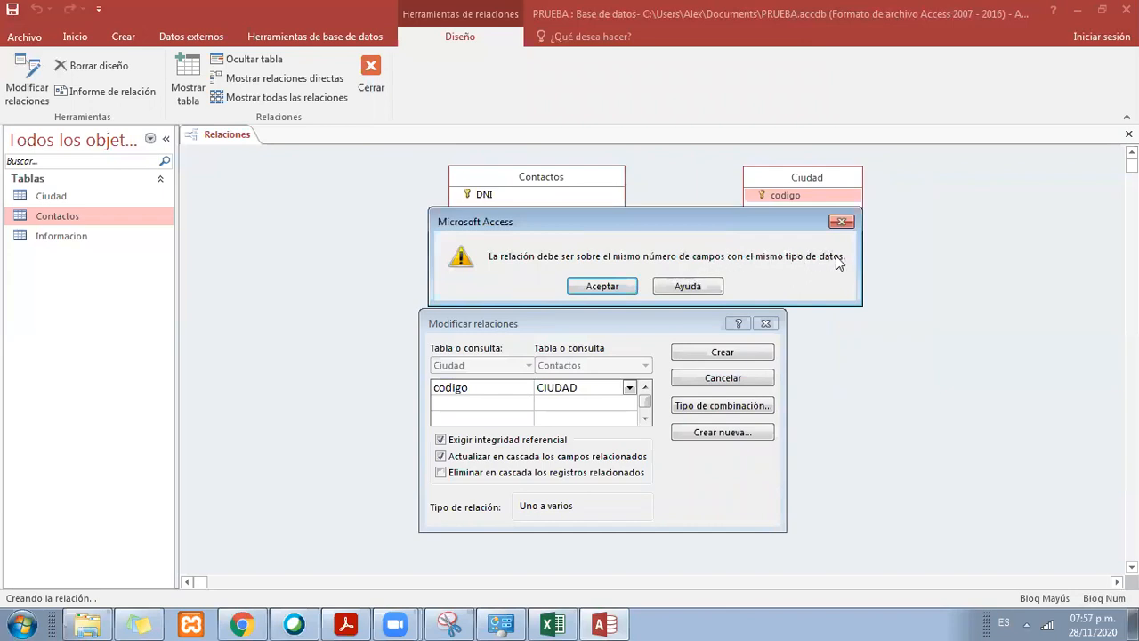
# Step: Switch to Excel and change the data type of CIUDAD in the CONTACTOS table to TEXTO CORTO
pyautogui.click(552, 624)
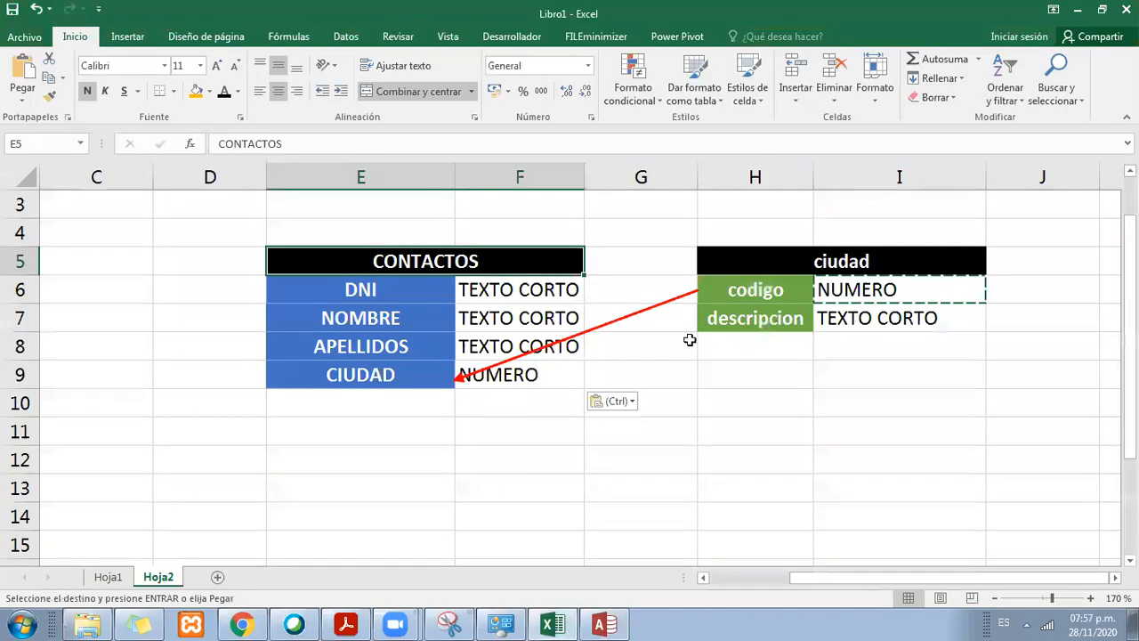
pyautogui.click(513, 378)
pyautogui.write('TEXTO CORT')
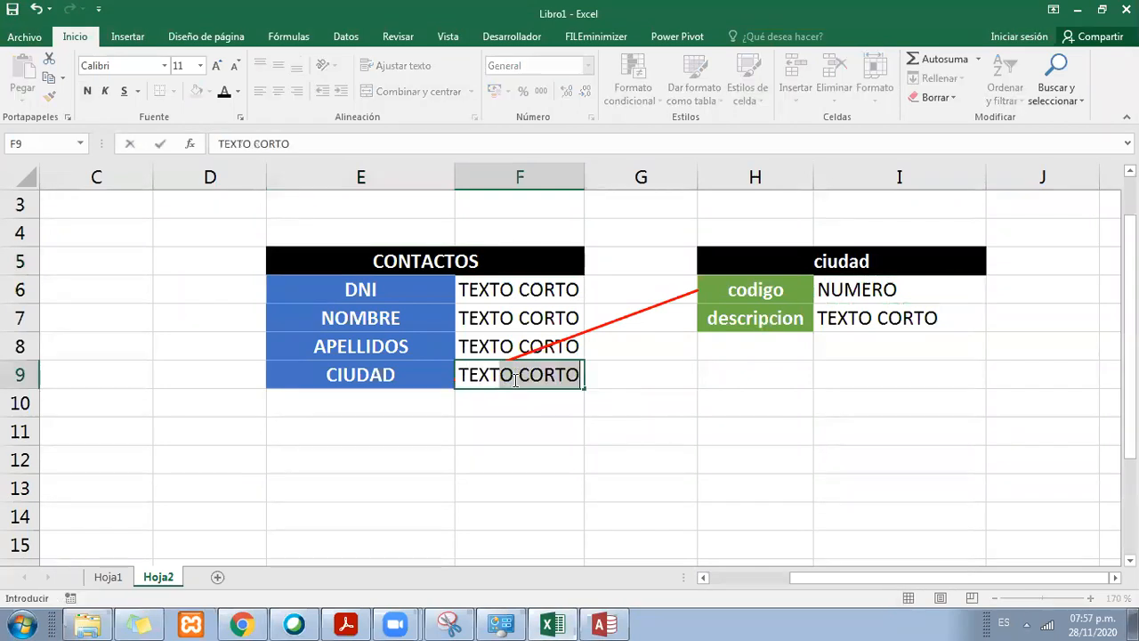
pyautogui.press('Return')
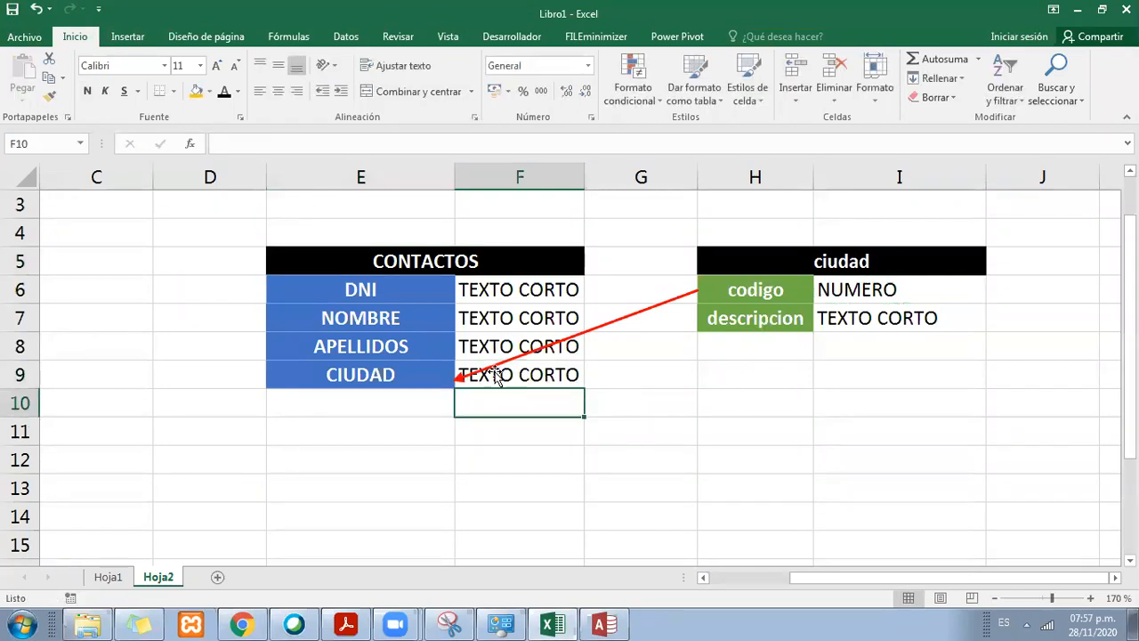
# Step: Highlight the data type cell of CIUDAD in the CONTACTOS table with a gold fill
pyautogui.click(475, 267)
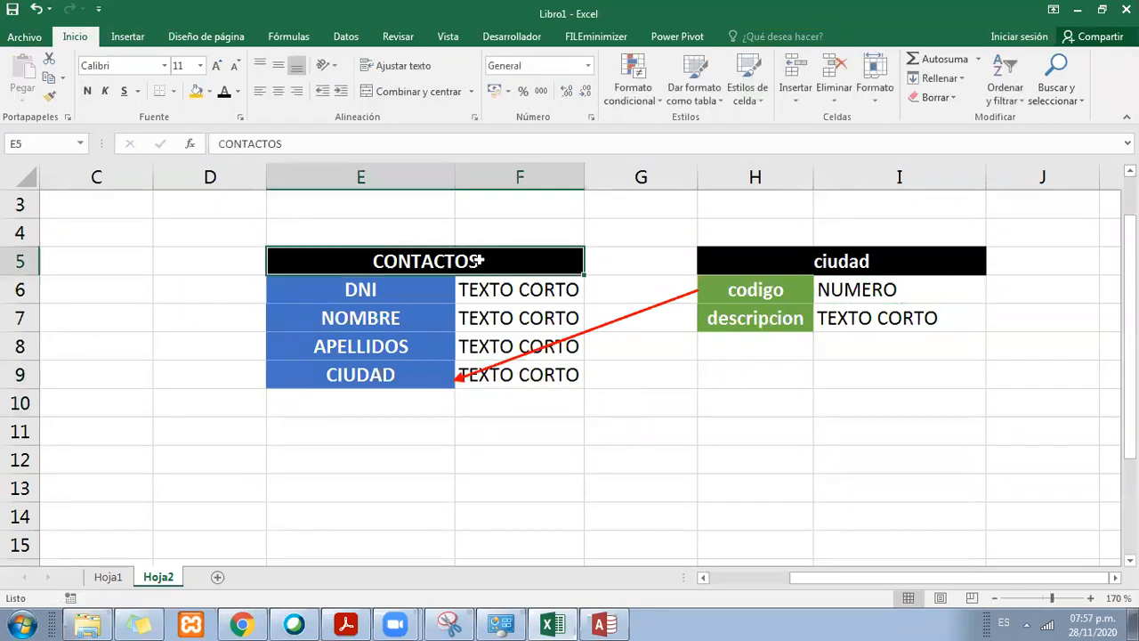
pyautogui.click(411, 375)
pyautogui.click(496, 374)
pyautogui.click(440, 374)
pyautogui.click(448, 261)
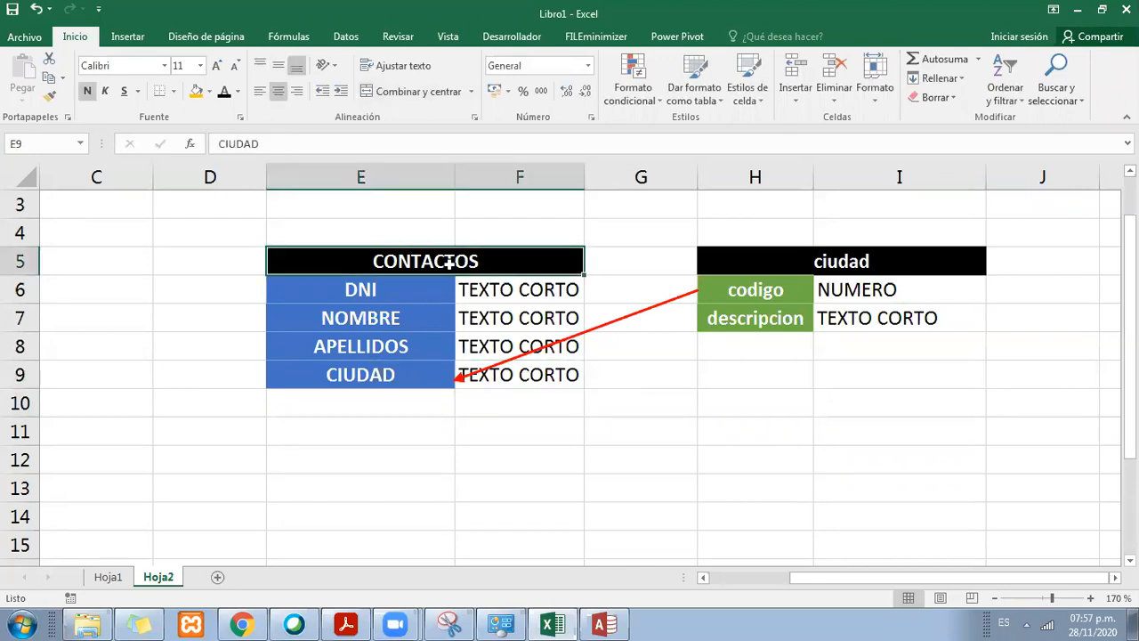
pyautogui.click(552, 374)
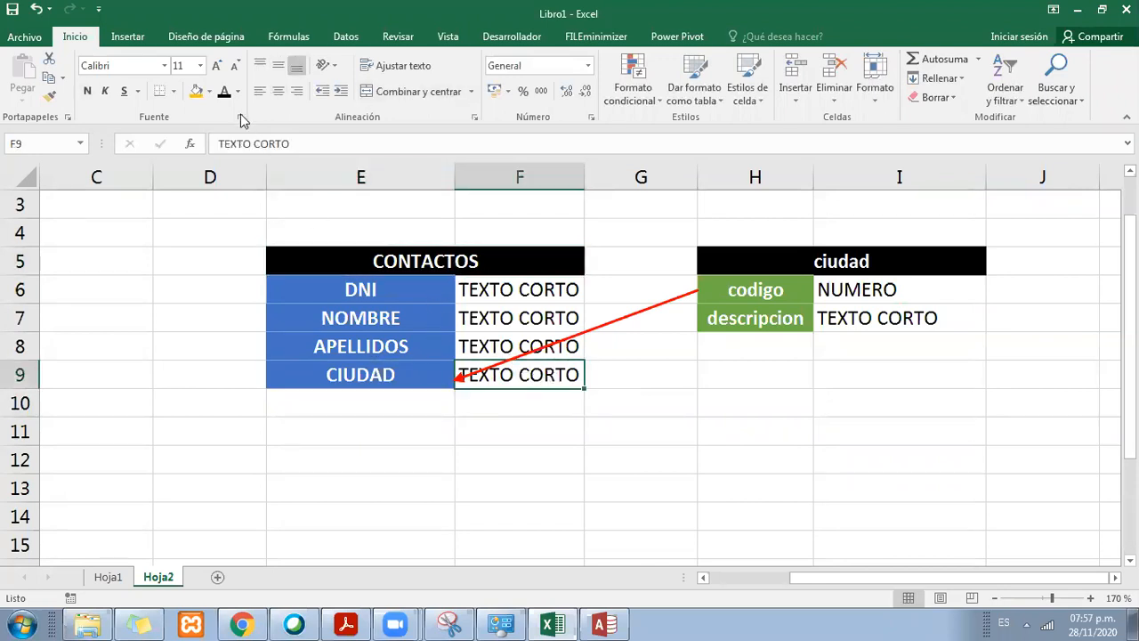
pyautogui.click(210, 91)
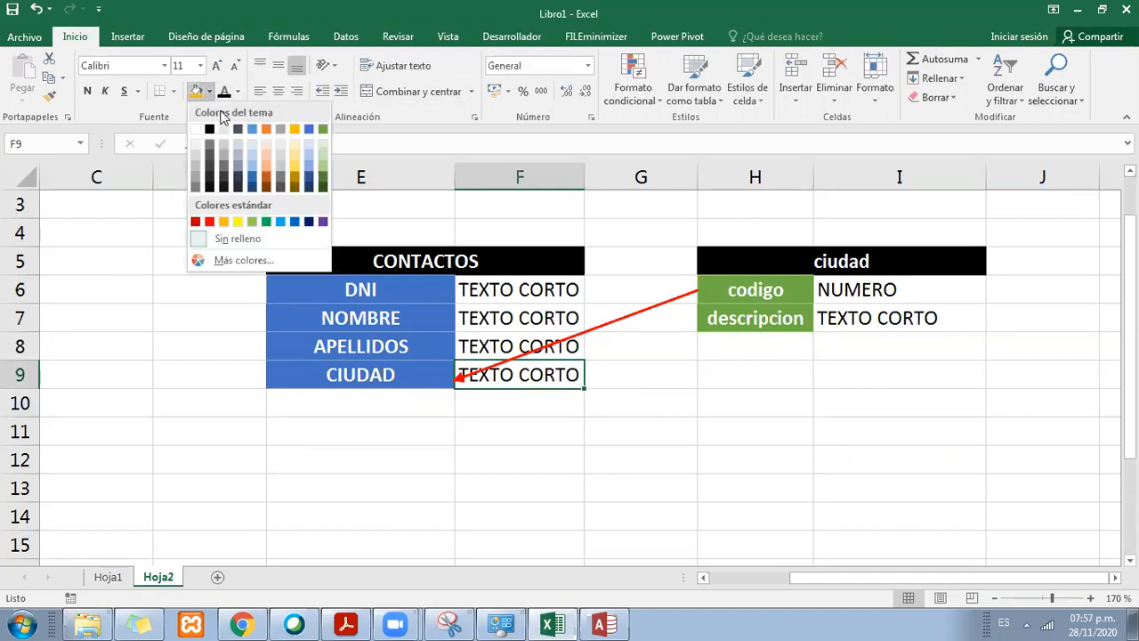
pyautogui.click(293, 132)
# Step: Compare the data type of codigo in the ciudad table with that of CIUDAD in the CONTACTOS table
pyautogui.click(860, 263)
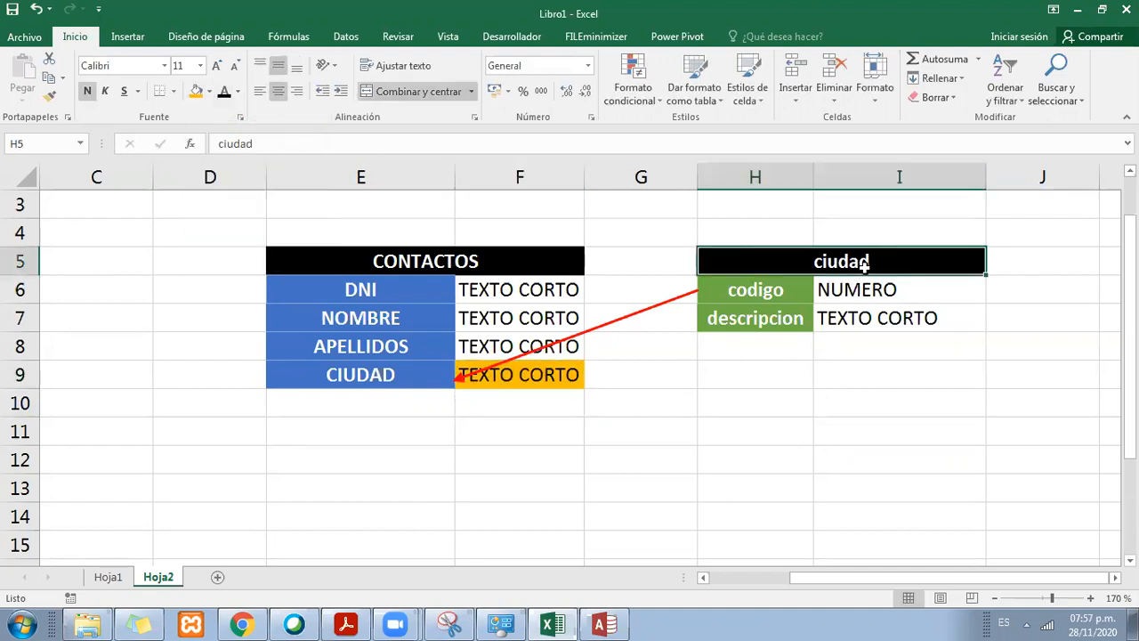
pyautogui.click(776, 294)
pyautogui.click(885, 291)
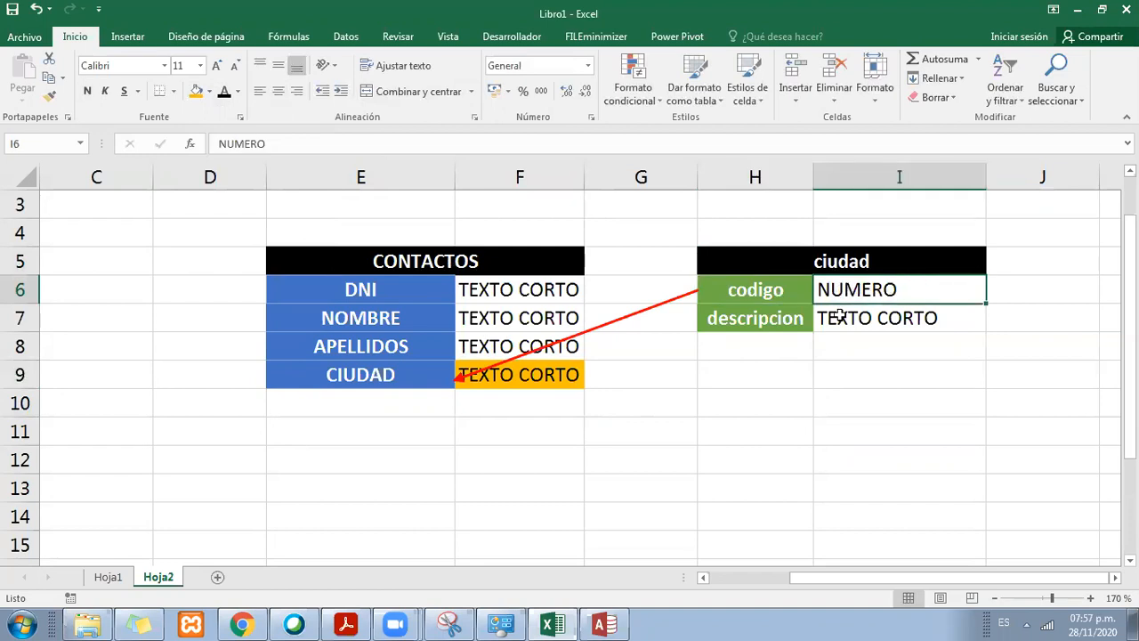
pyautogui.click(578, 375)
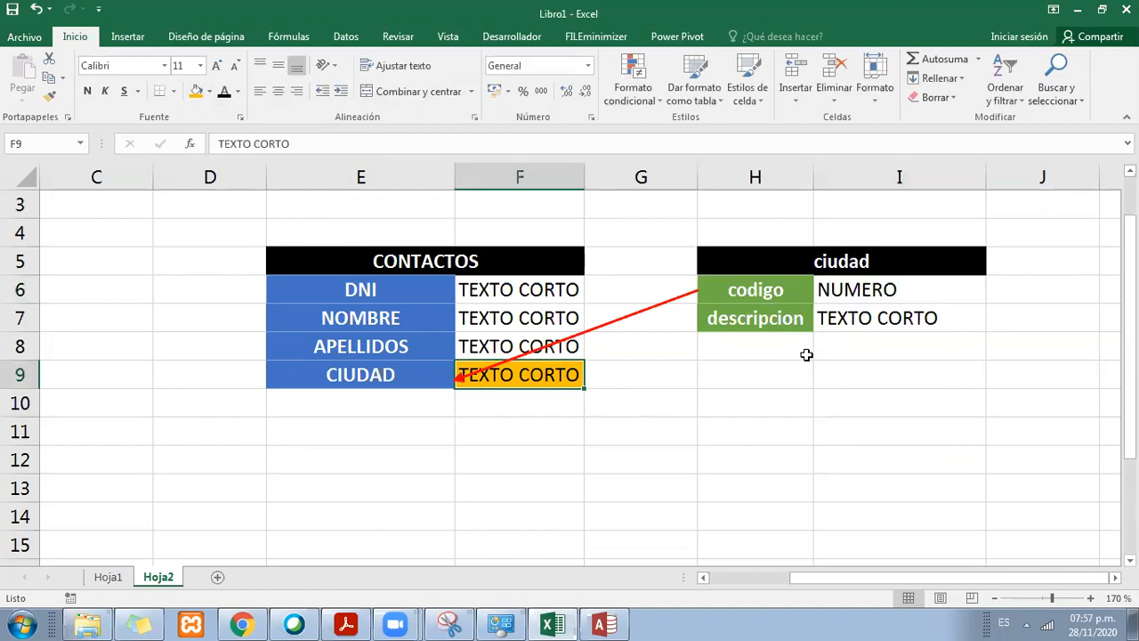
# Step: Copy the NUMERO data type of codigo into the CIUDAD row of the CONTACTOS table
pyautogui.click(840, 293)
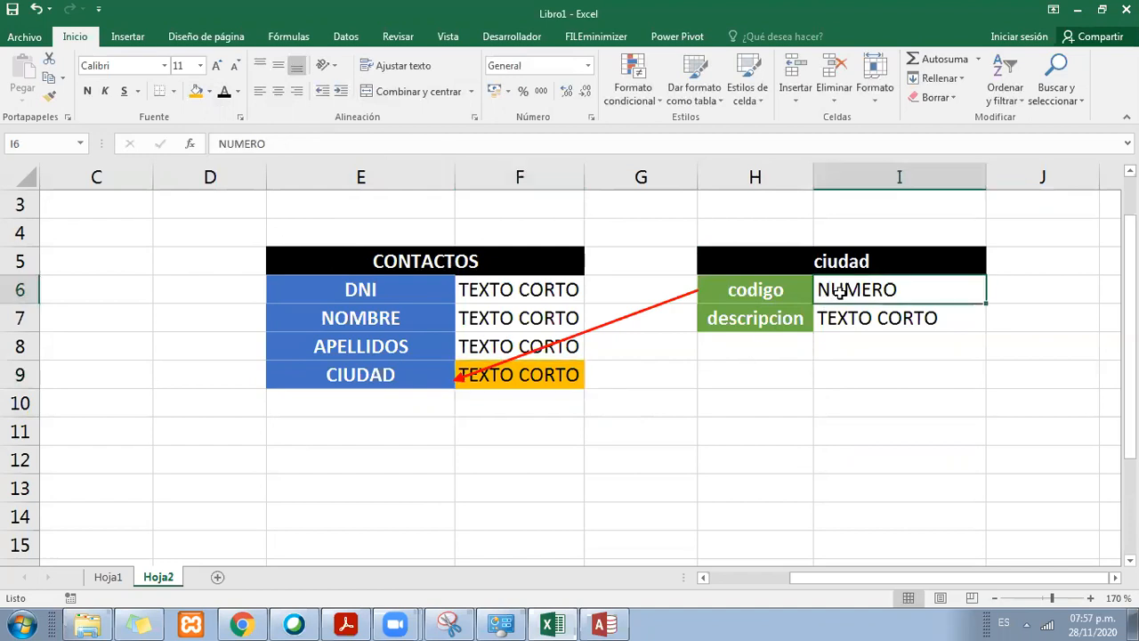
pyautogui.hotkey('ctrl', 'c')
pyautogui.click(508, 381)
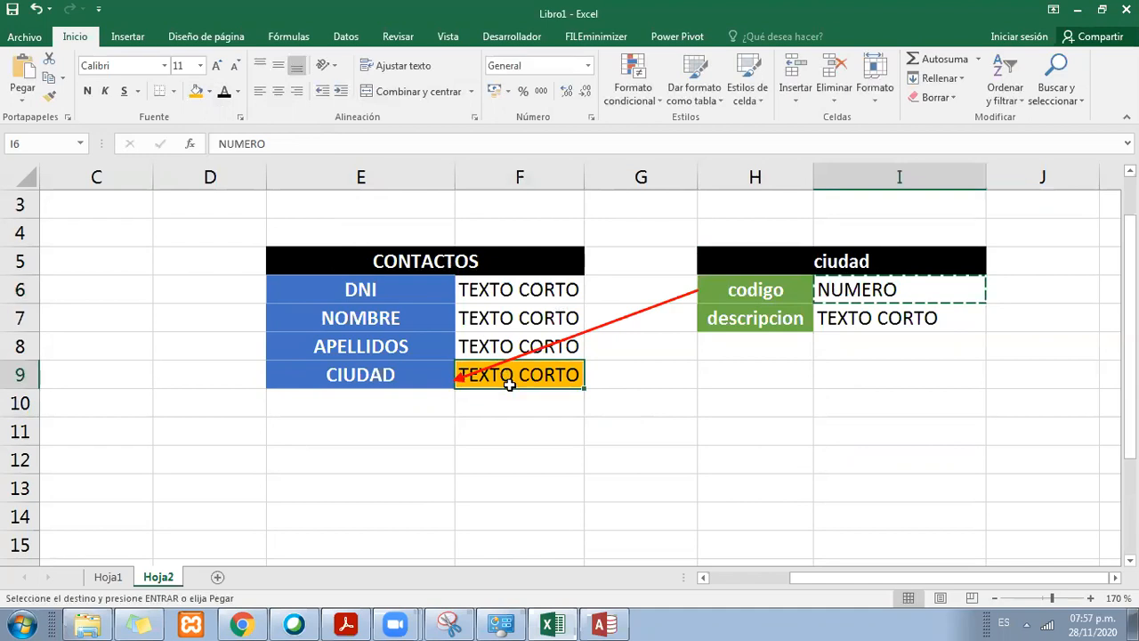
pyautogui.hotkey('ctrl', 'v')
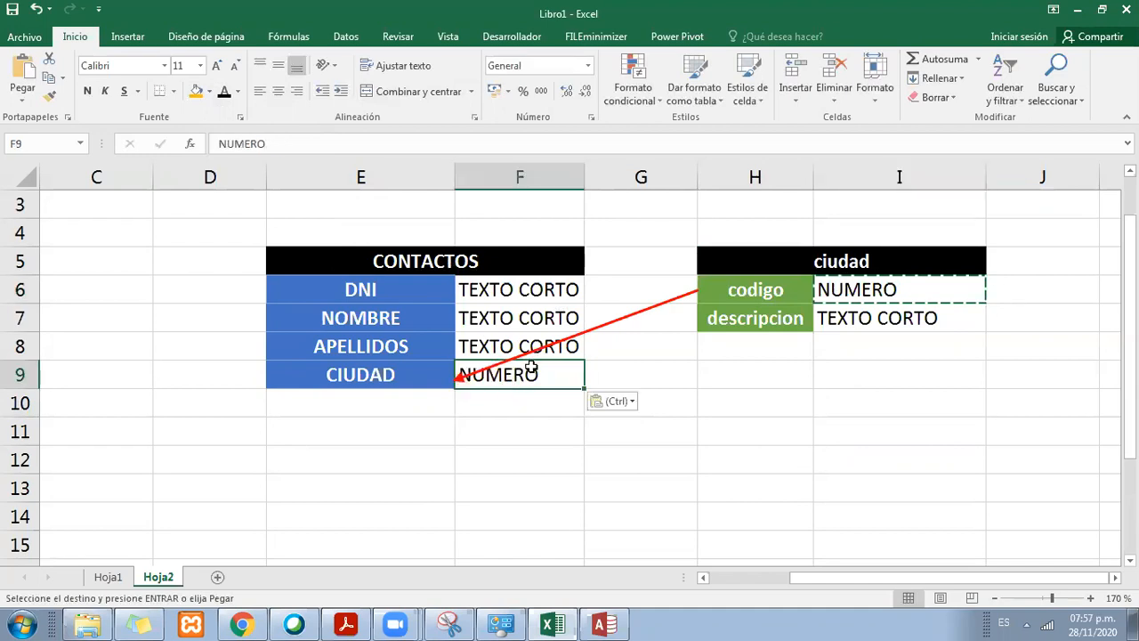
pyautogui.press('Escape')
pyautogui.click(631, 422)
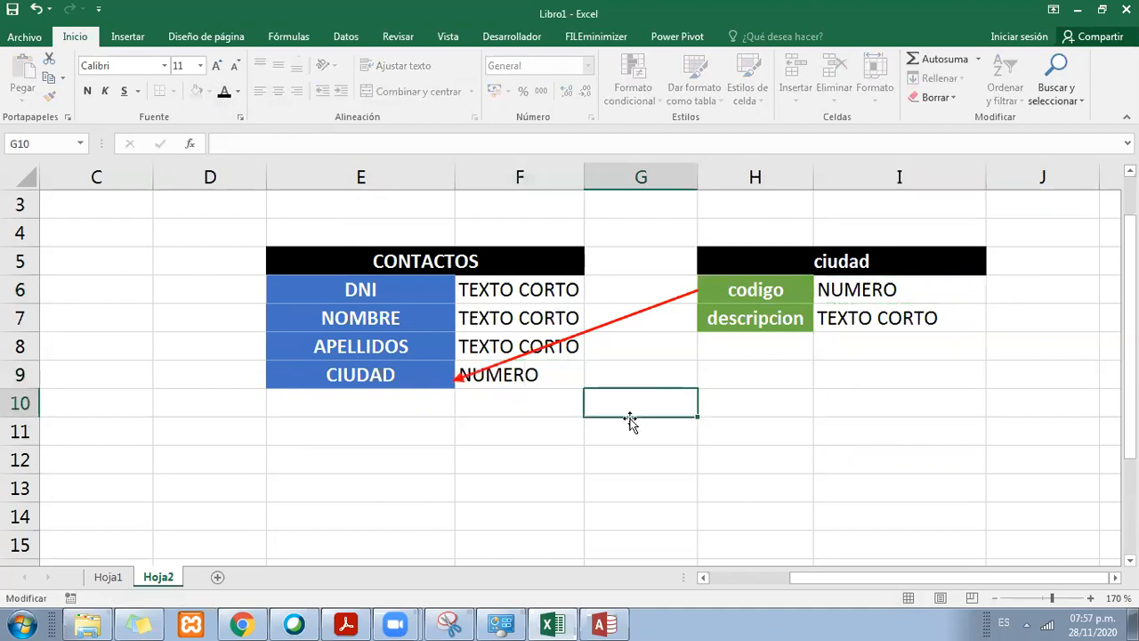
# Step: Switch to Access, cancel the pending relationship and close the relationships diagram without saving its layout
pyautogui.click(606, 623)
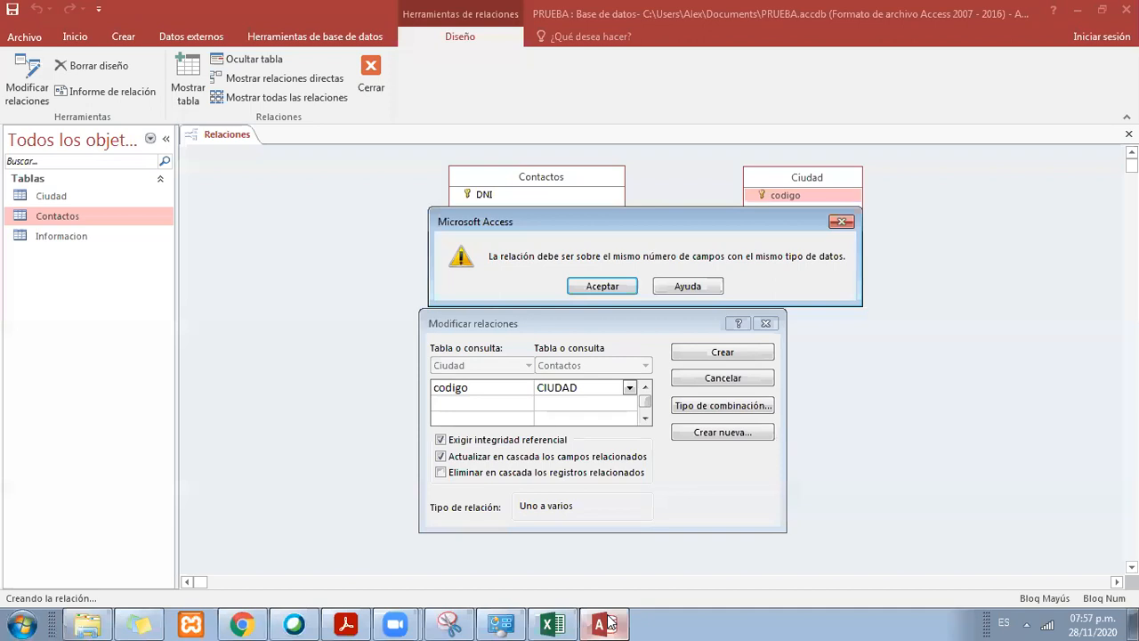
pyautogui.click(602, 288)
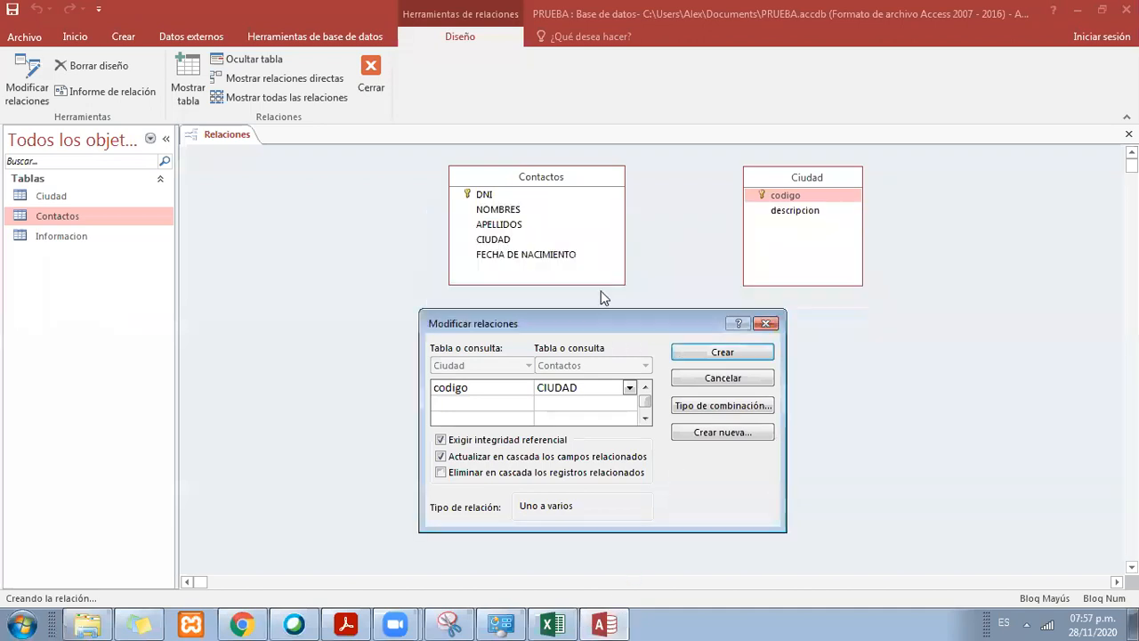
pyautogui.click(733, 379)
pyautogui.rightClick(238, 145)
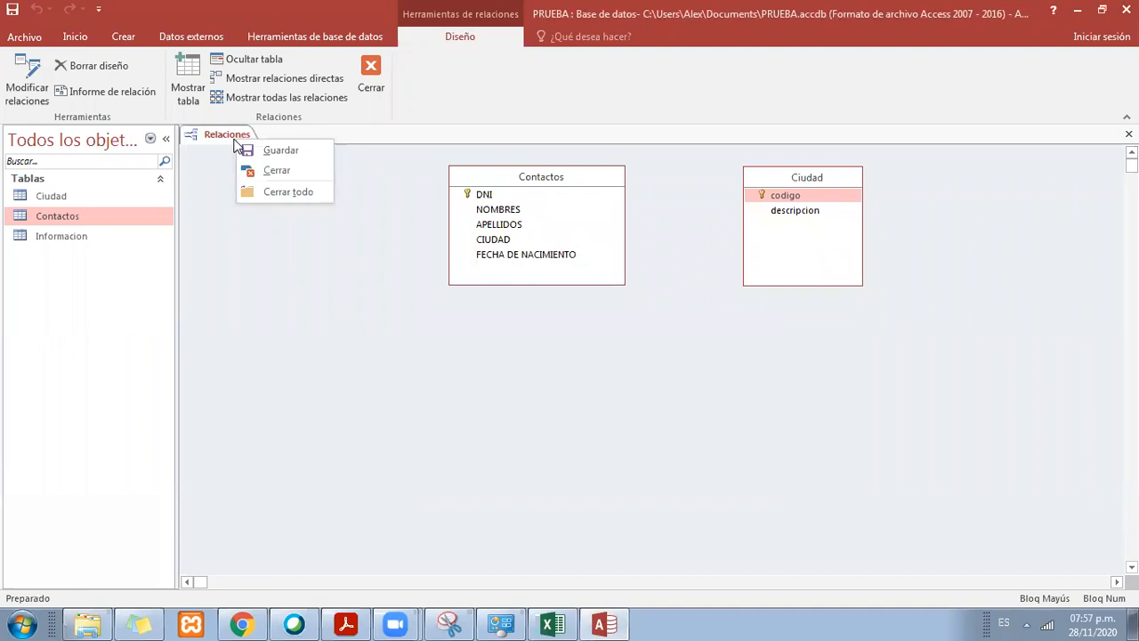
pyautogui.click(284, 168)
pyautogui.click(577, 360)
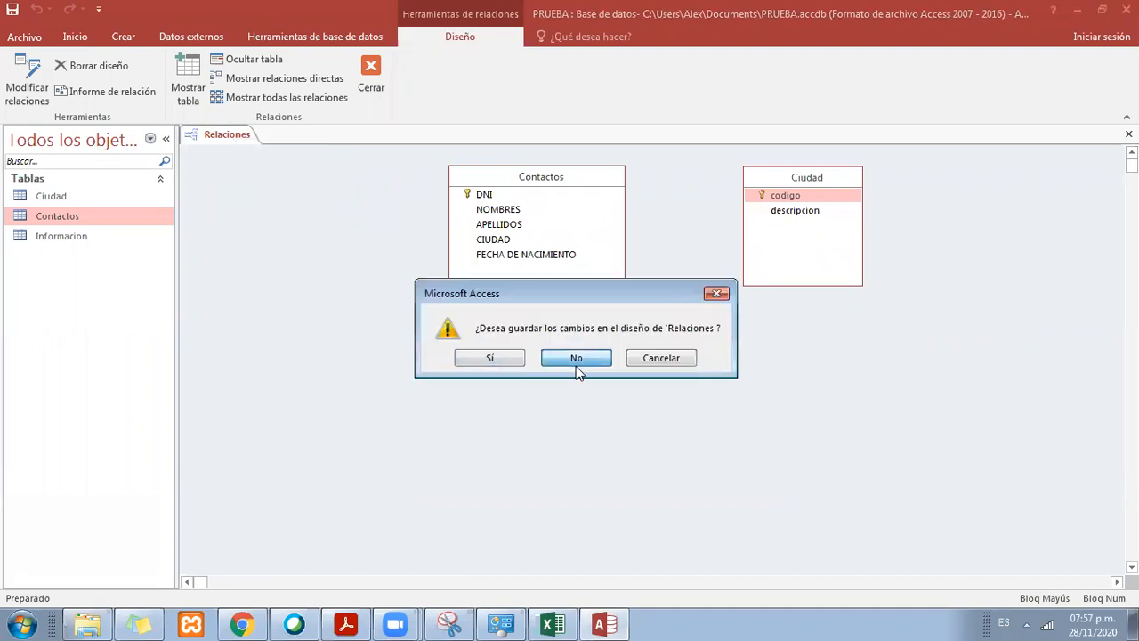
# Step: Open the Contactos table in design view and set the data type of CIUDAD to Número
pyautogui.rightClick(92, 216)
pyautogui.click(110, 241)
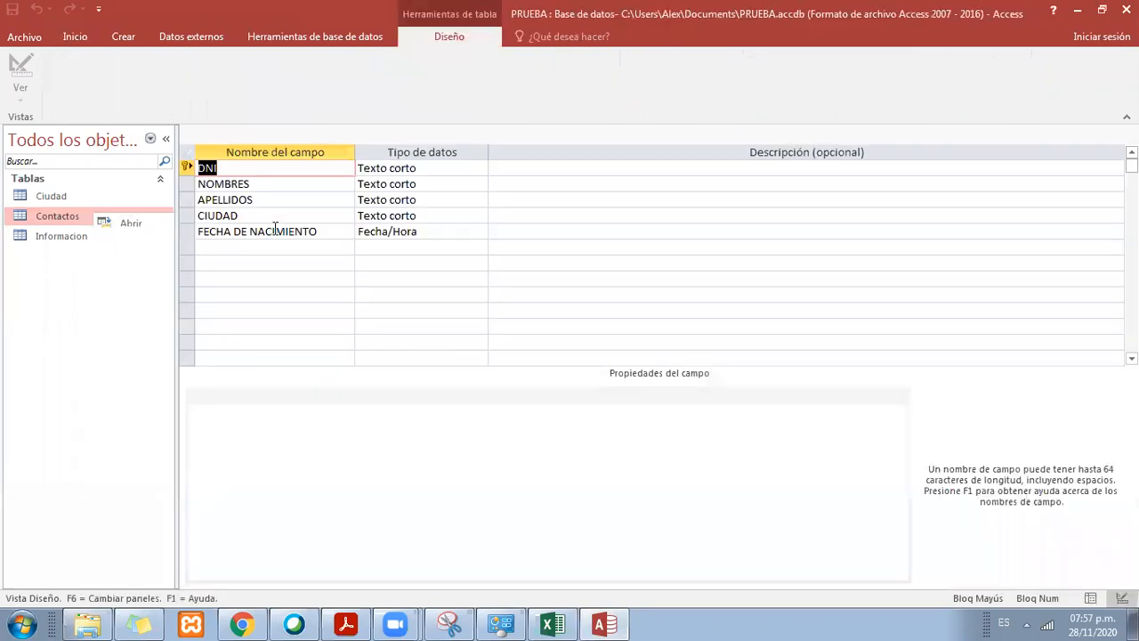
pyautogui.click(274, 217)
pyautogui.click(444, 215)
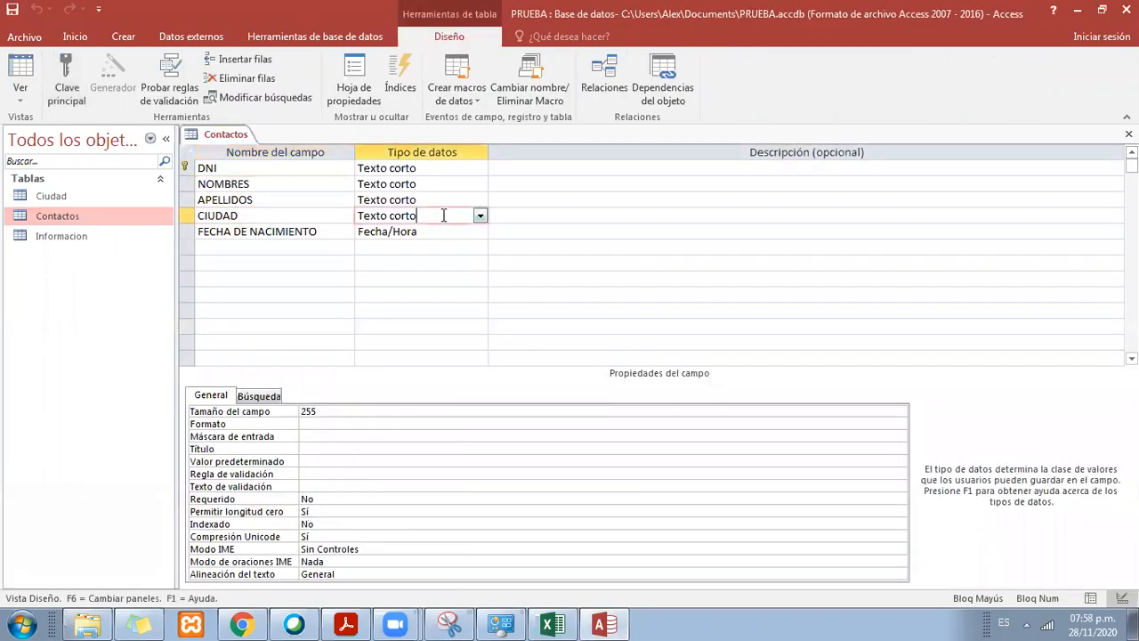
pyautogui.moveTo(449, 214); pyautogui.dragTo(372, 213)
pyautogui.click(372, 214)
pyautogui.moveTo(465, 218); pyautogui.dragTo(334, 213)
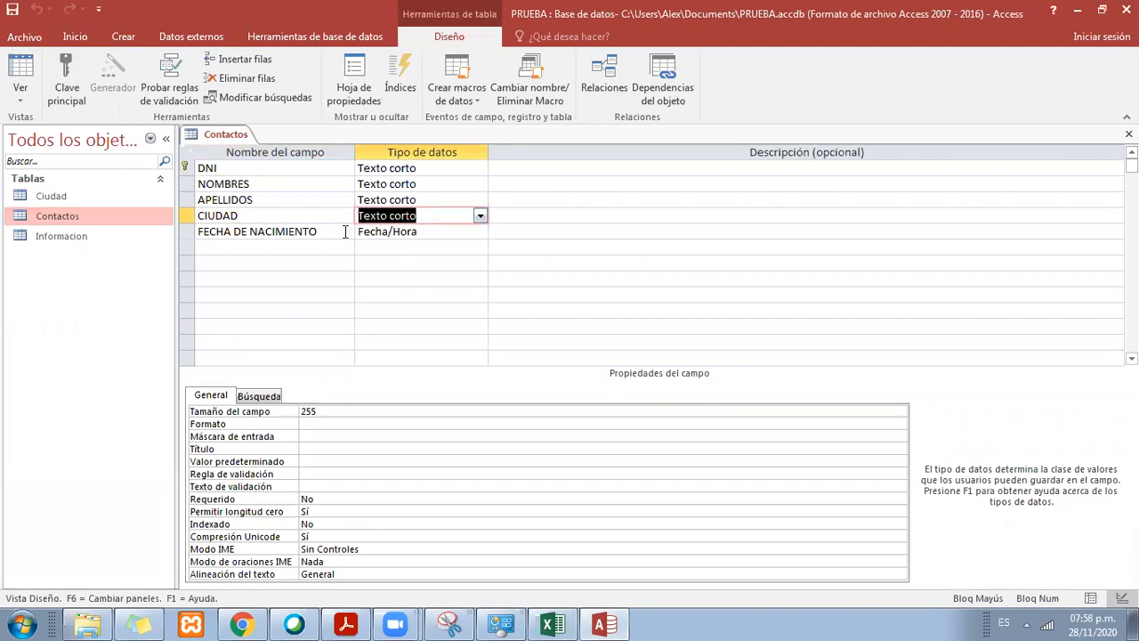
pyautogui.click(480, 215)
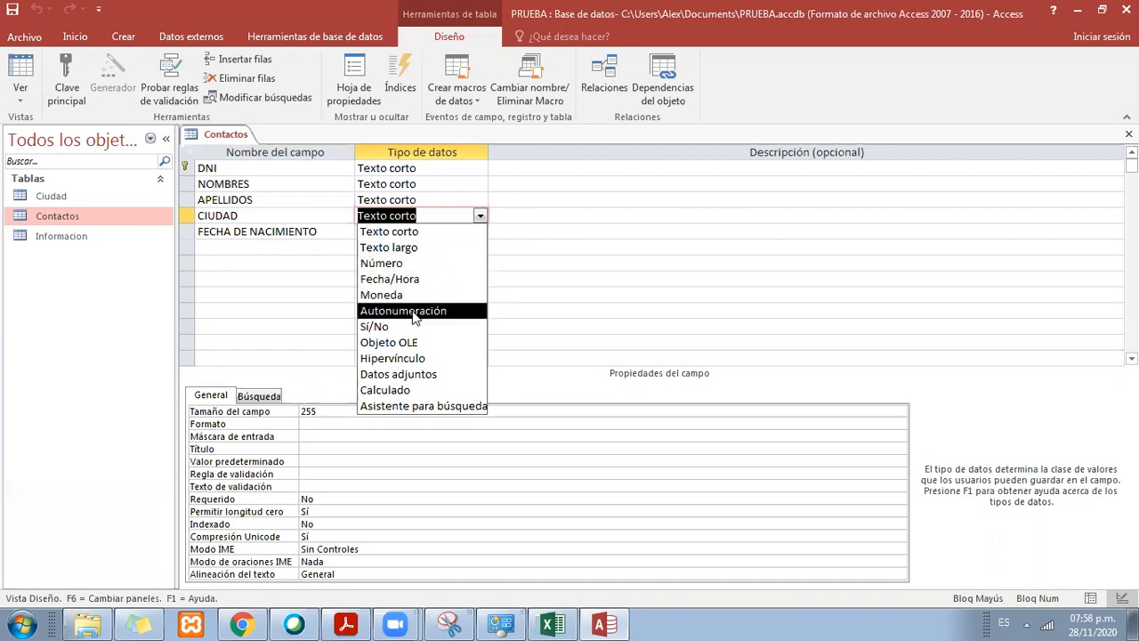
pyautogui.click(419, 264)
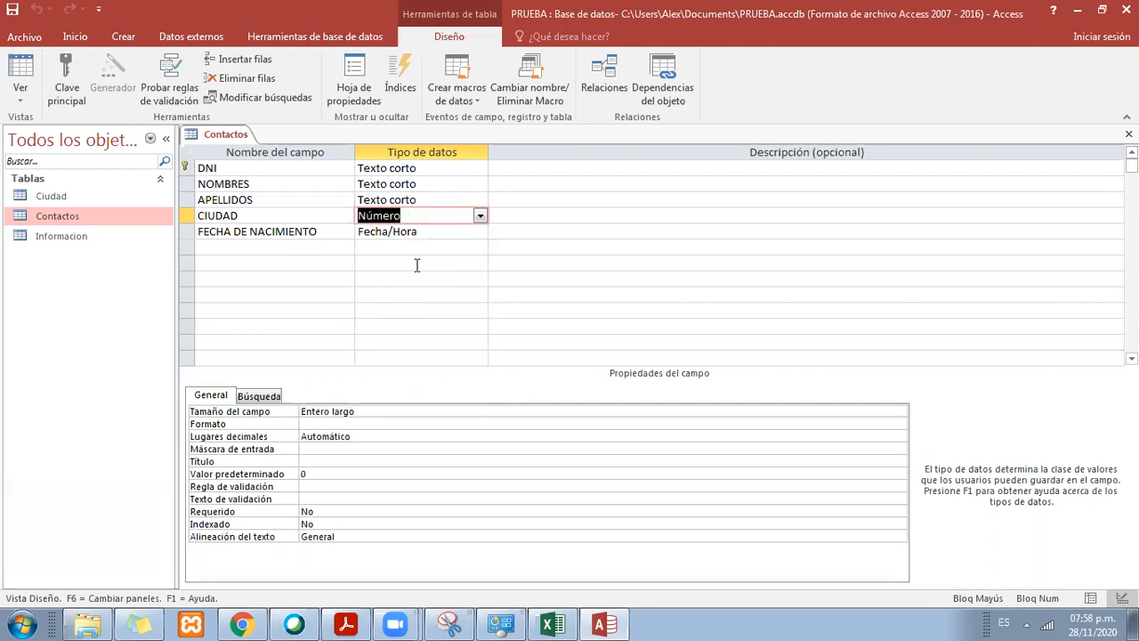
pyautogui.click(426, 219)
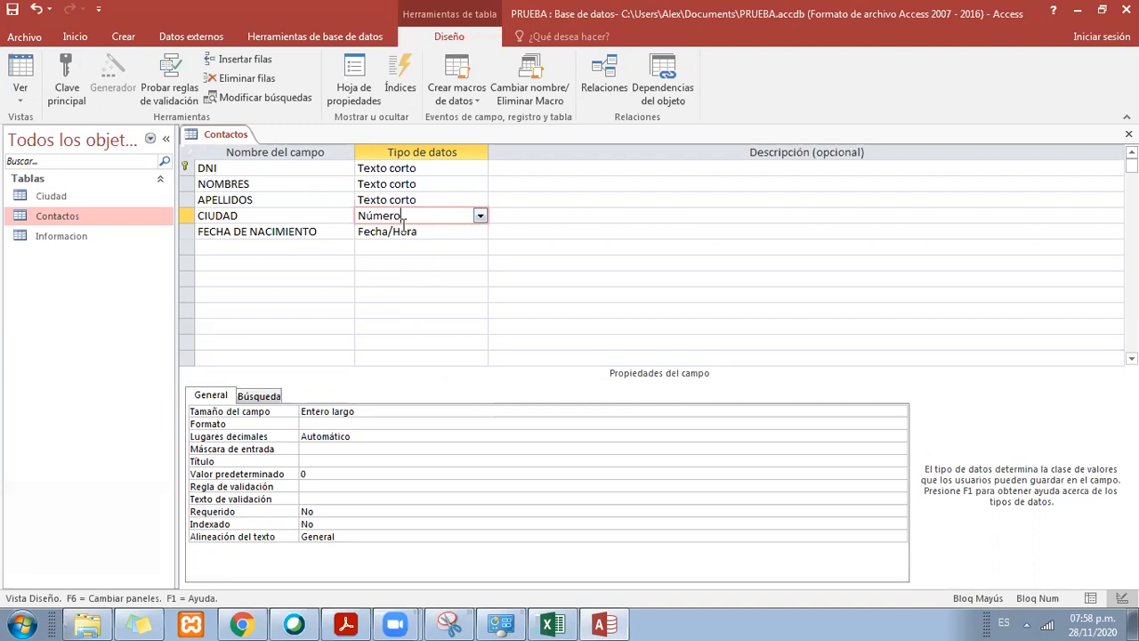
# Step: Save the Contactos table design, accepting the possible loss of data
pyautogui.rightClick(236, 136)
pyautogui.click(267, 146)
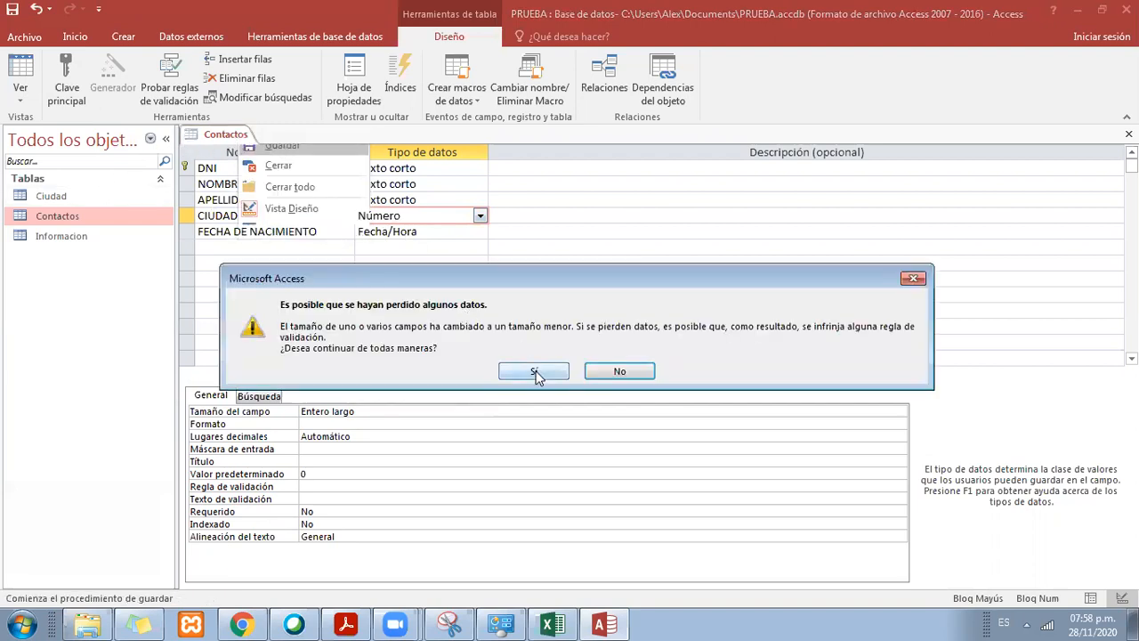
pyautogui.click(534, 371)
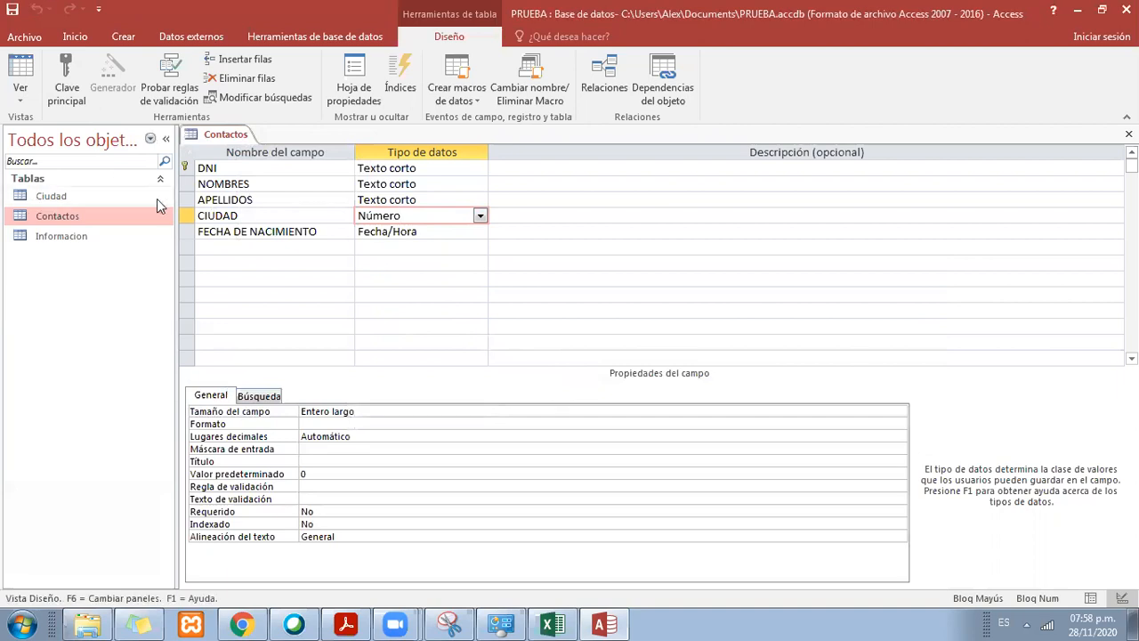
# Step: Open the Ciudad table in design view and check the data type of codigo
pyautogui.doubleClick(68, 199)
pyautogui.rightClick(289, 136)
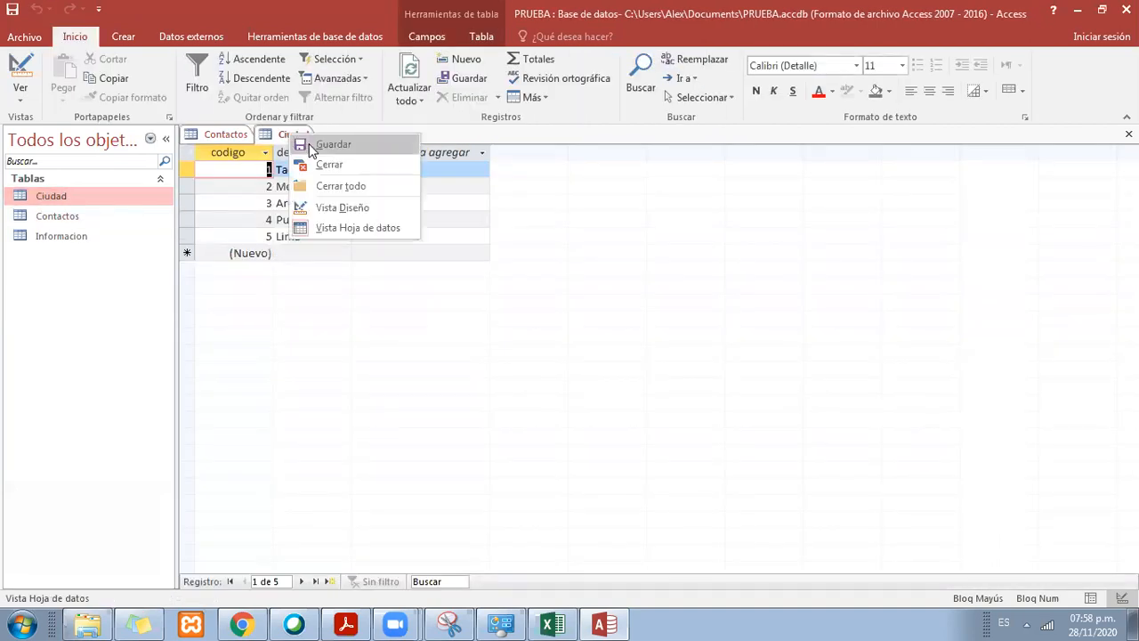
pyautogui.click(330, 206)
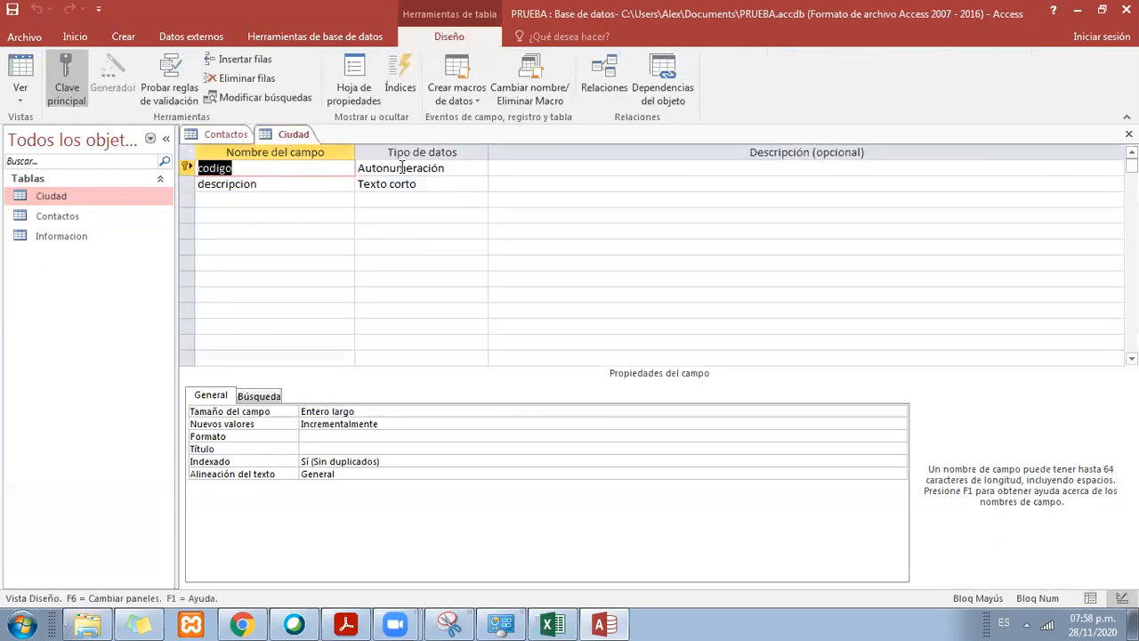
pyautogui.moveTo(450, 167); pyautogui.dragTo(357, 167)
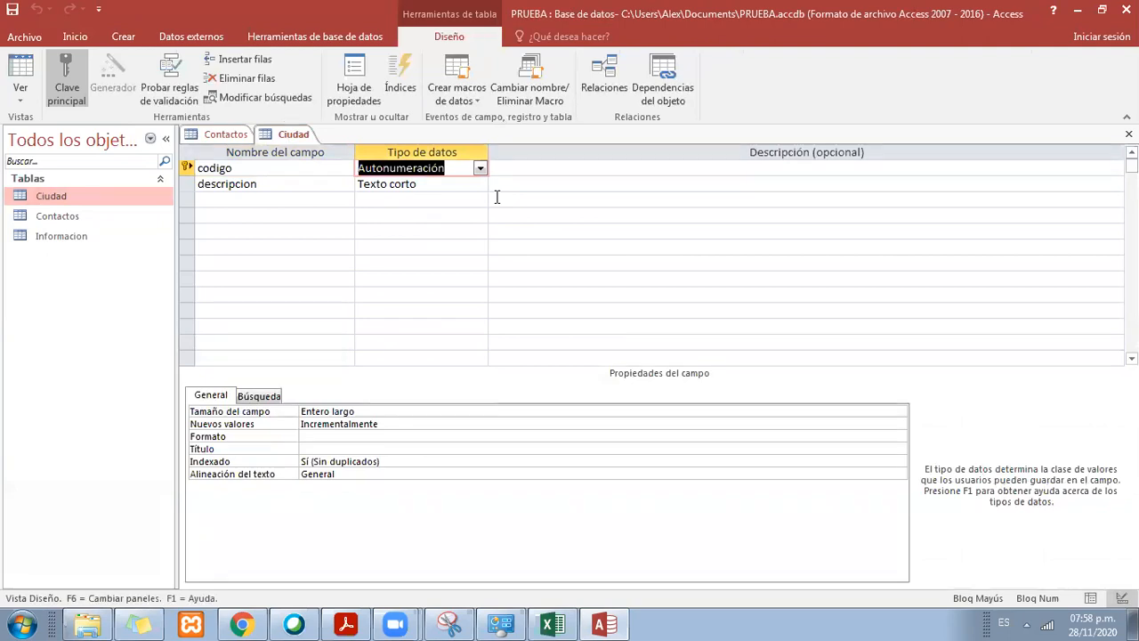
# Step: Save the Ciudad table and close both the Ciudad and Contactos tables
pyautogui.rightClick(295, 133)
pyautogui.click(352, 148)
pyautogui.rightClick(295, 133)
pyautogui.click(369, 163)
pyautogui.rightClick(247, 135)
pyautogui.rightClick(247, 135)
pyautogui.click(281, 159)
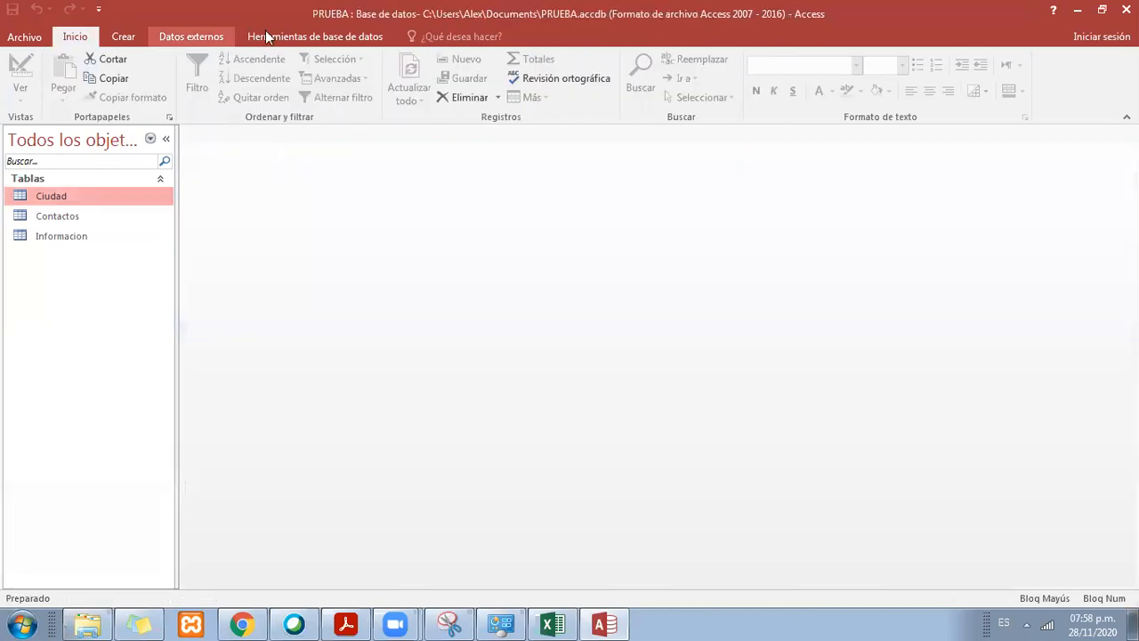
# Step: Open the database relationships diagram and add the Contactos and Ciudad tables to it
pyautogui.click(302, 37)
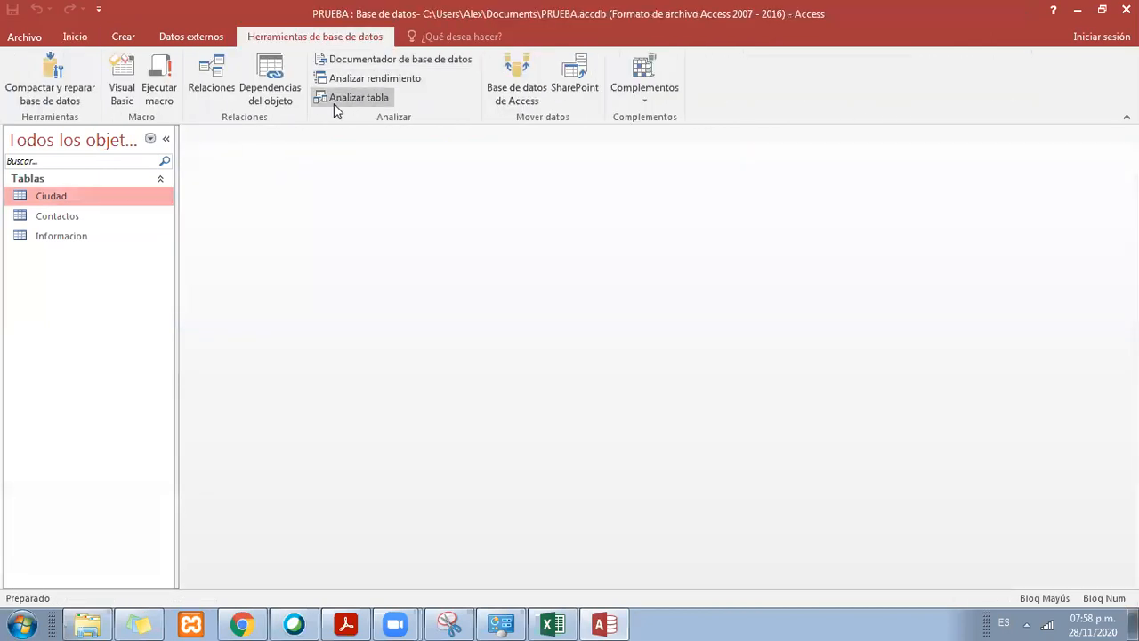
pyautogui.click(211, 78)
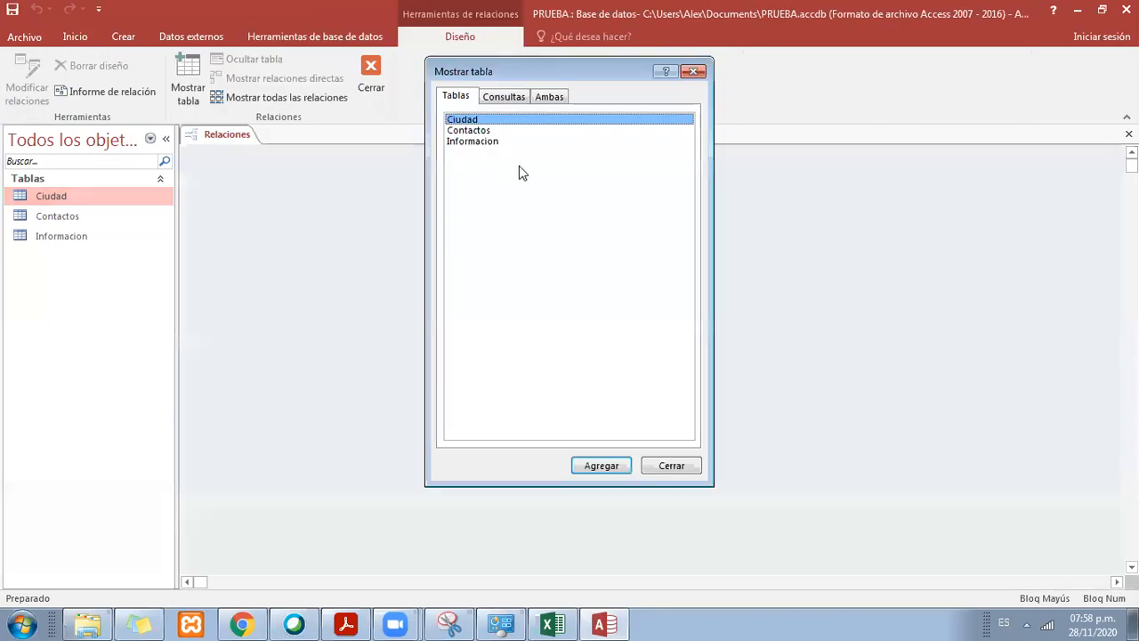
pyautogui.click(475, 131)
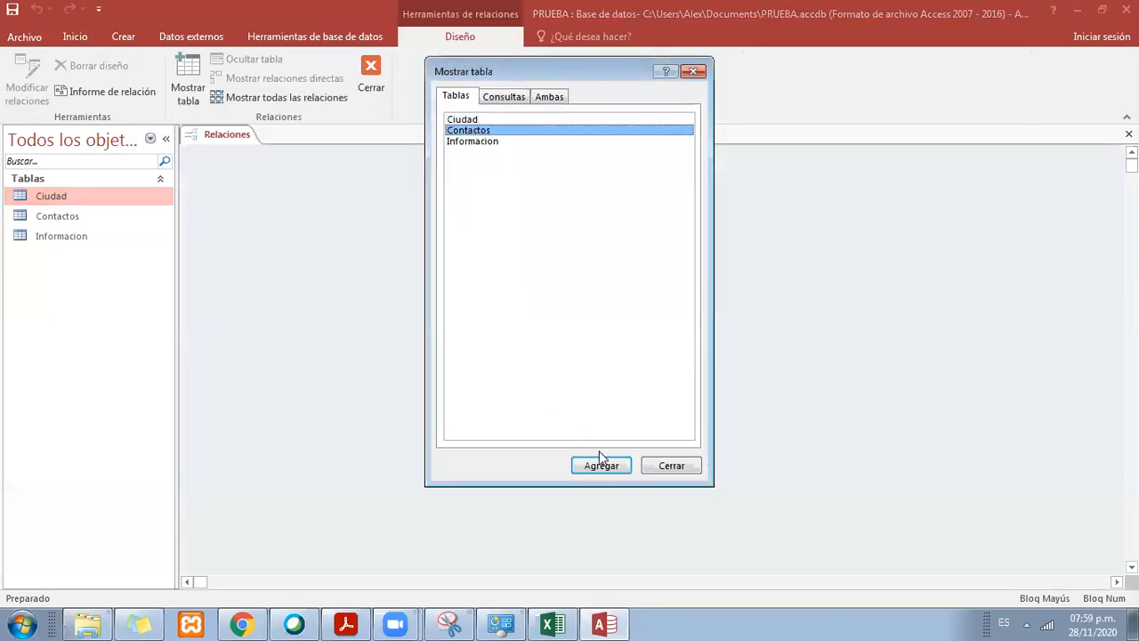
pyautogui.click(601, 463)
pyautogui.click(493, 141)
pyautogui.click(490, 120)
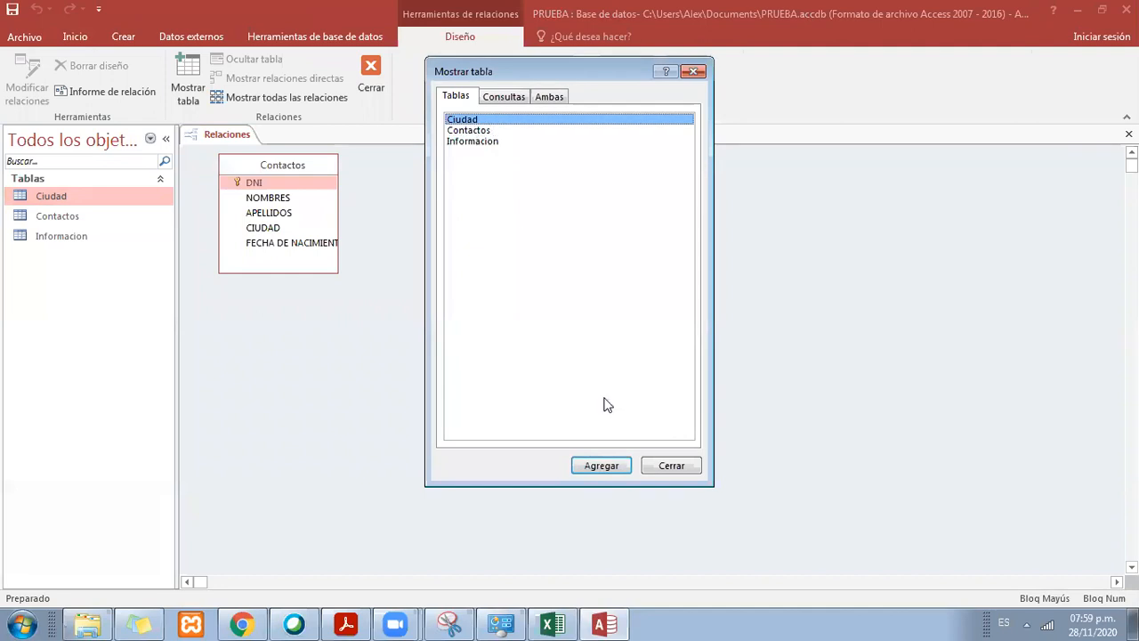
pyautogui.click(601, 465)
pyautogui.click(693, 71)
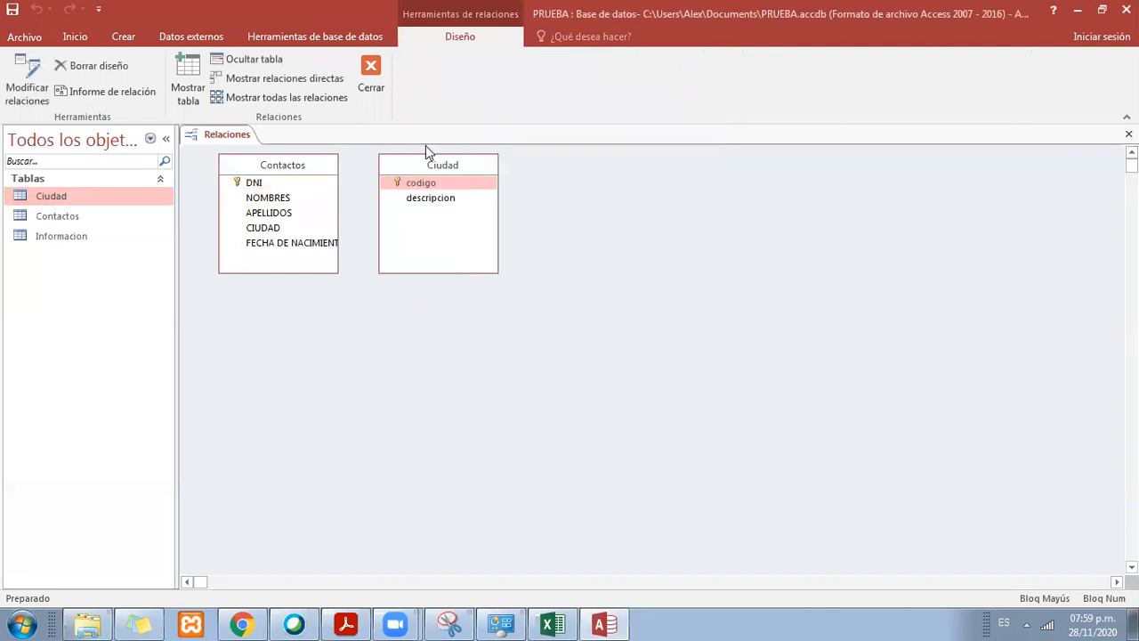
# Step: Separate the tables, widen Contactos, and relate Ciudad's codigo to Contactos' CIUDAD with referential integrity and cascading updates of related fields
pyautogui.moveTo(437, 168); pyautogui.dragTo(536, 174)
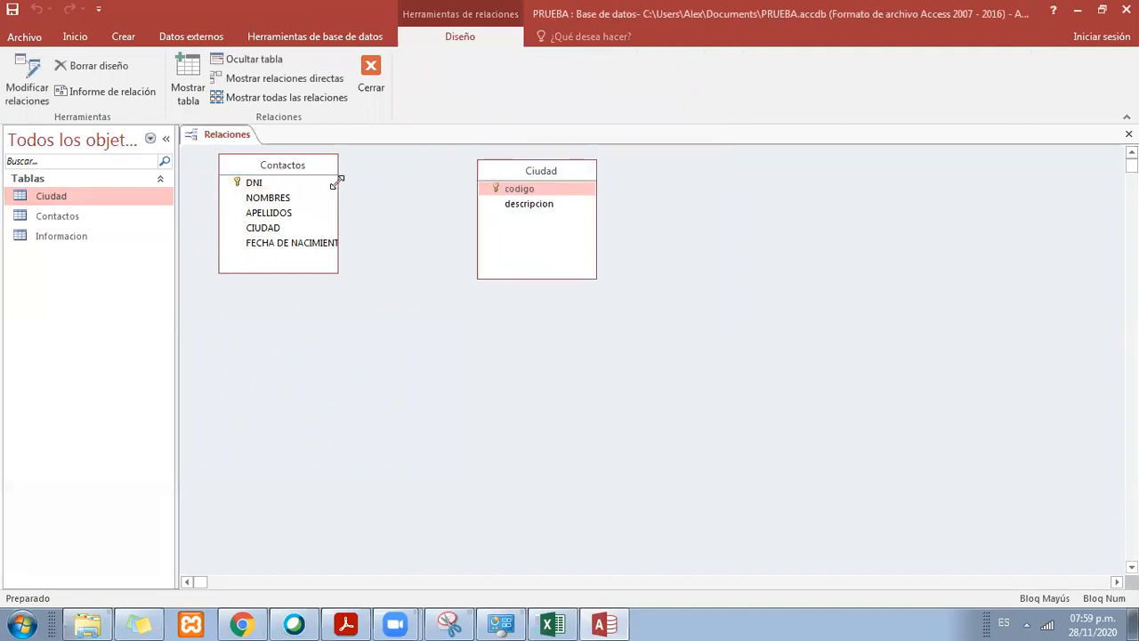
pyautogui.moveTo(337, 181); pyautogui.dragTo(385, 184)
pyautogui.moveTo(534, 194); pyautogui.dragTo(265, 230)
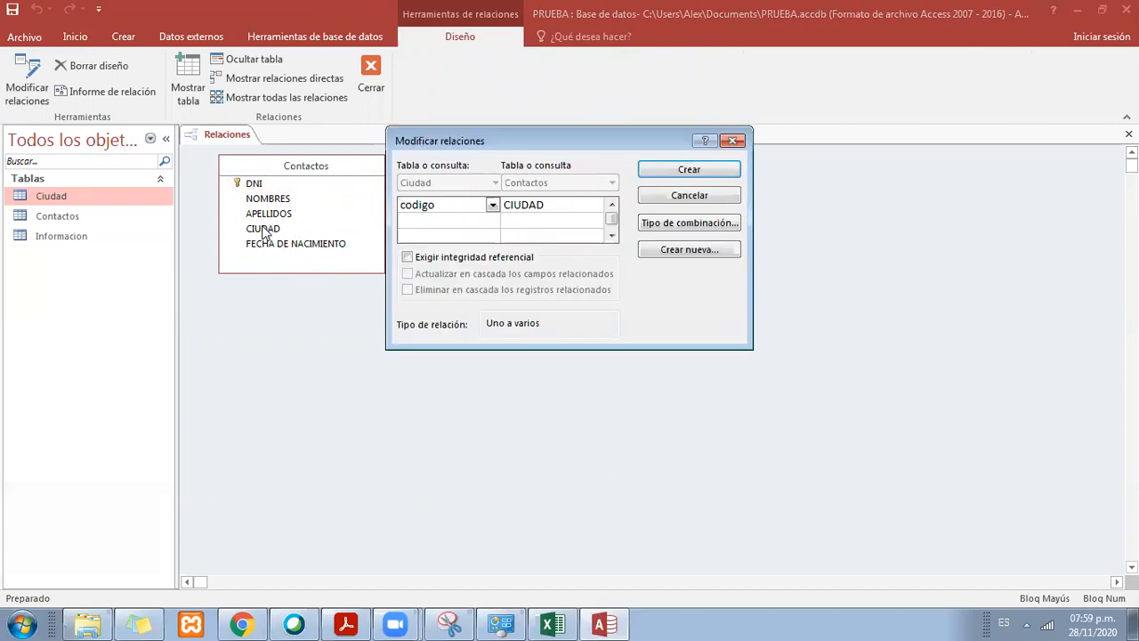
pyautogui.click(452, 258)
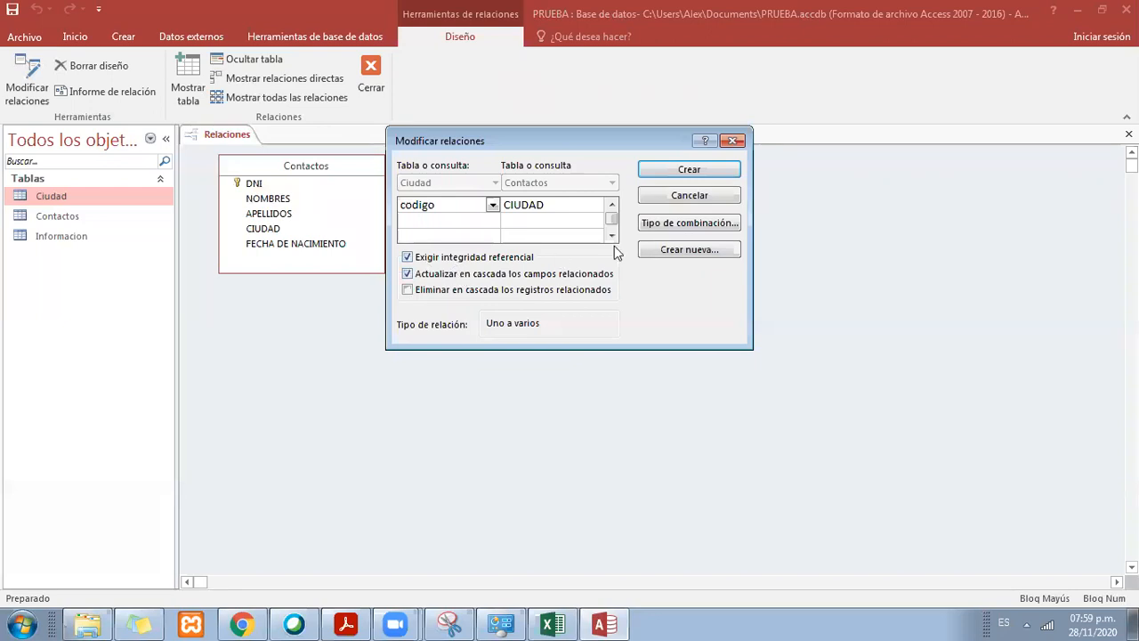
pyautogui.click(696, 170)
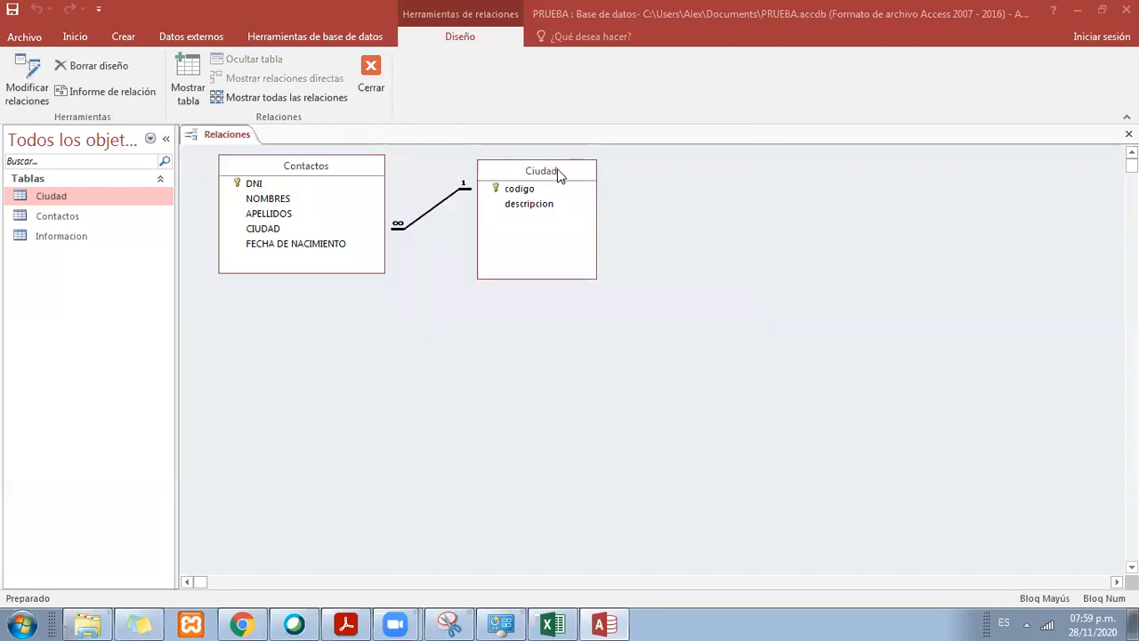
# Step: Shift the Ciudad and Contactos tables rightward in the diagram, leaving space between them for the relationship line, and save the relationships layout
pyautogui.moveTo(559, 174); pyautogui.dragTo(650, 172)
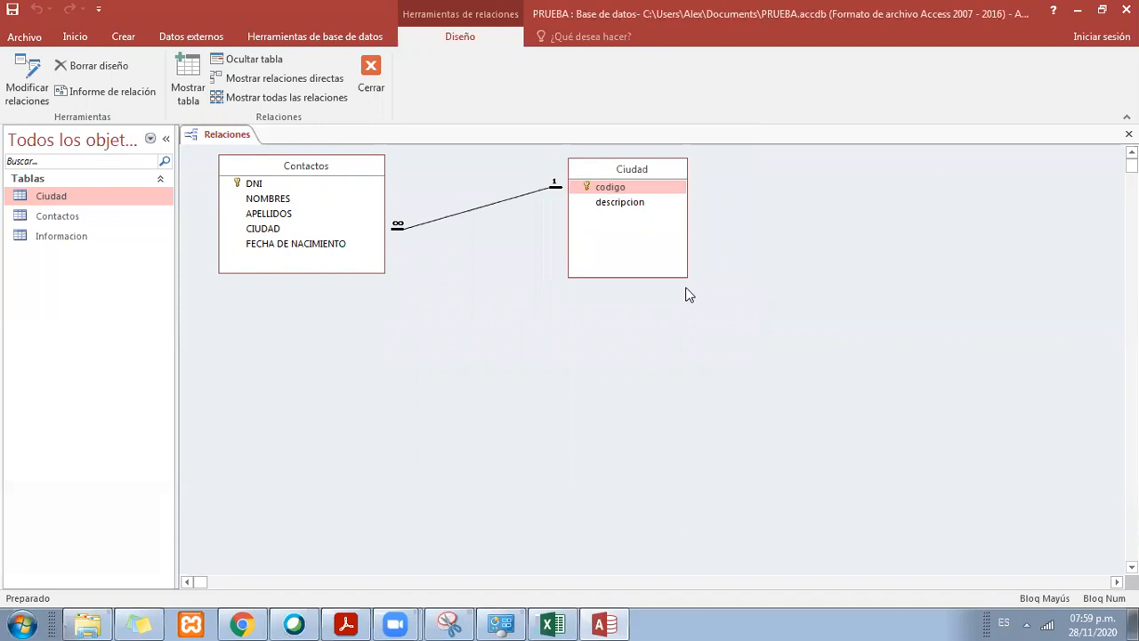
pyautogui.moveTo(356, 175); pyautogui.dragTo(390, 178)
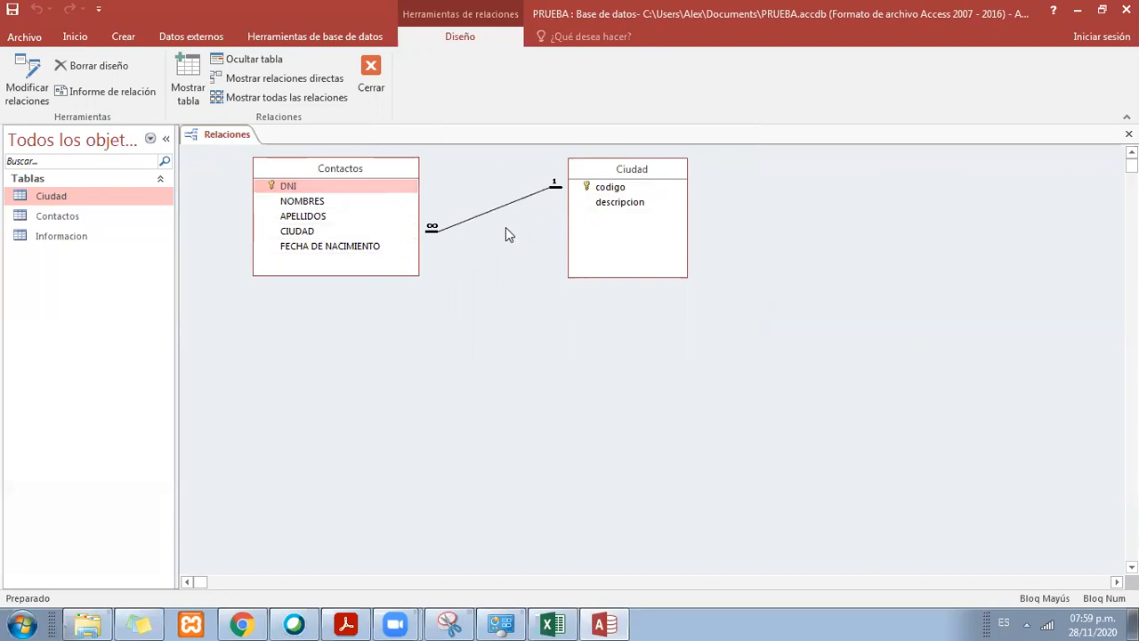
pyautogui.rightClick(228, 134)
pyautogui.click(260, 147)
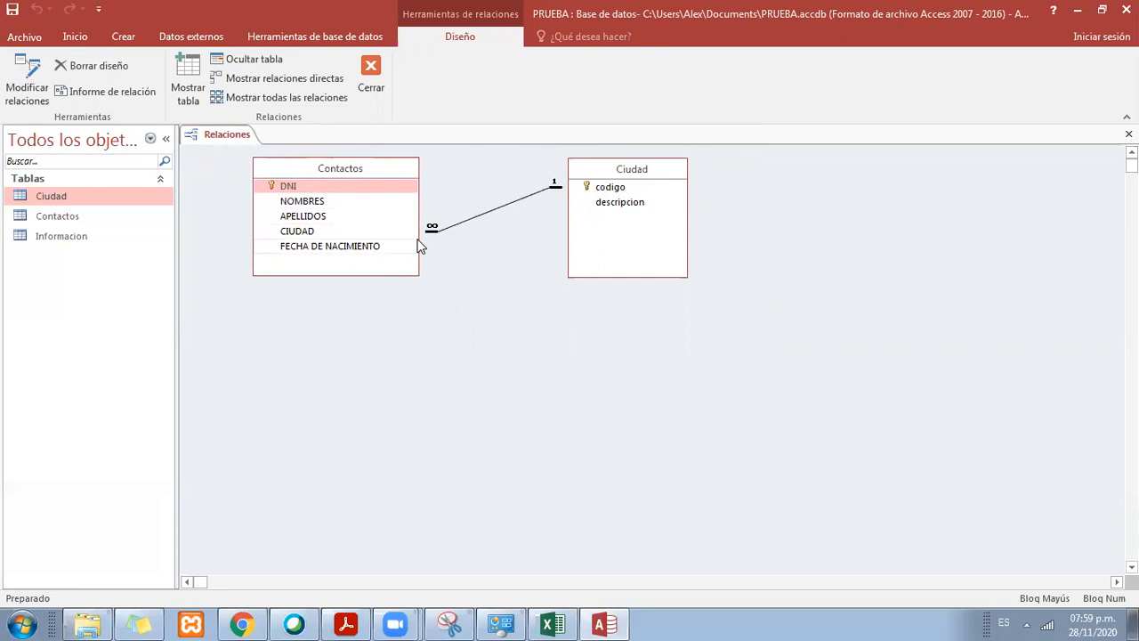